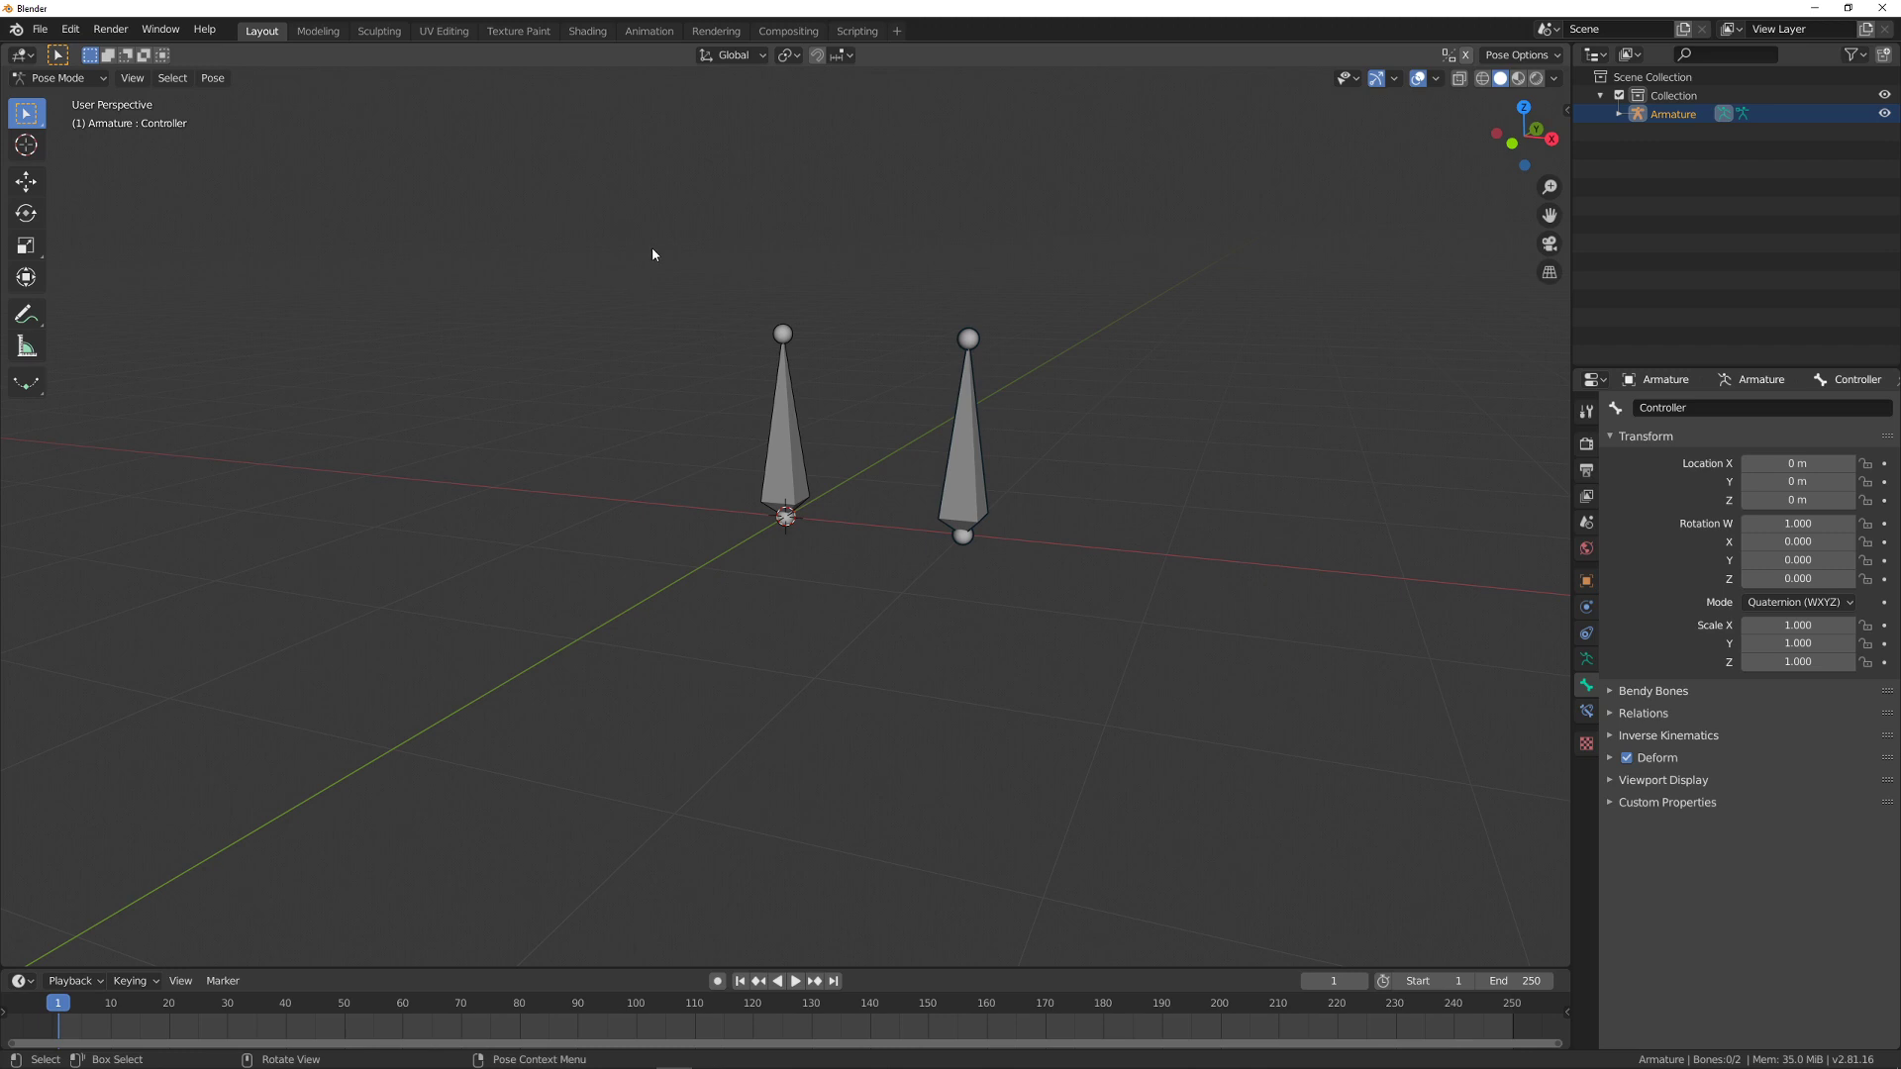
- Select the armature bone standing at the world origin, leaving the Controller bone unselected
middle_drag(817, 537, 792, 576)
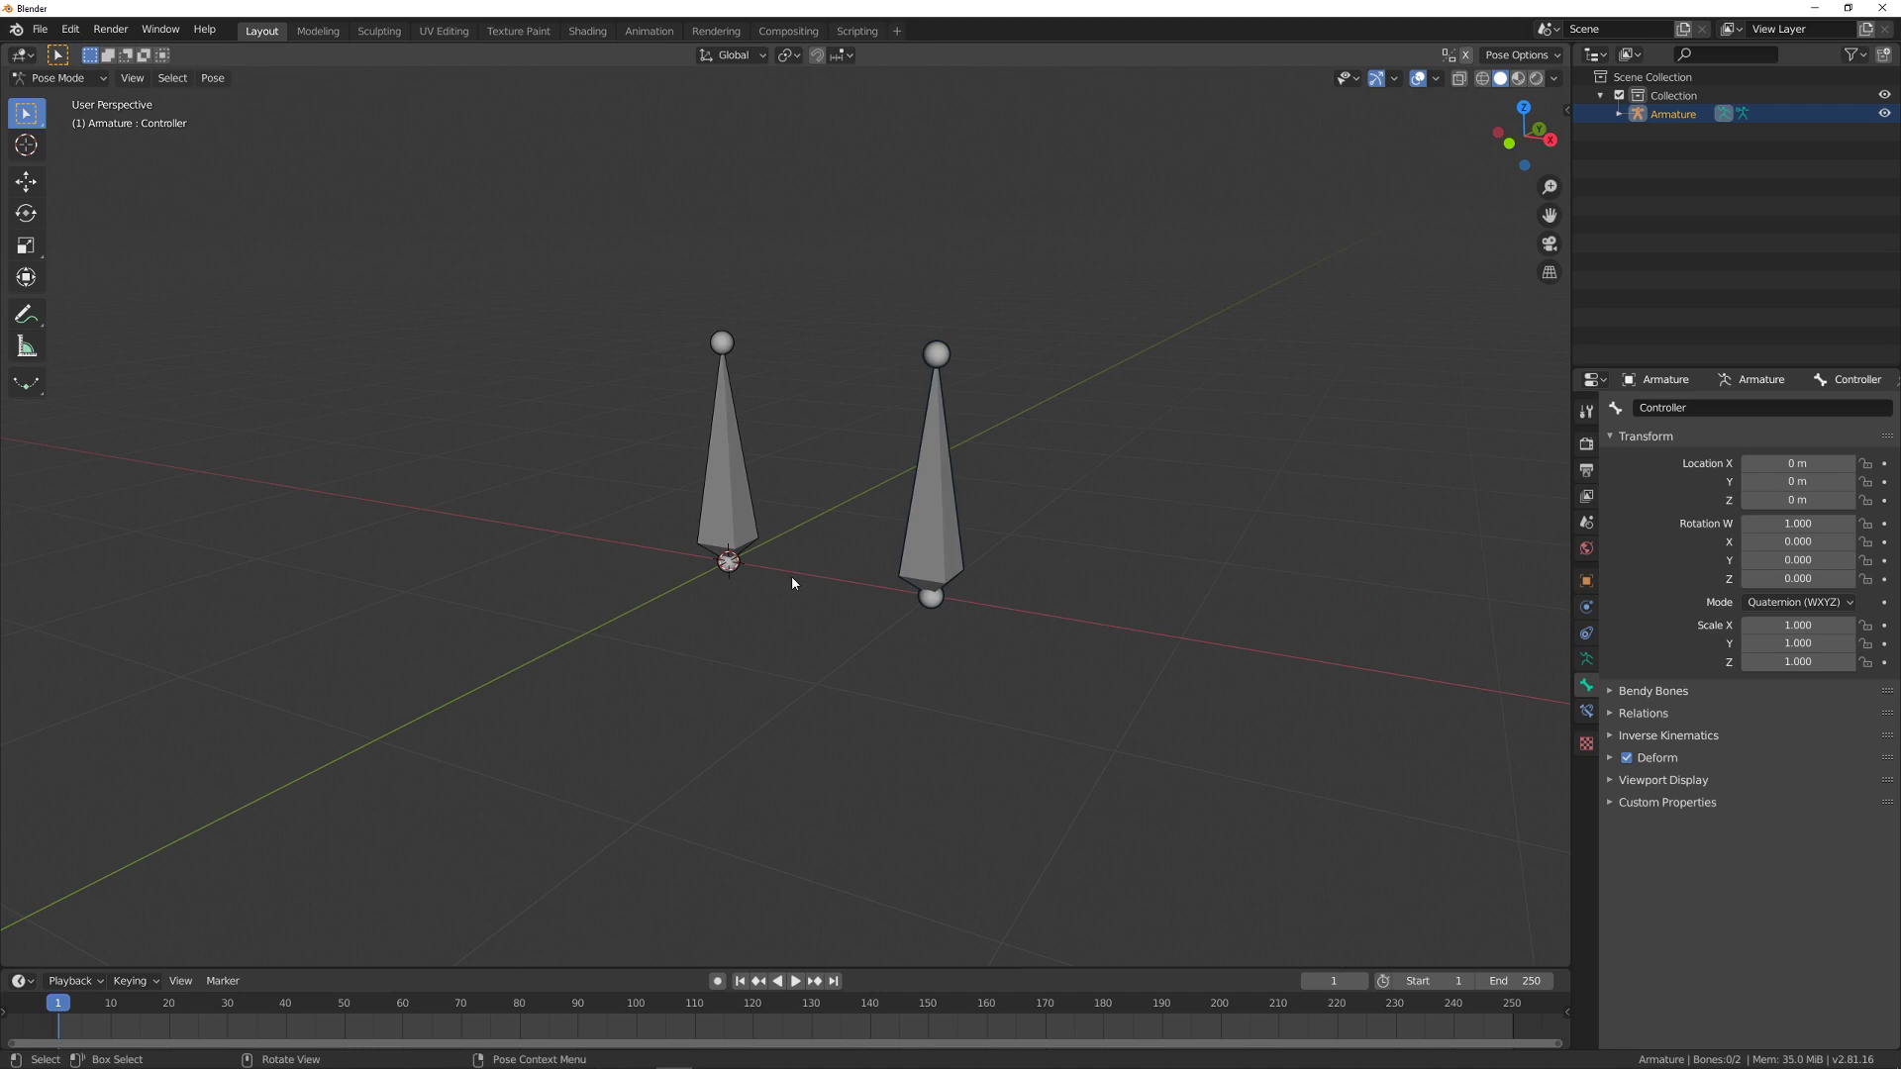
middle_drag(904, 551, 708, 546)
click(735, 482)
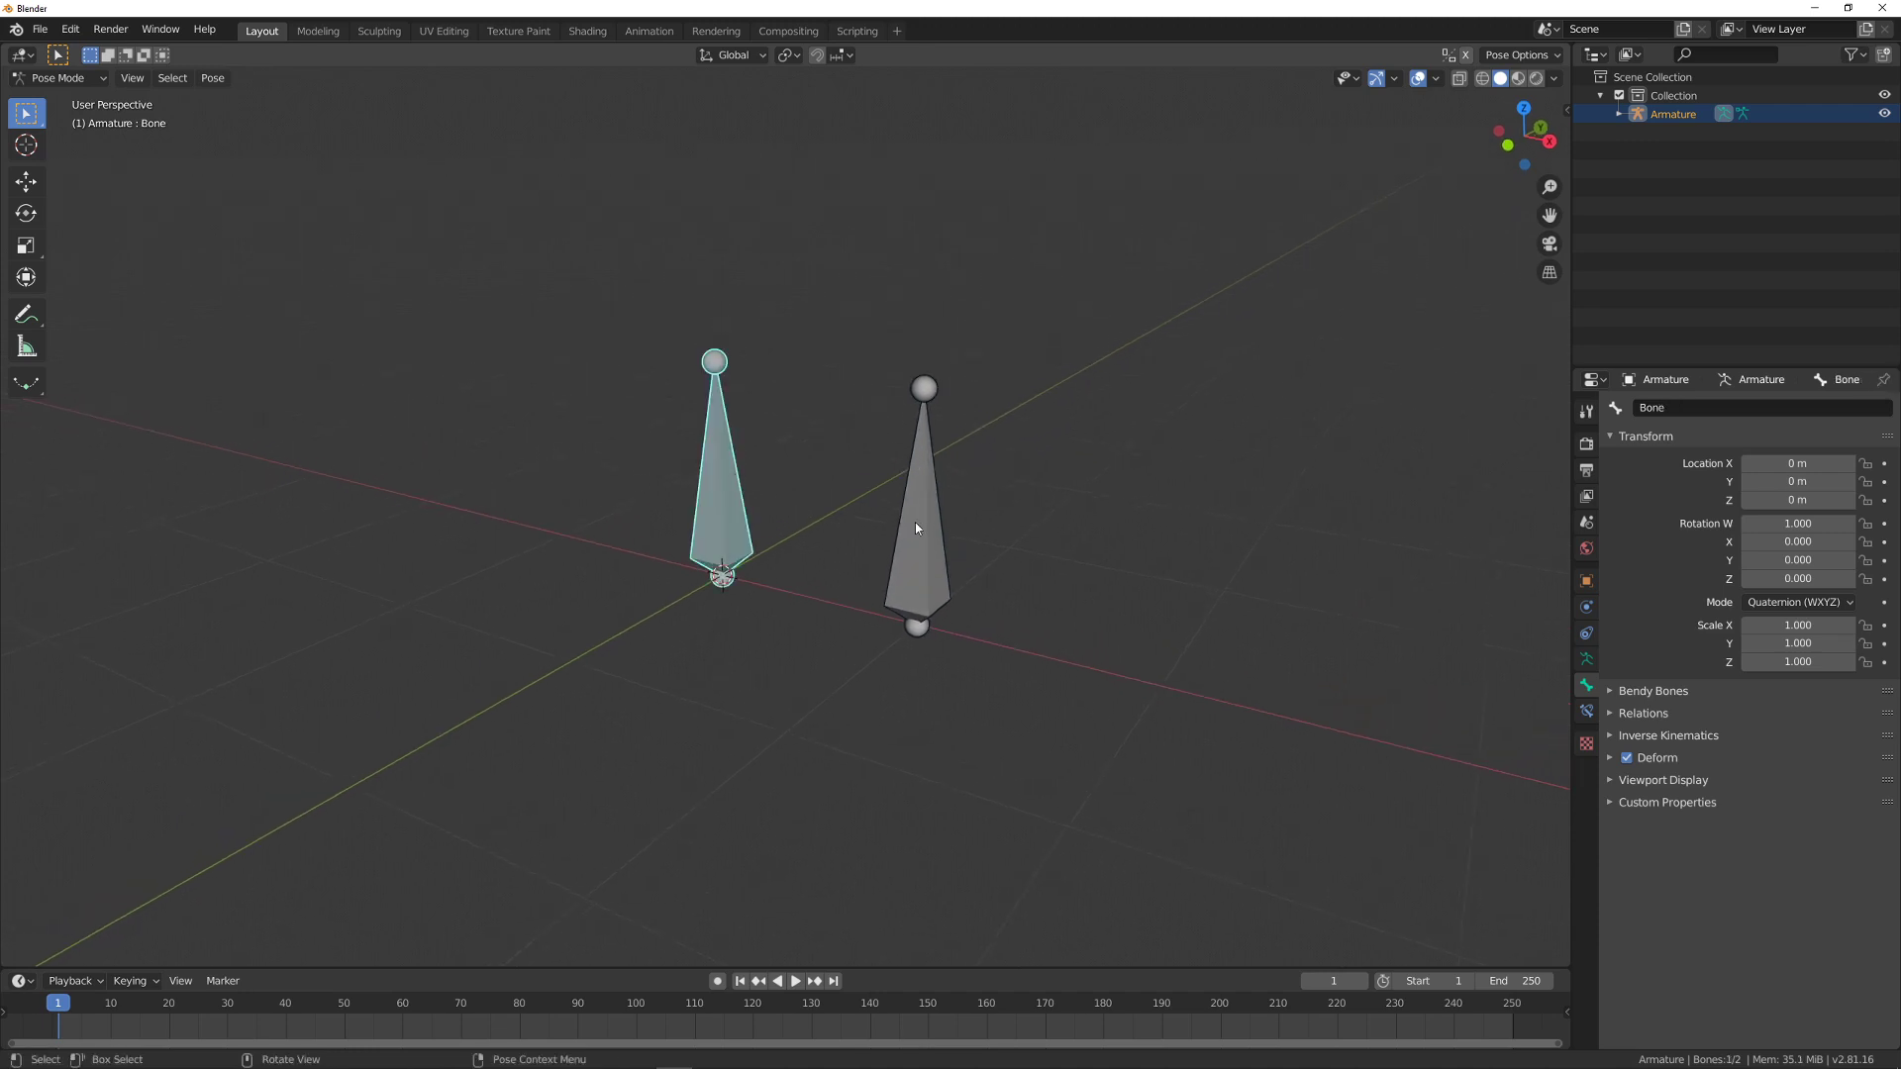
click(941, 527)
drag(615, 282, 798, 711)
drag(803, 707, 612, 297)
drag(603, 269, 798, 653)
drag(847, 292, 911, 528)
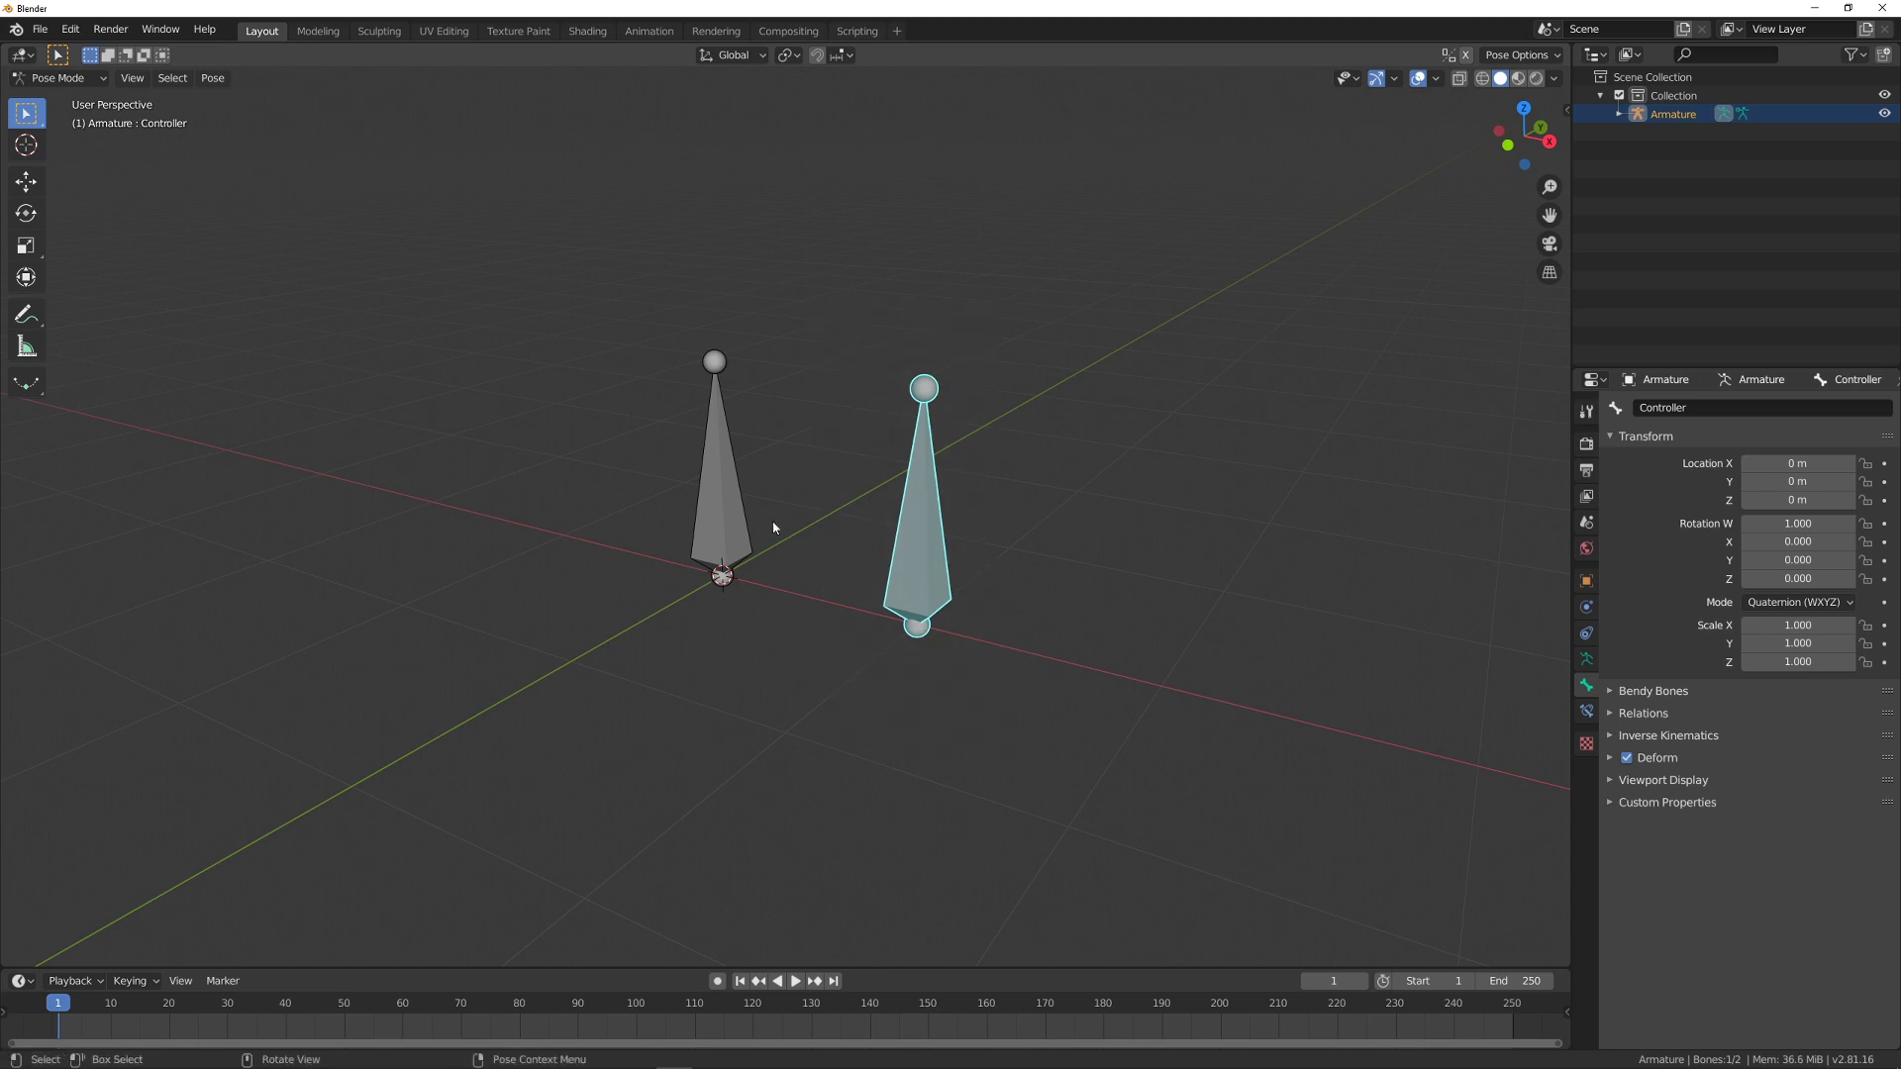
click(760, 426)
click(727, 430)
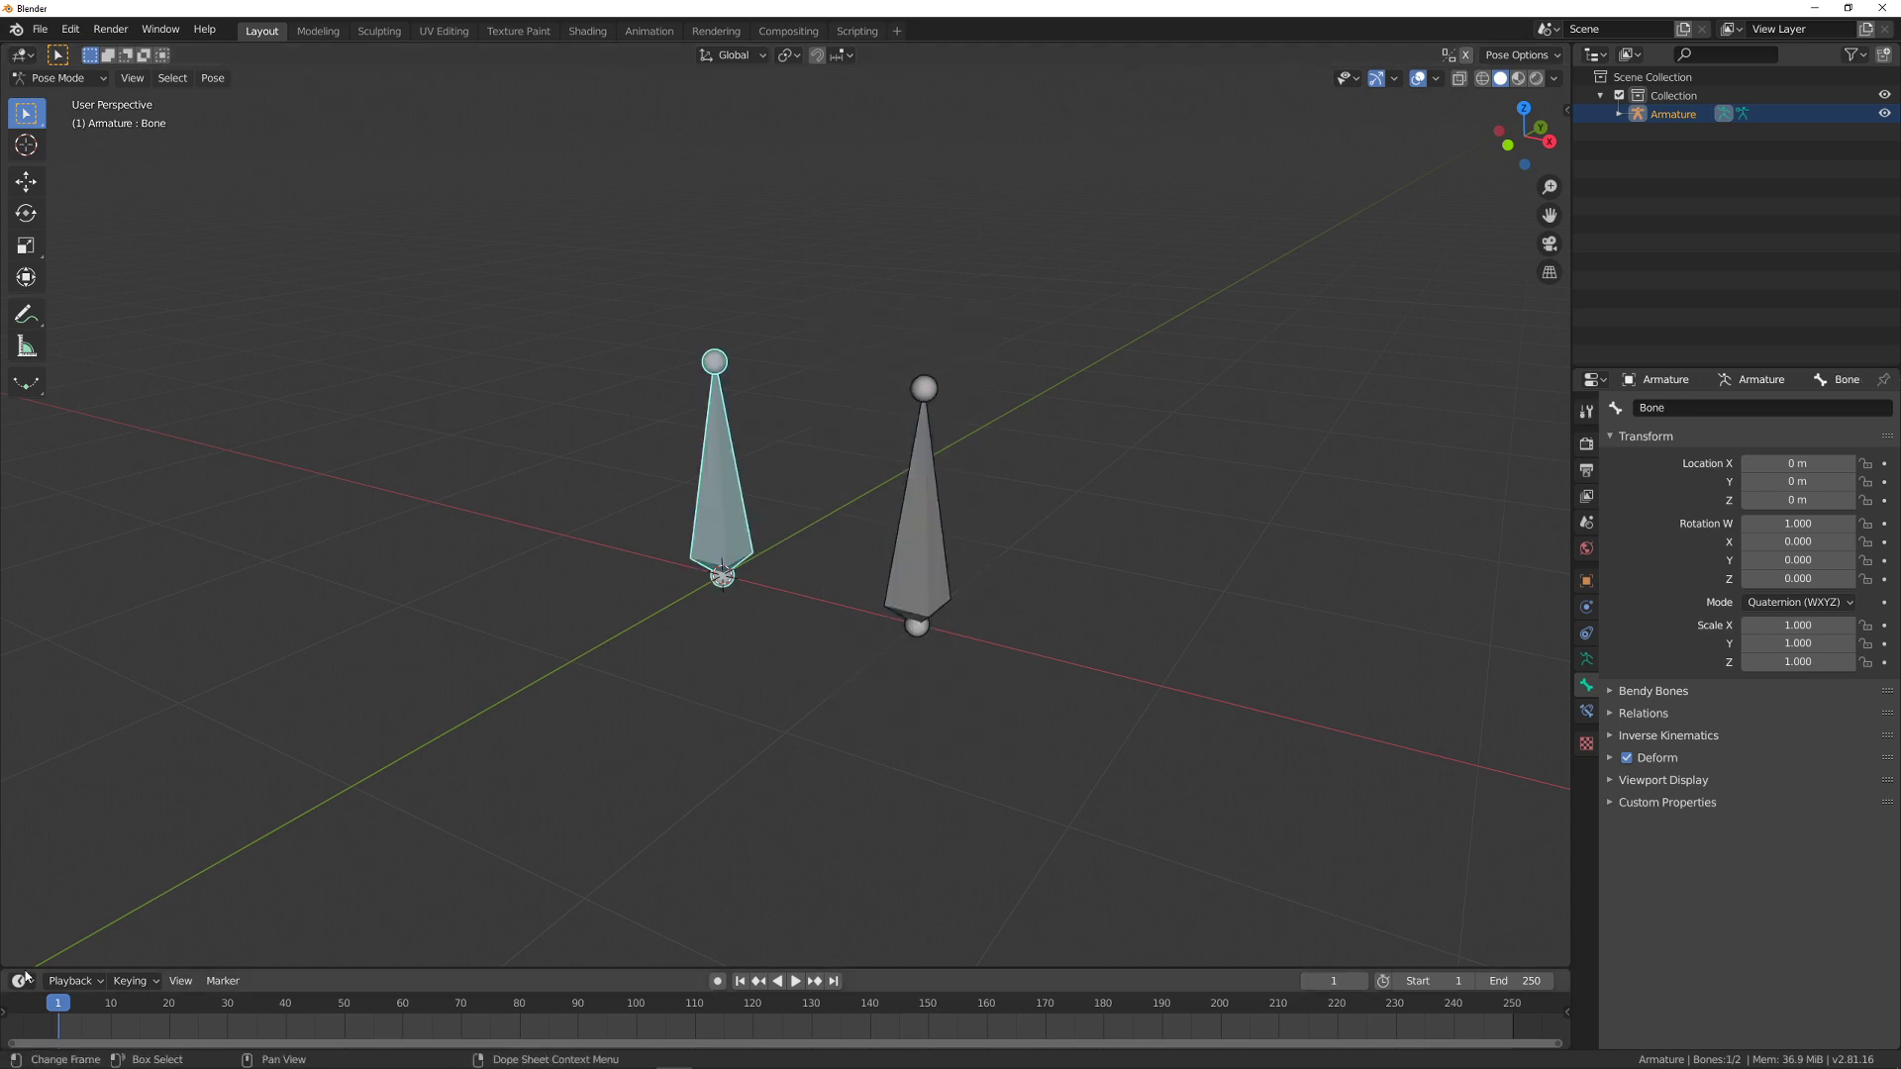
- Split off a new area below the 3D viewport and make it an Action Editor
drag(31, 967, 46, 693)
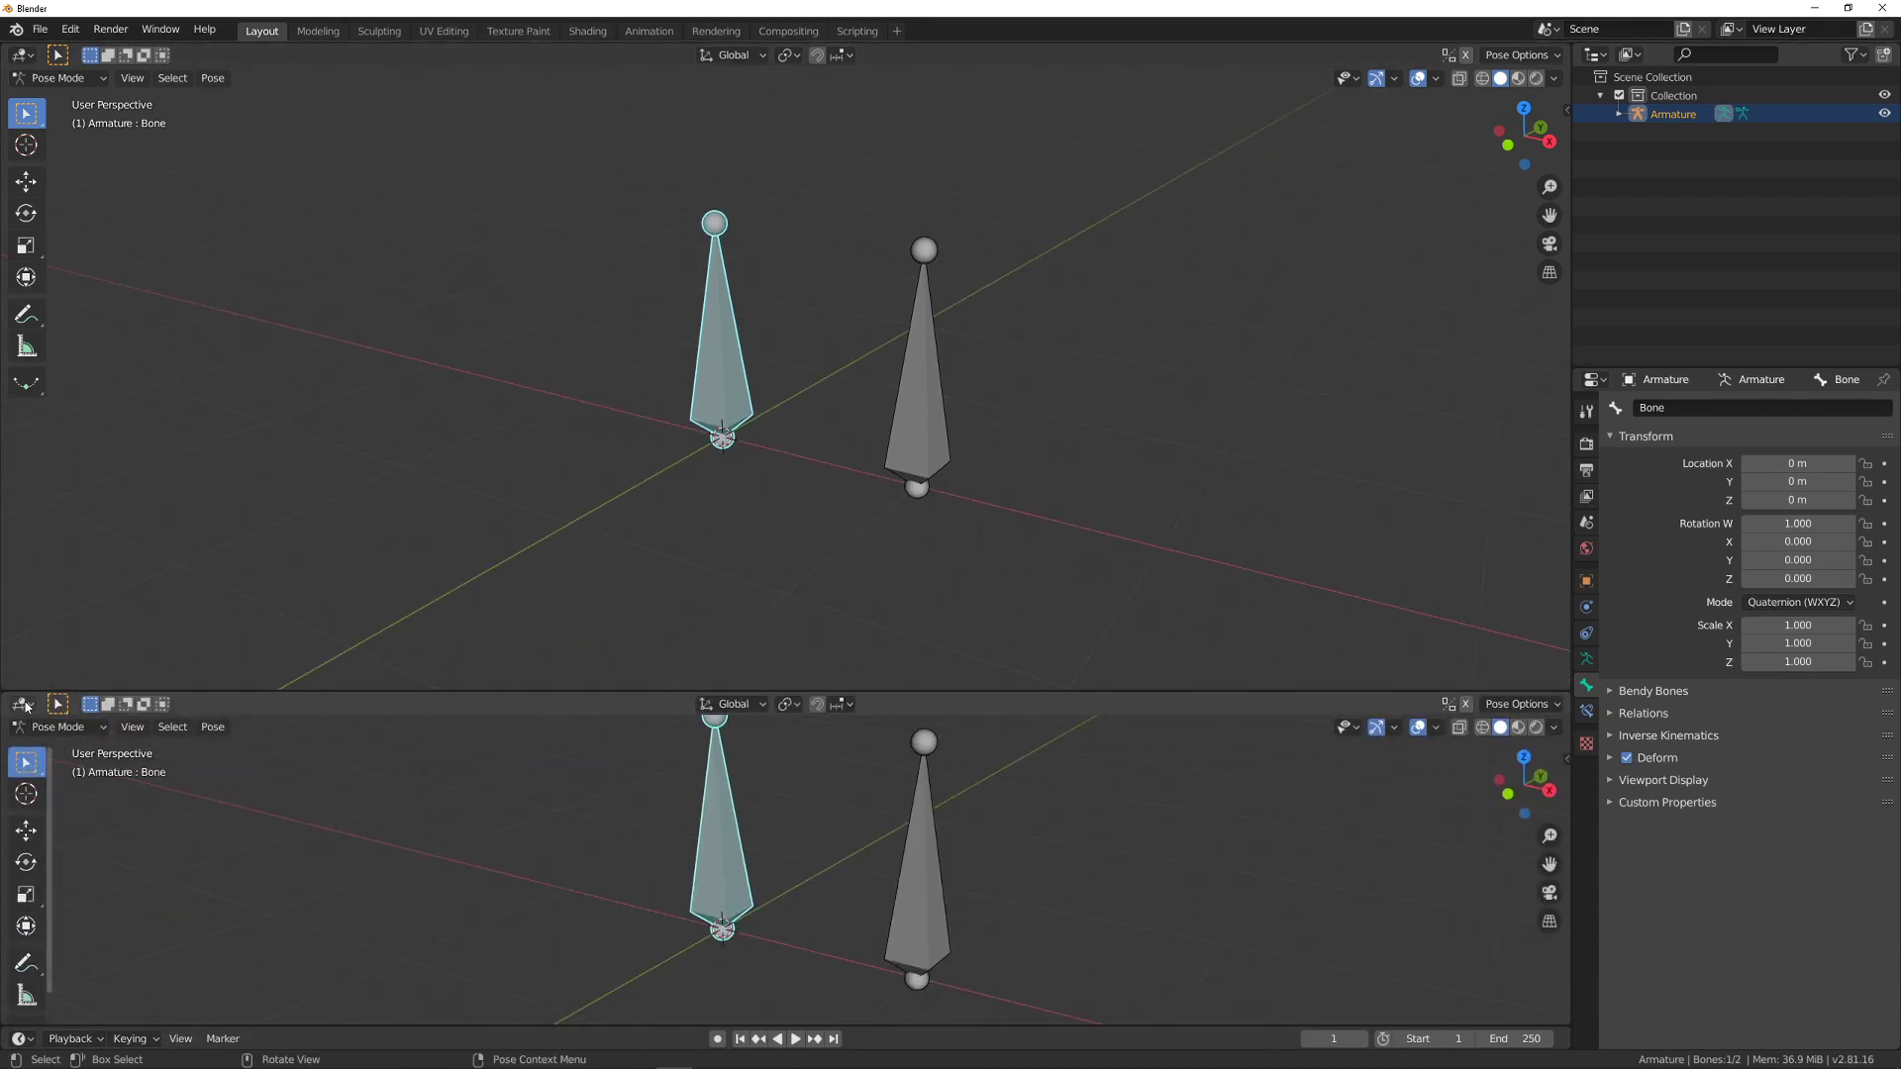
click(22, 704)
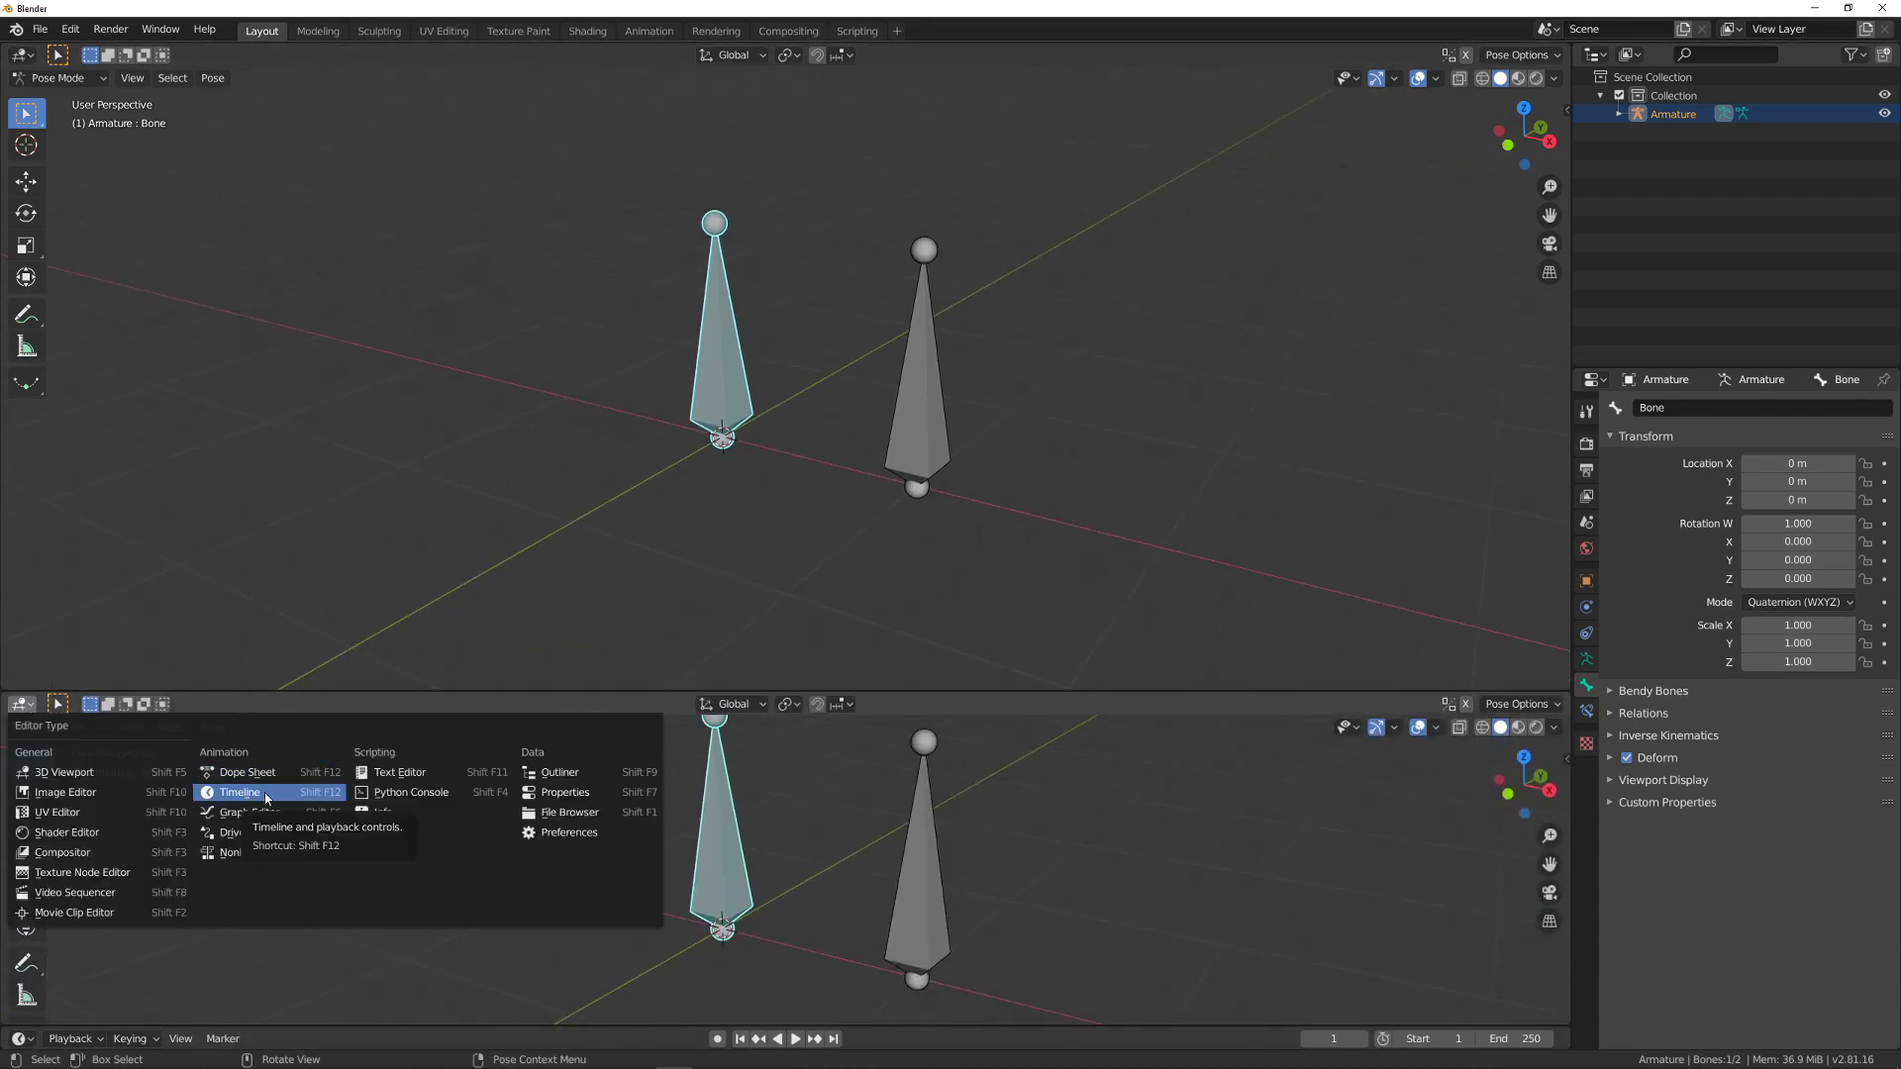
click(248, 772)
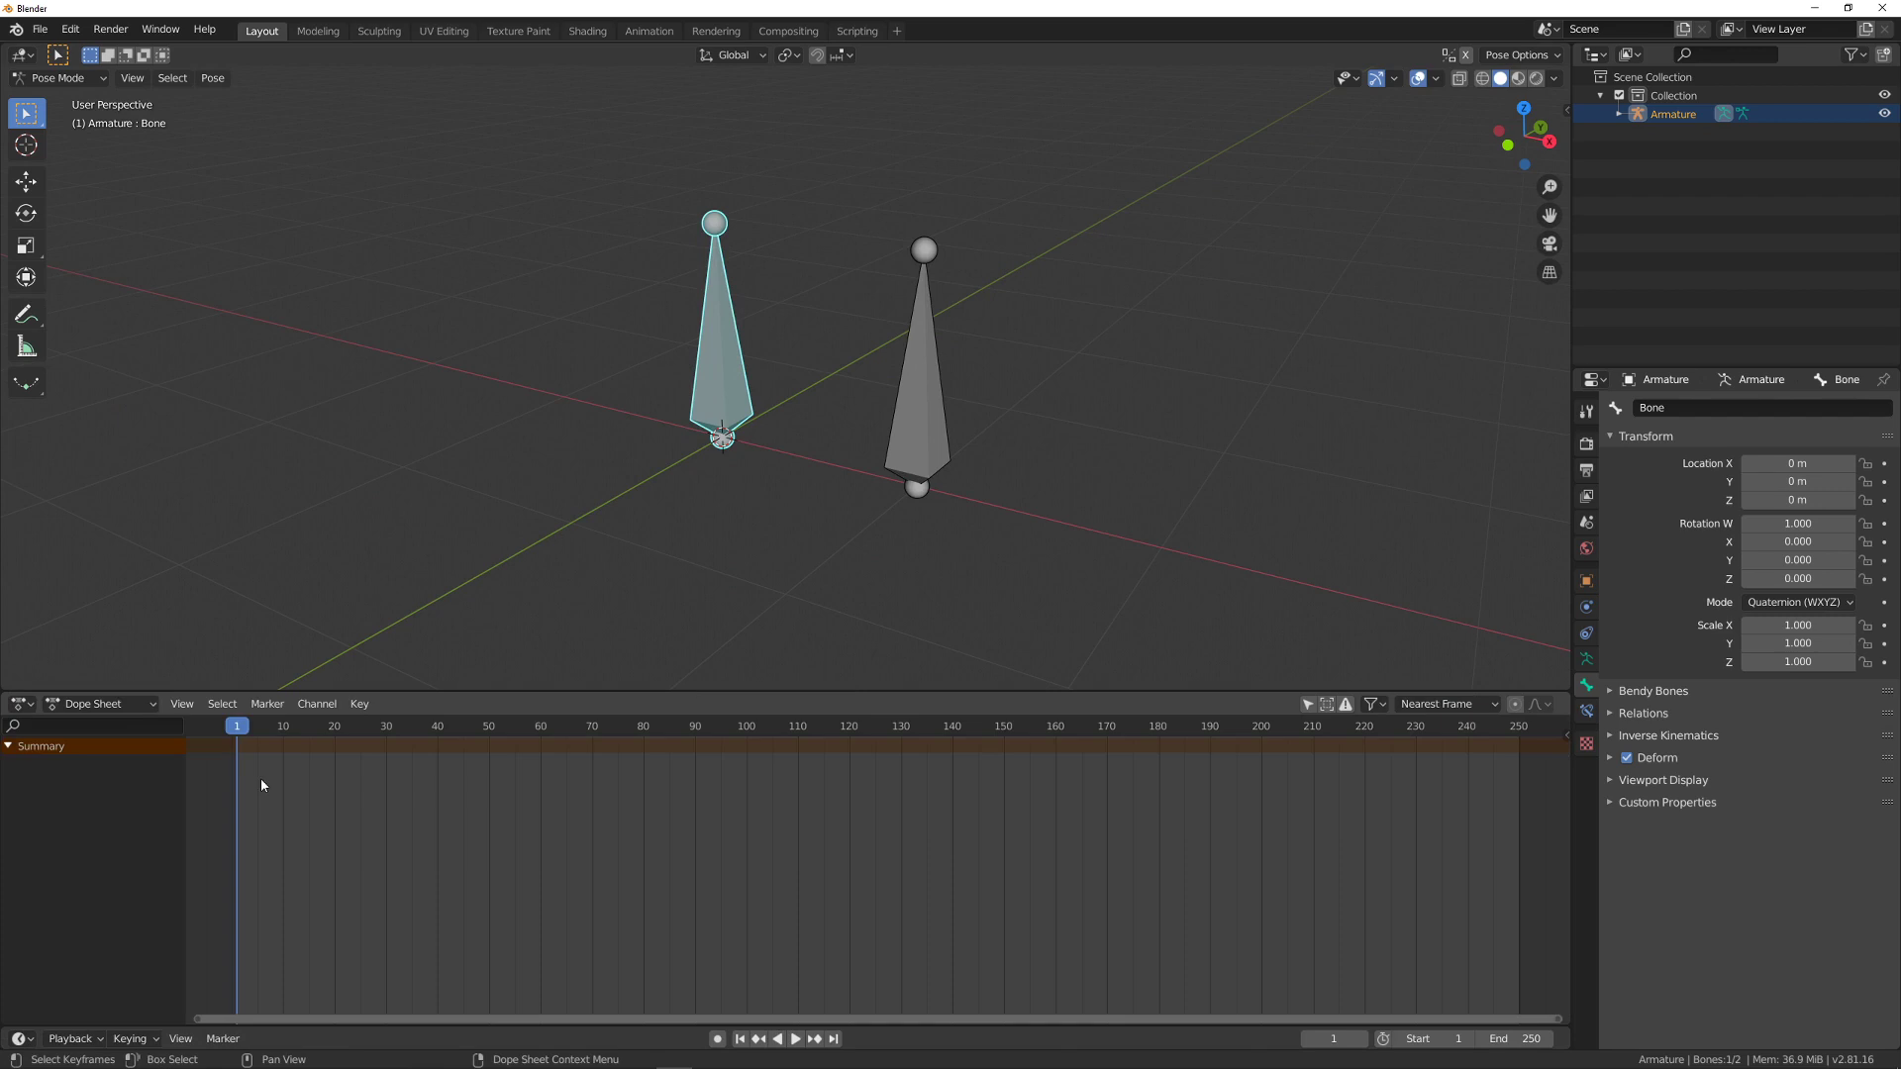
click(109, 705)
click(94, 758)
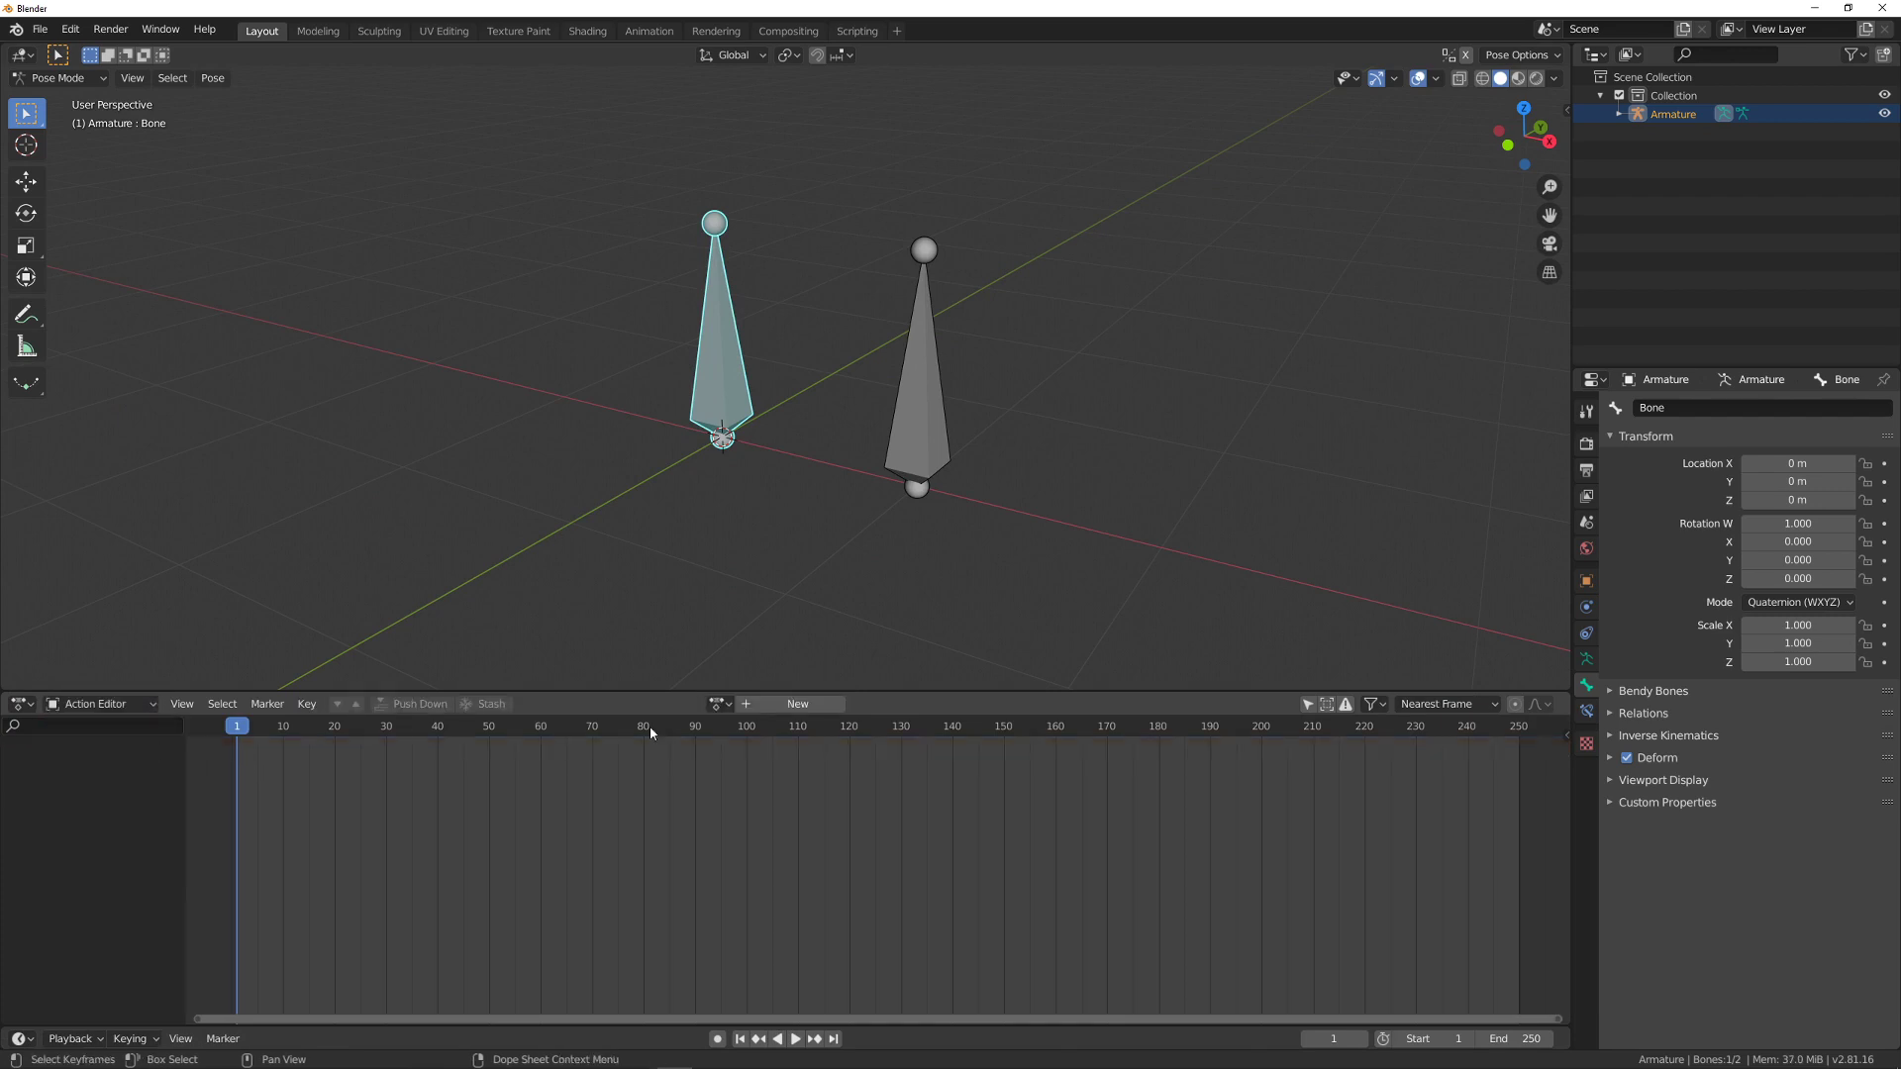
click(719, 704)
- Set the scene's frame range to start at 0 and end at 10
middle_drag(356, 749, 792, 798)
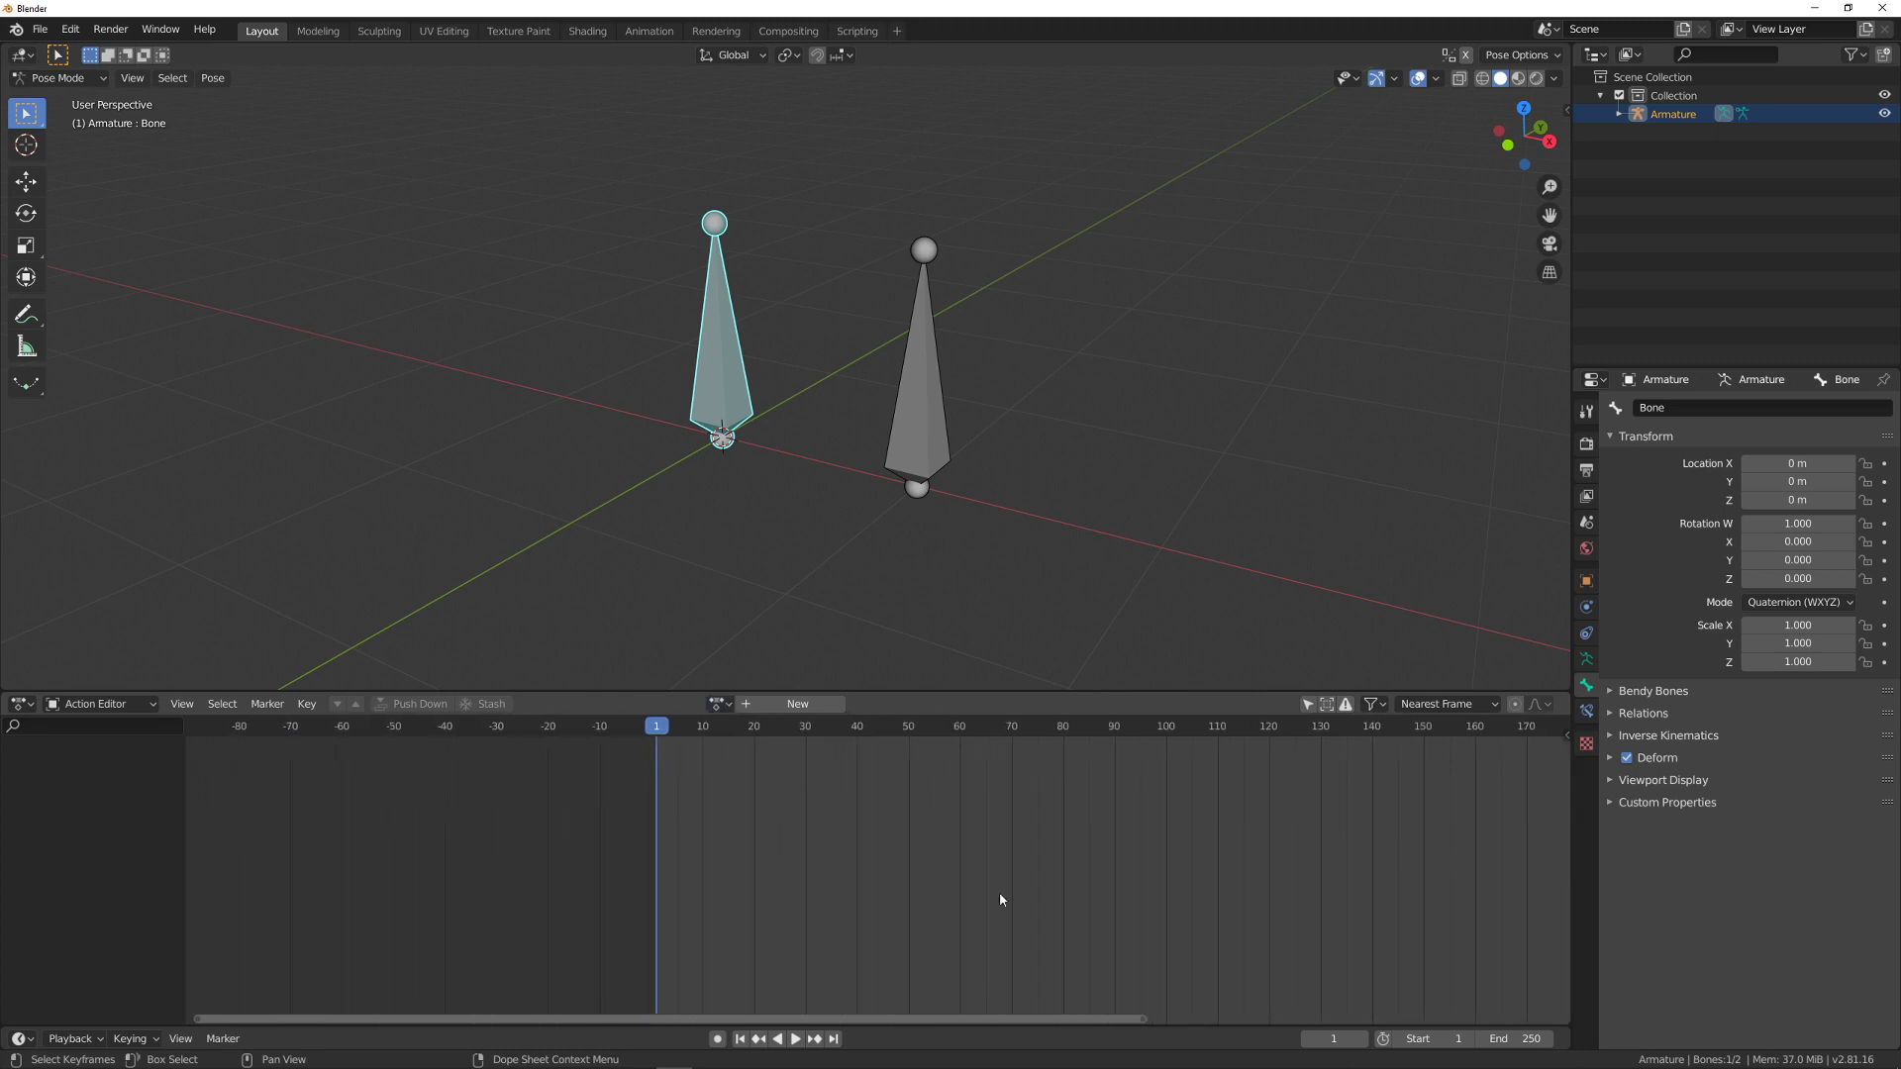
click(1524, 1038)
text(10)
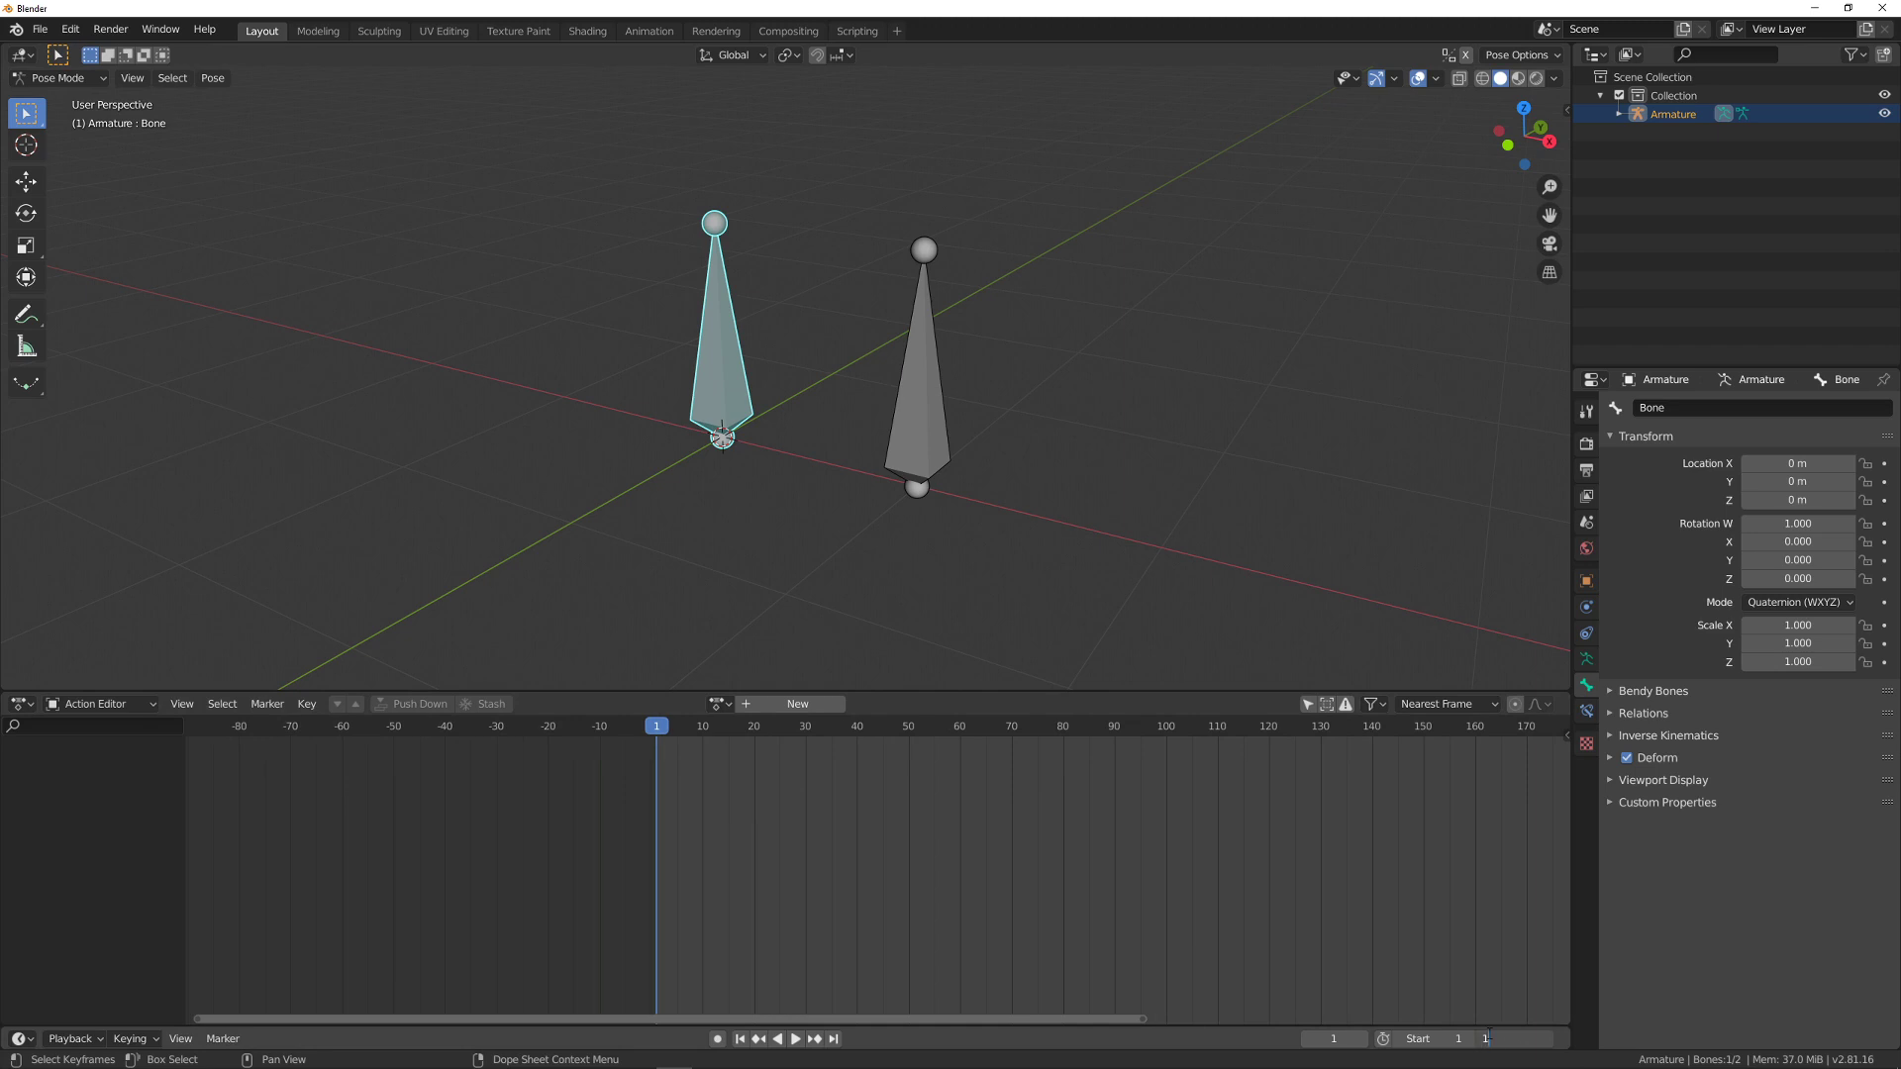
key(Return)
click(1440, 1040)
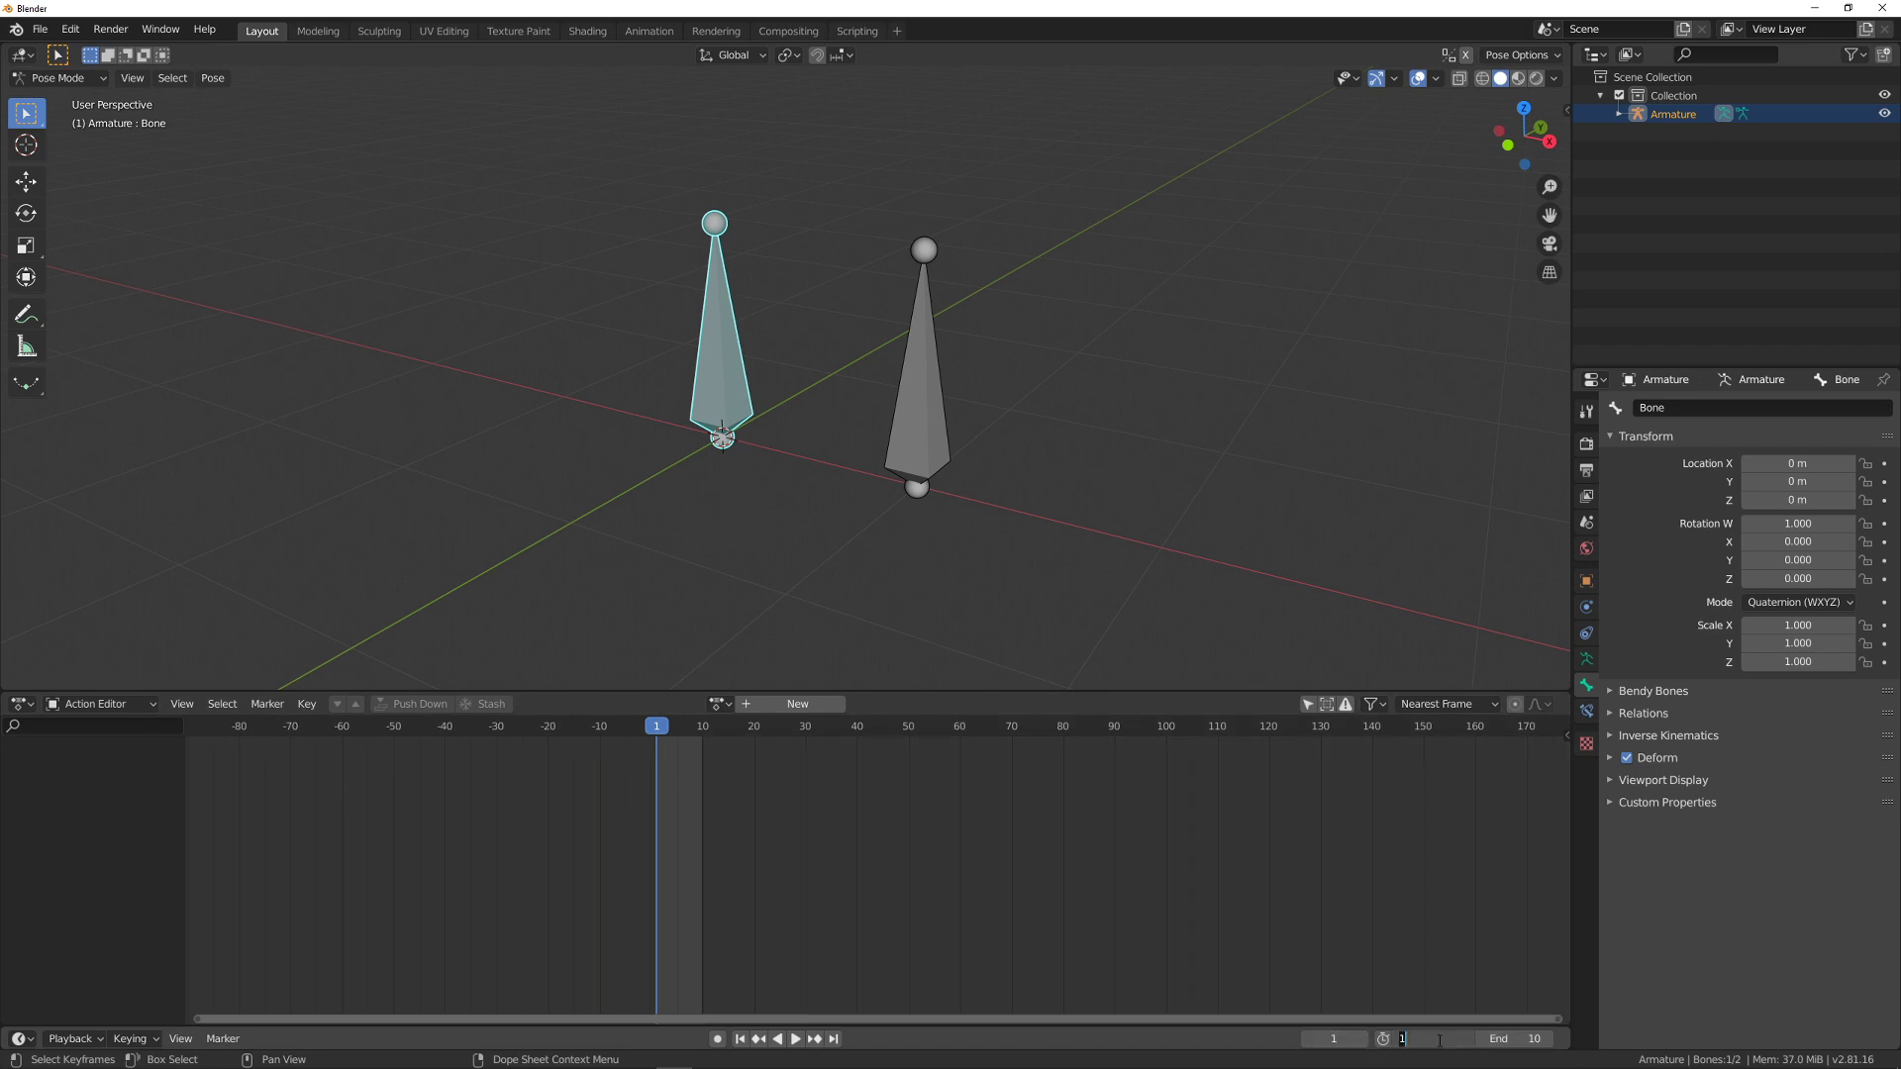
key(Return)
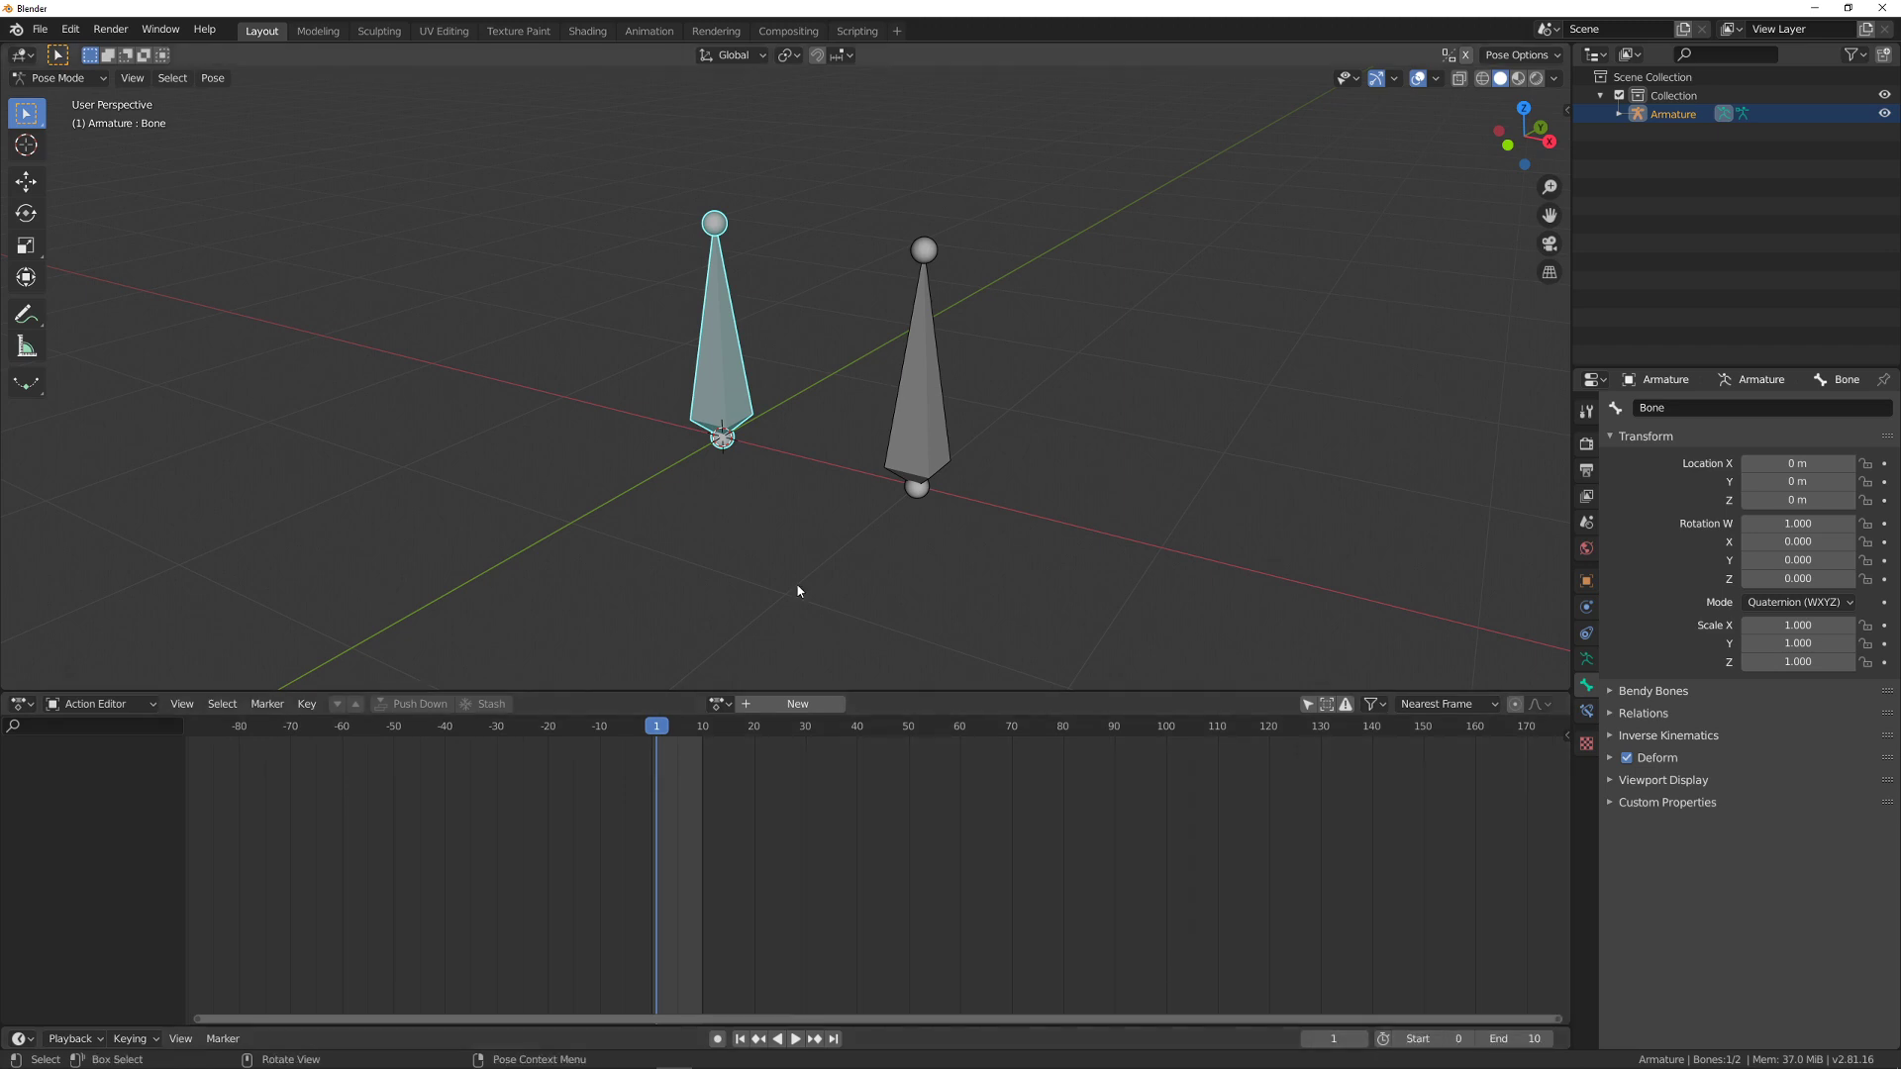
- Insert a LocRotScale keyframe for the selected bone at frame 0
scroll(733, 433, up, 3)
scroll(733, 432, down, 2)
middle_drag(699, 844, 624, 828)
middle_drag(623, 827, 1173, 842)
ctrl+middle_drag(1173, 841, 762, 832)
middle_drag(762, 831, 895, 836)
drag(405, 730, 284, 729)
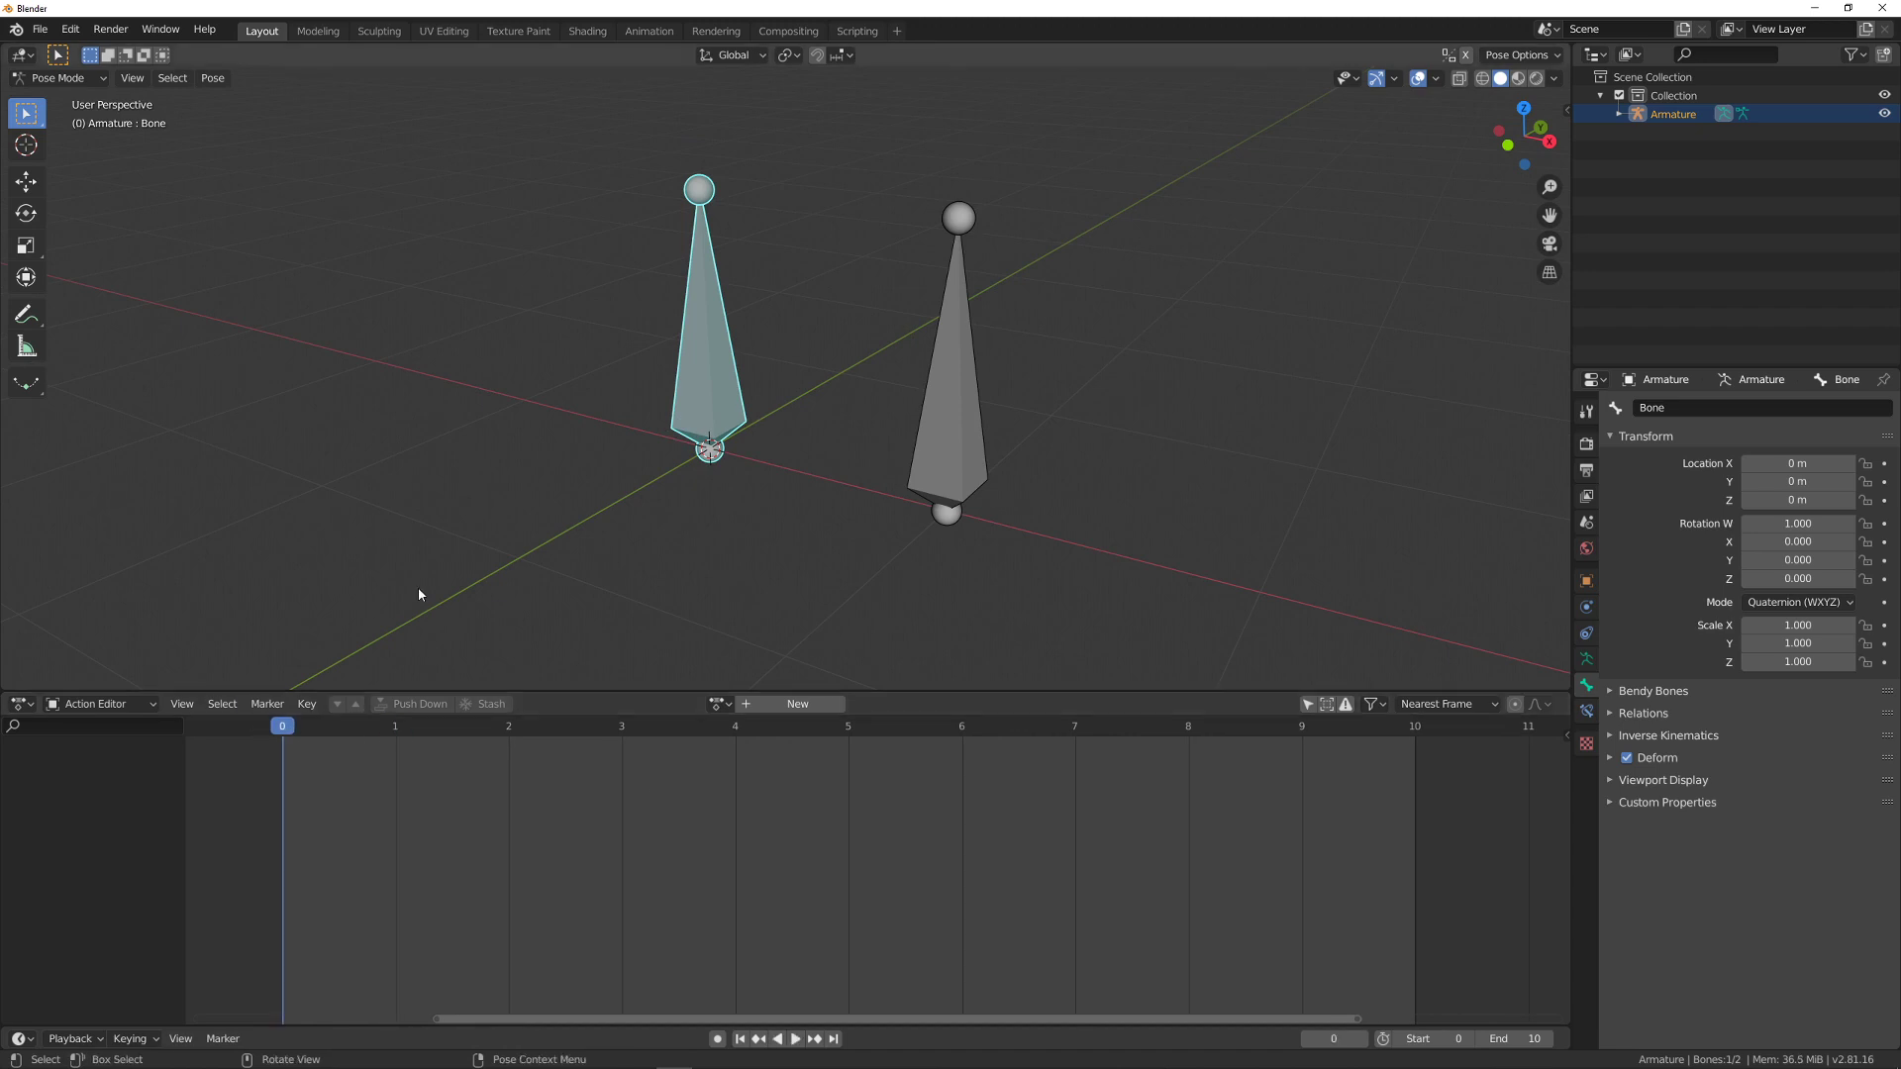
middle_drag(776, 442, 690, 410)
key(i)
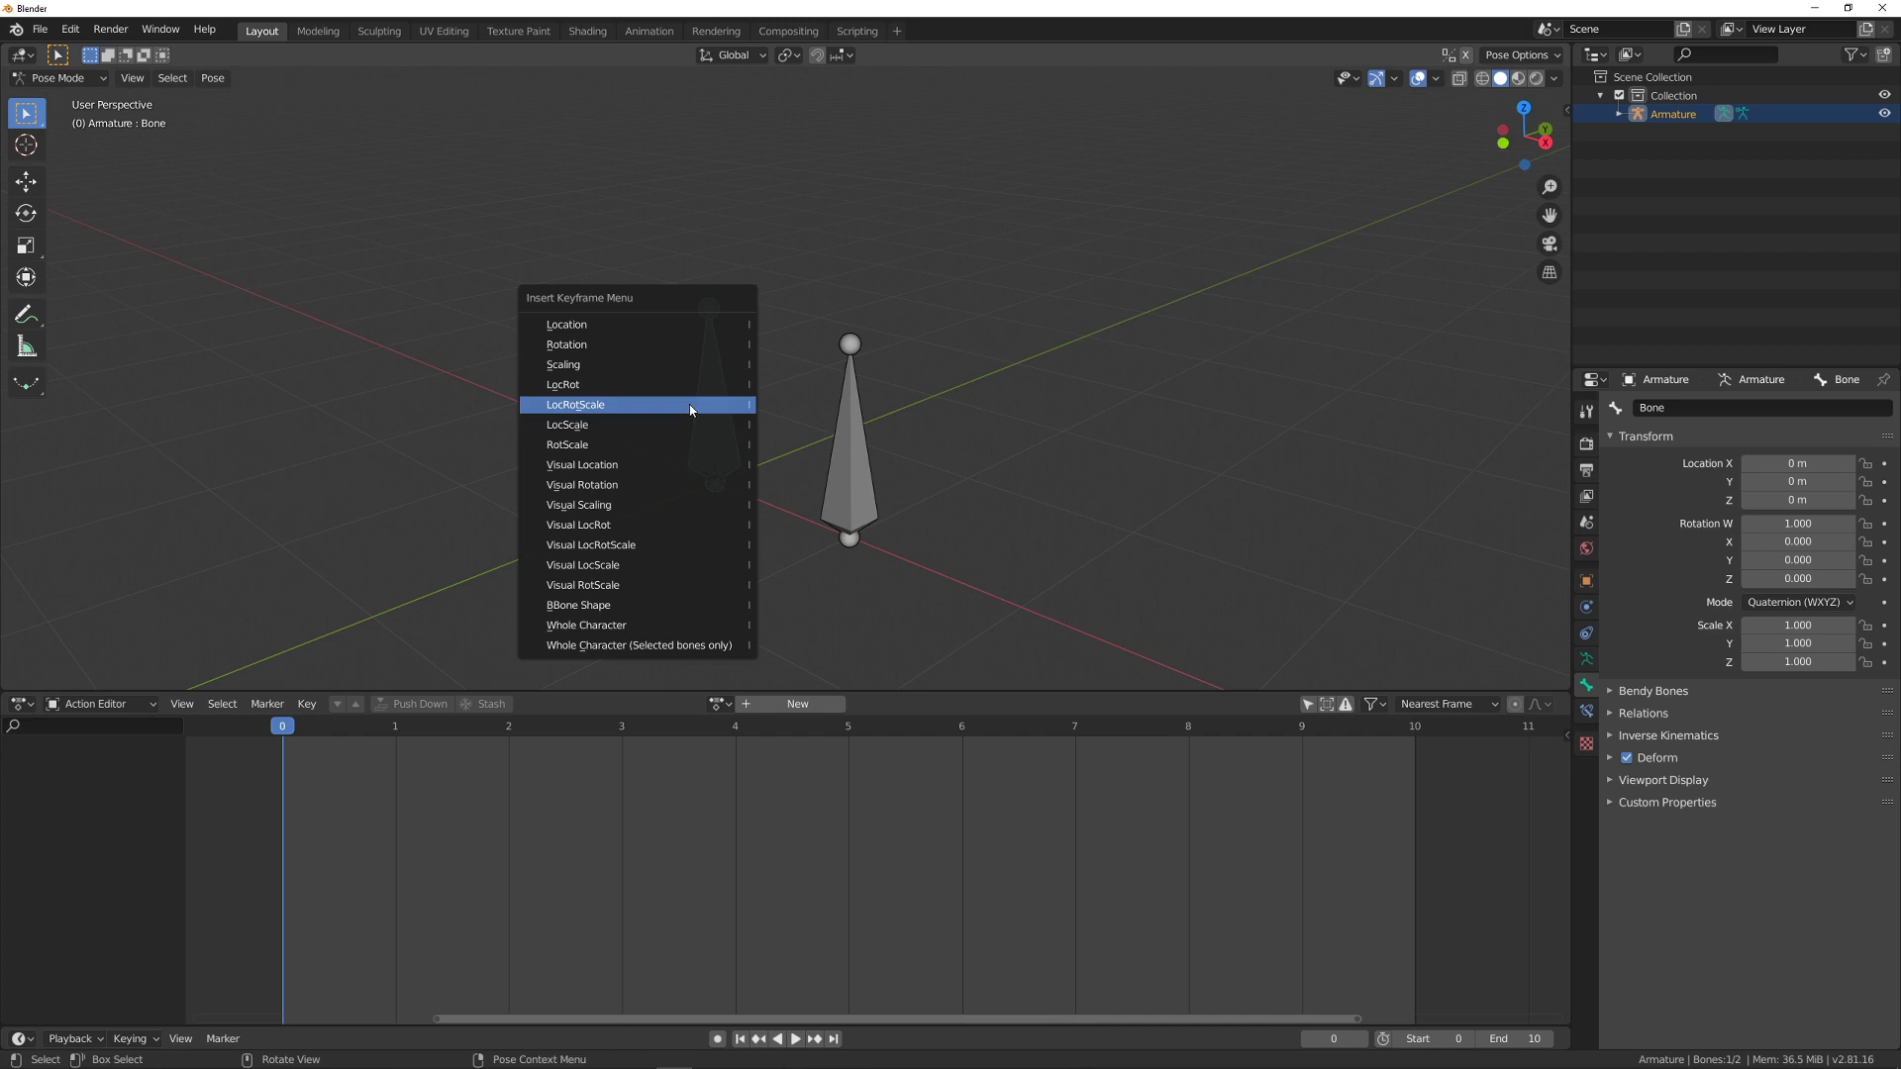
click(690, 408)
- At frame 10, move the bone 1 m along global Y and insert a LocRotScale keyframe
key(space)
key(space)
middle_drag(1146, 502, 798, 479)
key(g)
key(y)
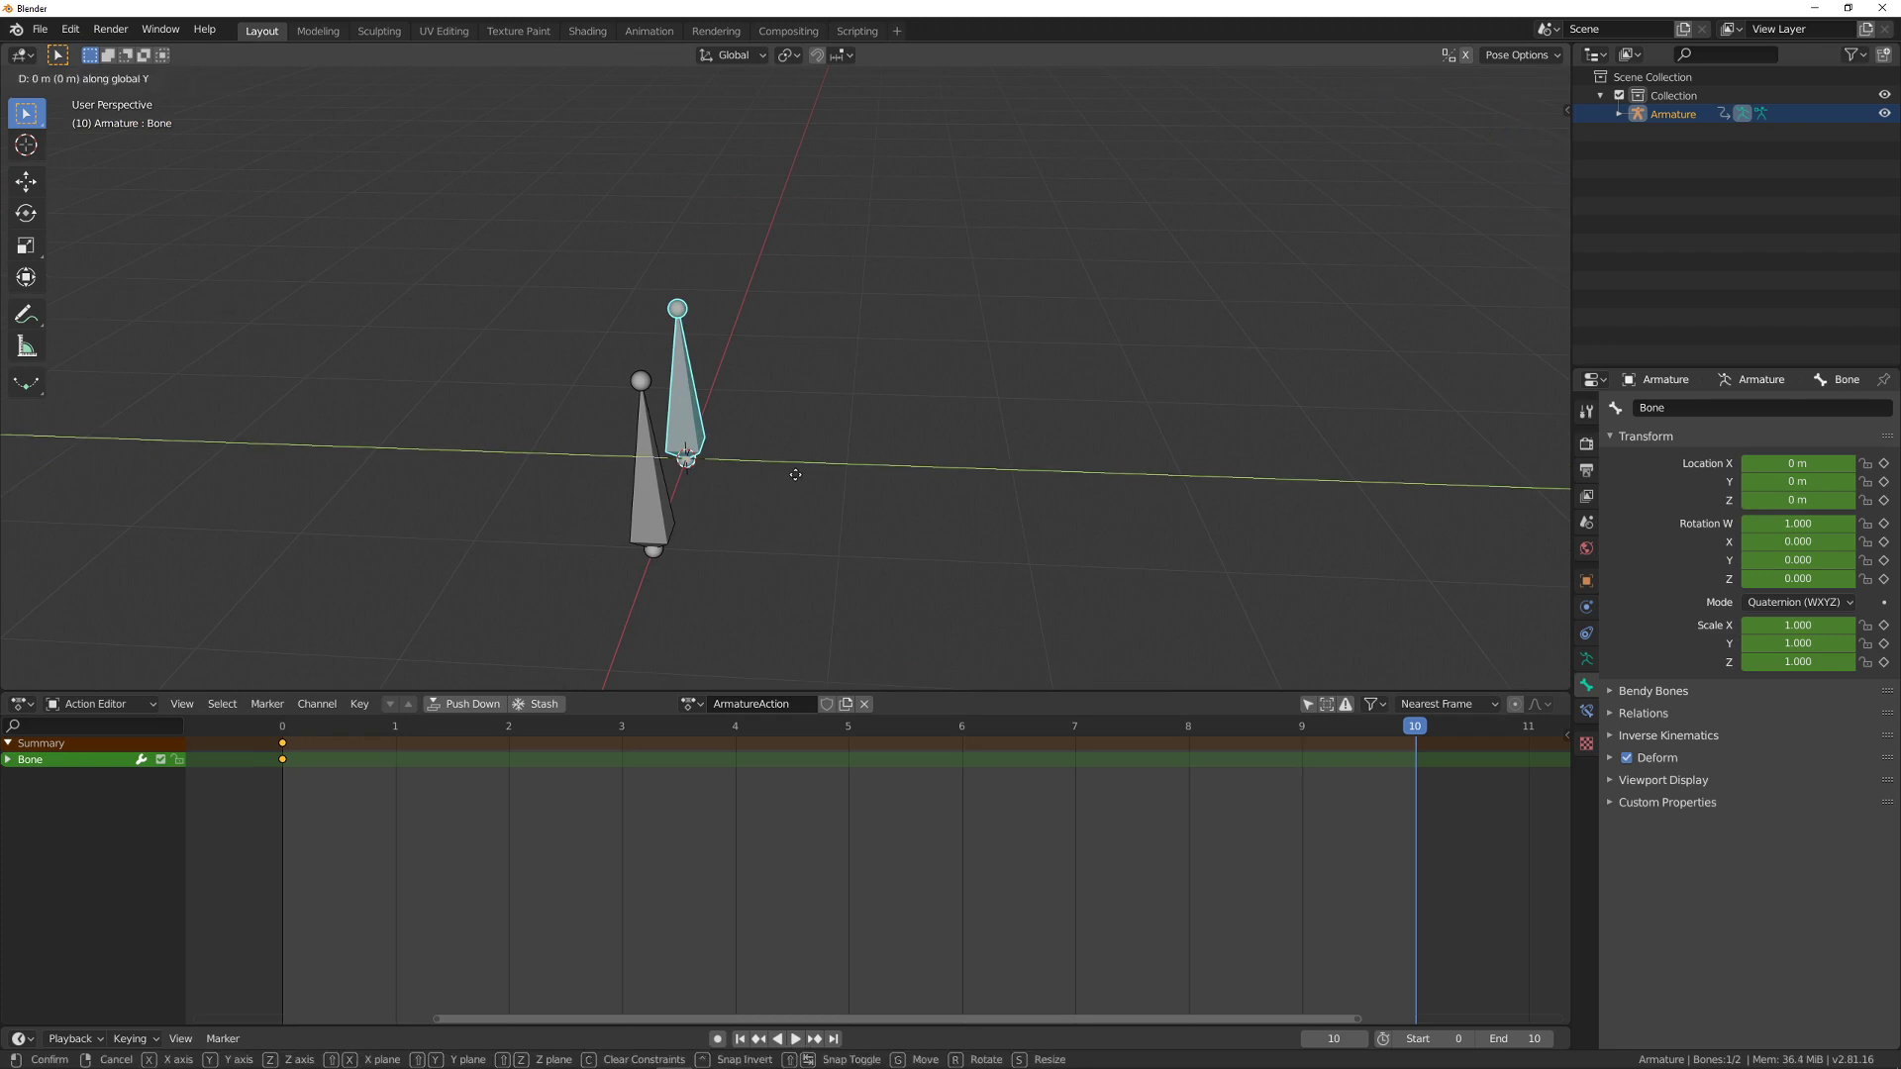
click(894, 467)
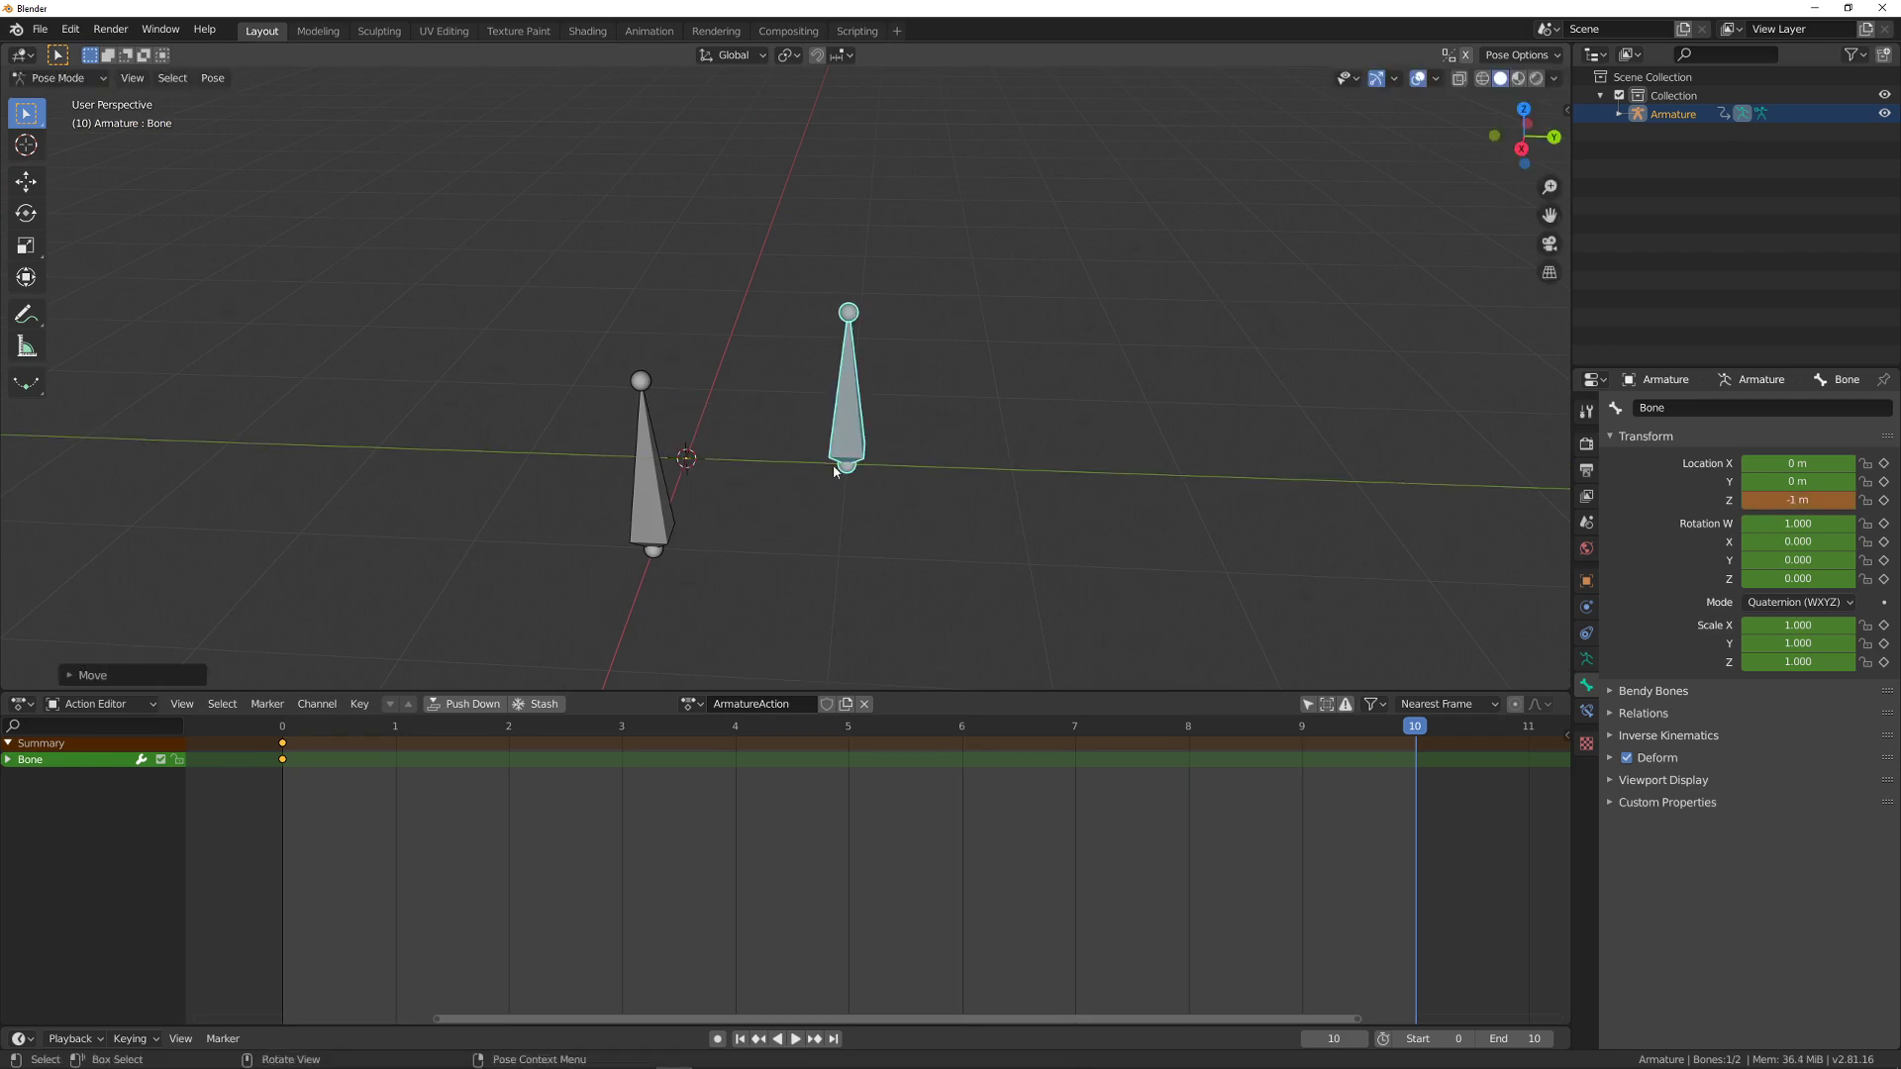
key(i)
click(919, 459)
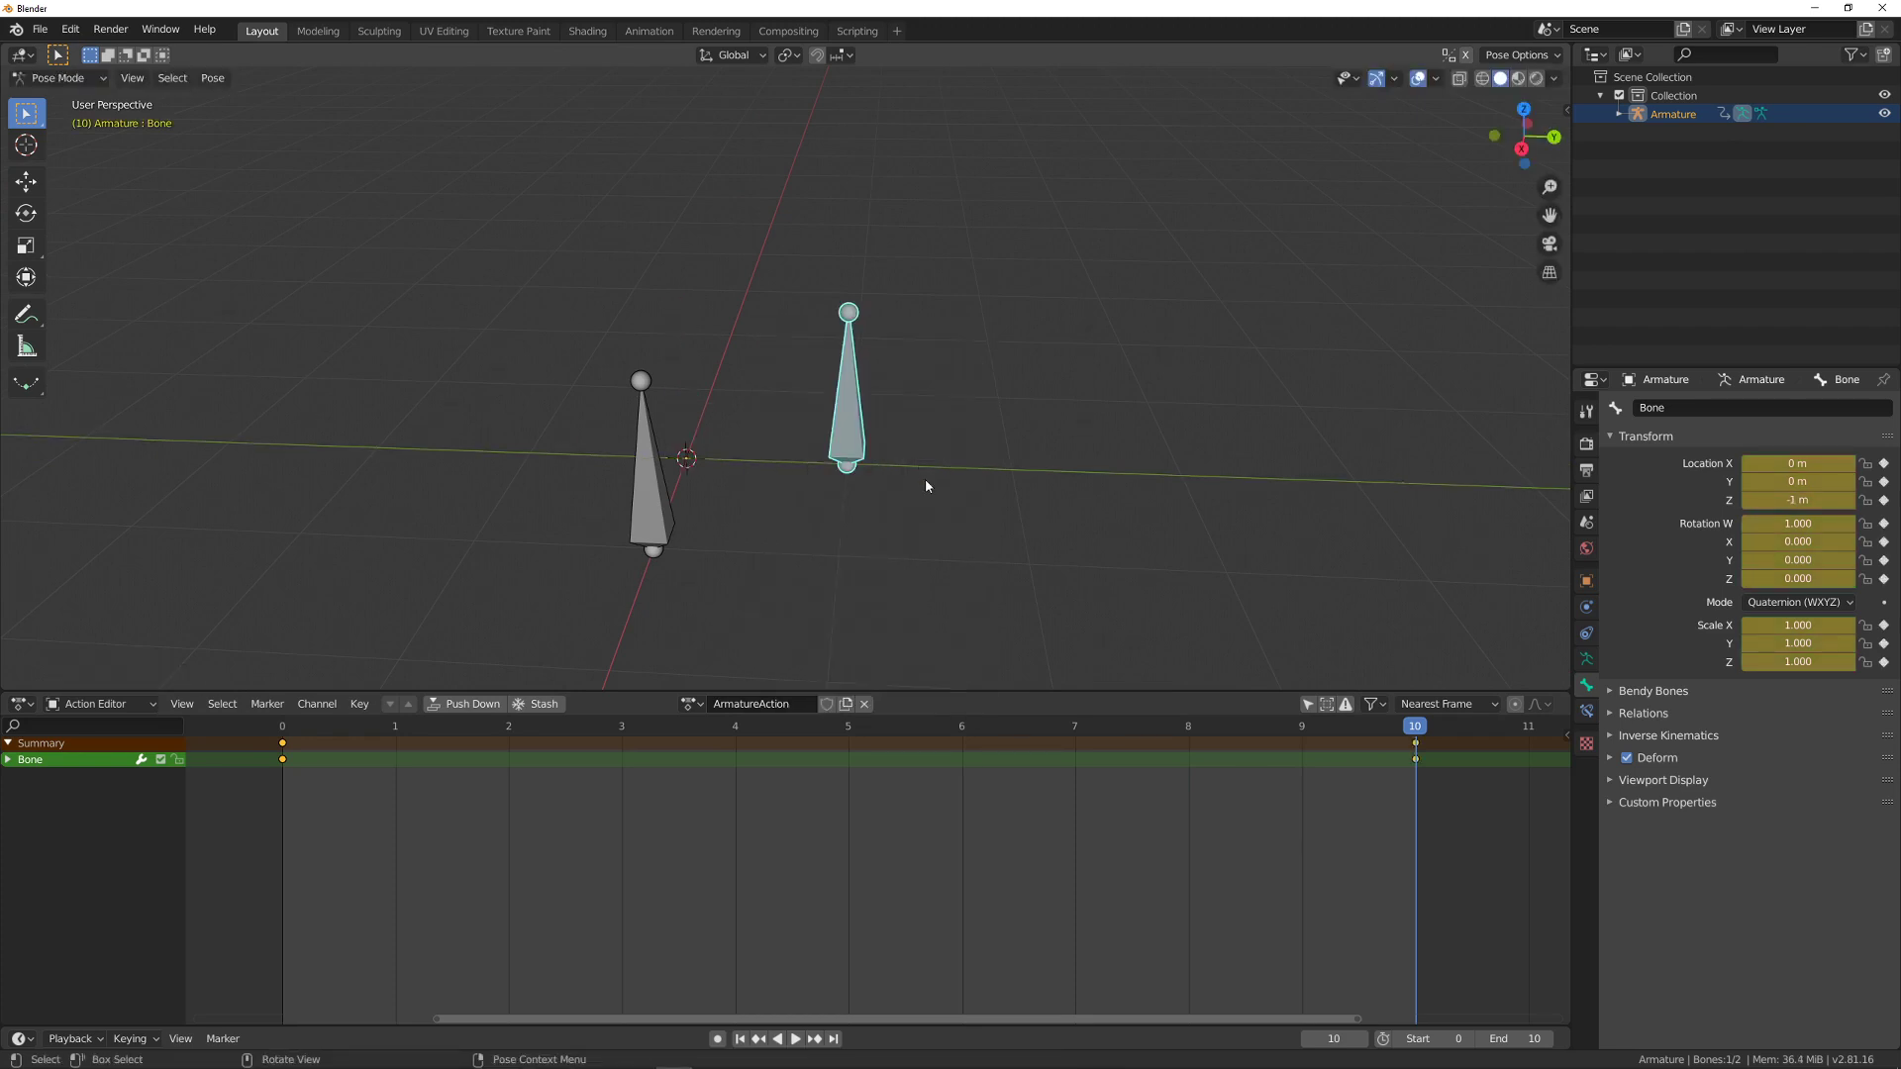
- Rotate the bone -90° about global X and update its LocRotScale keyframe at frame 10
text(rx90)
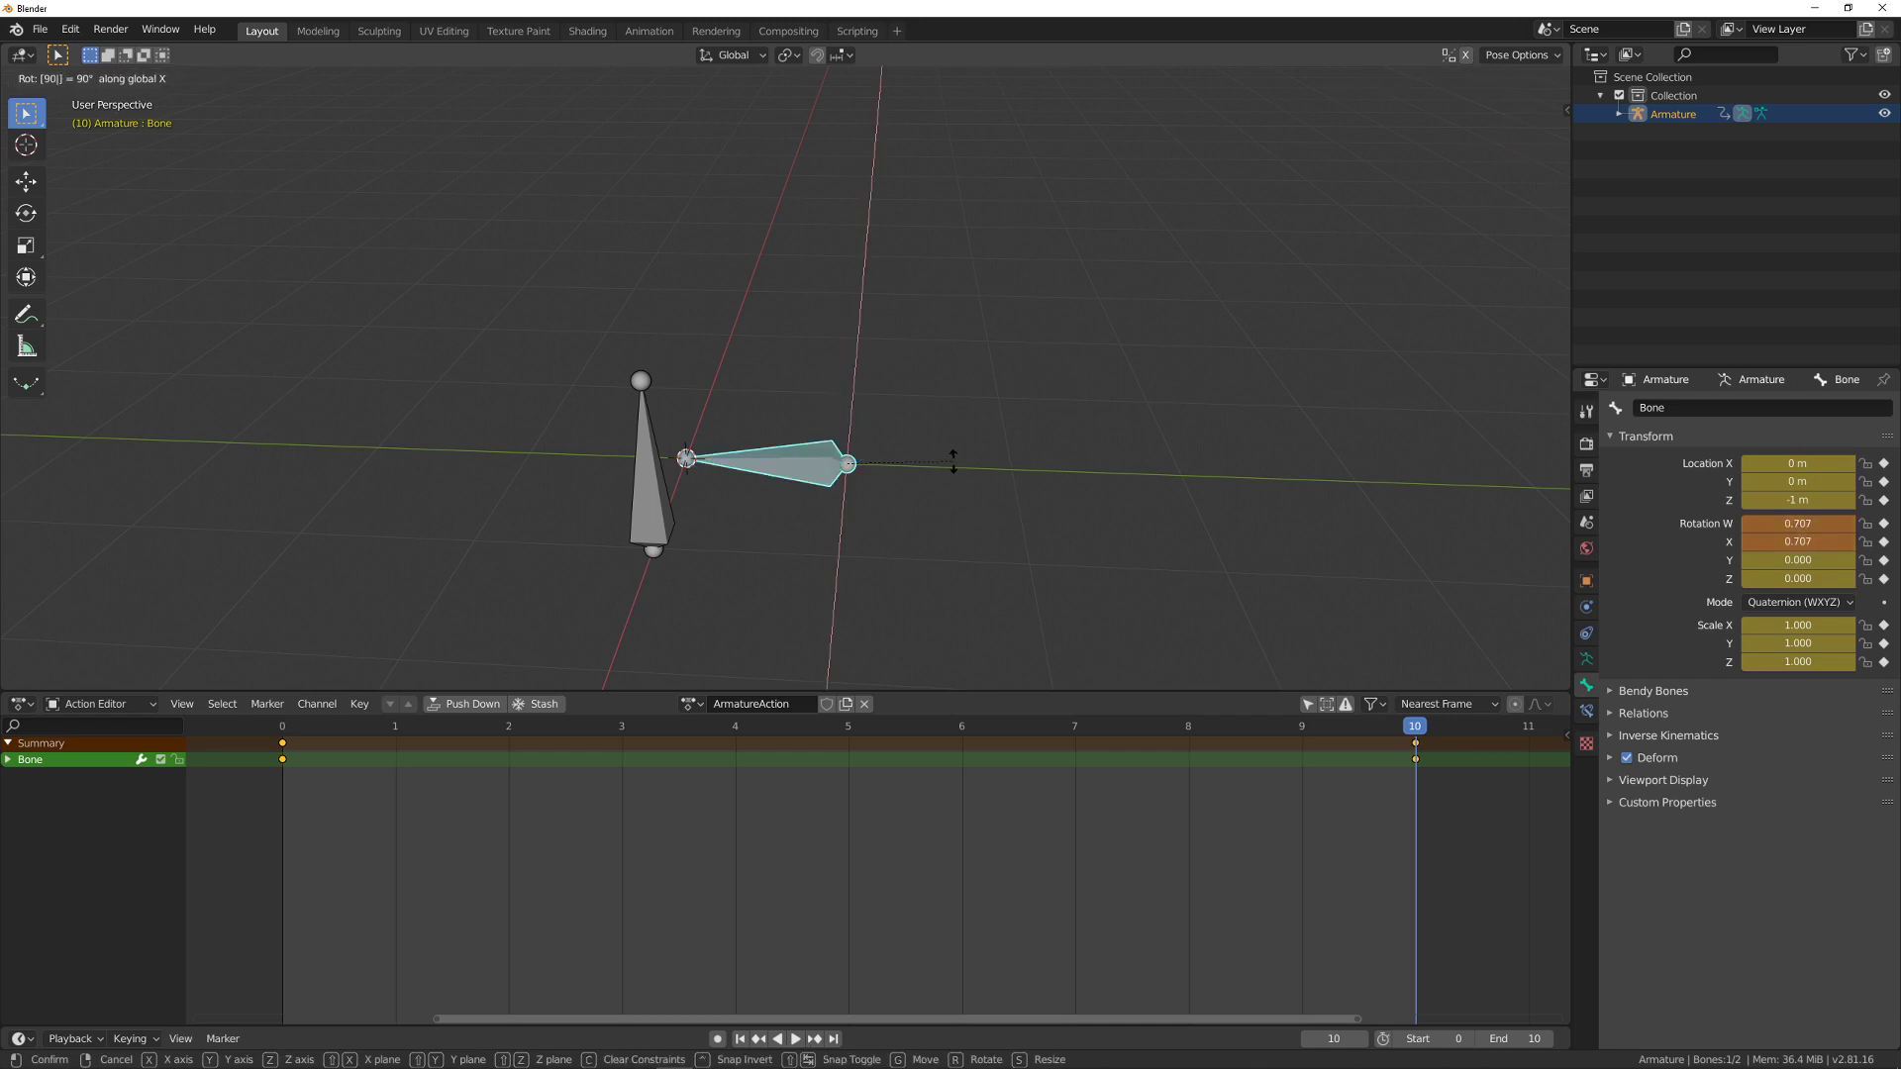
key(minus)
key(Return)
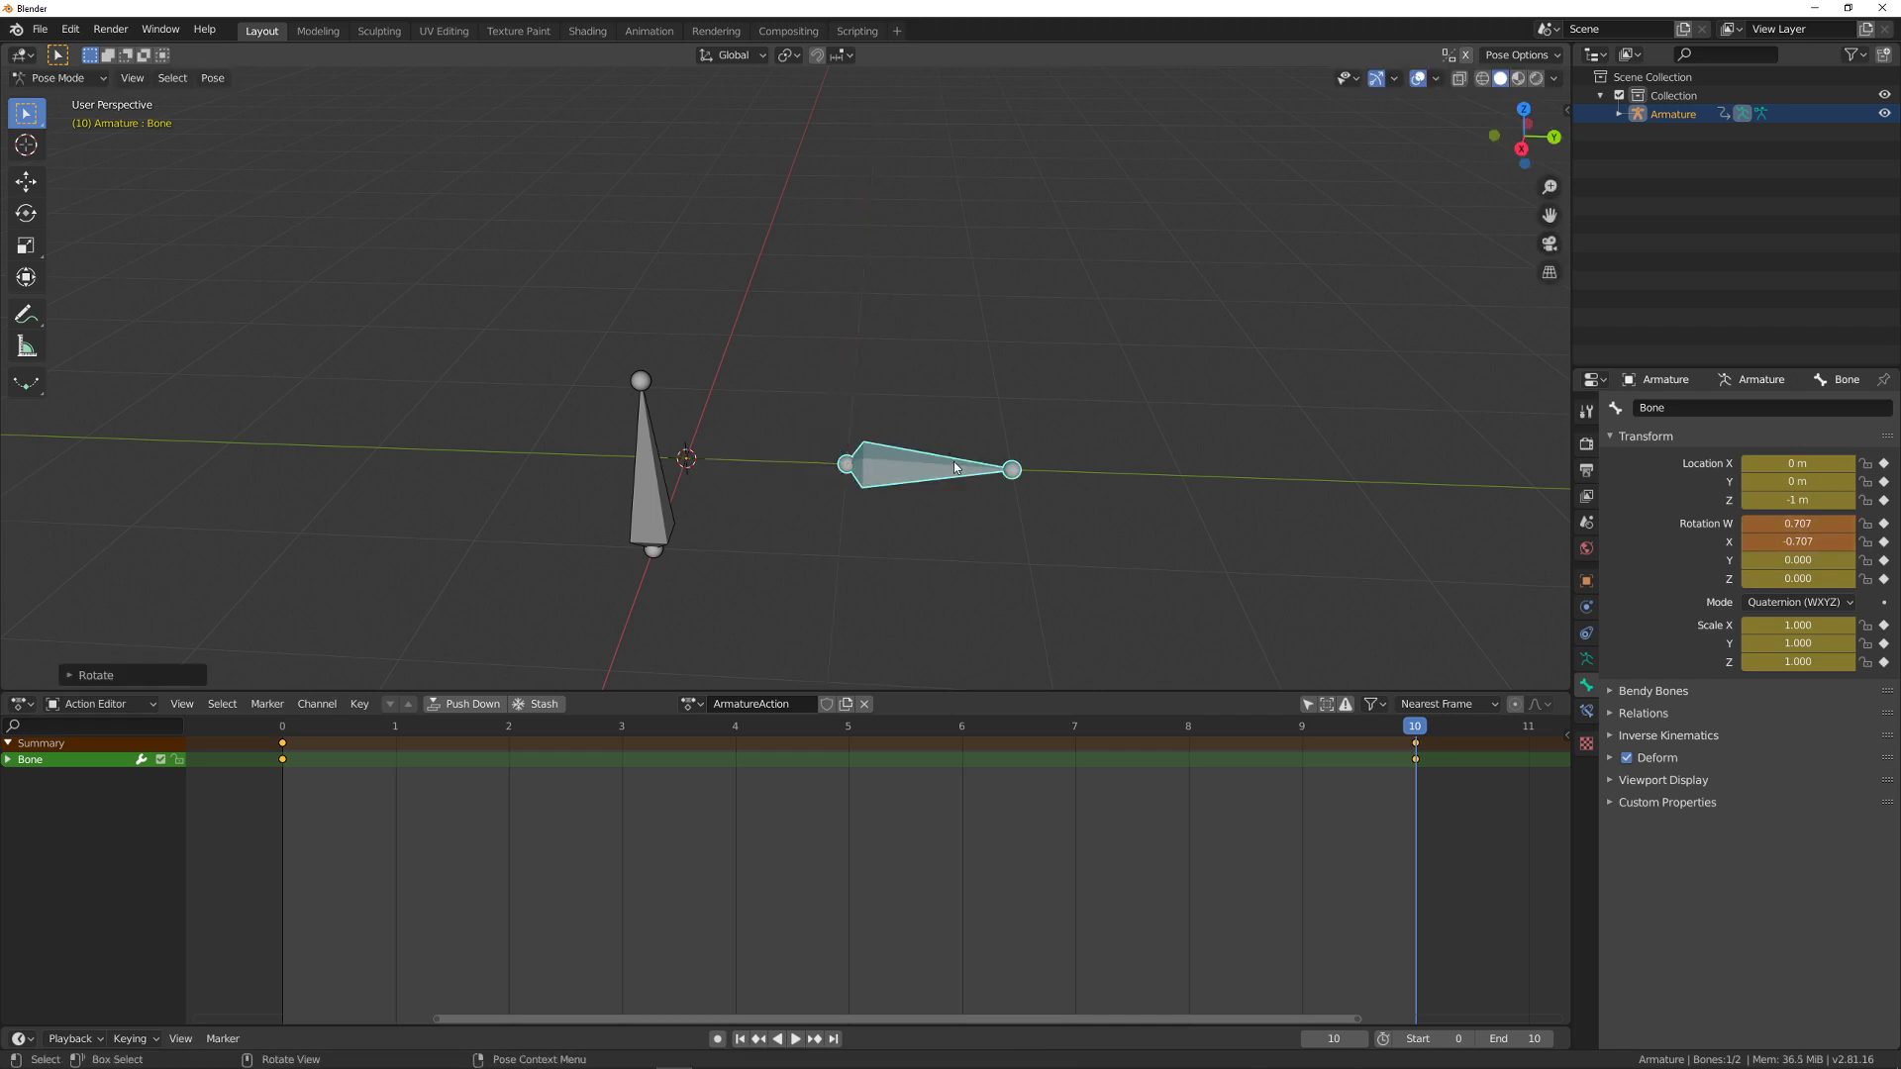
key(i)
click(955, 467)
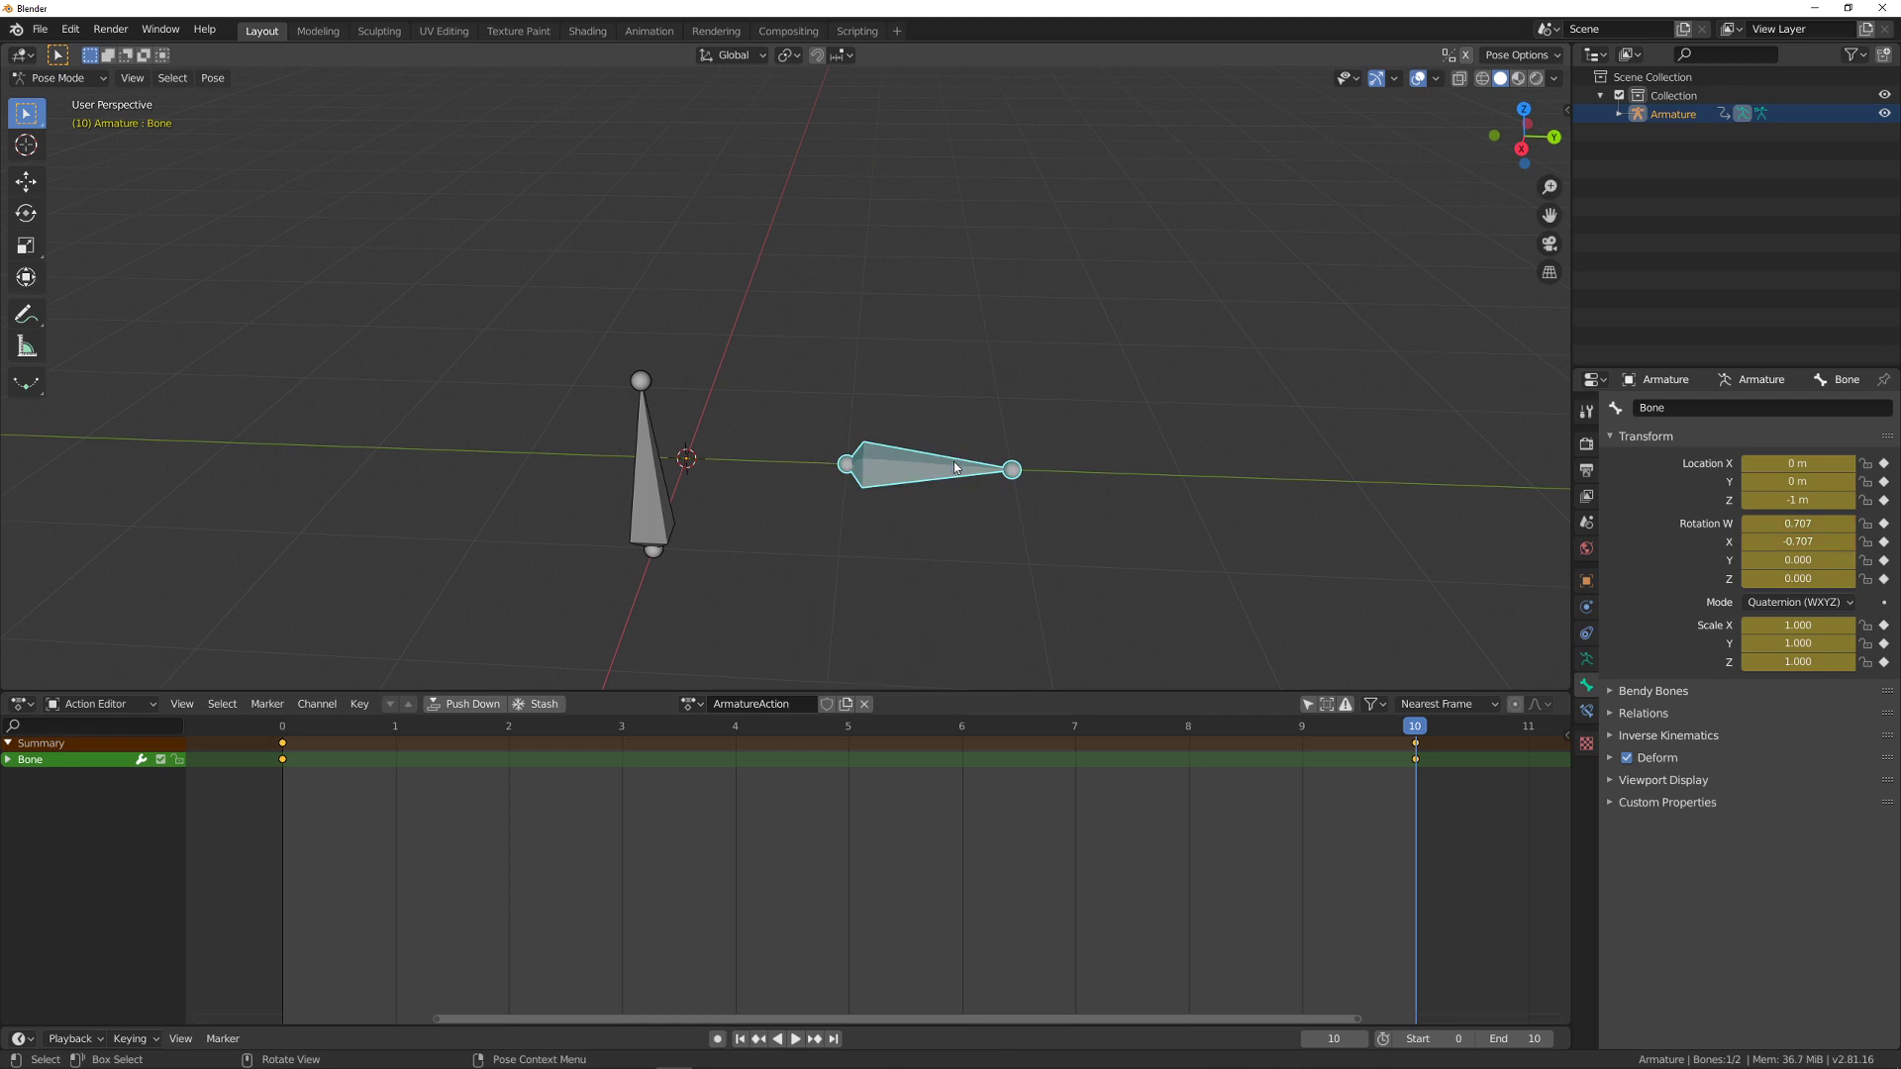
- Play back the bone's animation, stop it and return to frame 0
key(space)
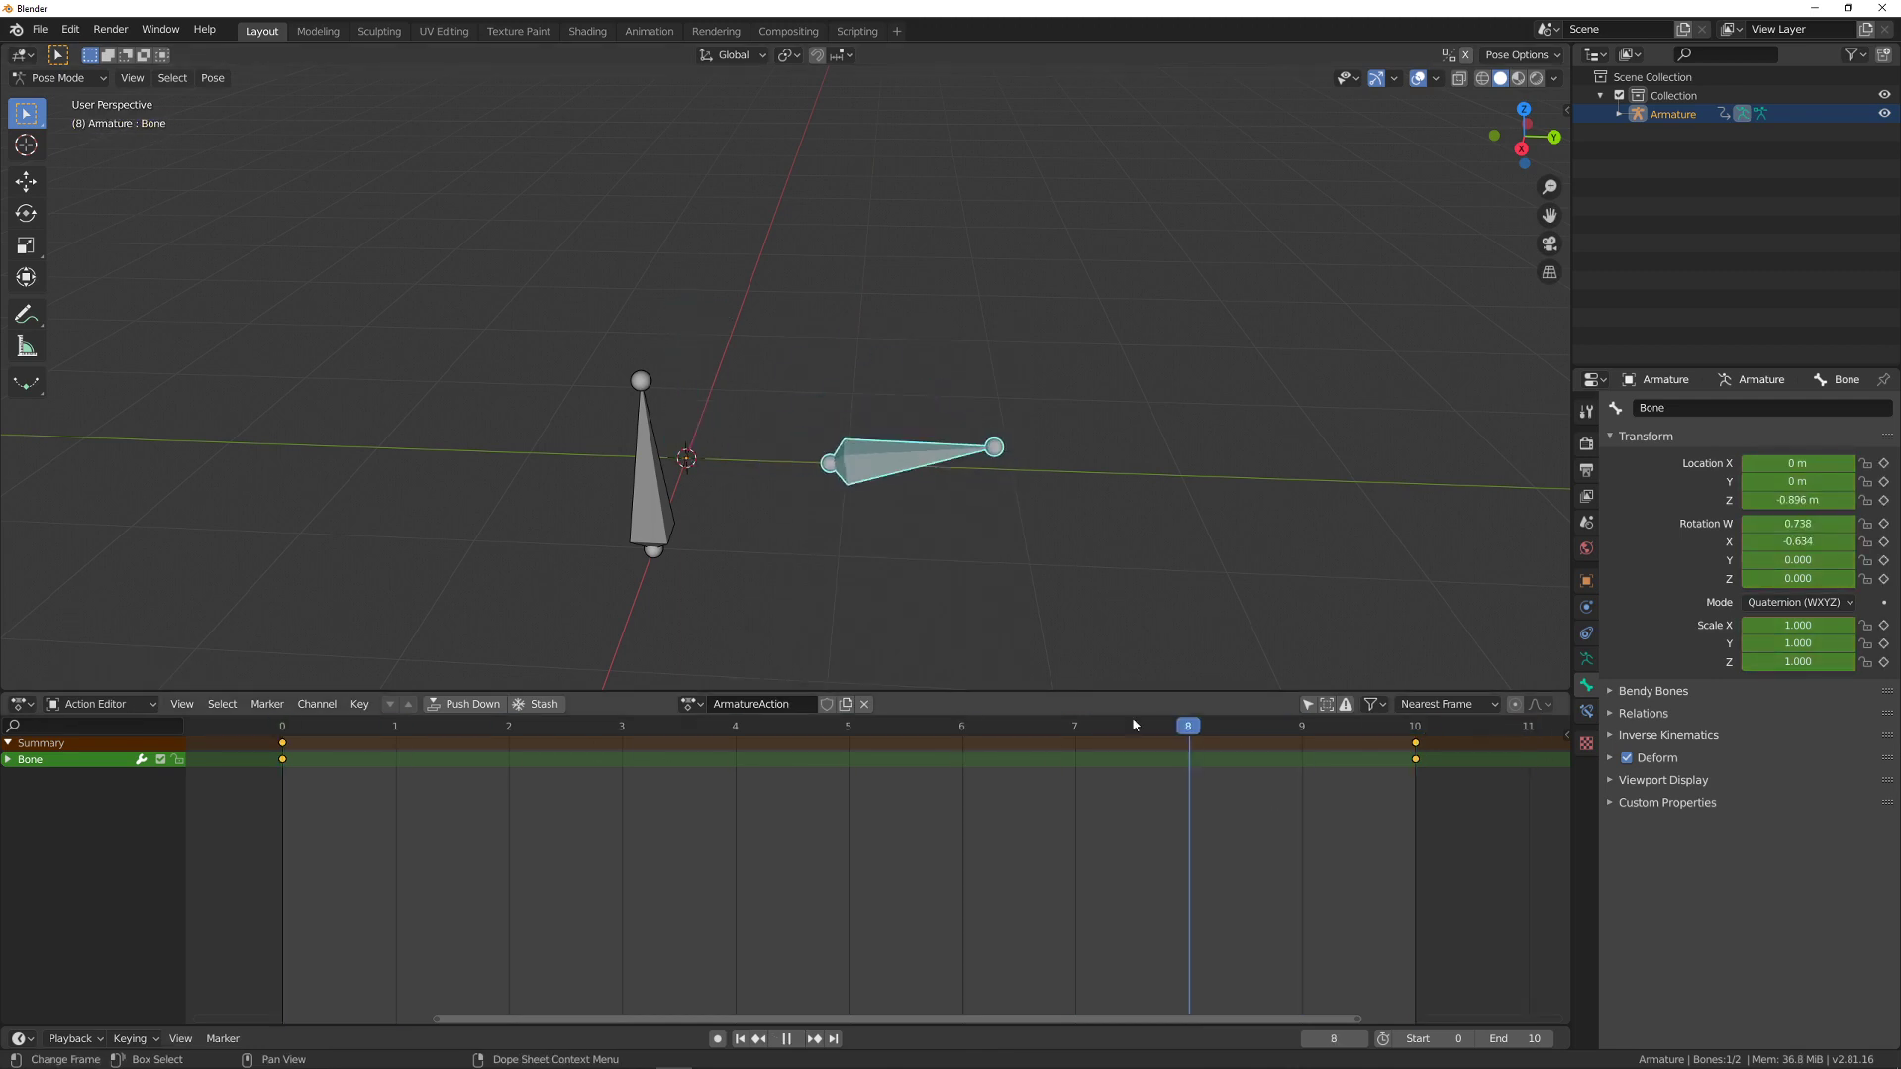
key(Escape)
middle_drag(1316, 416, 1071, 354)
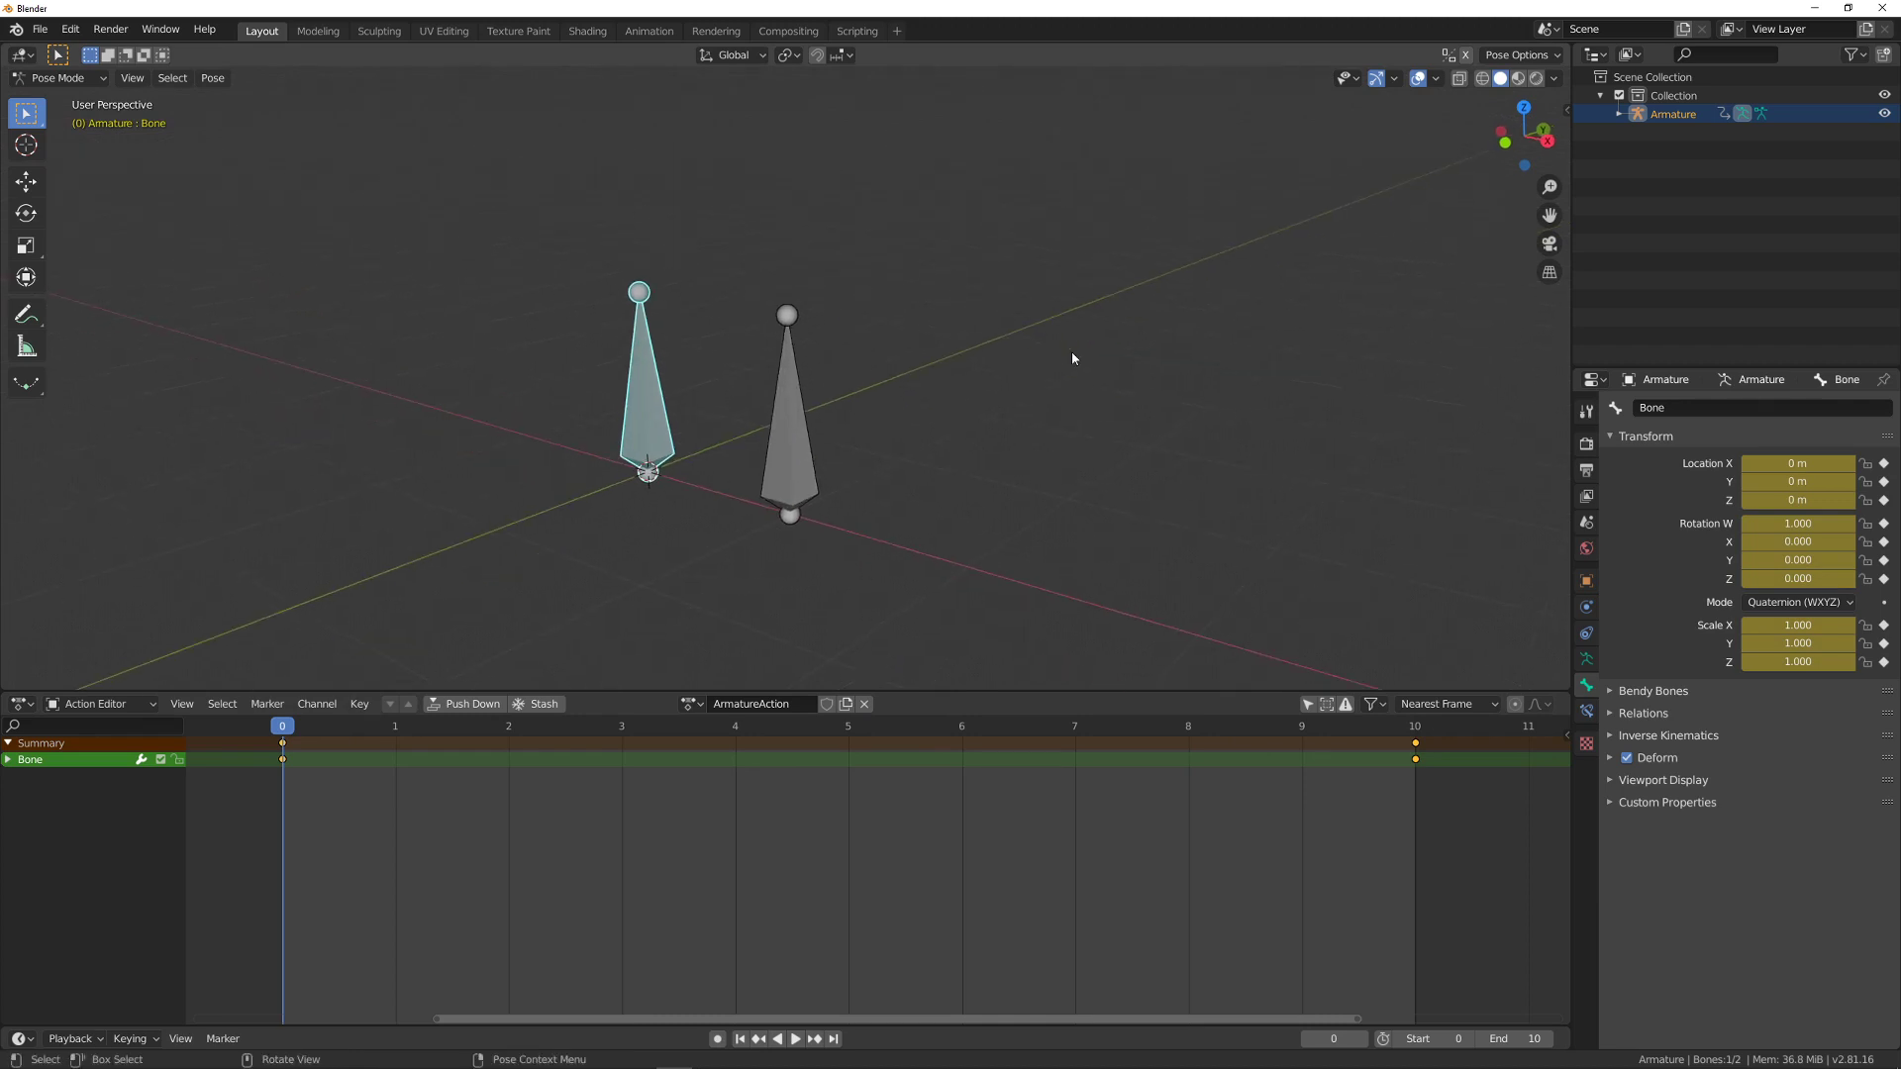
- Enlarge the Action Editor, show its Action Man settings at a wider size and enable Manage for the action
key(n)
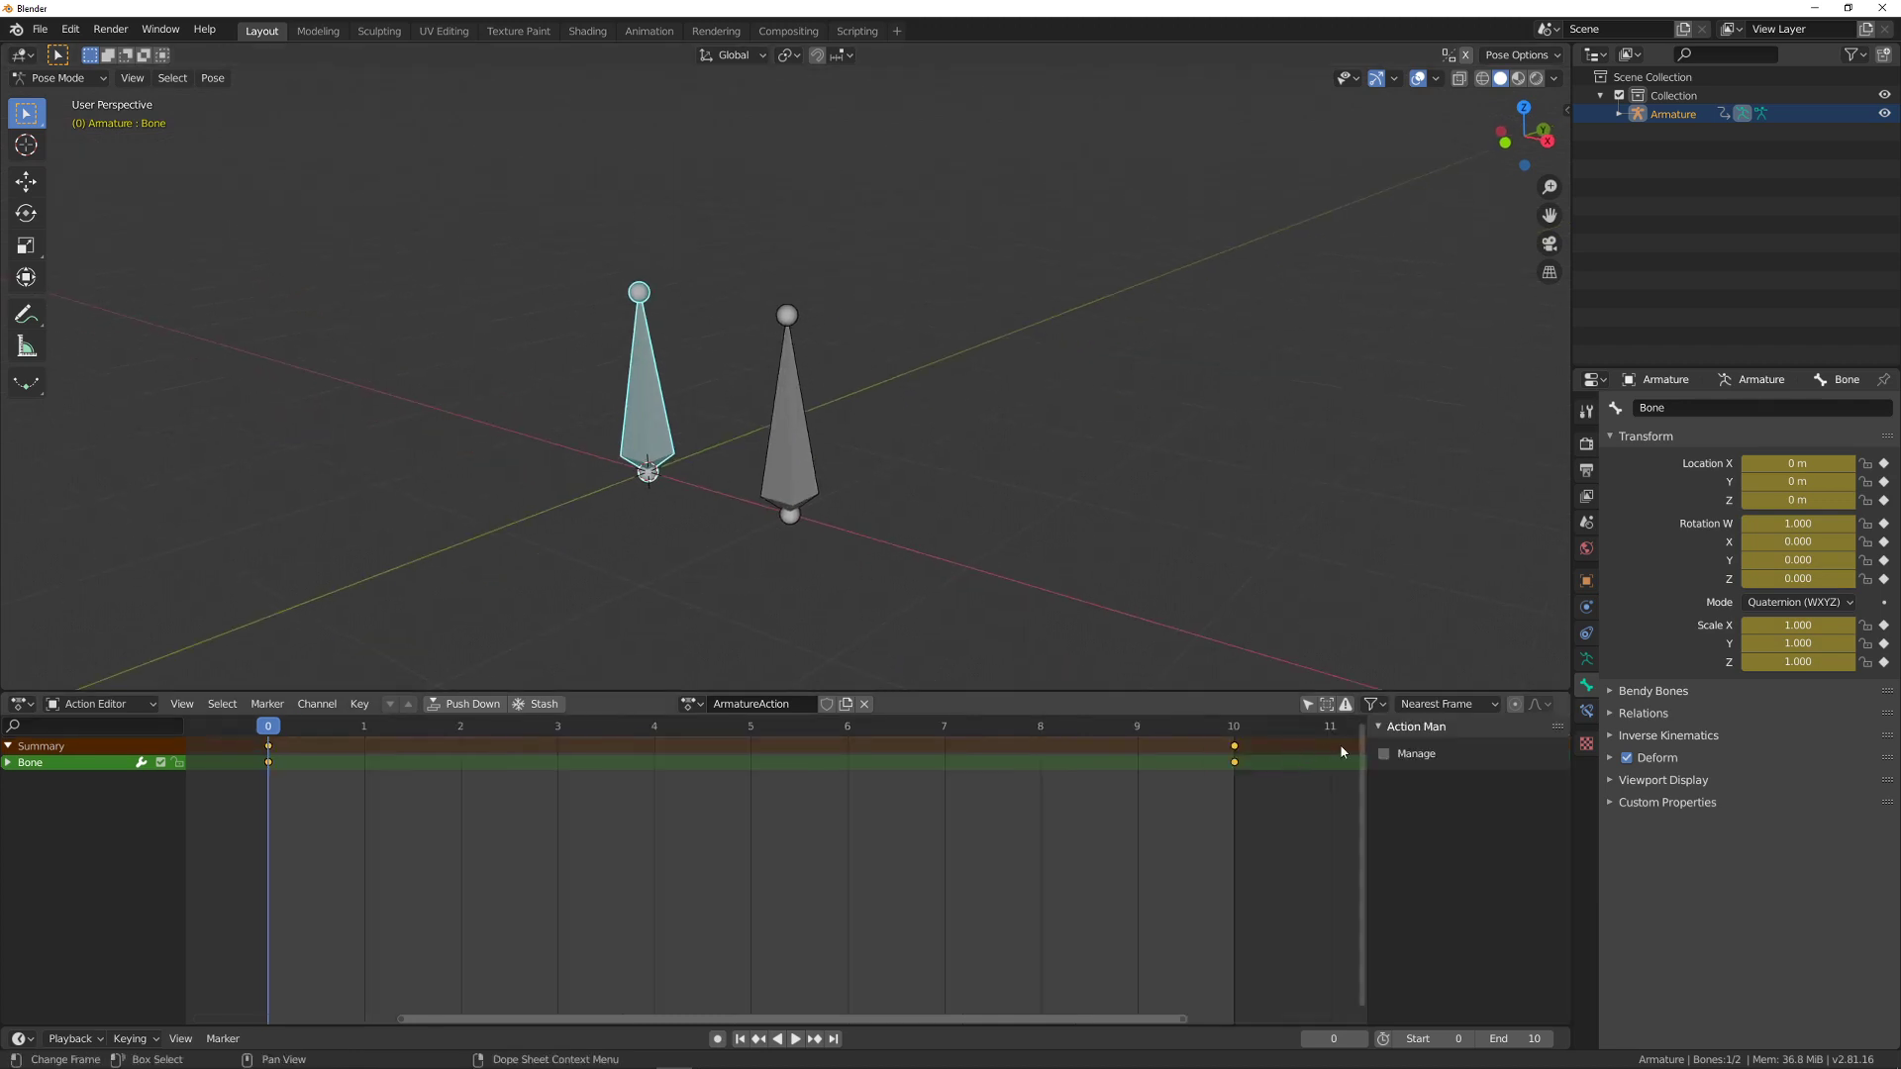
key(n)
key(n)
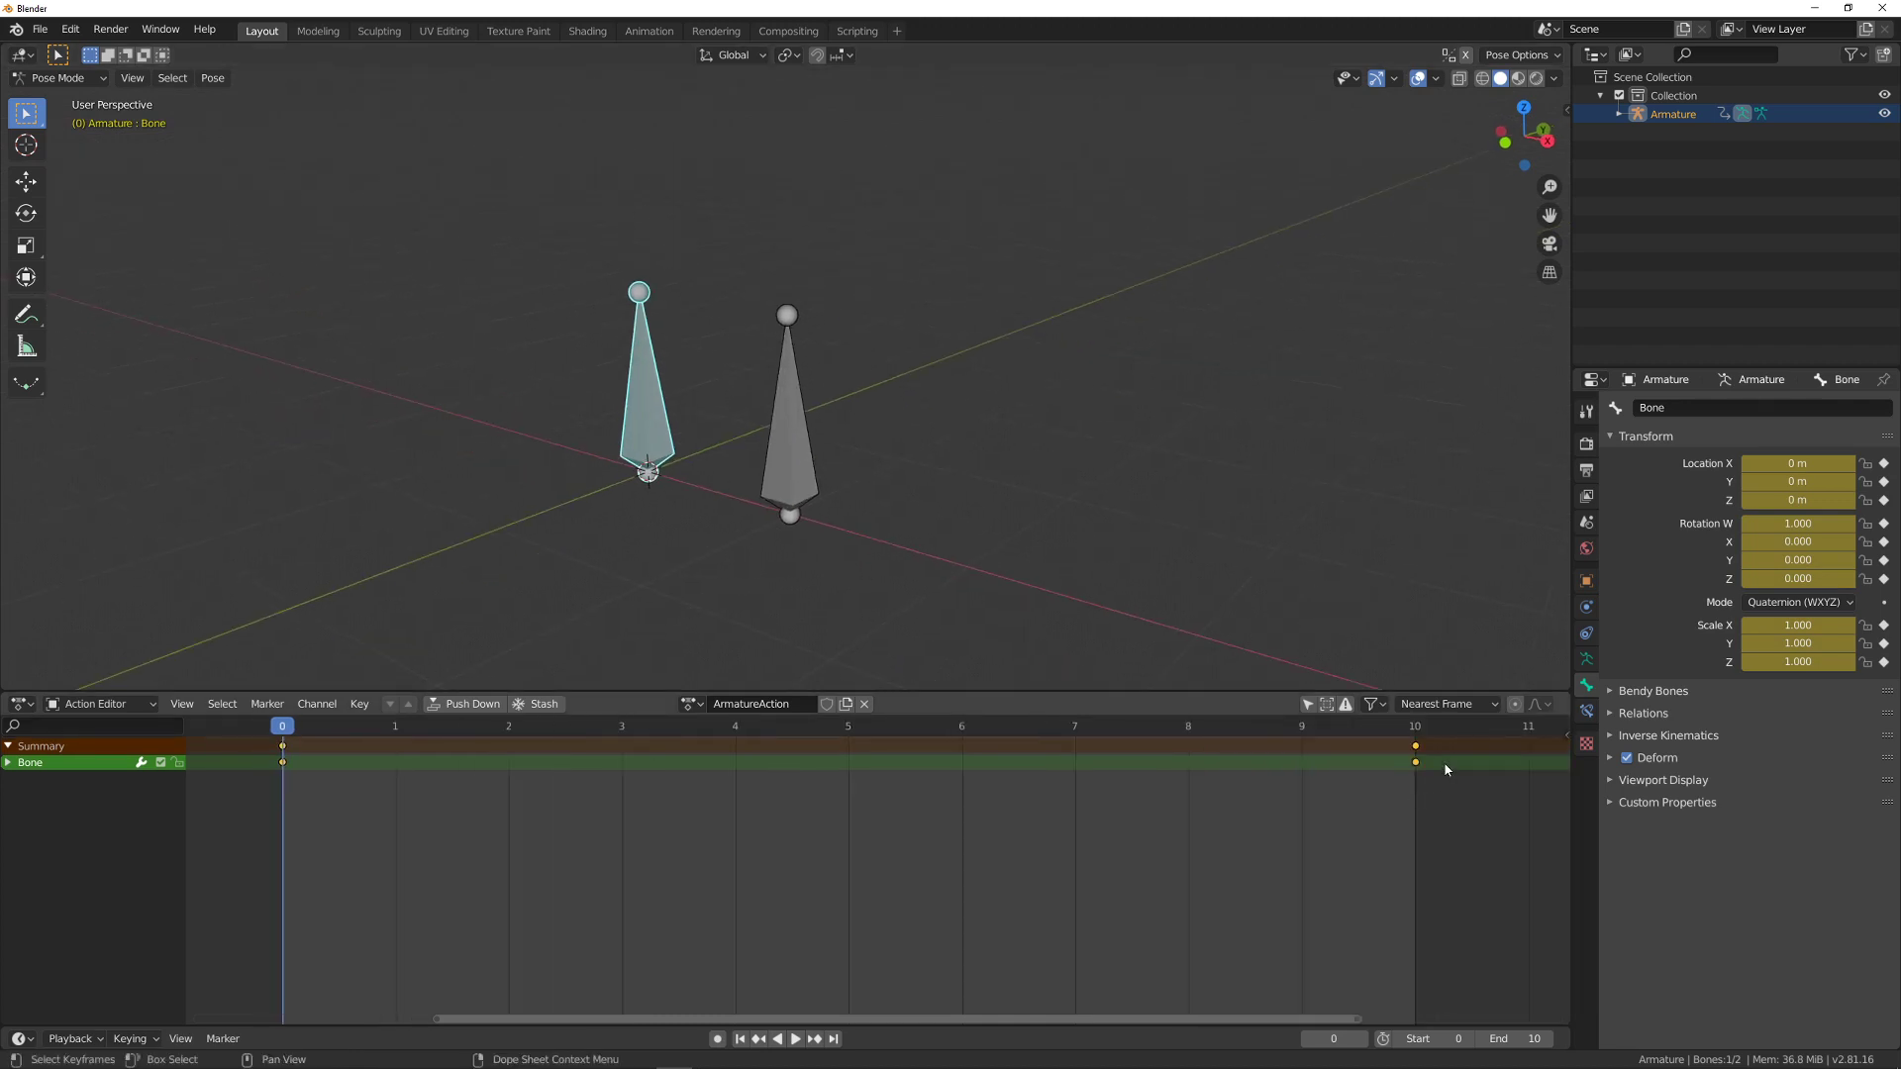
drag(1315, 690, 1317, 498)
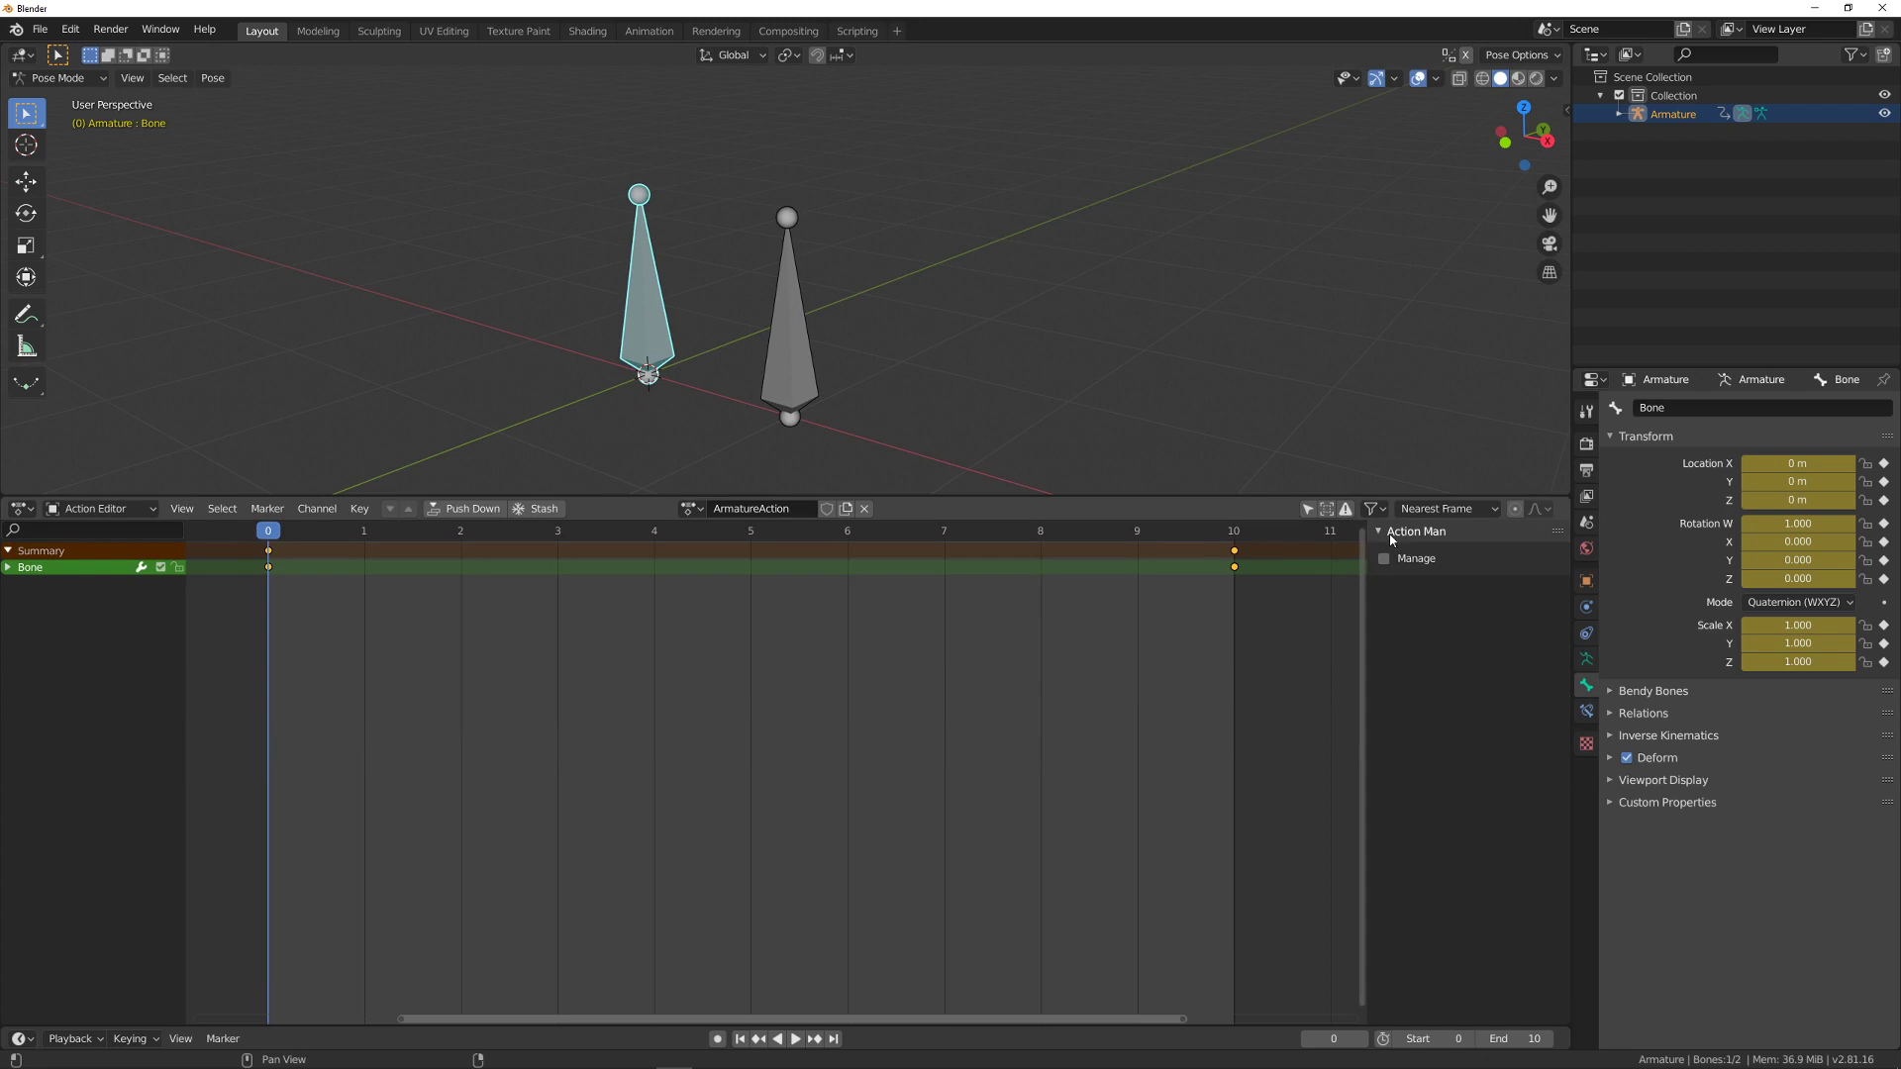
click(1384, 560)
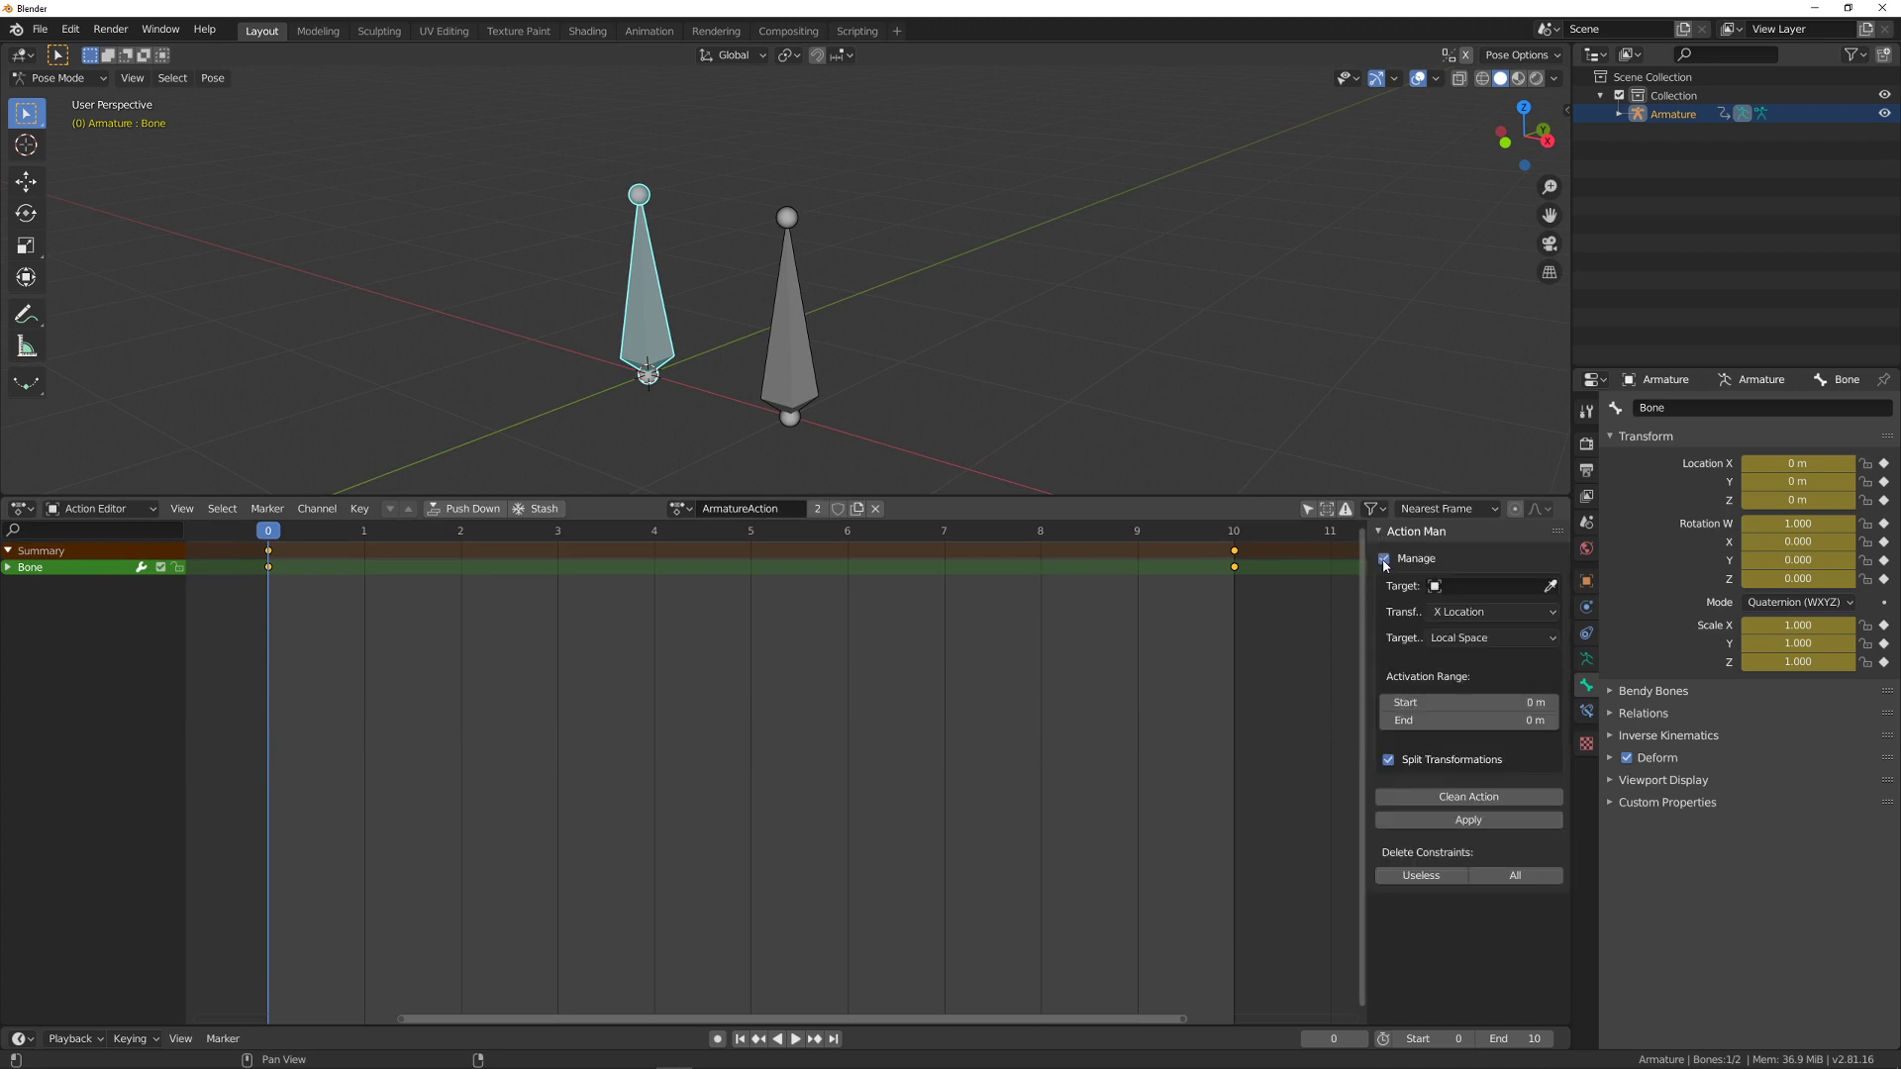
drag(1367, 539, 1184, 540)
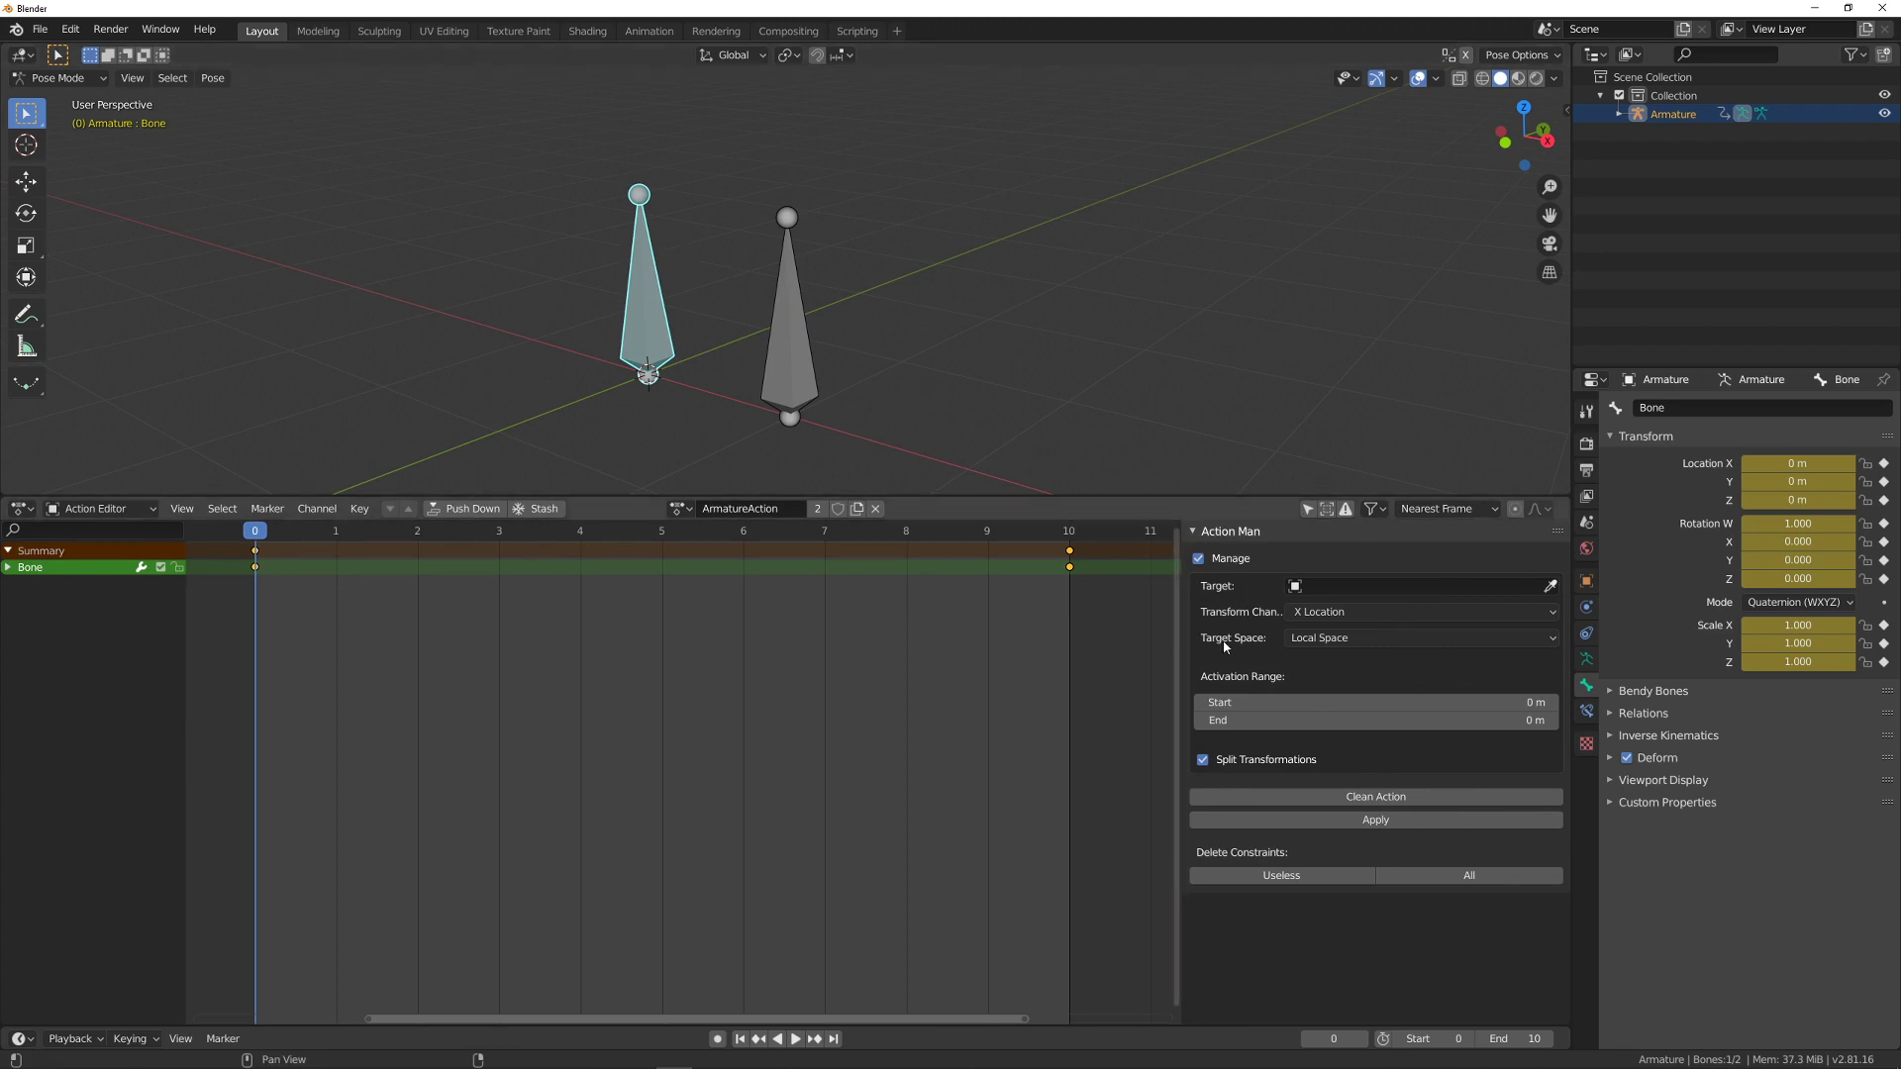
click(682, 509)
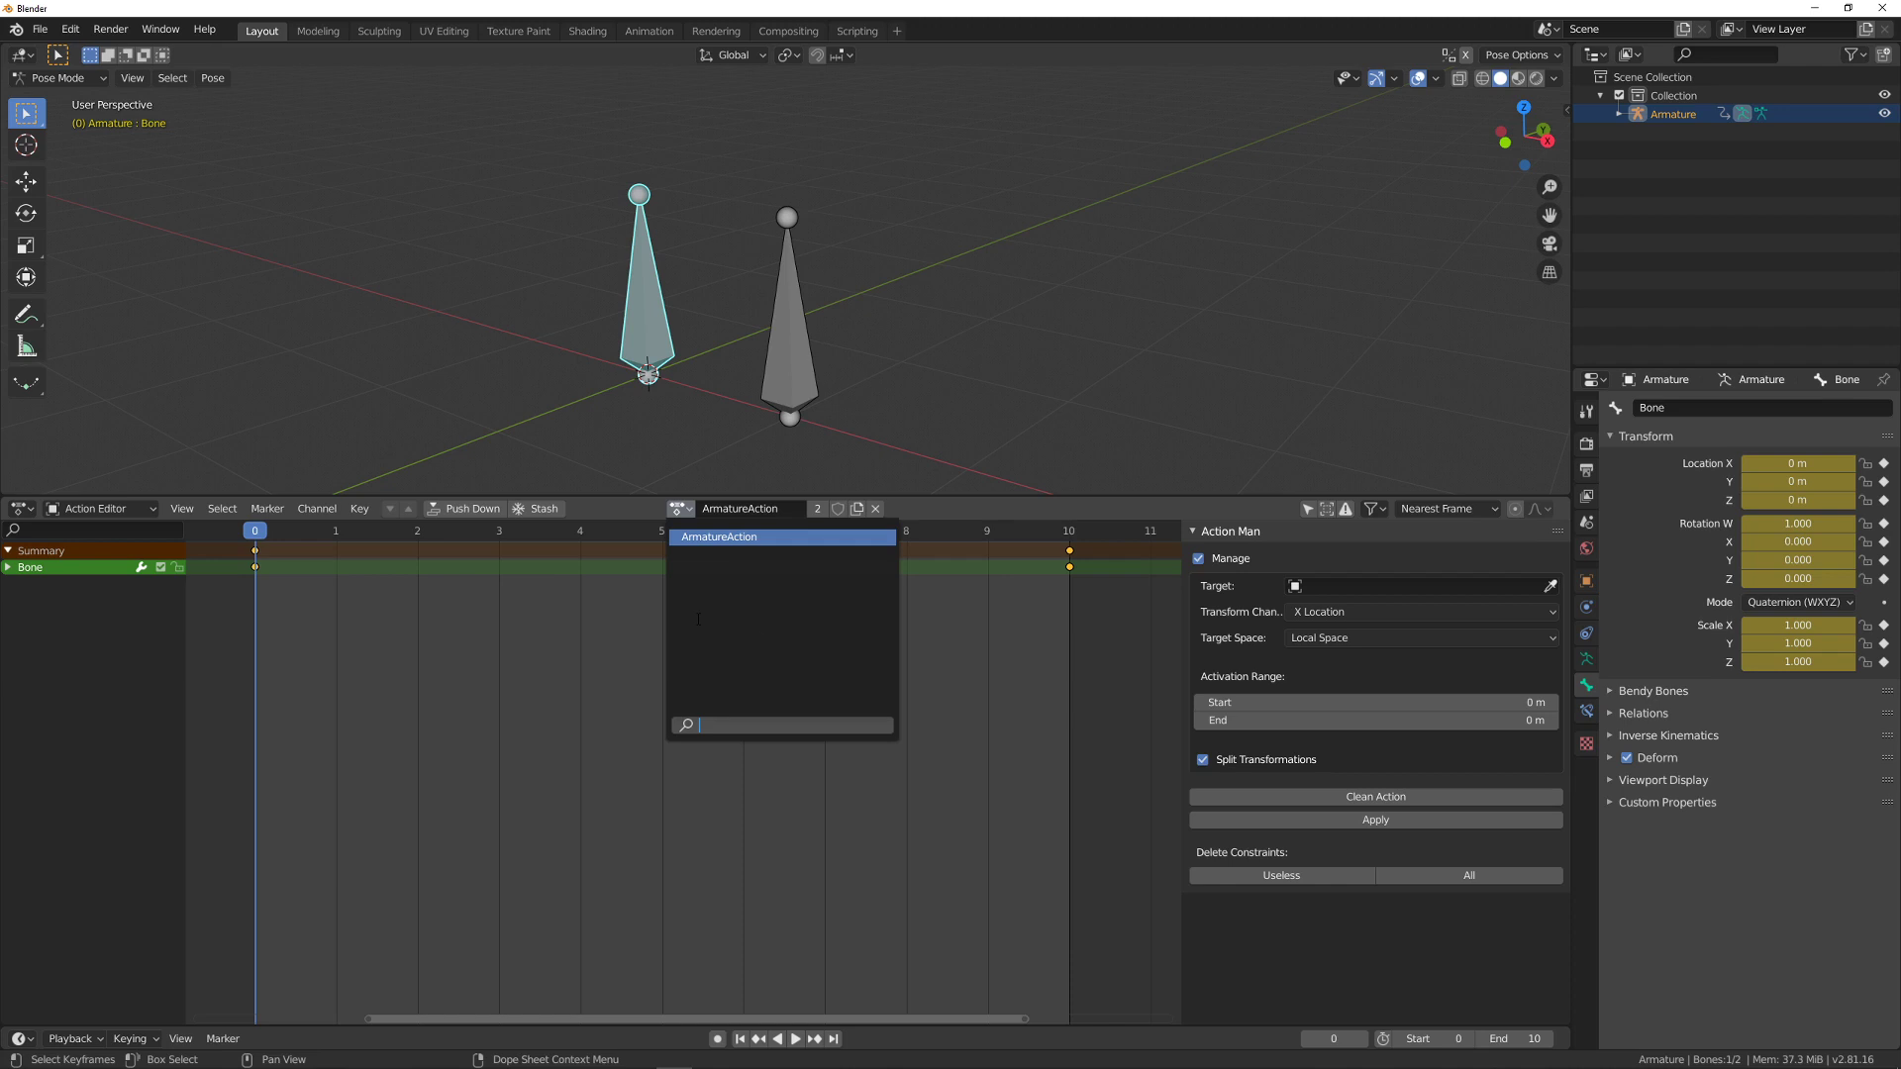
click(1145, 605)
click(1198, 561)
click(1198, 561)
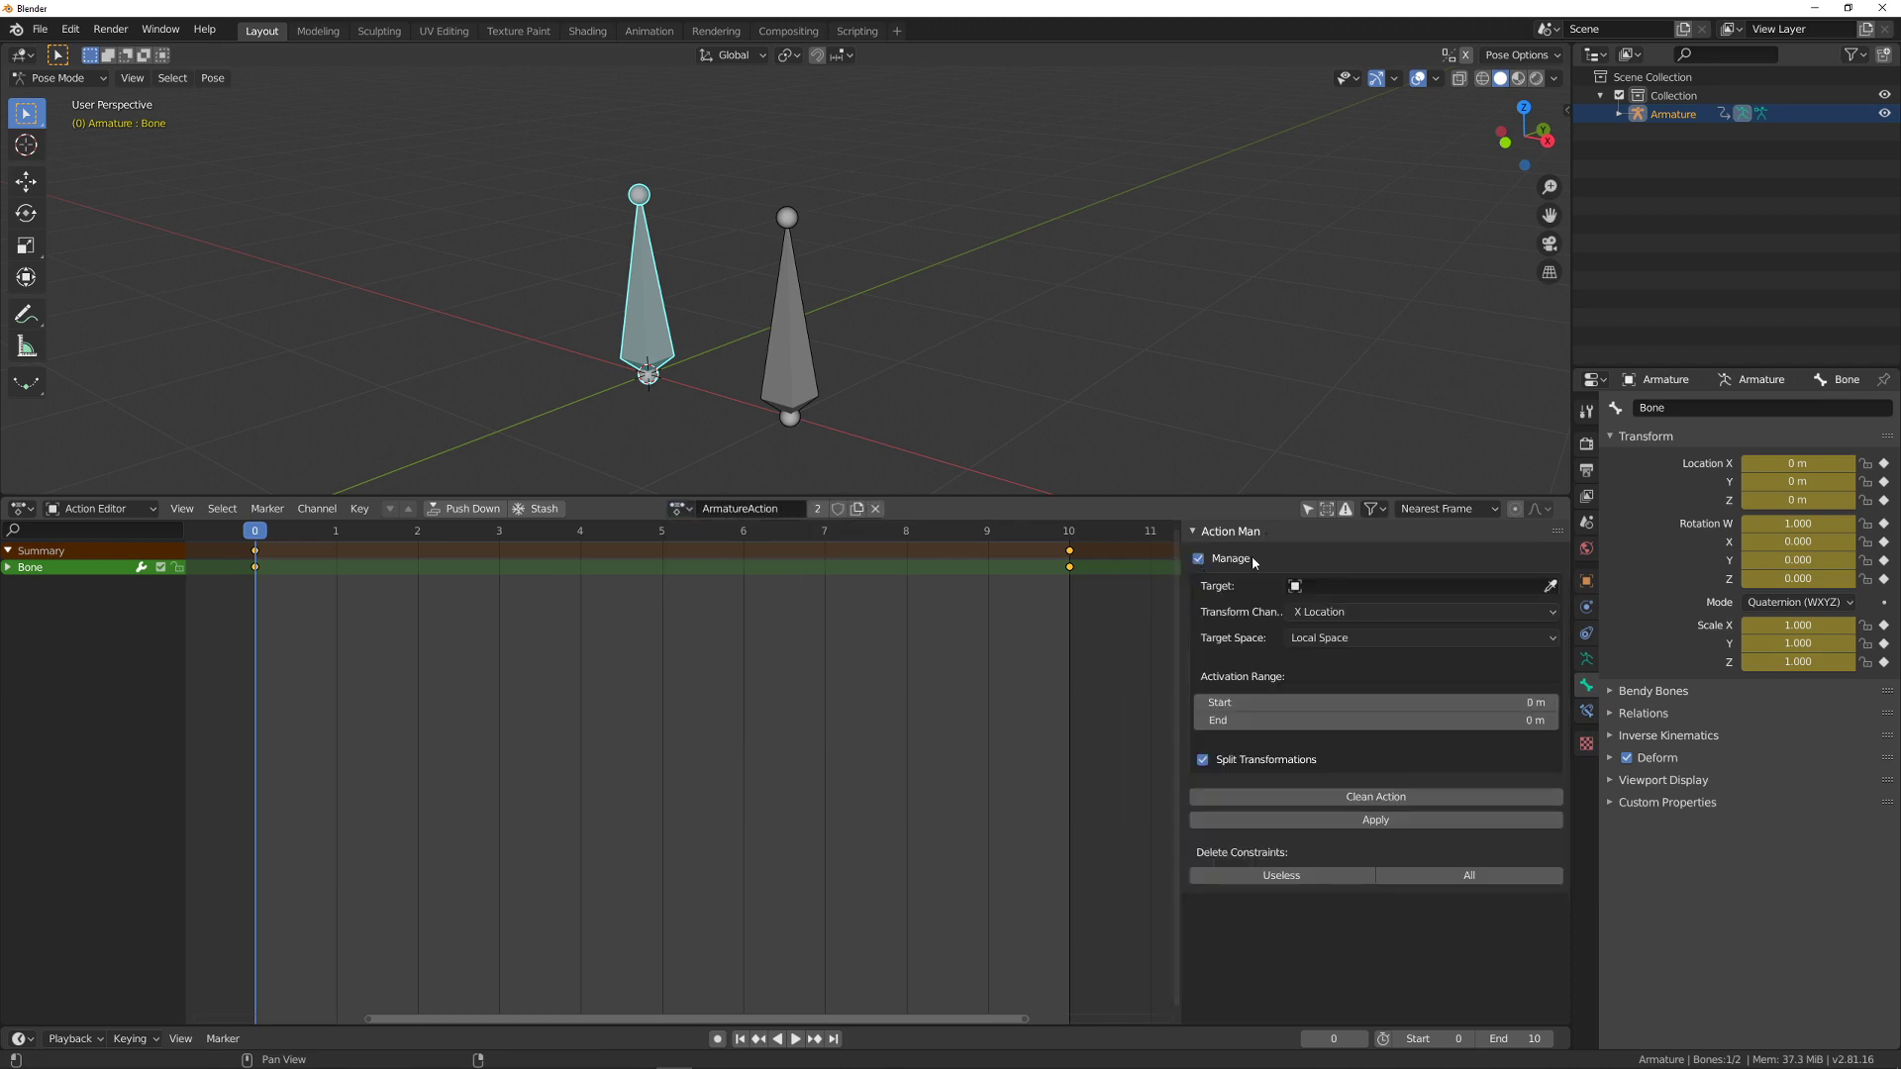
middle_drag(842, 323, 951, 362)
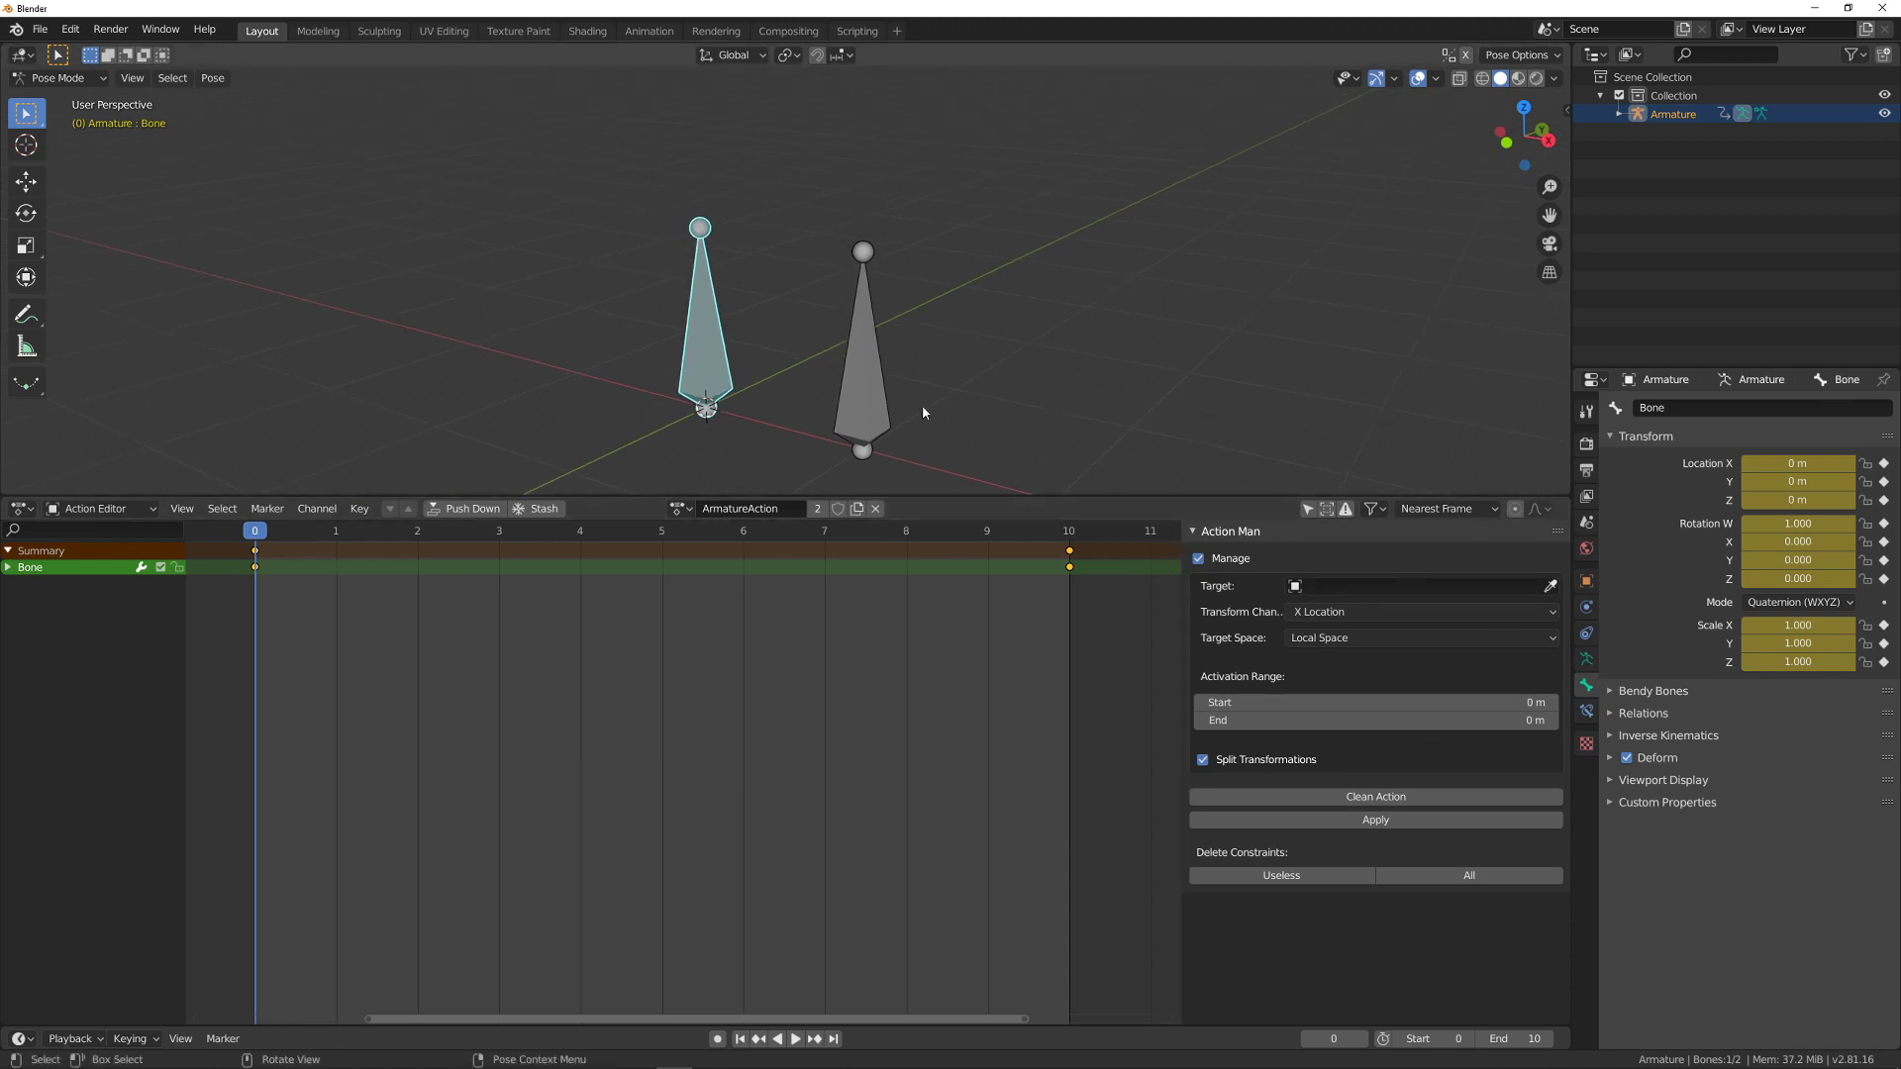
- Add an Action constraint to the selected bone and set its target to Armature
click(1586, 710)
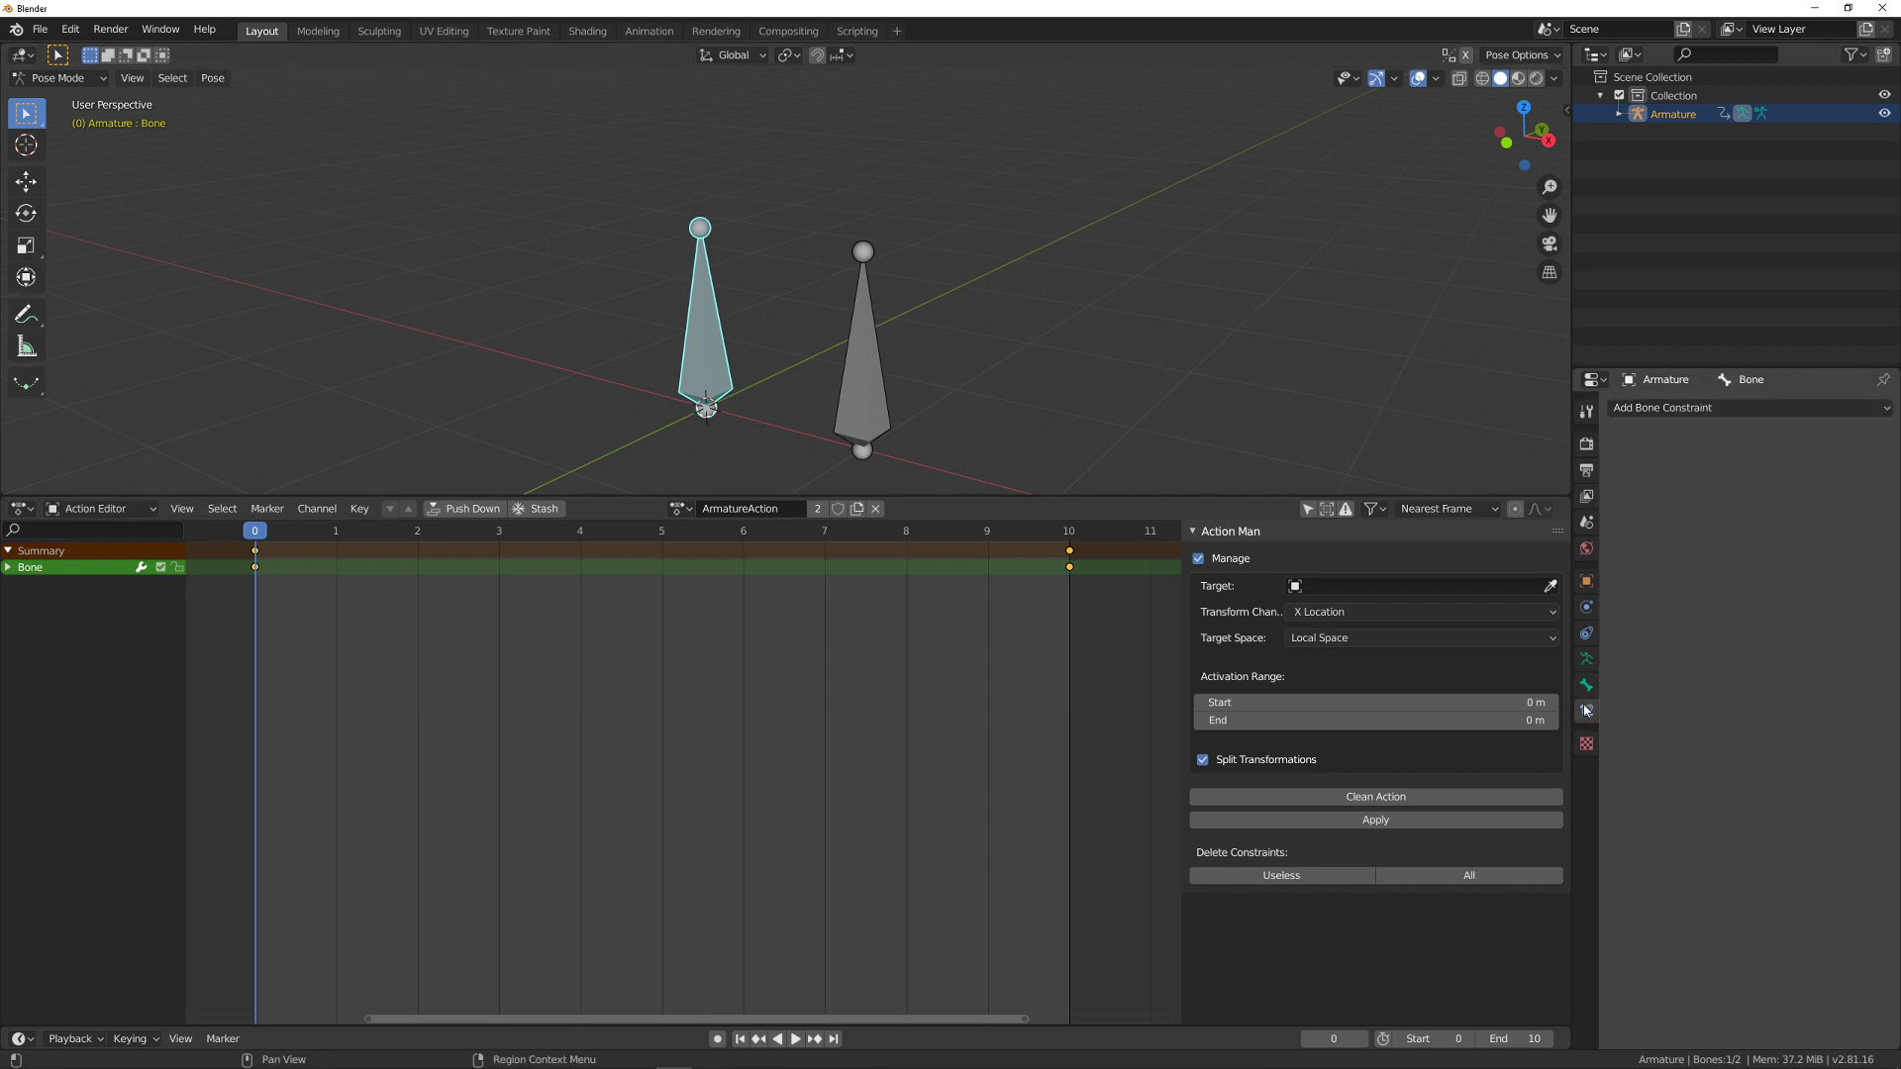
click(1733, 409)
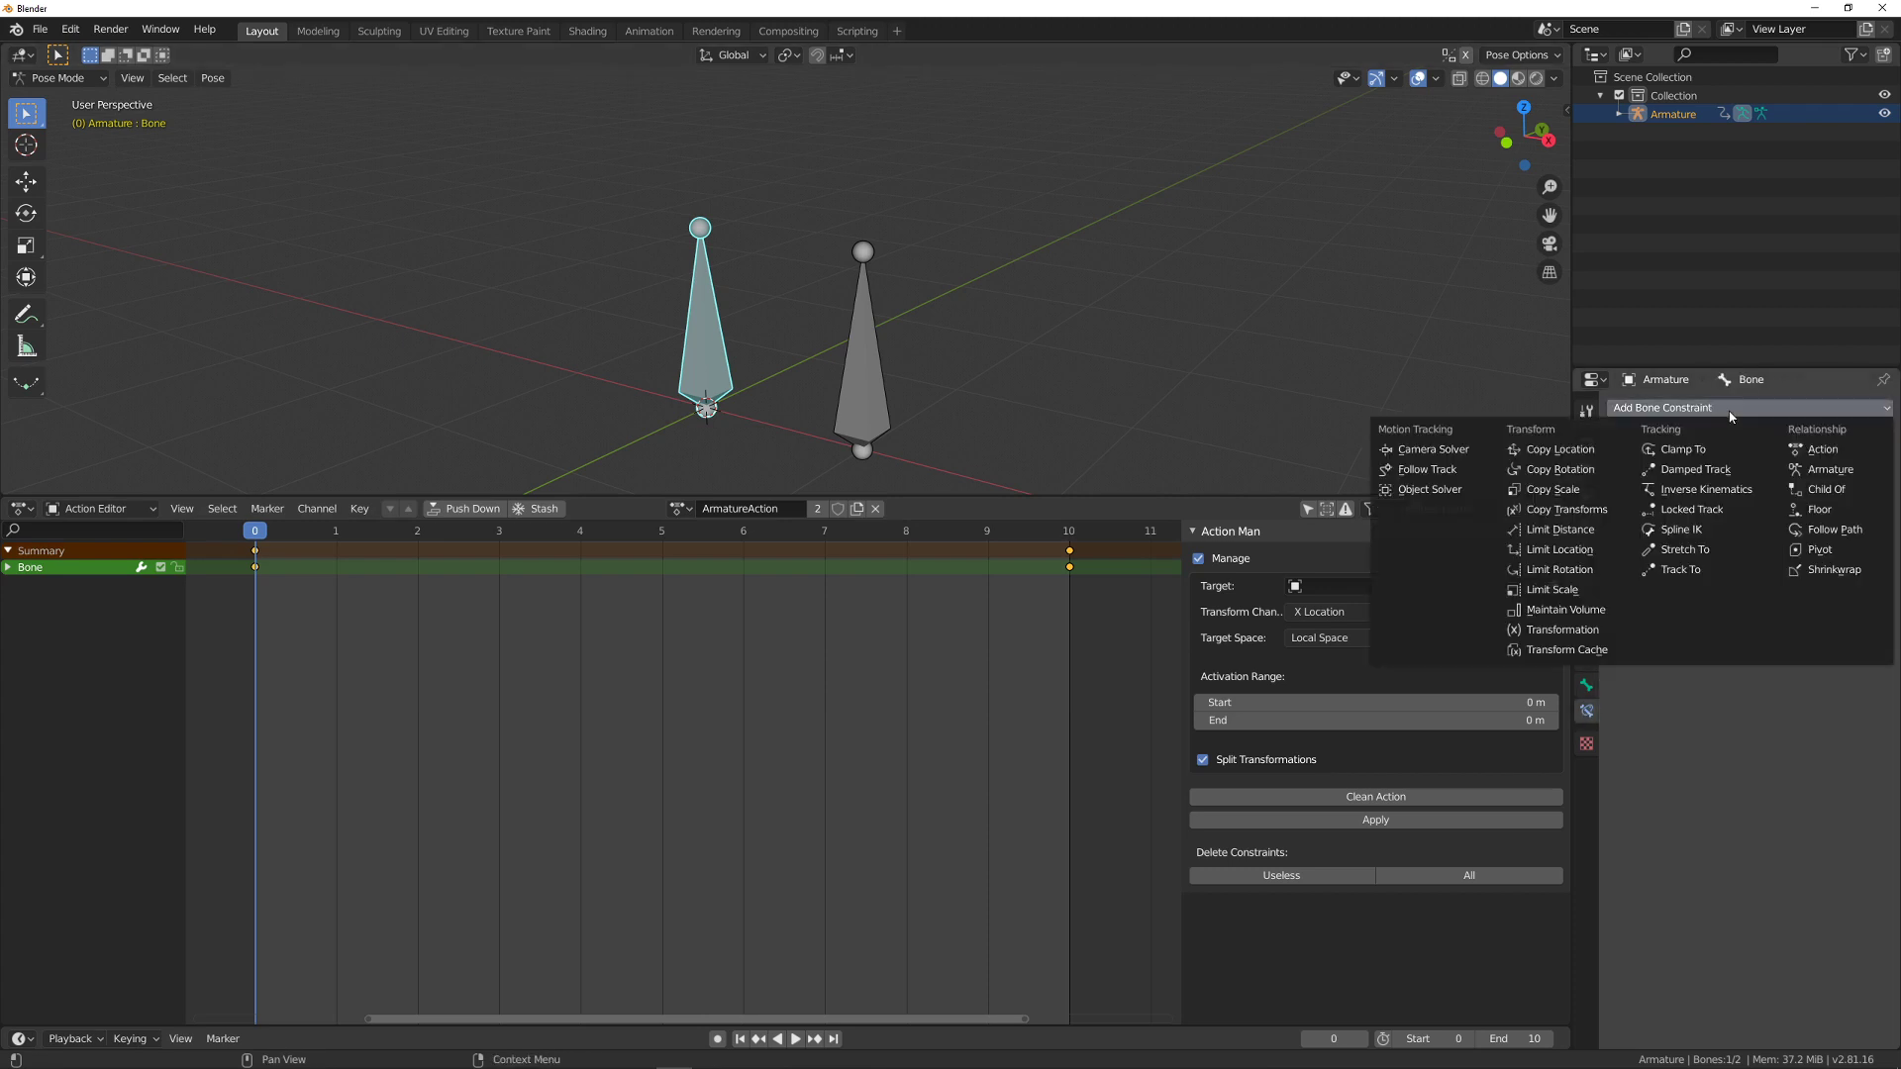
click(1835, 455)
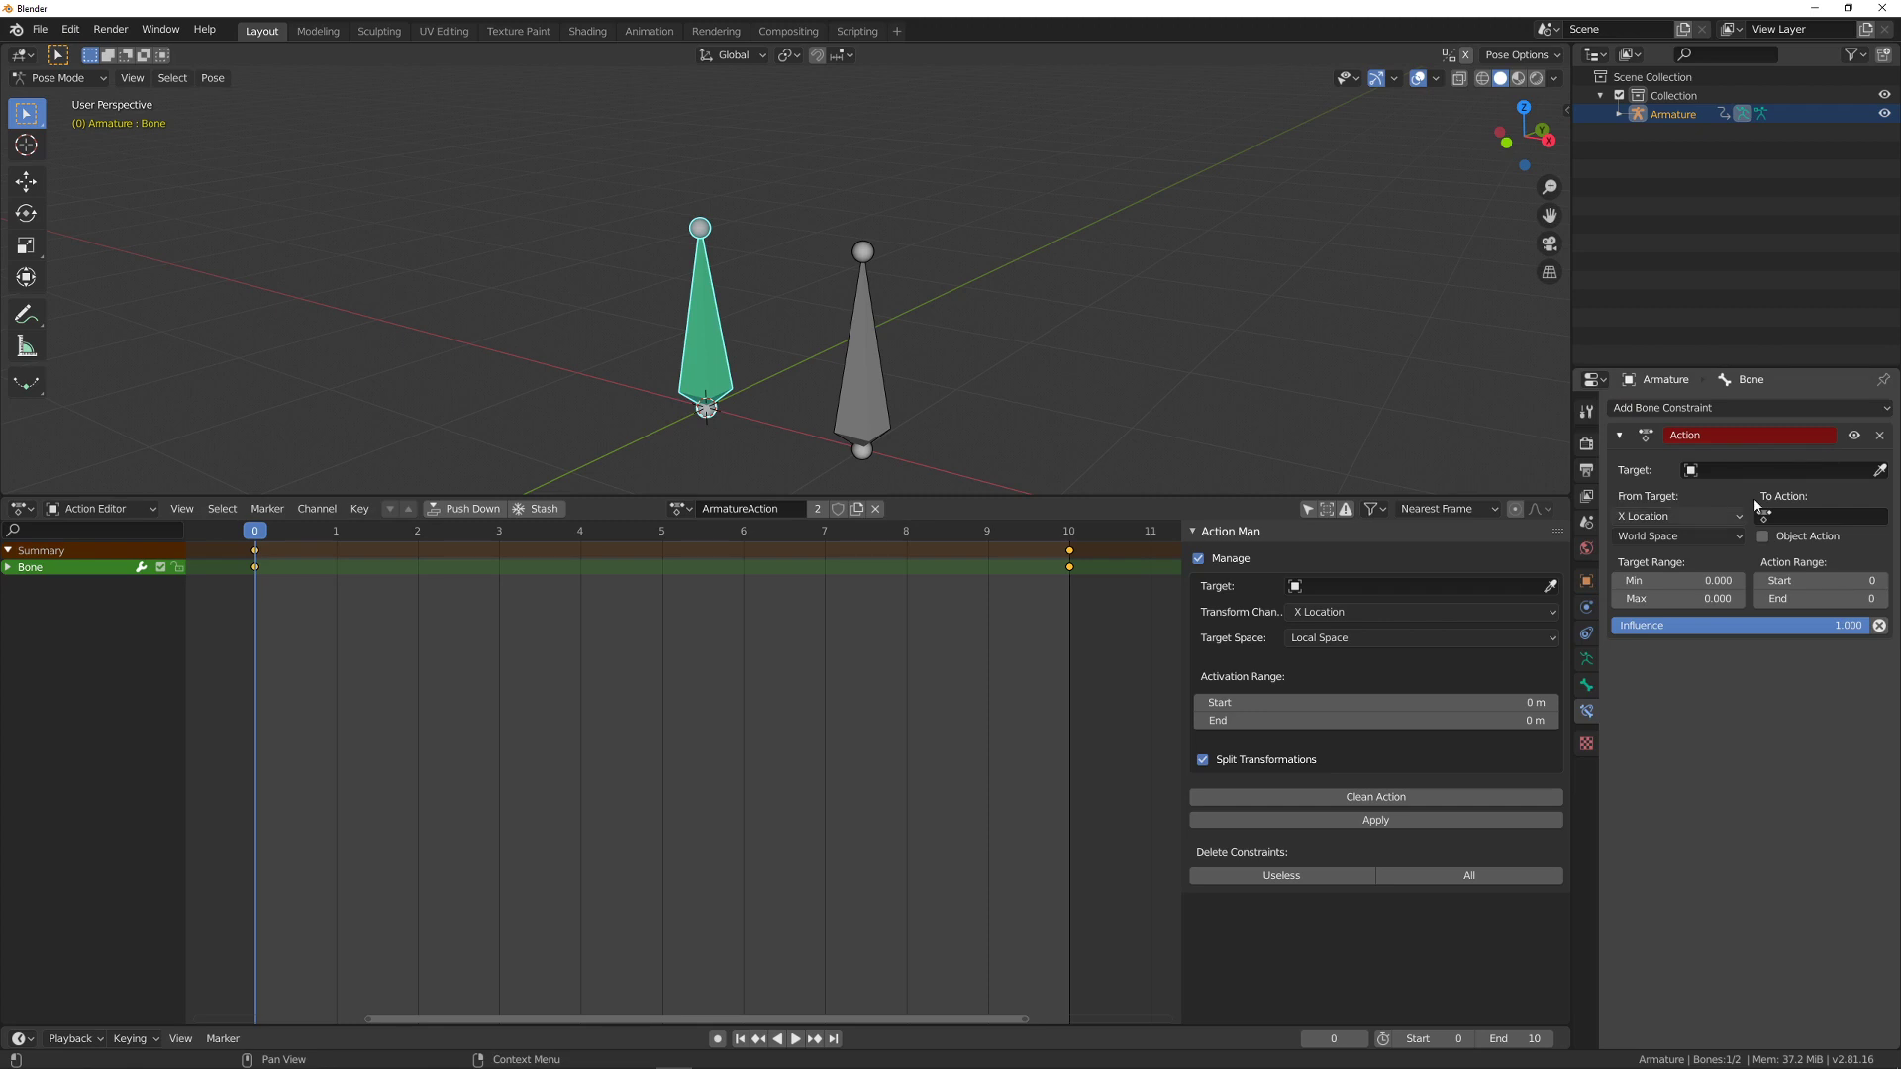
click(1779, 467)
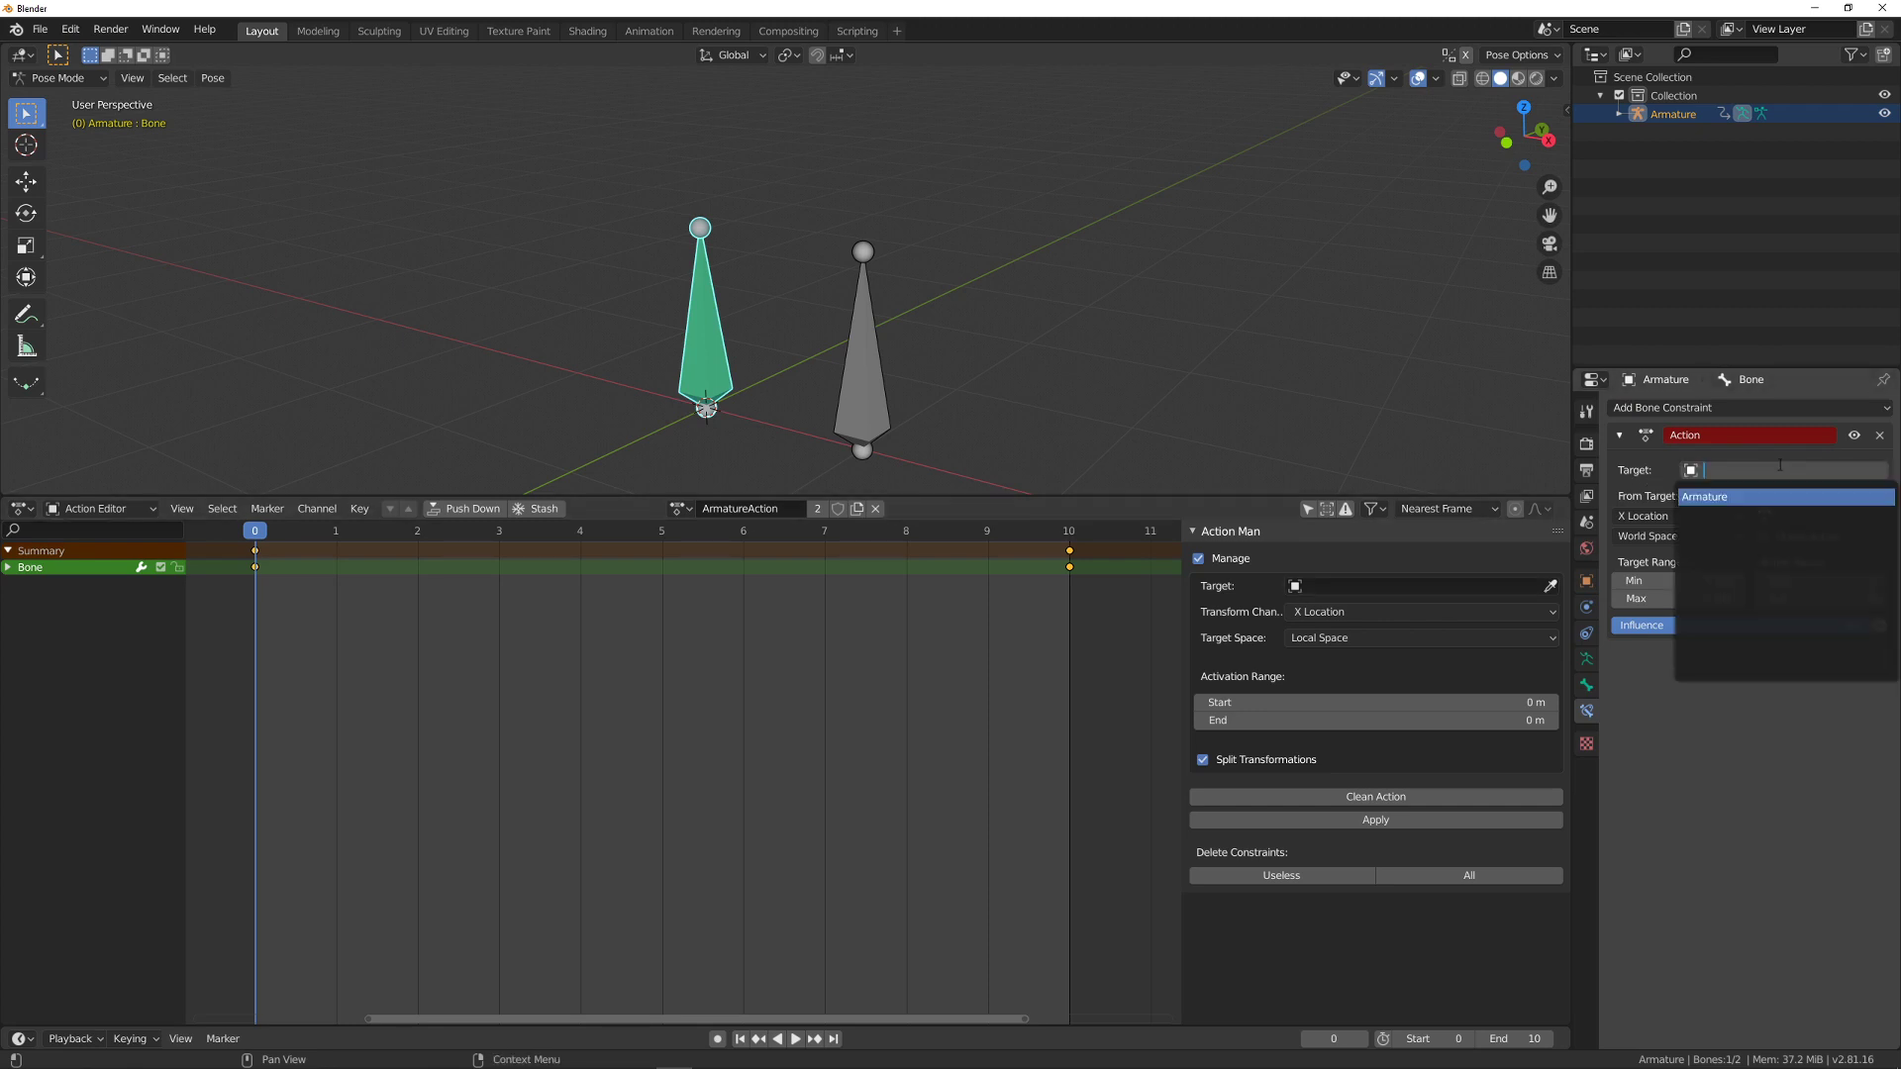
click(1723, 498)
- Set the Action Man target to Armature and its target bone to Controller
click(1332, 586)
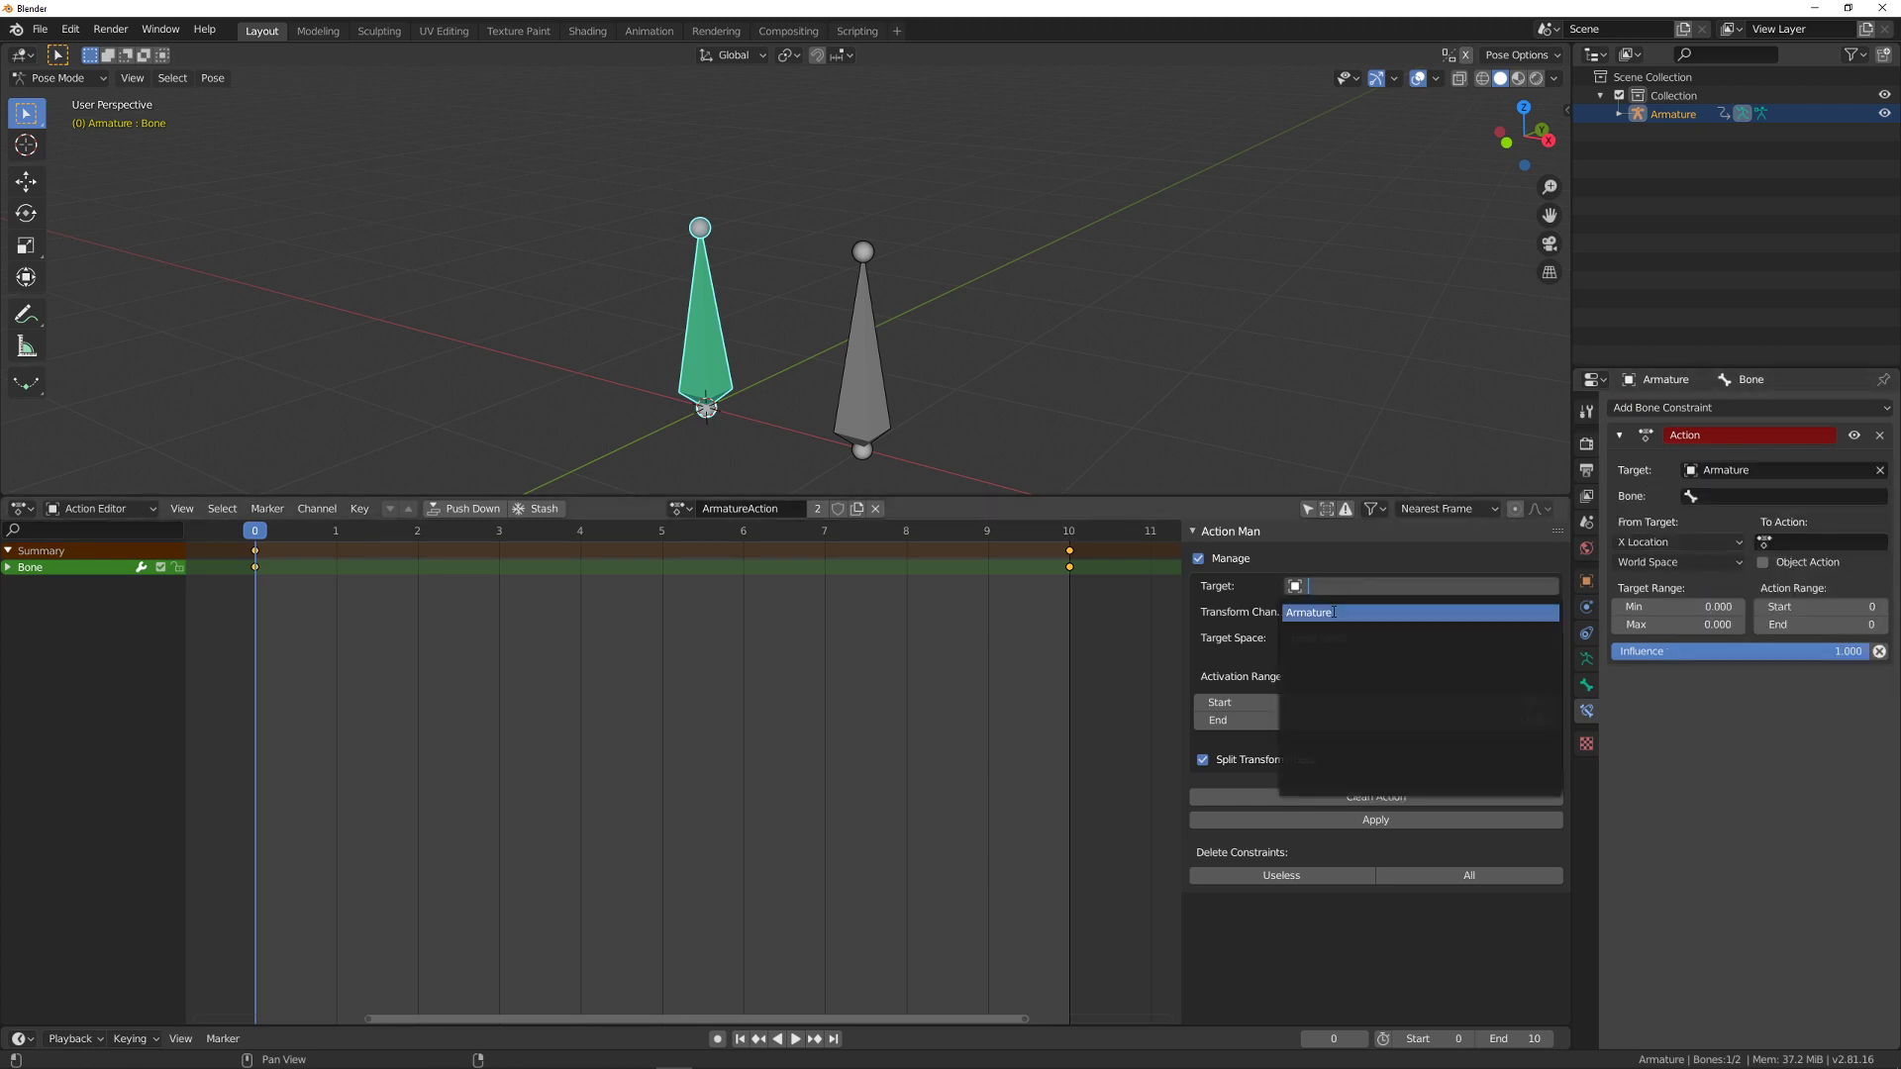
click(1362, 613)
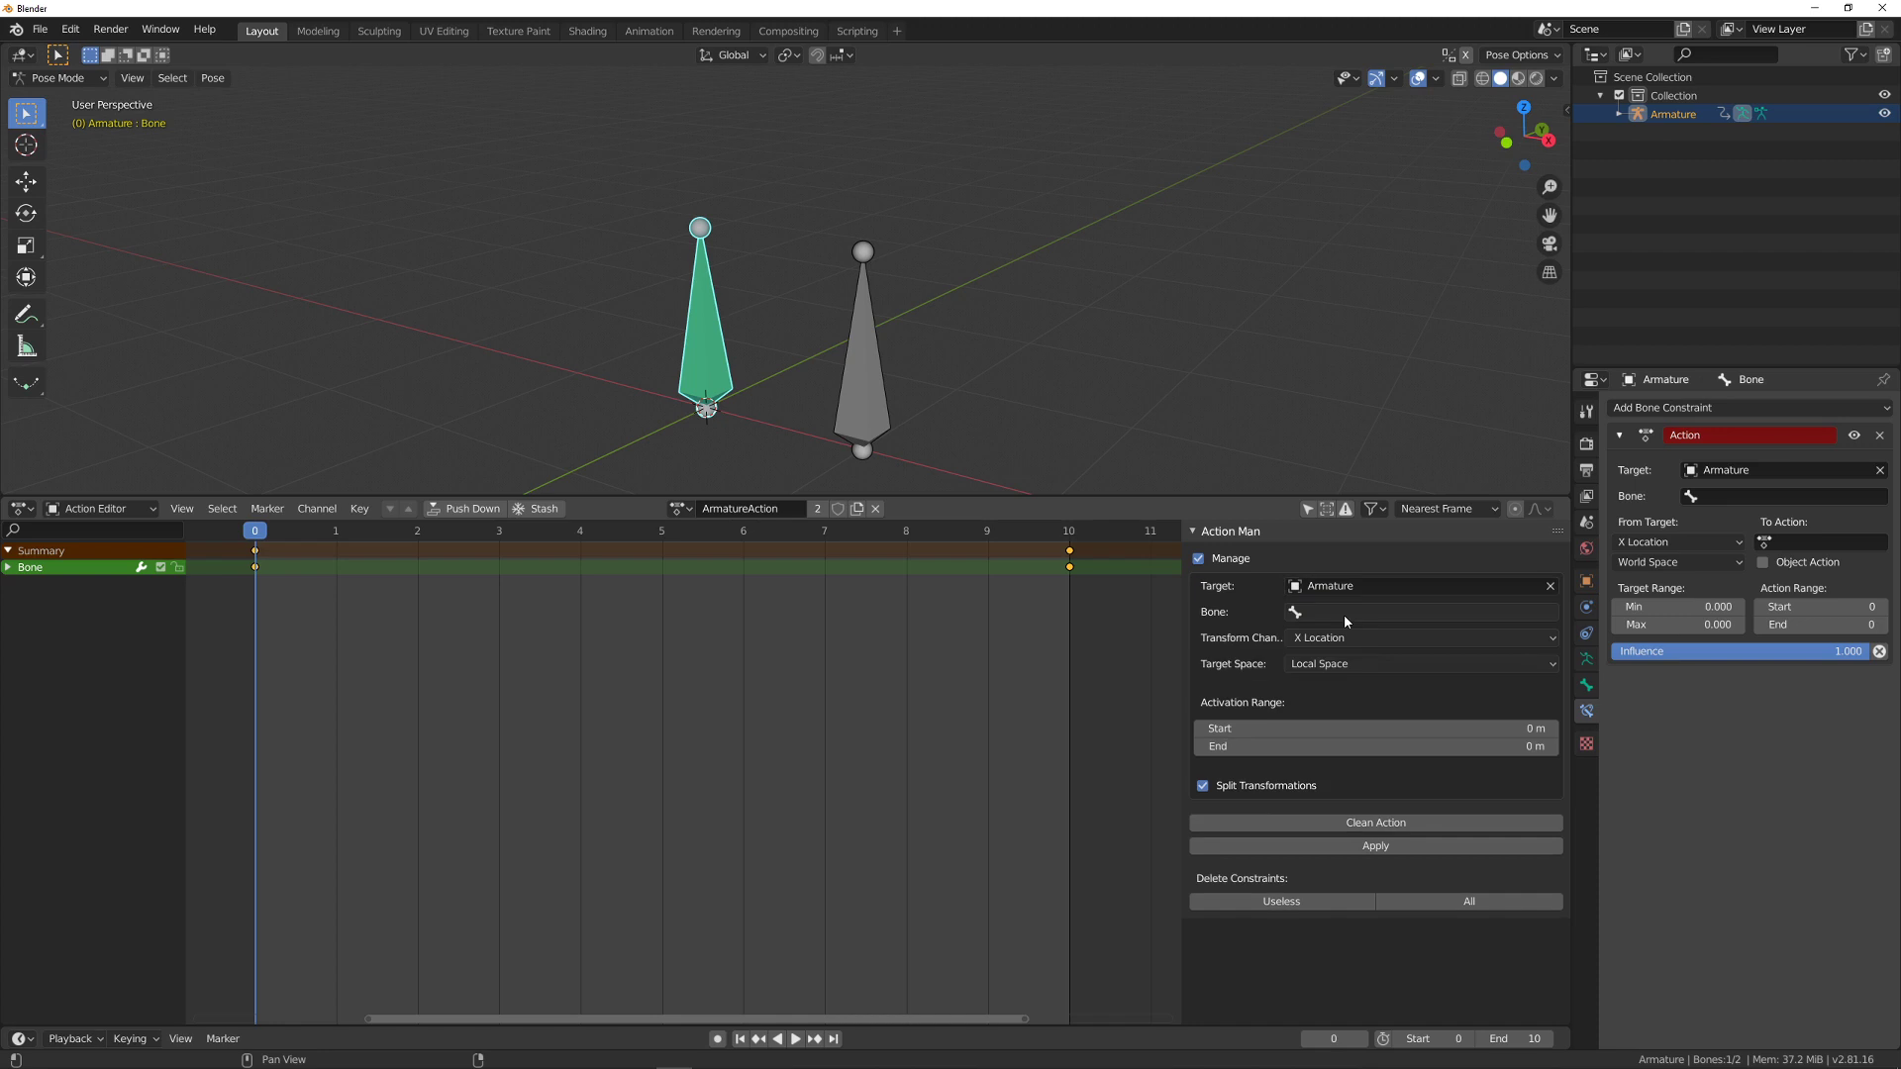
click(1398, 587)
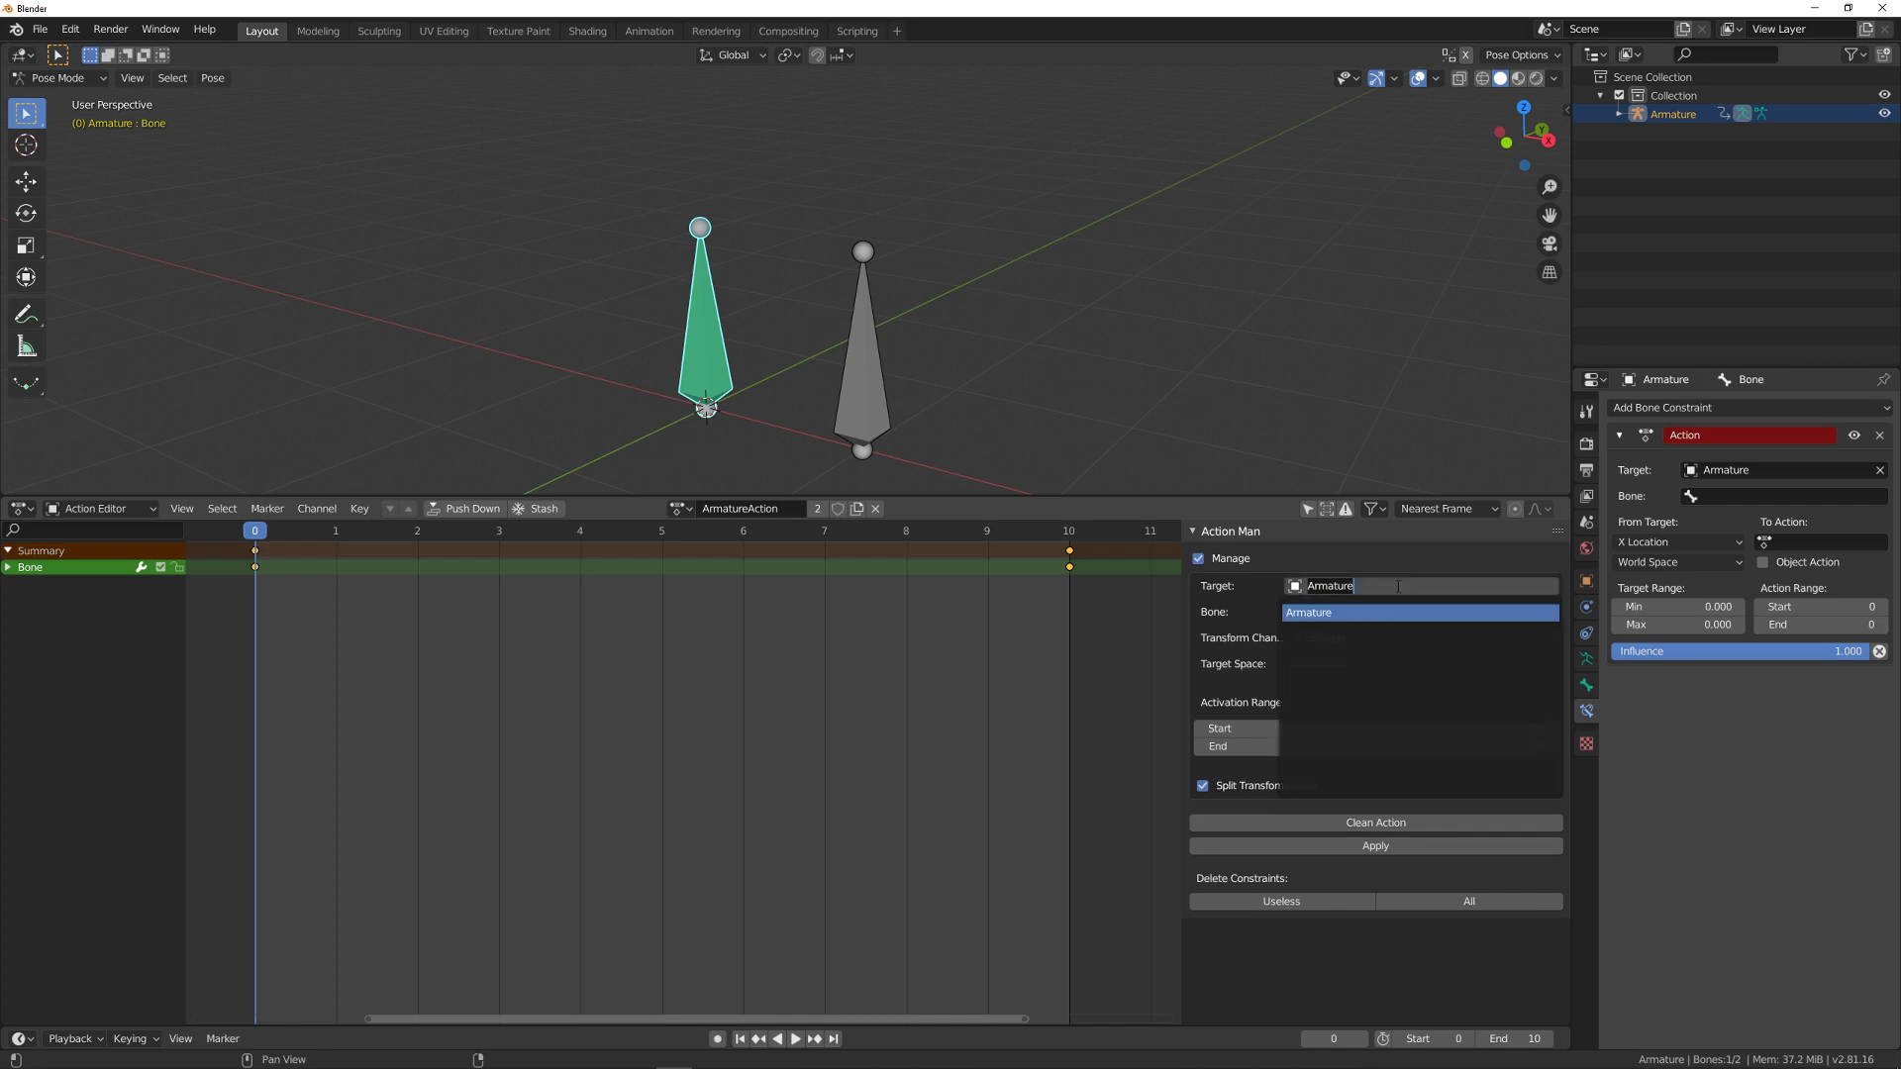
click(1355, 613)
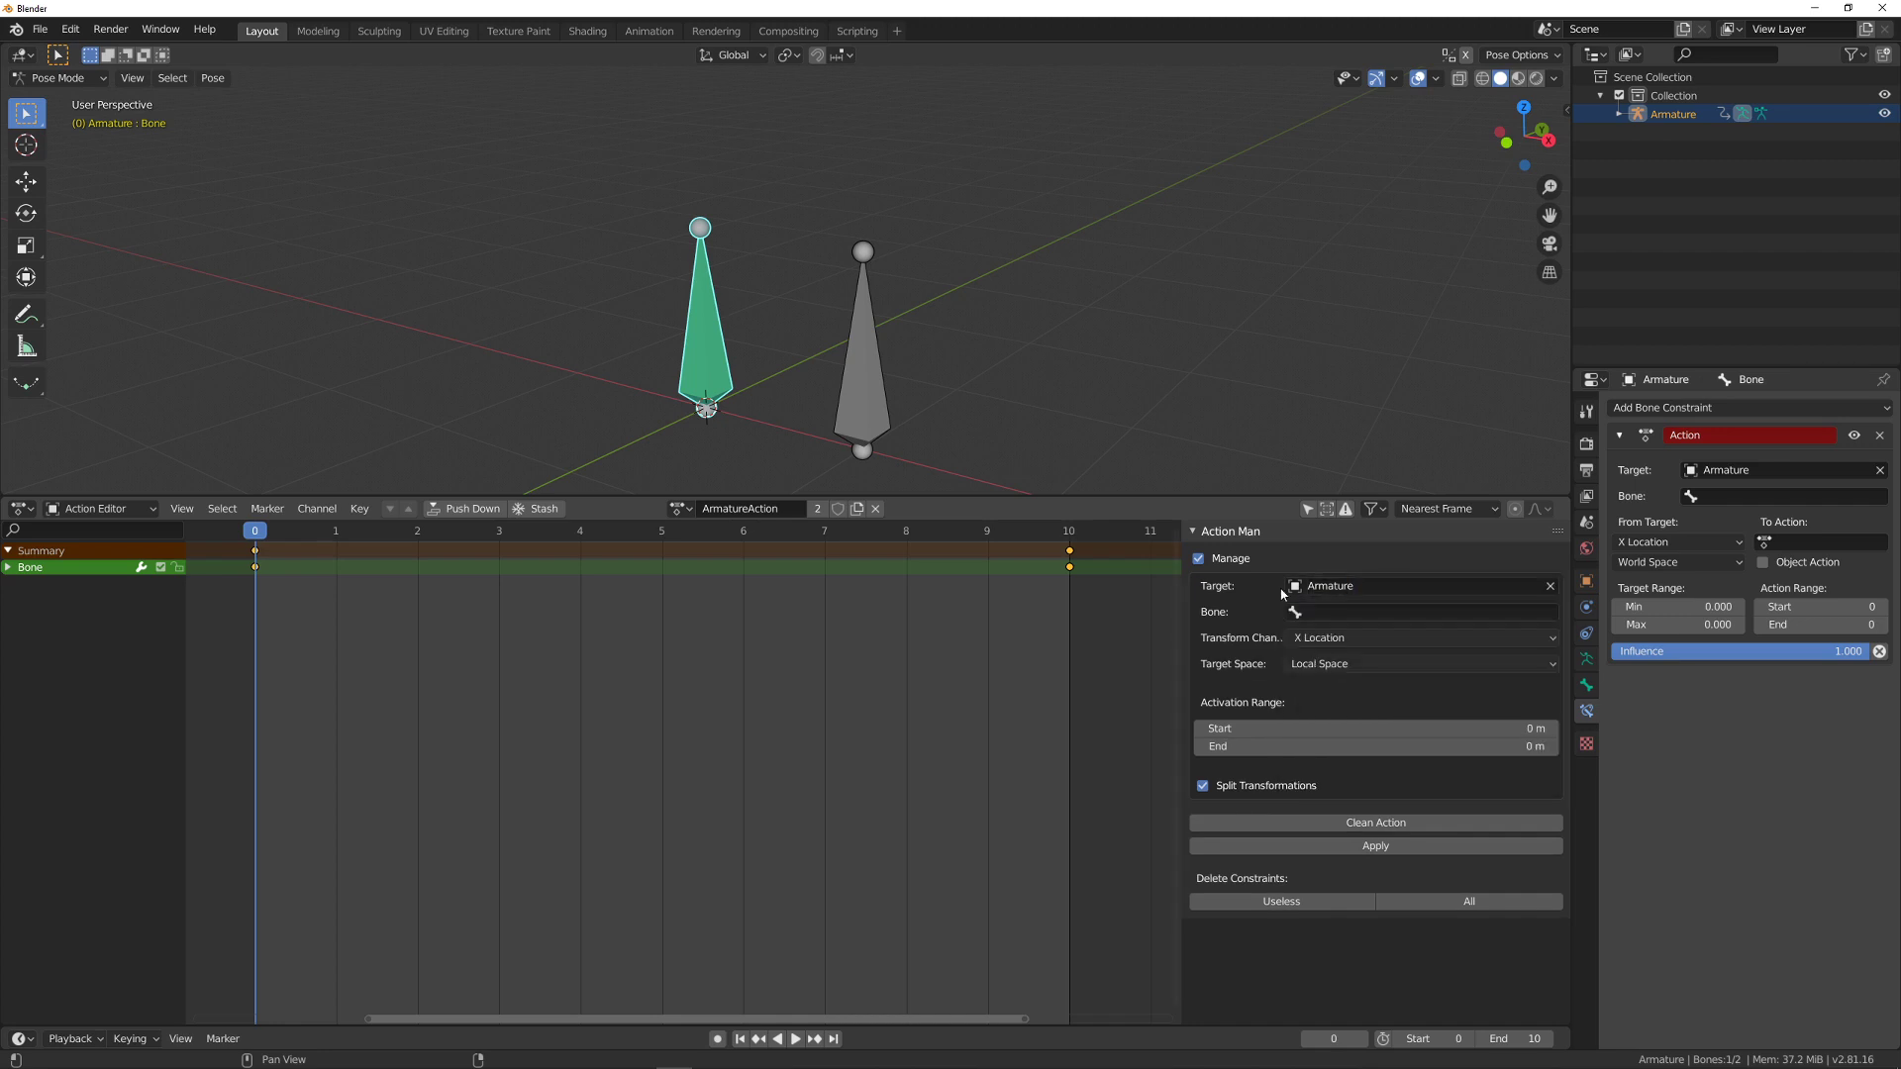
click(1355, 613)
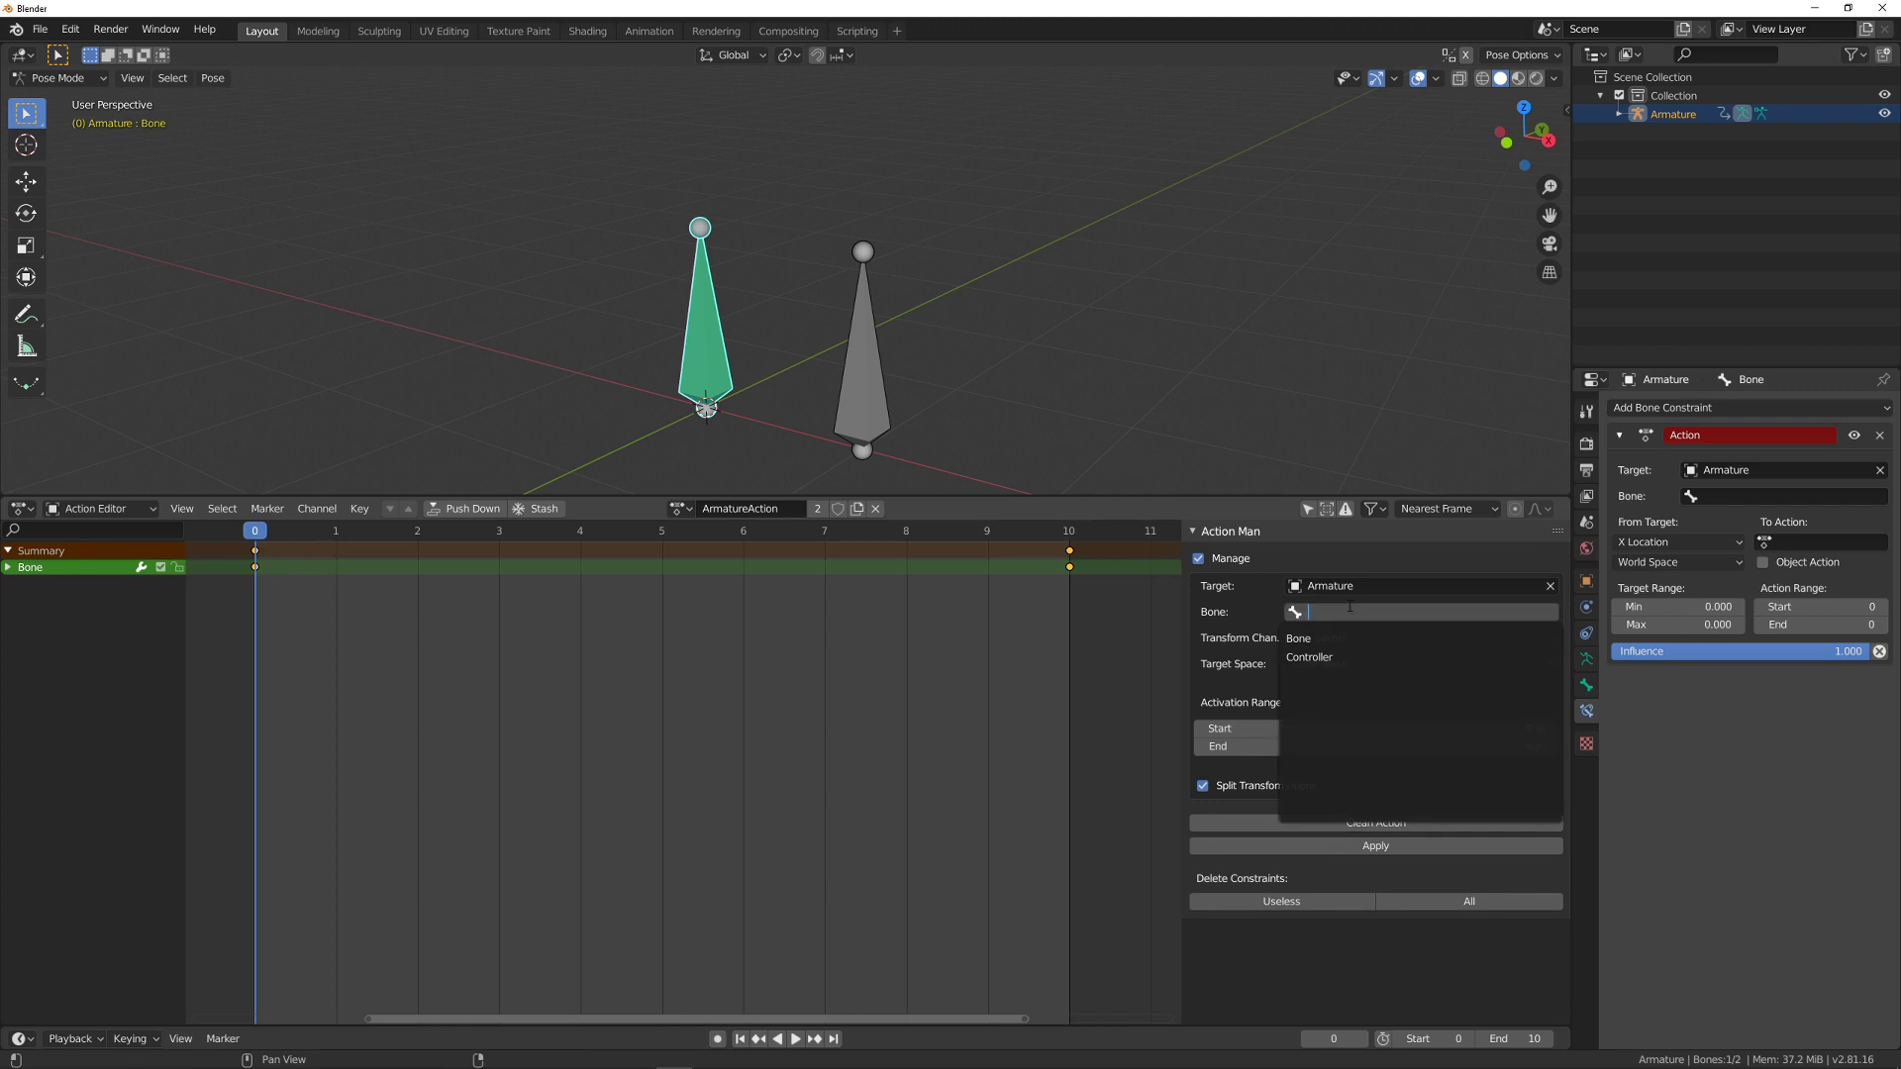
click(1342, 657)
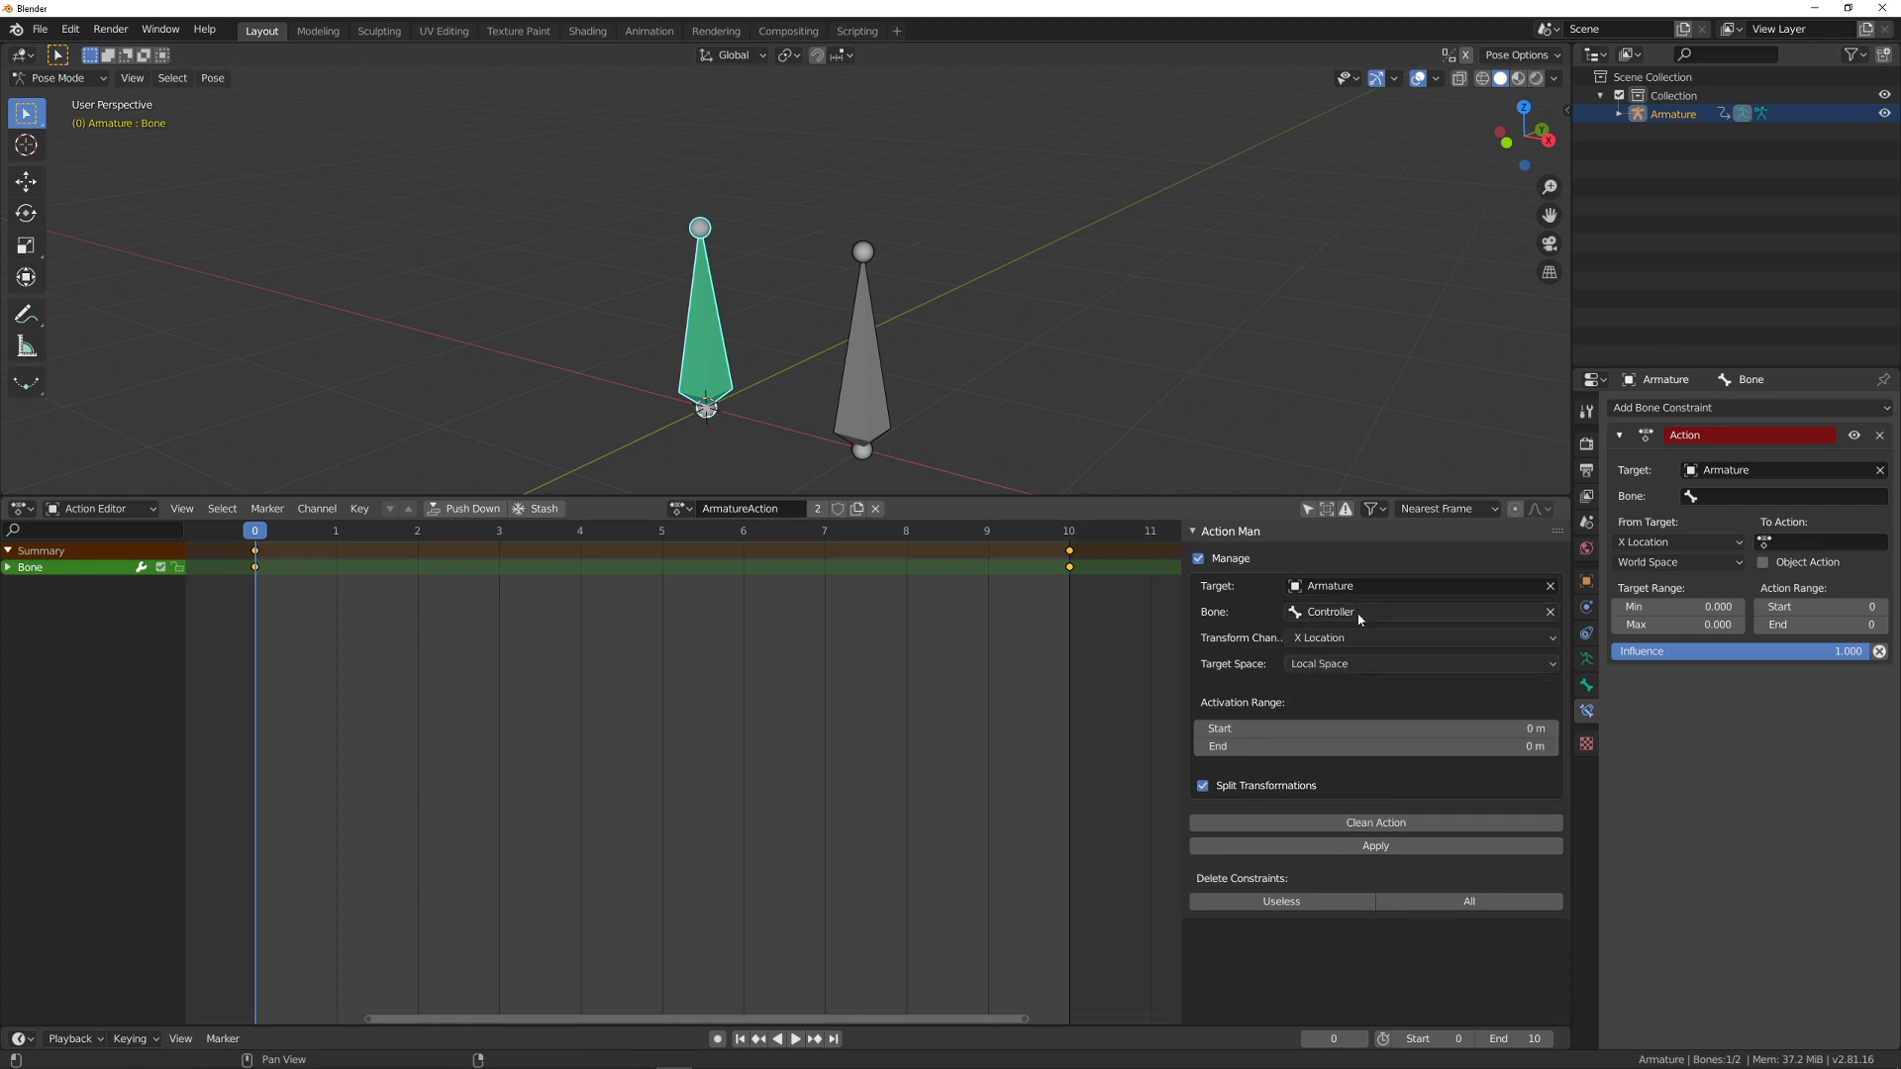
- Set the target bone of the bone's Action constraint to Controller
click(1699, 496)
click(1713, 535)
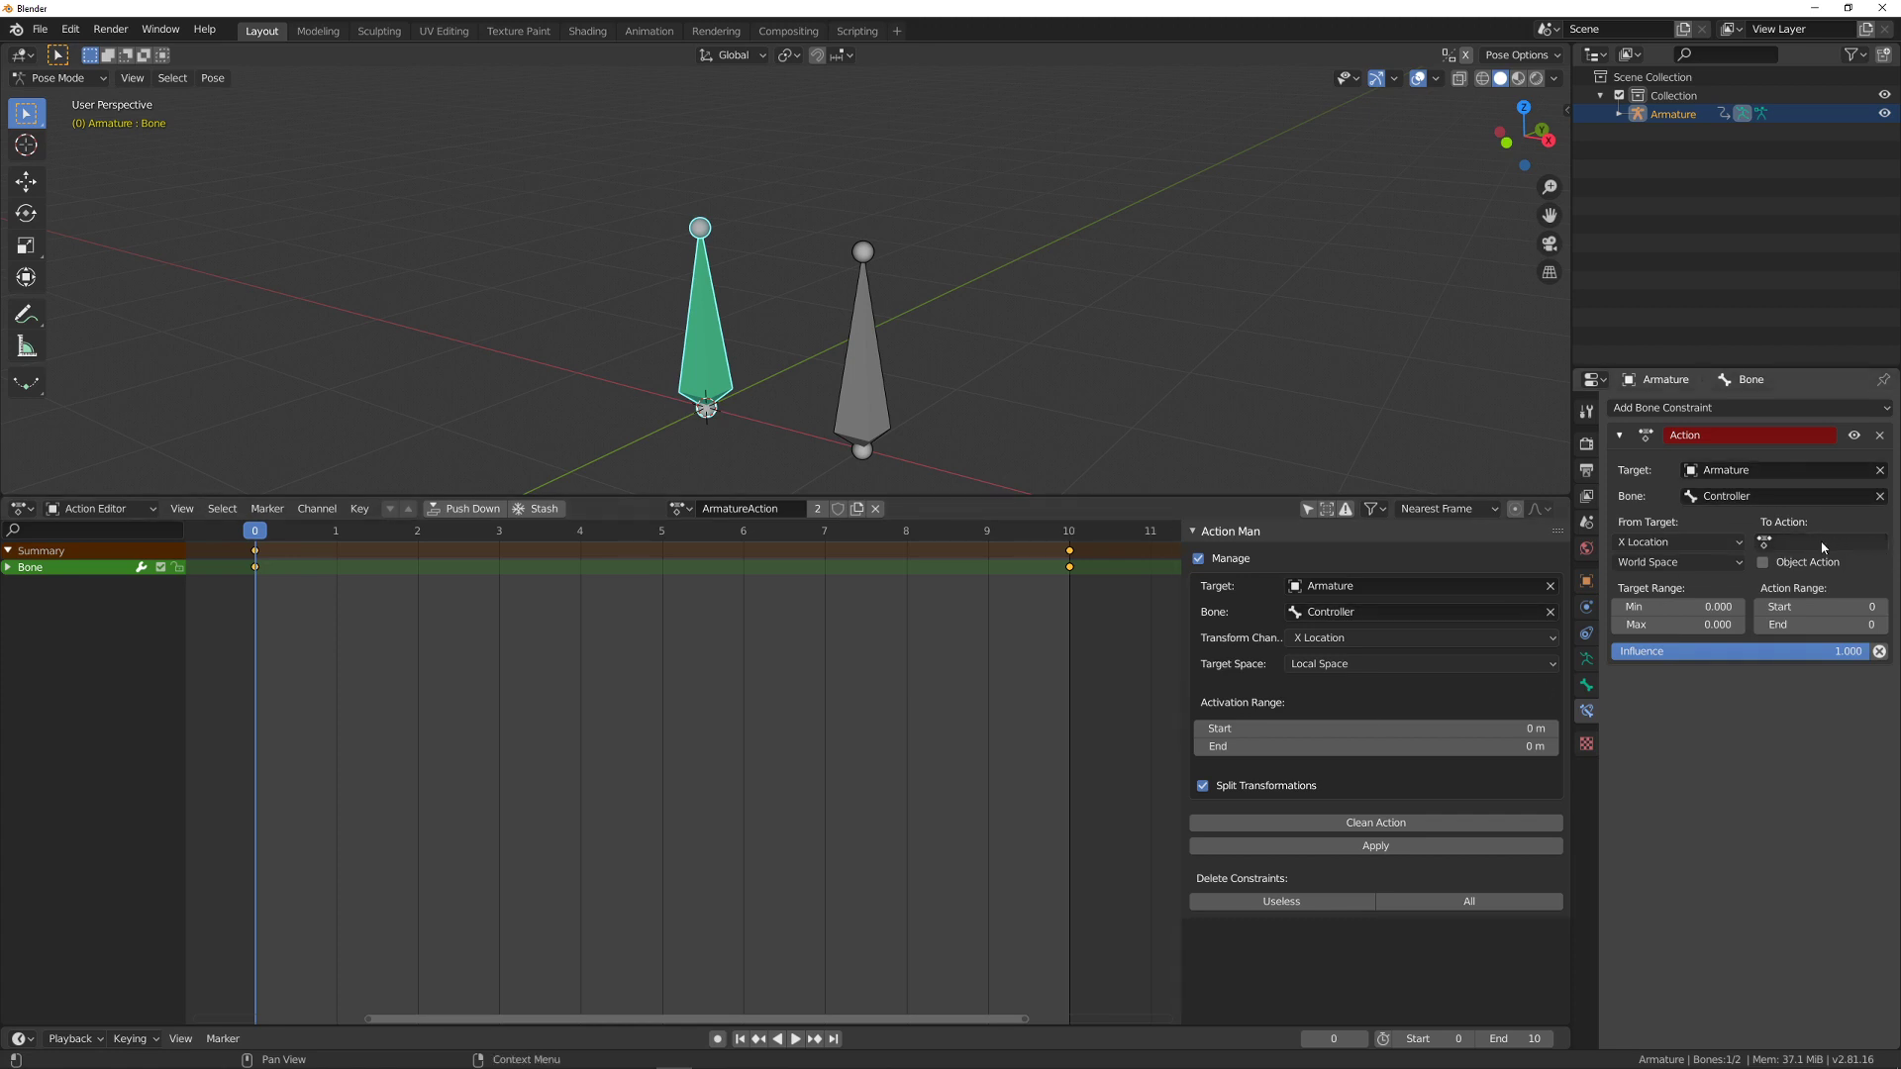
click(802, 509)
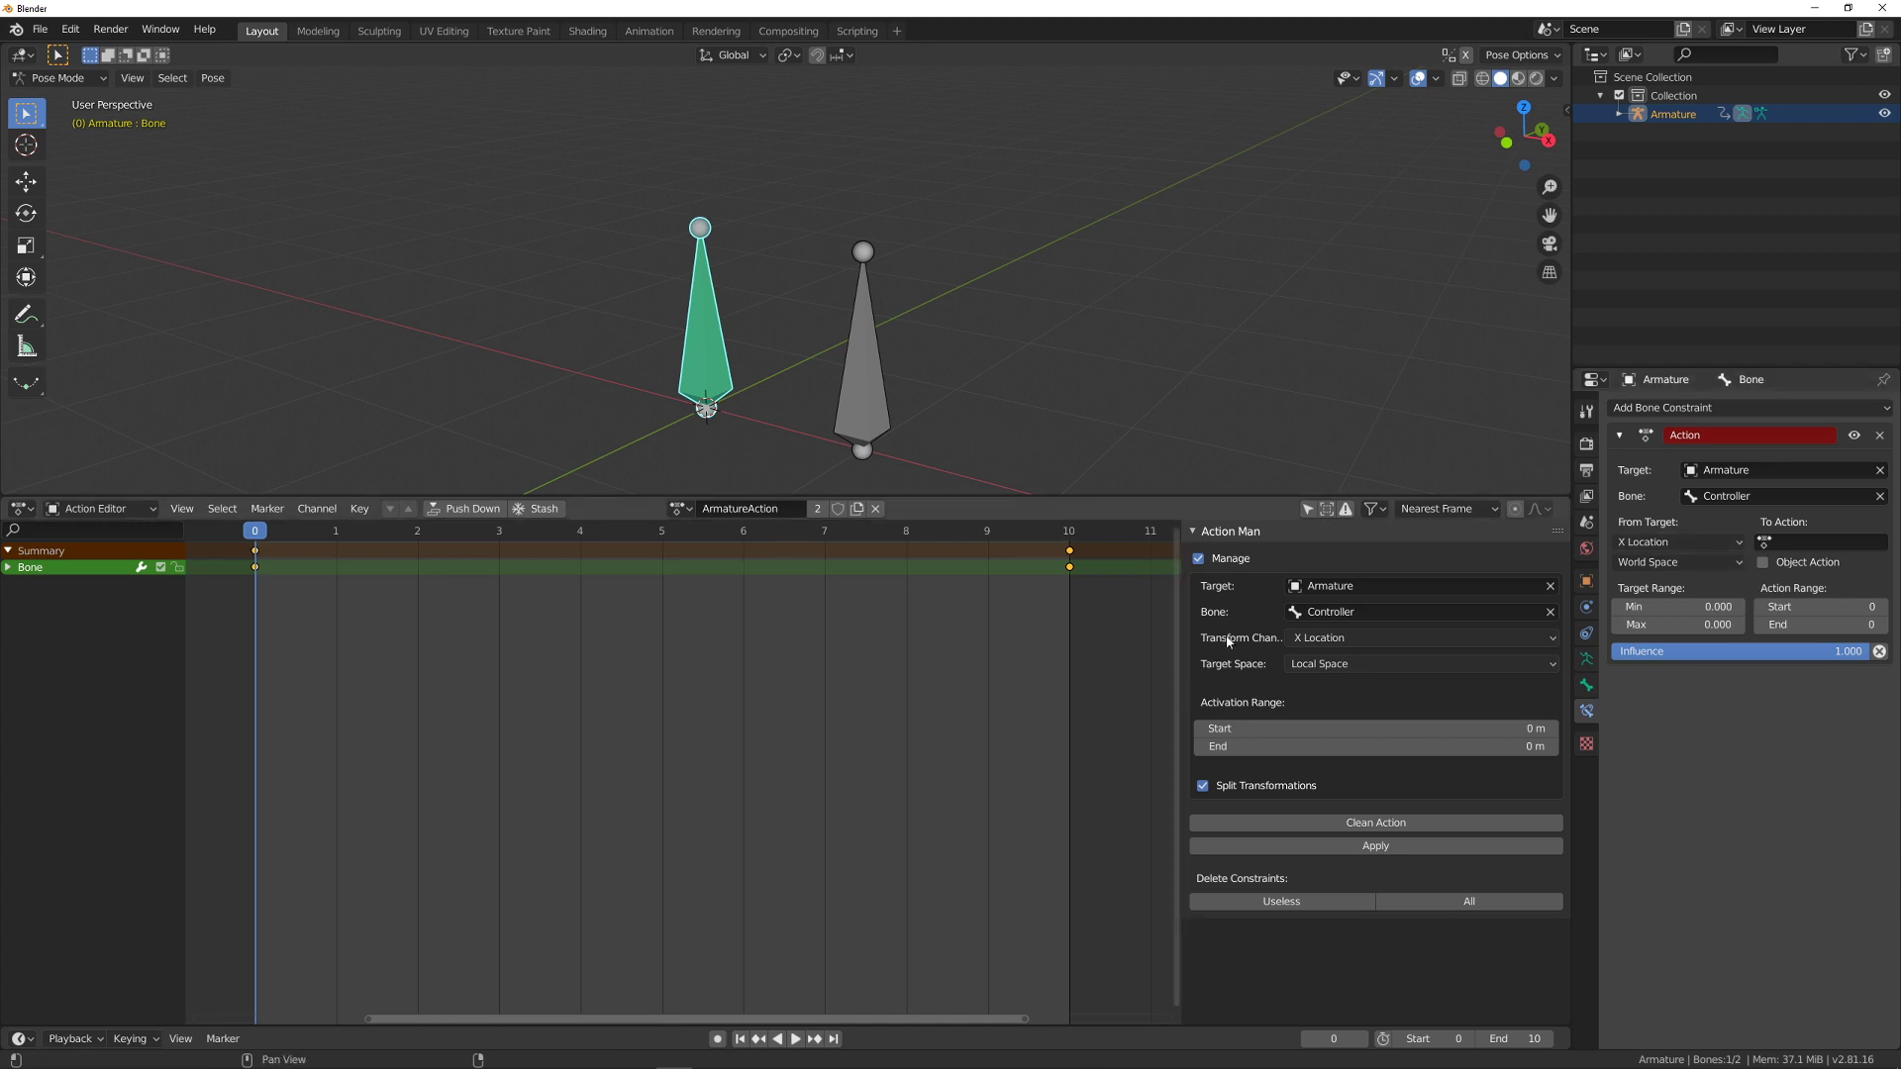
- Widen the Action Man settings and review the Target Space options, keeping Local Space
drag(1180, 626, 1063, 624)
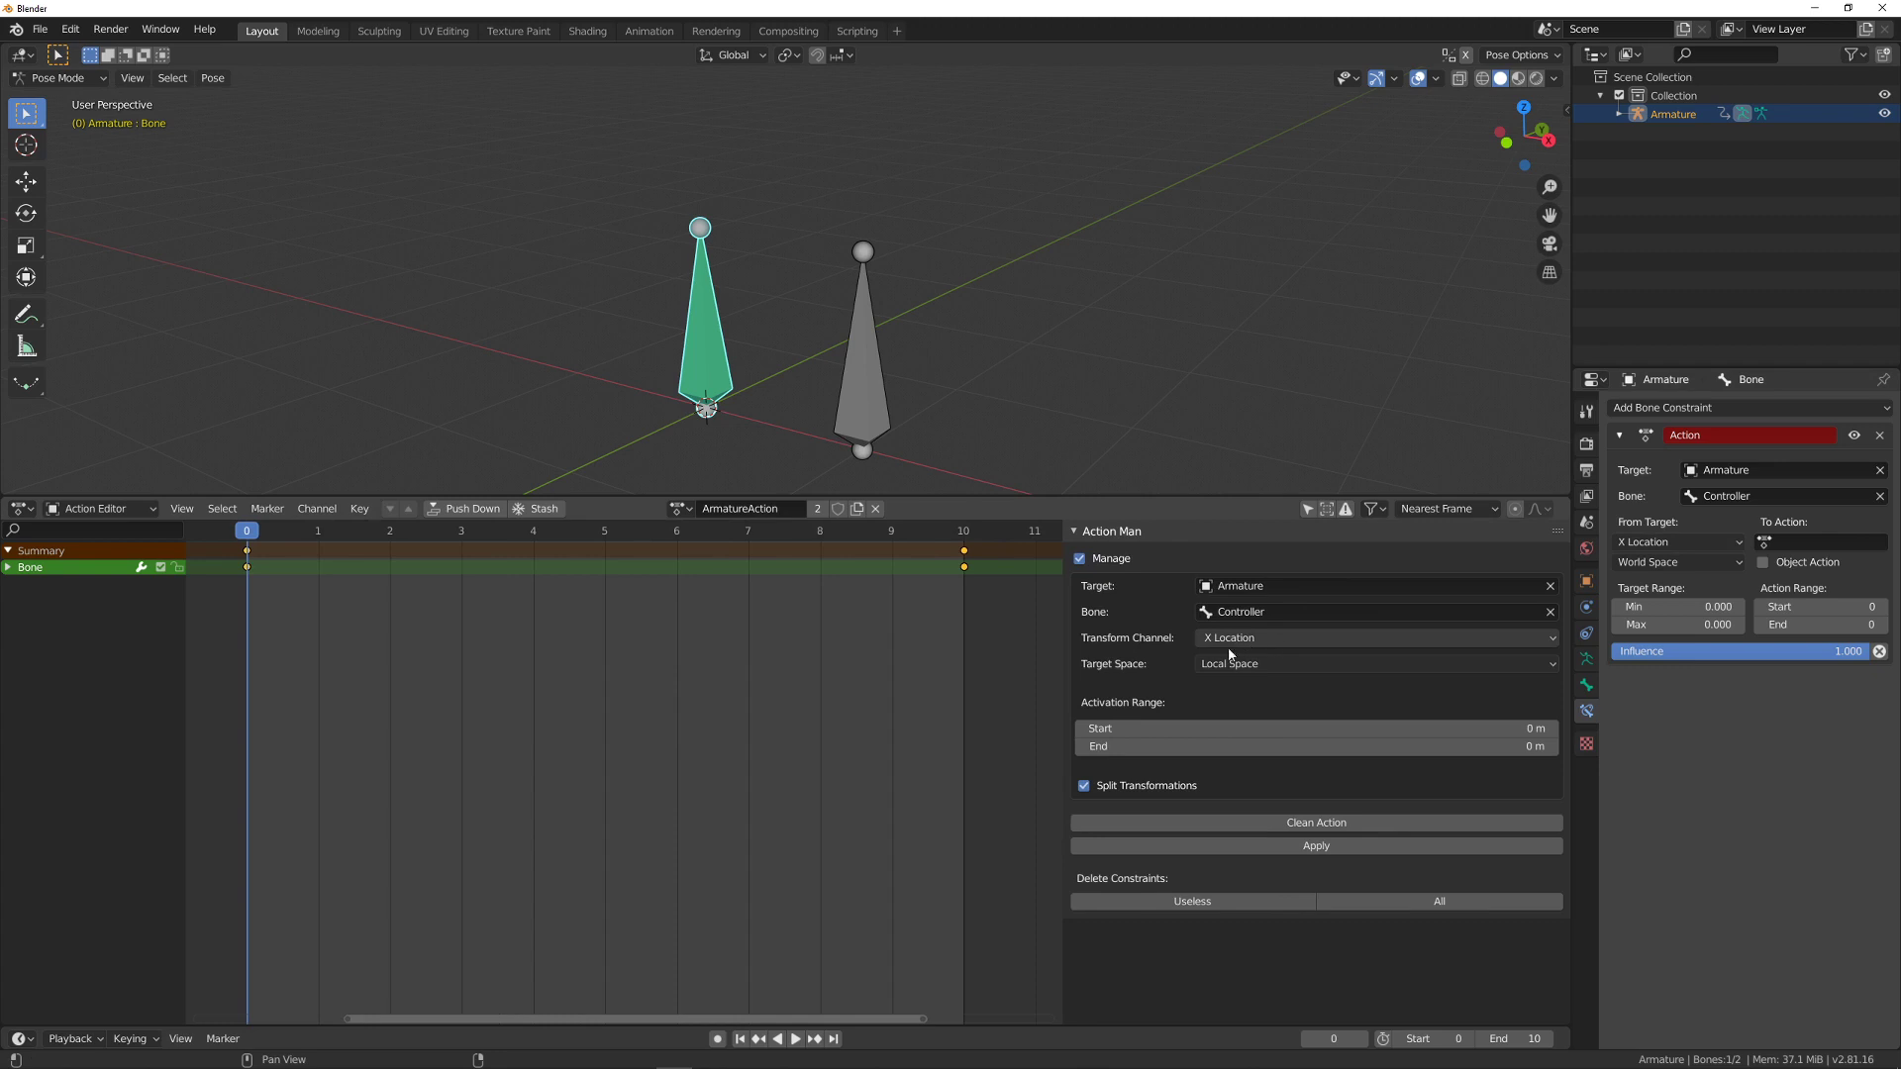
click(1294, 666)
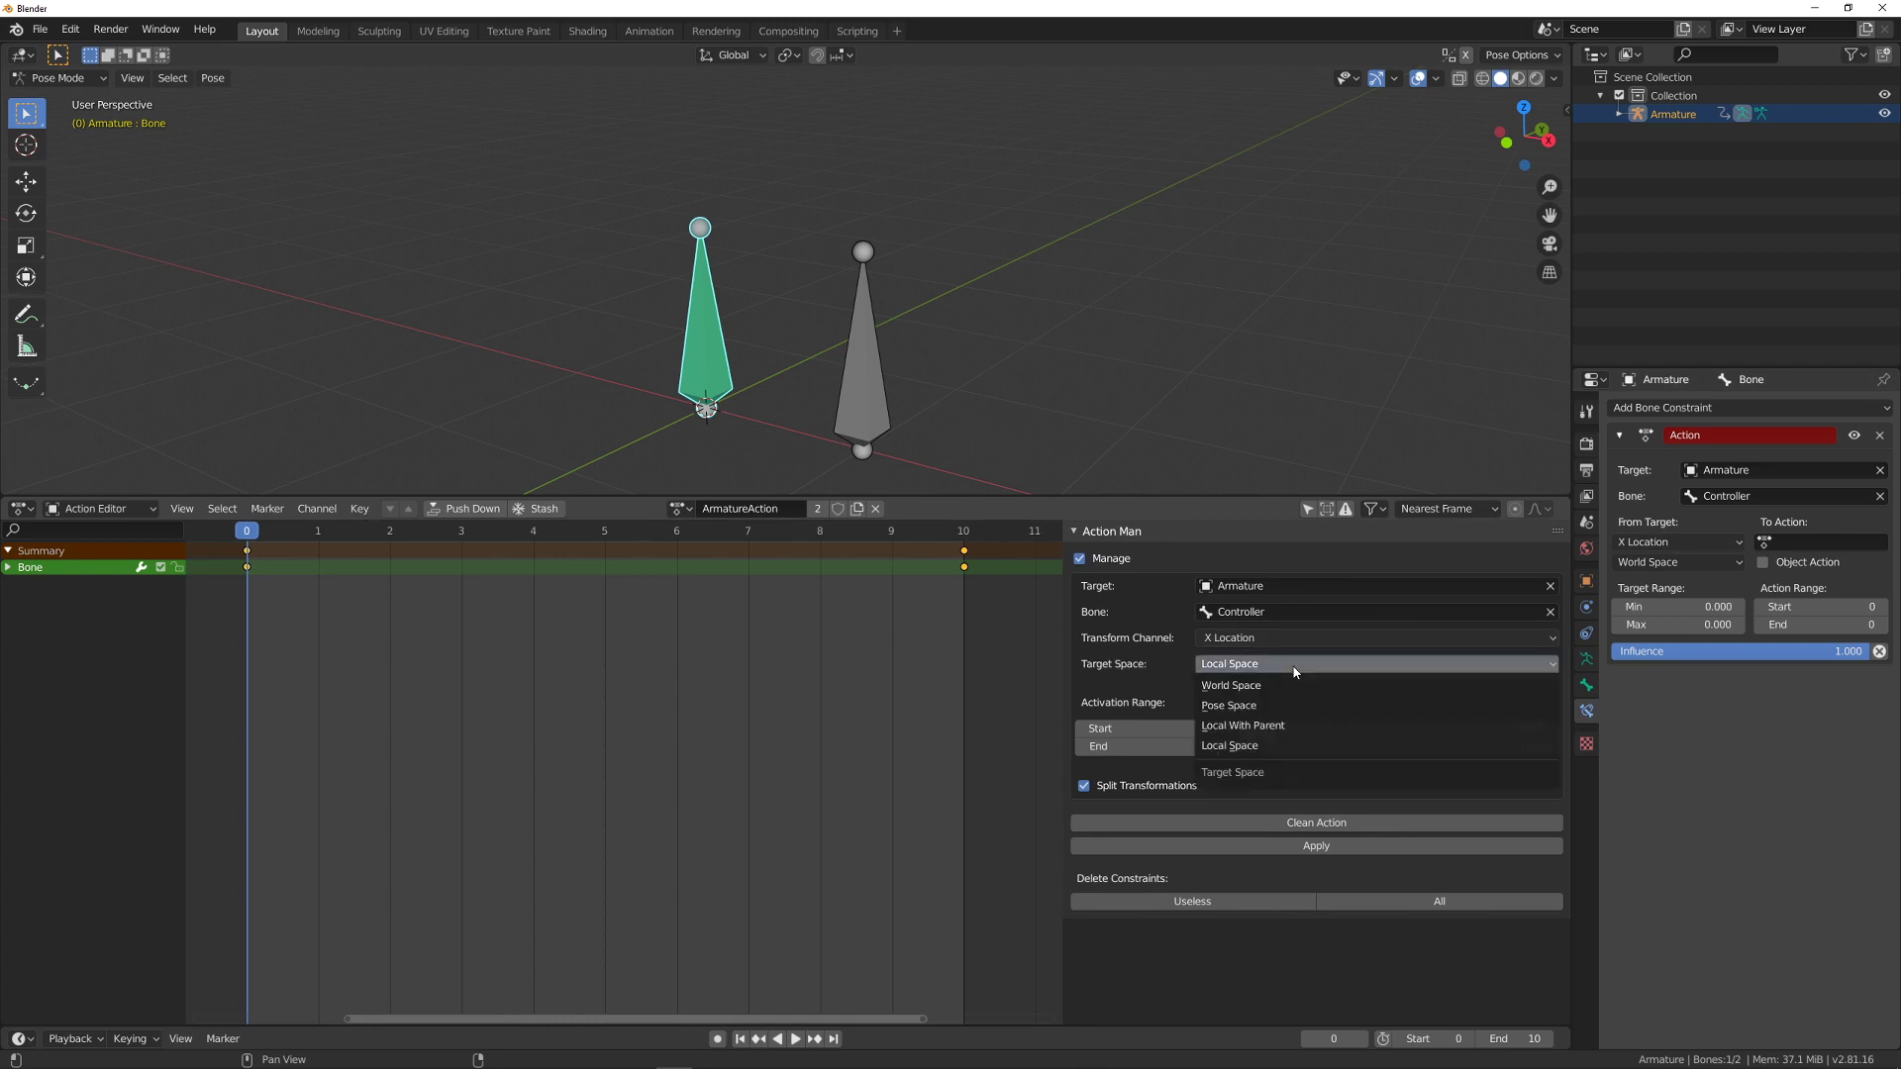
click(1229, 665)
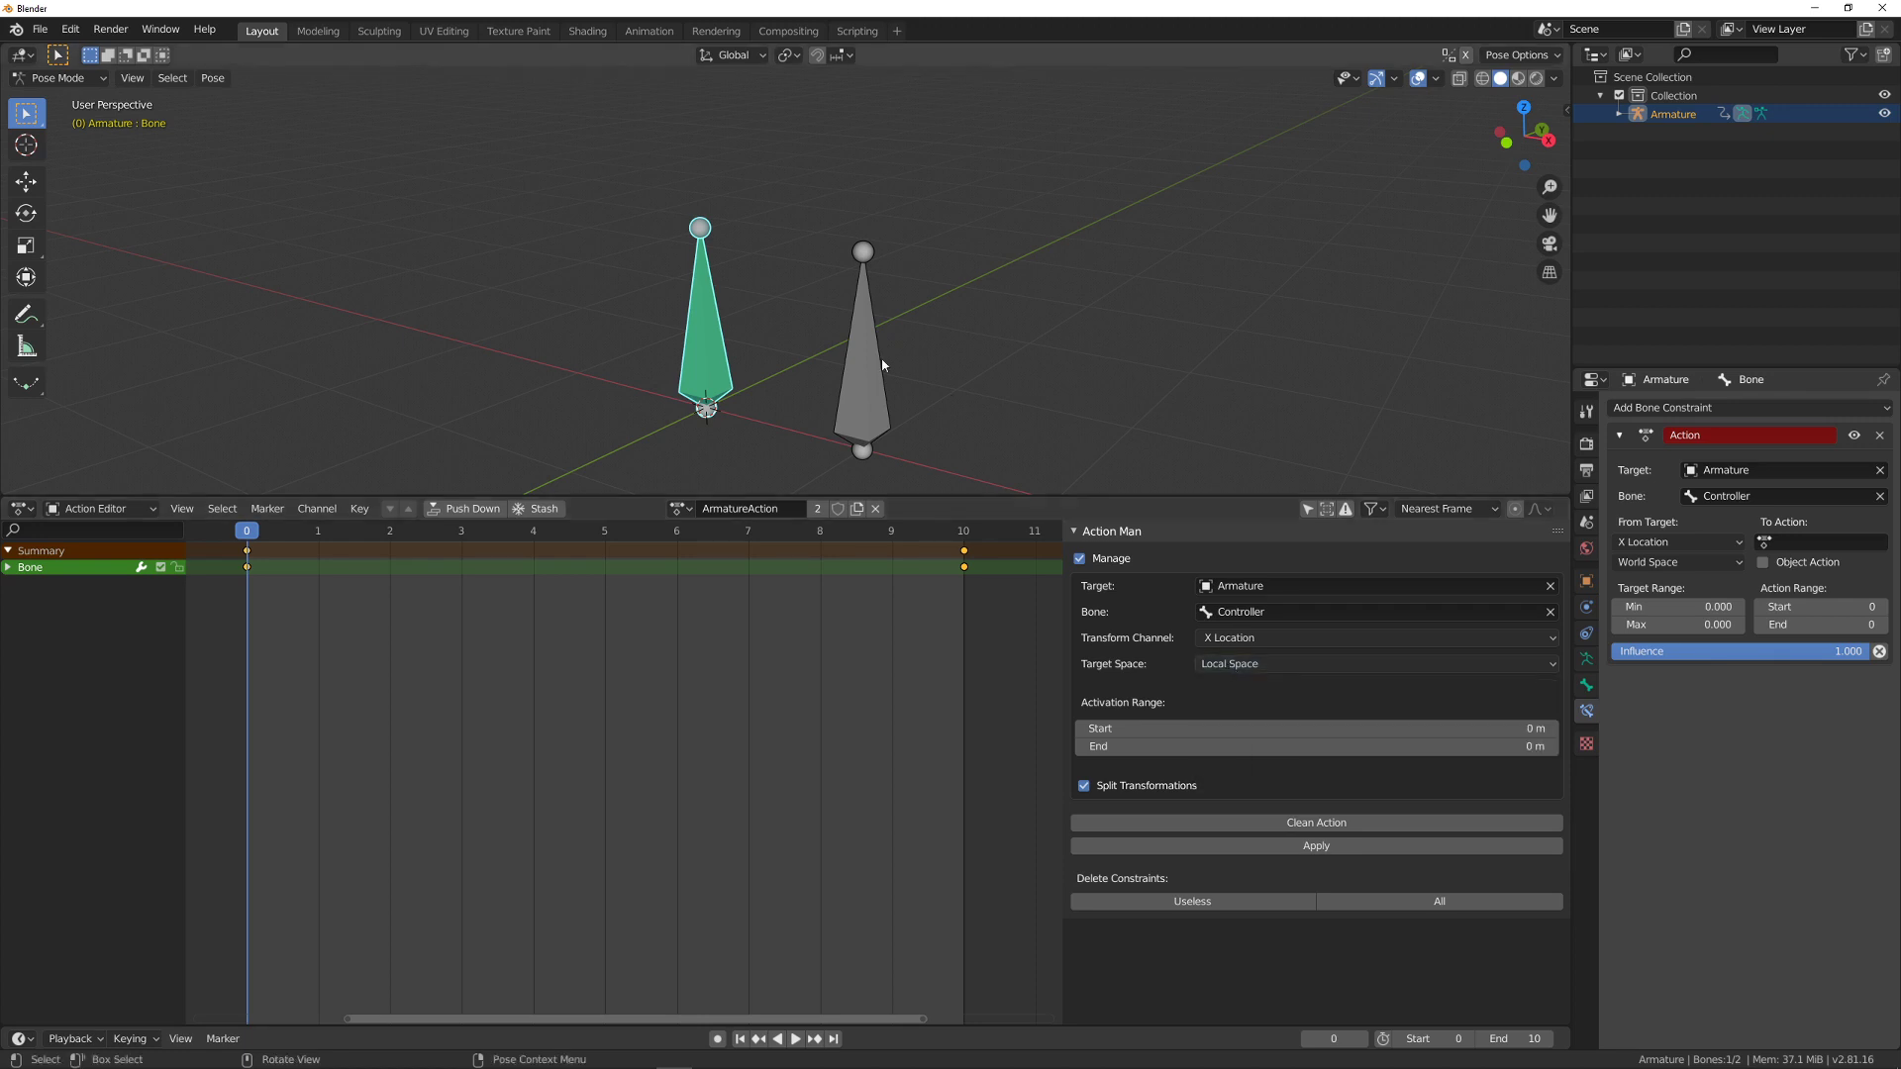
- Select the Controller bone and try moving it along the X axis
scroll(882, 362, down, 3)
middle_drag(882, 362, 904, 362)
click(843, 323)
key(g)
key(x)
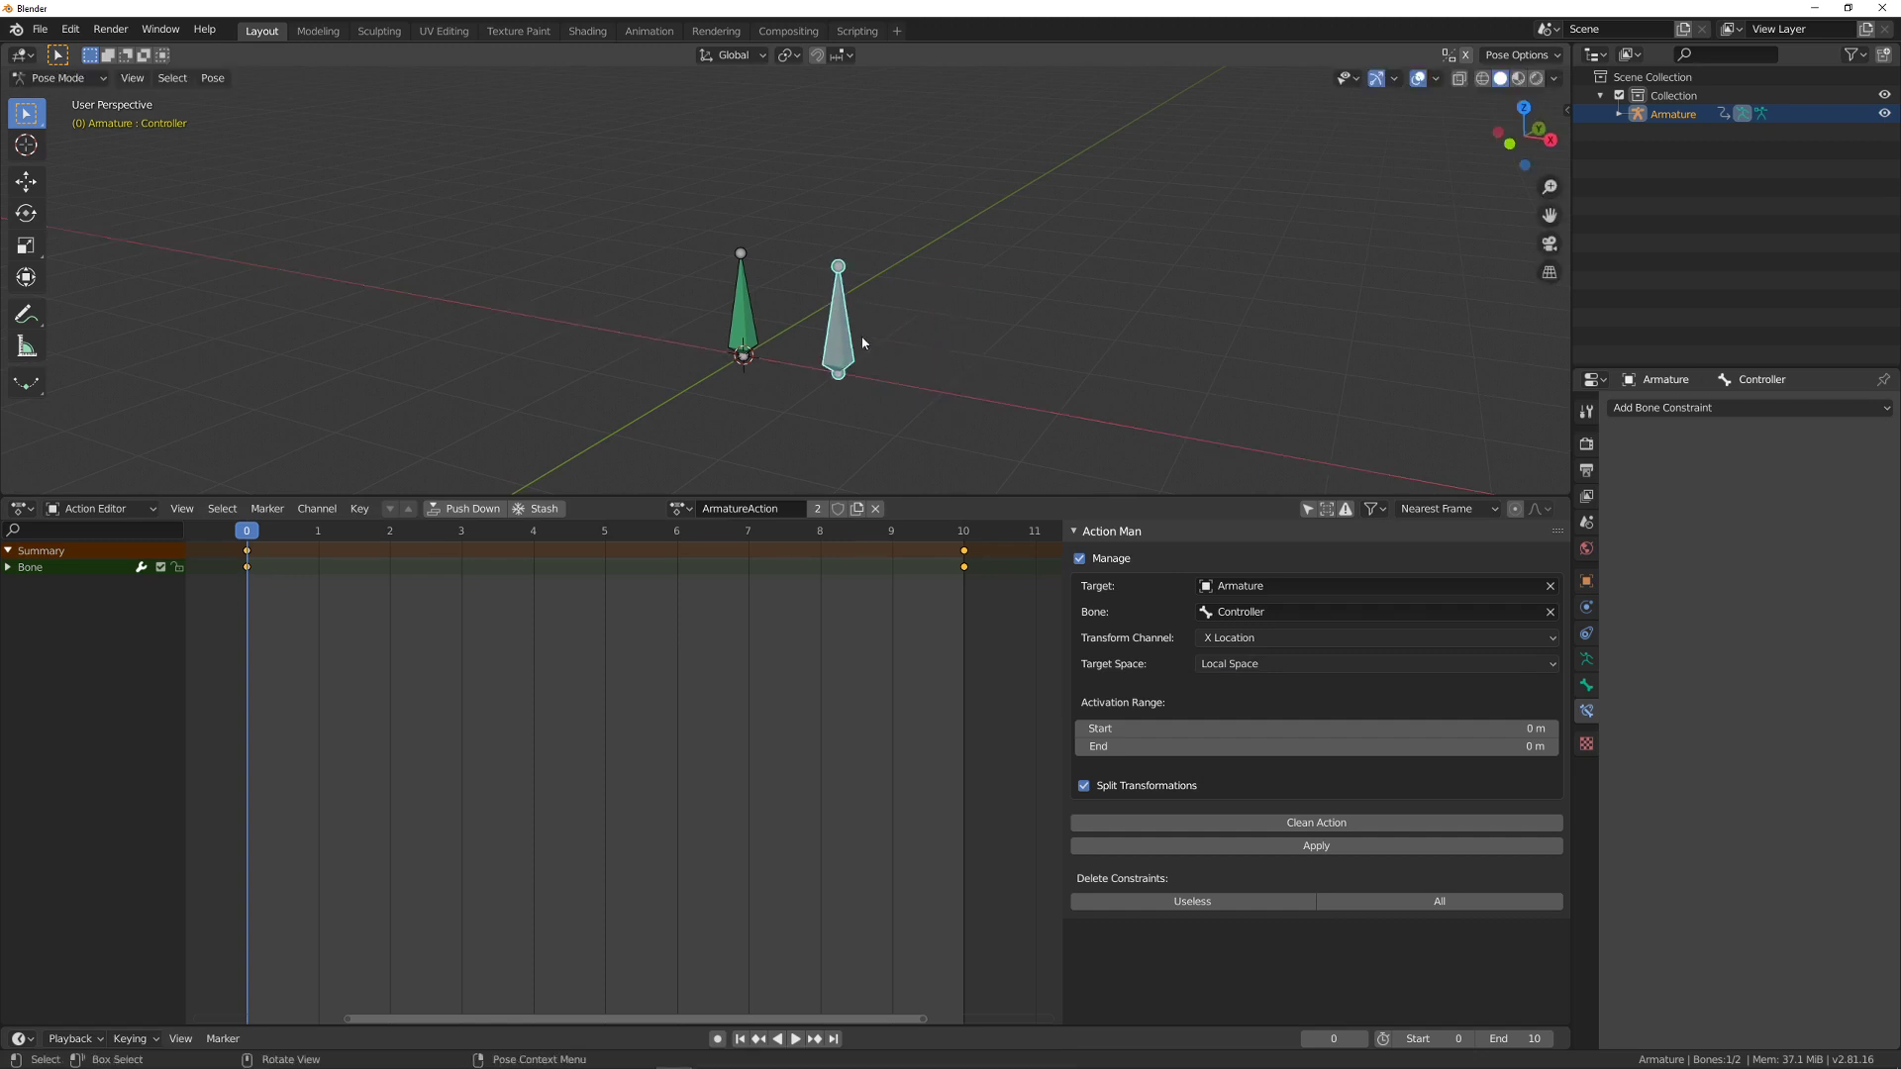
right_click(967, 379)
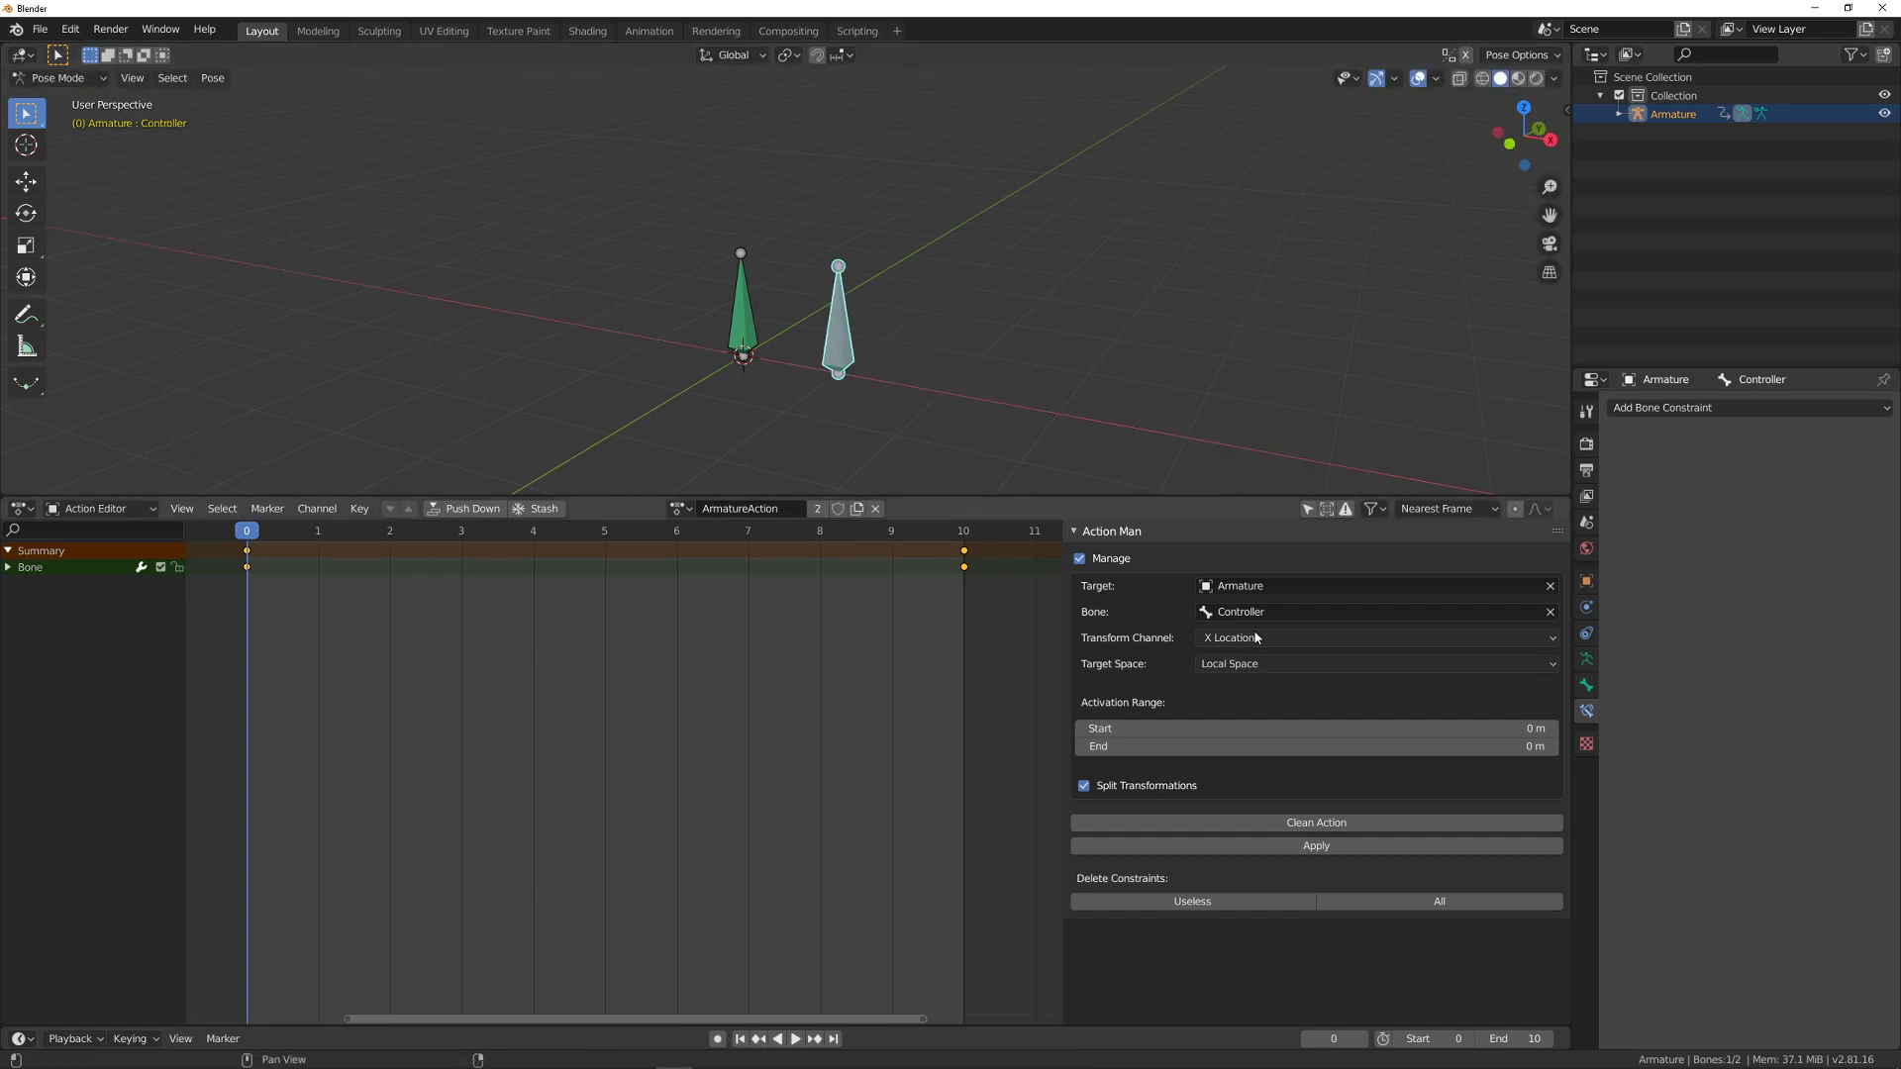
- Set the Action Man activation range end to 1 m and turn off Split Transformations
scroll(919, 421, up, 3)
click(1210, 744)
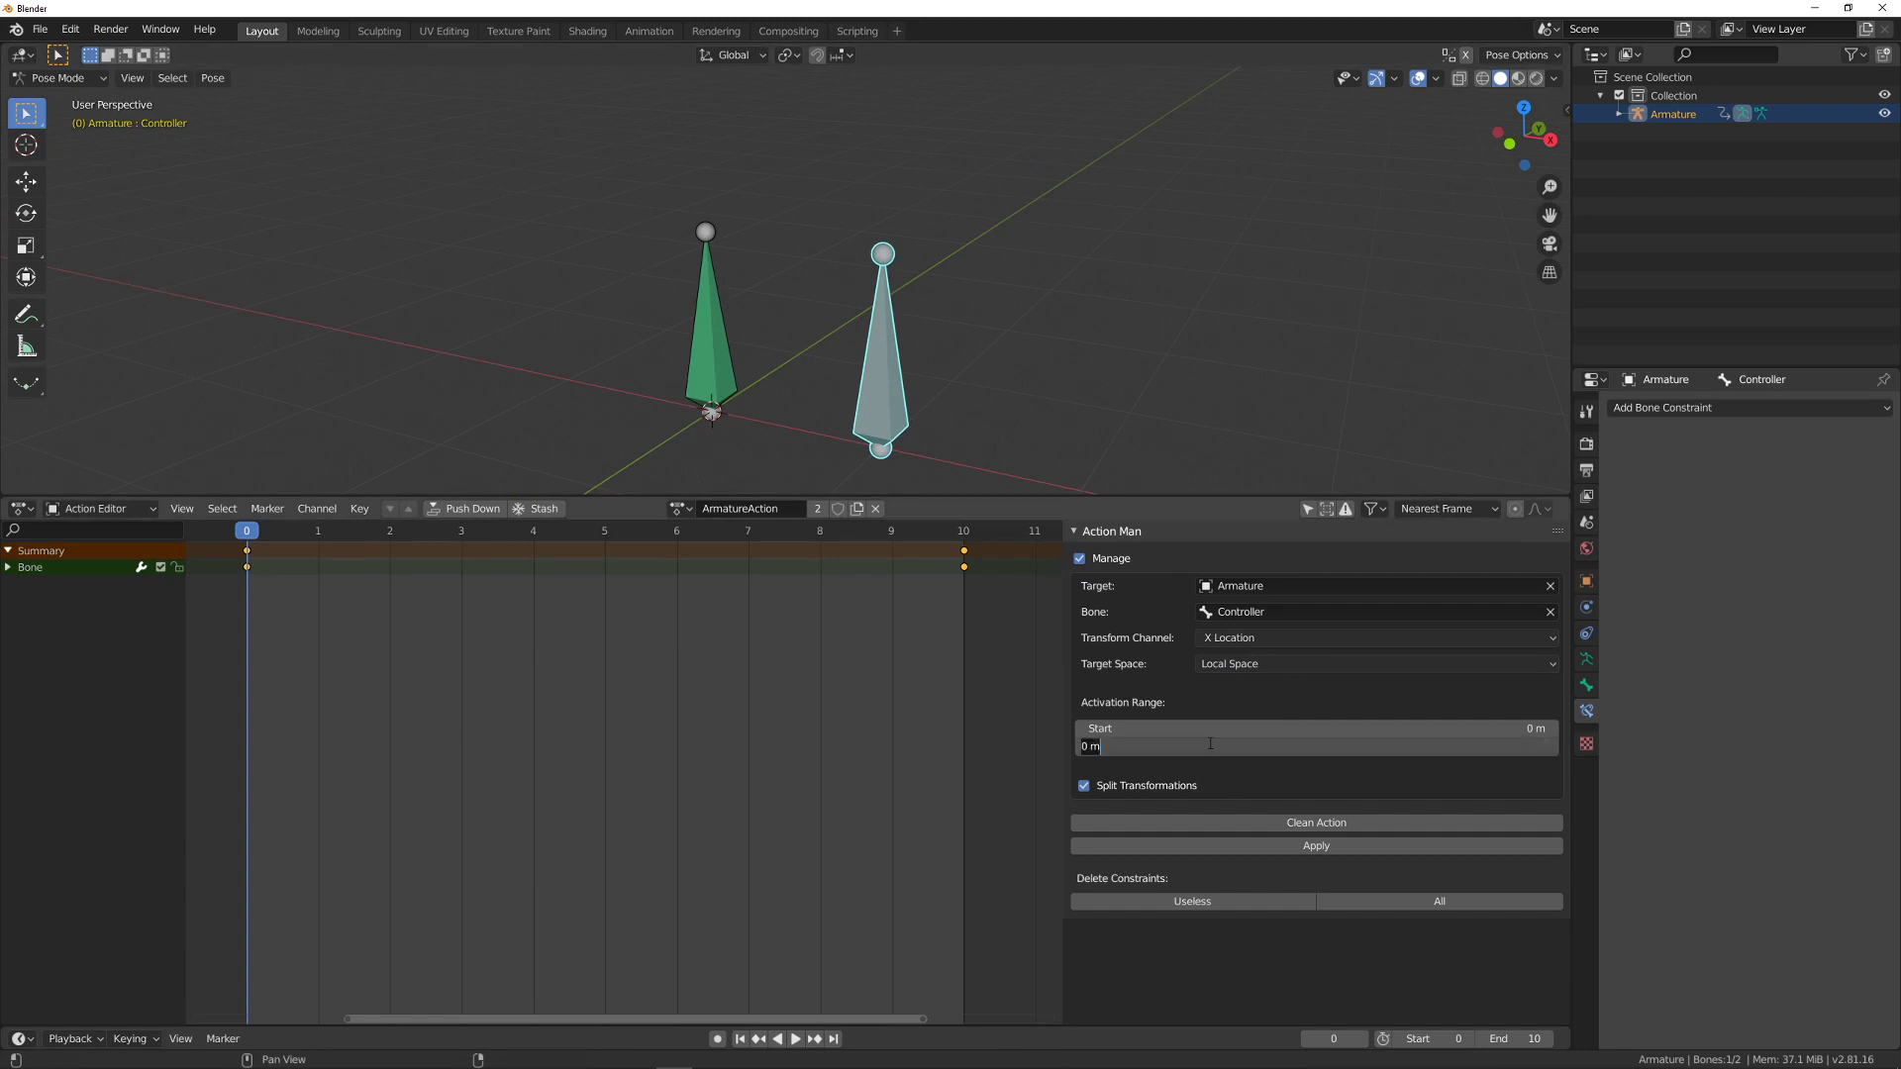
text(1)
key(Return)
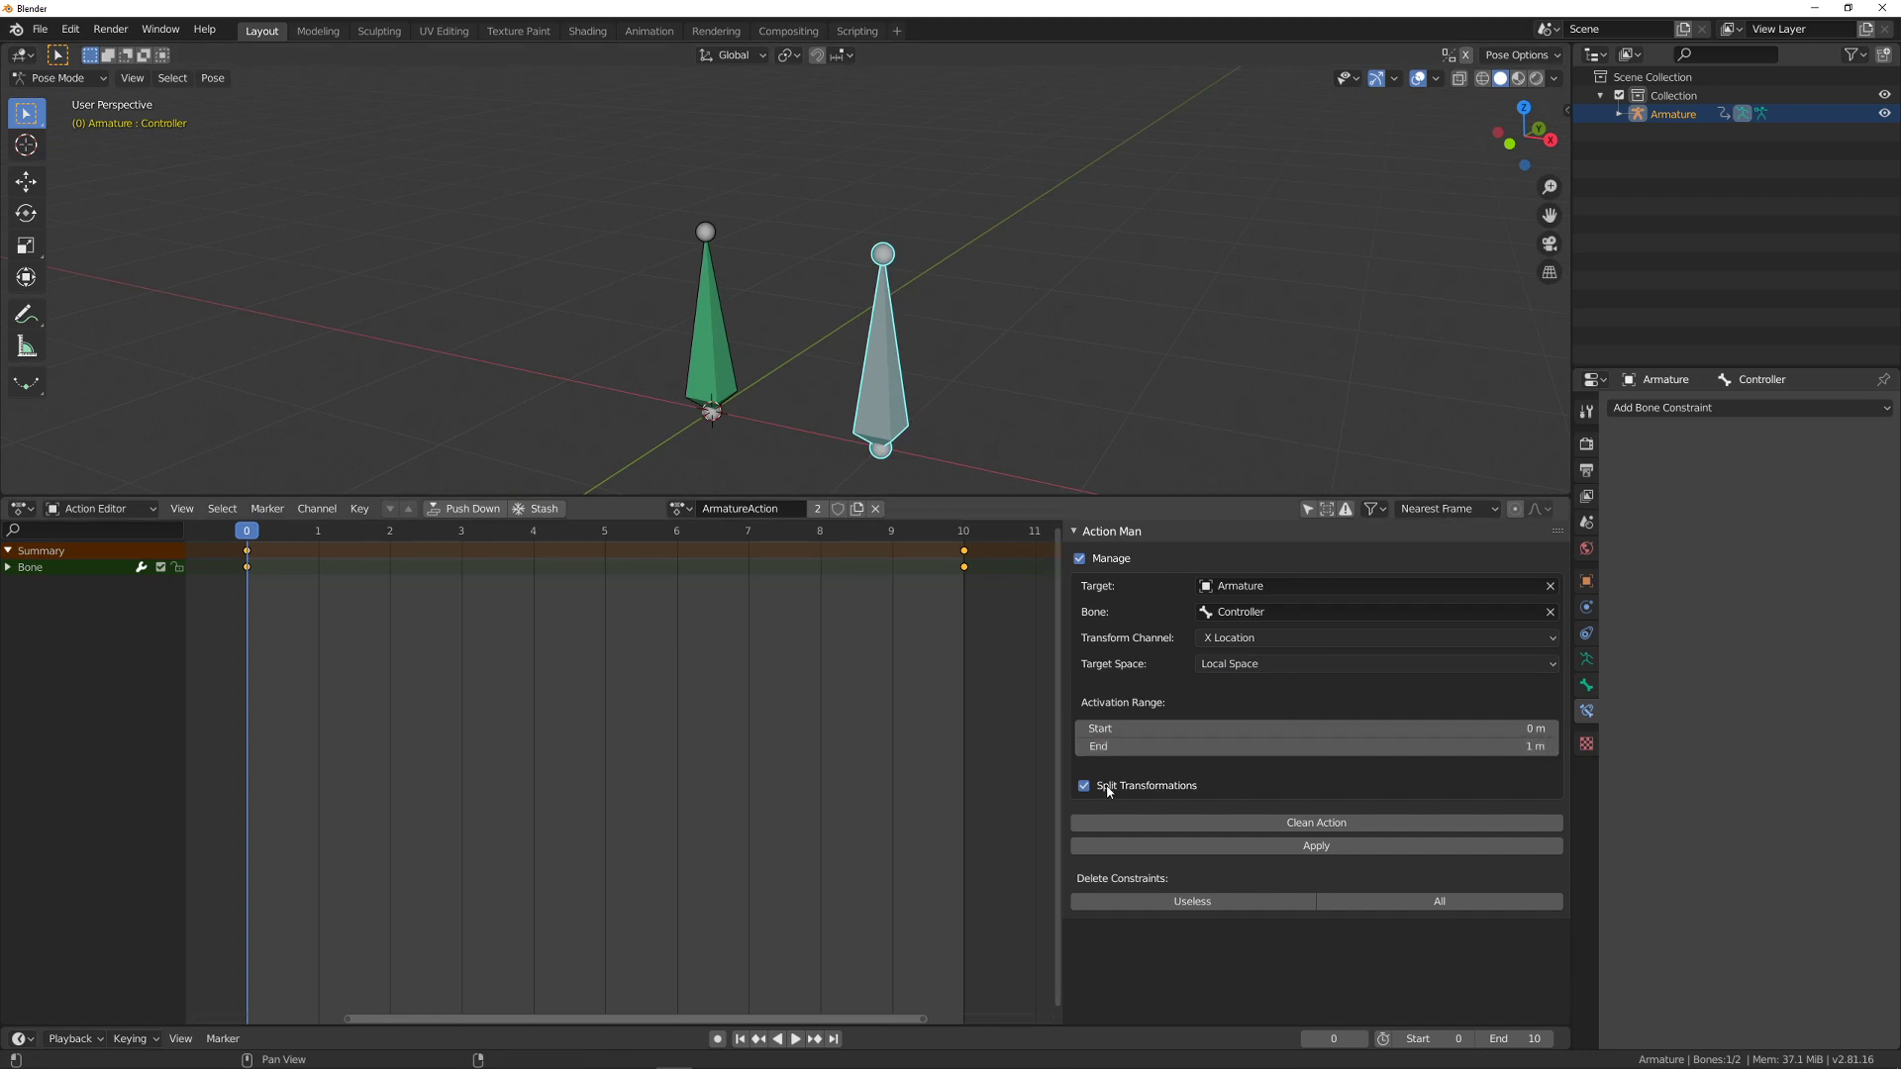
middle_drag(851, 297, 1149, 435)
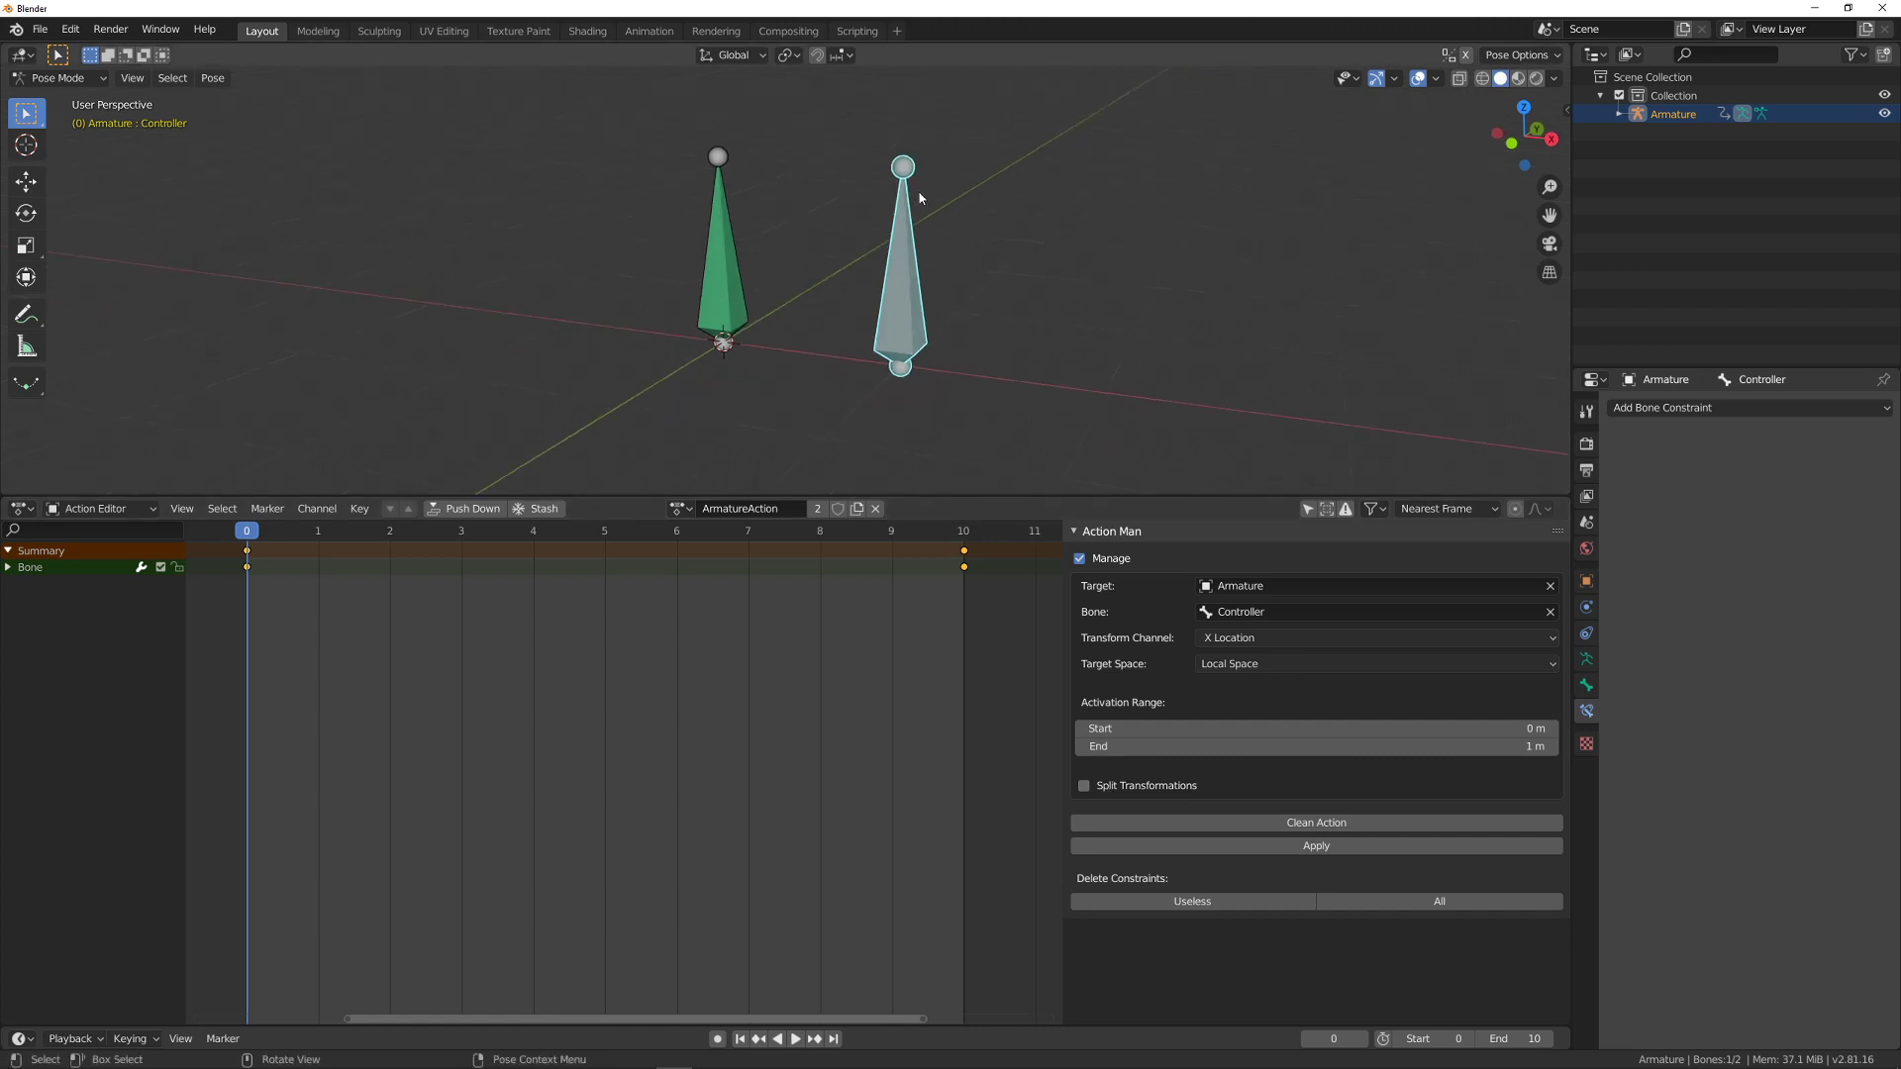
- Select the action's keyframes at frame 10 and apply the Action Man settings to the armature
click(724, 281)
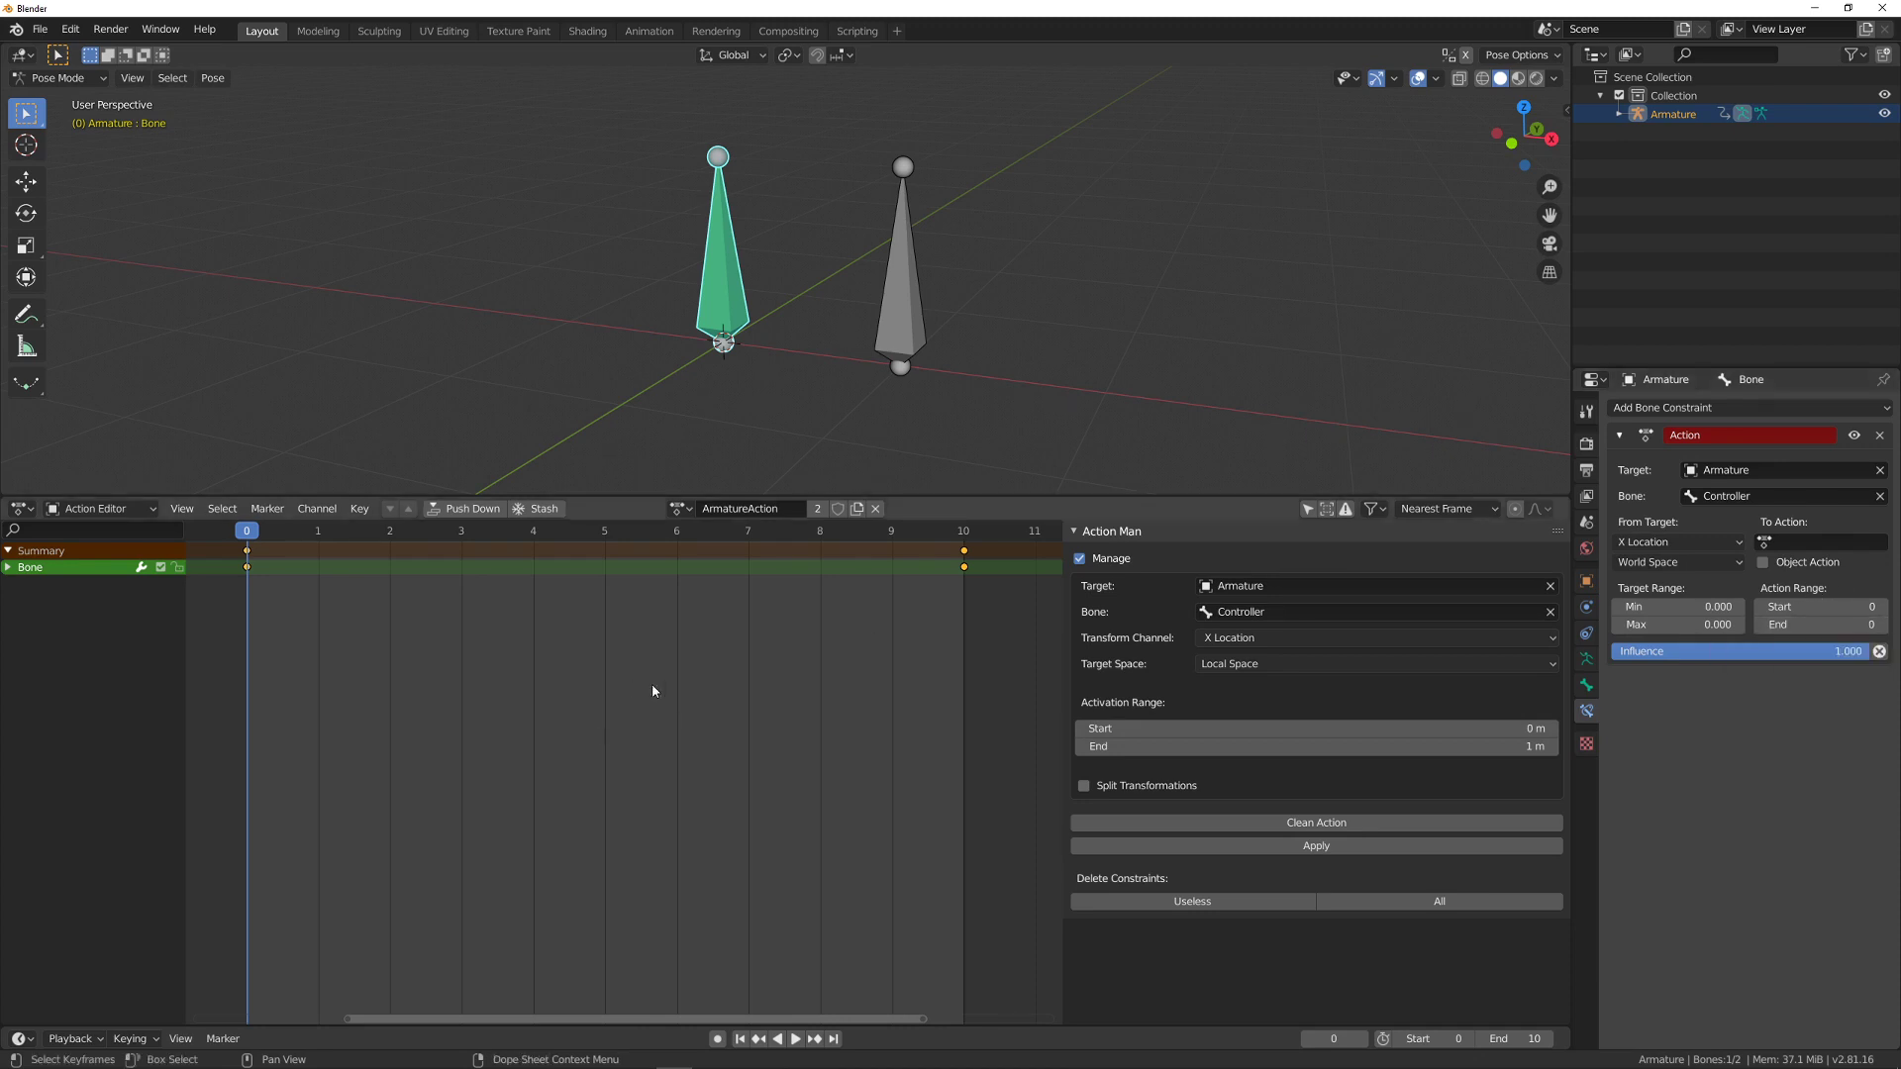
key(Home)
click(217, 543)
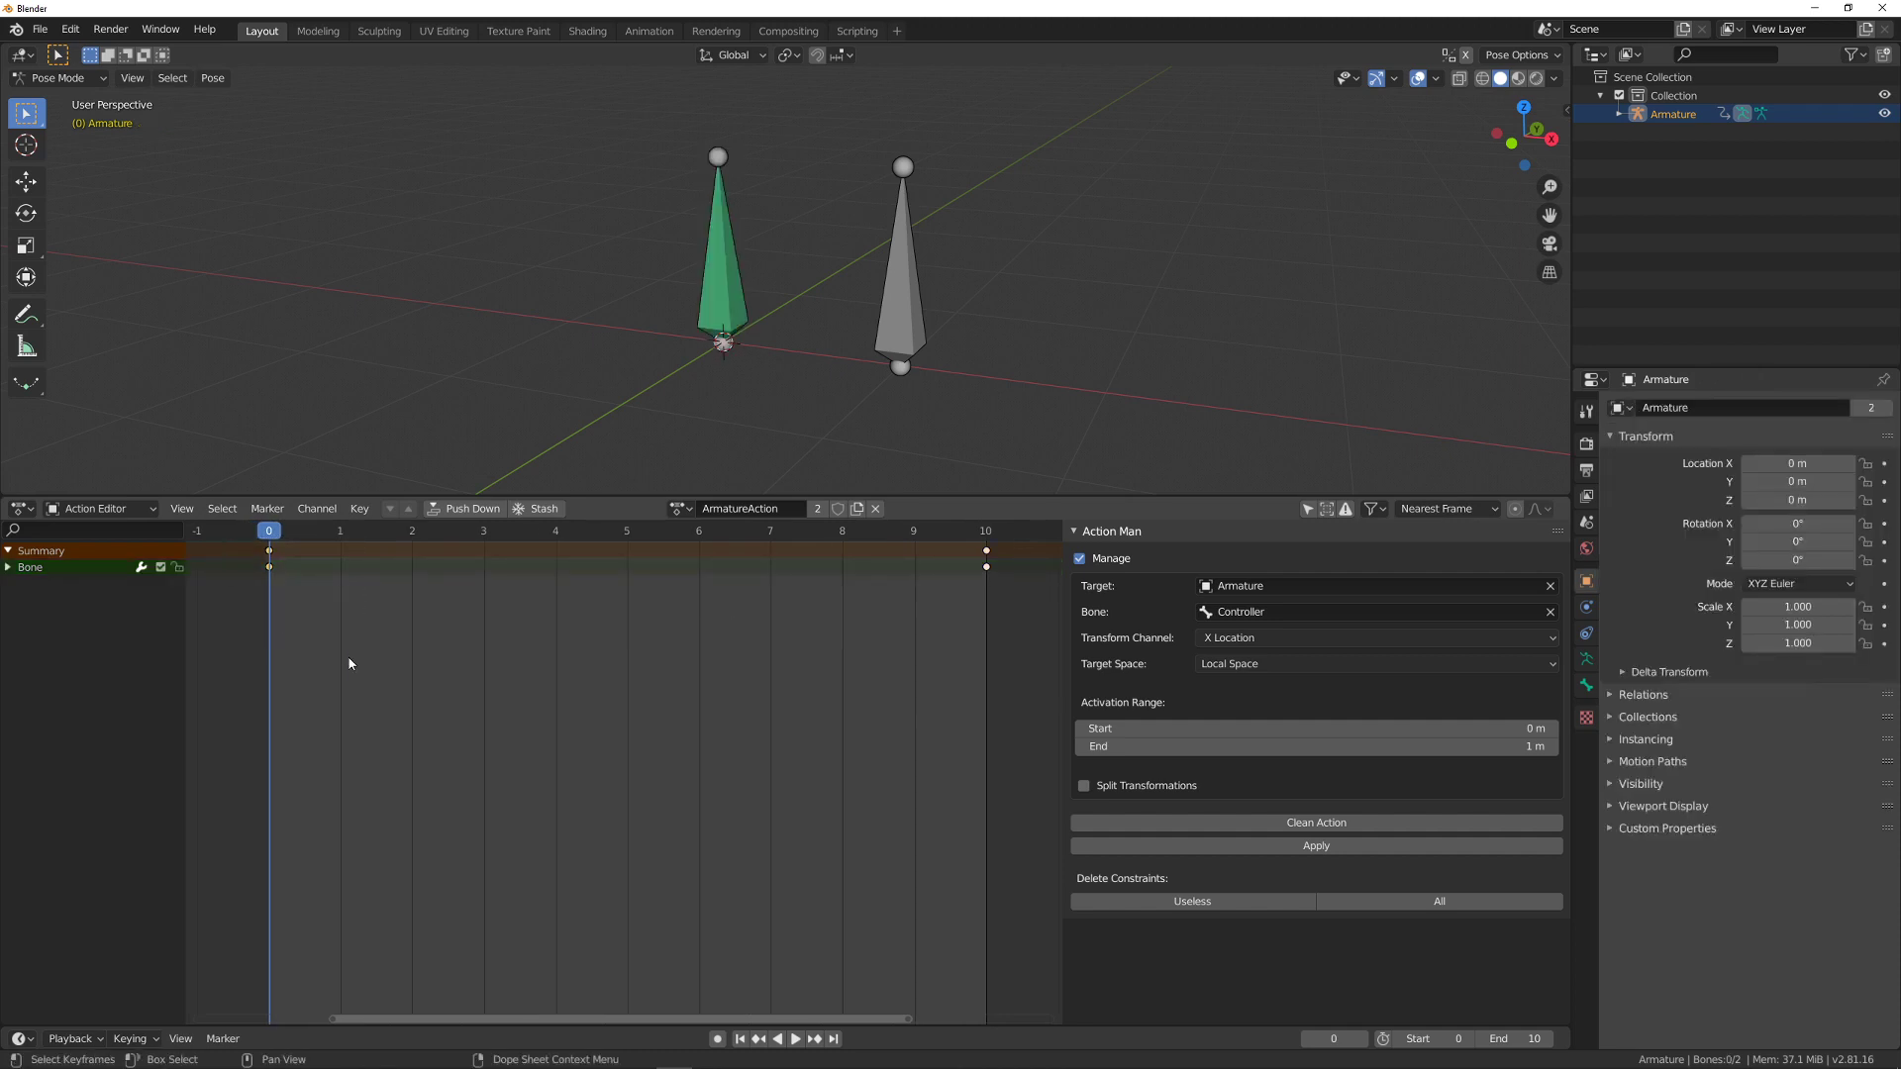
drag(733, 665, 1007, 523)
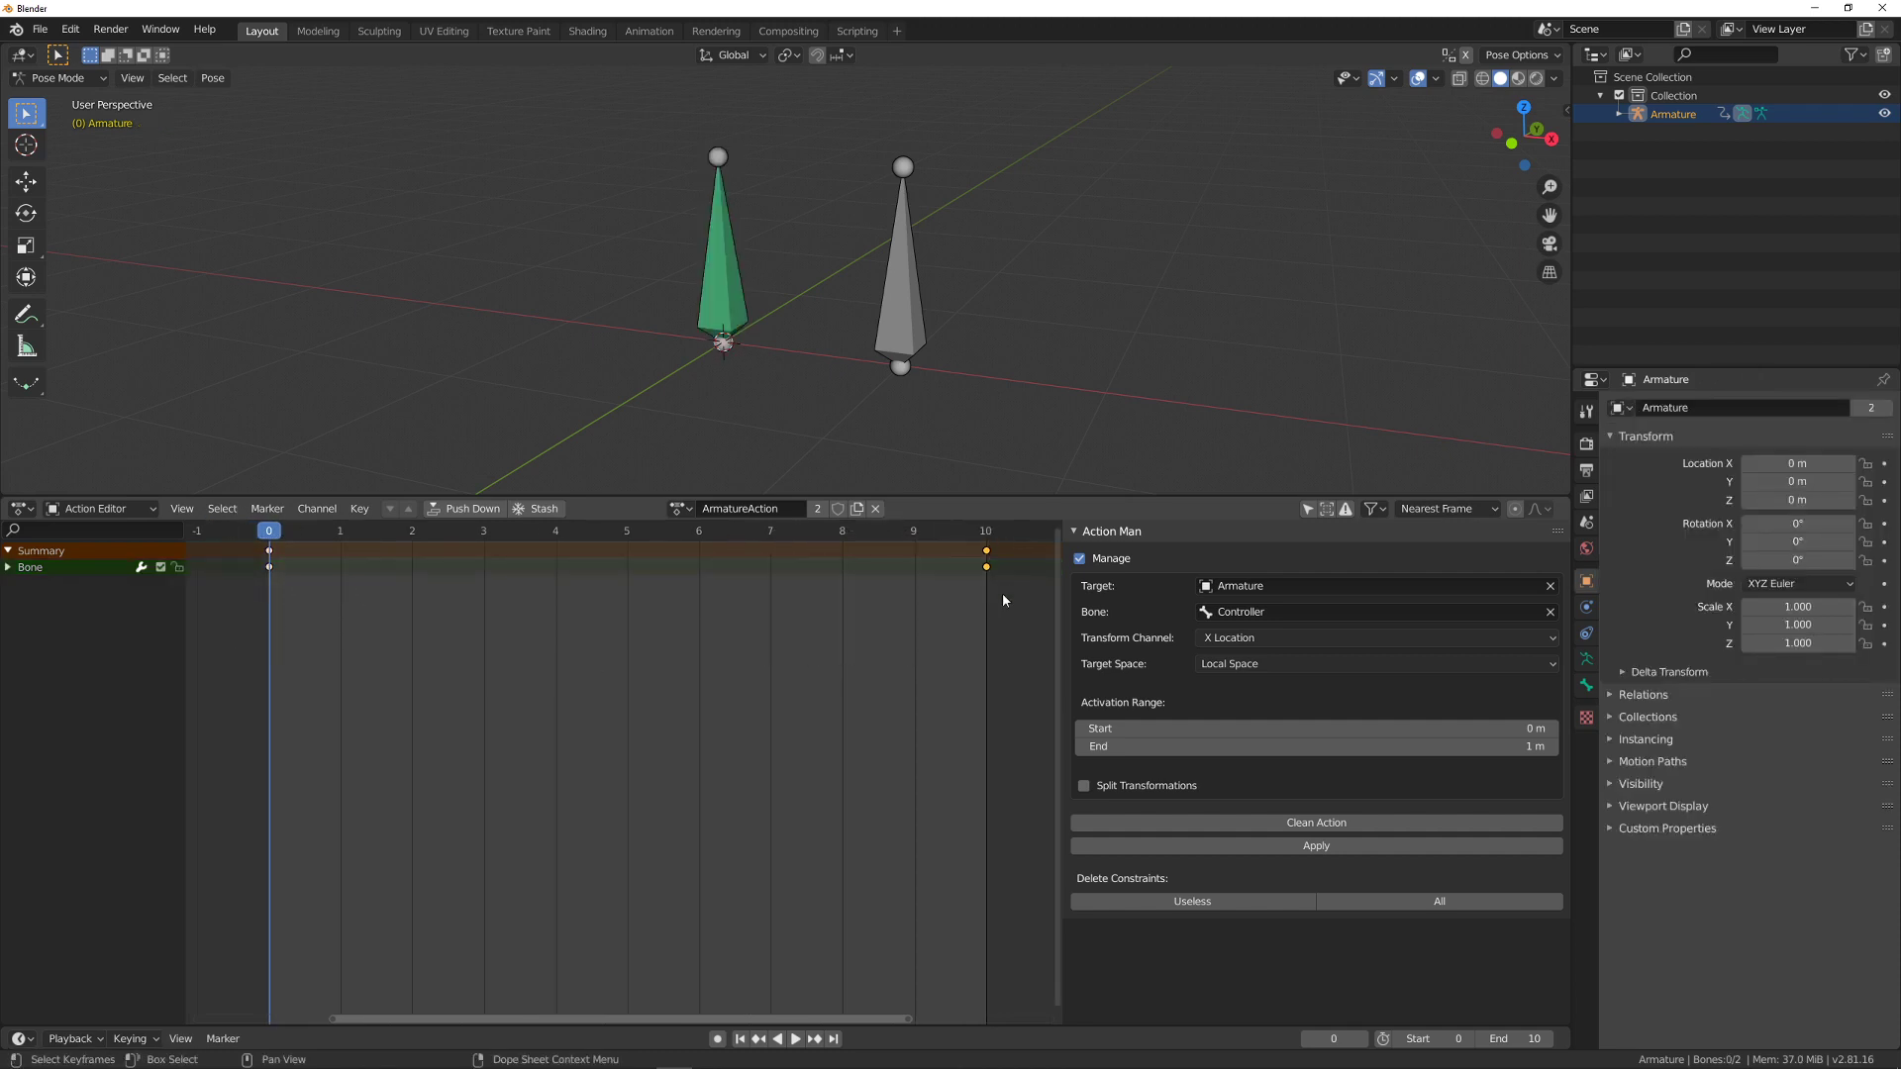
click(1335, 848)
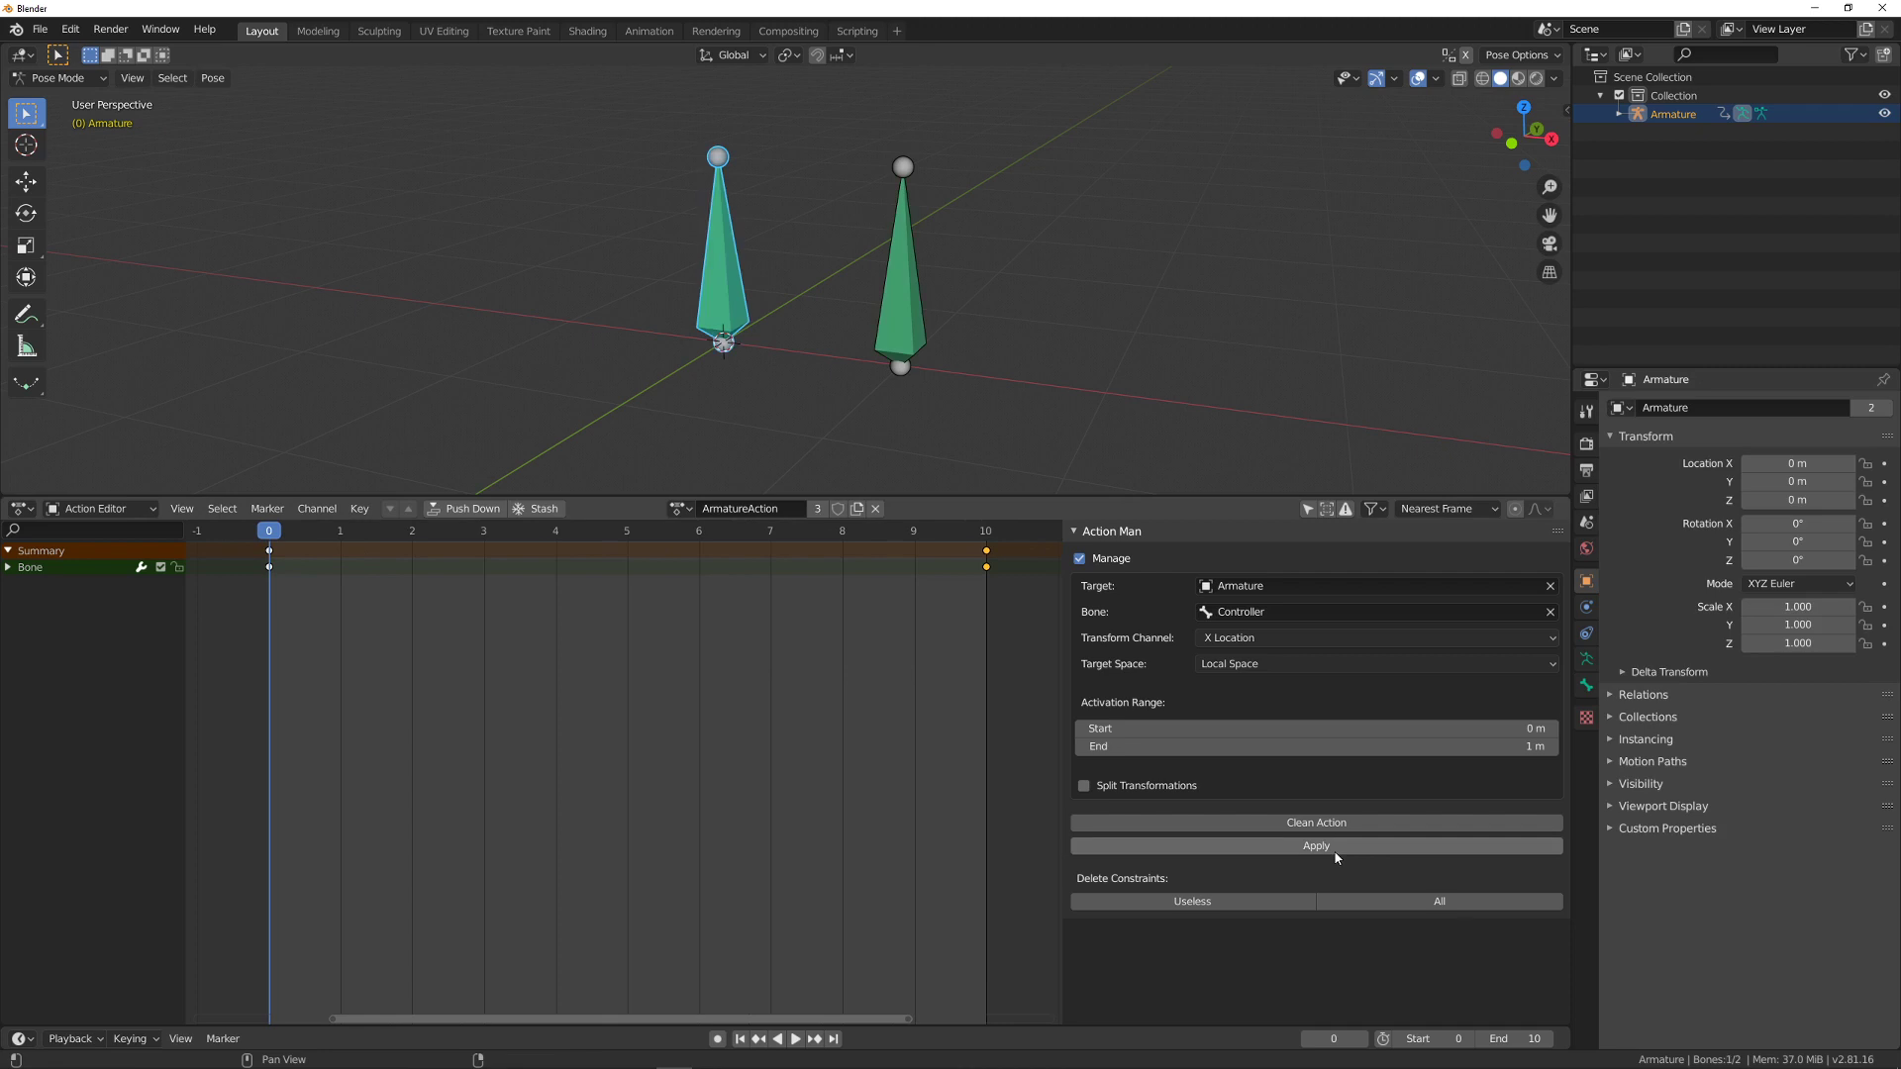
- Remove the manually added Action constraint from the animated bone and expand its ArmatureAction constraint
click(761, 269)
click(720, 229)
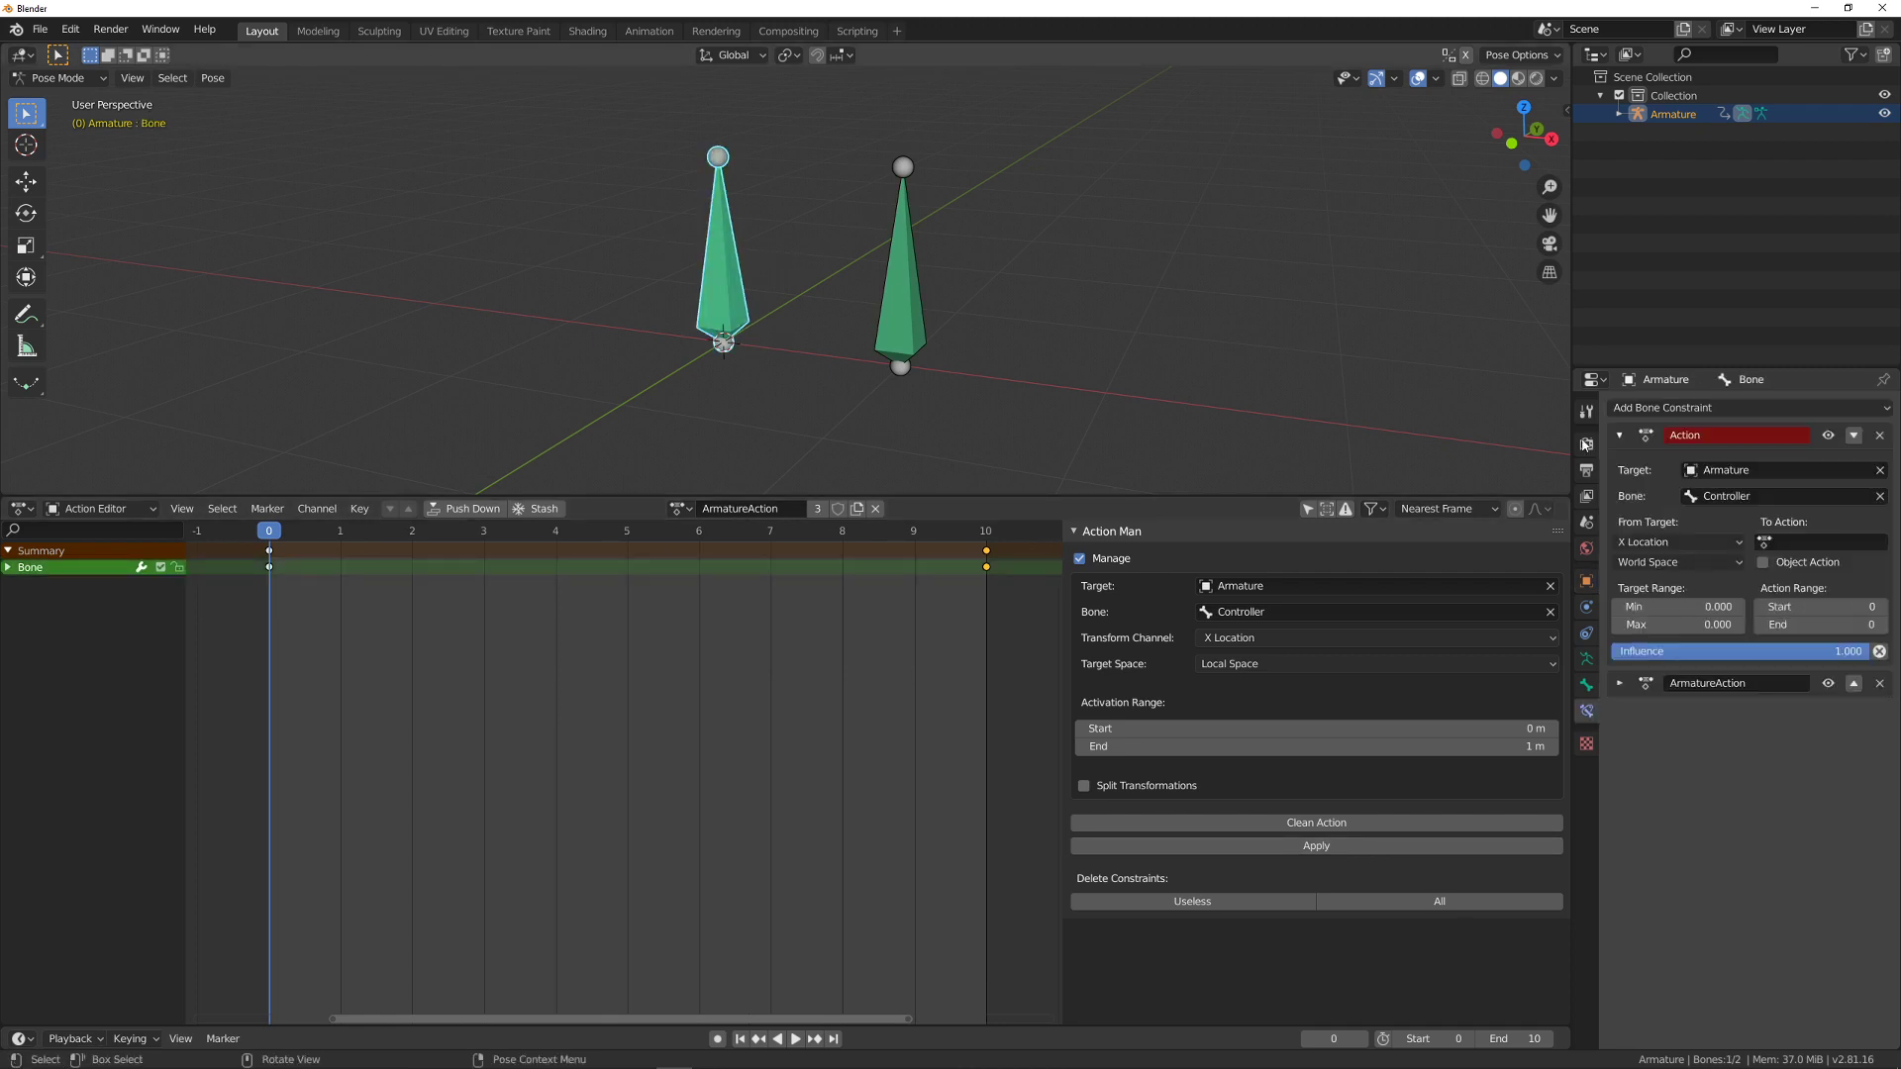
click(1878, 437)
click(1621, 437)
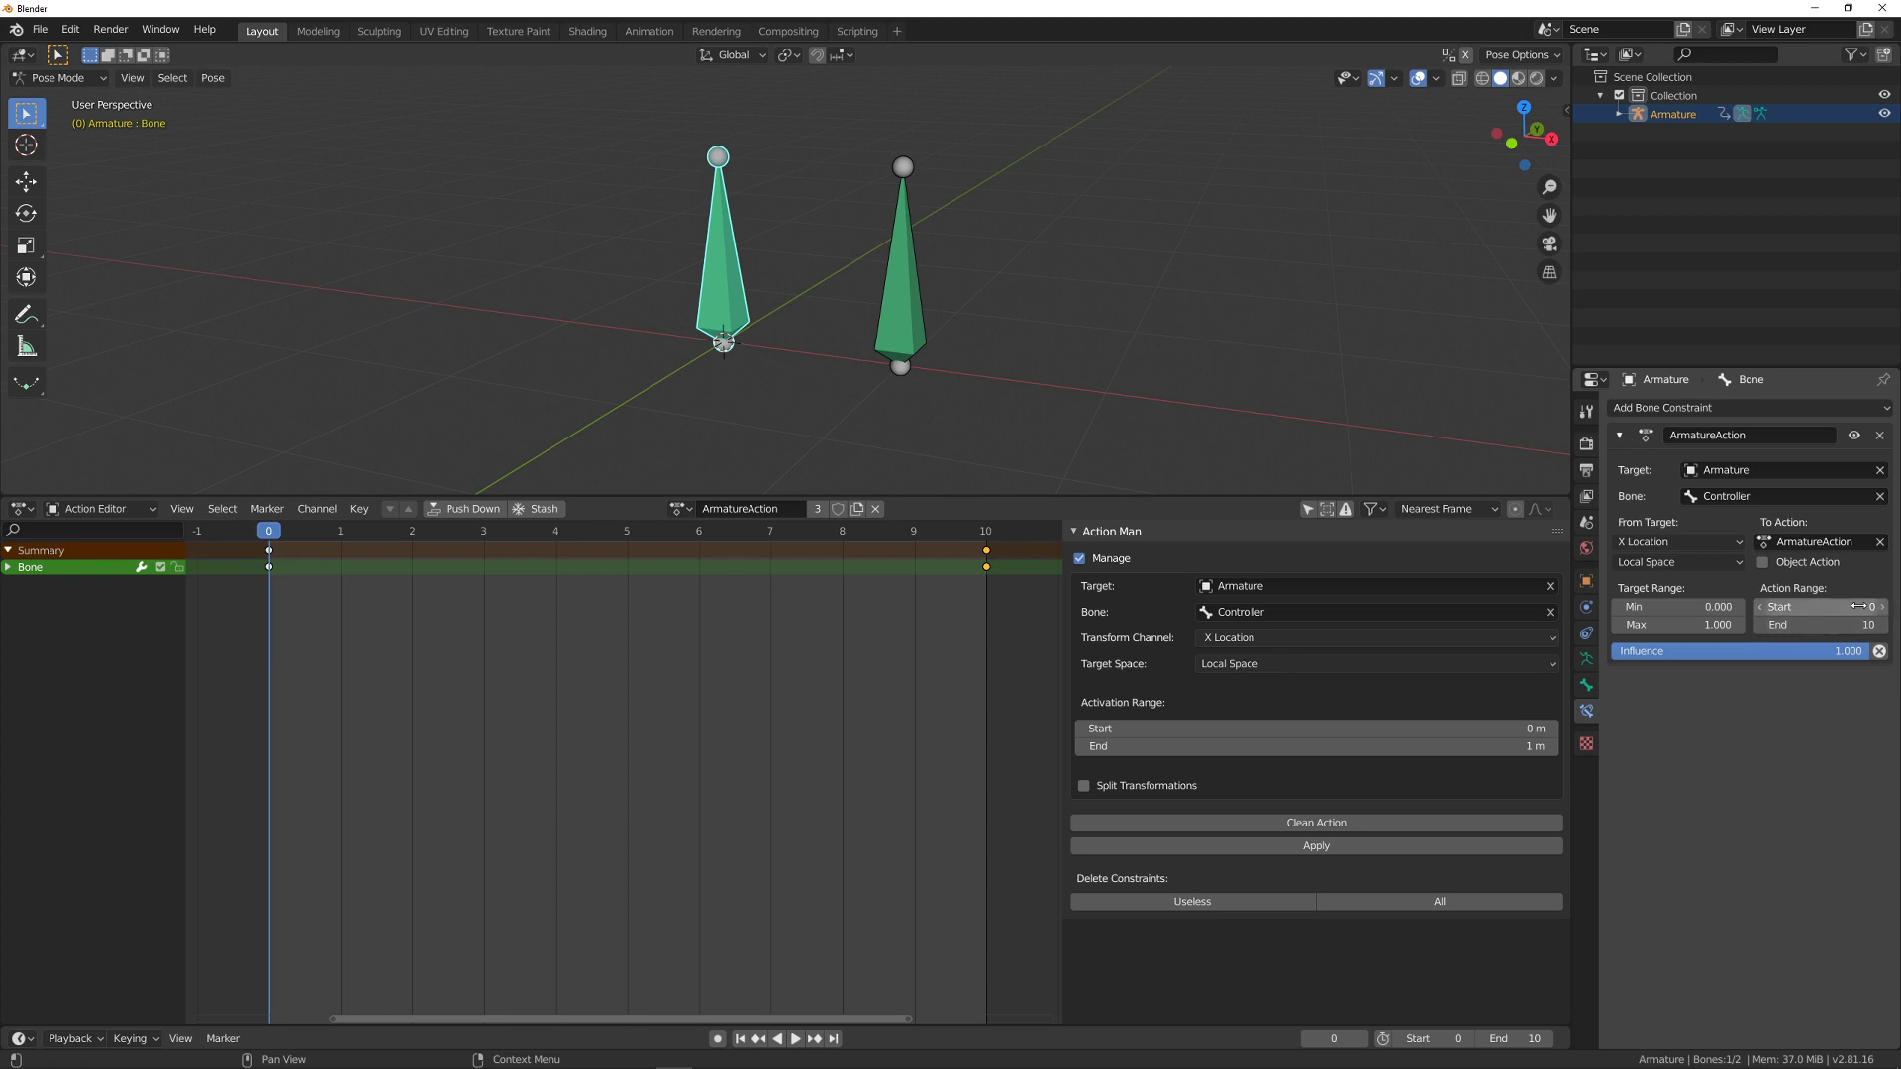
- Move the keyframes at frame 10 to frame 5 and reapply the Action Man settings
drag(1008, 650, 973, 545)
key(g)
click(627, 591)
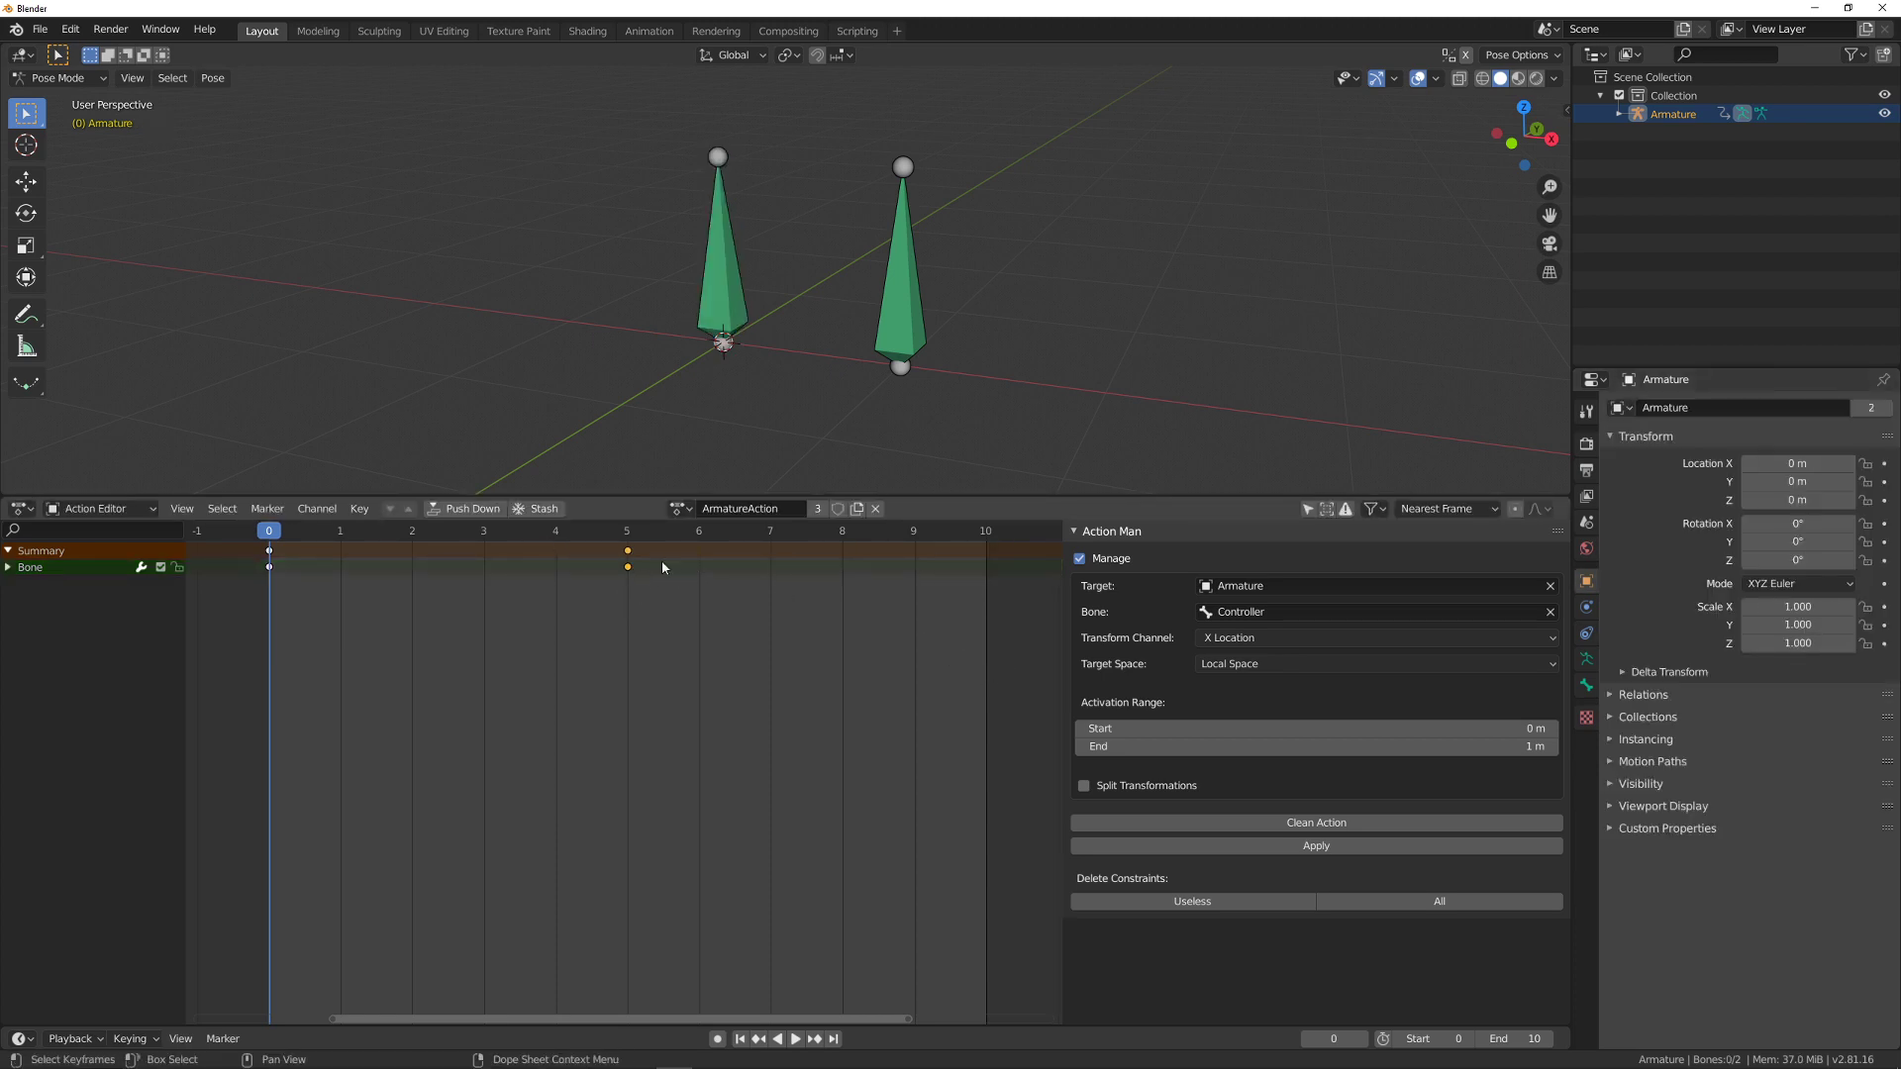
click(1384, 851)
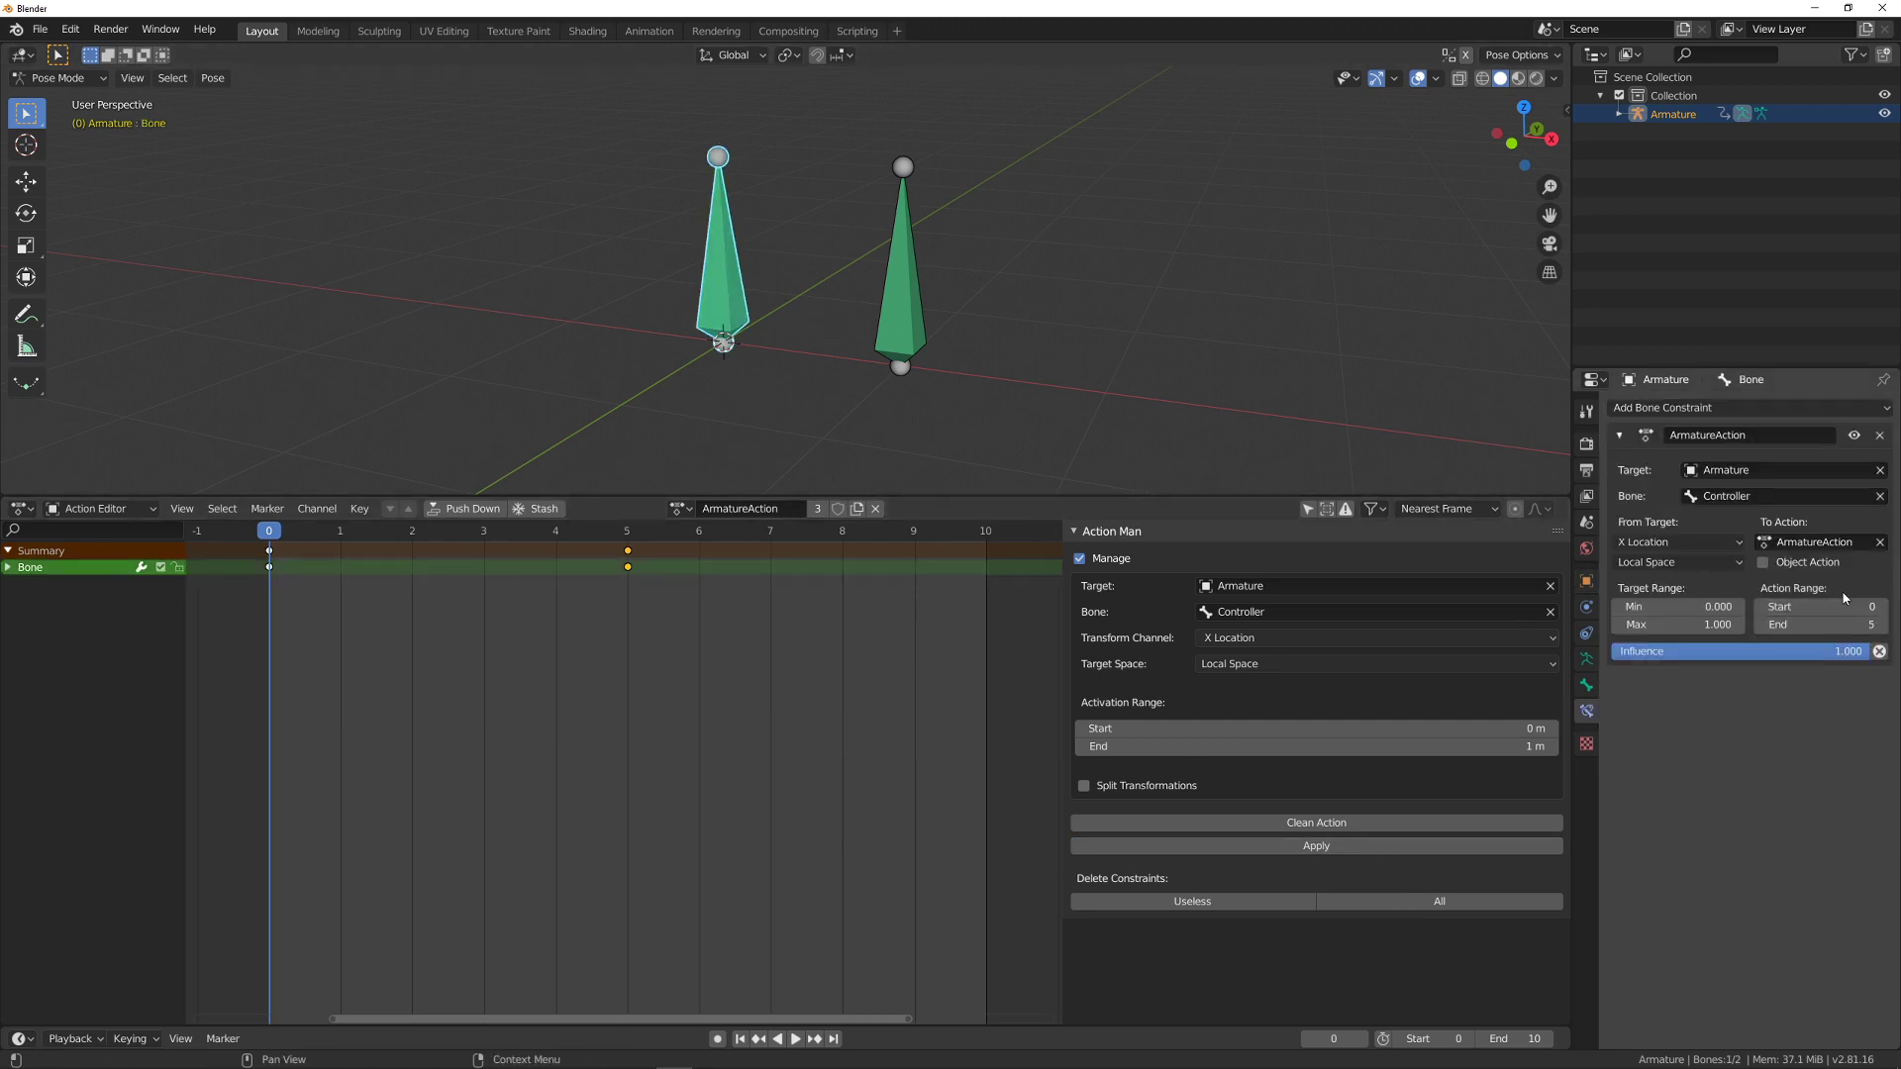
- Move the last keyframes back to frame 10 and update the constraint's action range
key(g)
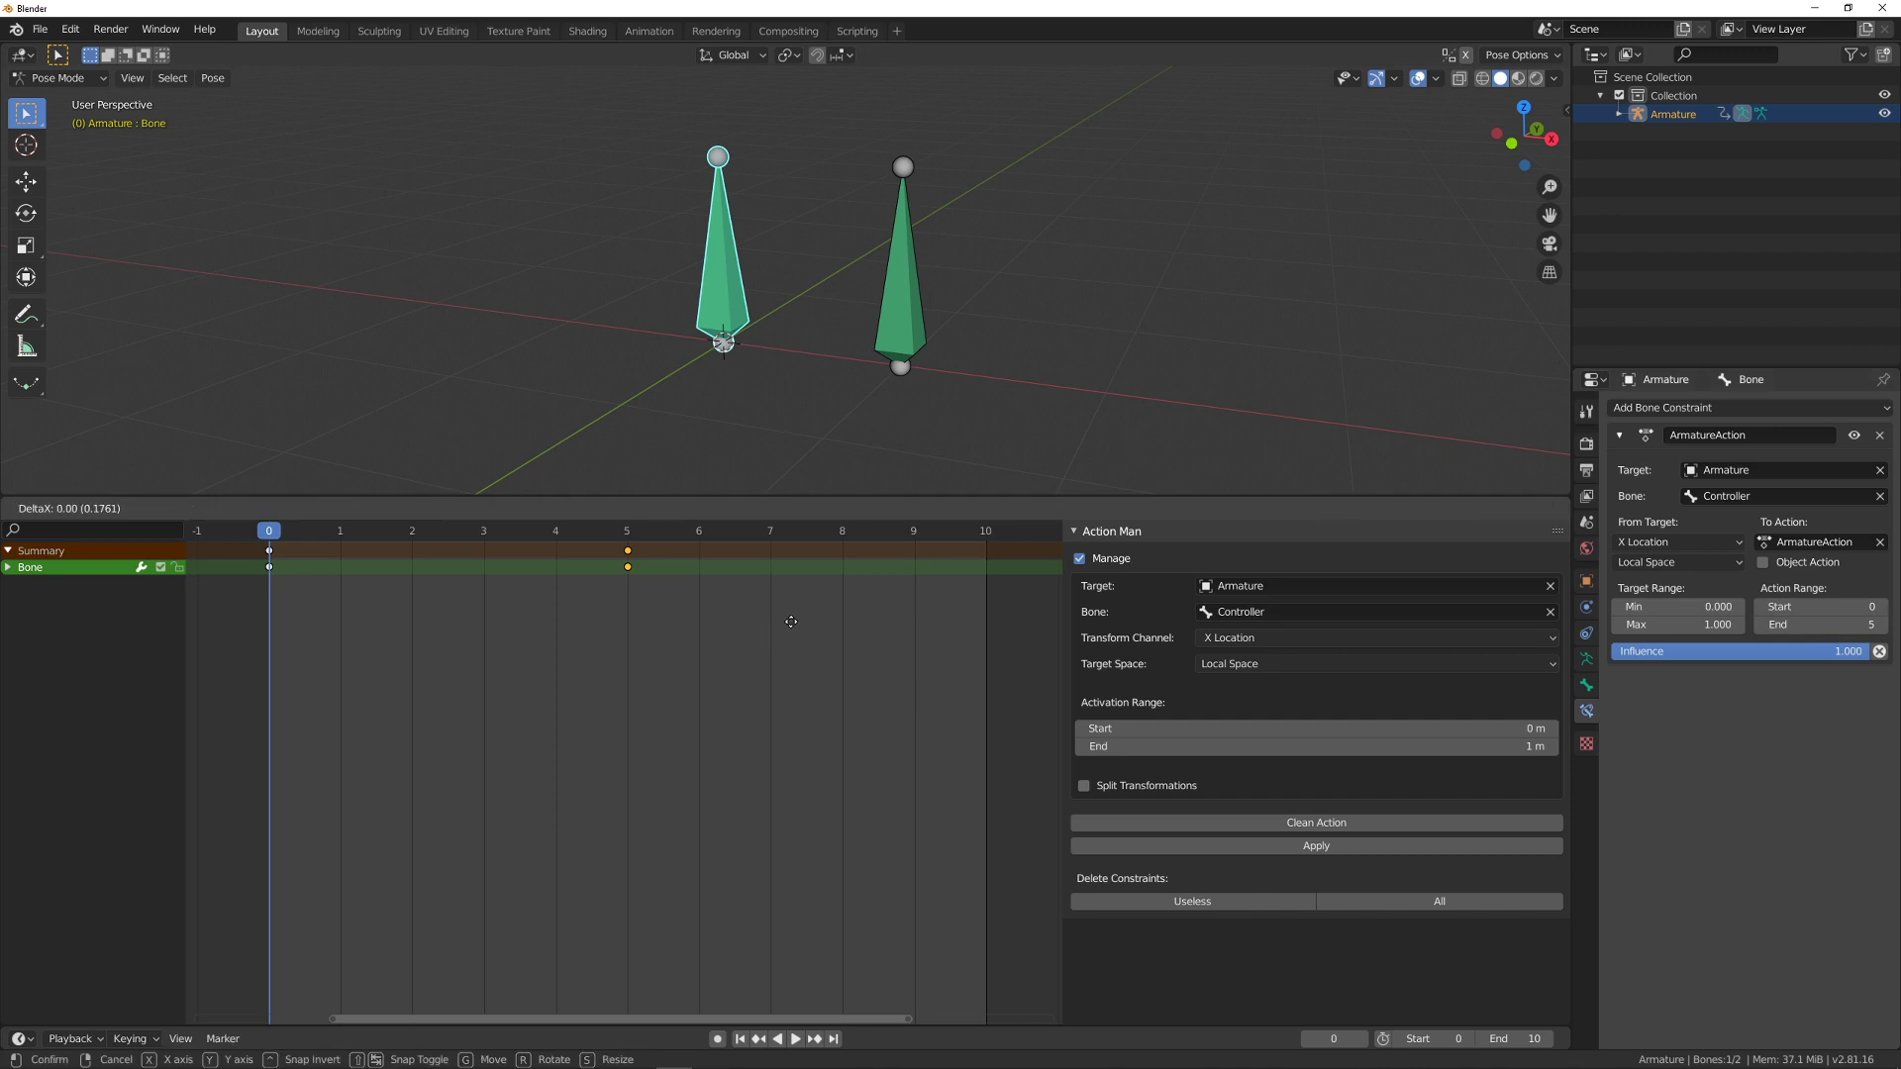
click(238, 605)
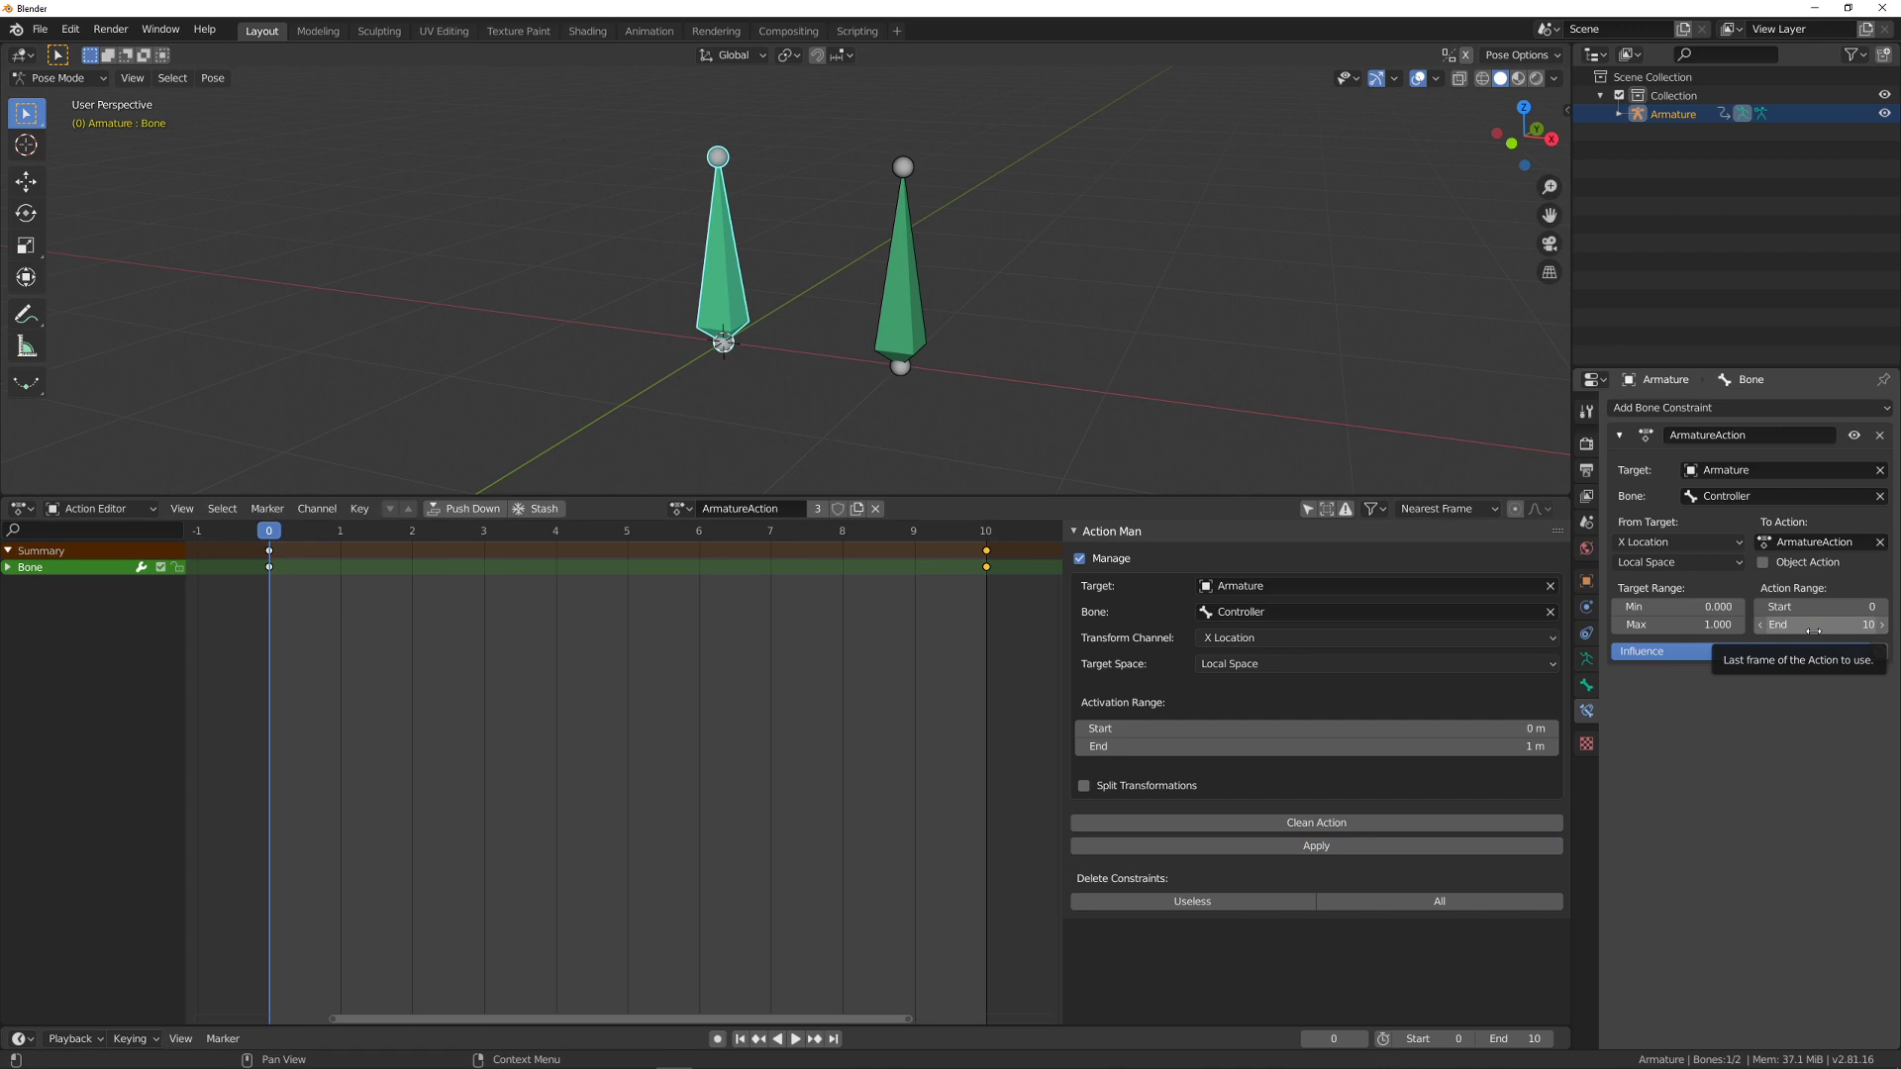
middle_drag(663, 288, 658, 297)
drag(604, 251, 732, 284)
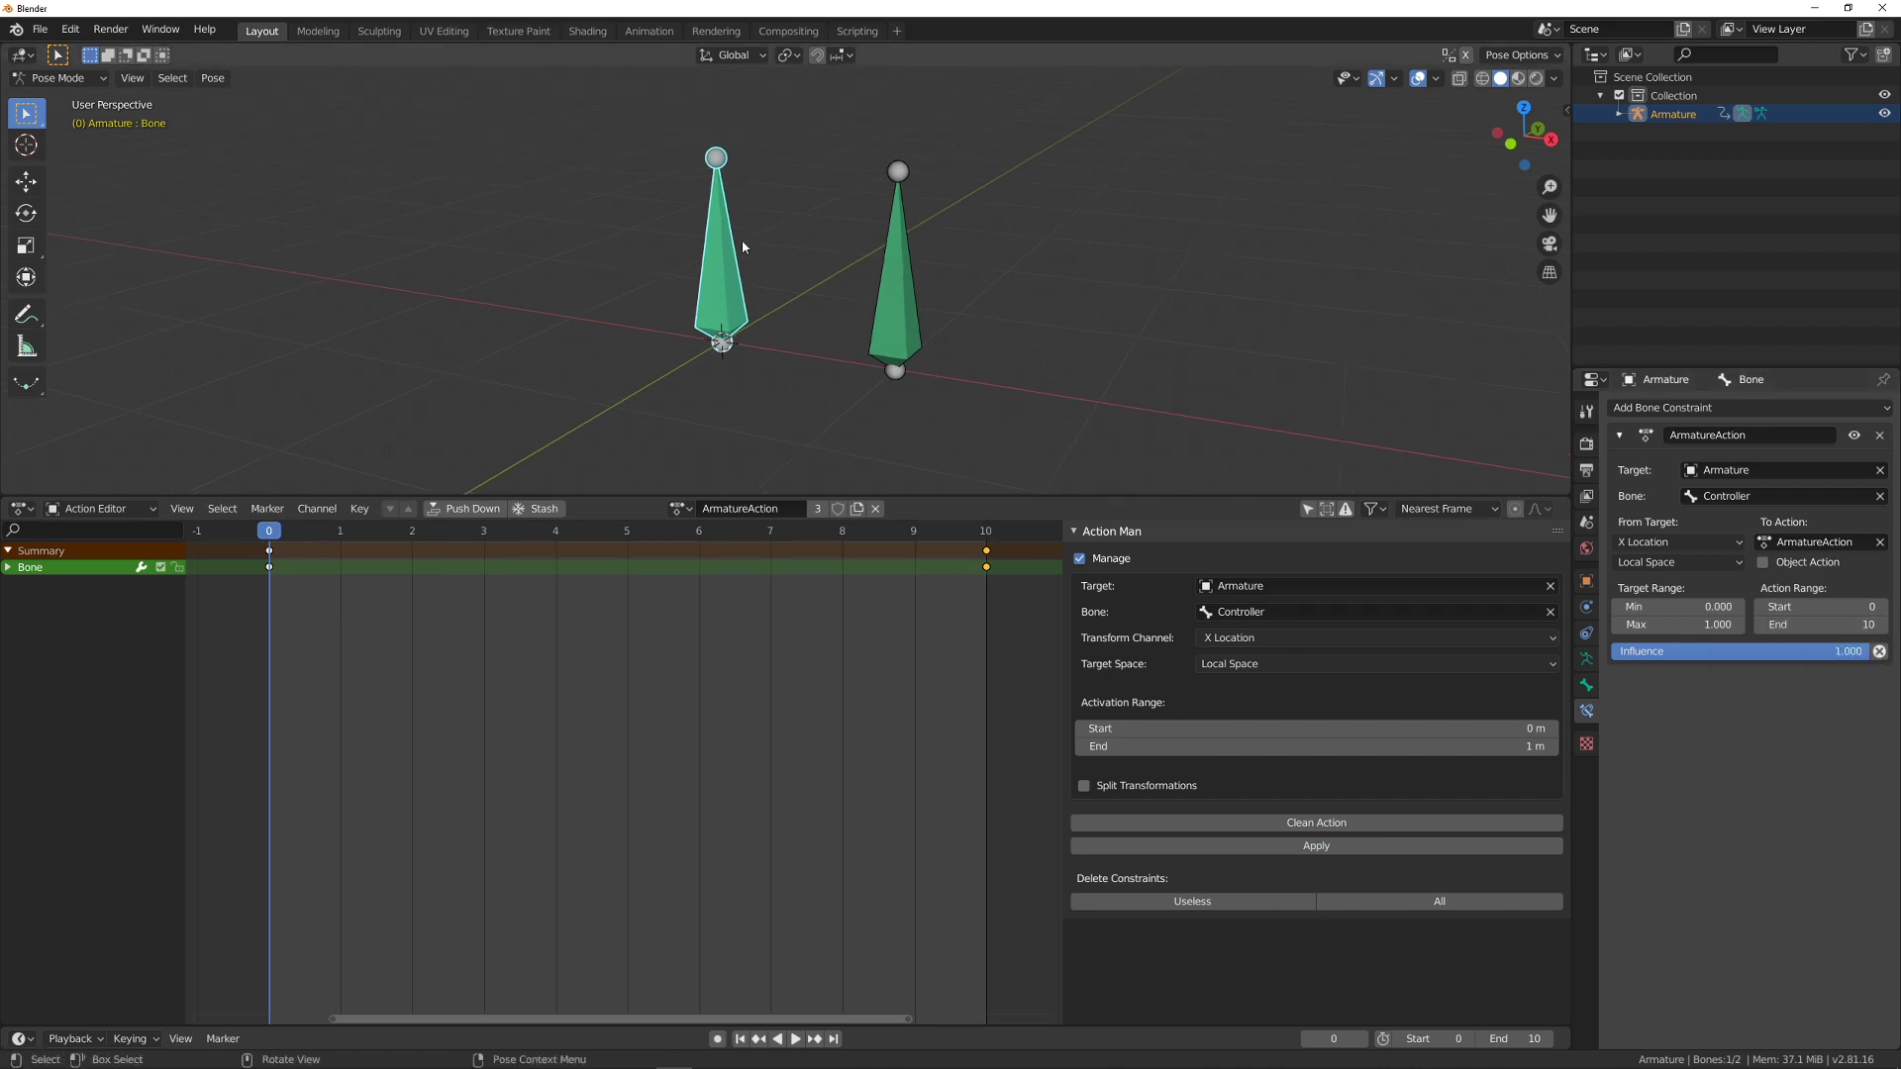
- Expand the Bone channel group and highlight the Z Location, W Quaternion Rotation and X Quaternion Rotation channels
click(8, 567)
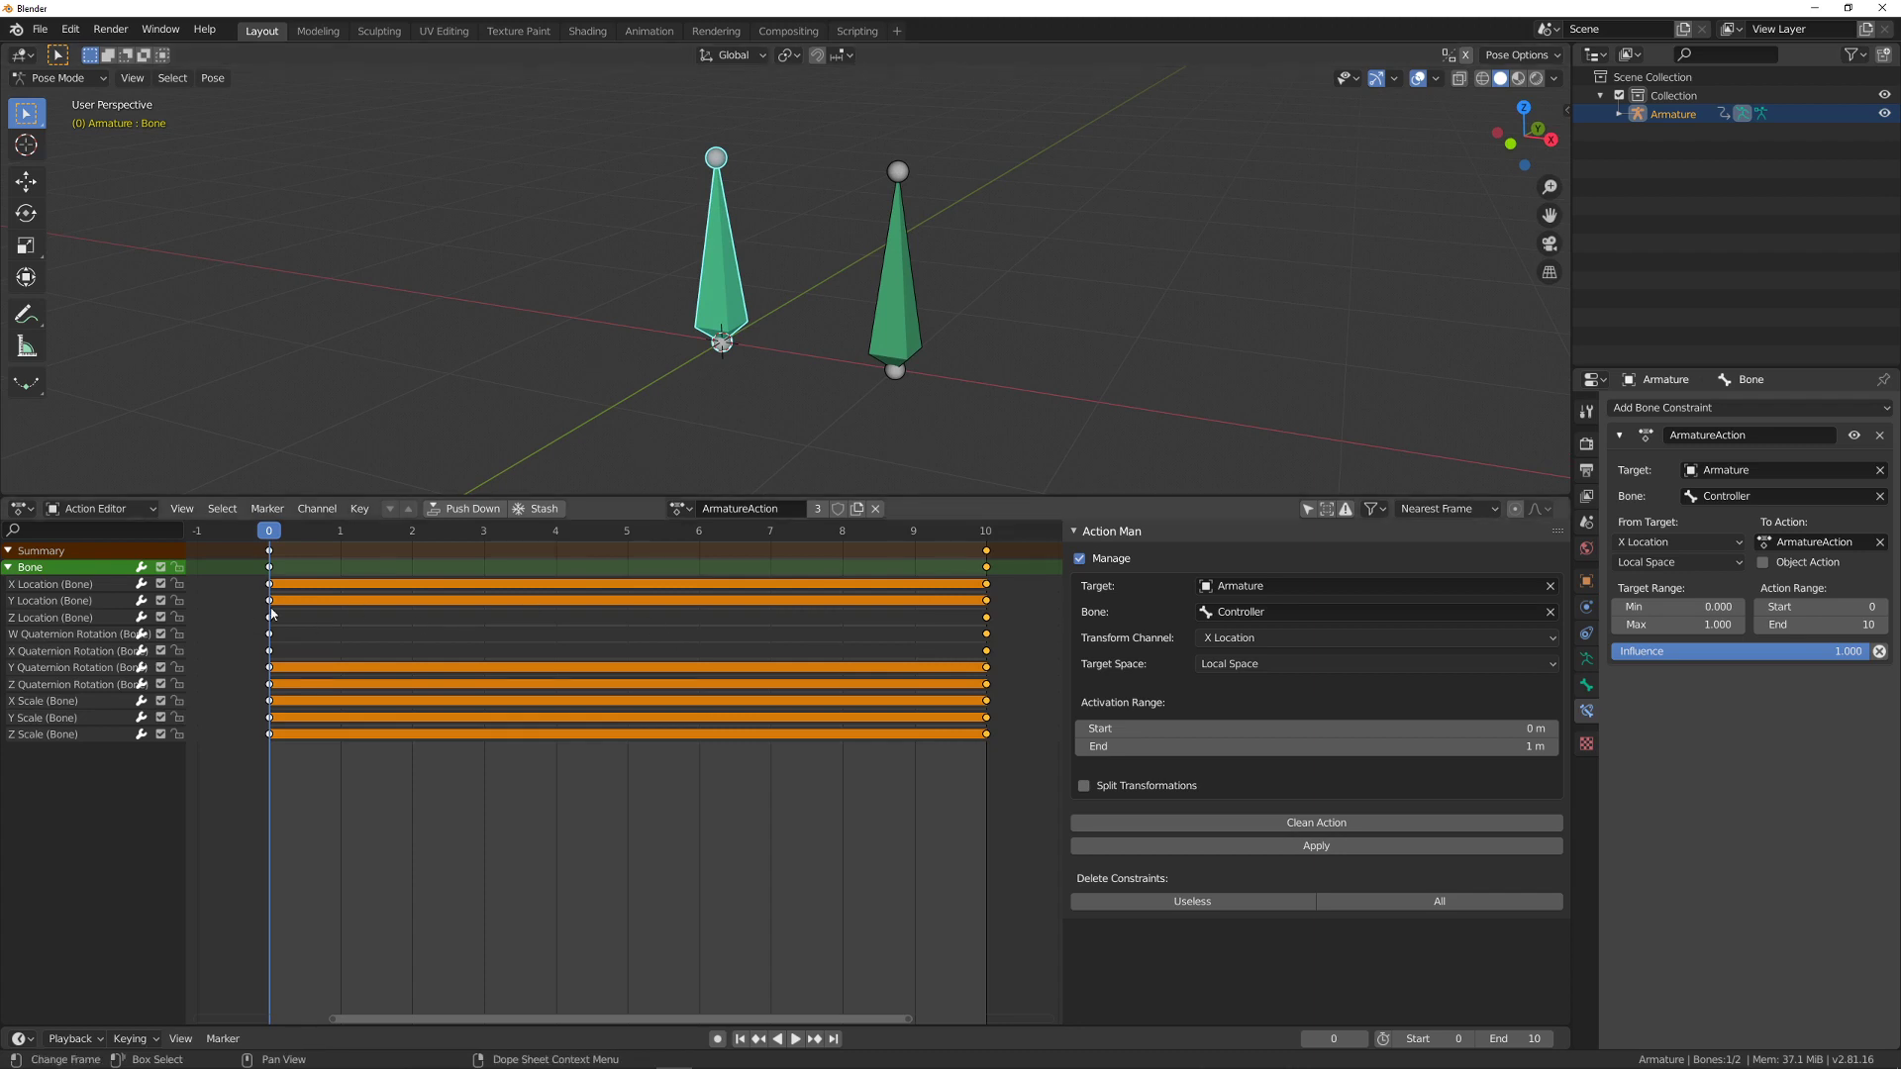
click(81, 617)
shift+click(81, 634)
shift+click(81, 651)
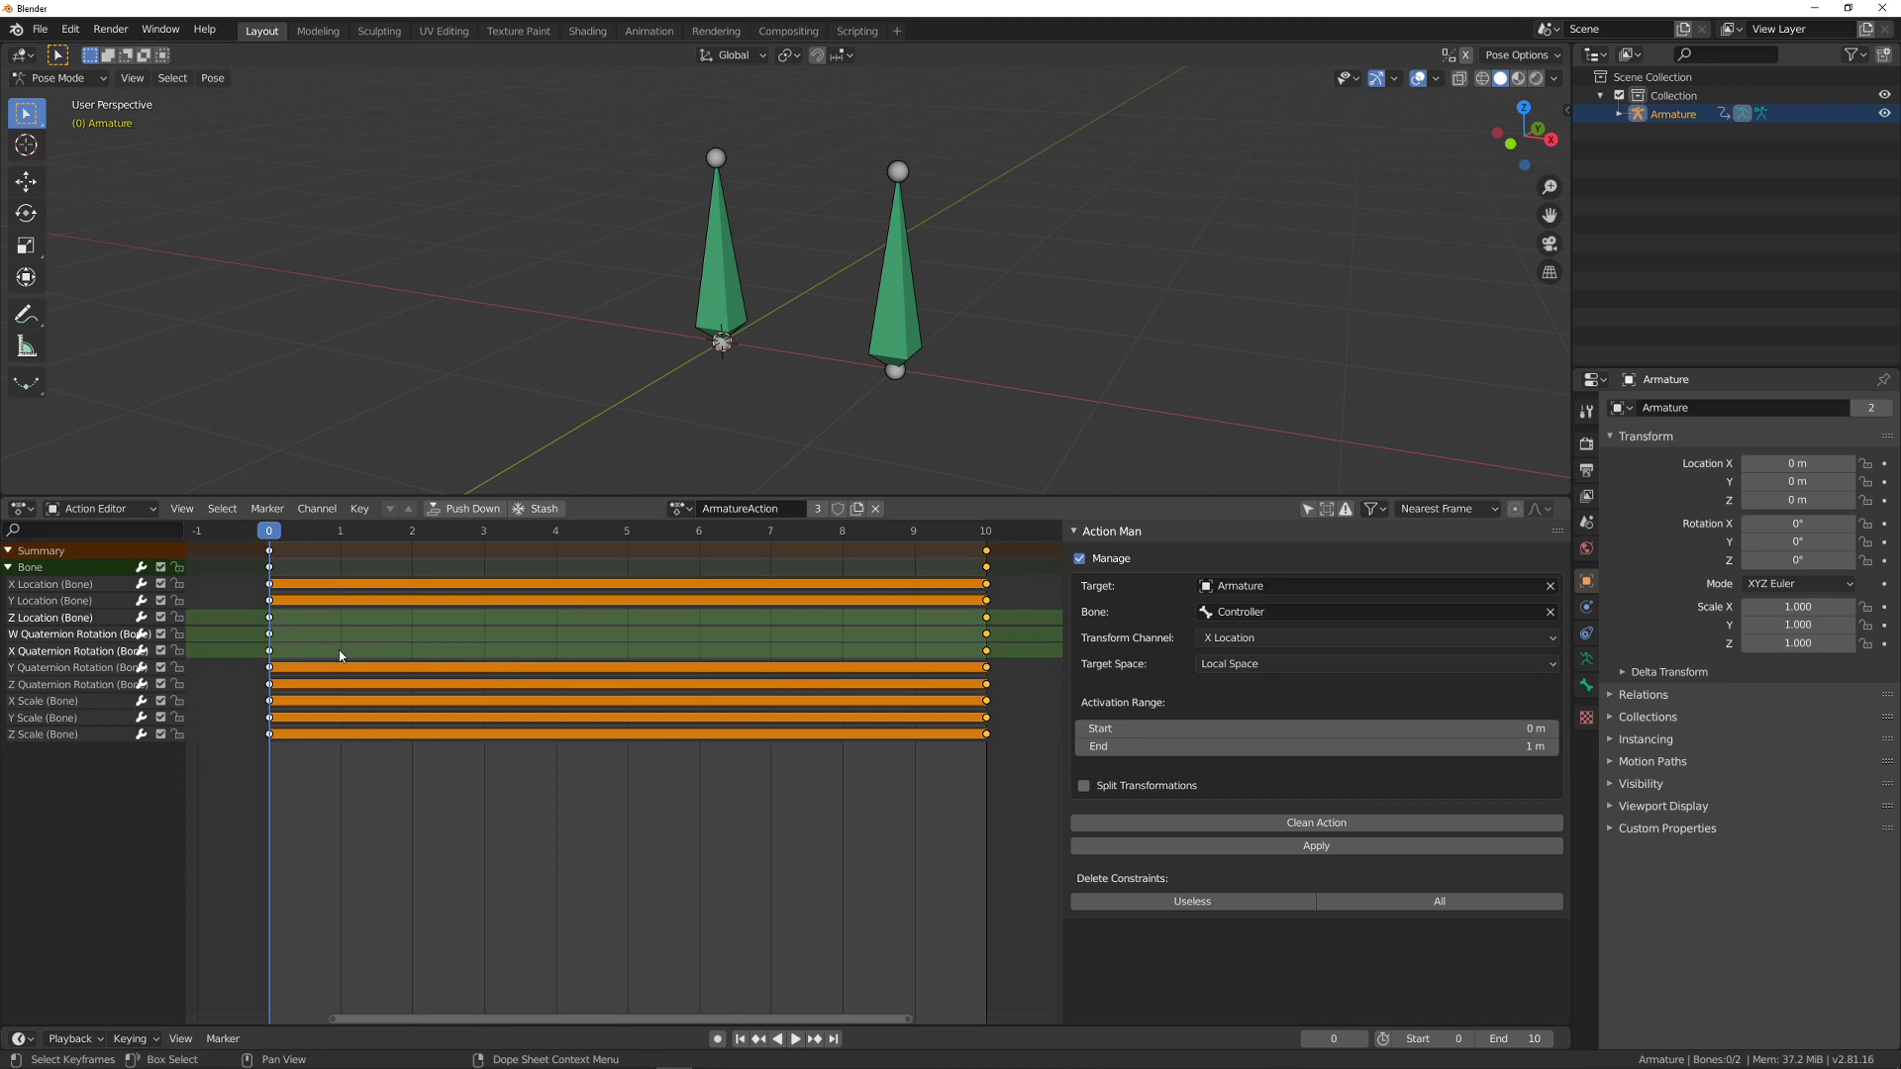
- Examine the first and last keyframes of the bone's channels to identify those without any change
click(411, 590)
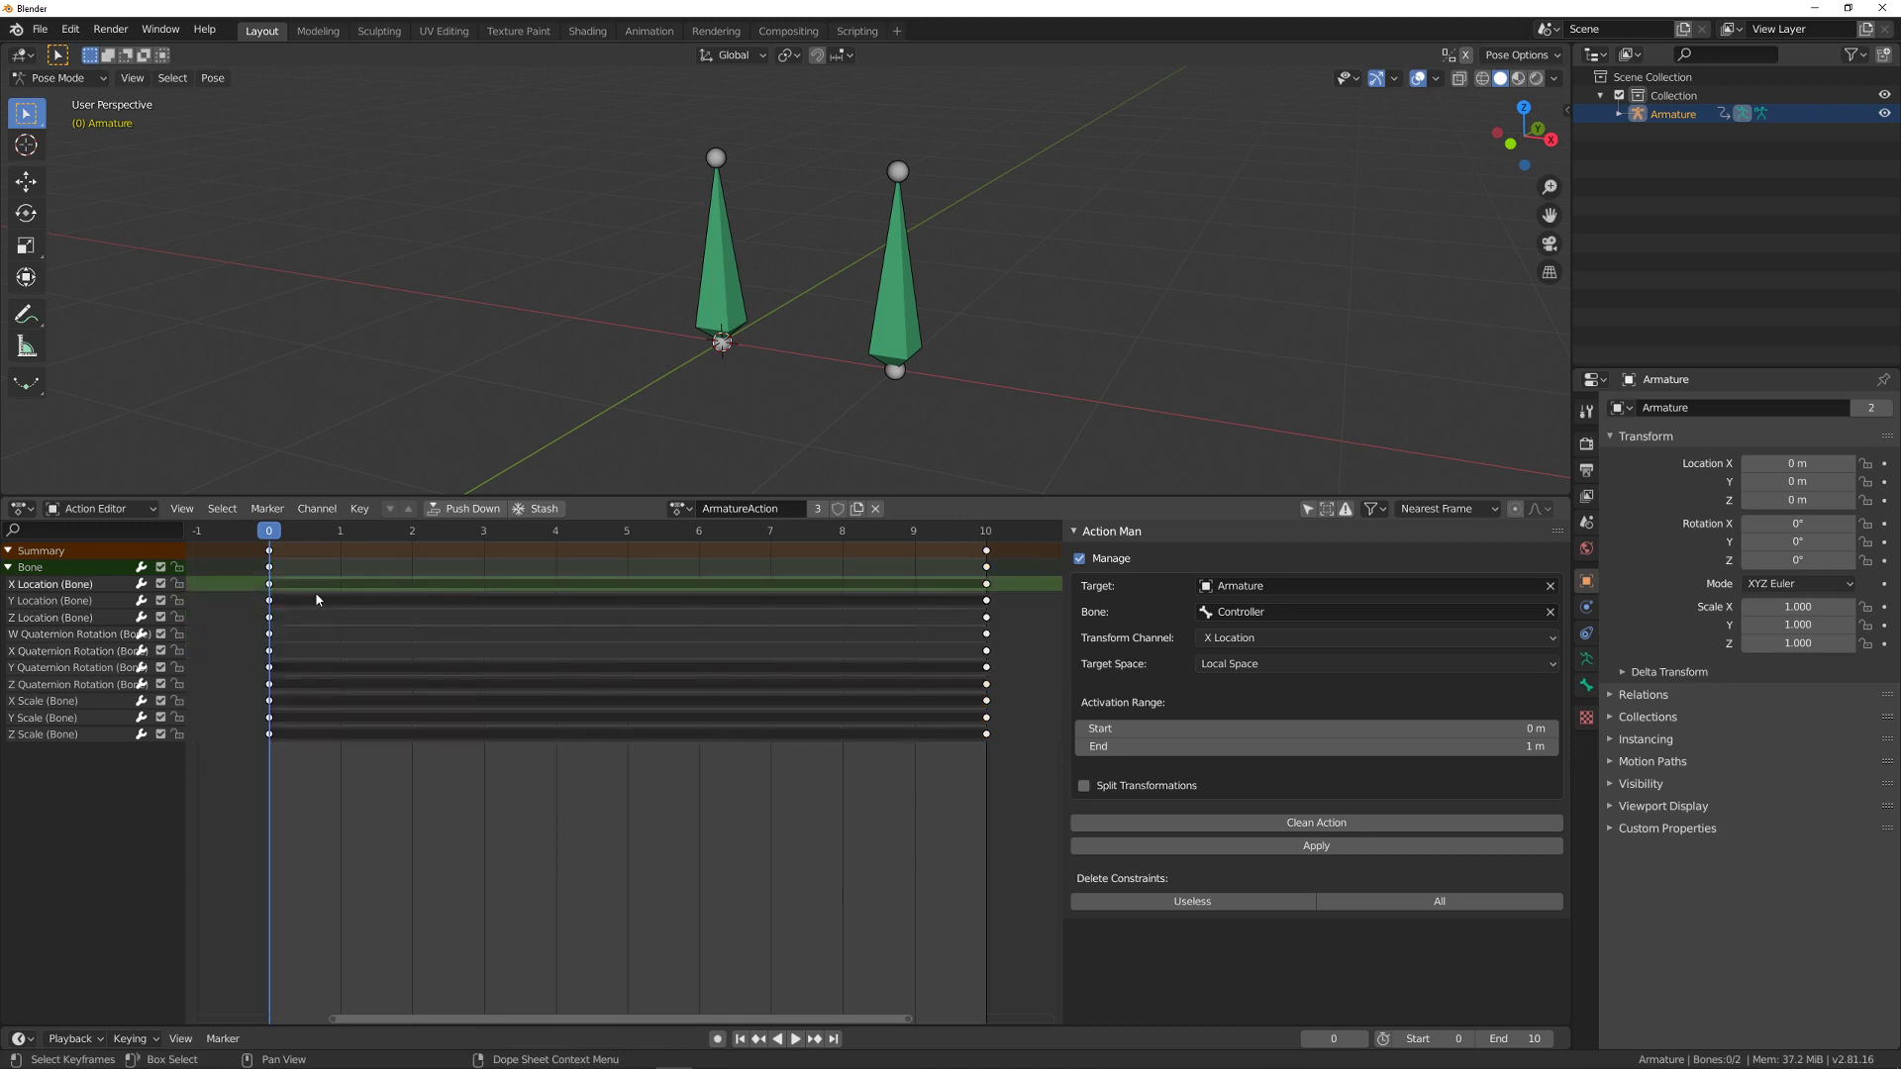
click(271, 584)
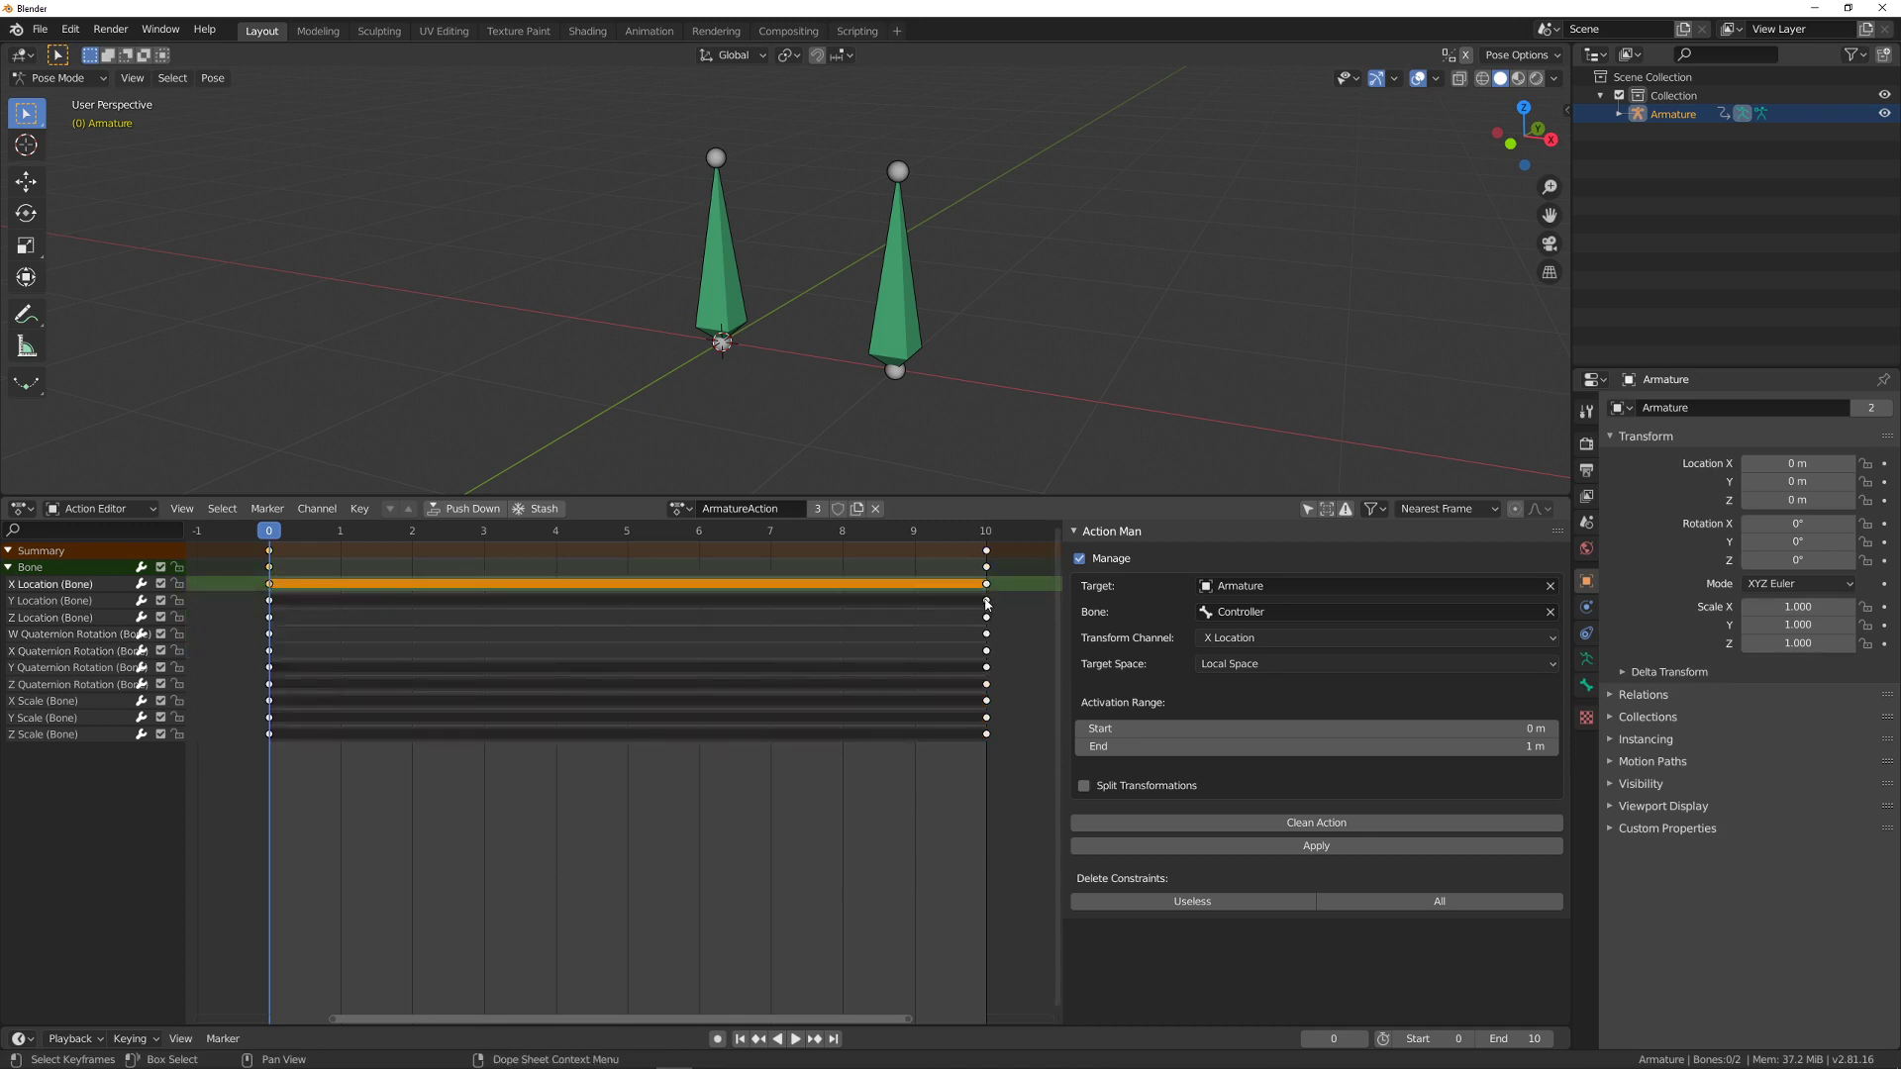
double_click(986, 601)
drag(380, 822, 436, 675)
drag(552, 775, 551, 664)
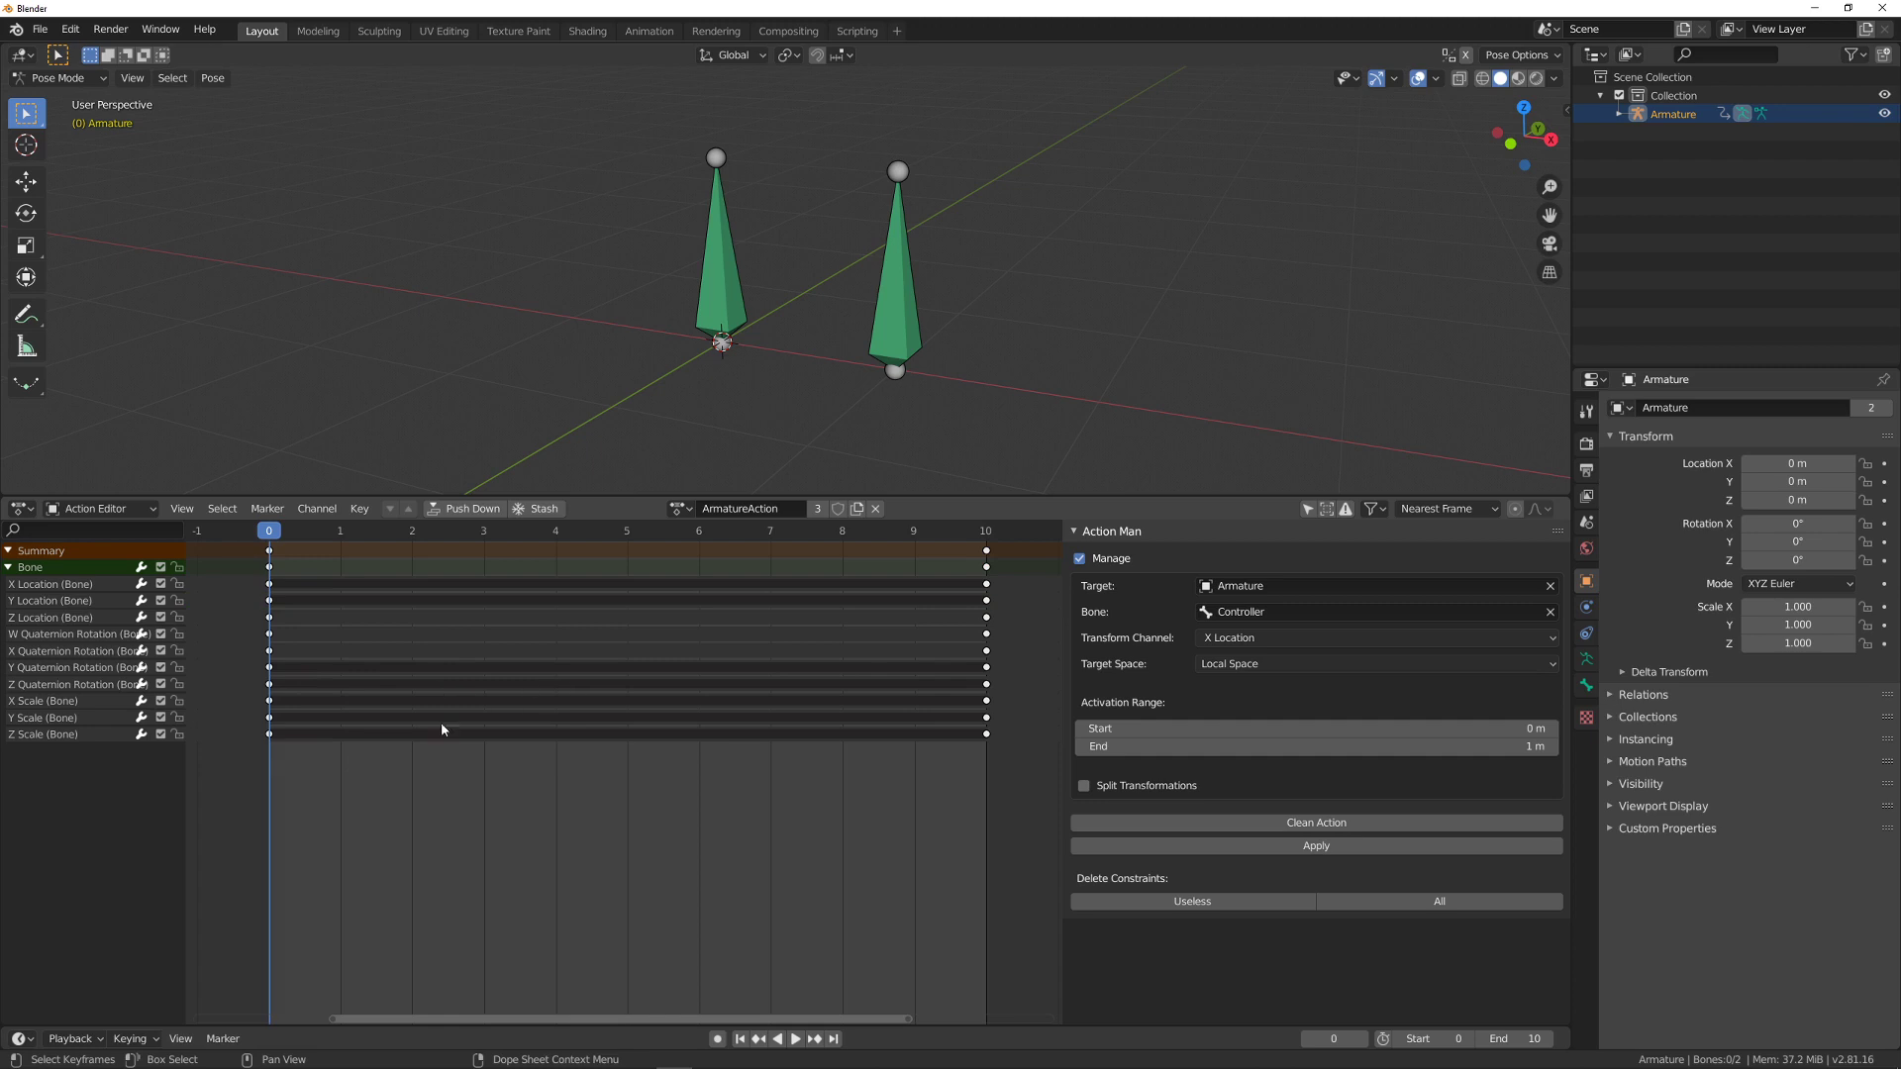
key(a)
drag(947, 808, 145, 519)
drag(1012, 869, 381, 557)
click(798, 820)
key(a)
click(666, 778)
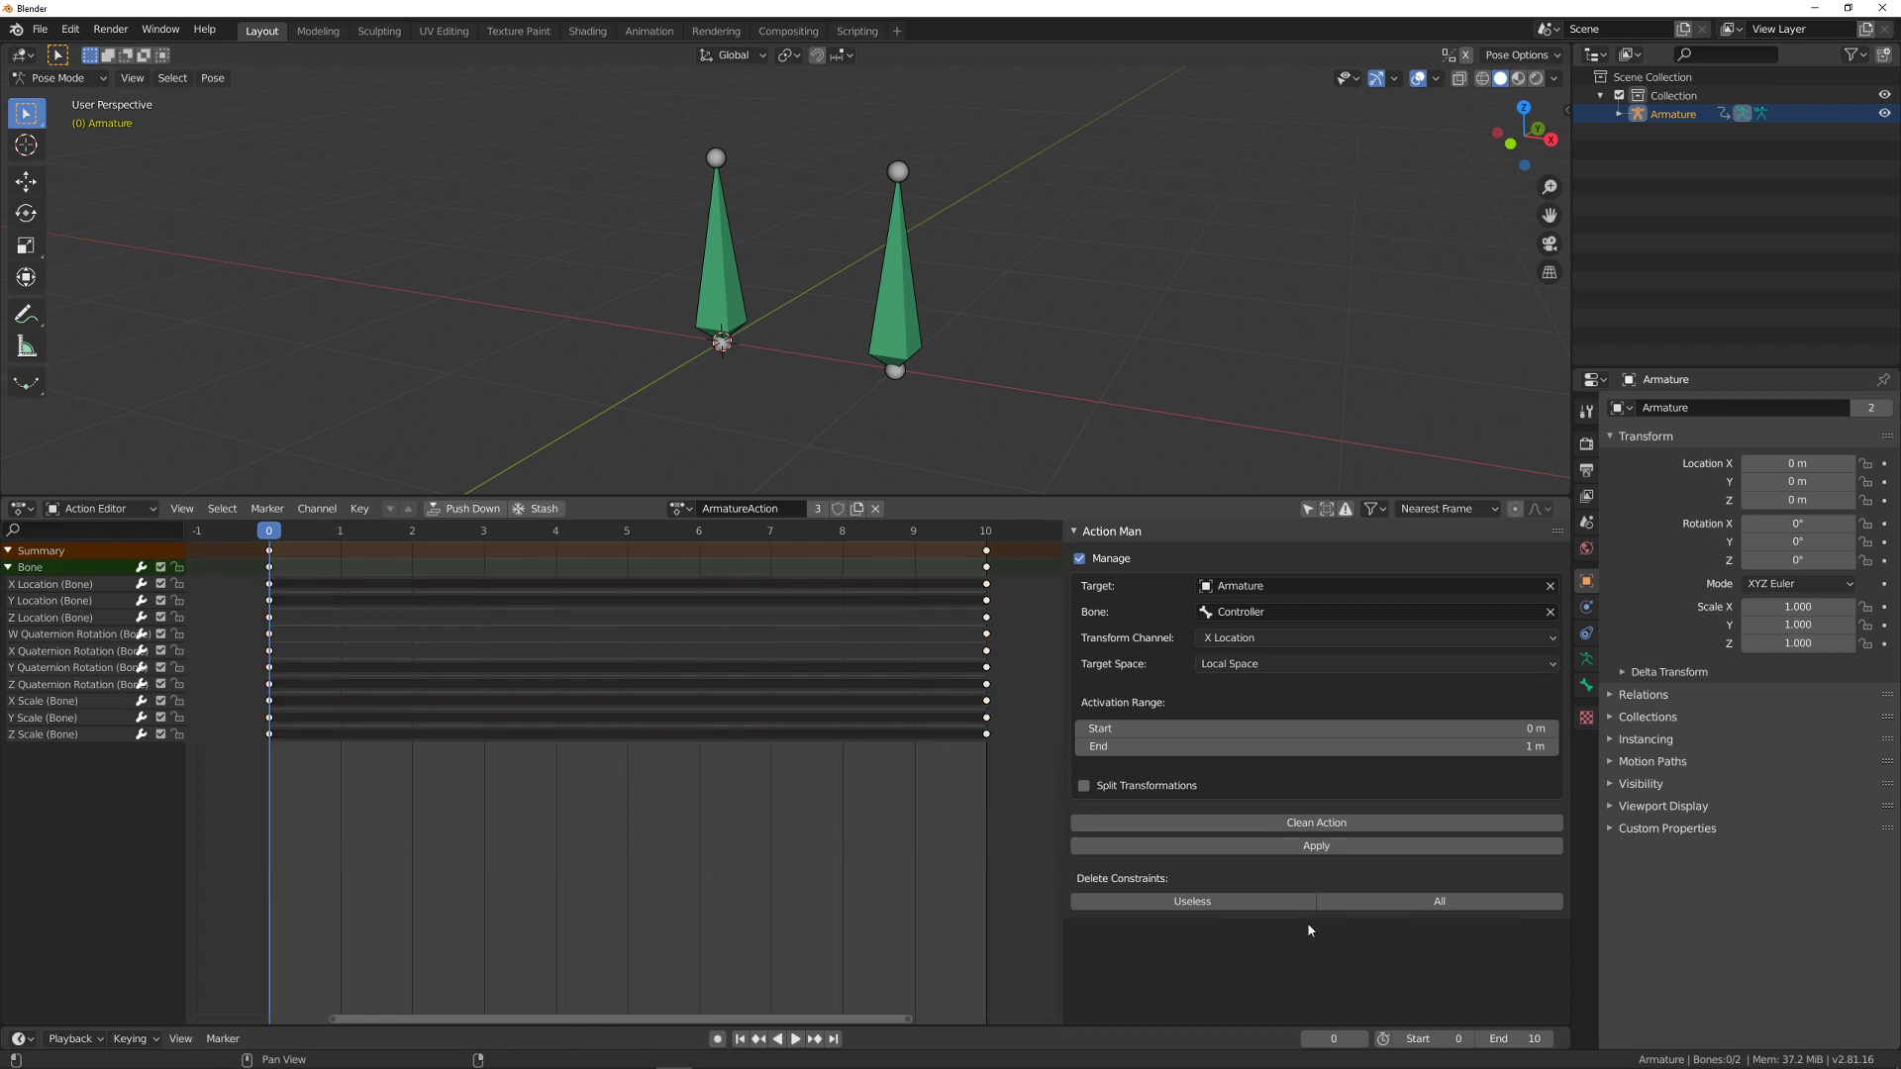
- Try Clean Action on the bone's action, and undo it
click(1313, 823)
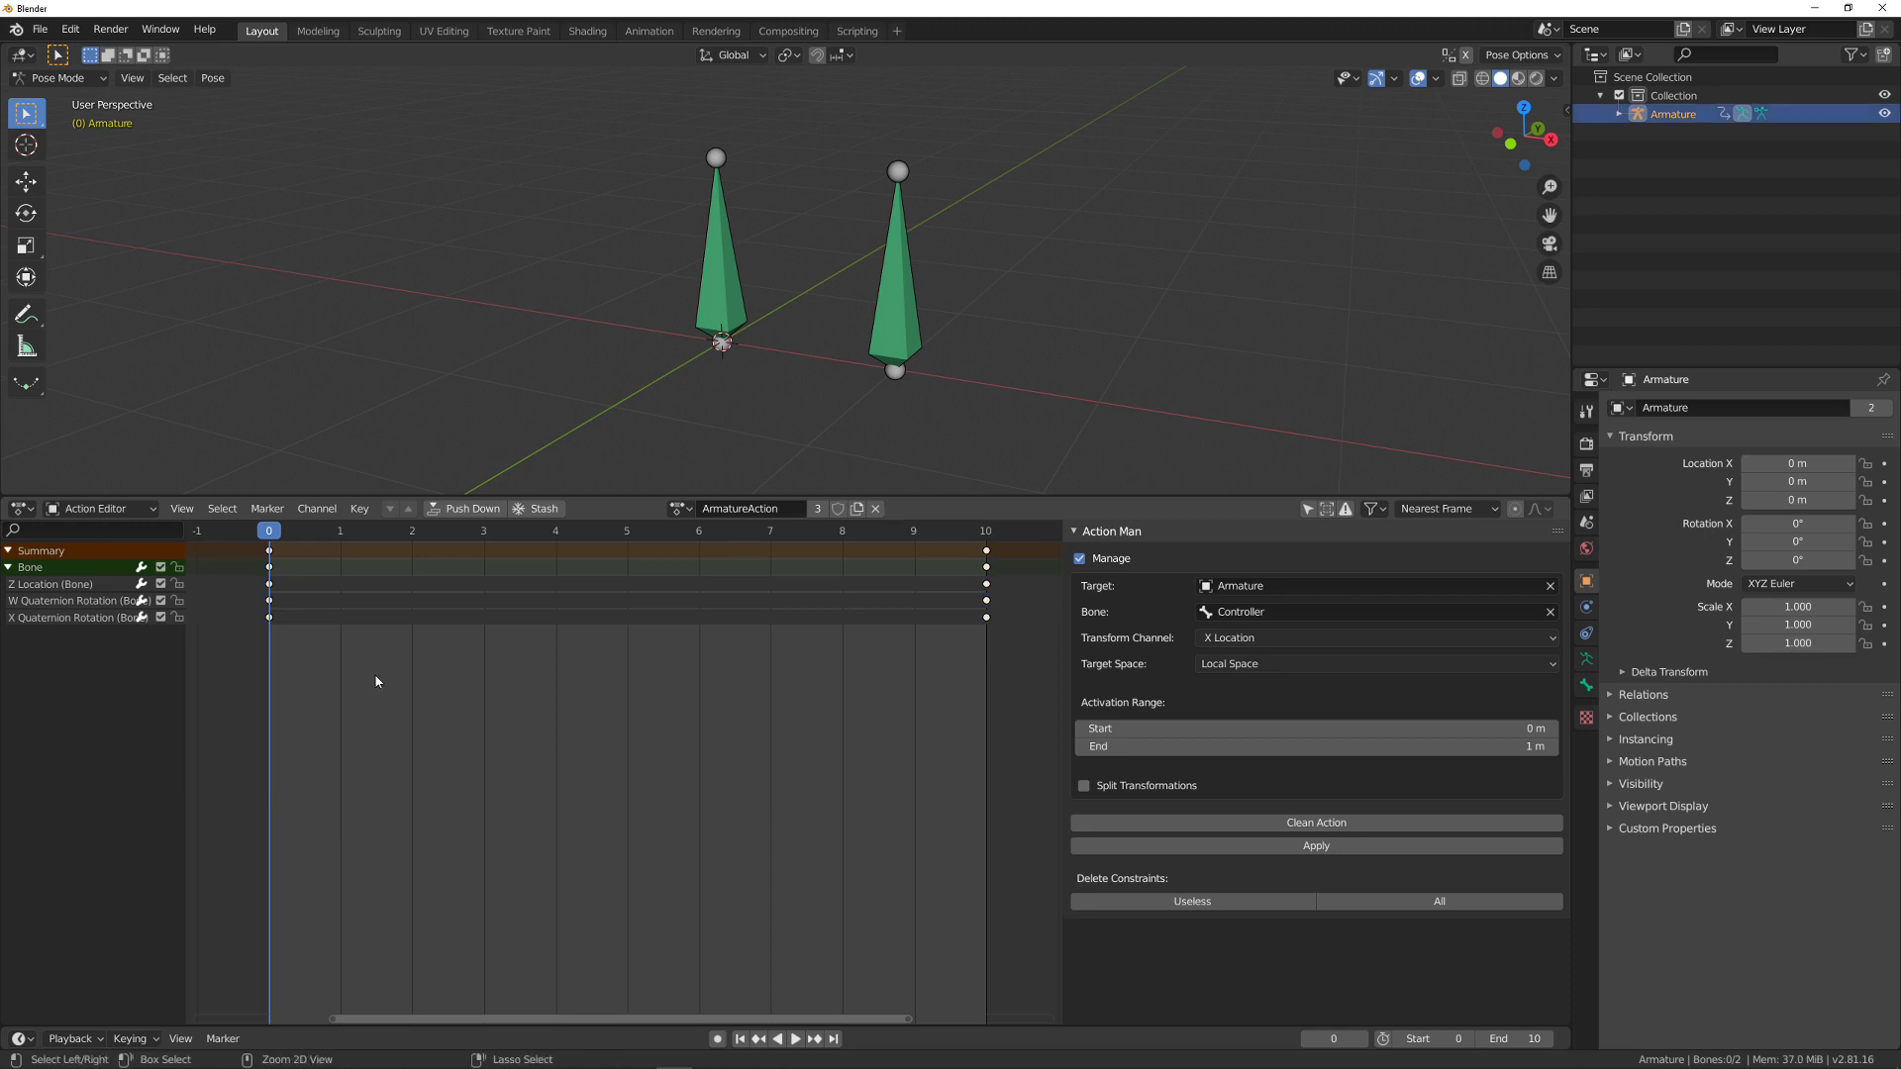
key(ctrl+z)
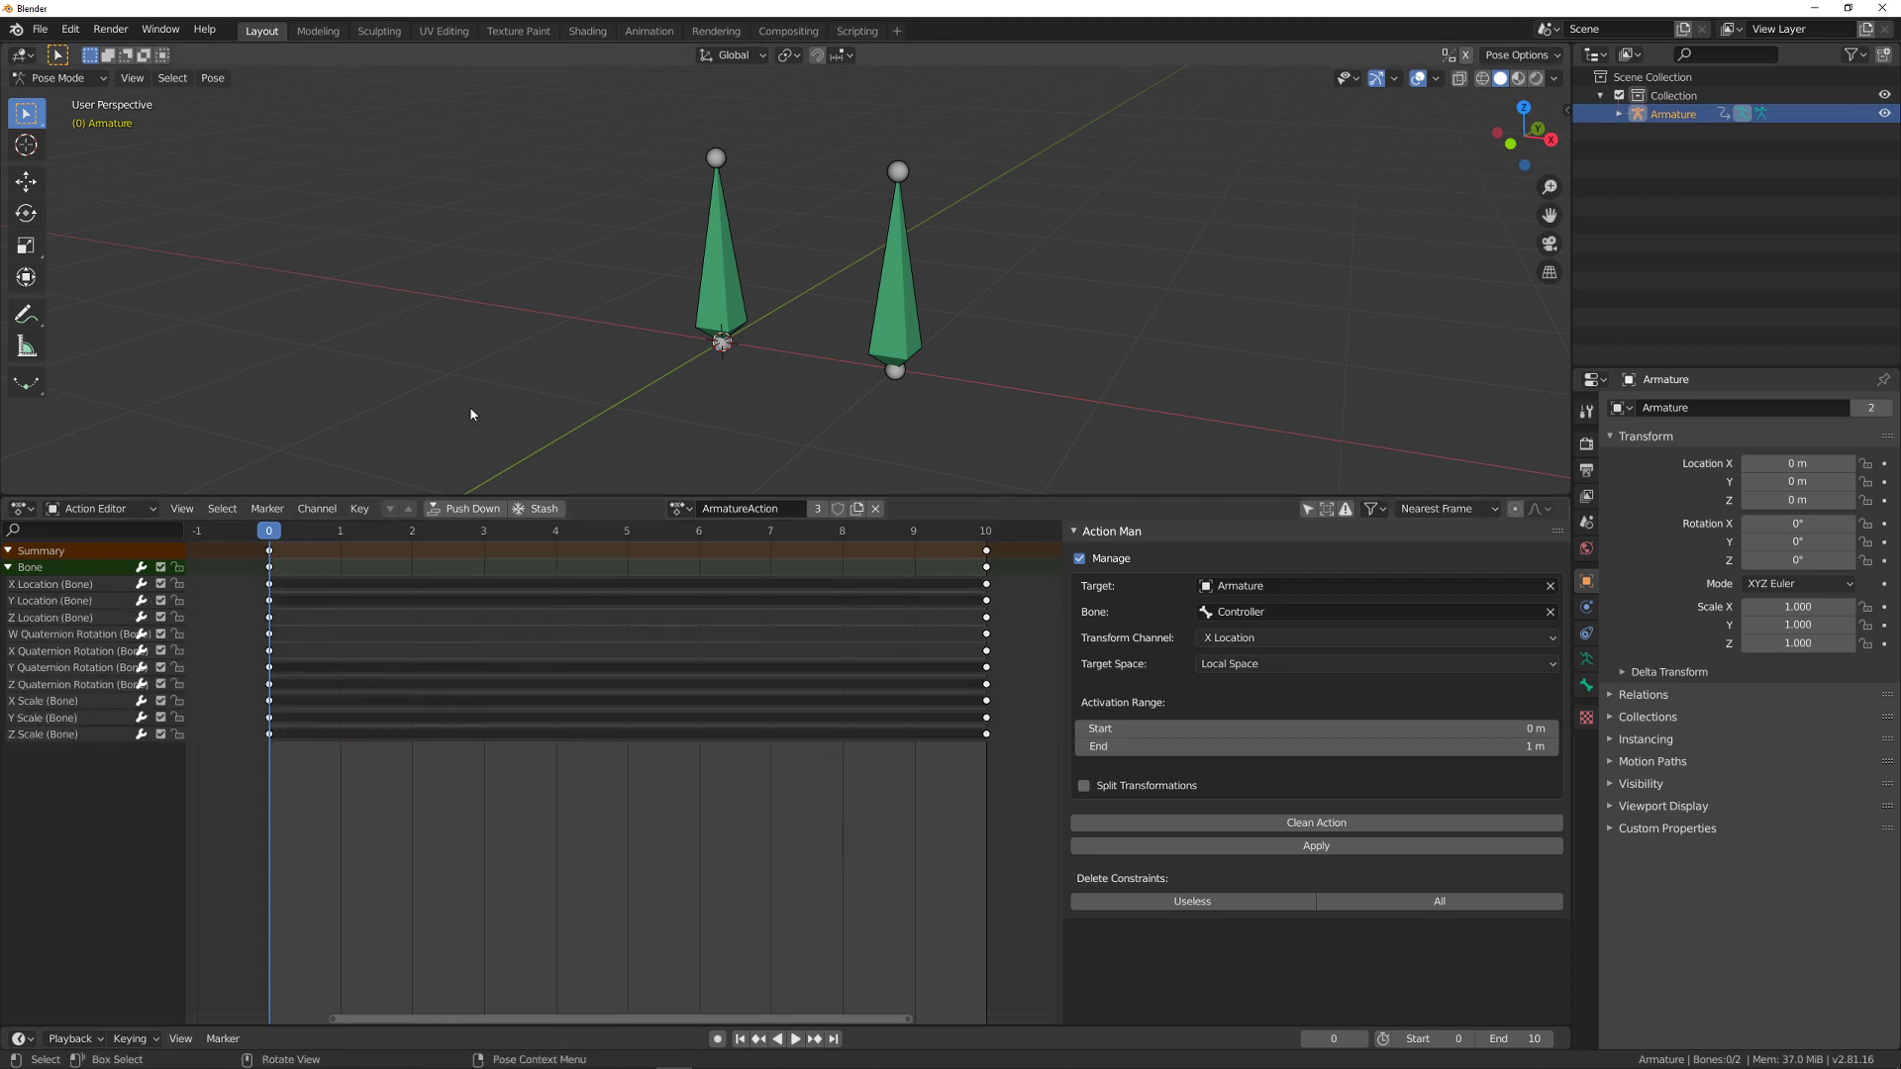
- Select the bone's Z Quaternion Rotation channel in the action
click(71, 685)
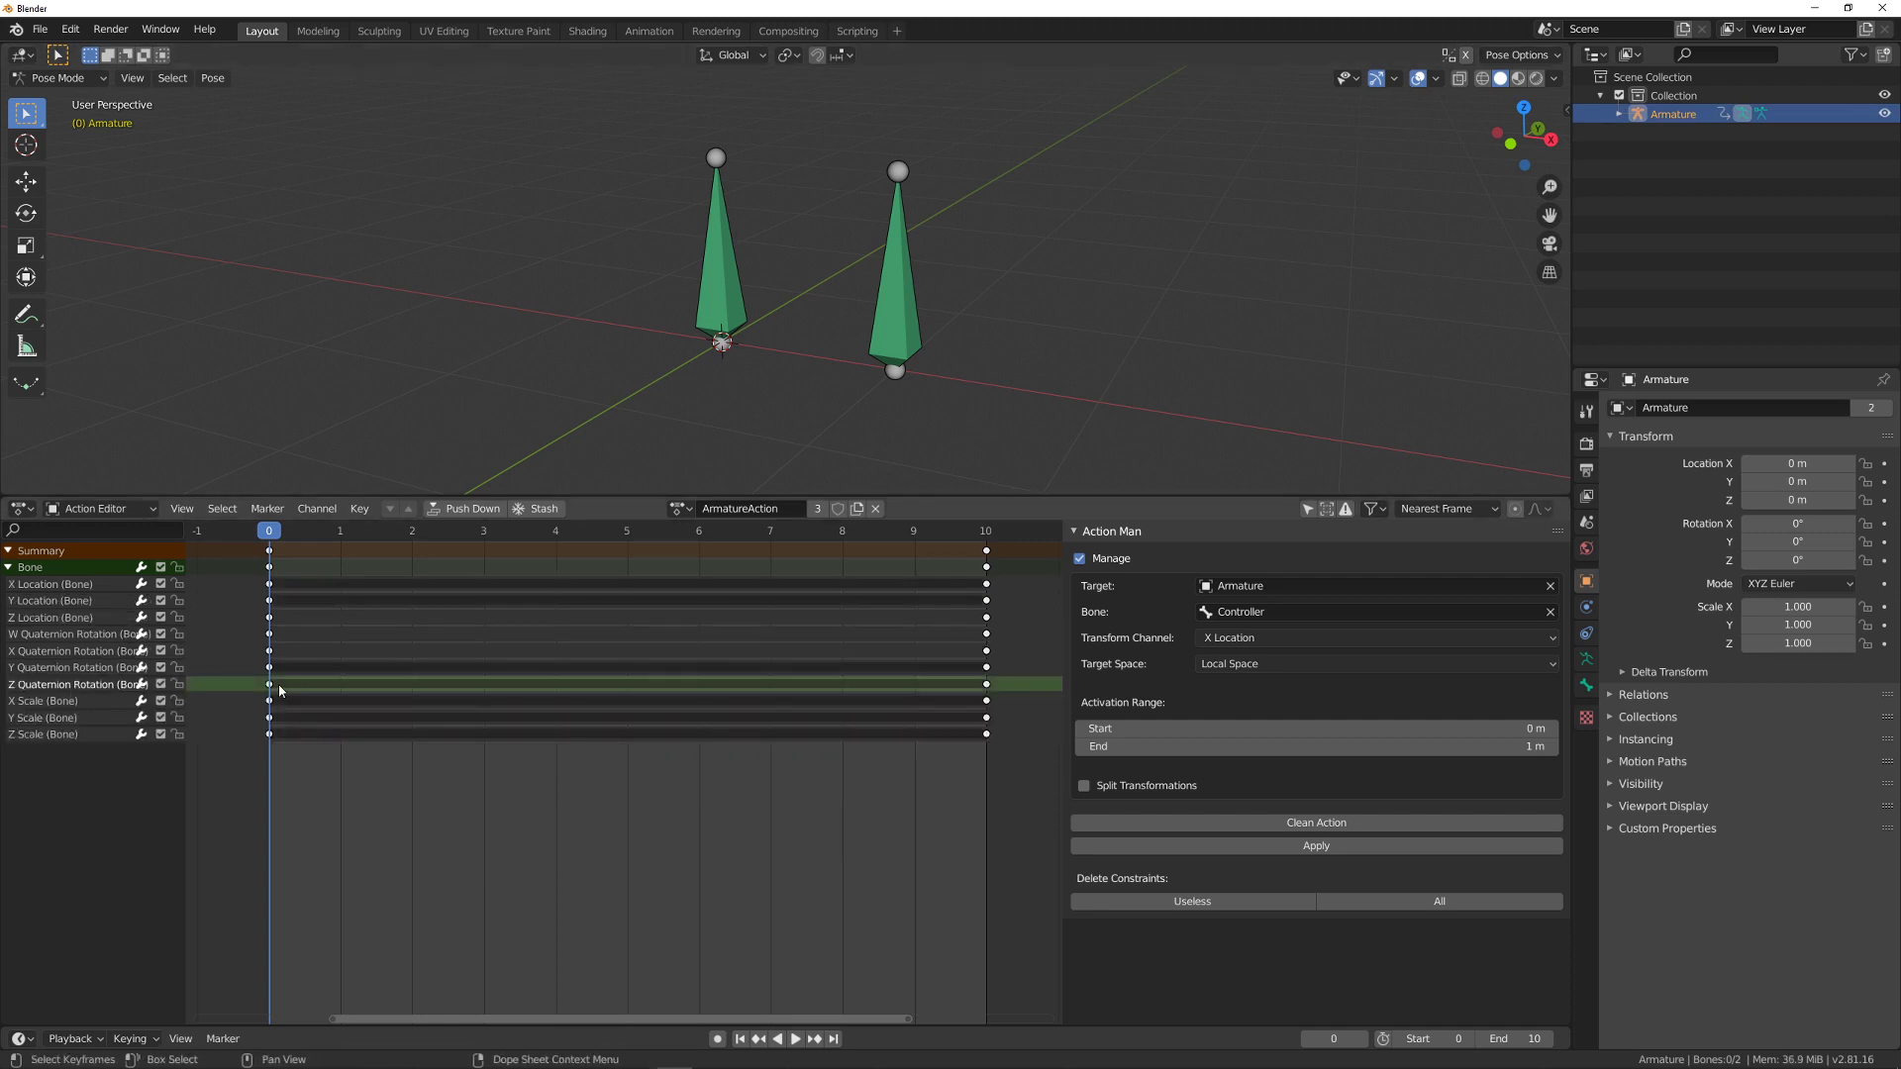
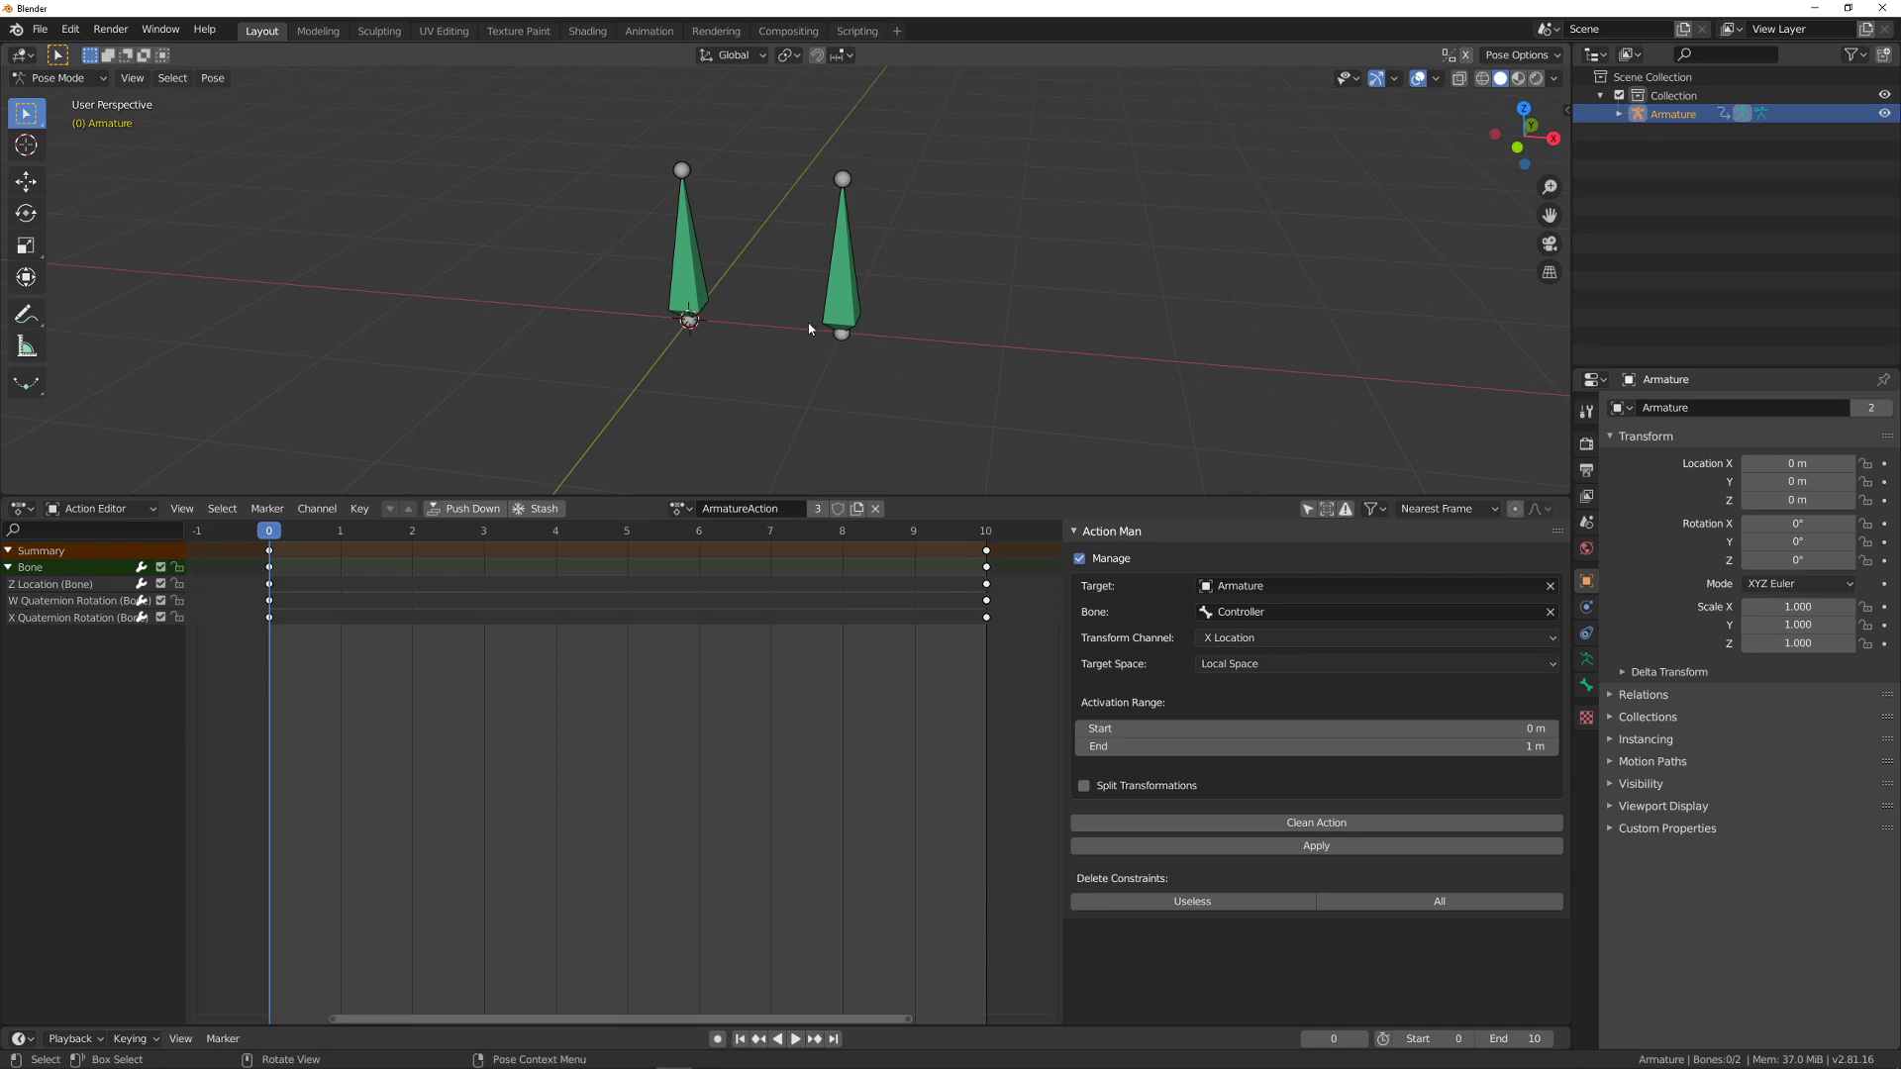
- Move the Controller bone along X to test how it drives the animated bone
click(824, 346)
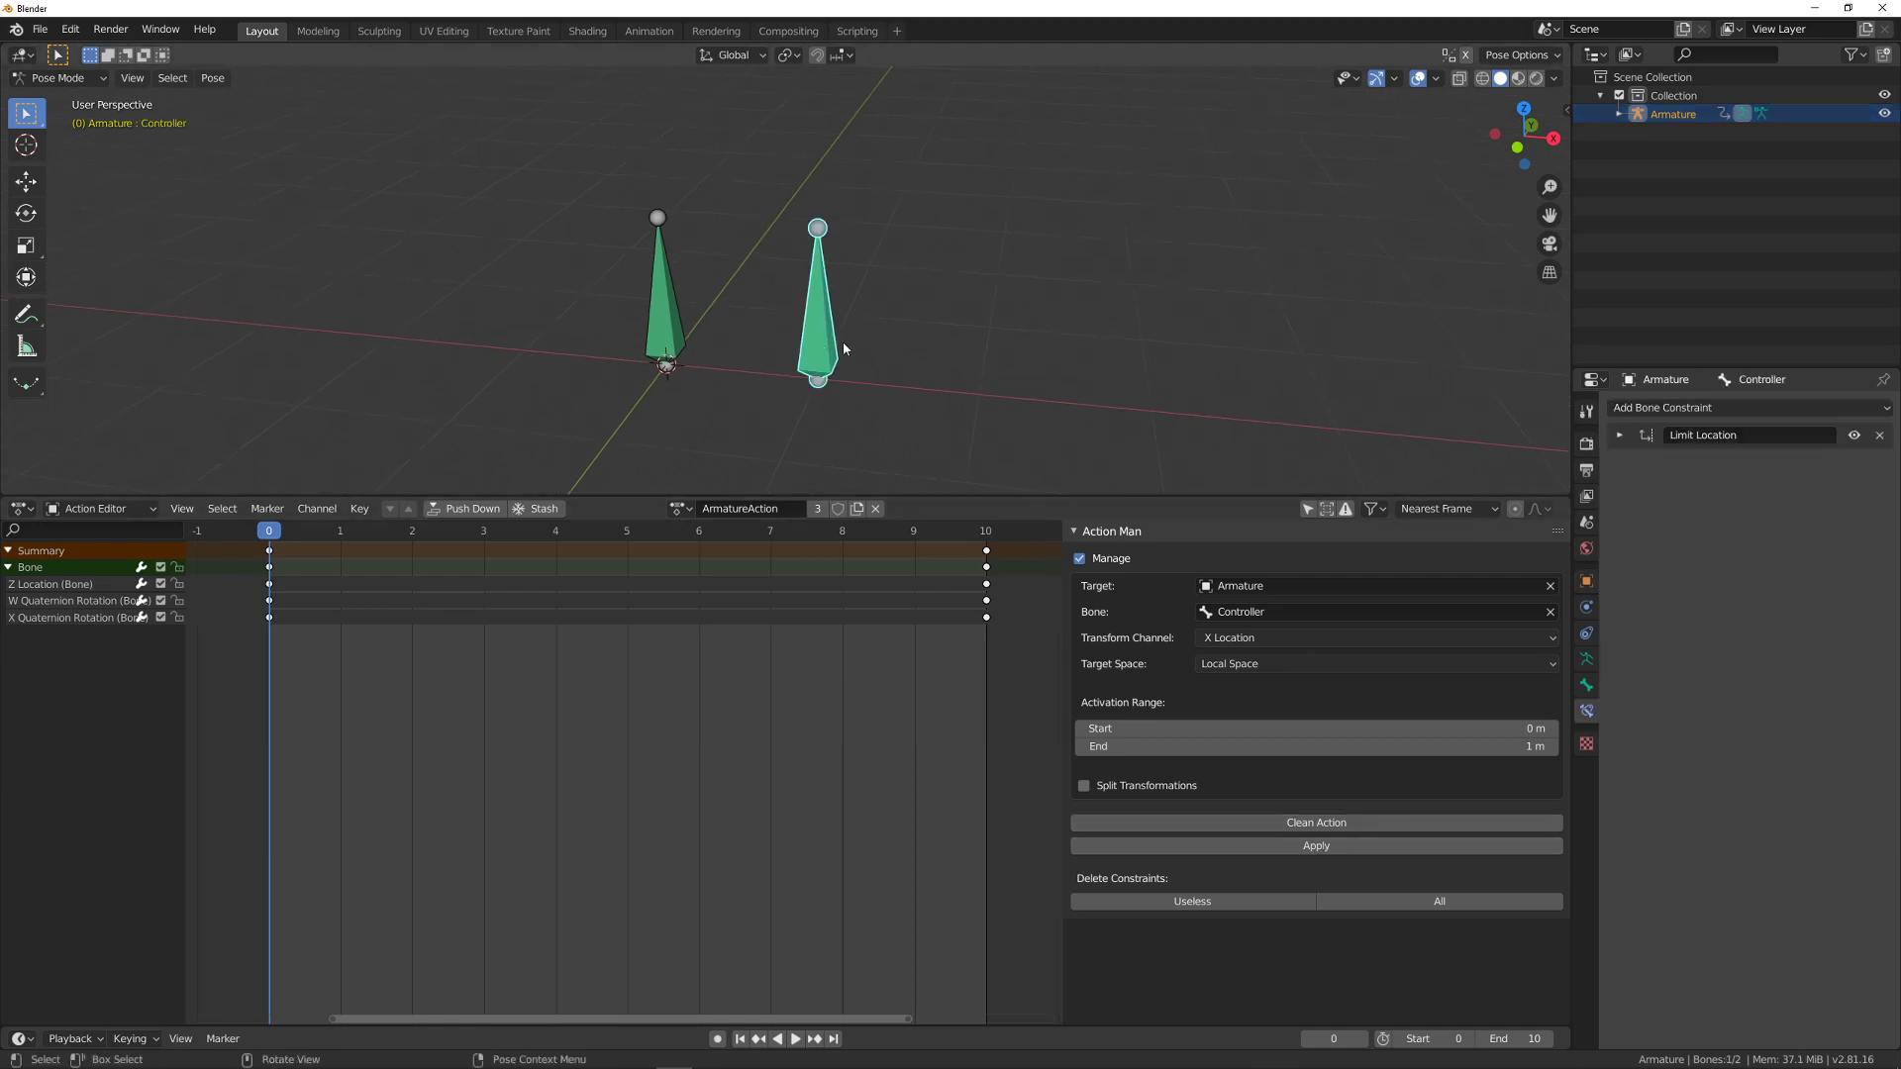
key(g)
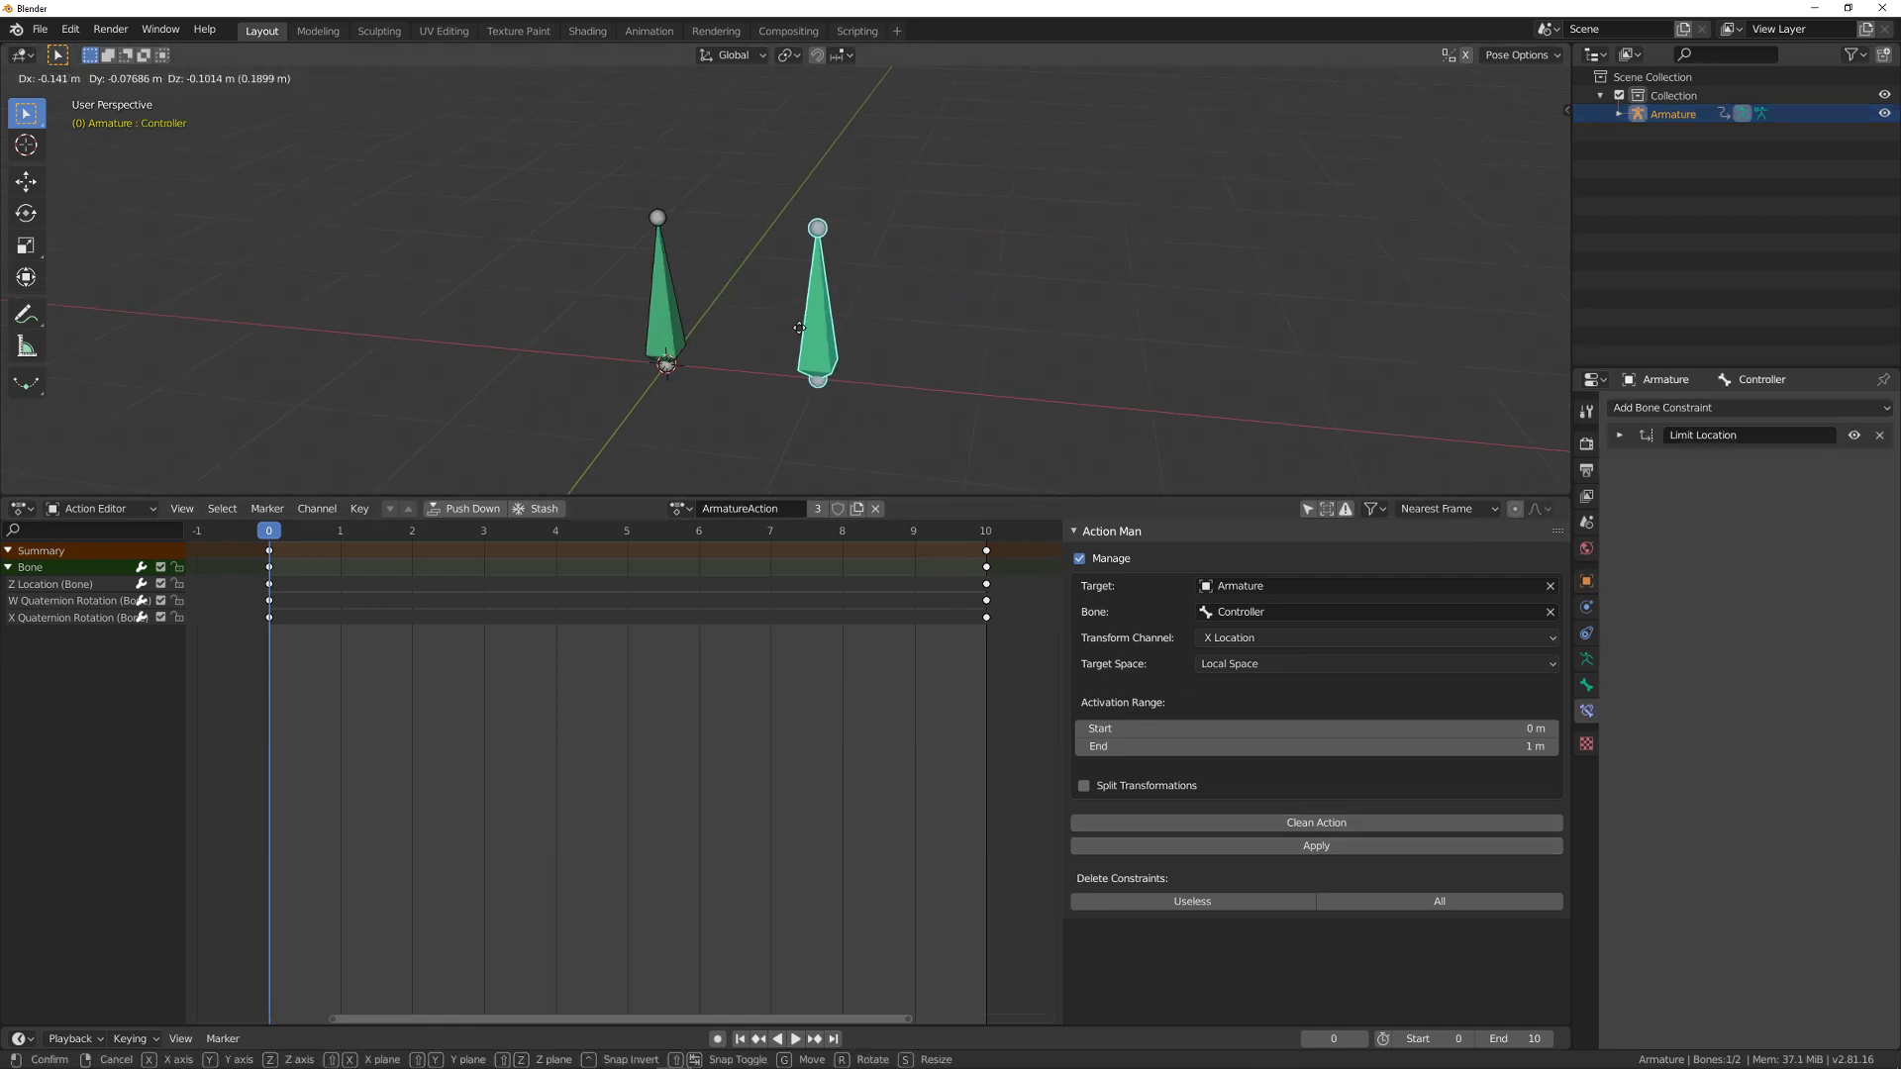
click(1090, 368)
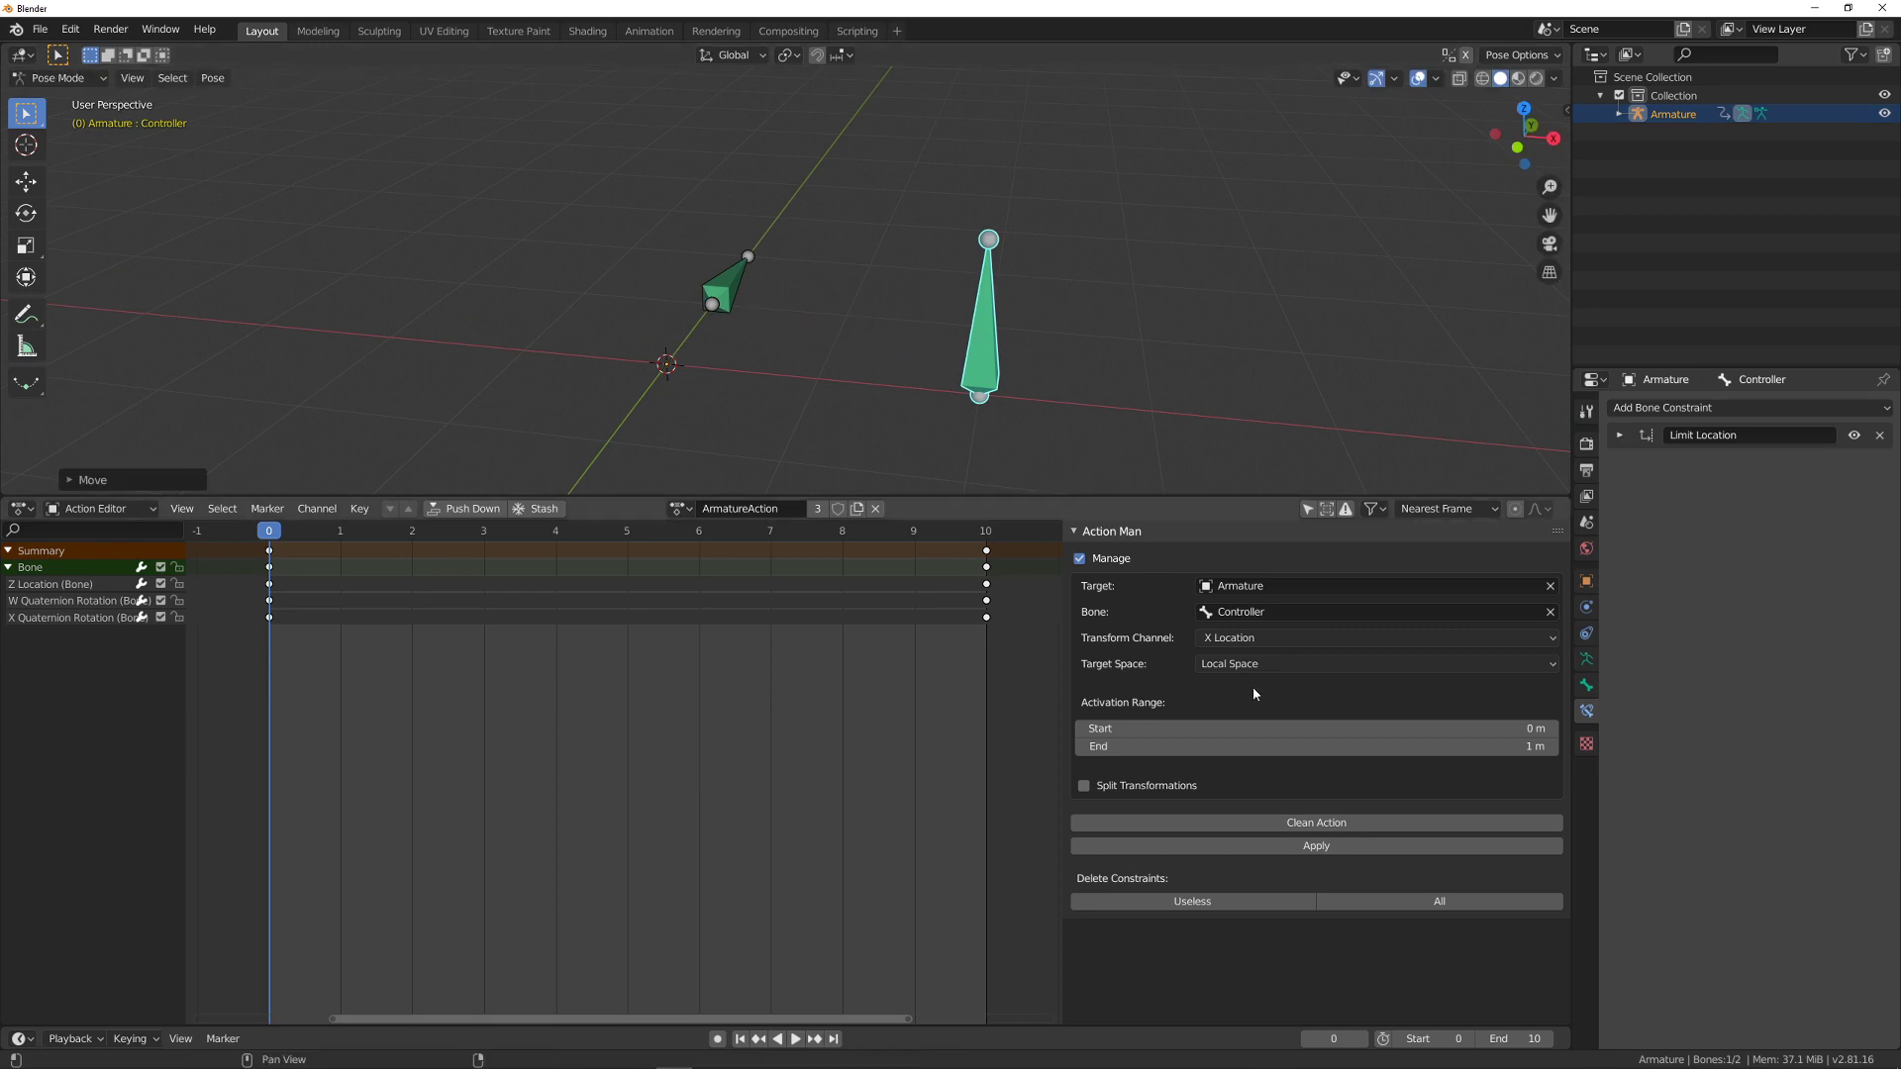
- Check that the Action Man settings and the animated bone's action constraint both use Controller as the driving bone
click(1275, 614)
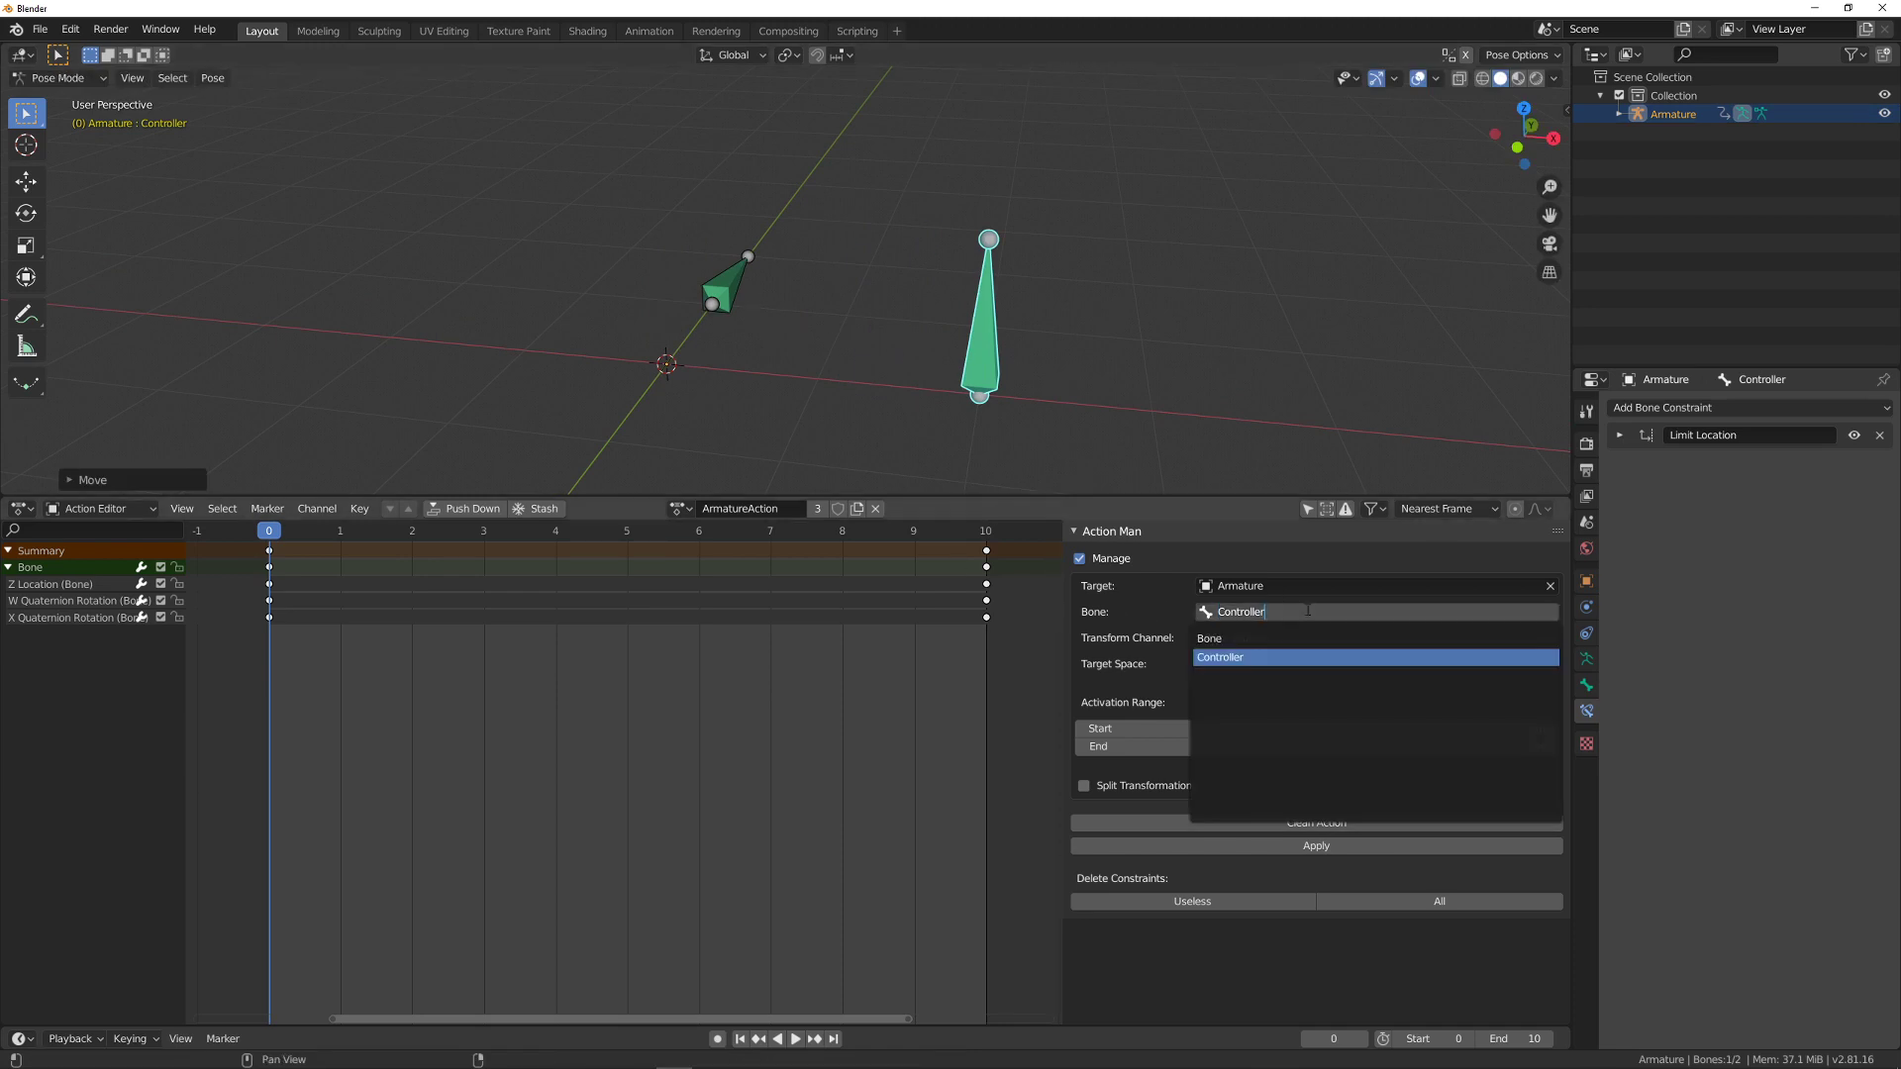
key(Return)
click(717, 277)
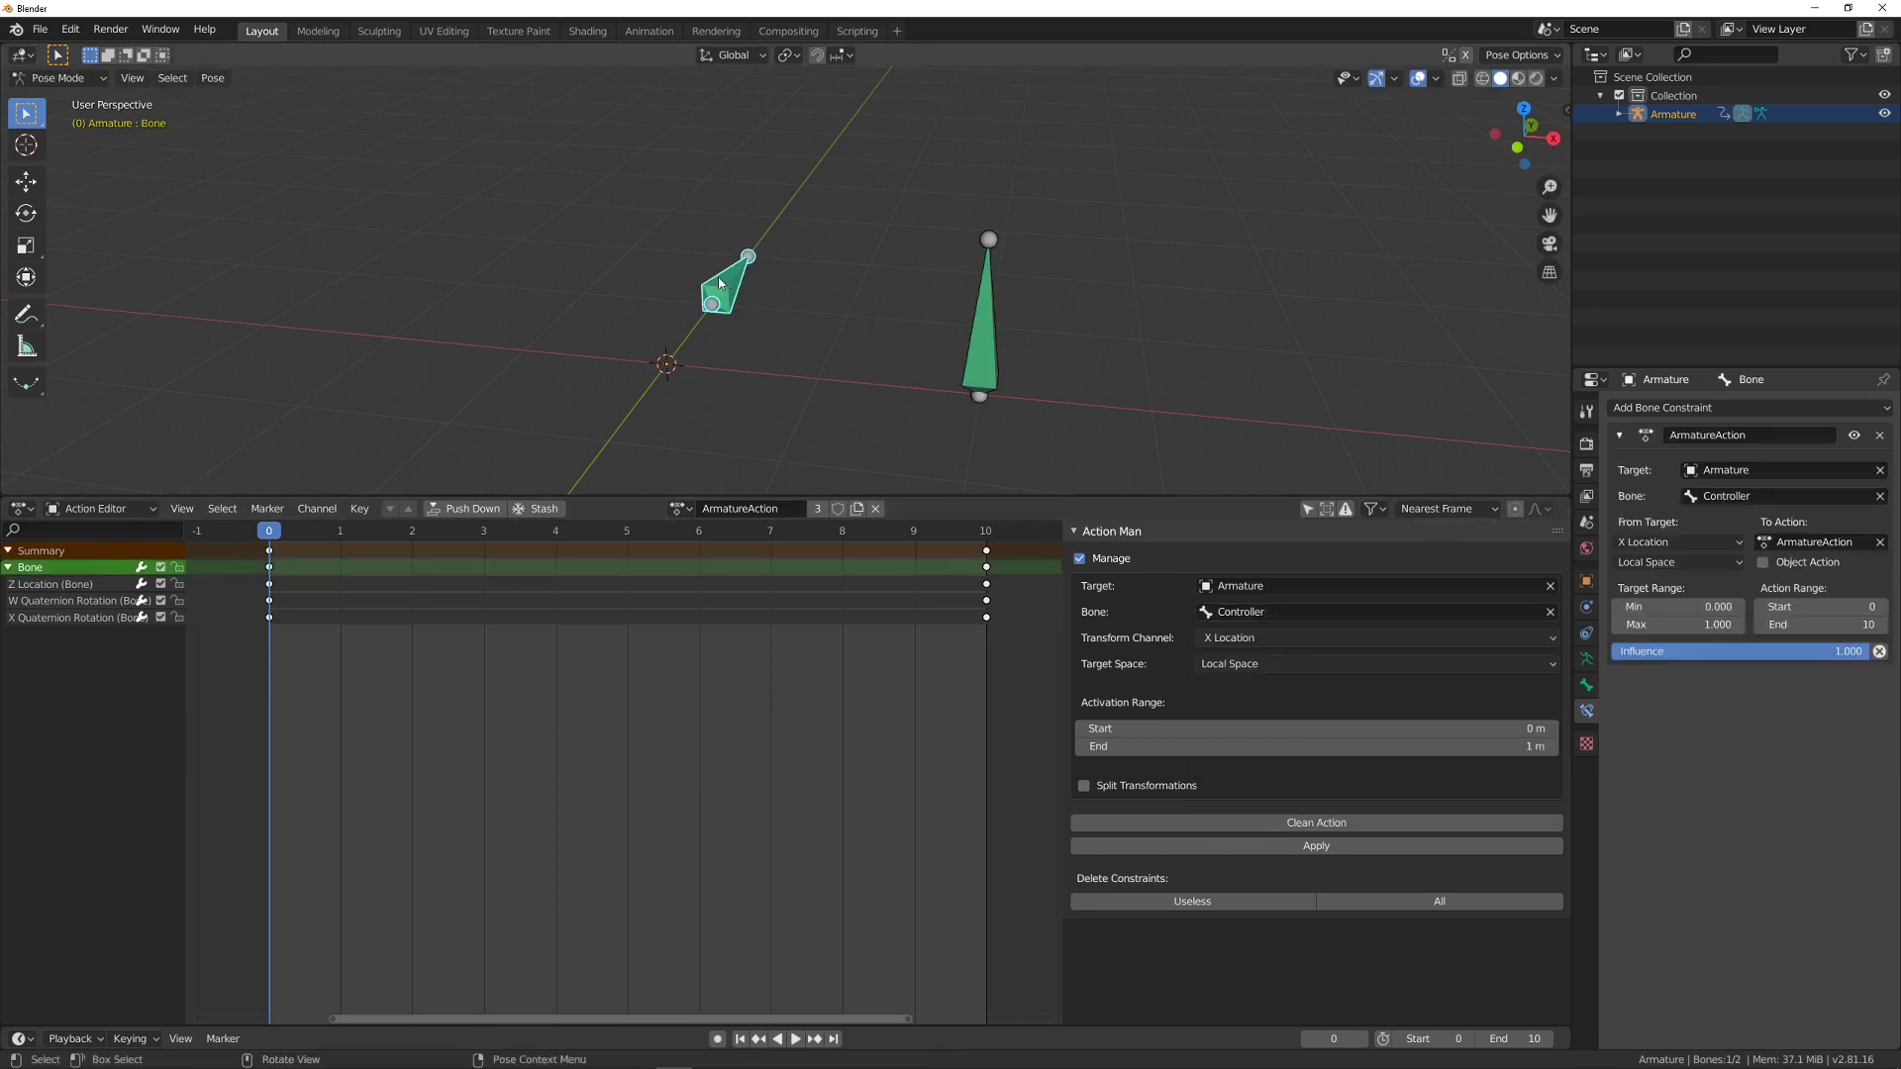
click(1732, 496)
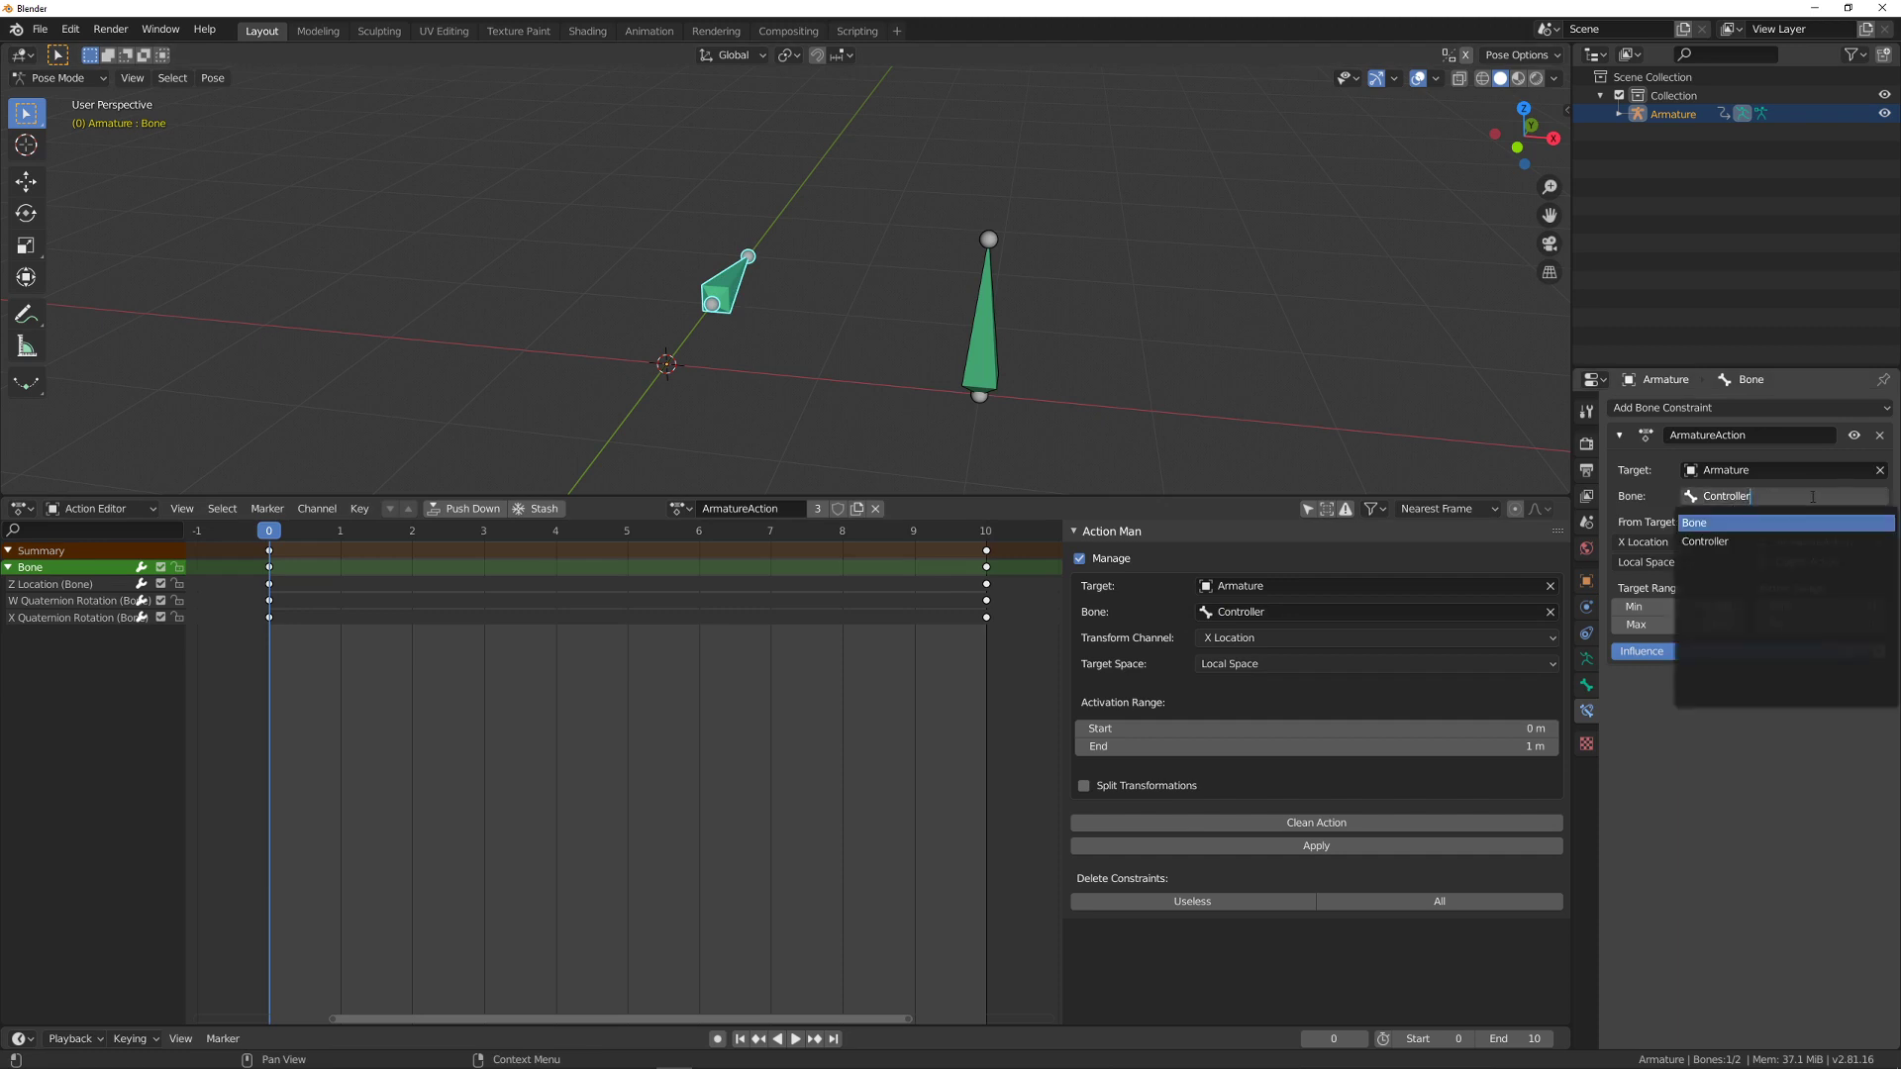
click(1761, 497)
drag(1760, 497, 1684, 498)
key(Return)
- Try moving the Controller bone again, and clear its location to return it to its rest position
click(994, 339)
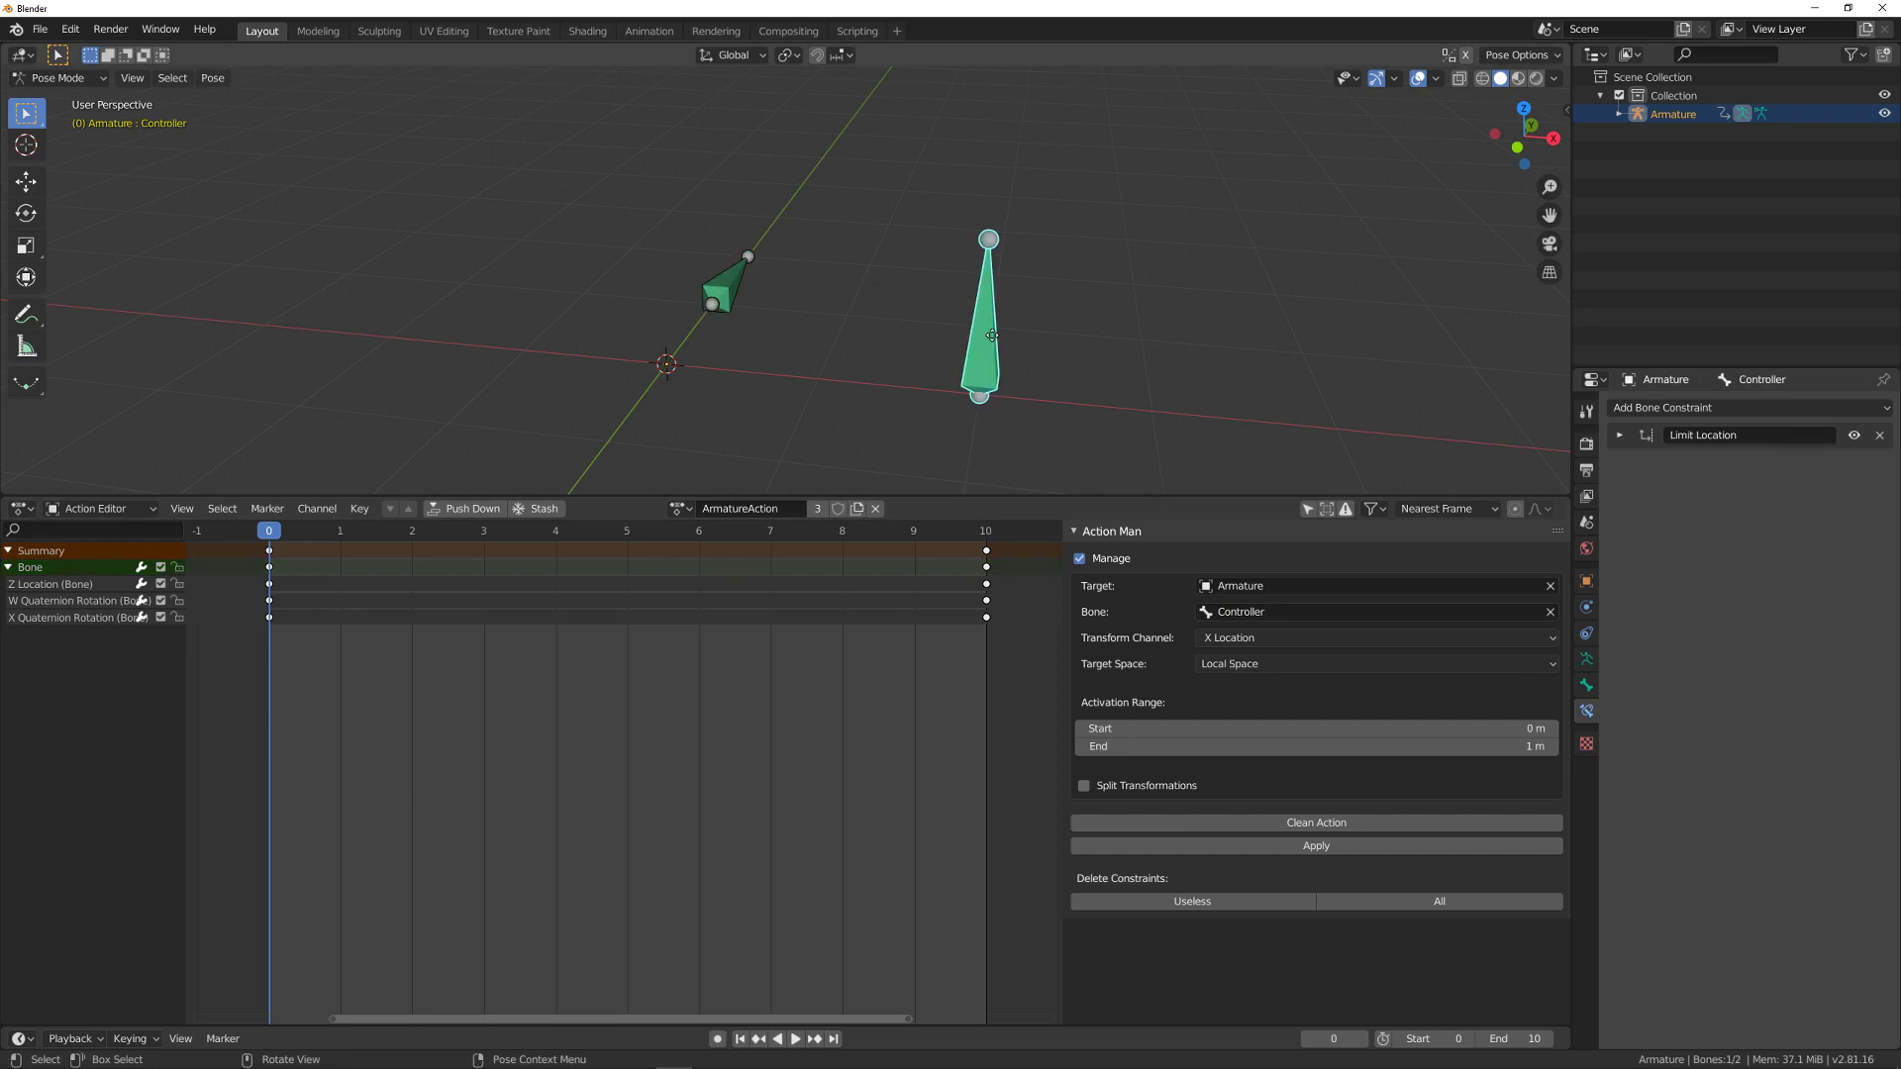
key(g)
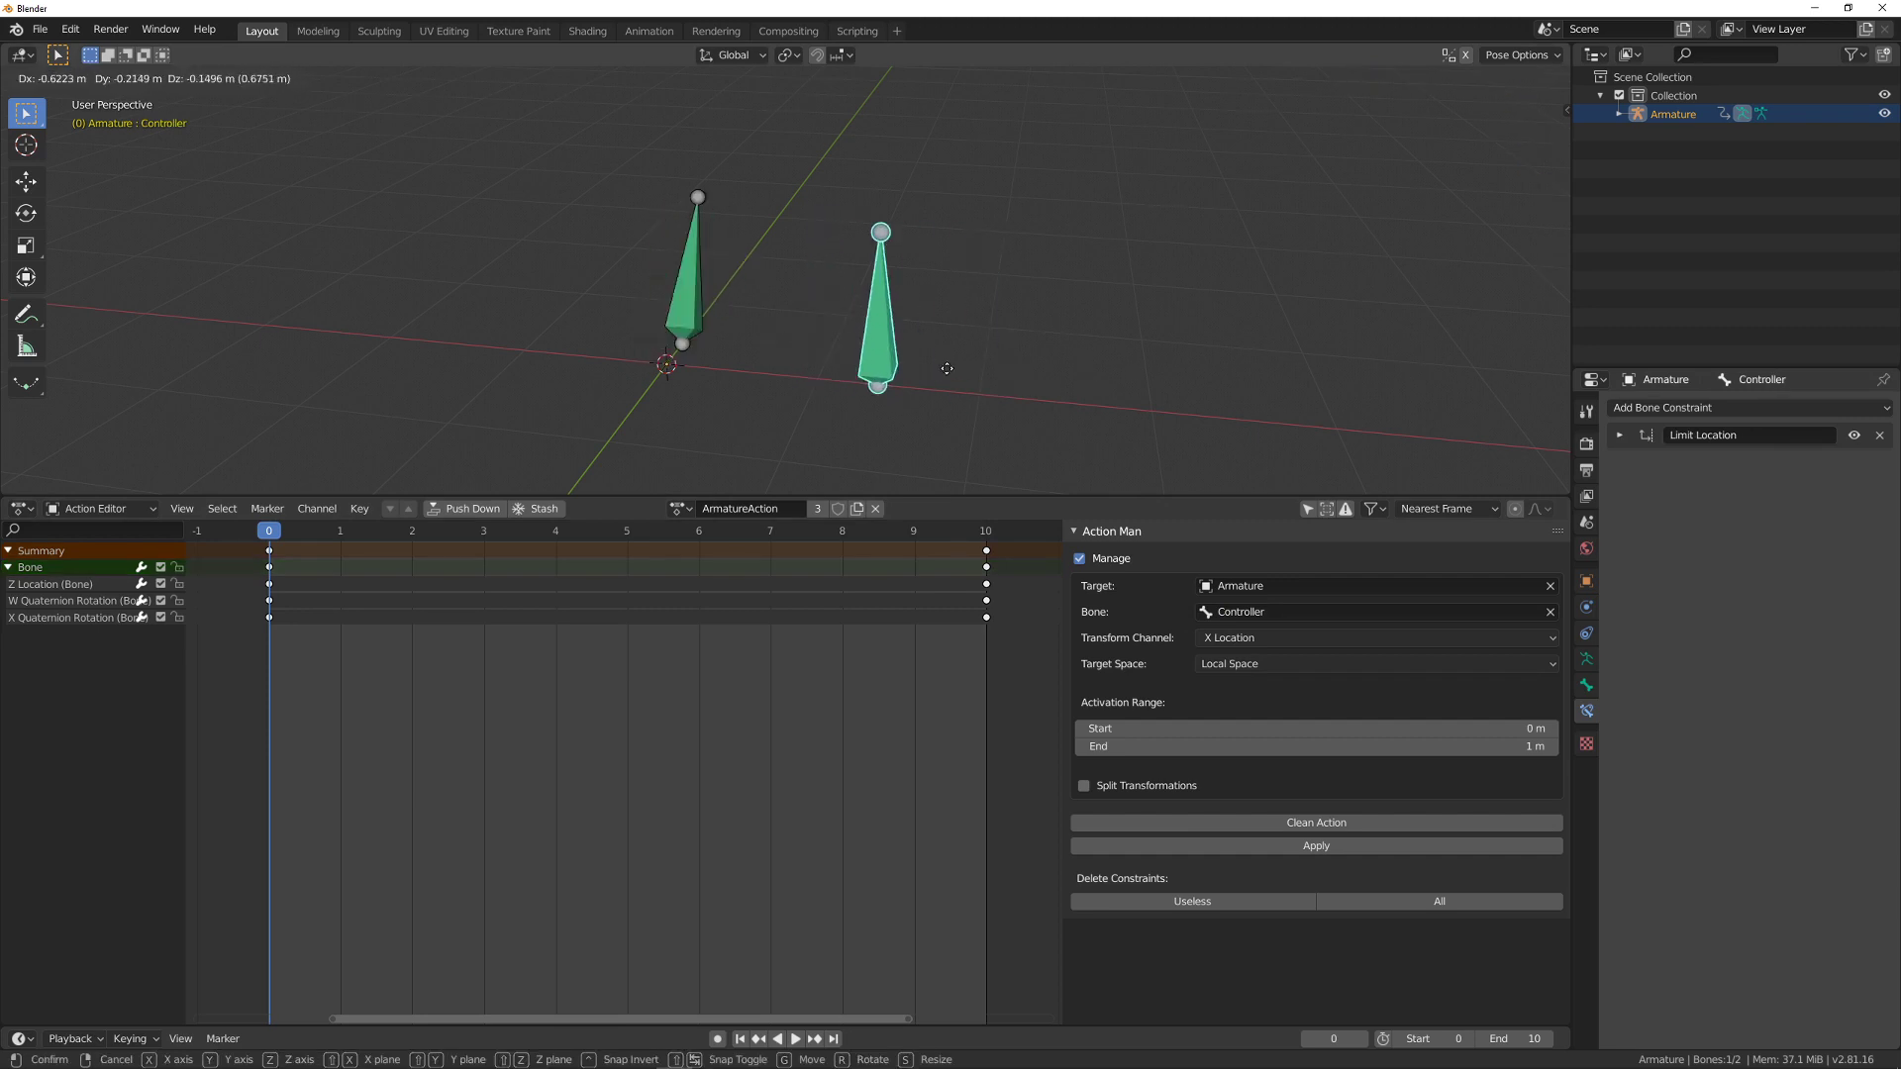
right_click(798, 325)
click(729, 277)
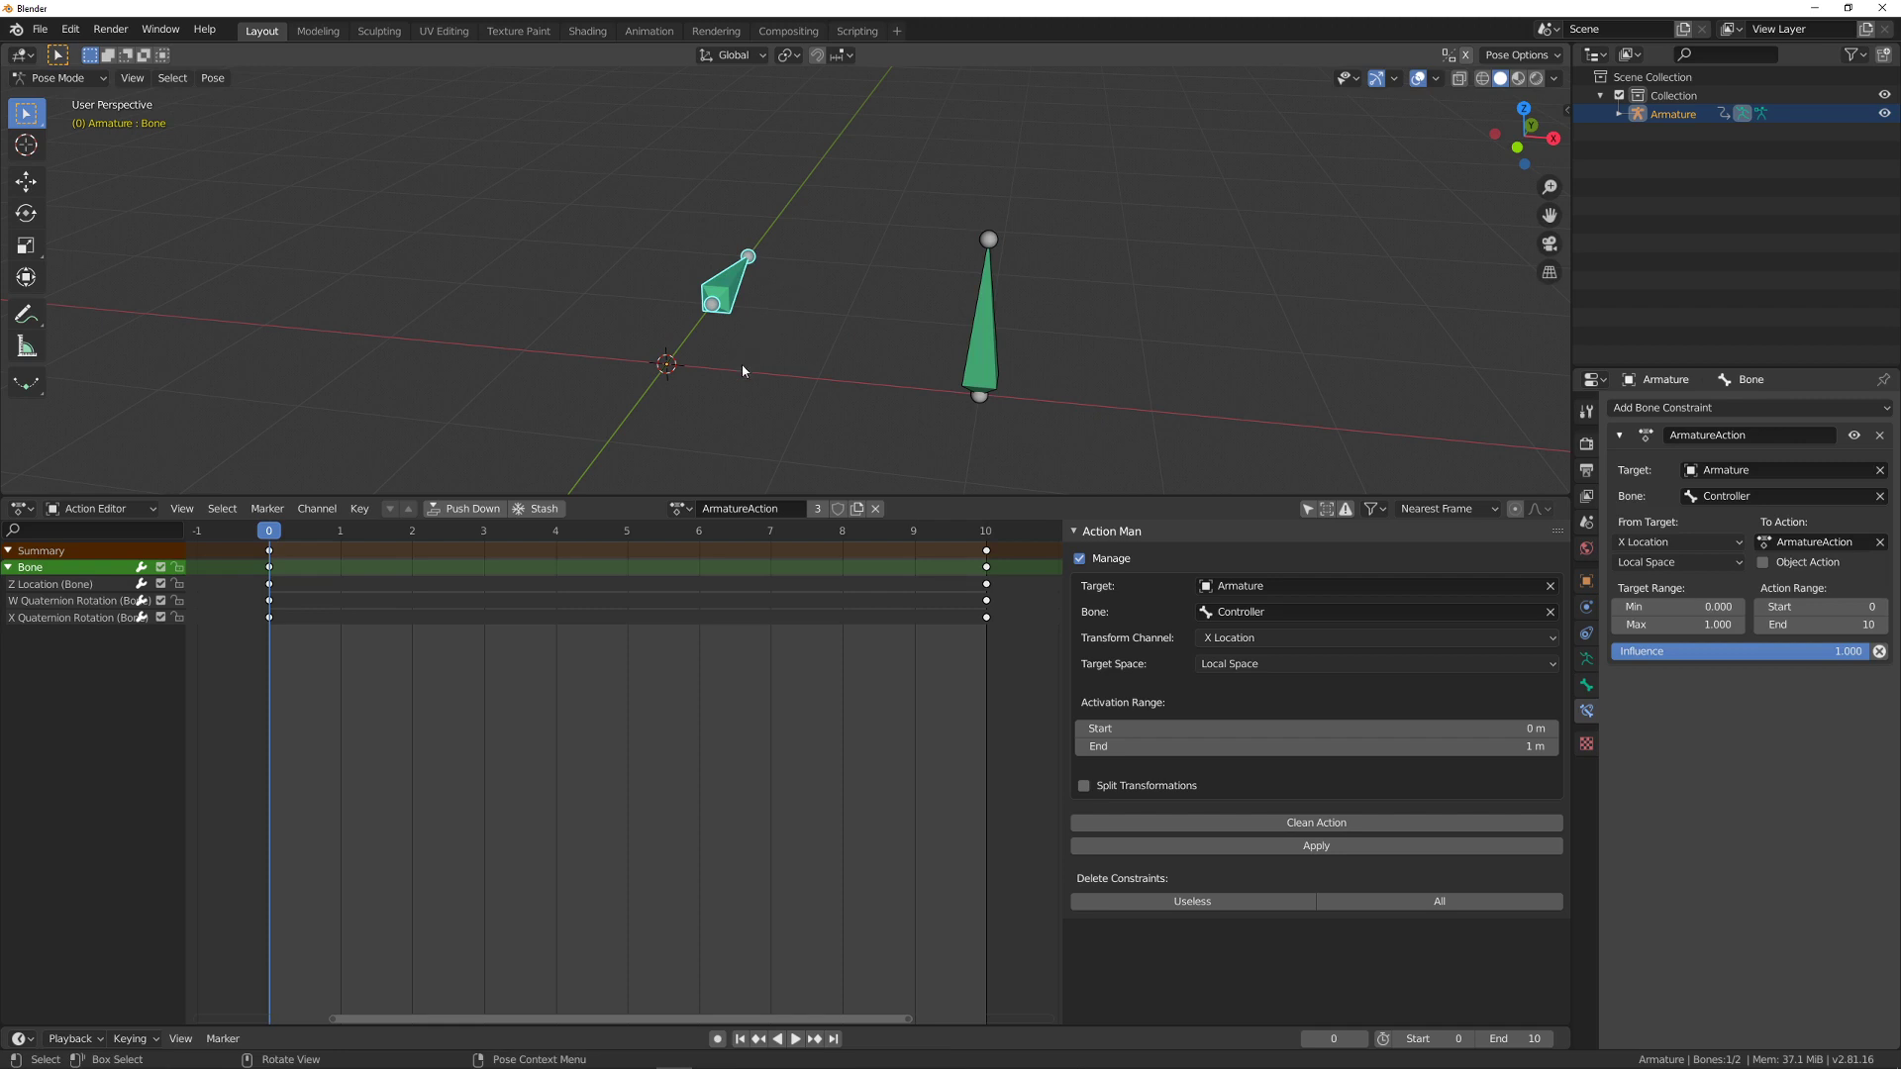
click(969, 339)
key(alt+g)
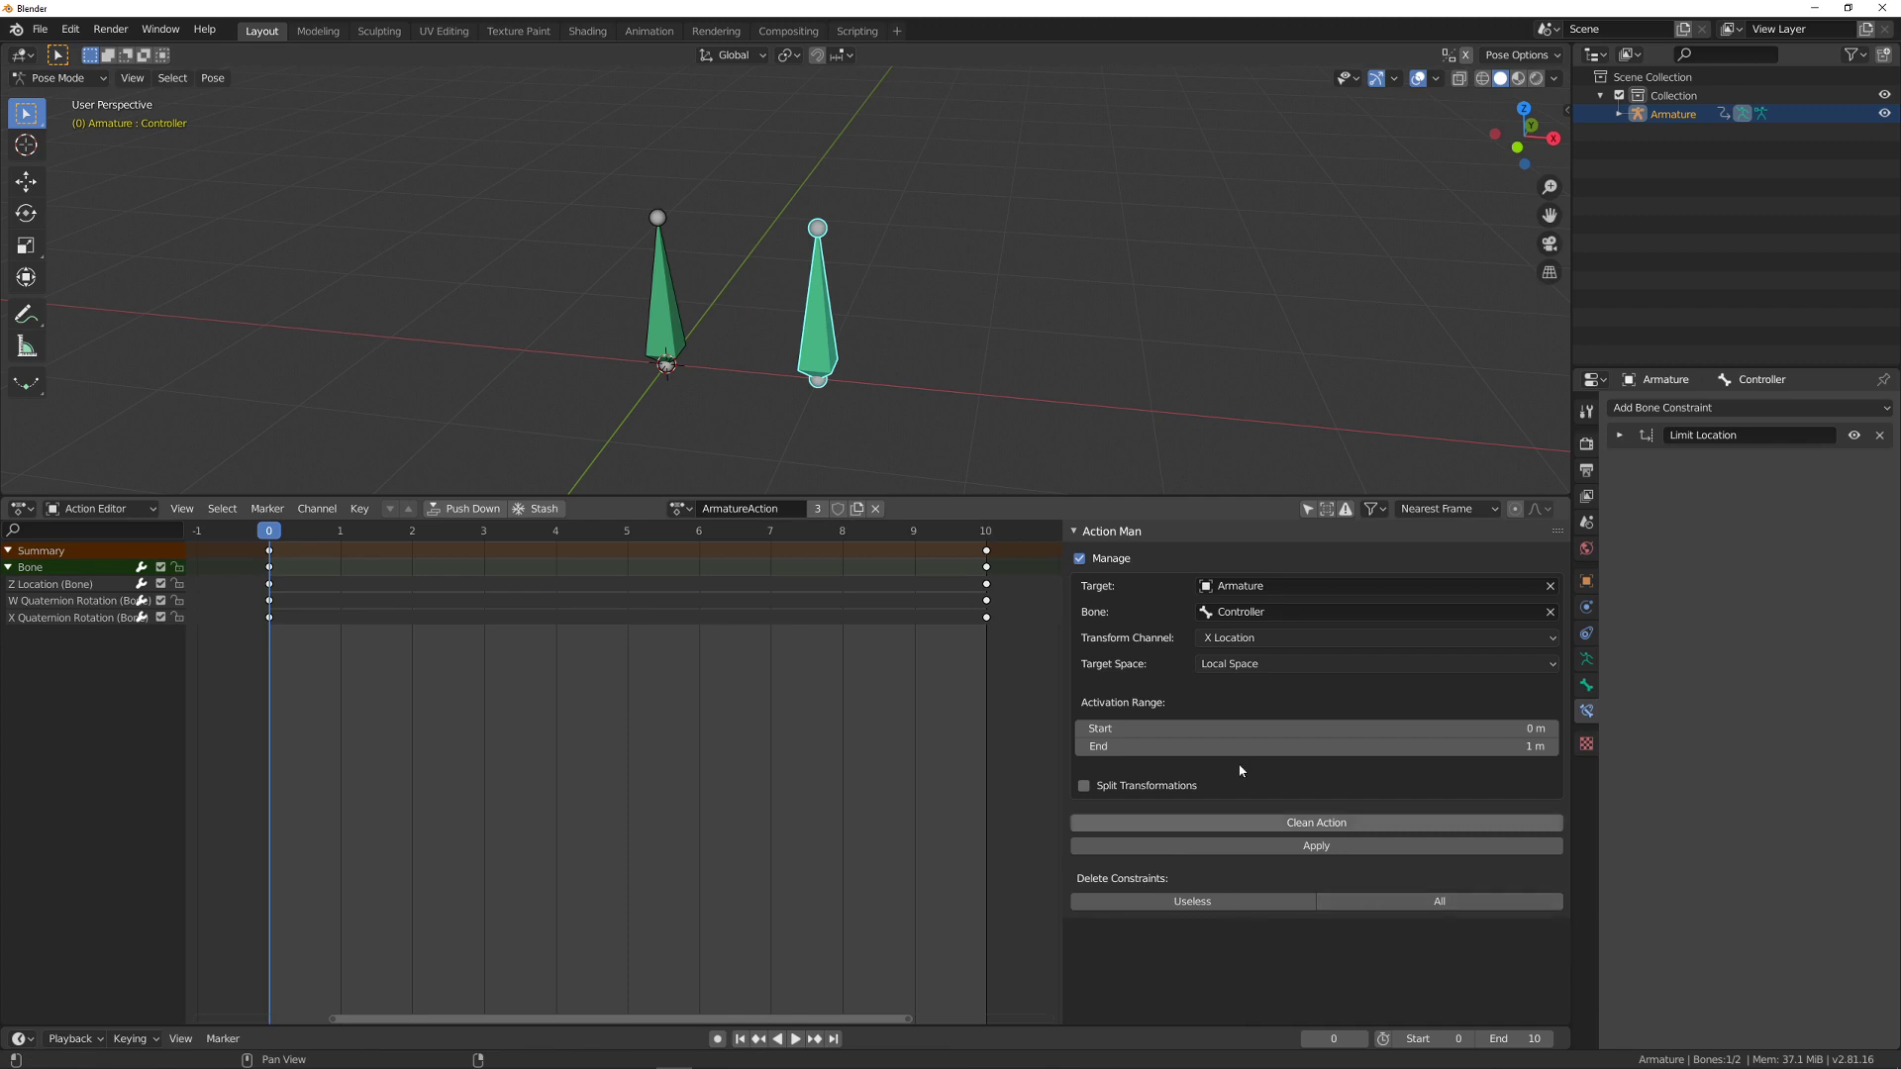
- In Edit Mode, duplicate the animated bone along global X on the side opposite the Controller, and return to Pose Mode
key(Tab)
shift+middle_drag(704, 336, 793, 337)
key(shift+d)
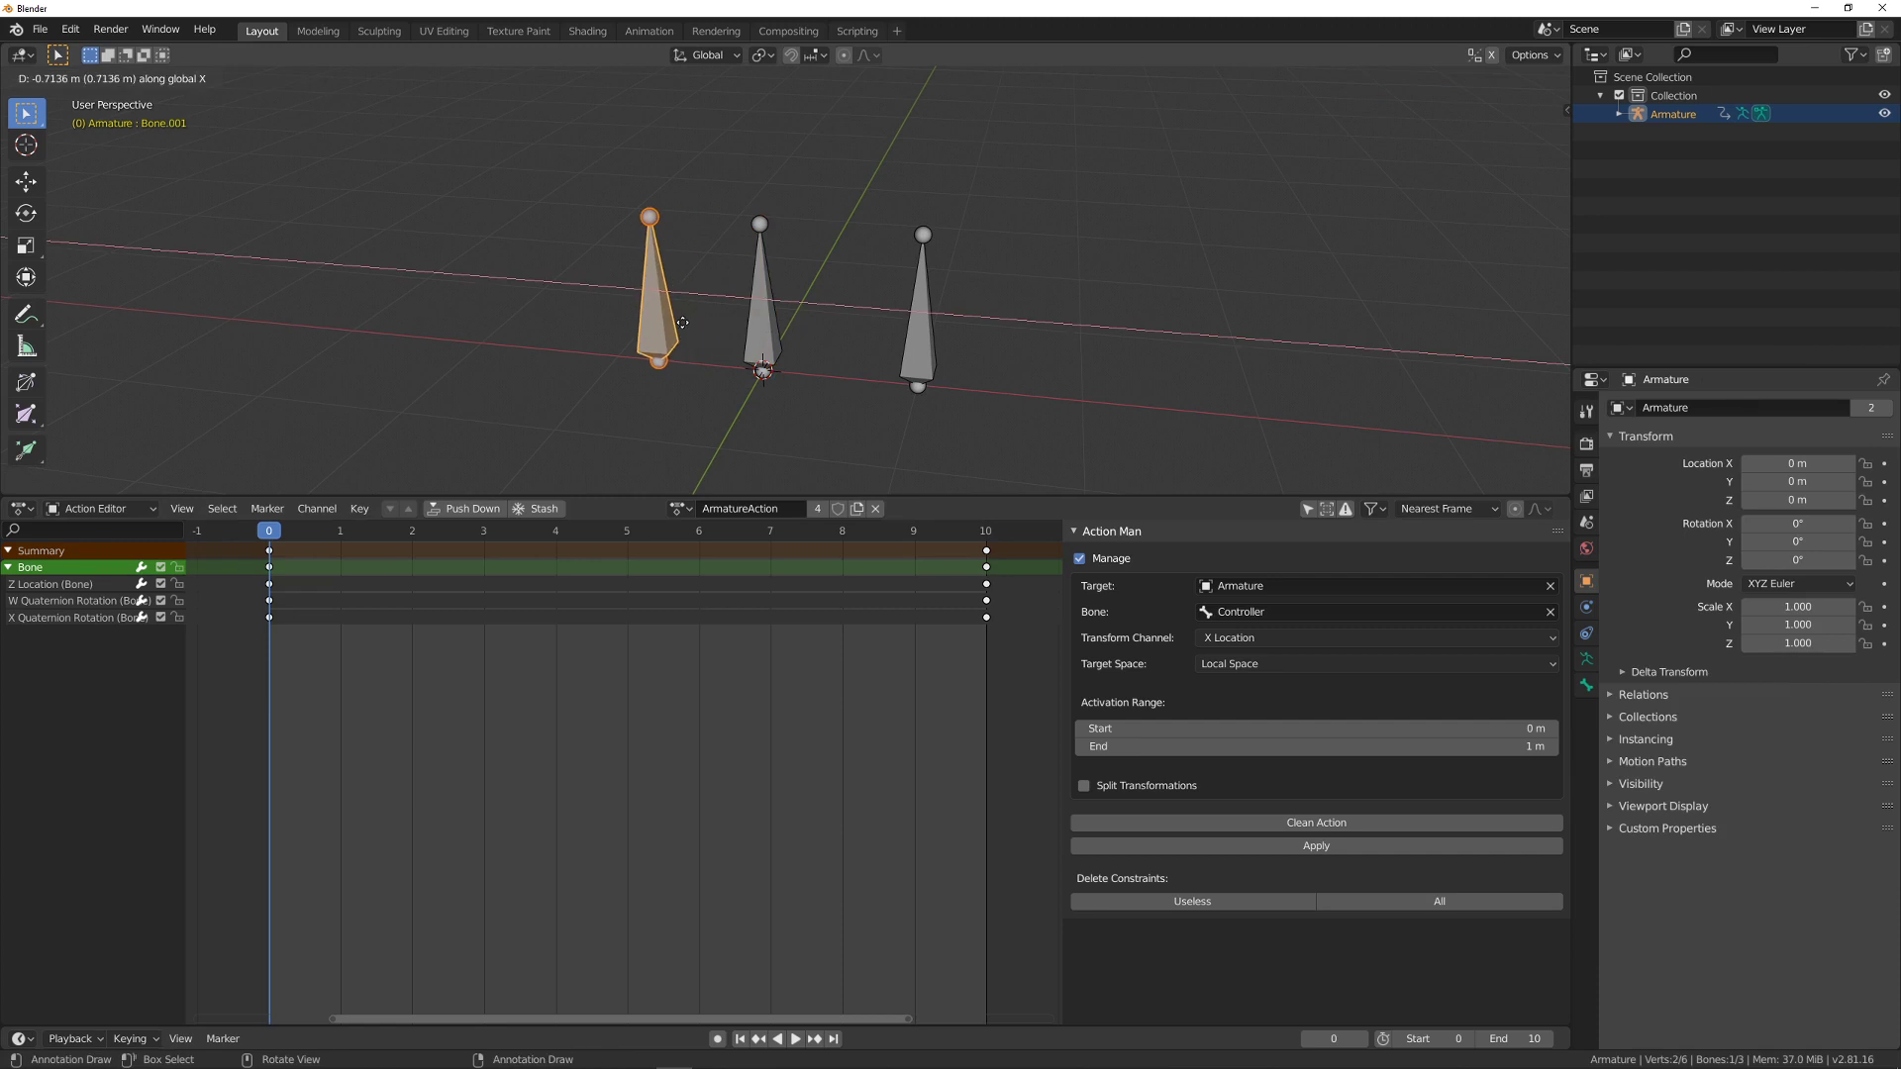
click(640, 346)
key(Tab)
- At frame 10, move and rotate the duplicated bone and insert a keyframe for its pose
drag(297, 535, 987, 536)
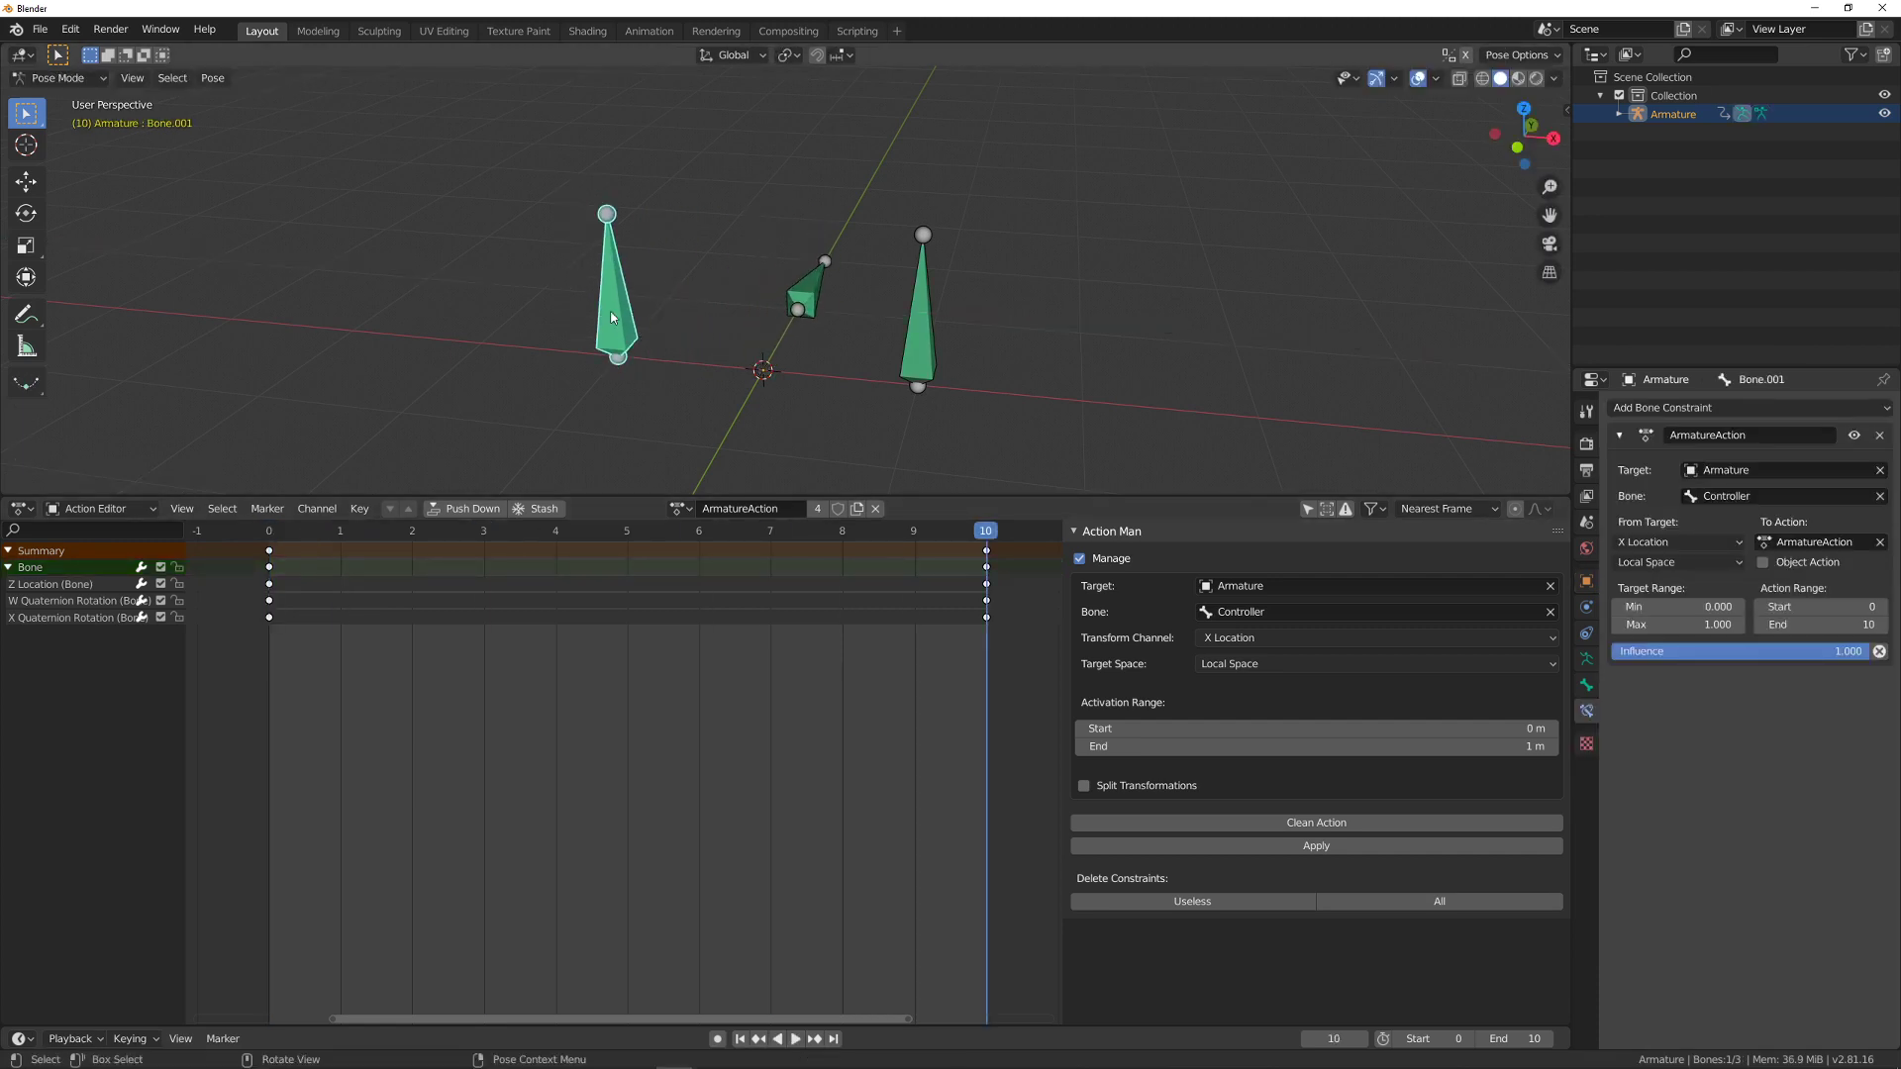
key(g)
click(521, 462)
scroll(565, 267, down, 4)
key(r)
key(r)
click(602, 237)
key(i)
click(602, 238)
- Go to frame 0 and keyframe the duplicated bone in its upright rest pose
key(space)
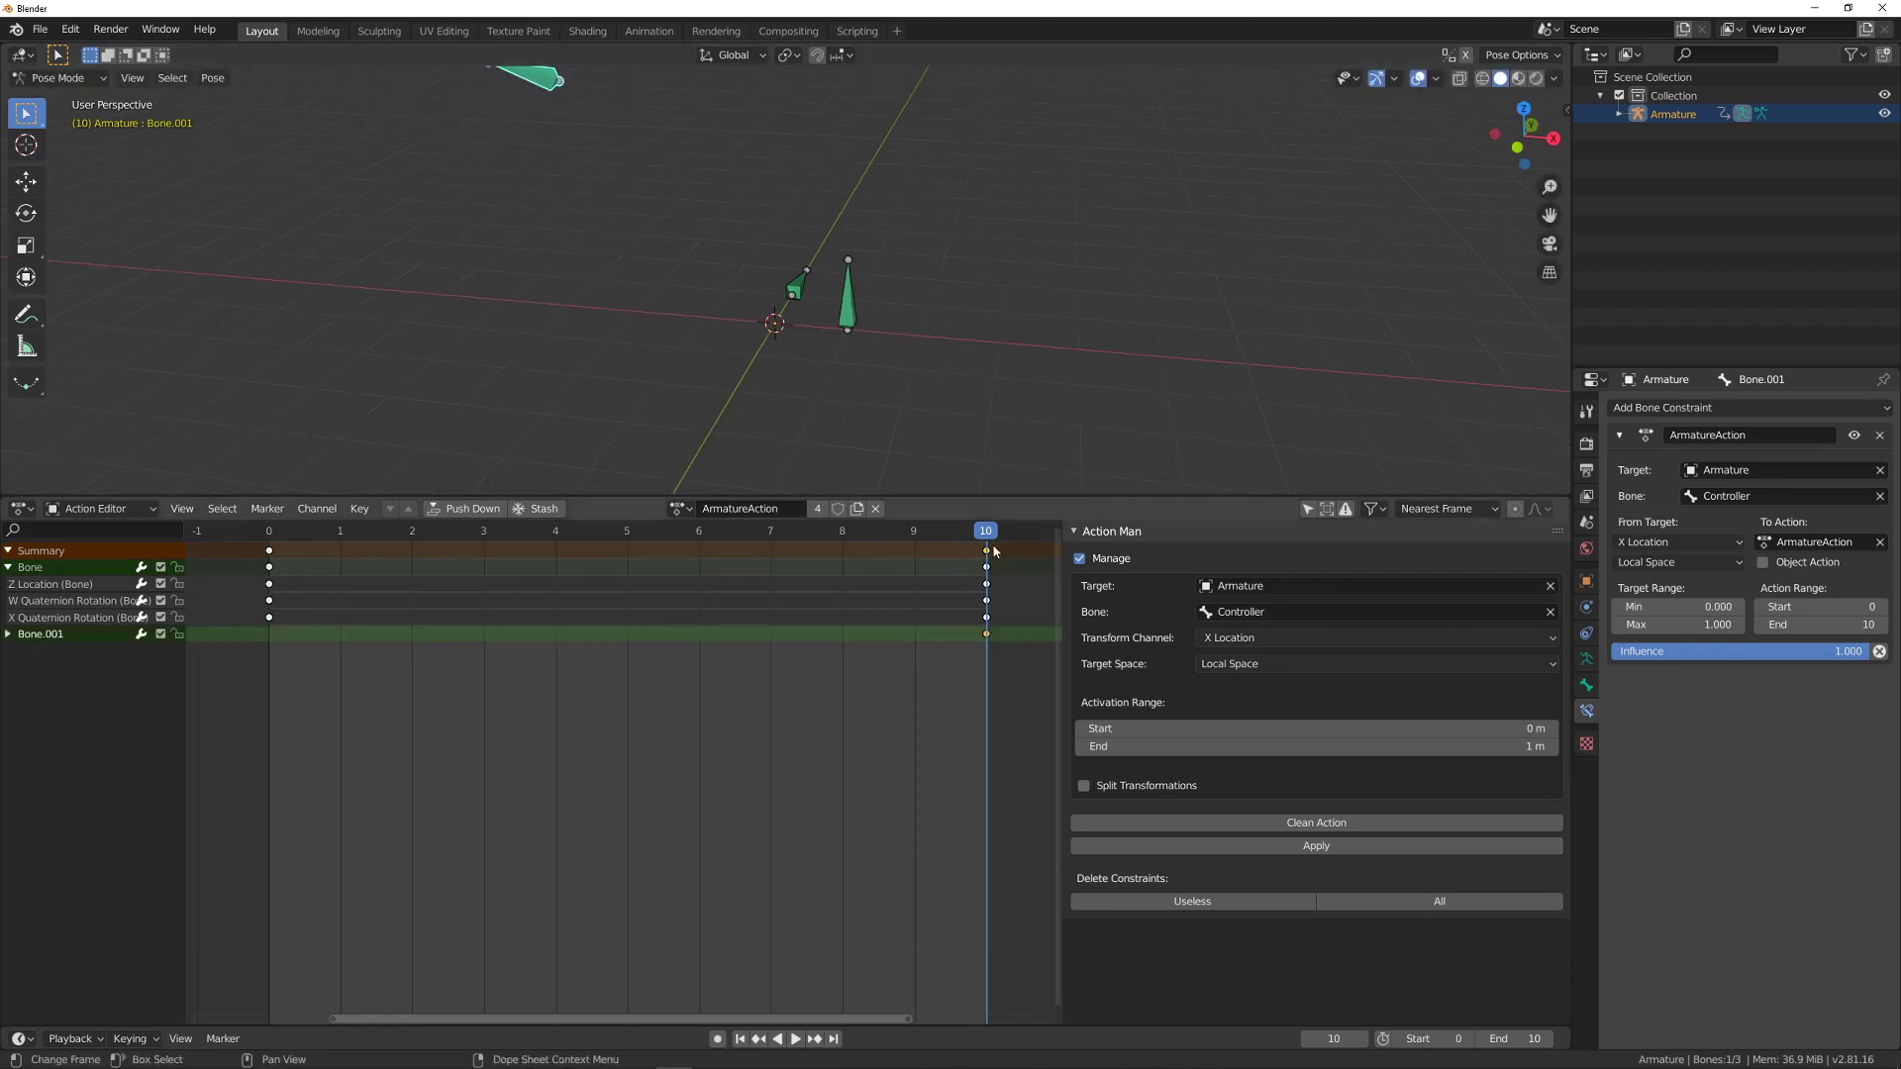
key(space)
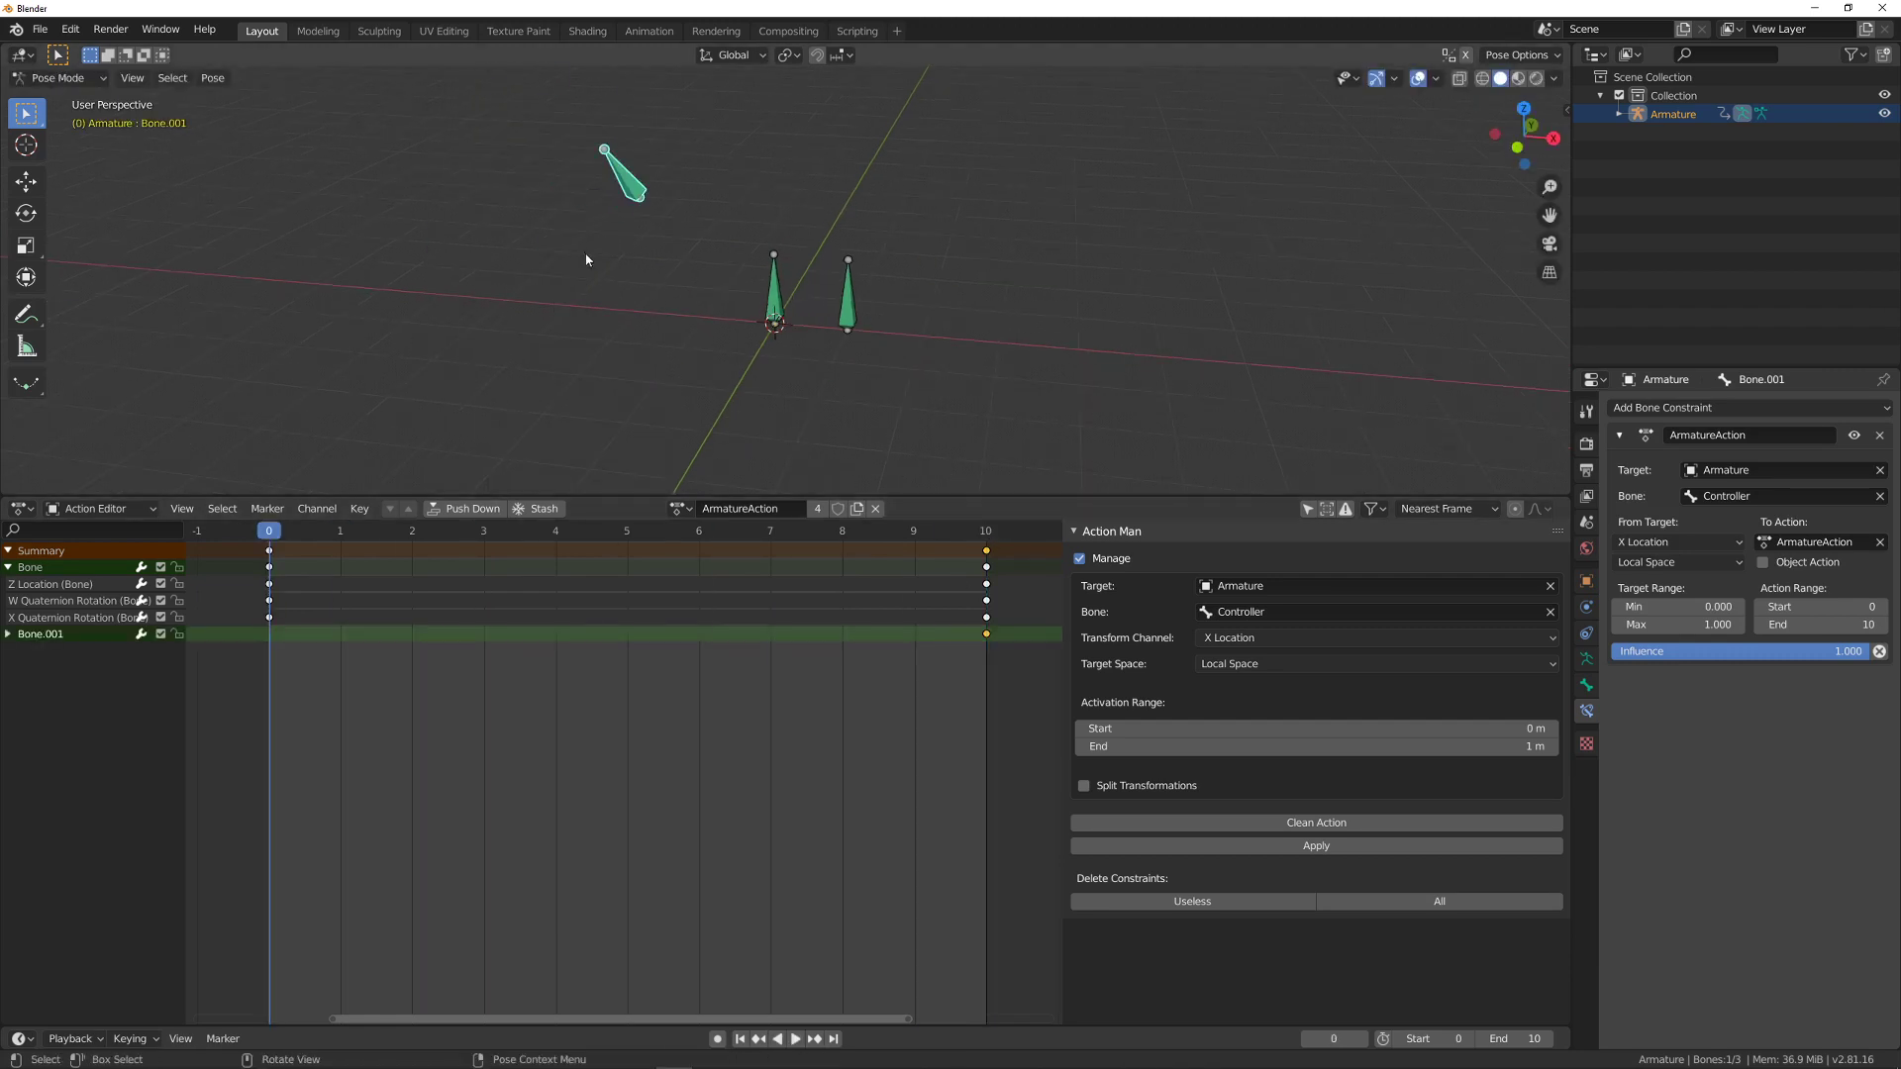
key(i)
click(684, 278)
- Slide the Controller bone back and forth along X to test how it drives both constrained bones, leaving it moved outward
click(854, 324)
key(g)
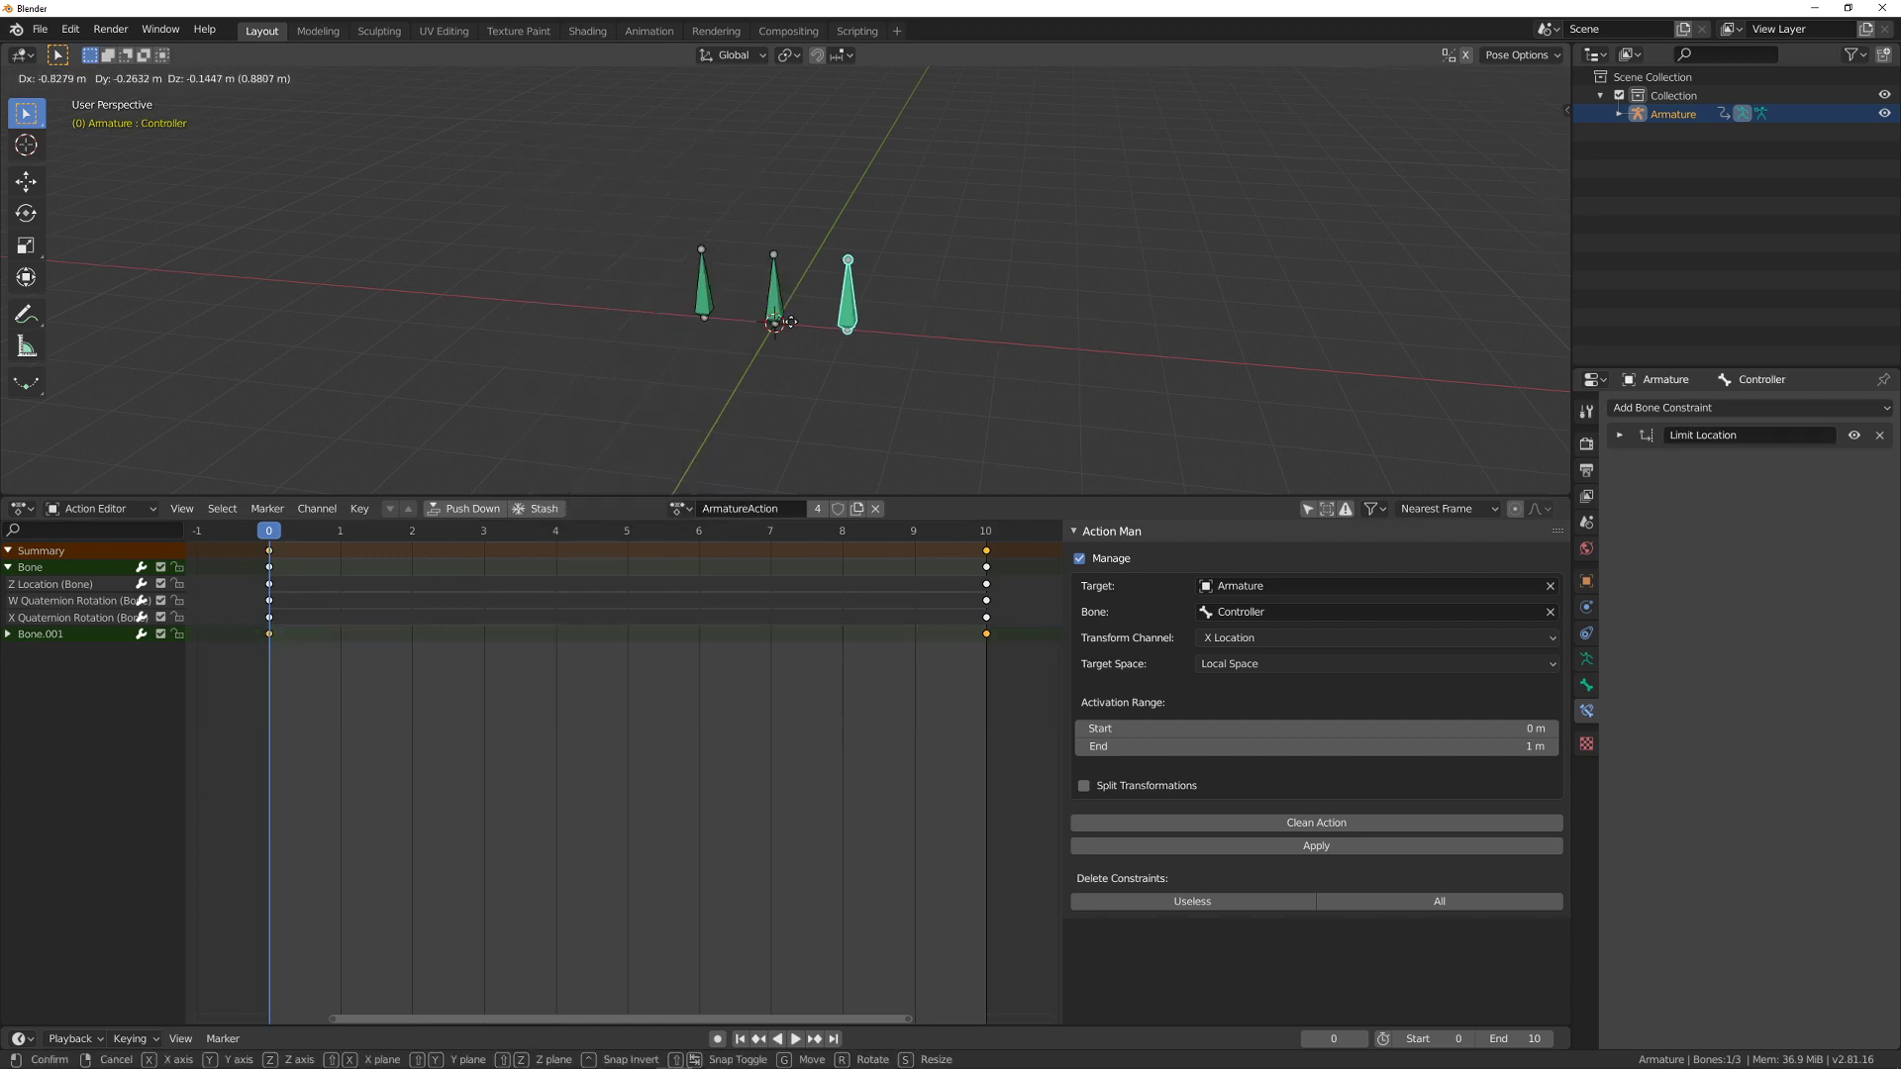
right_click(934, 356)
key(g)
click(907, 307)
click(627, 184)
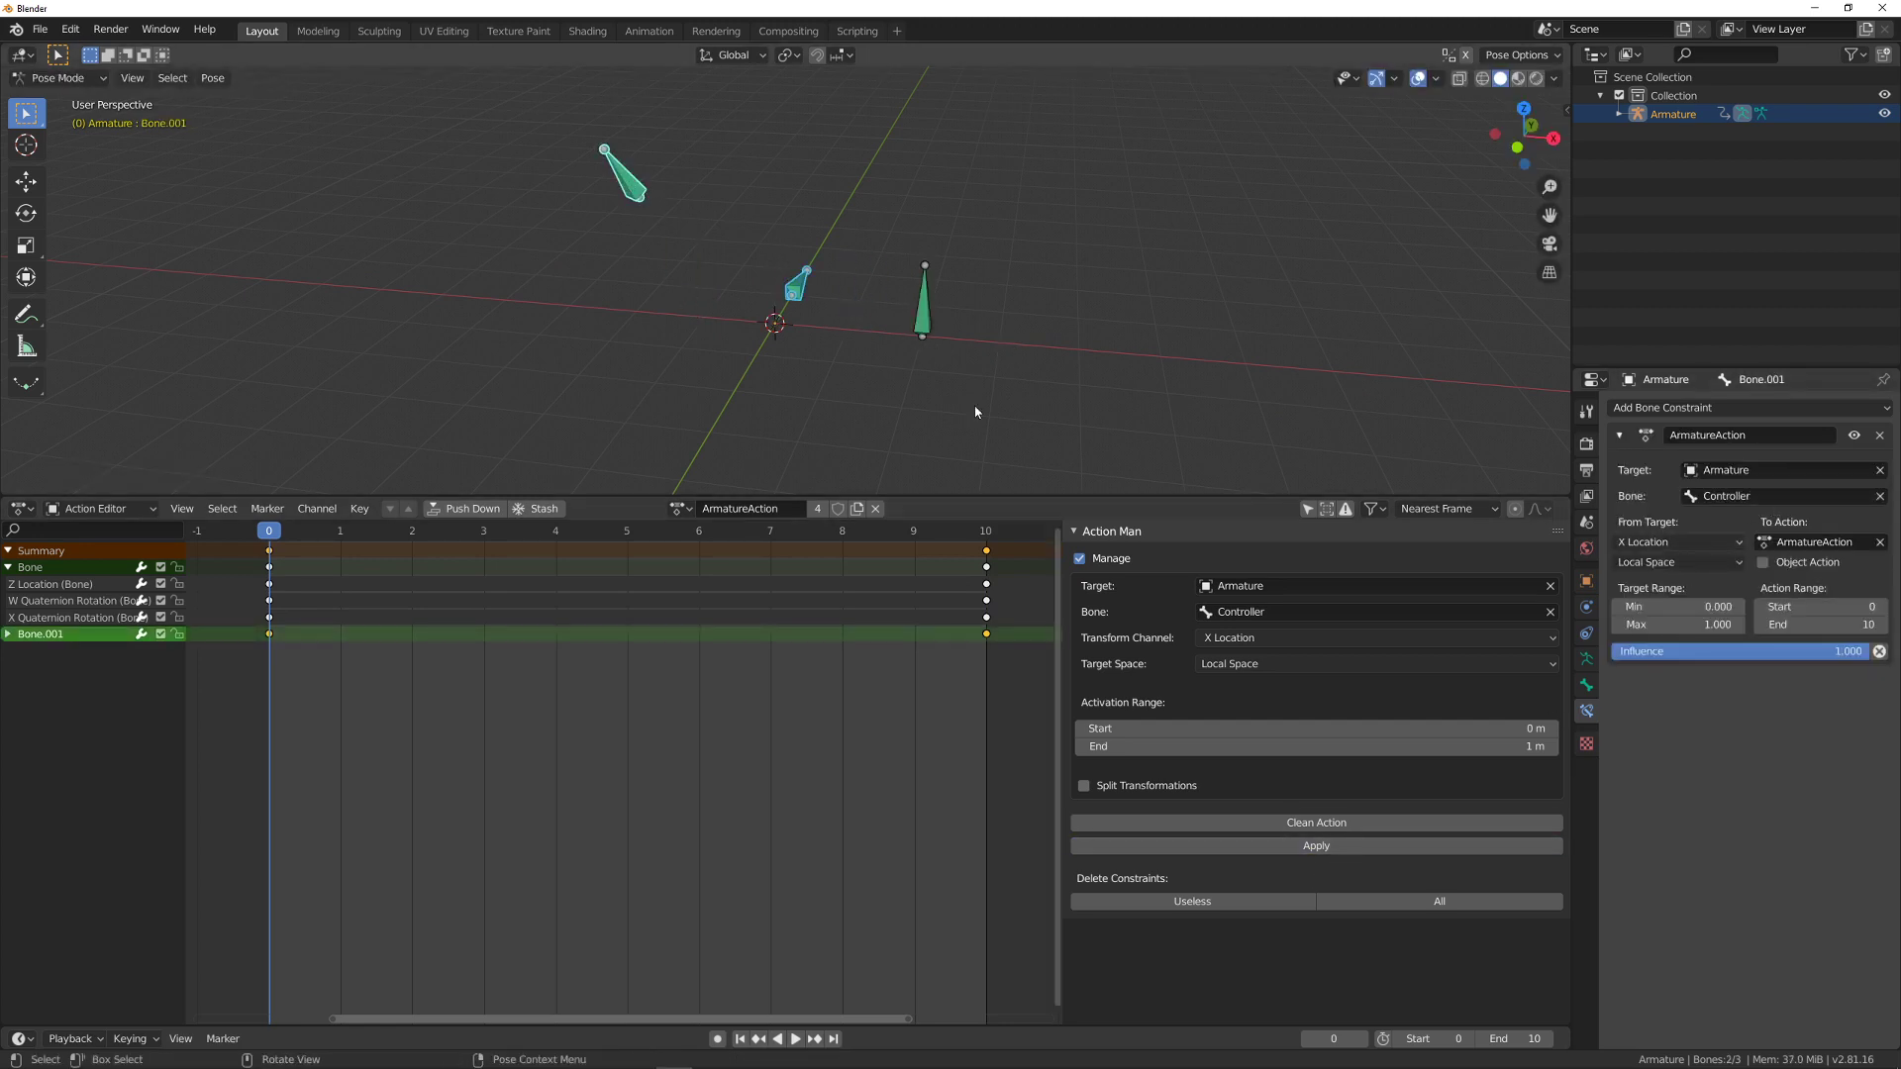
click(921, 297)
key(g)
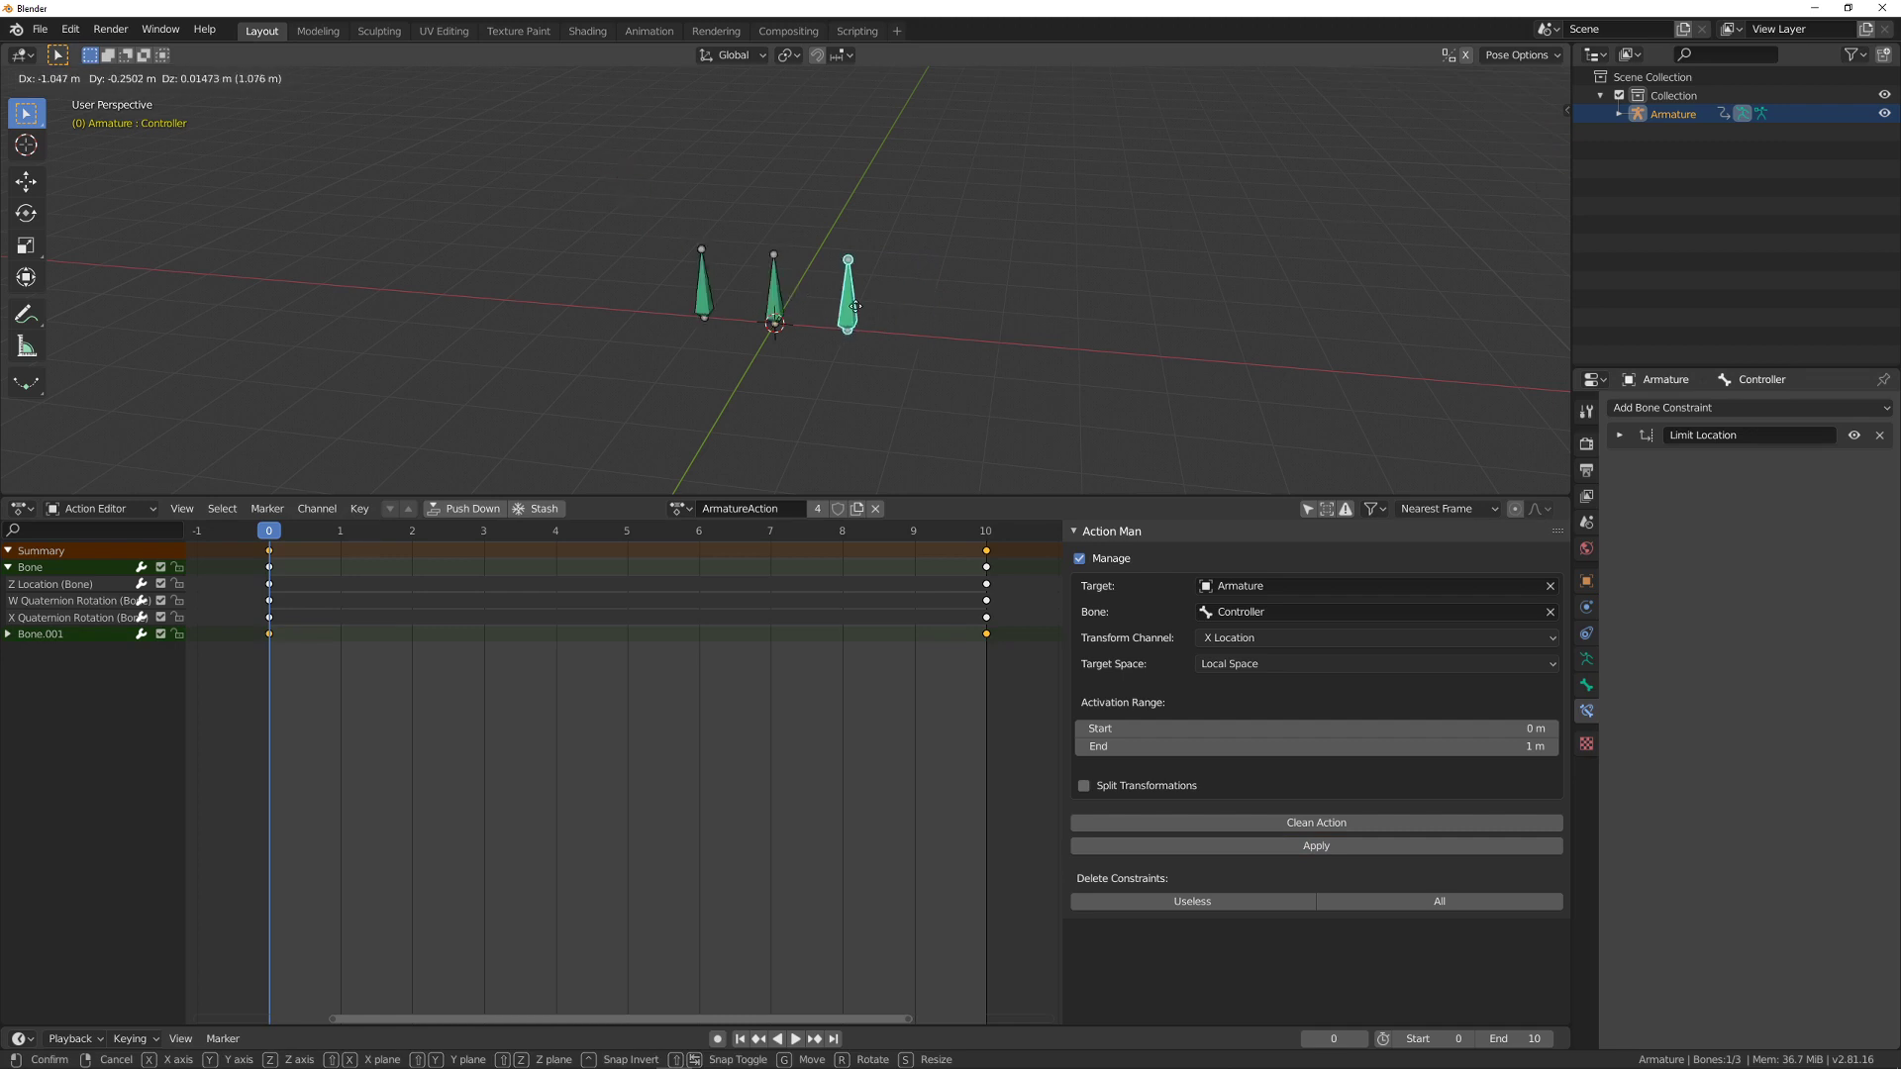
click(888, 306)
- Select only Bone.001's keyframes at frames 0 and 10 and delete them from the action
click(634, 184)
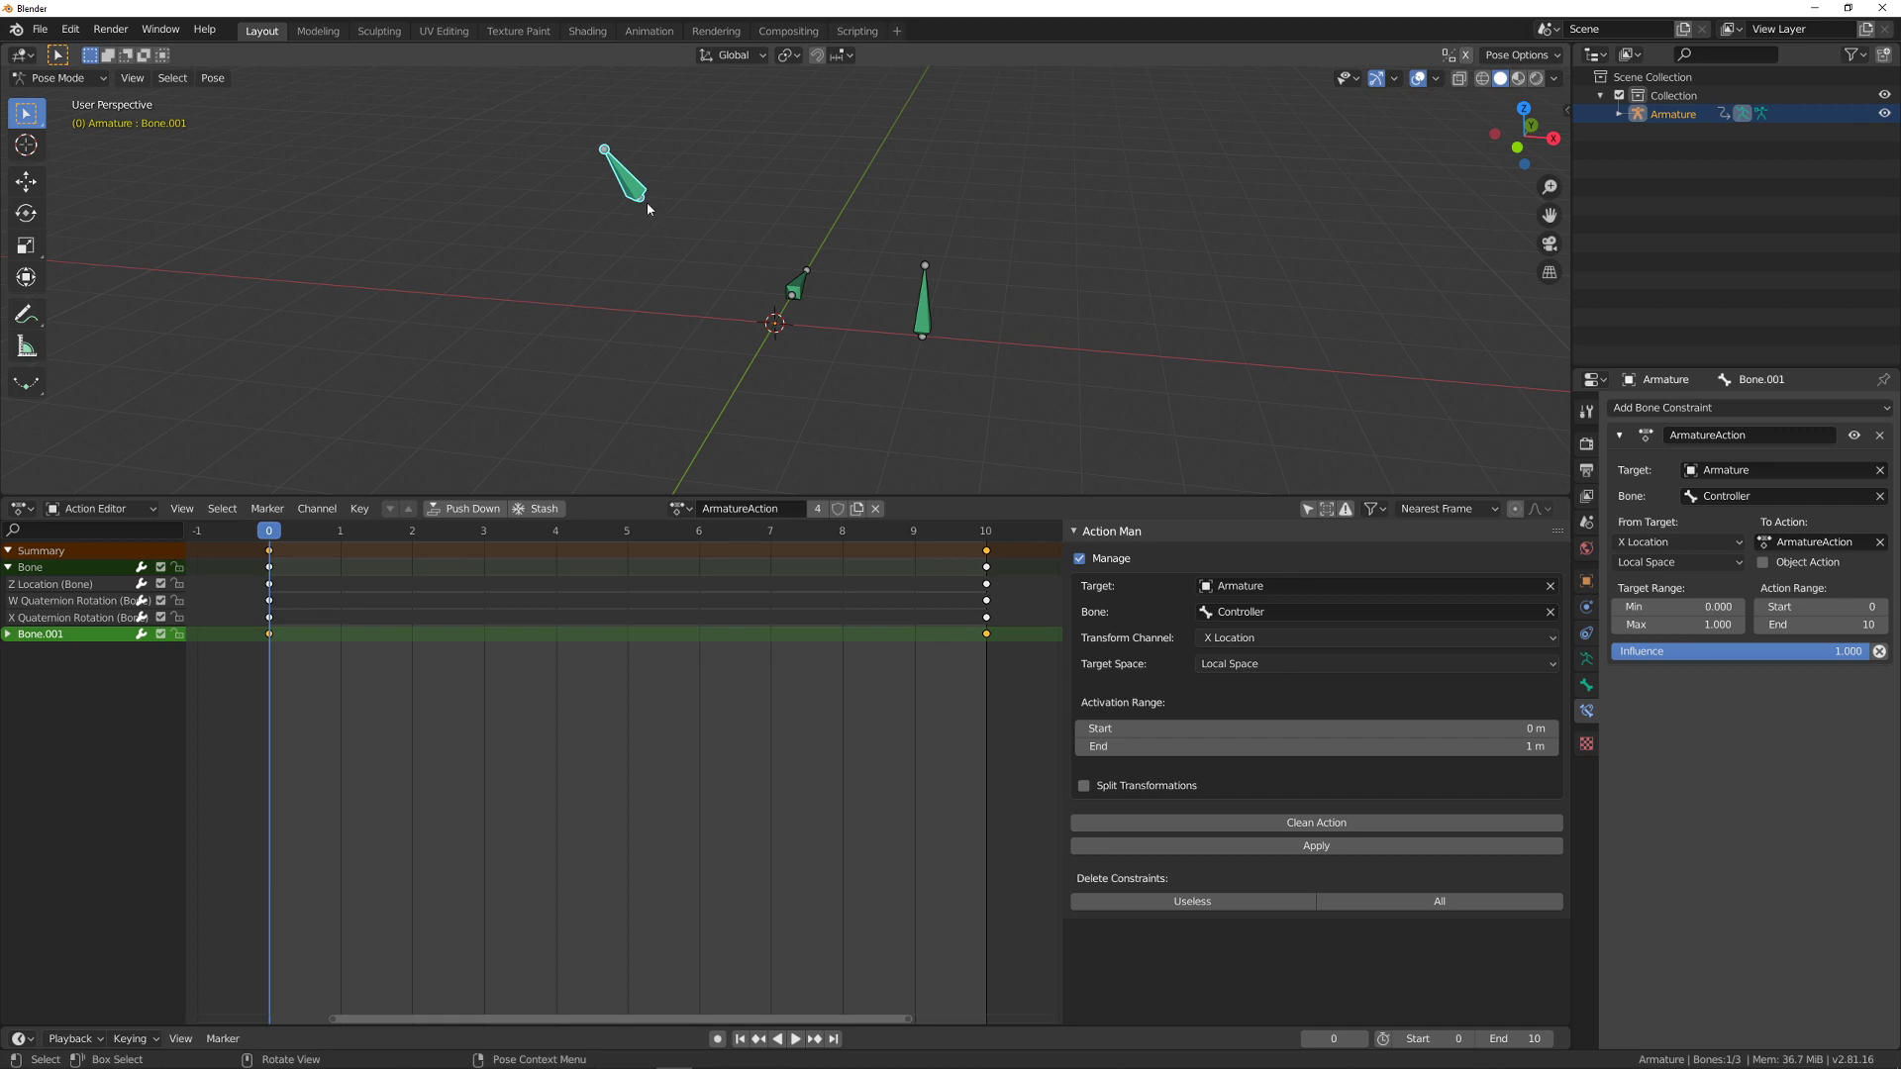
mouse_move(682, 216)
mouse_down()
mouse_move(606, 227)
mouse_move(534, 152)
mouse_up()
right_drag(693, 188, 540, 102)
click(270, 635)
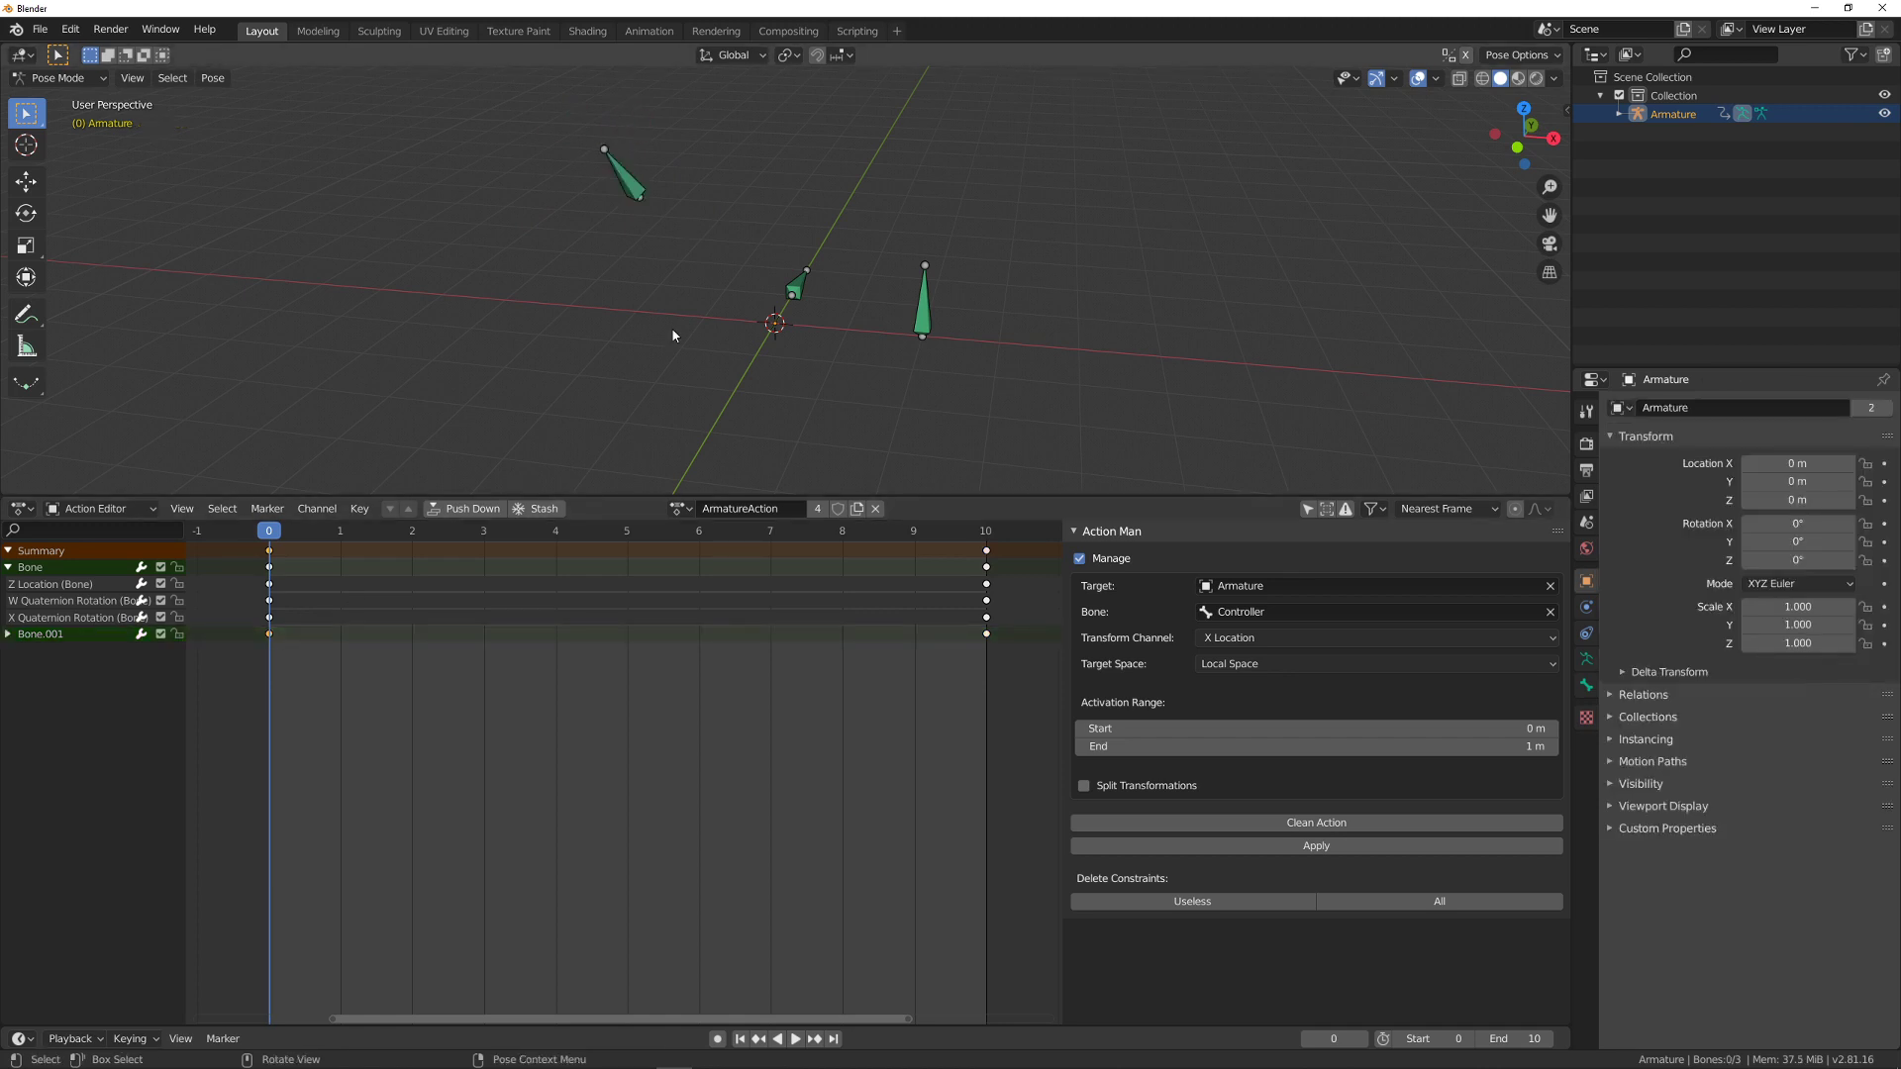
drag(1014, 667, 259, 628)
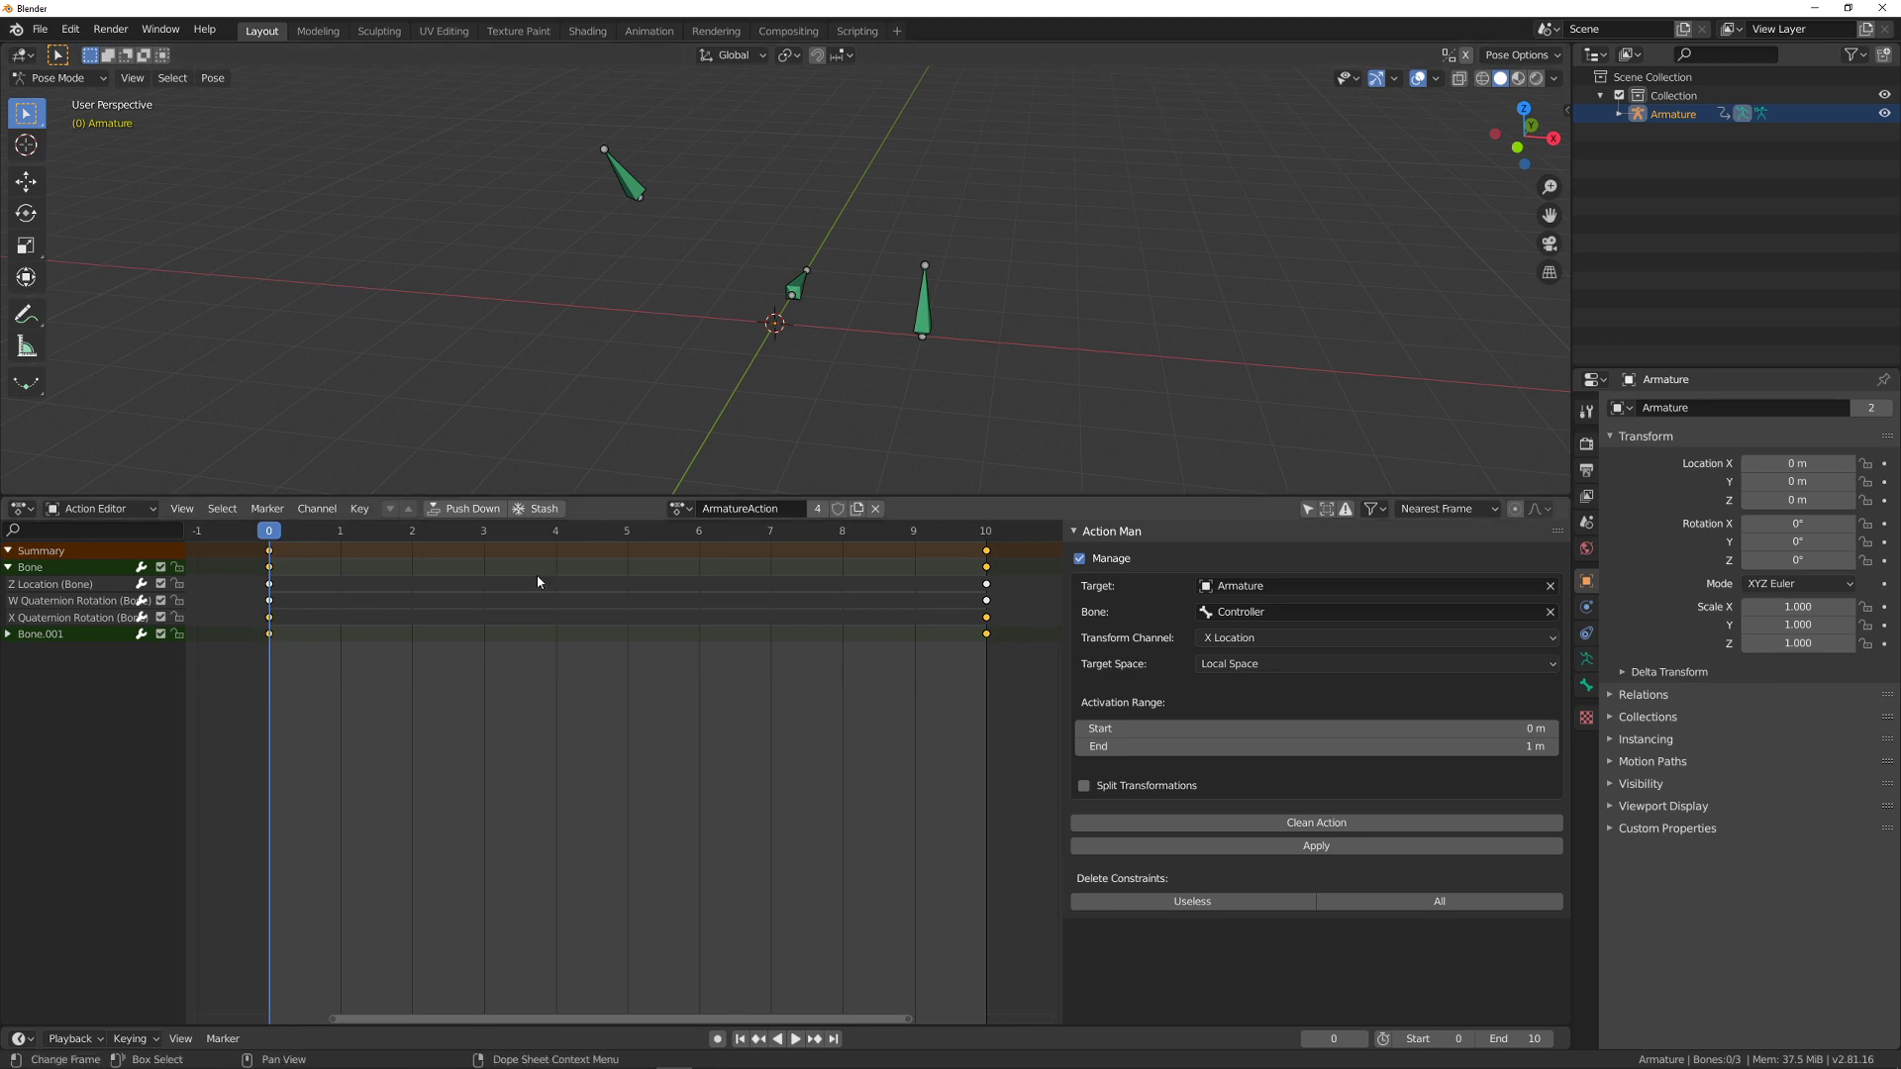
shift+click(268, 624)
shift+click(985, 618)
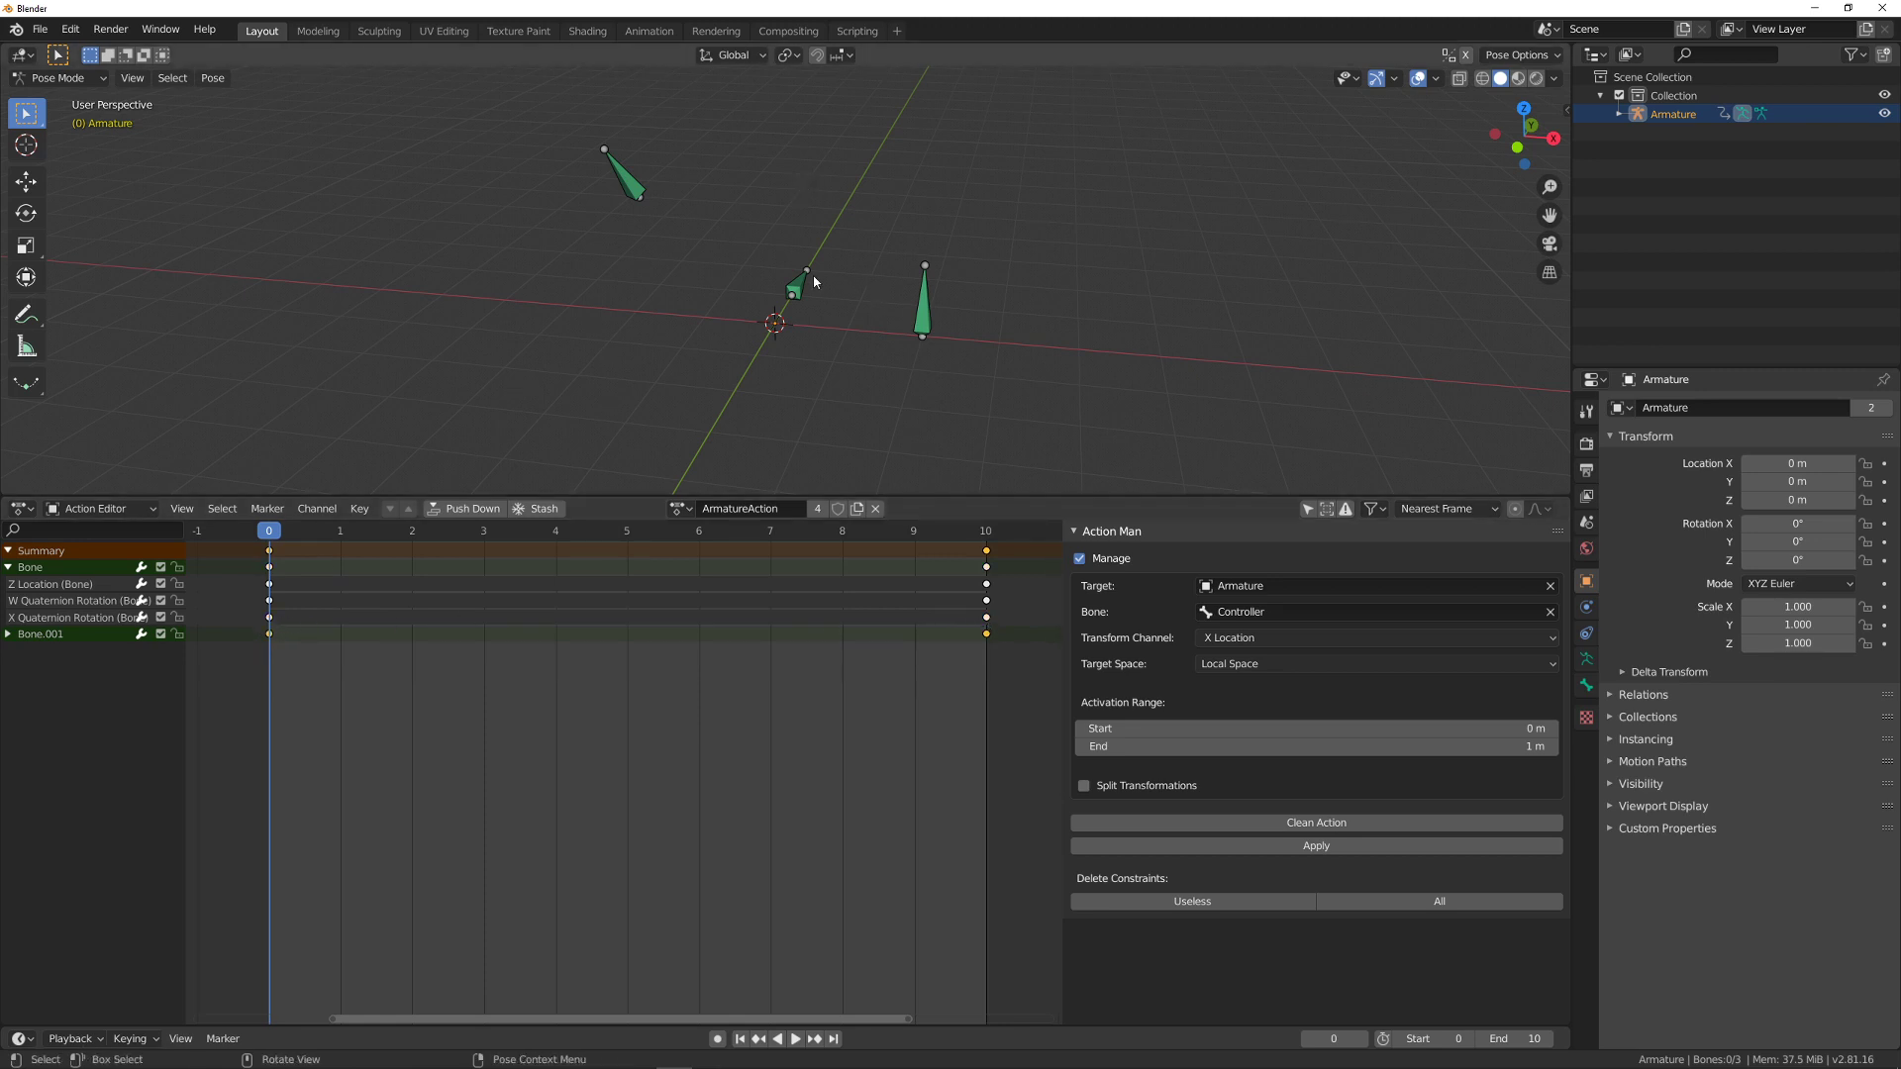
middle_drag(702, 234, 683, 238)
key(x)
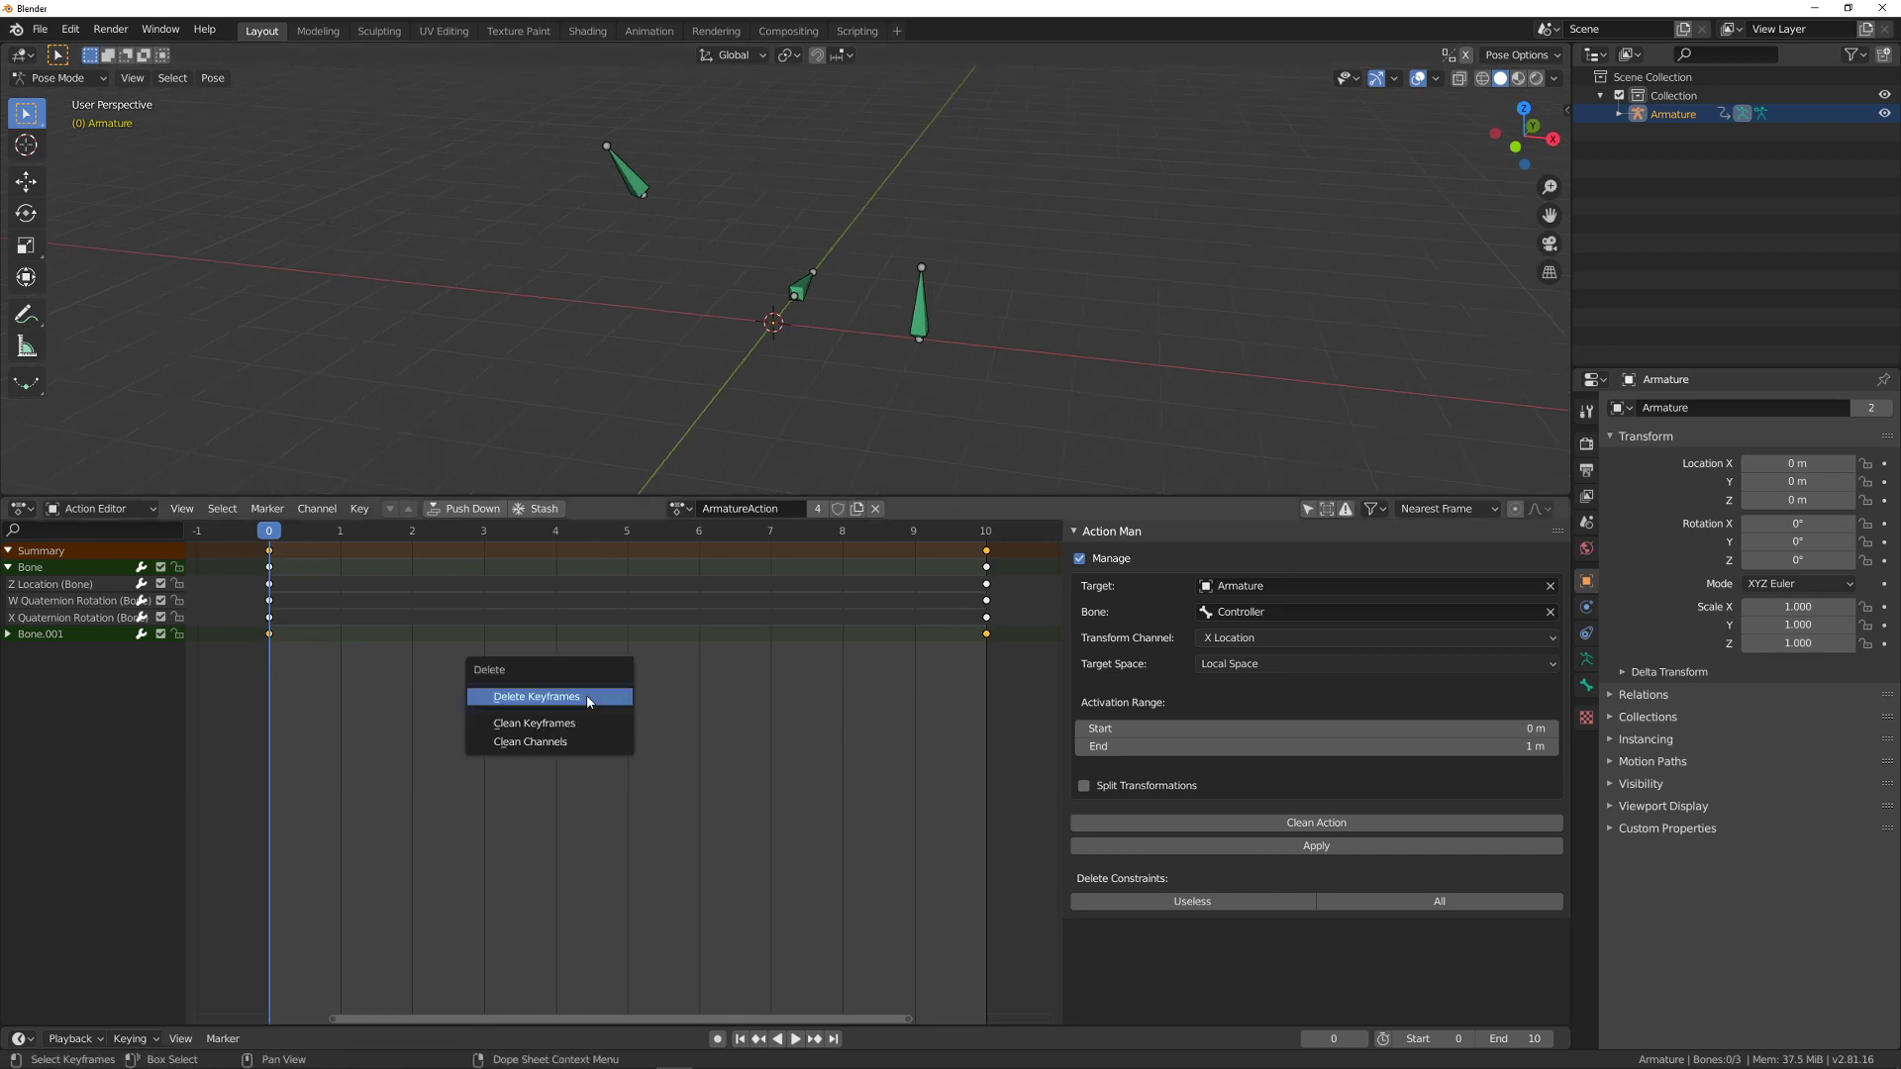
click(588, 699)
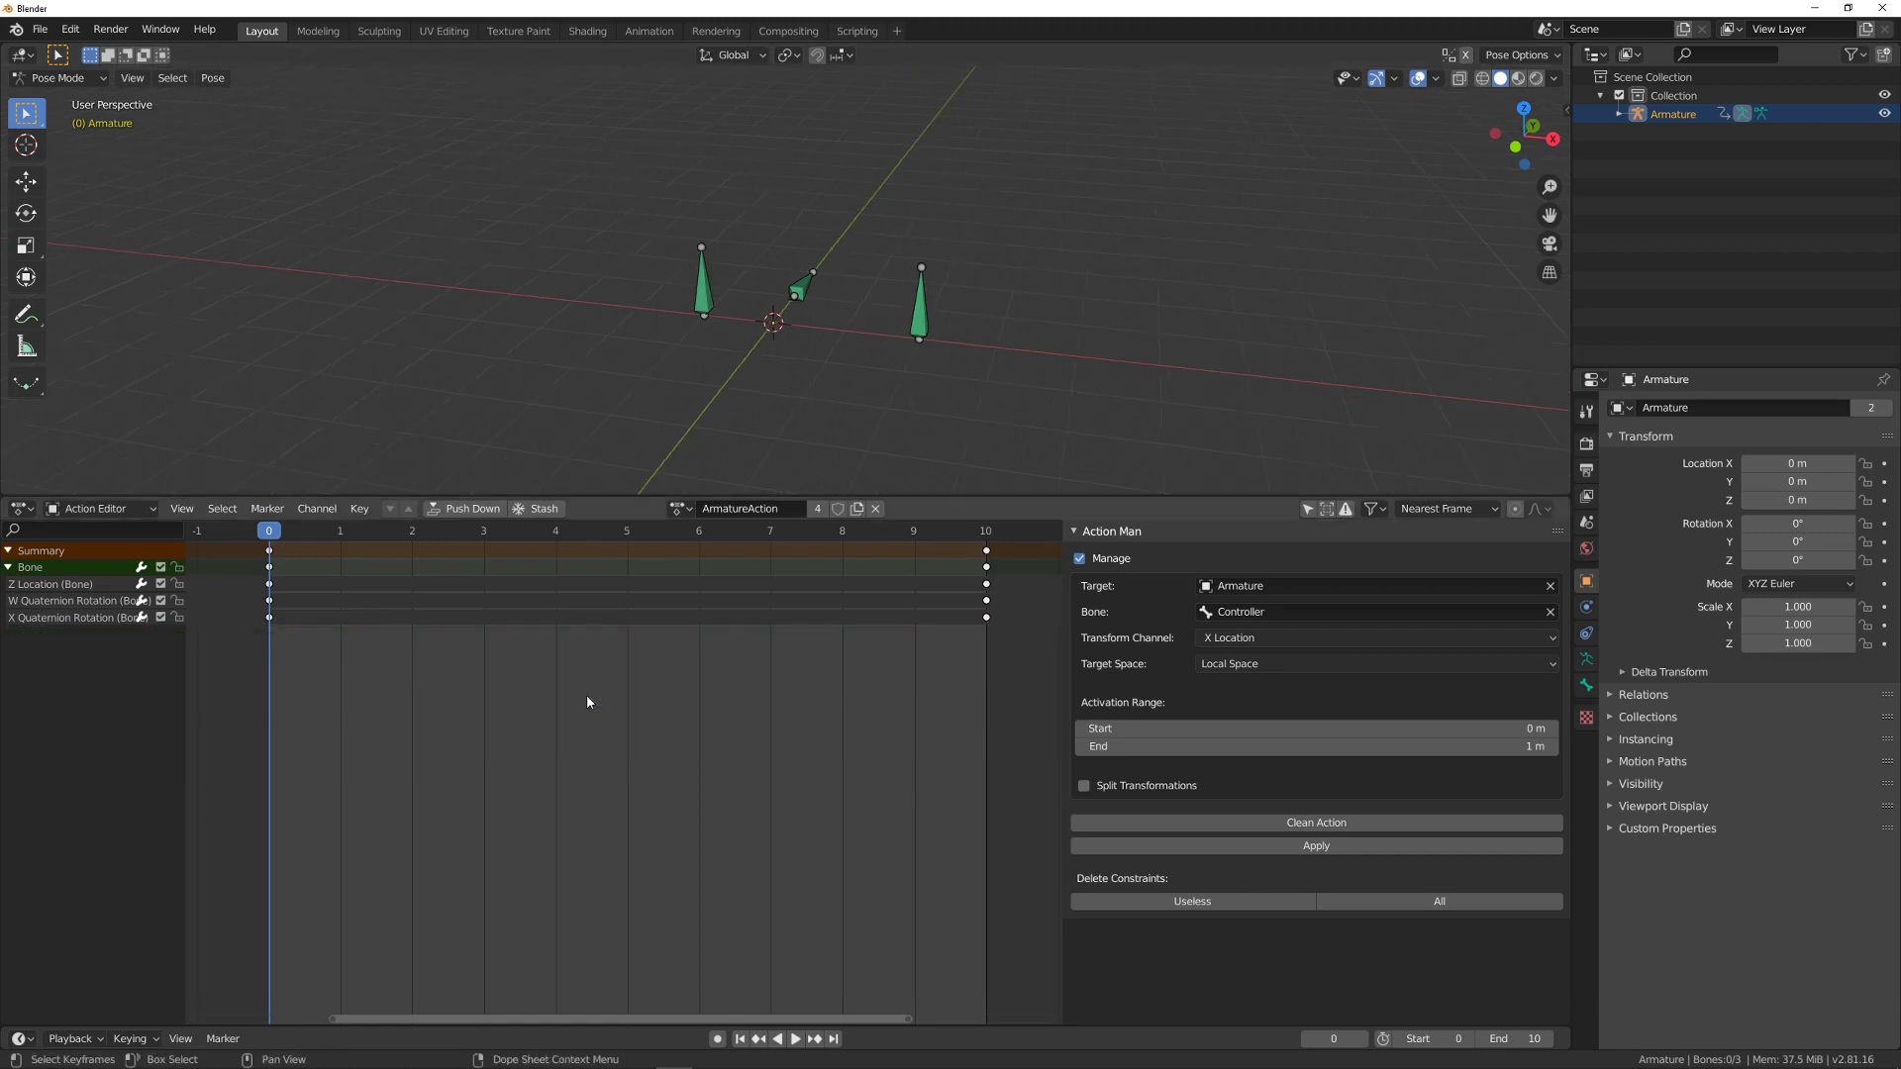
- Inspect Bone.001's leftover action constraint and move the Controller slightly back along X to test its effect
click(707, 283)
scroll(740, 344, up, 3)
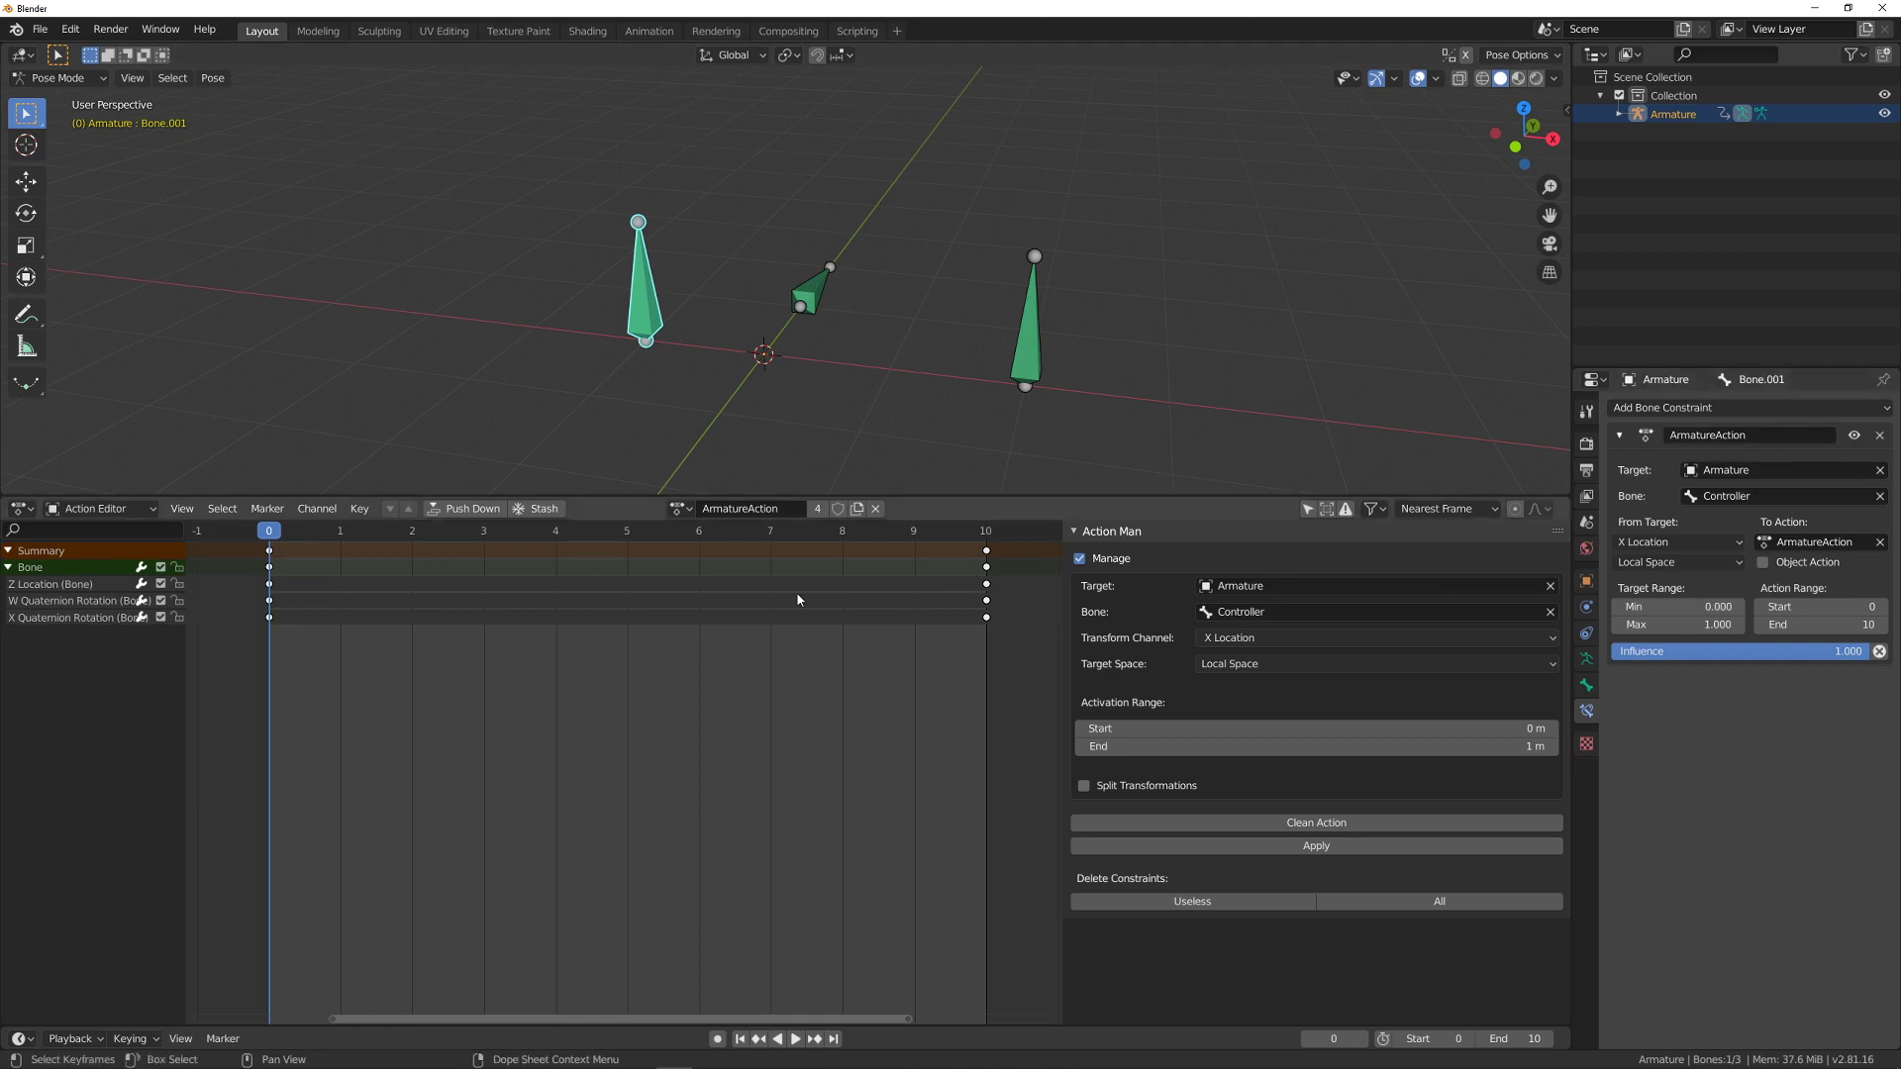
drag(1016, 363, 997, 367)
key(g)
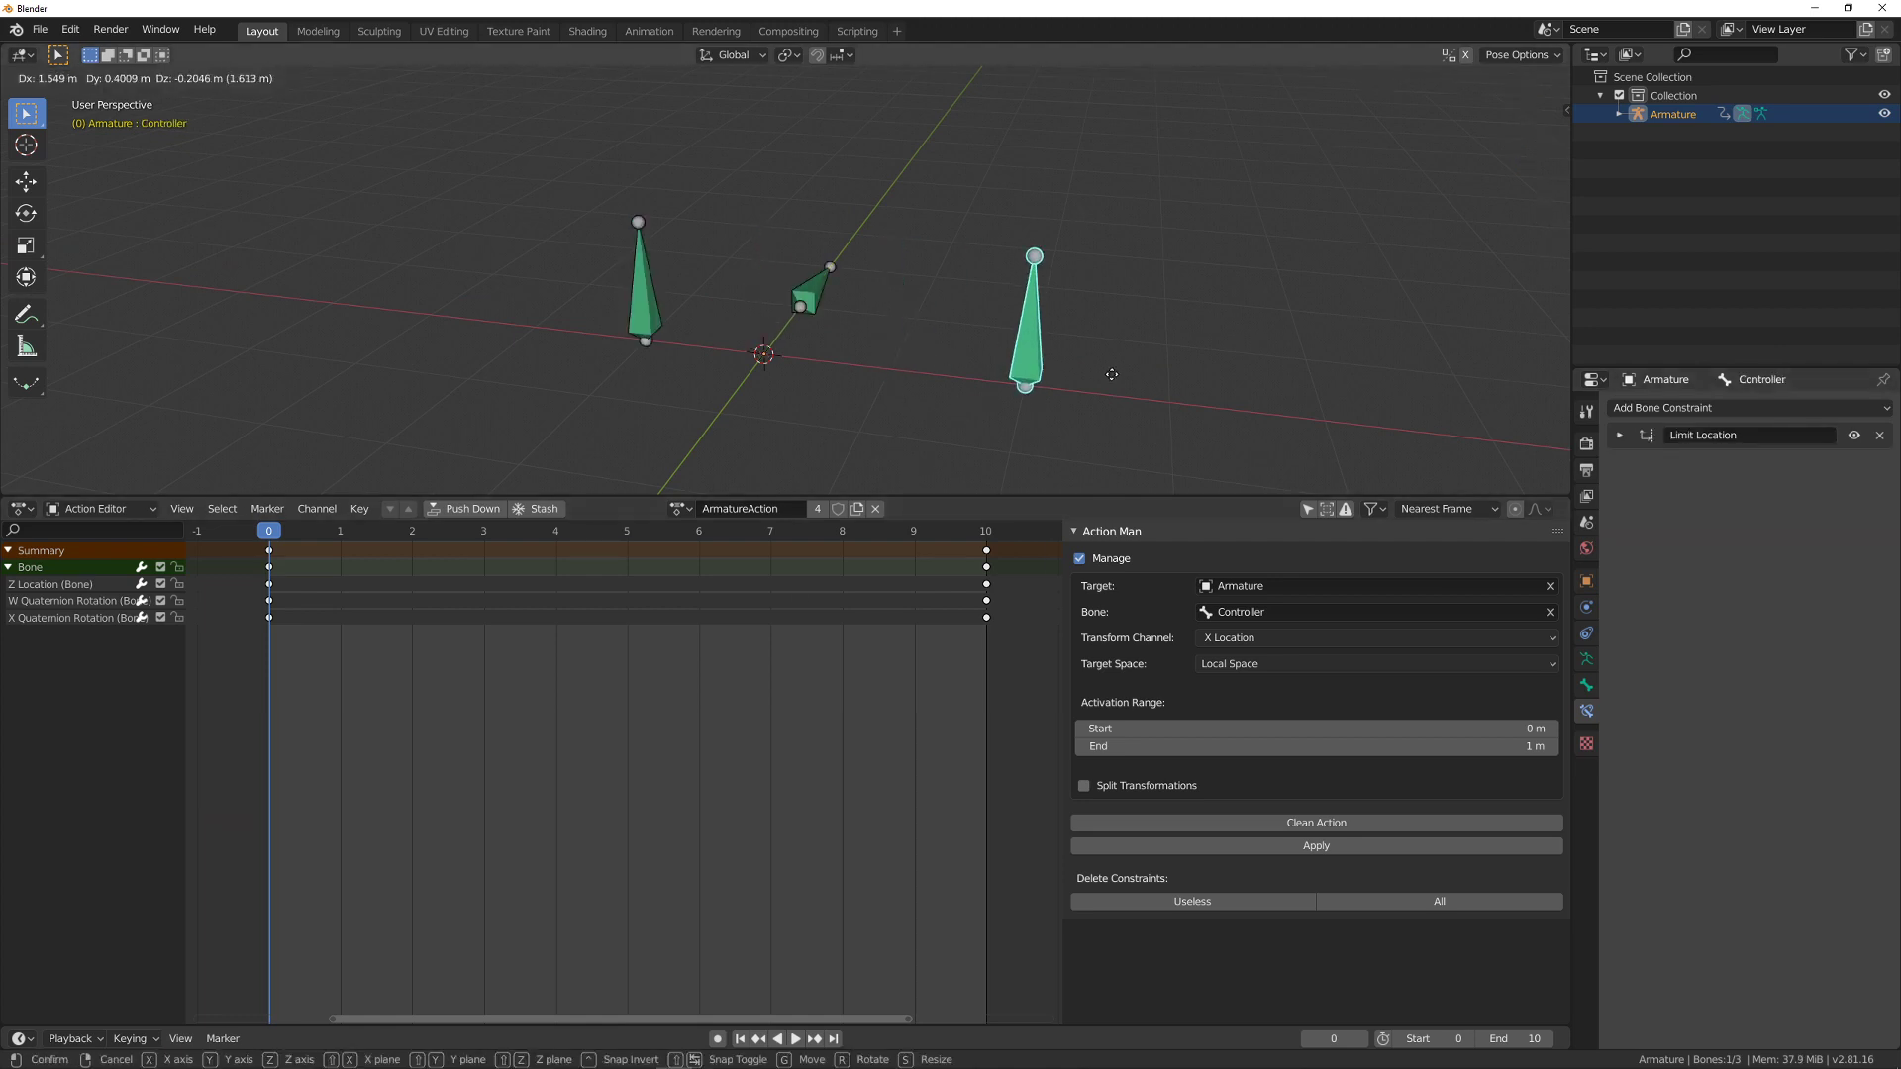
key(Escape)
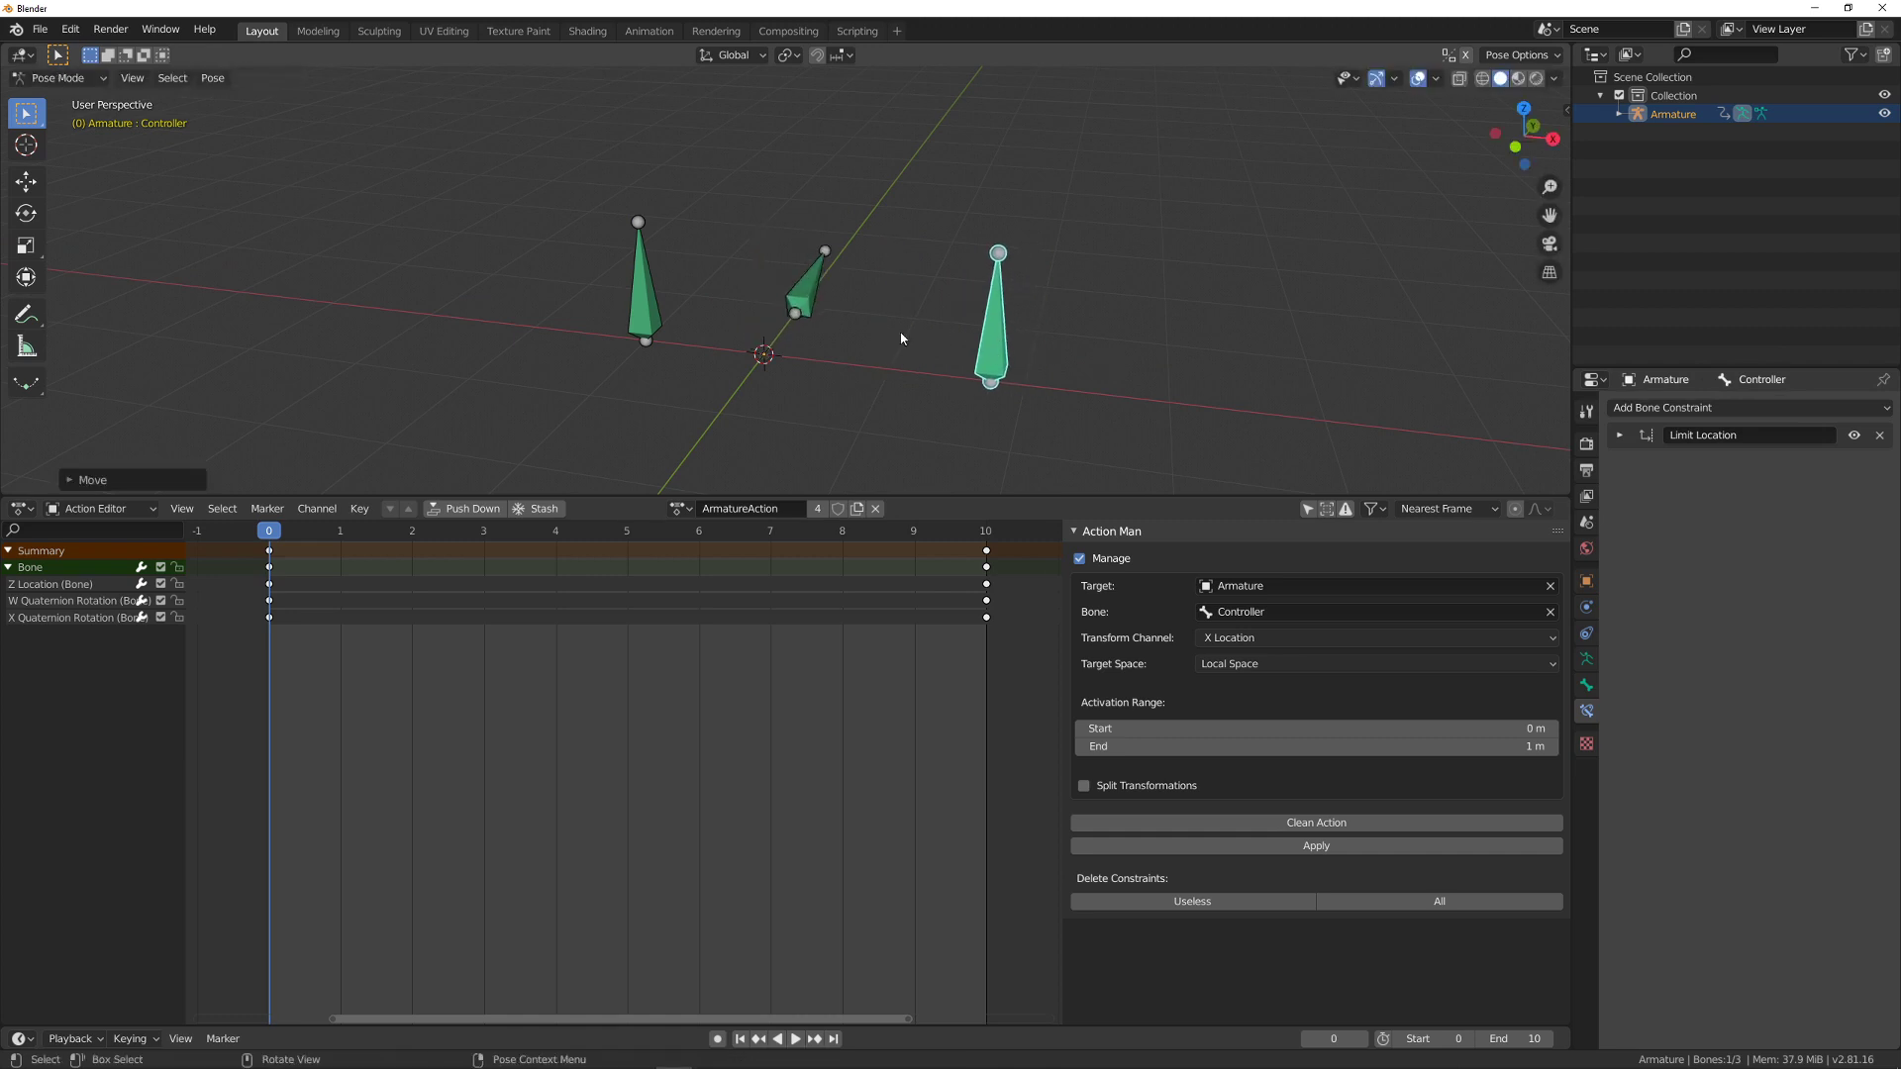
- Delete the useless action constraints, and check the remaining constraint on the animated middle bone
click(661, 275)
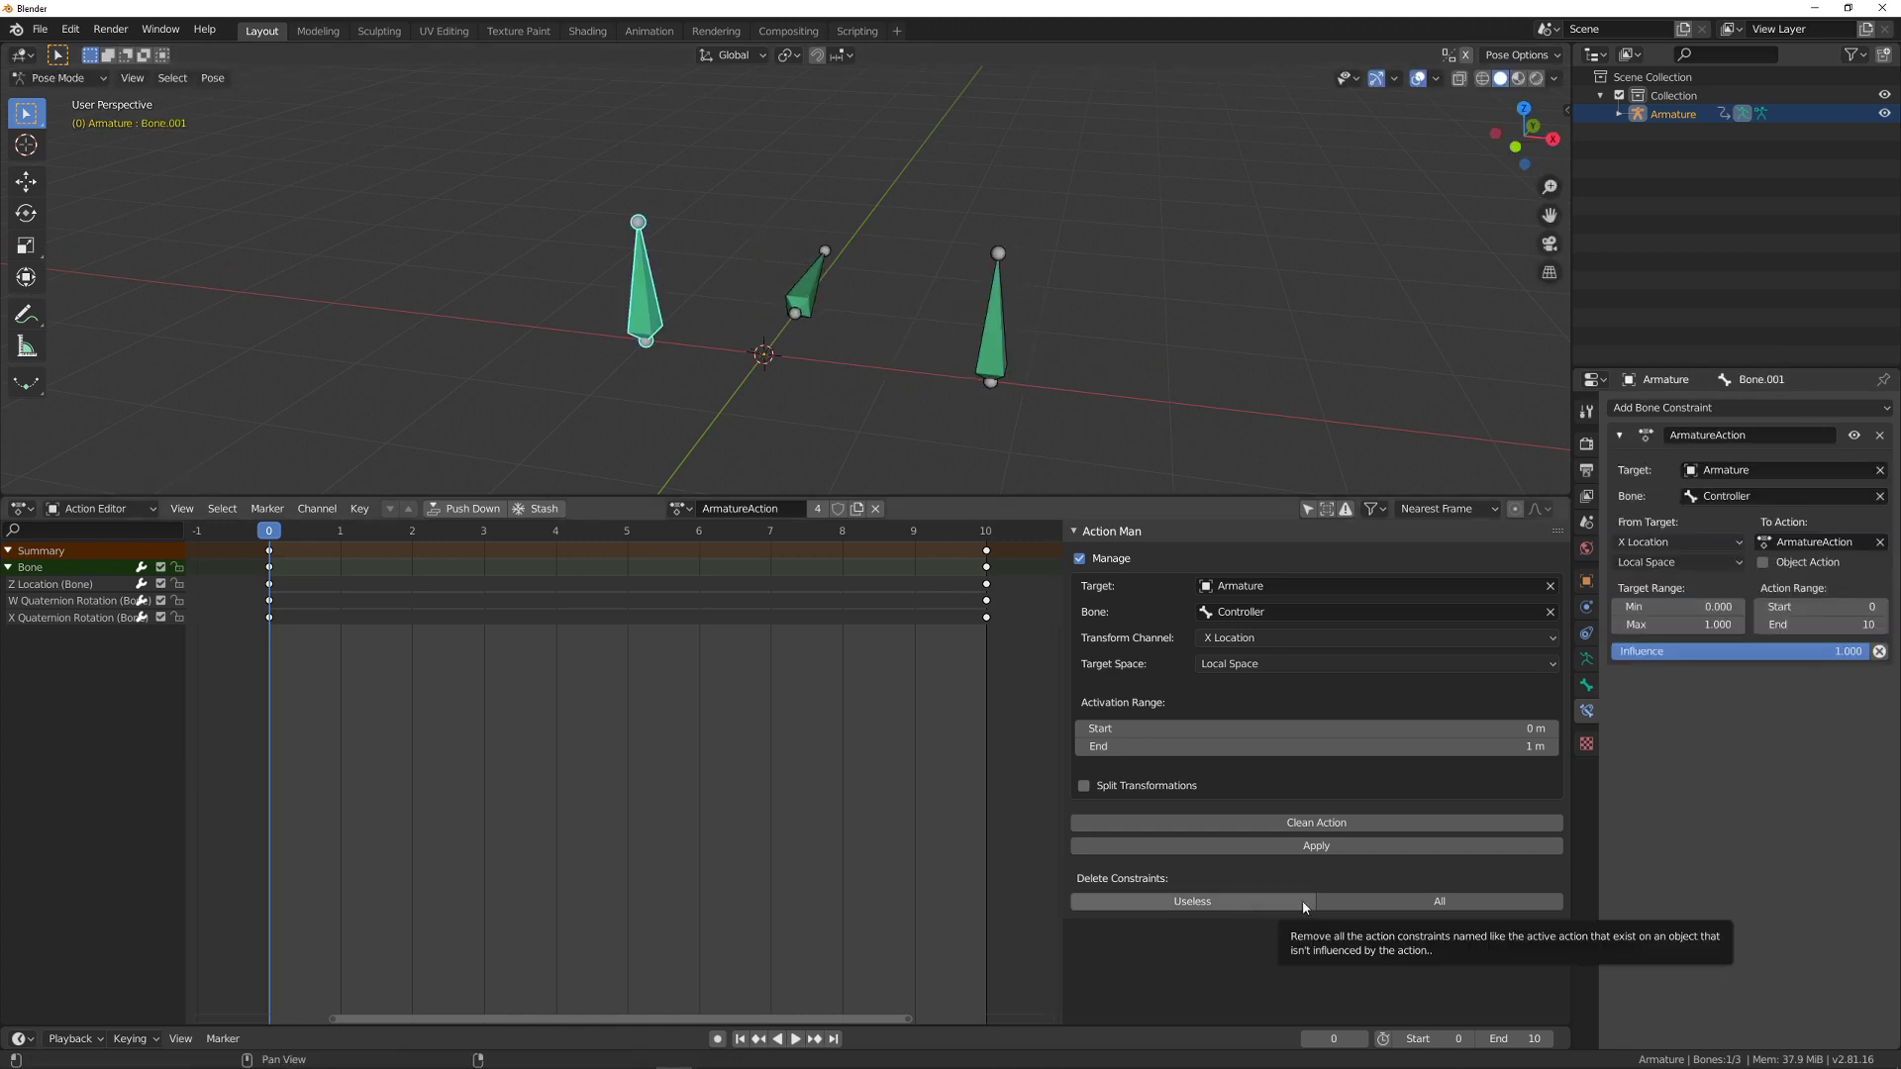
click(1221, 899)
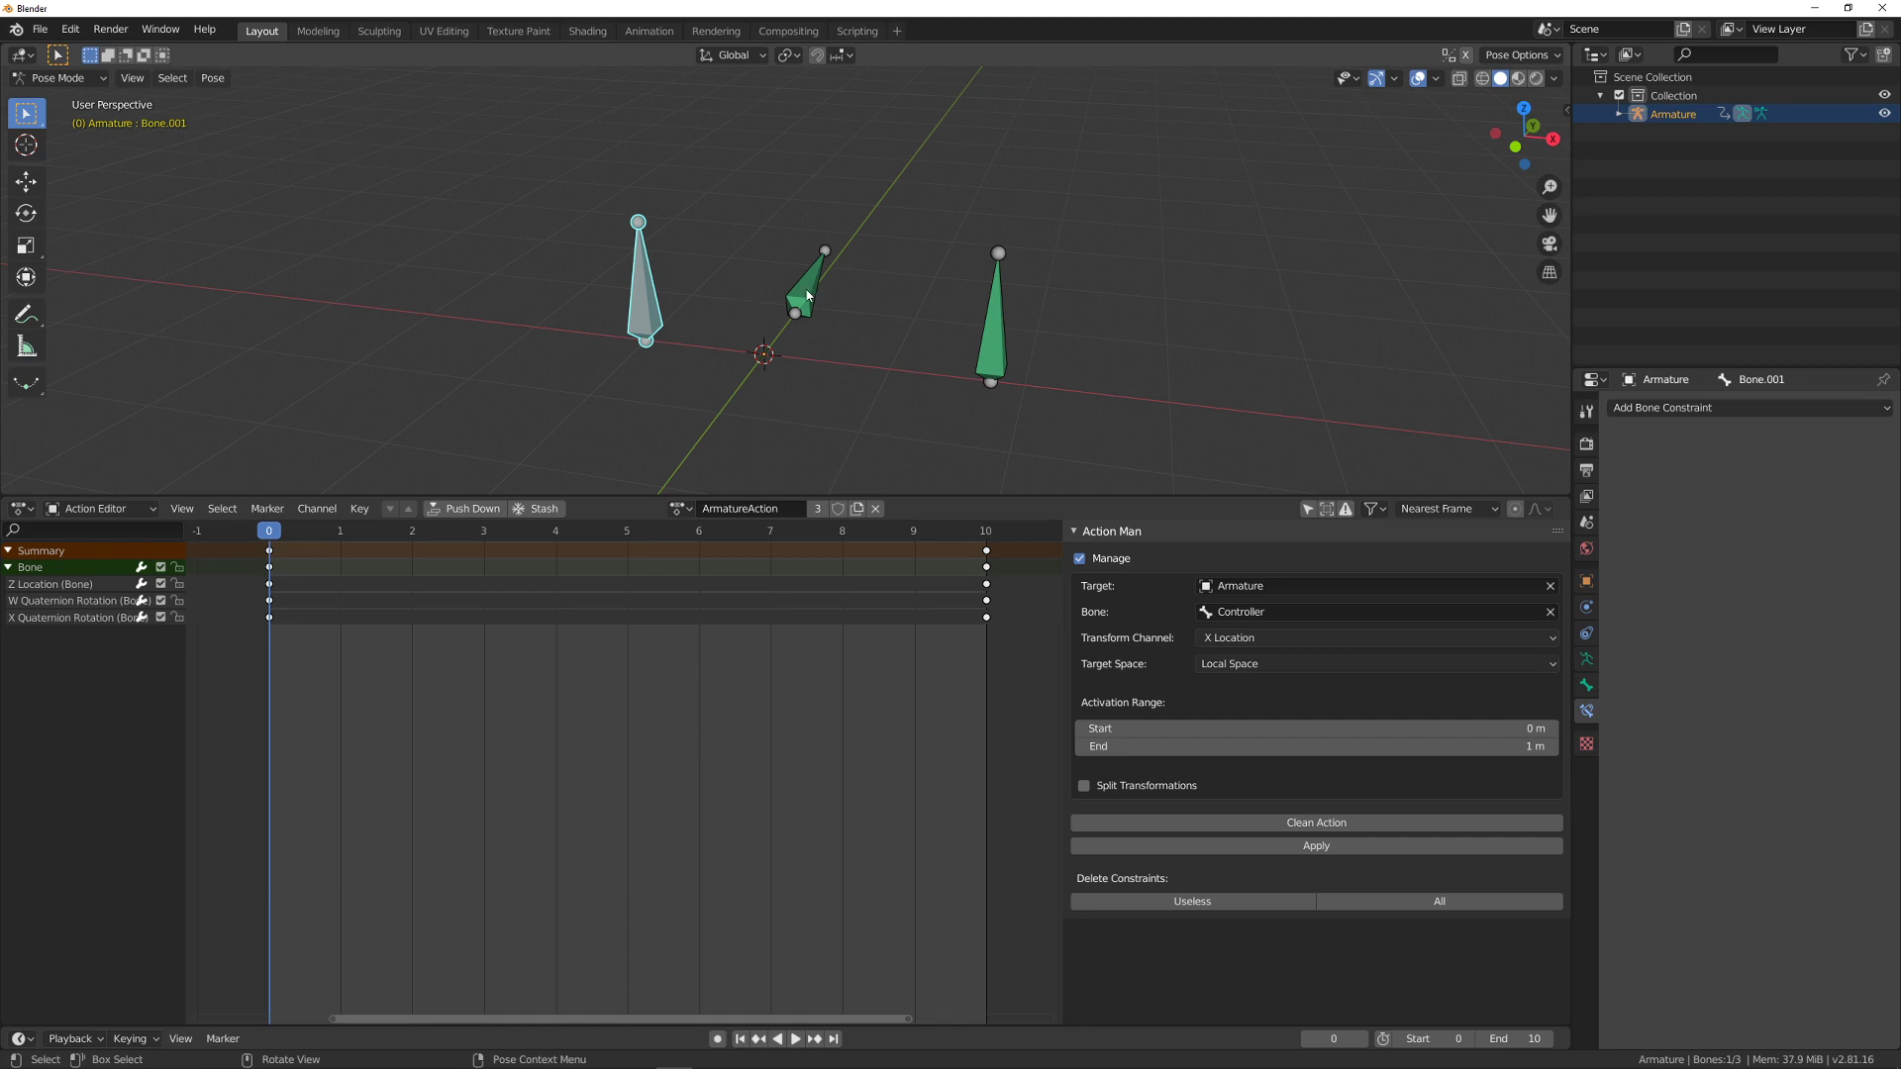
click(752, 815)
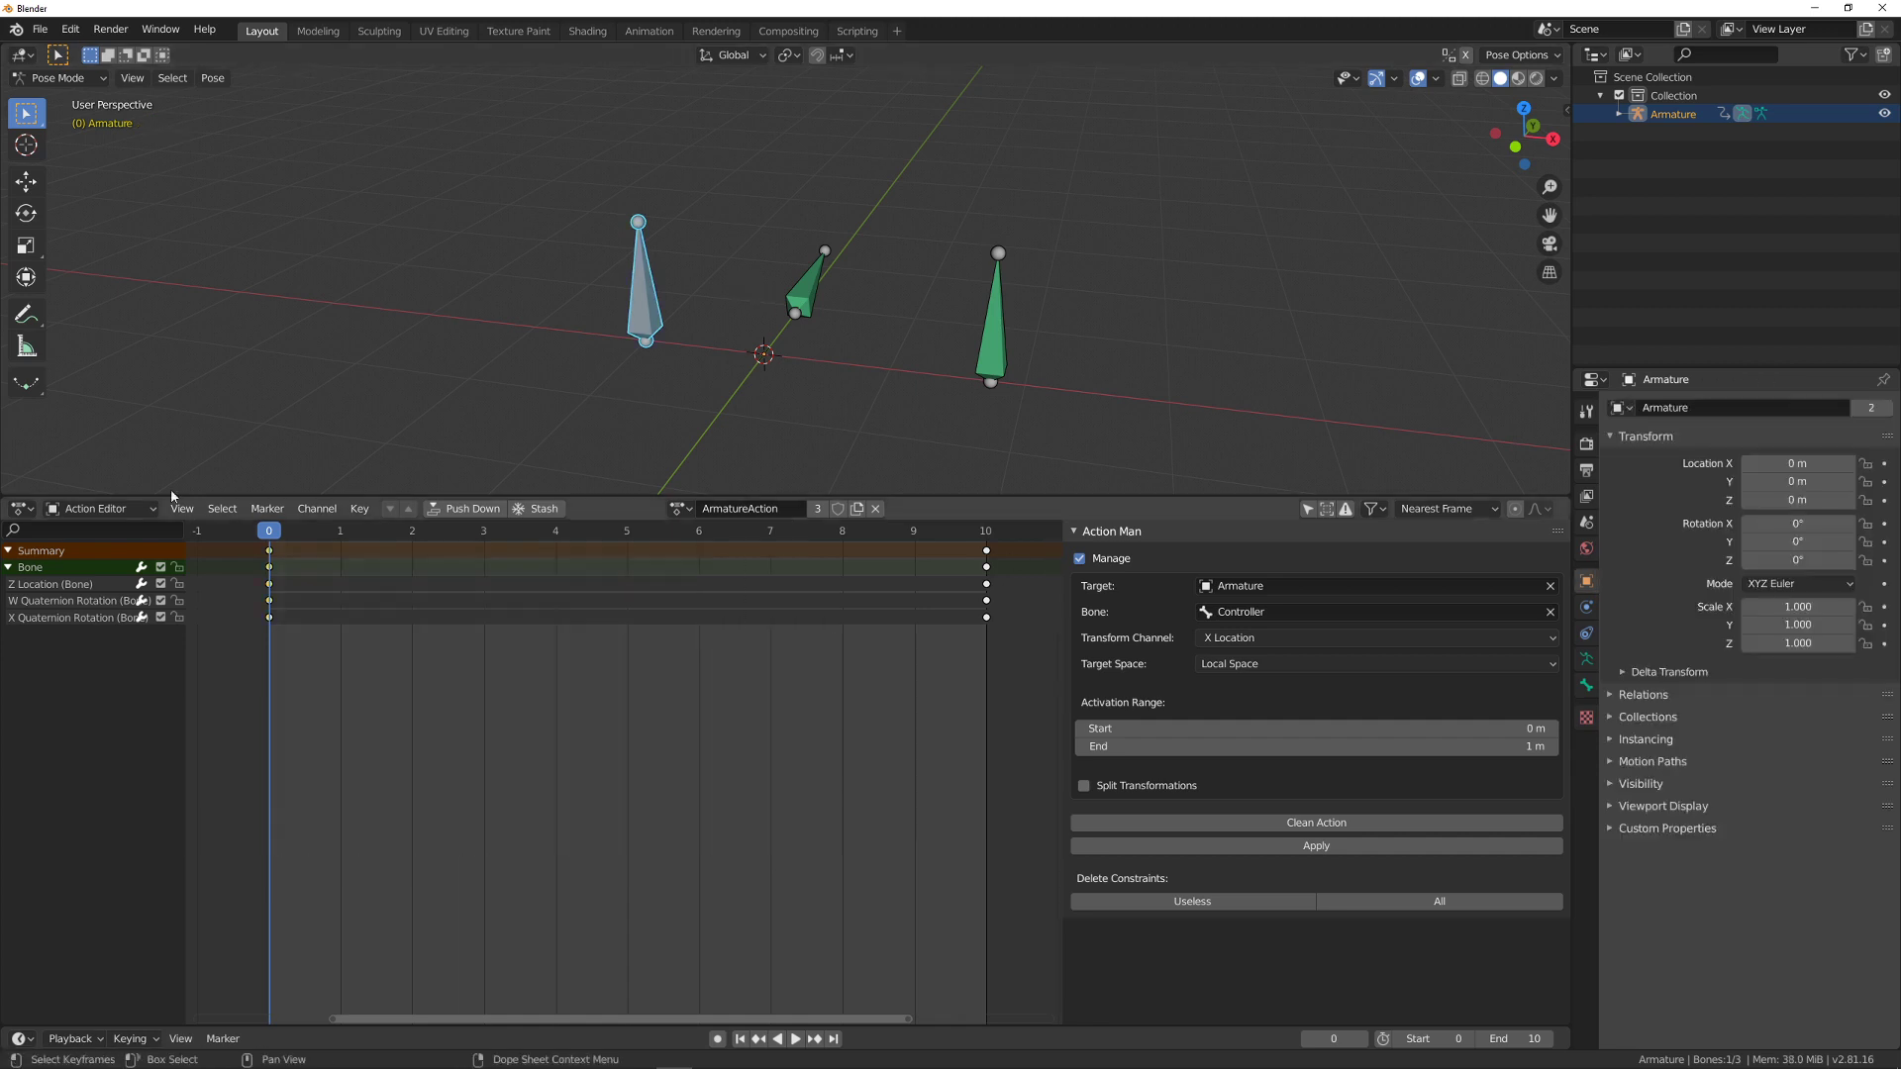
click(810, 288)
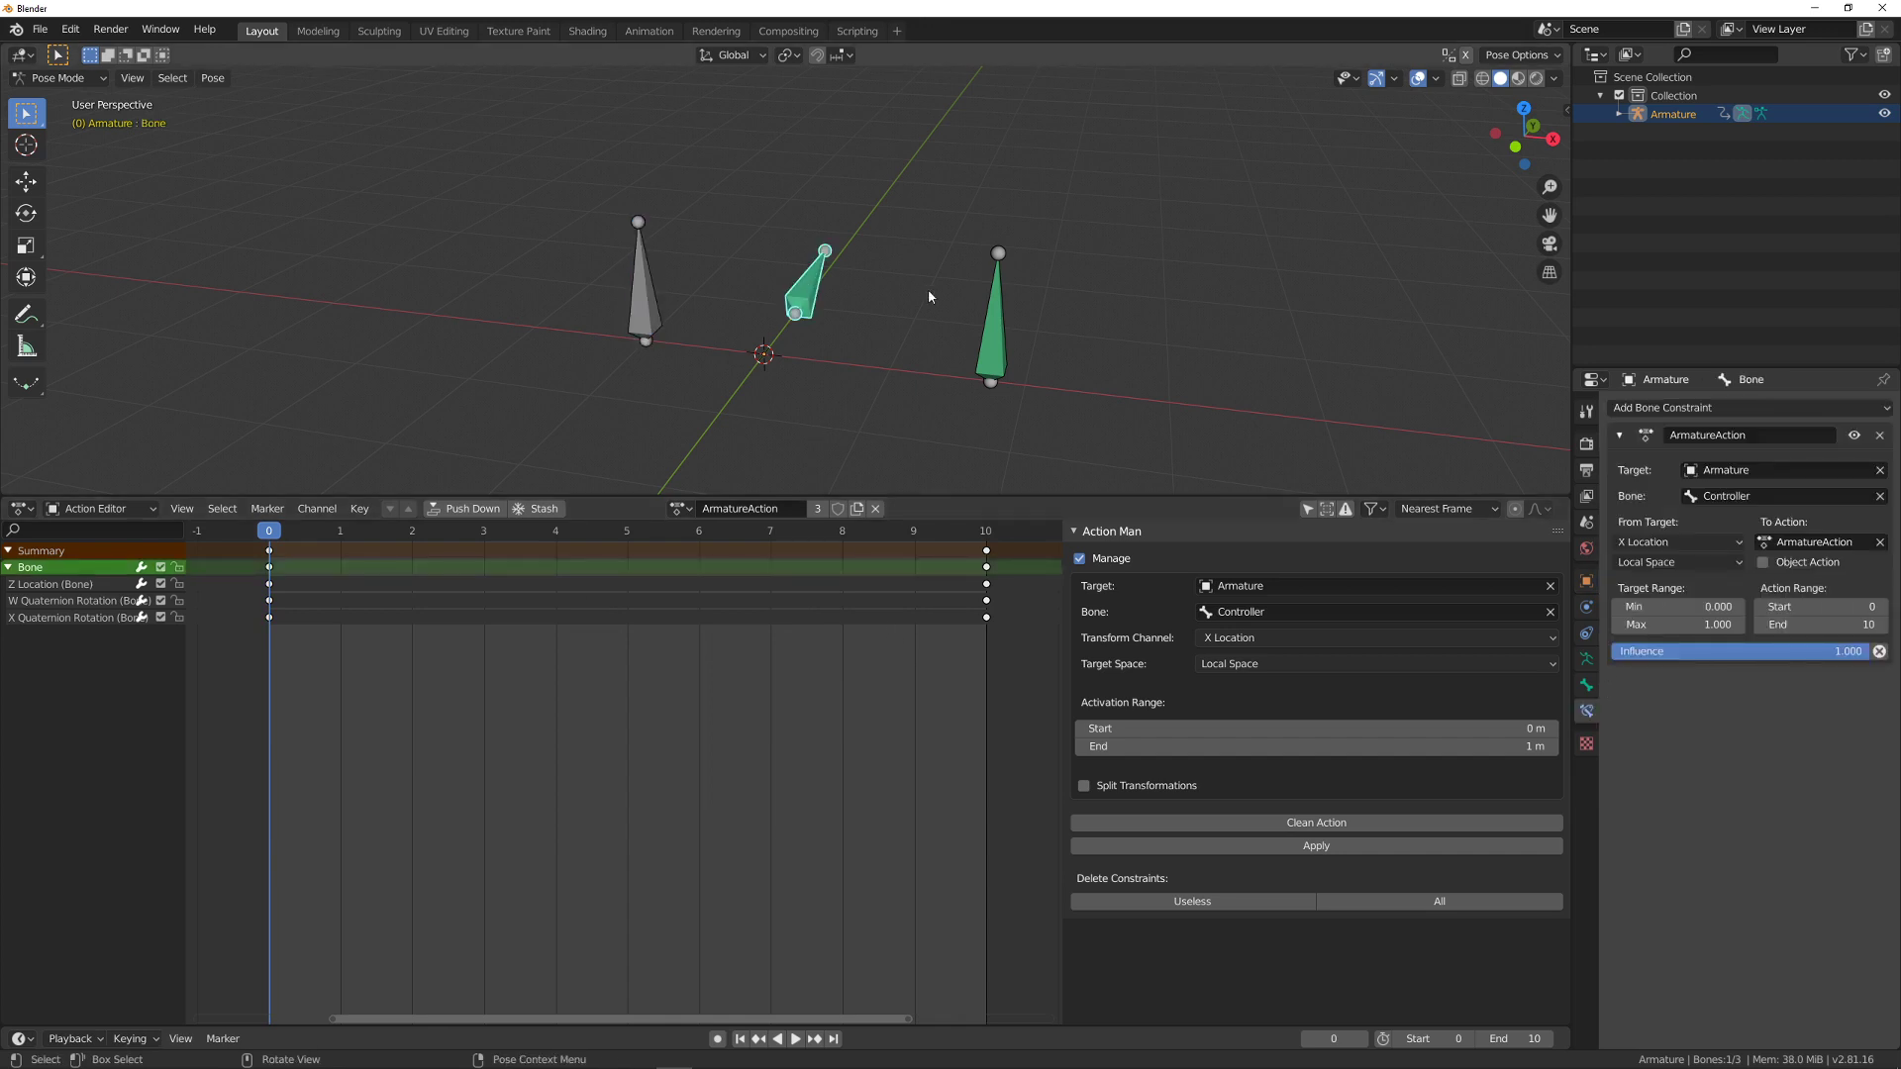
- Undo the deletion of the useless action constraints and deselect all bones
key(ctrl+z)
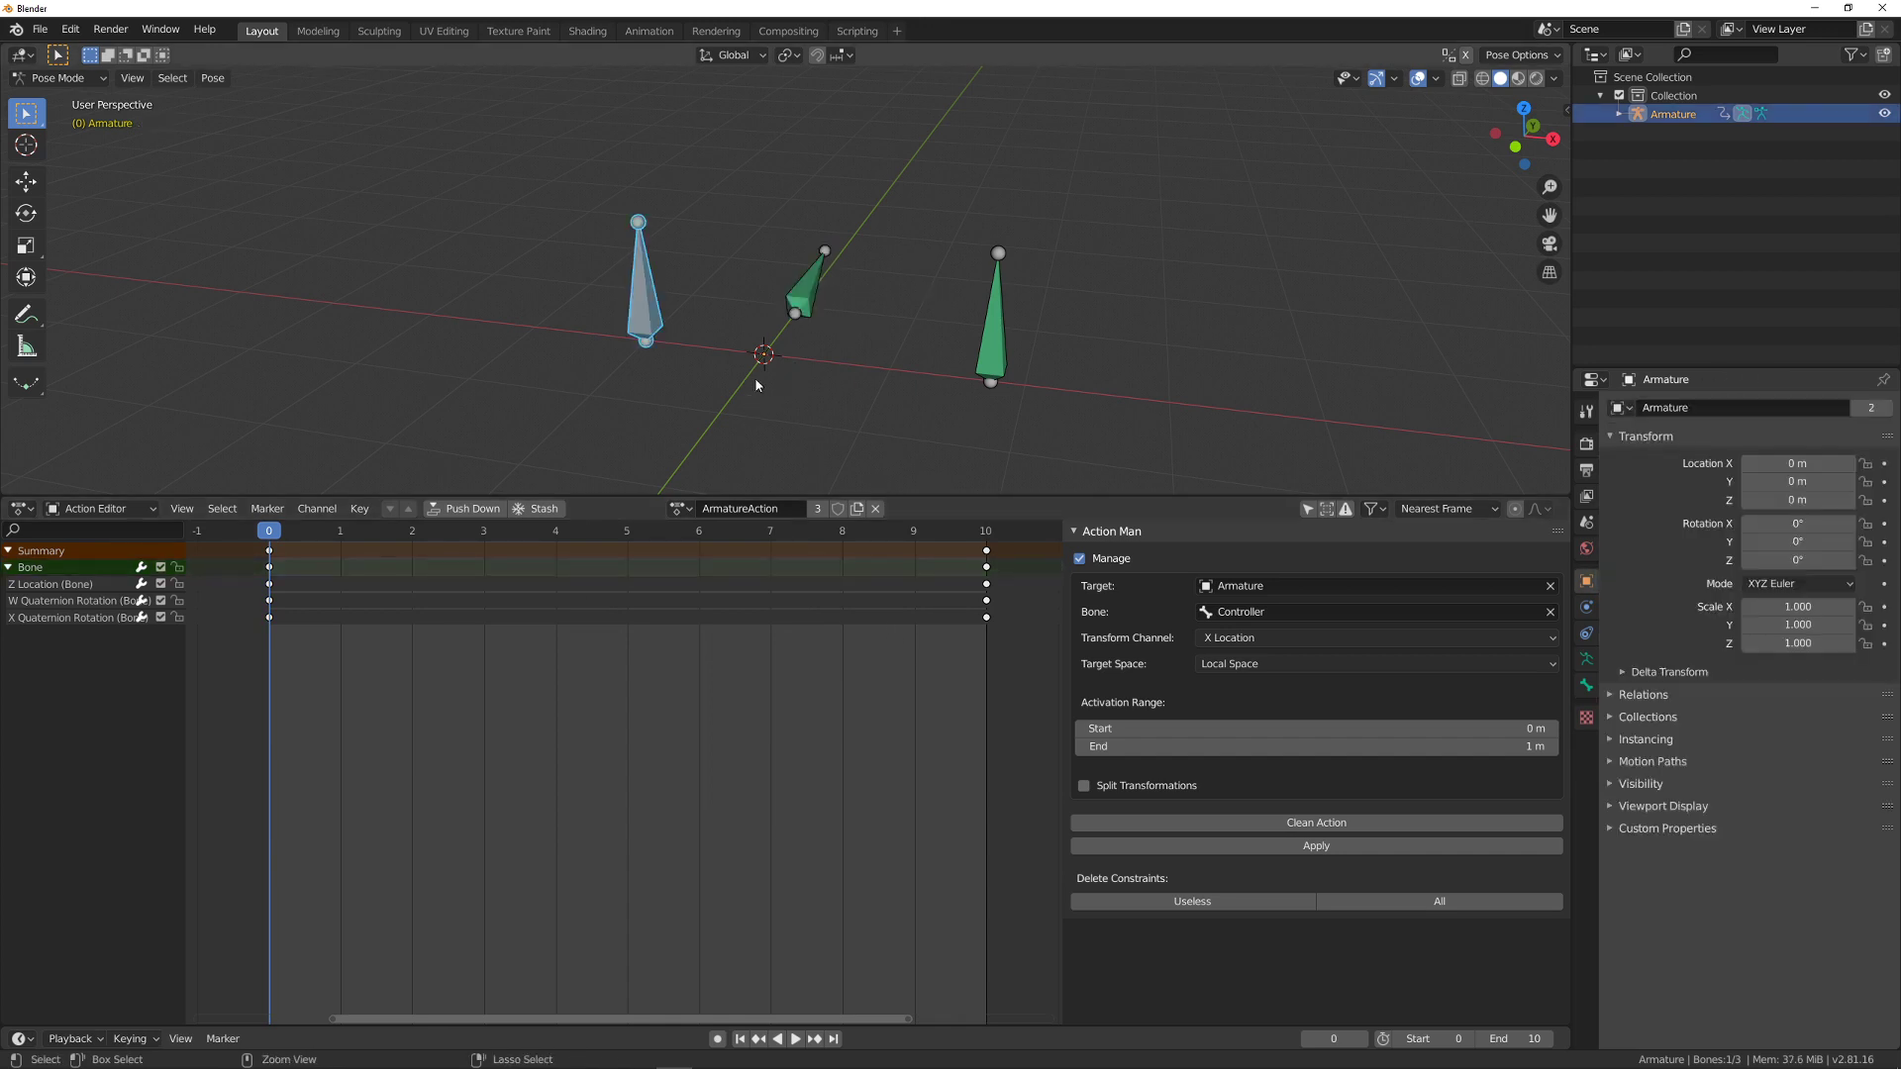
key(ctrl+z)
key(ctrl+z)
key(ctrl+z)
key(ctrl+z)
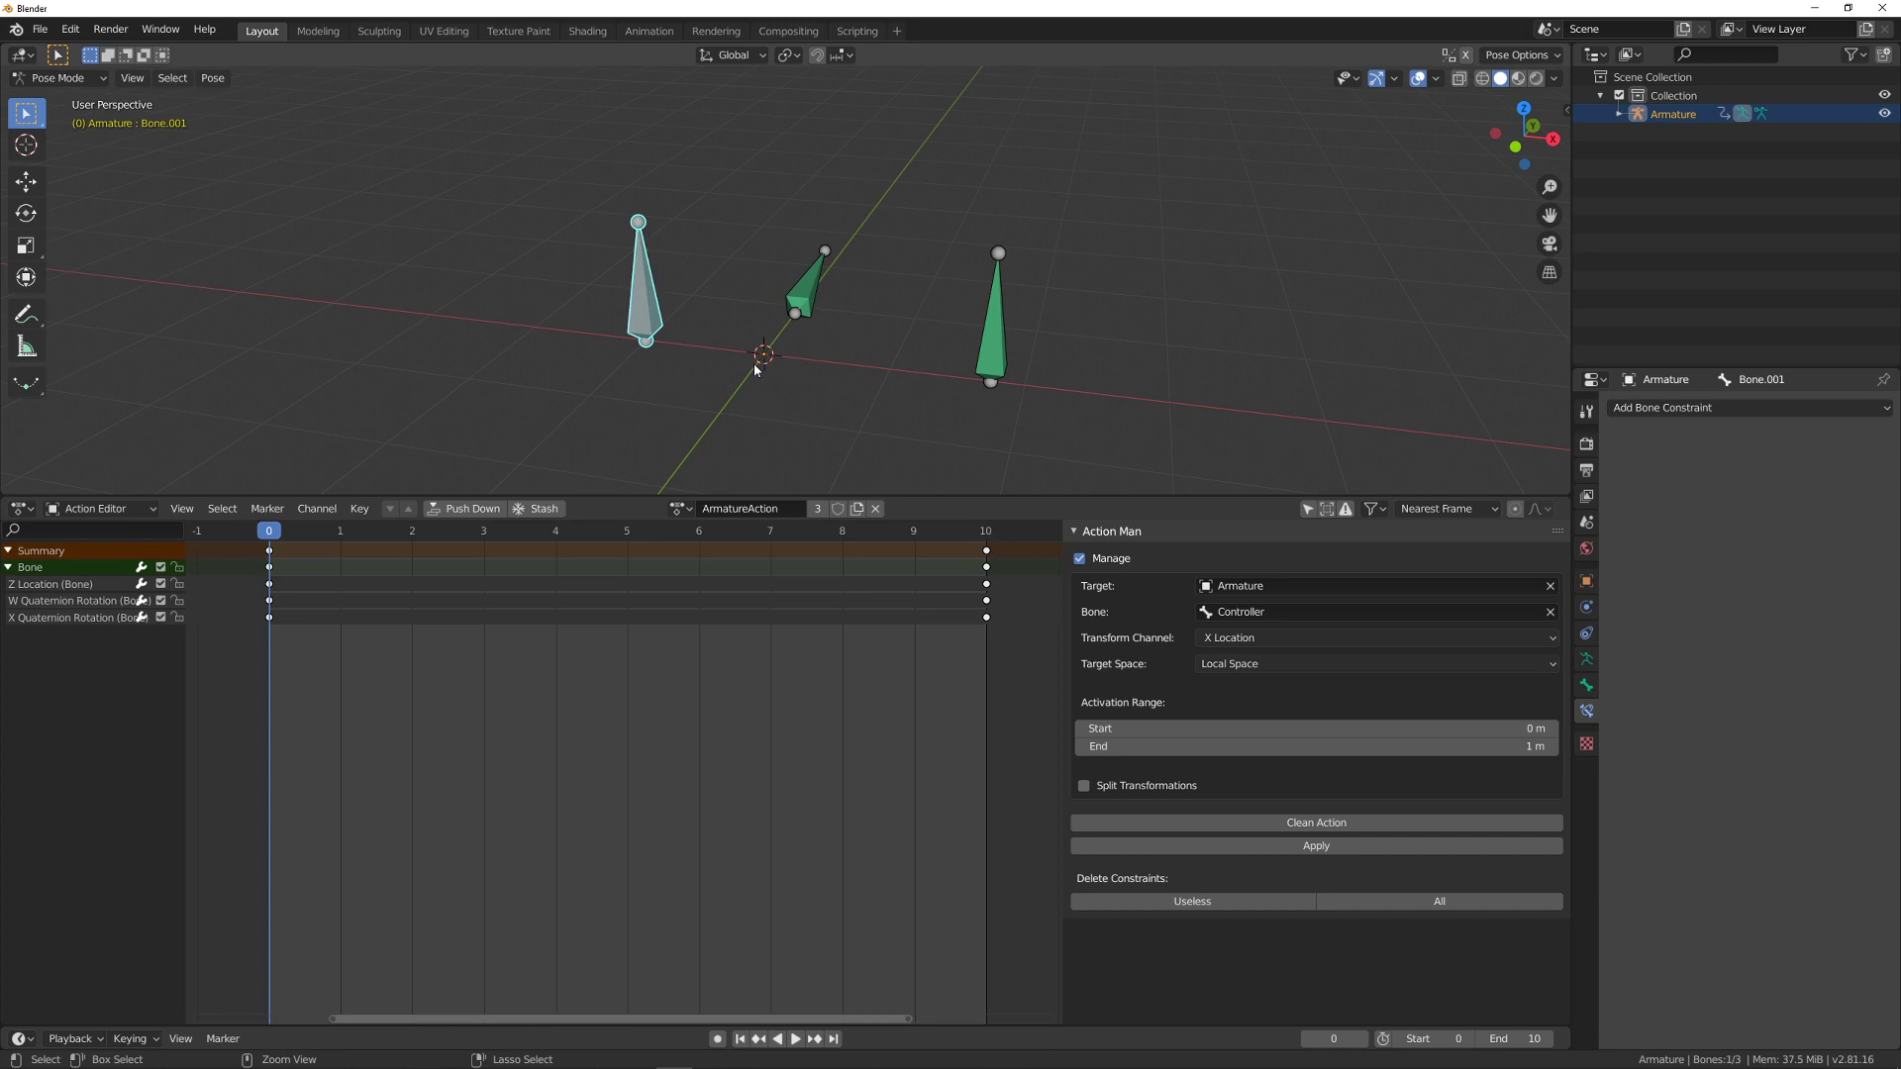
click(751, 361)
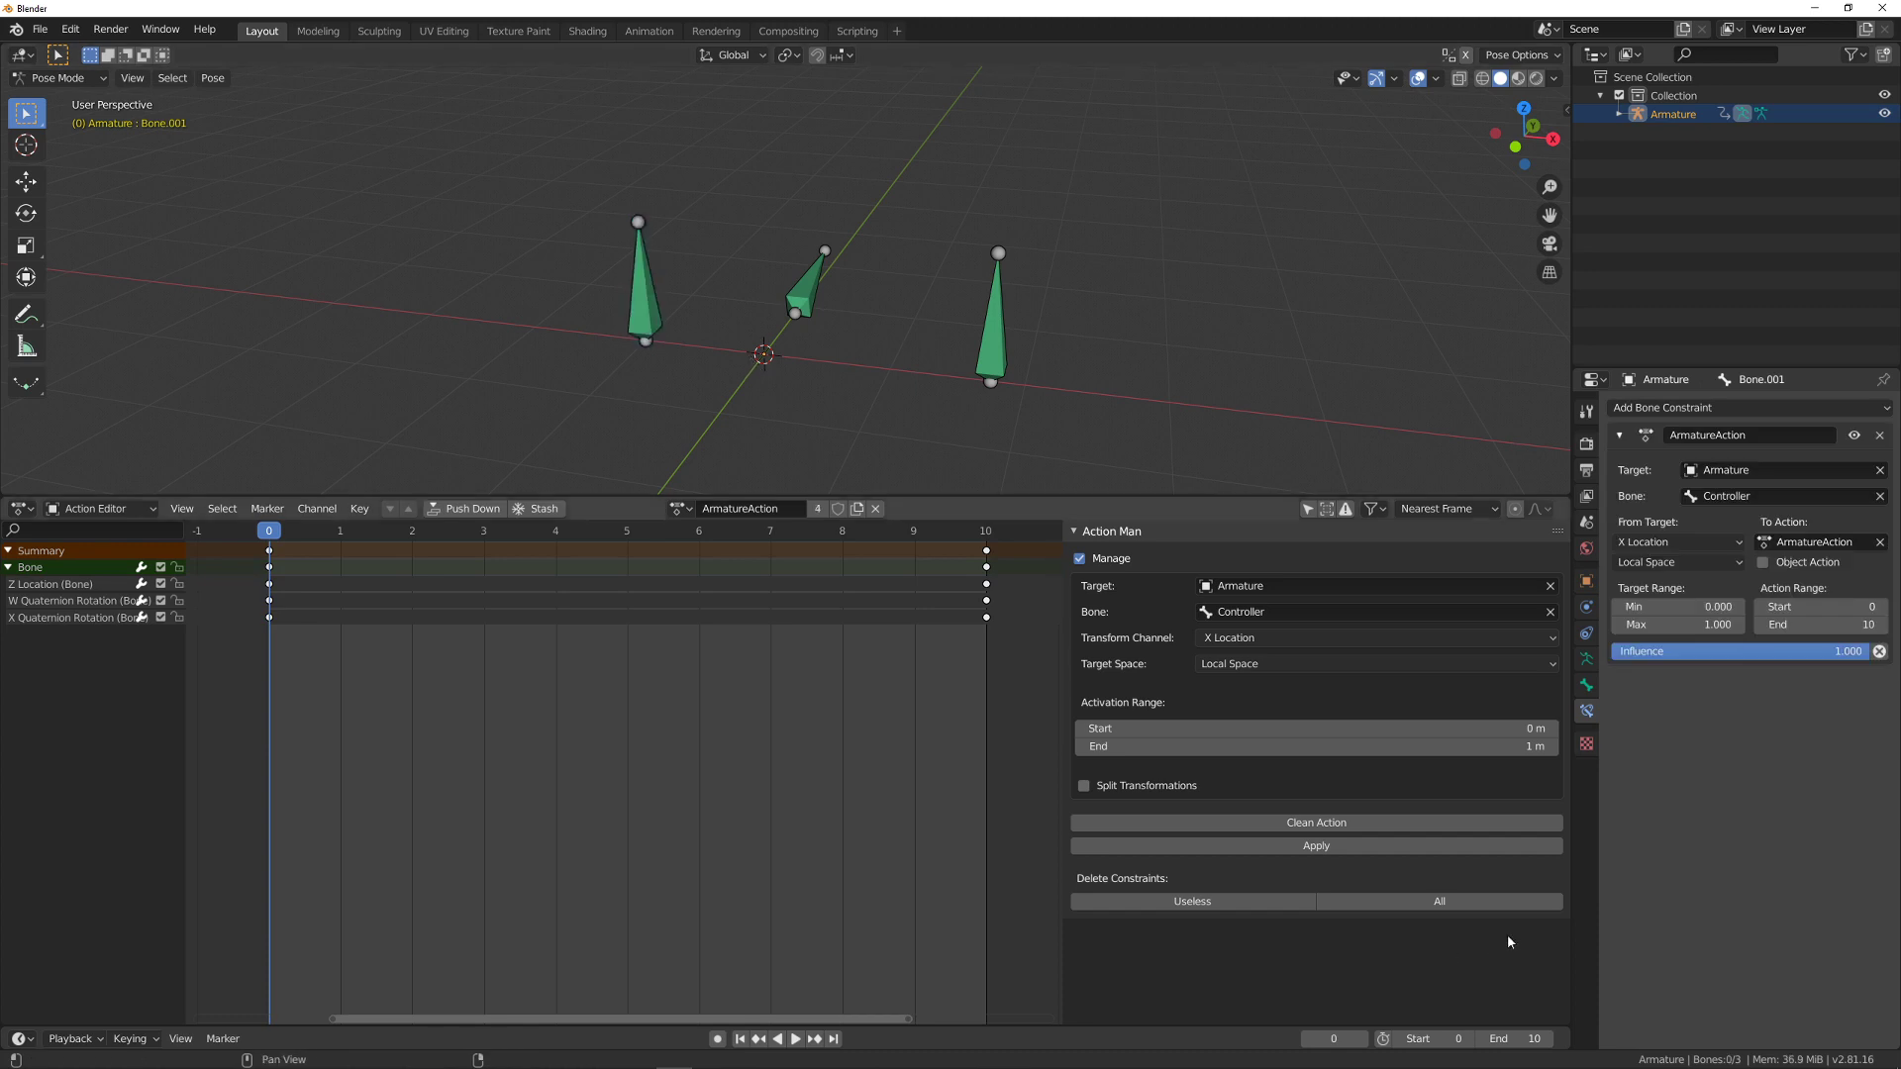
- Delete all constraints of the action, and check the middle bone and Bone.001 for remaining constraints
click(1440, 901)
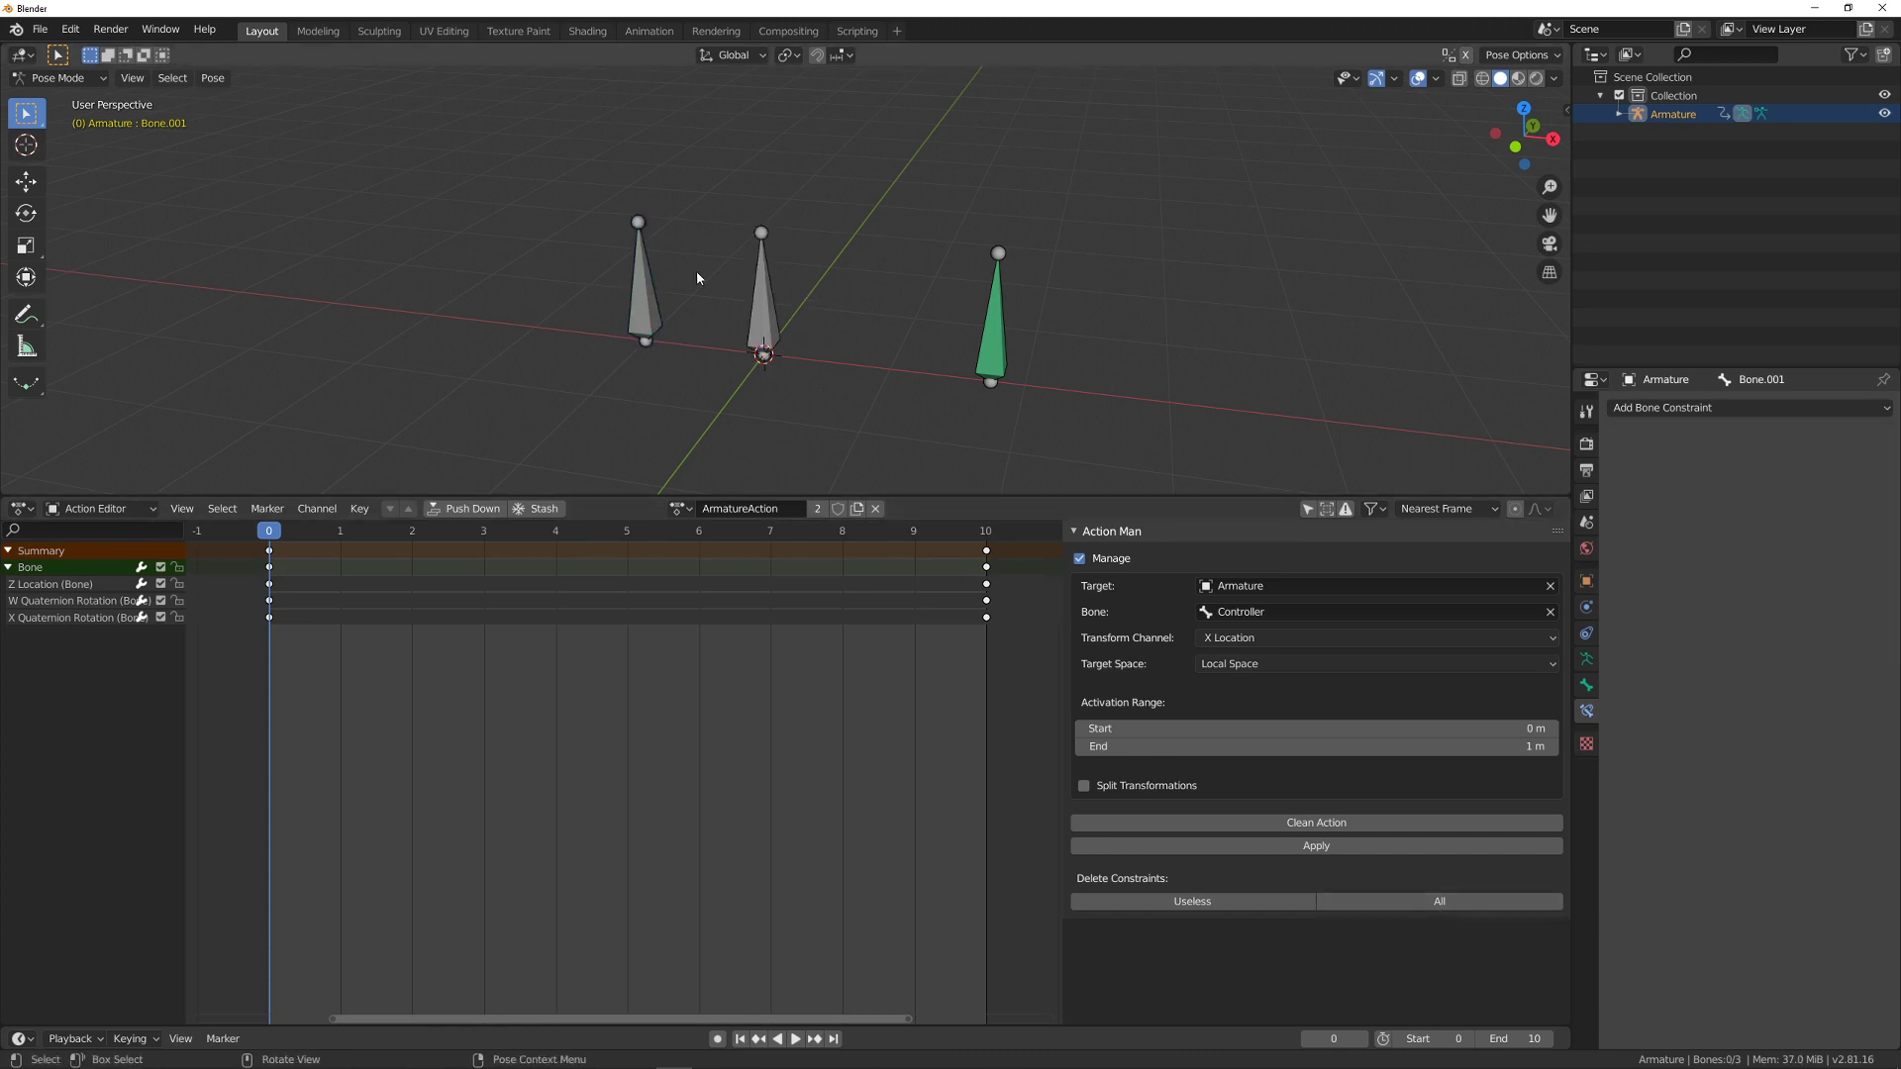
click(771, 287)
click(643, 288)
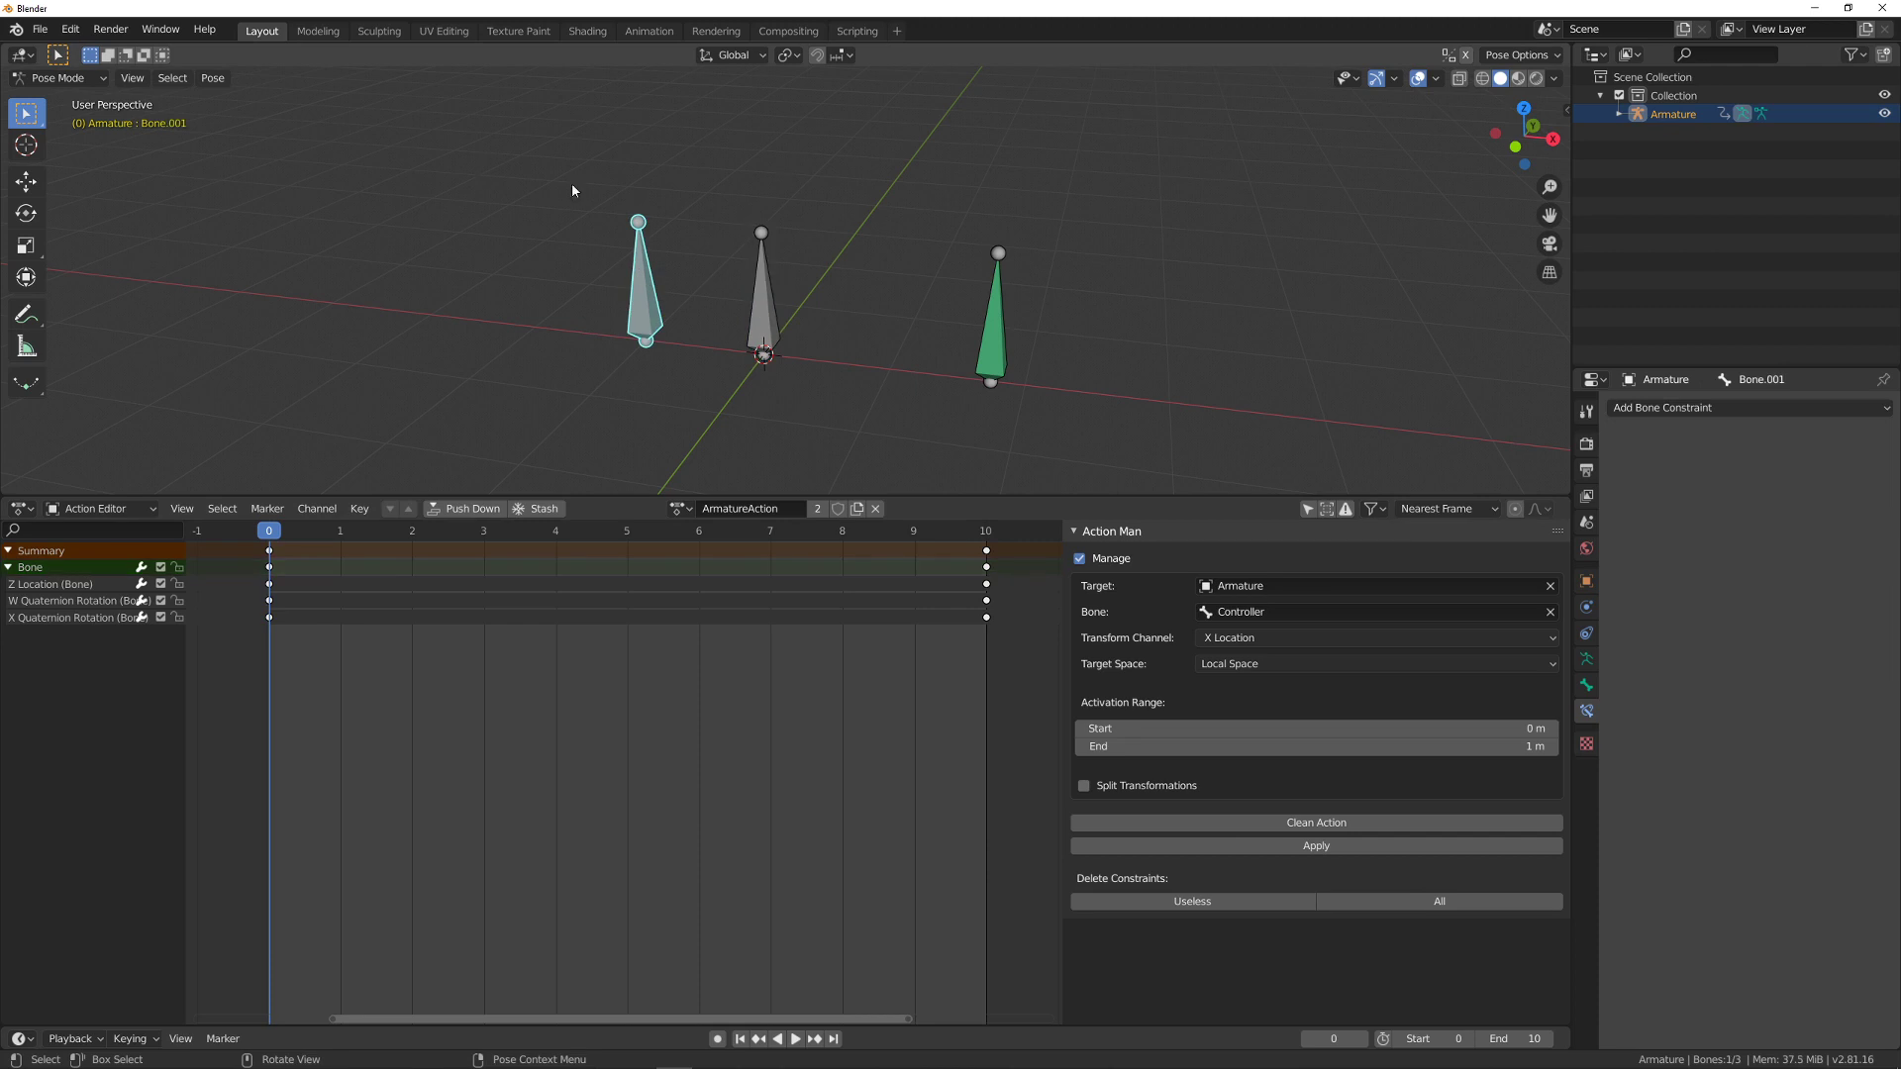
- Check the Controller's Limit Location constraint and move the Controller along X closer to the middle bone
click(981, 315)
click(1742, 407)
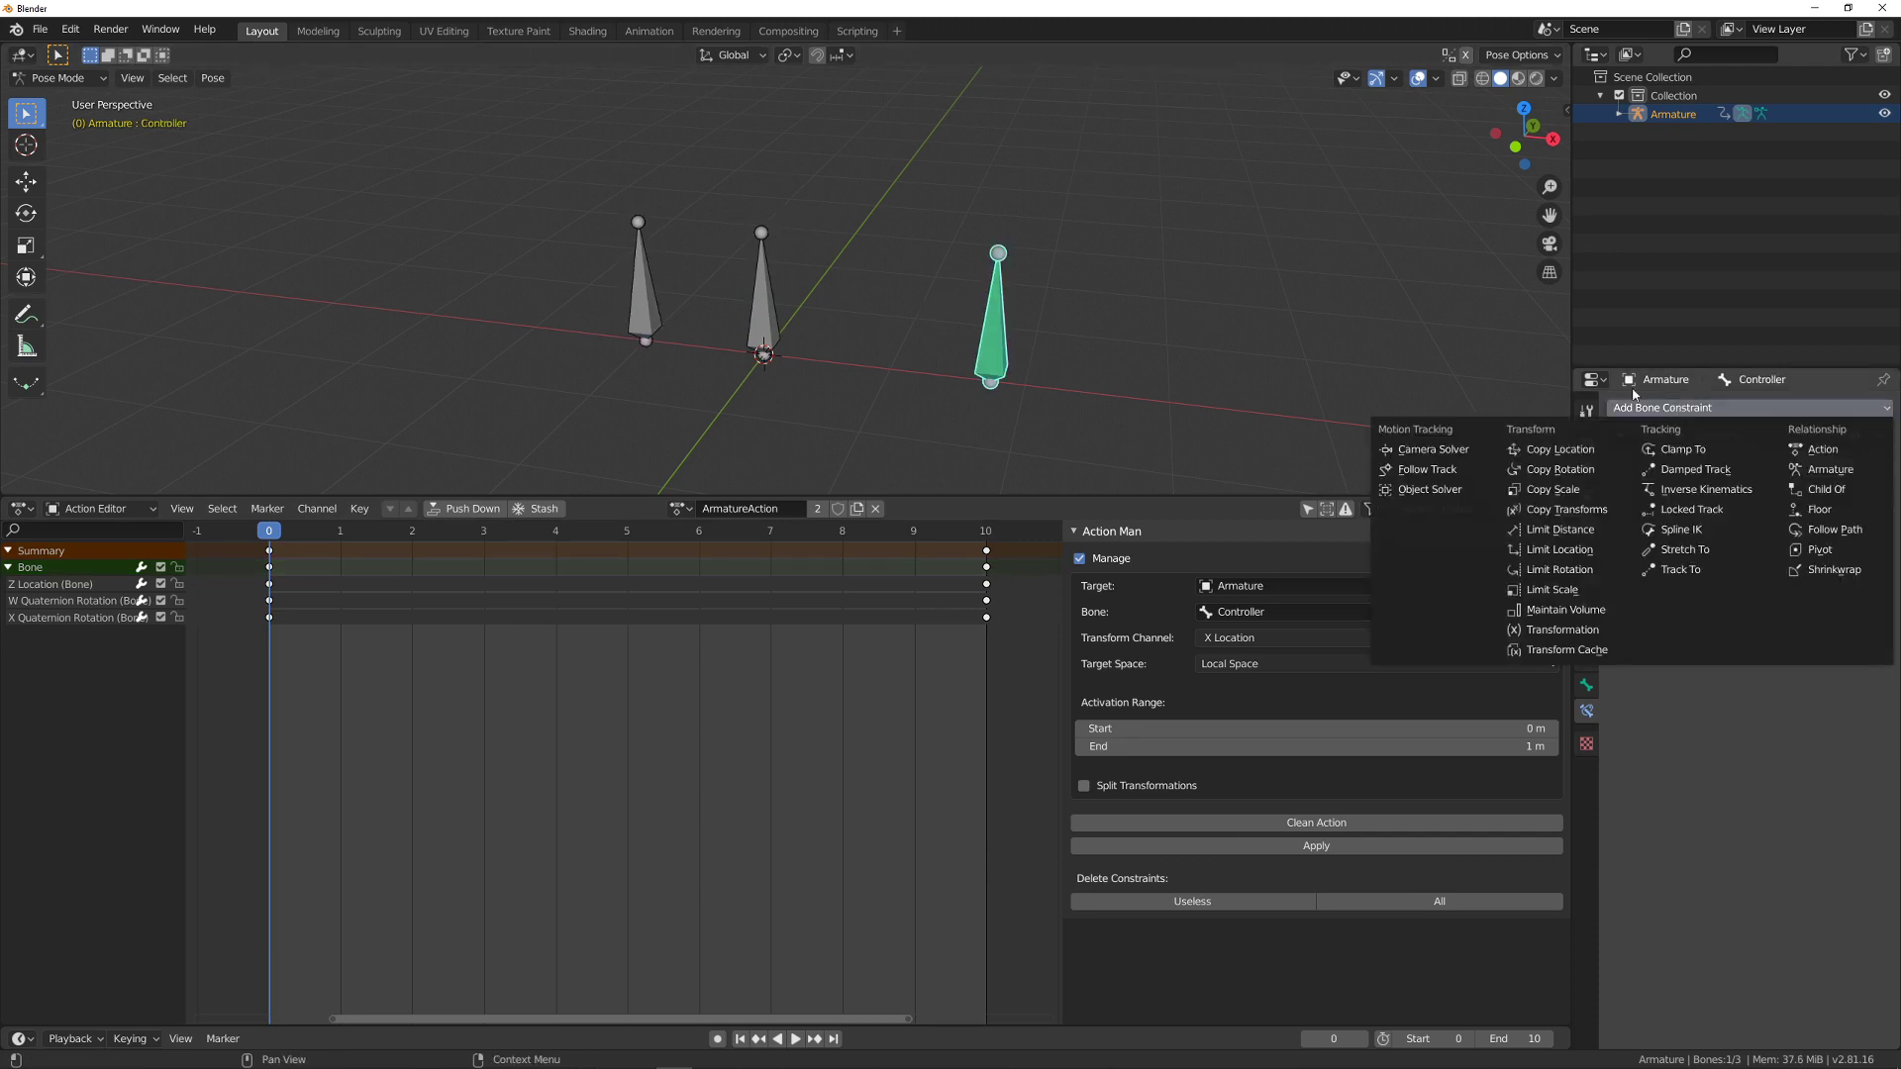
click(1620, 437)
click(1620, 437)
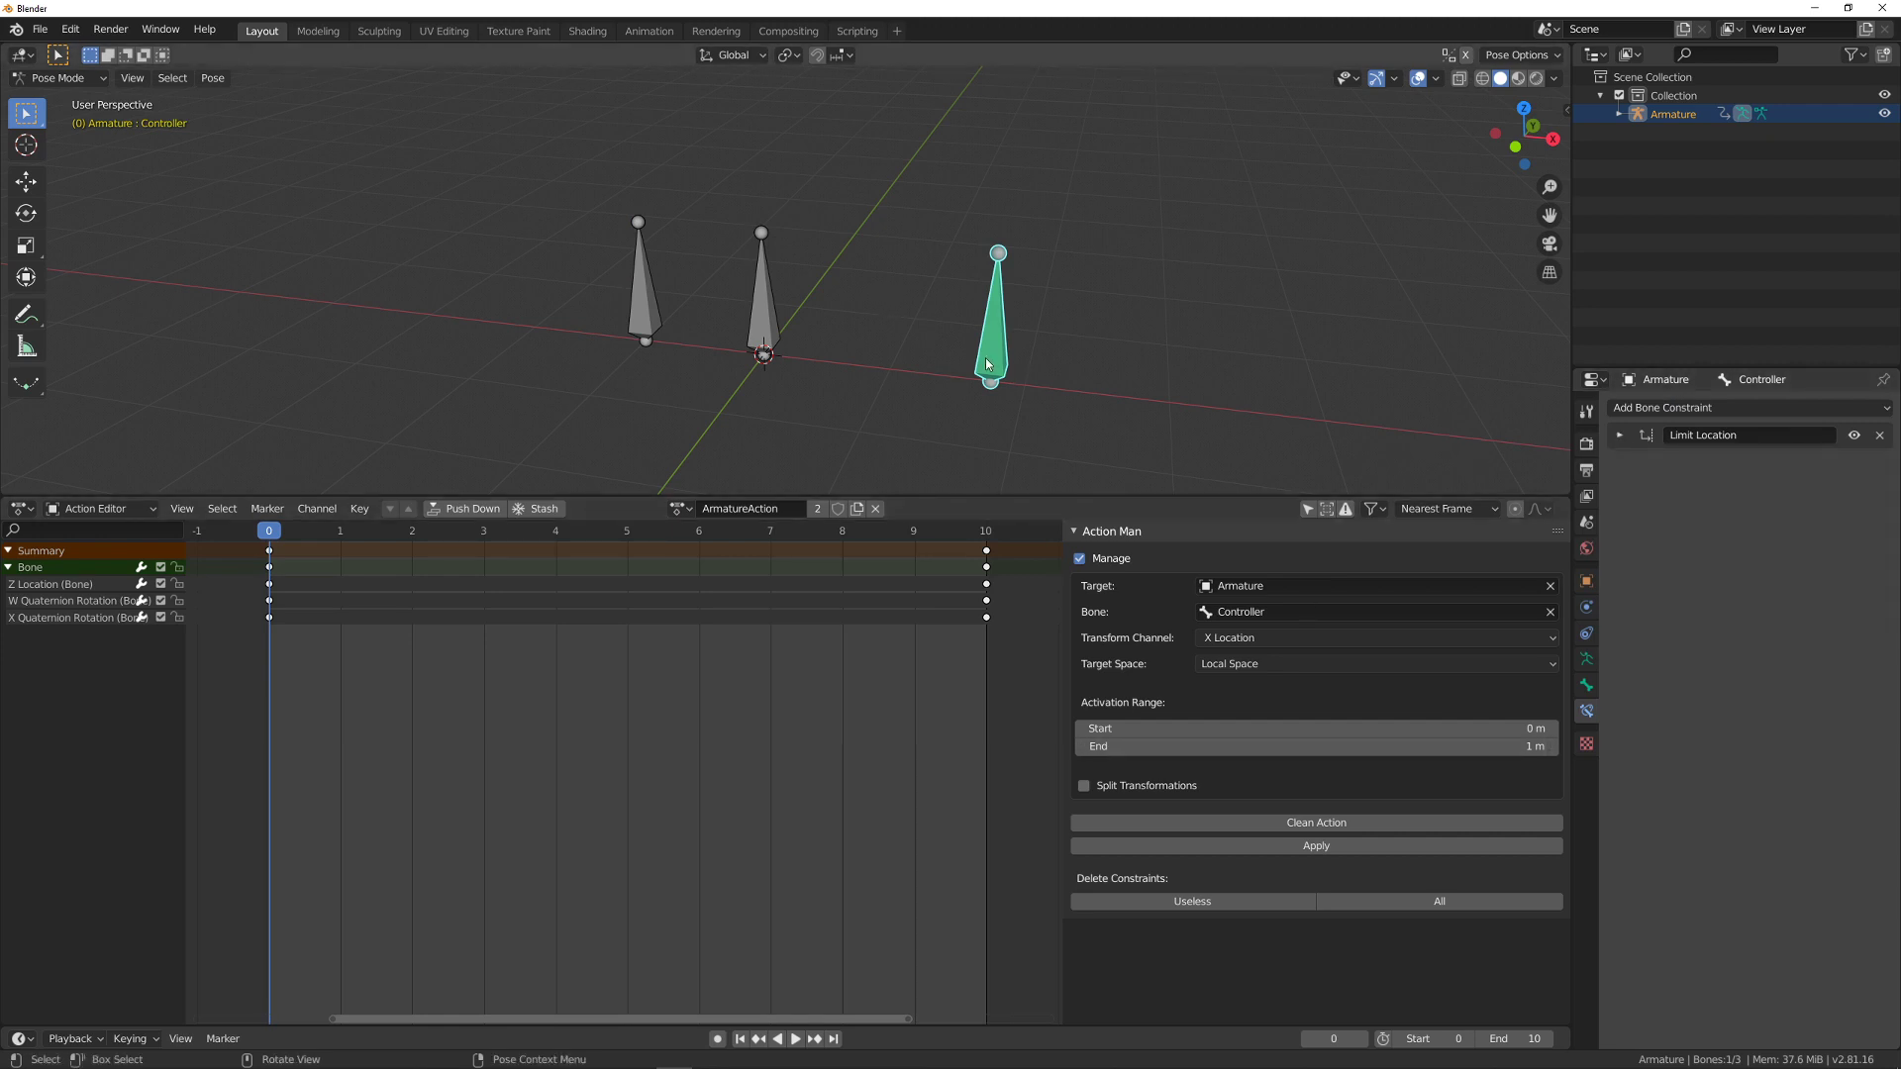
key(g)
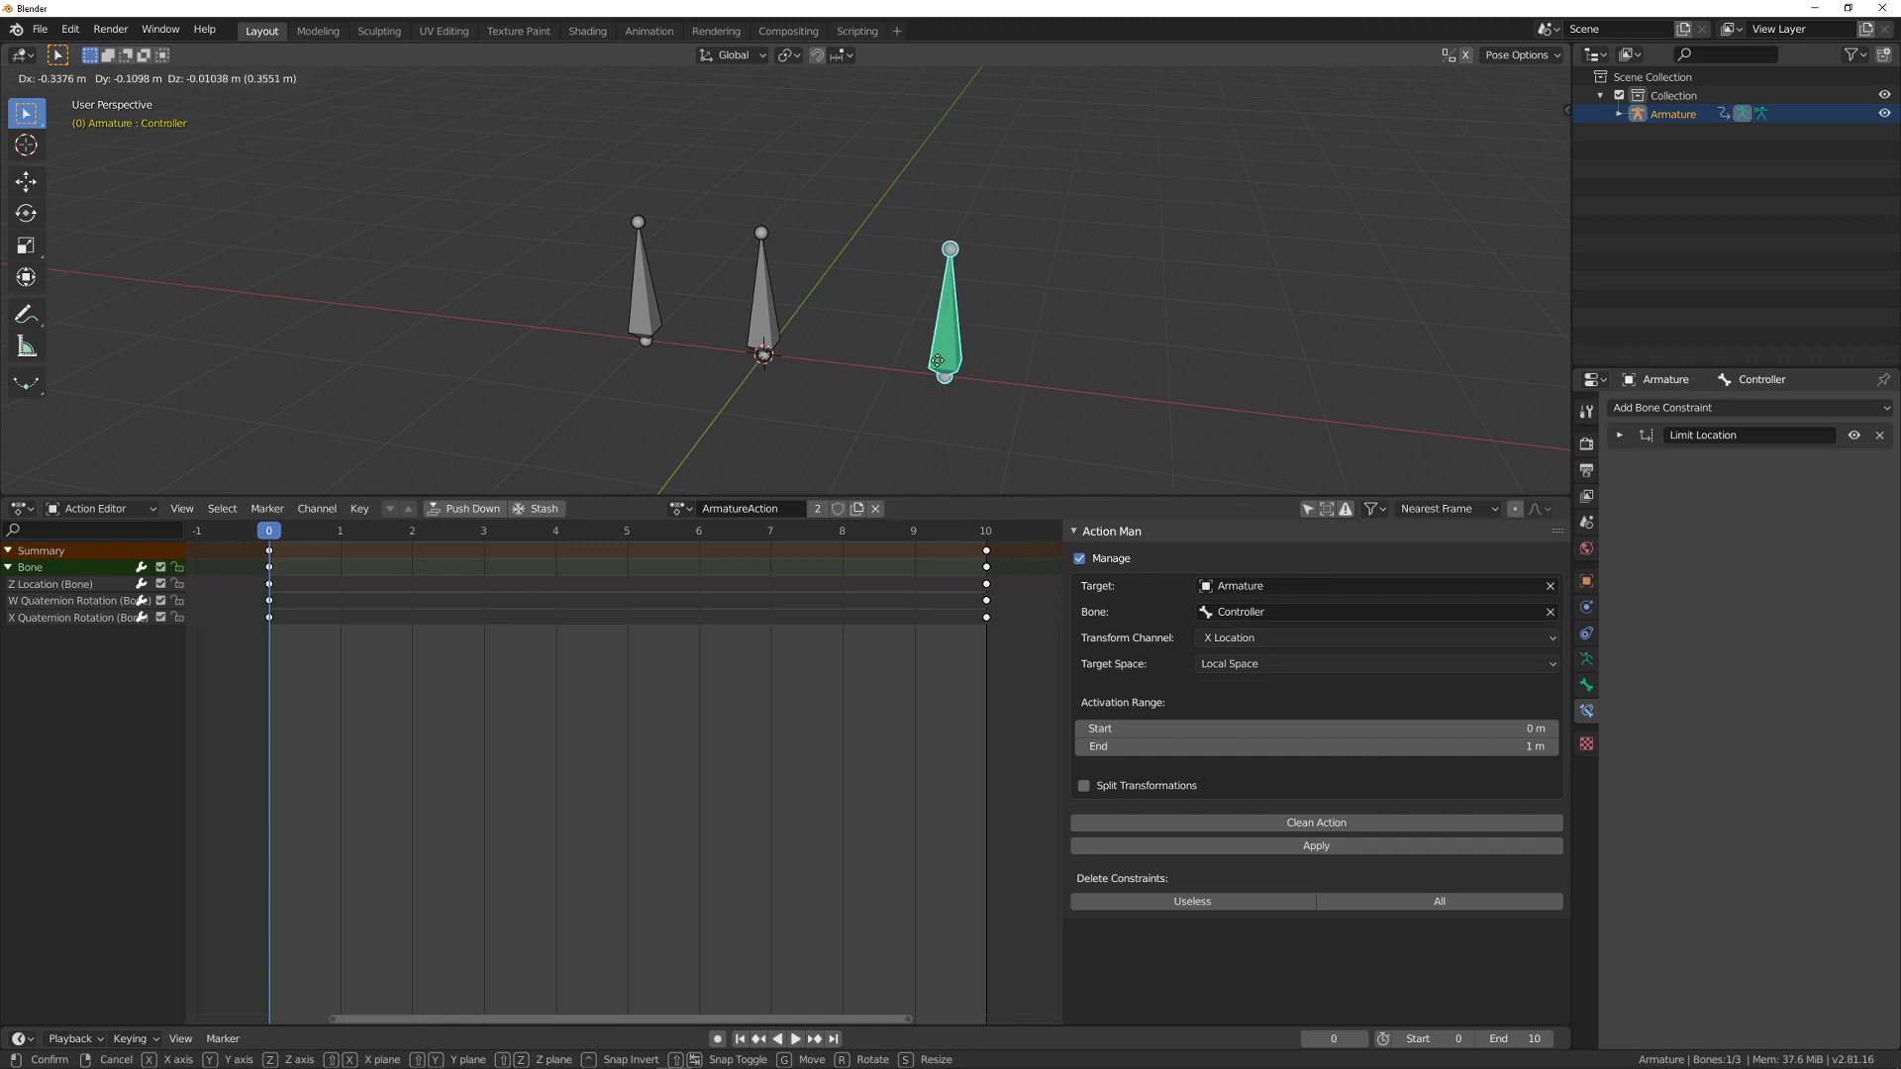
click(906, 359)
key(g)
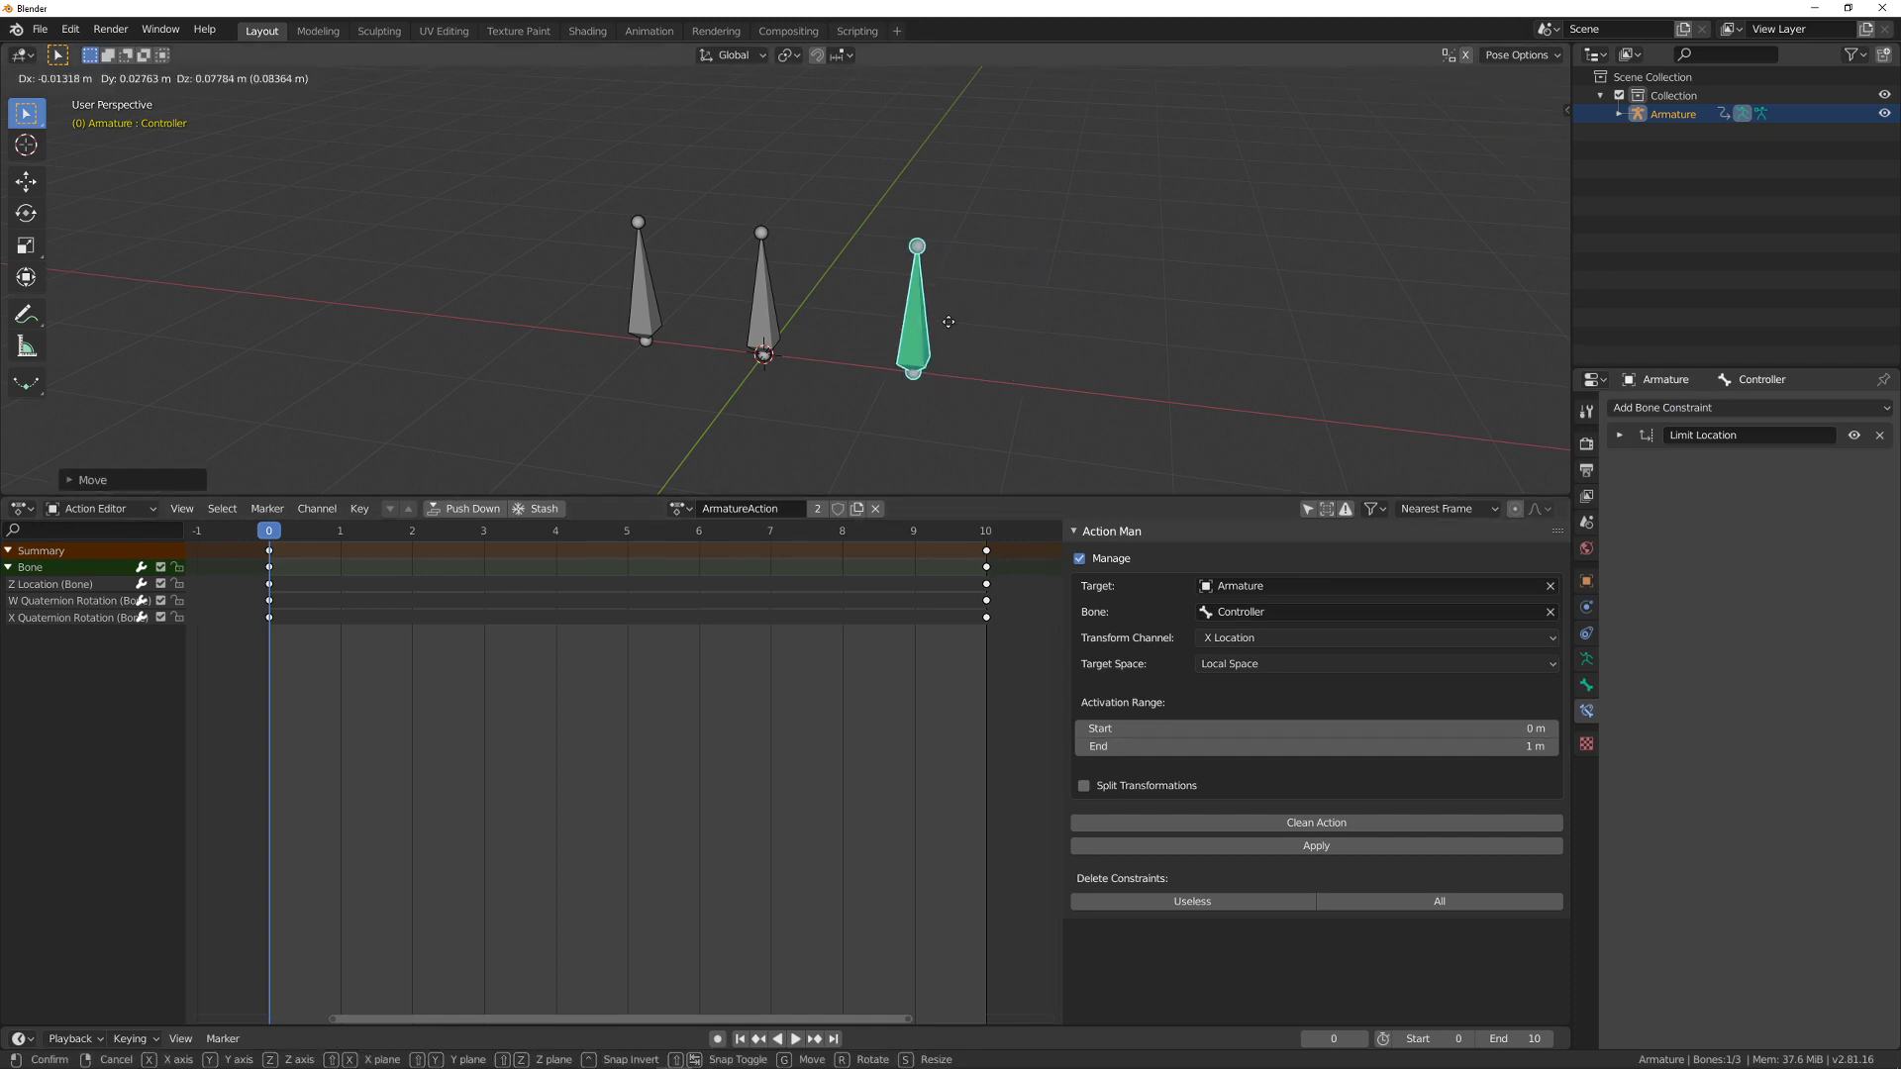
right_click(1115, 344)
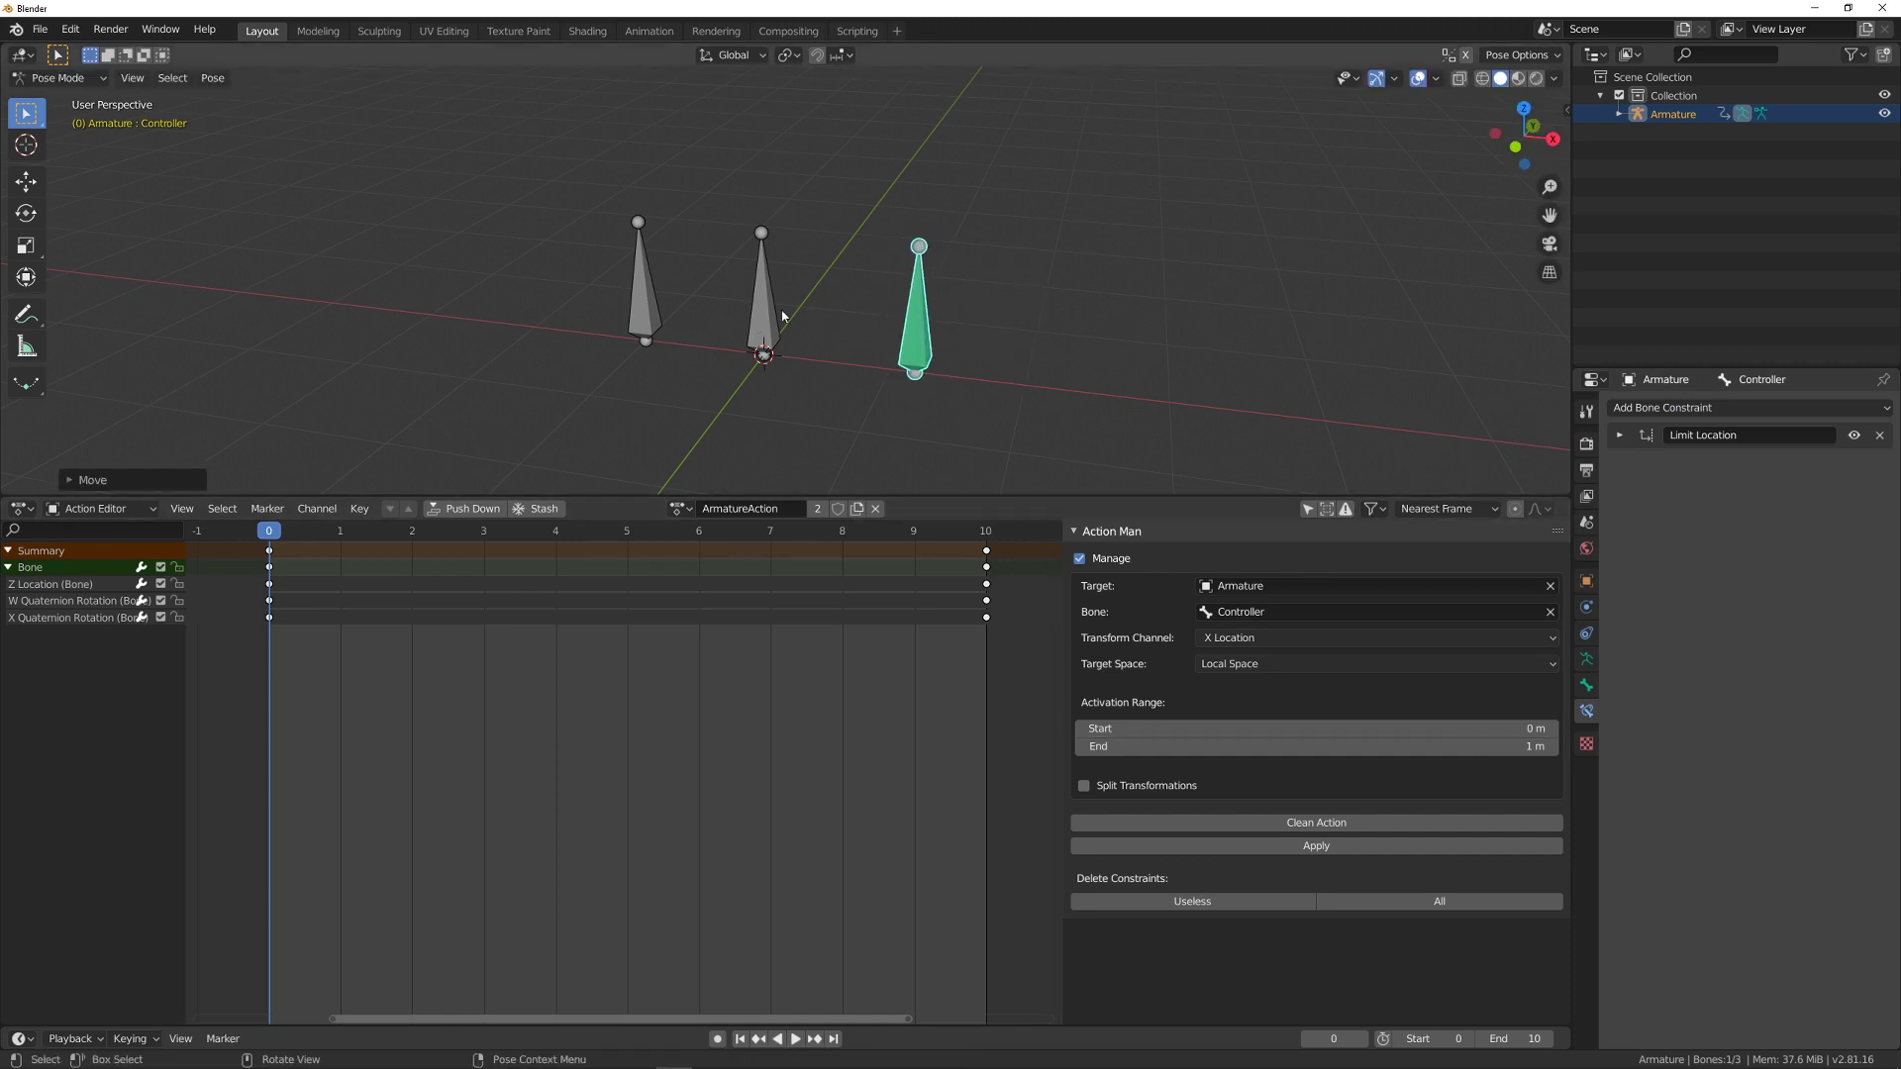
- Delete Bone.001 from the armature in Edit Mode and return to Object Mode
click(619, 276)
key(Tab)
click(821, 277)
click(644, 284)
key(x)
click(644, 283)
key(Tab)
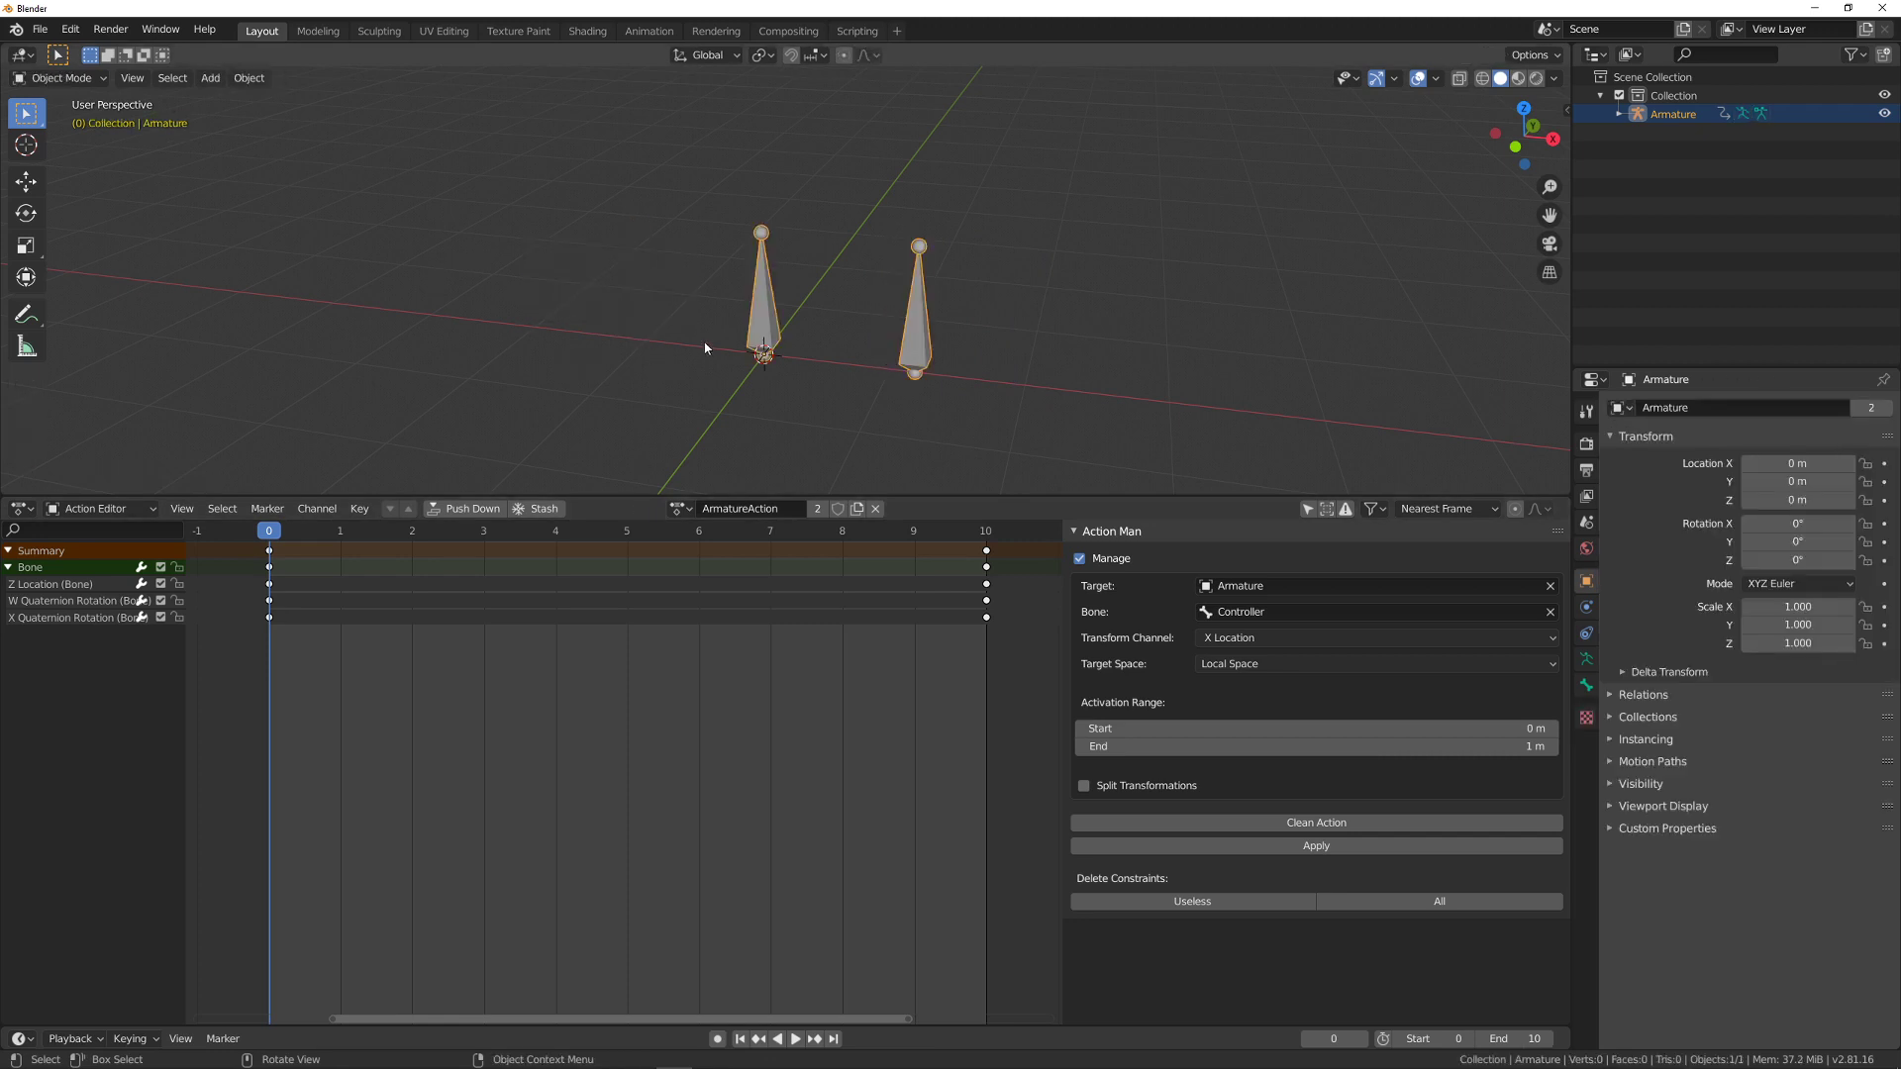
- Apply the ArmatureAction constraints with Action Man and switch the armature to Pose Mode
click(1372, 847)
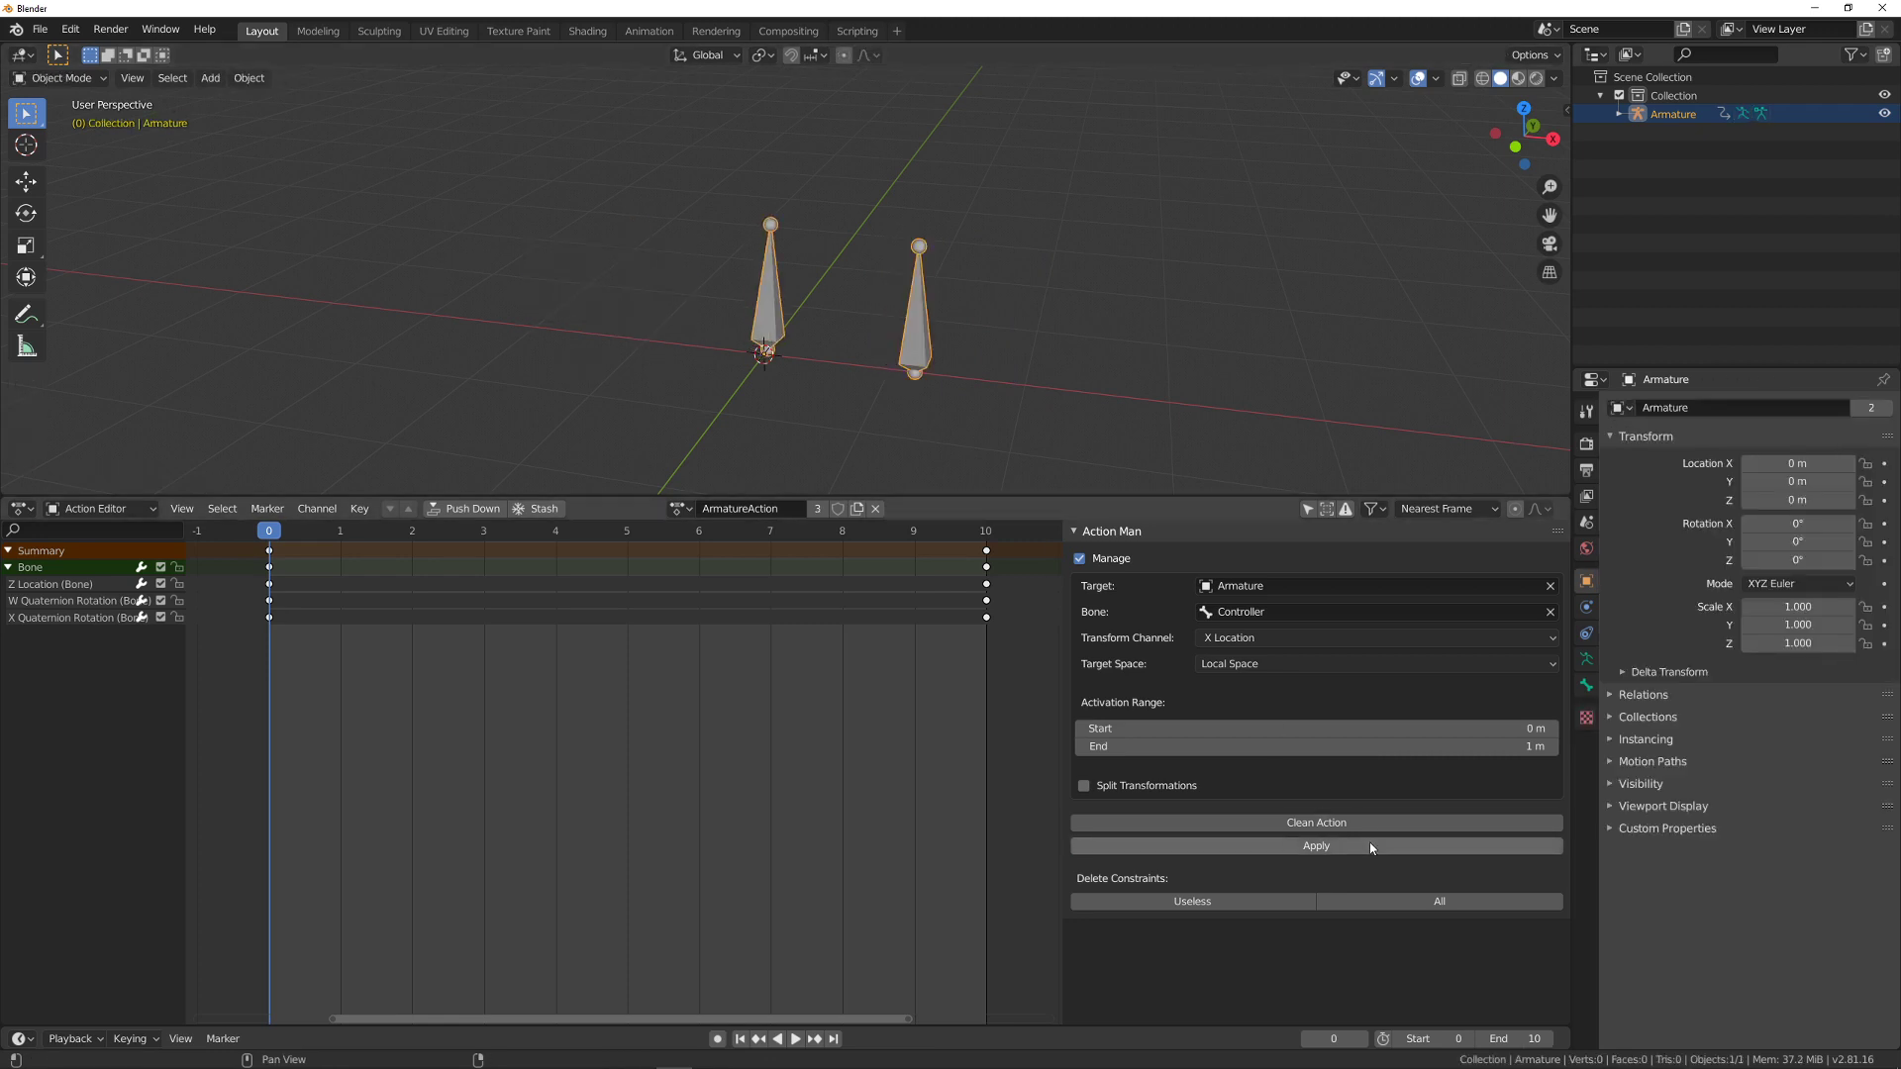
key(ctrl+Tab)
click(715, 383)
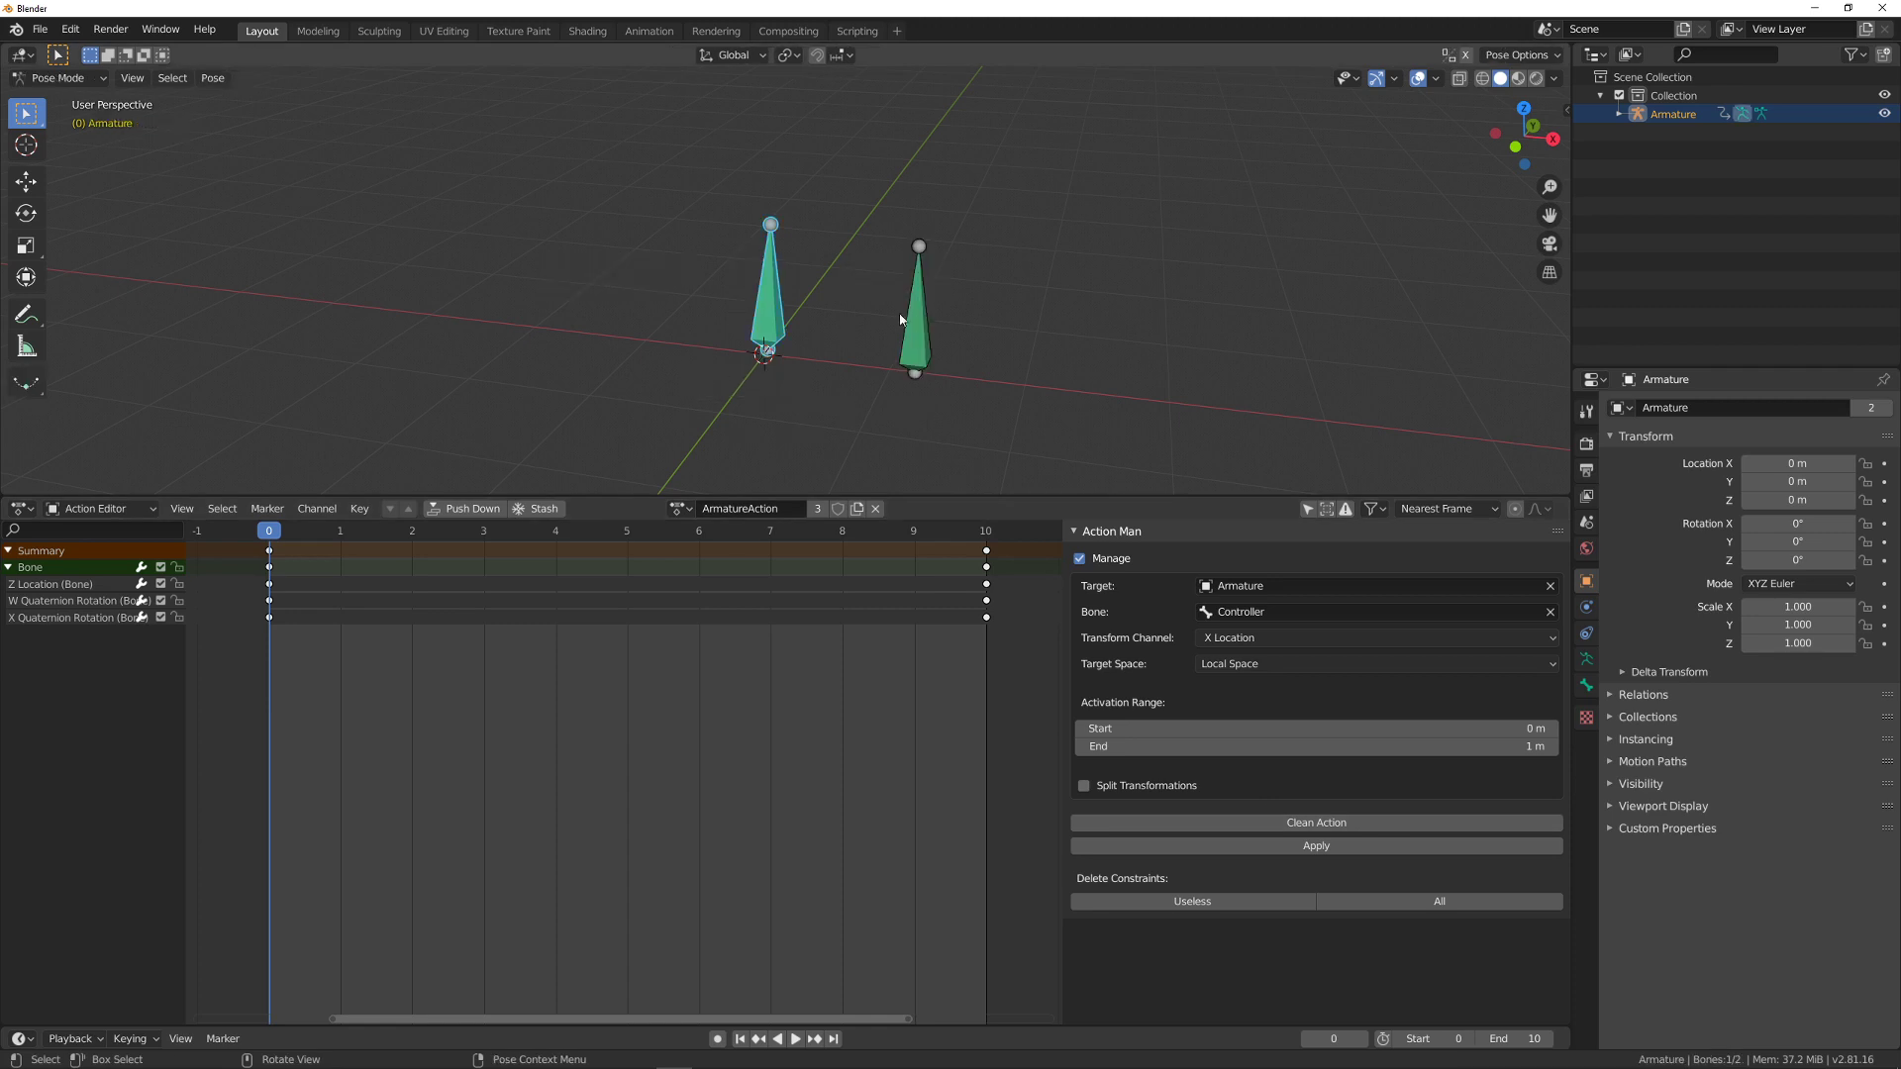
- Move the Controller to test how it drives the other bone, and clear the Controller's location
click(899, 313)
key(g)
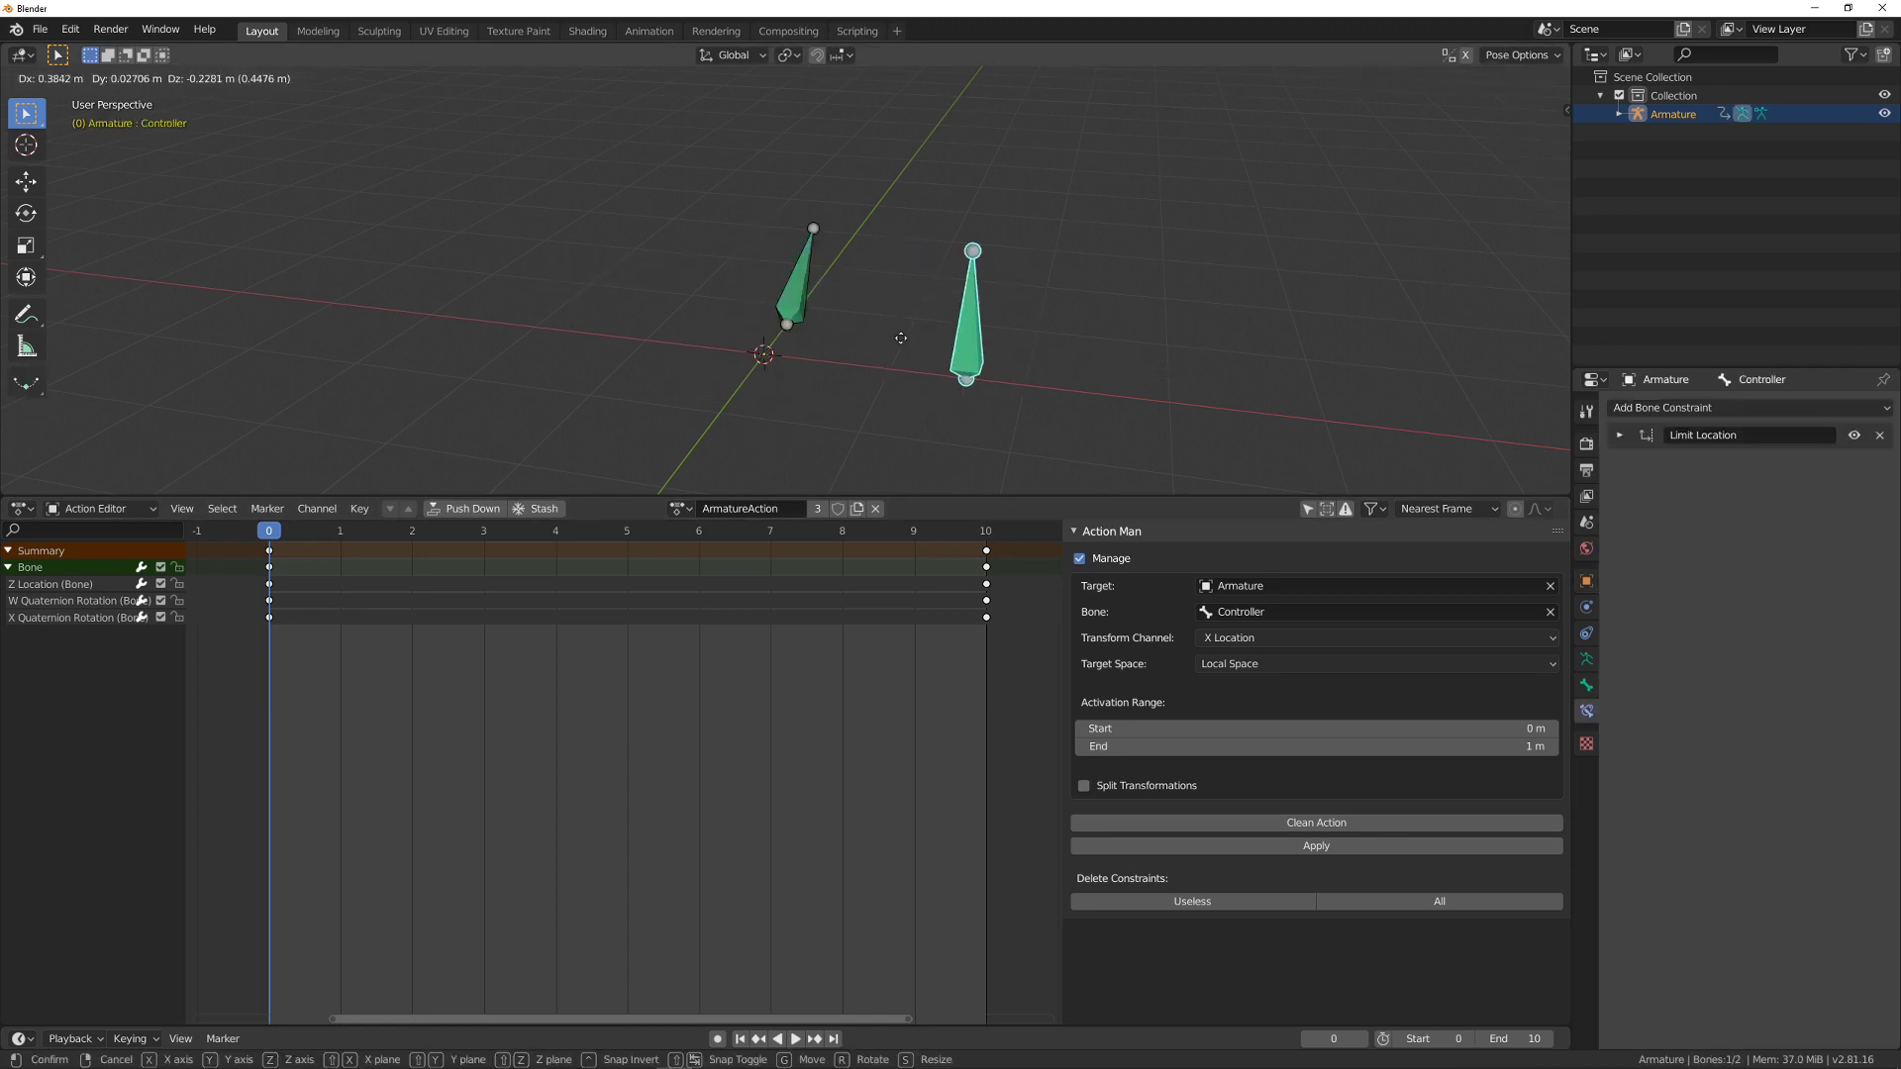
click(824, 332)
middle_drag(1158, 370, 1069, 364)
key(alt+g)
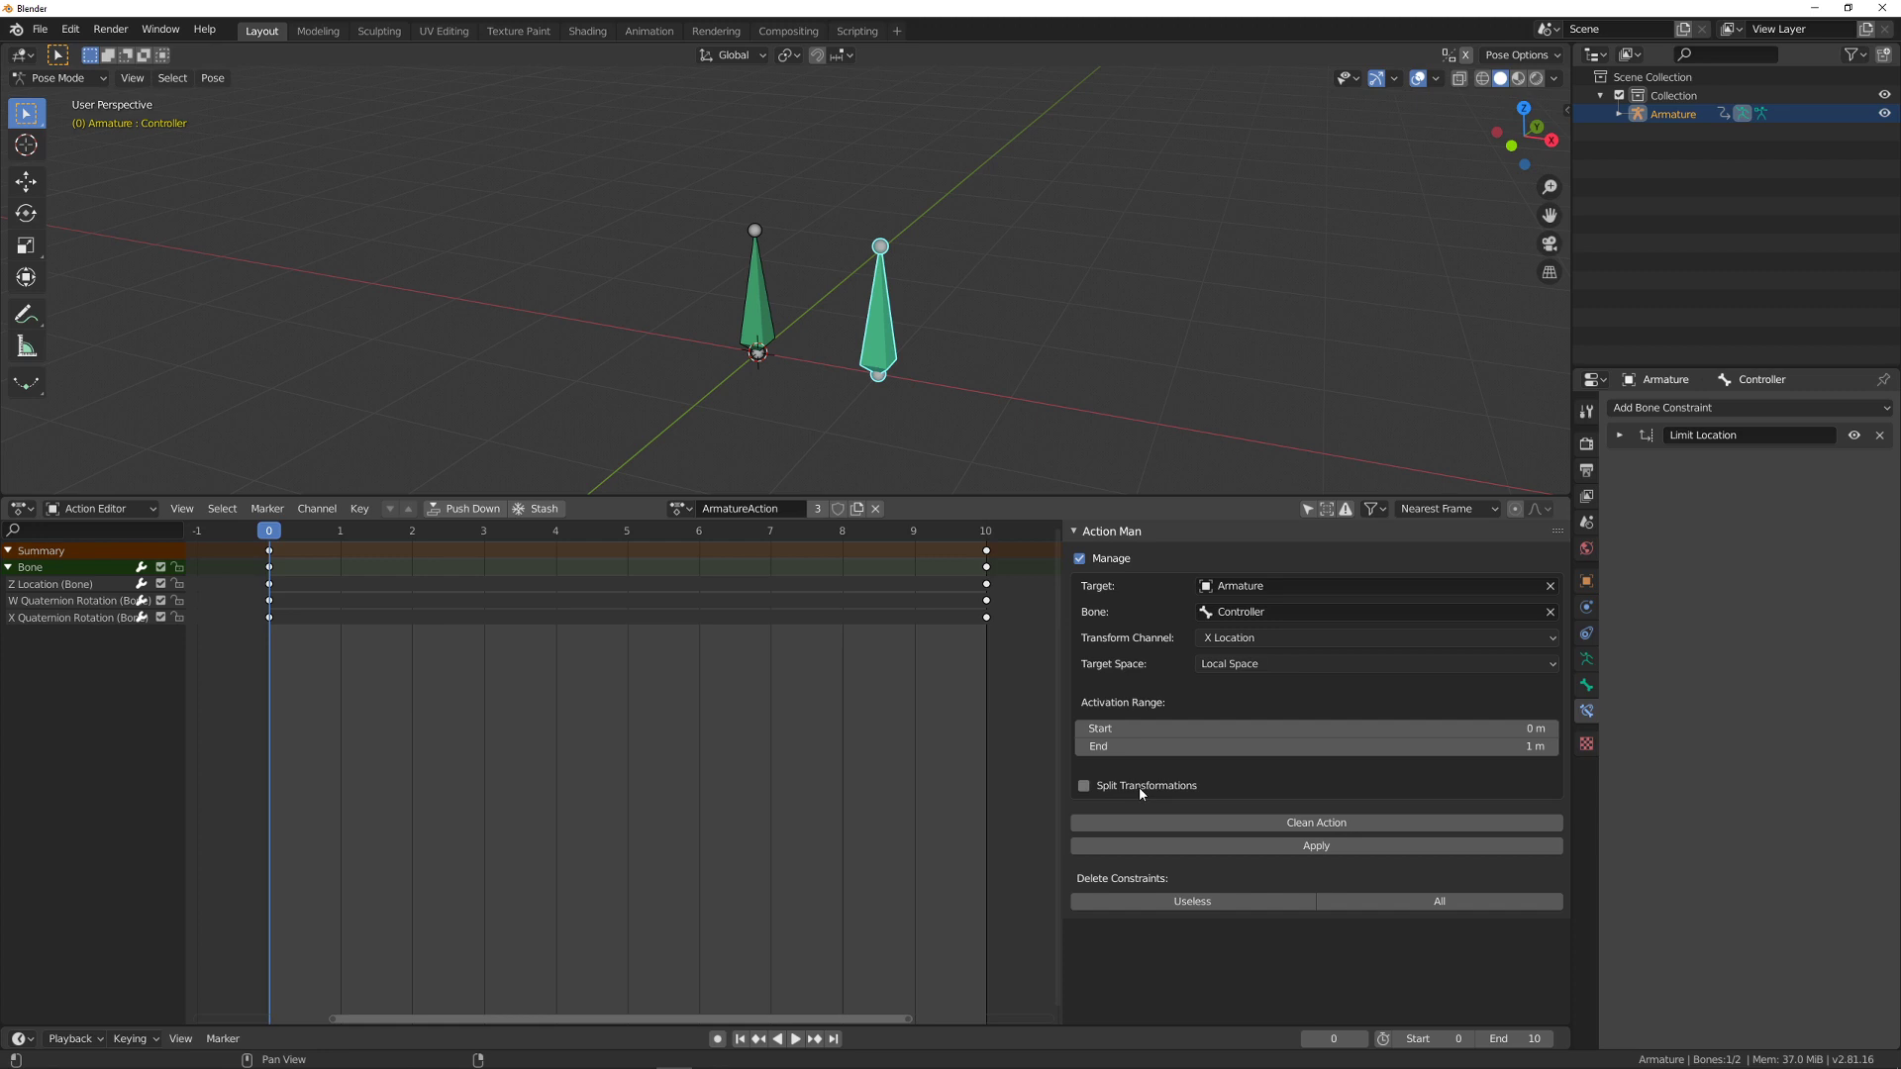
- Duplicate ArmatureAction as ArmatureAction.001 and make ArmatureAction the active action again
click(678, 507)
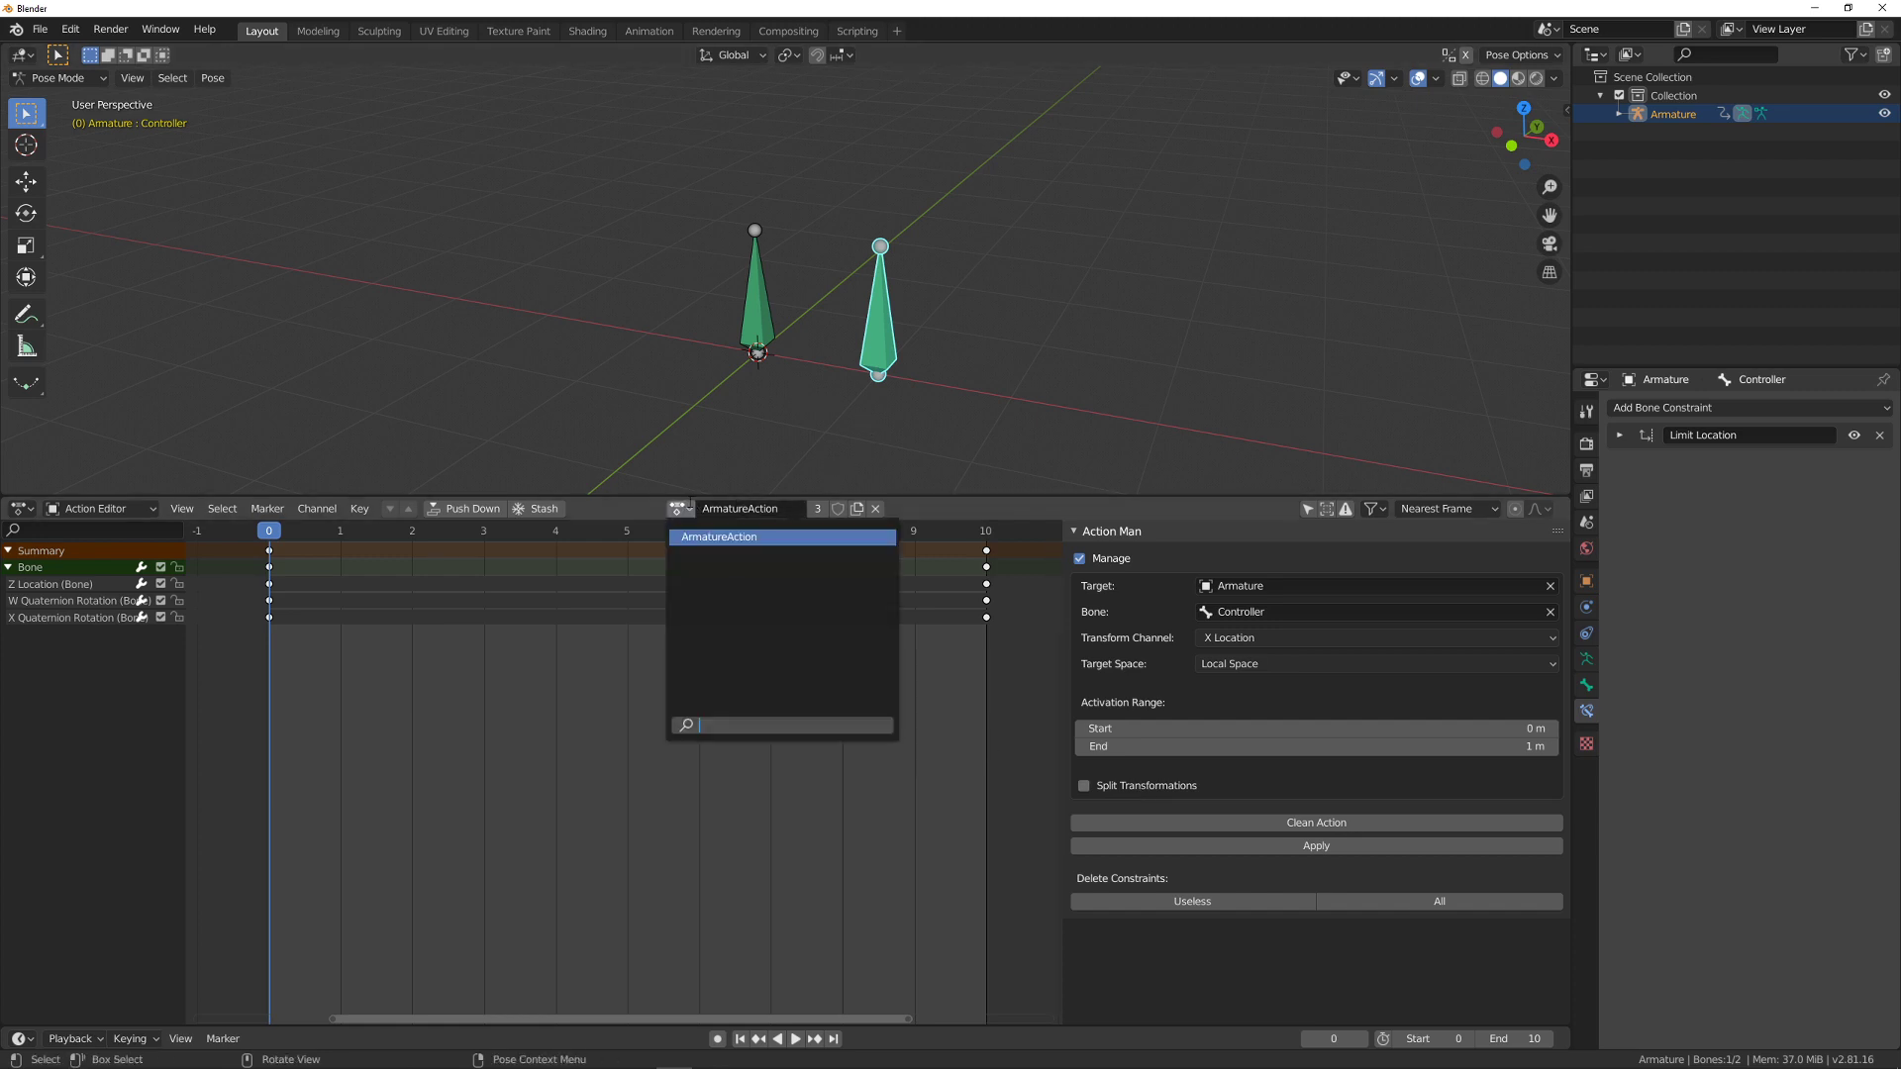
click(857, 508)
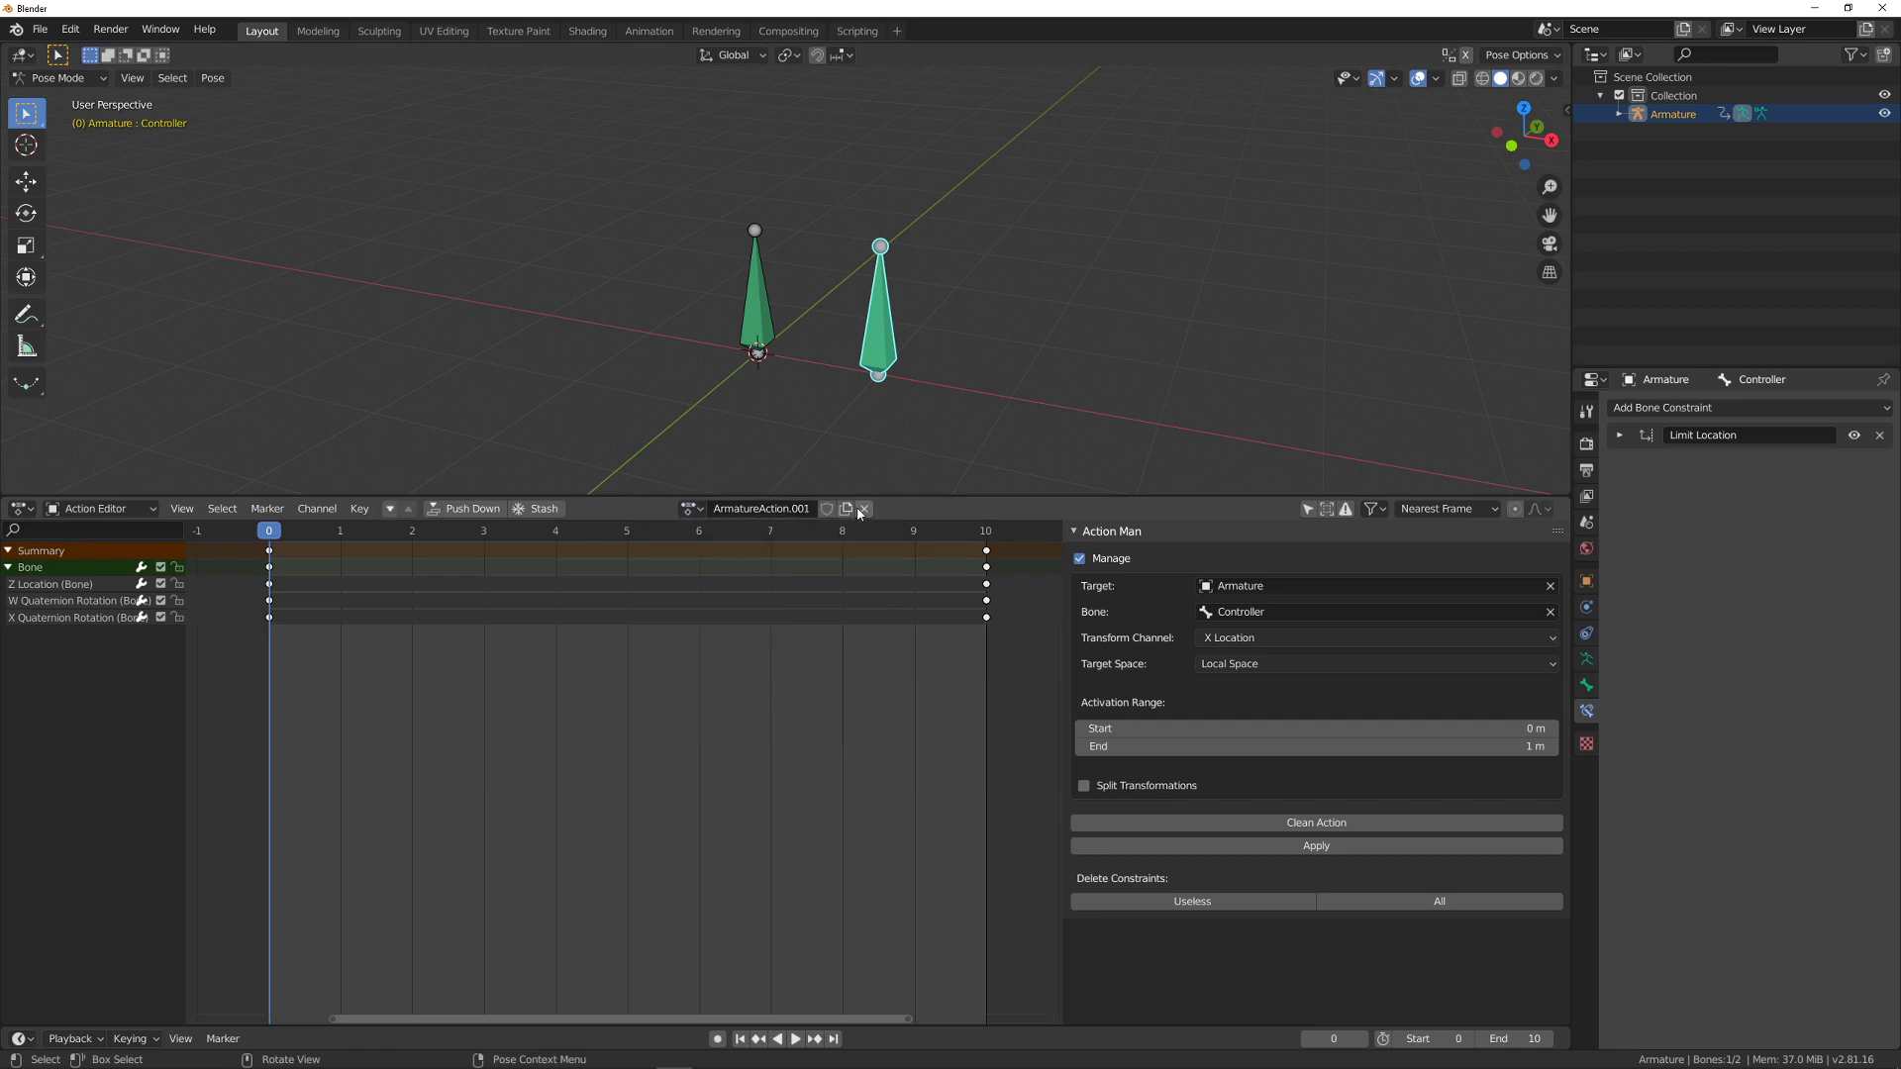
click(687, 509)
click(730, 537)
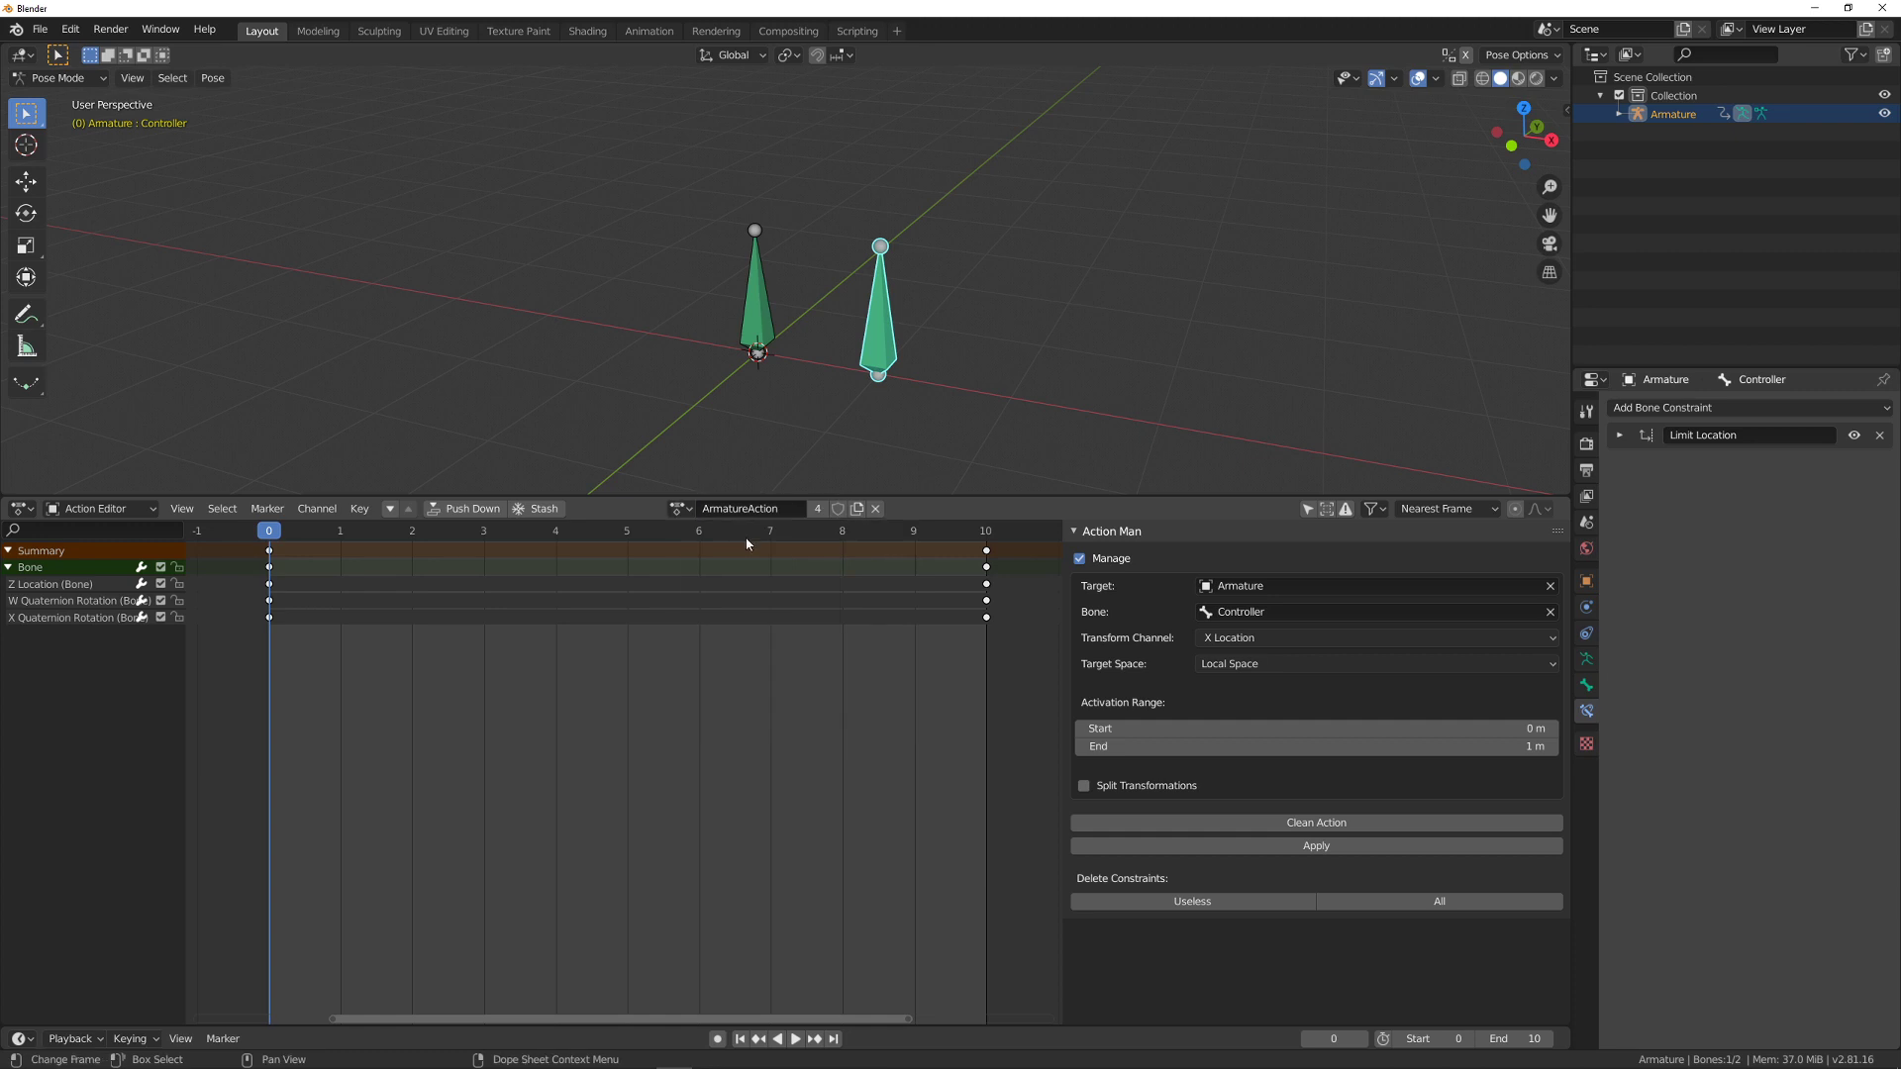
- Apply ArmatureAction's constraints with Action Man and select Bone to check its action constraint
click(1278, 839)
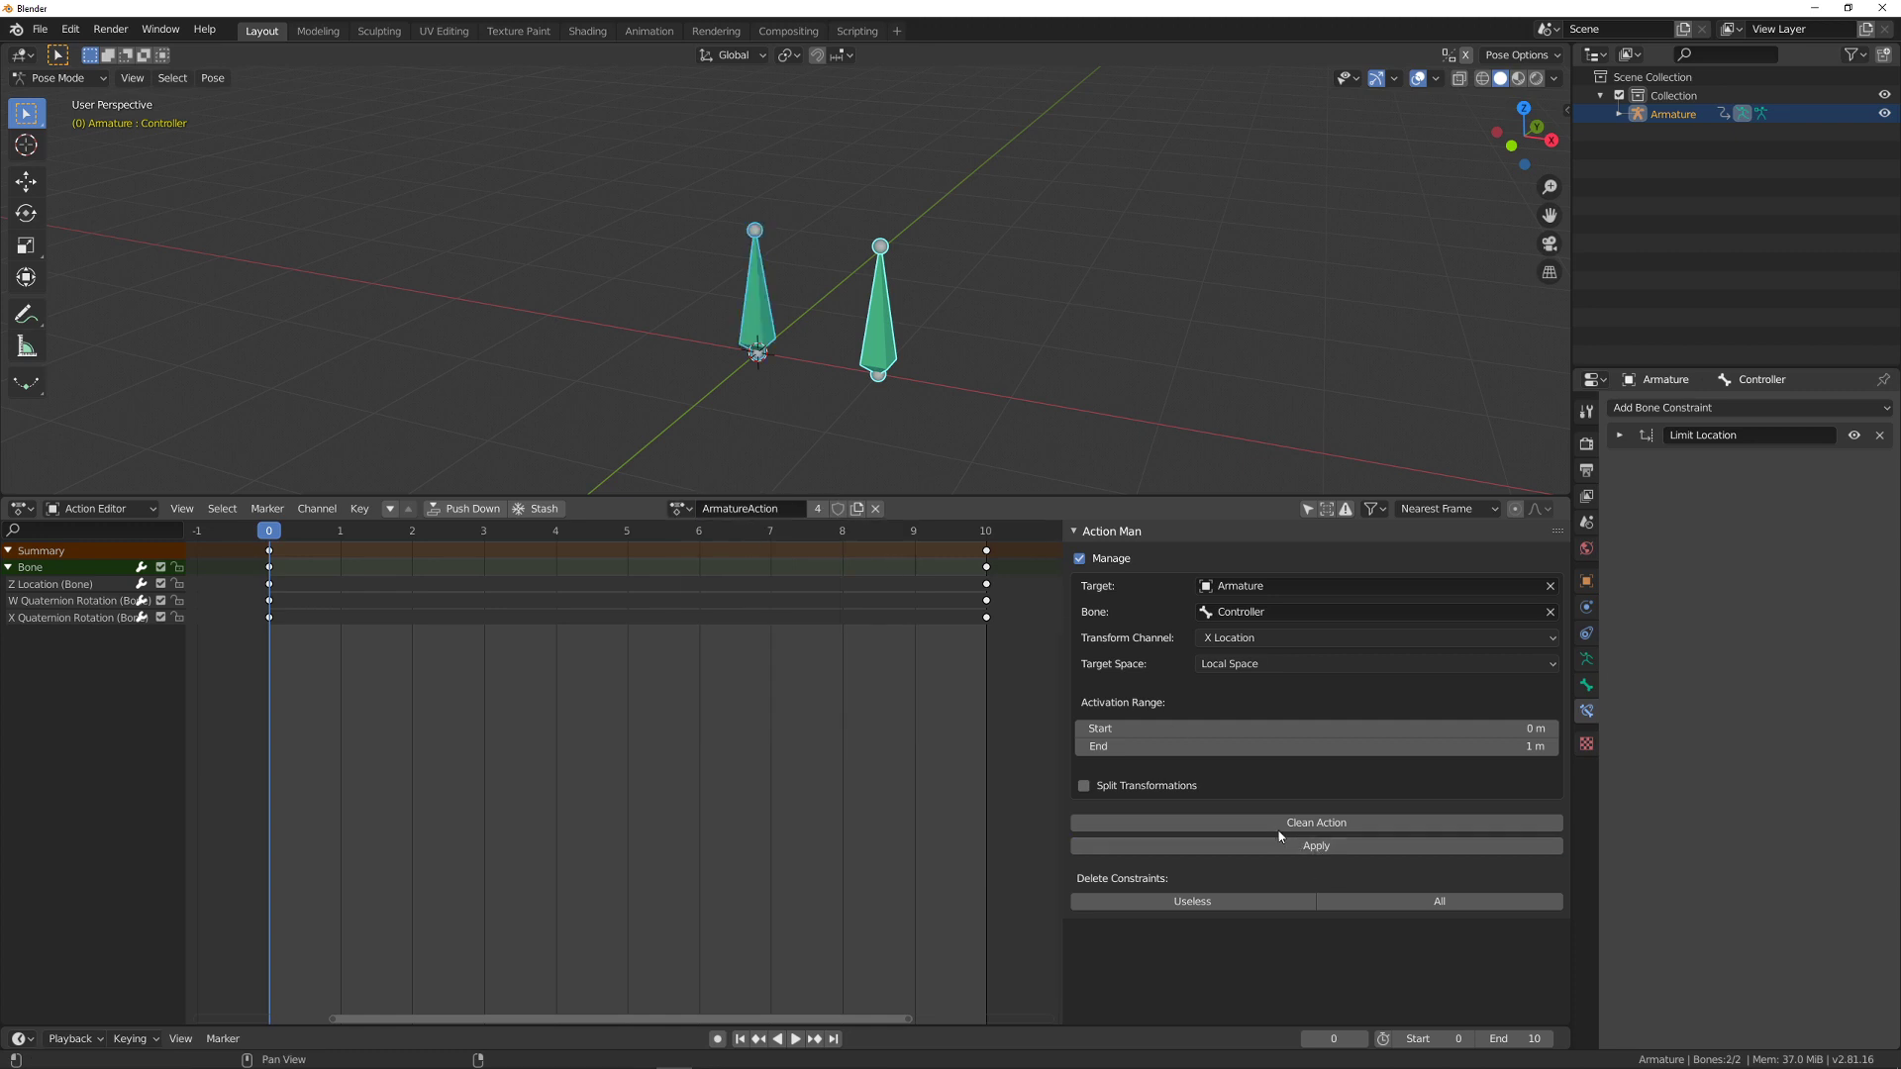
click(763, 293)
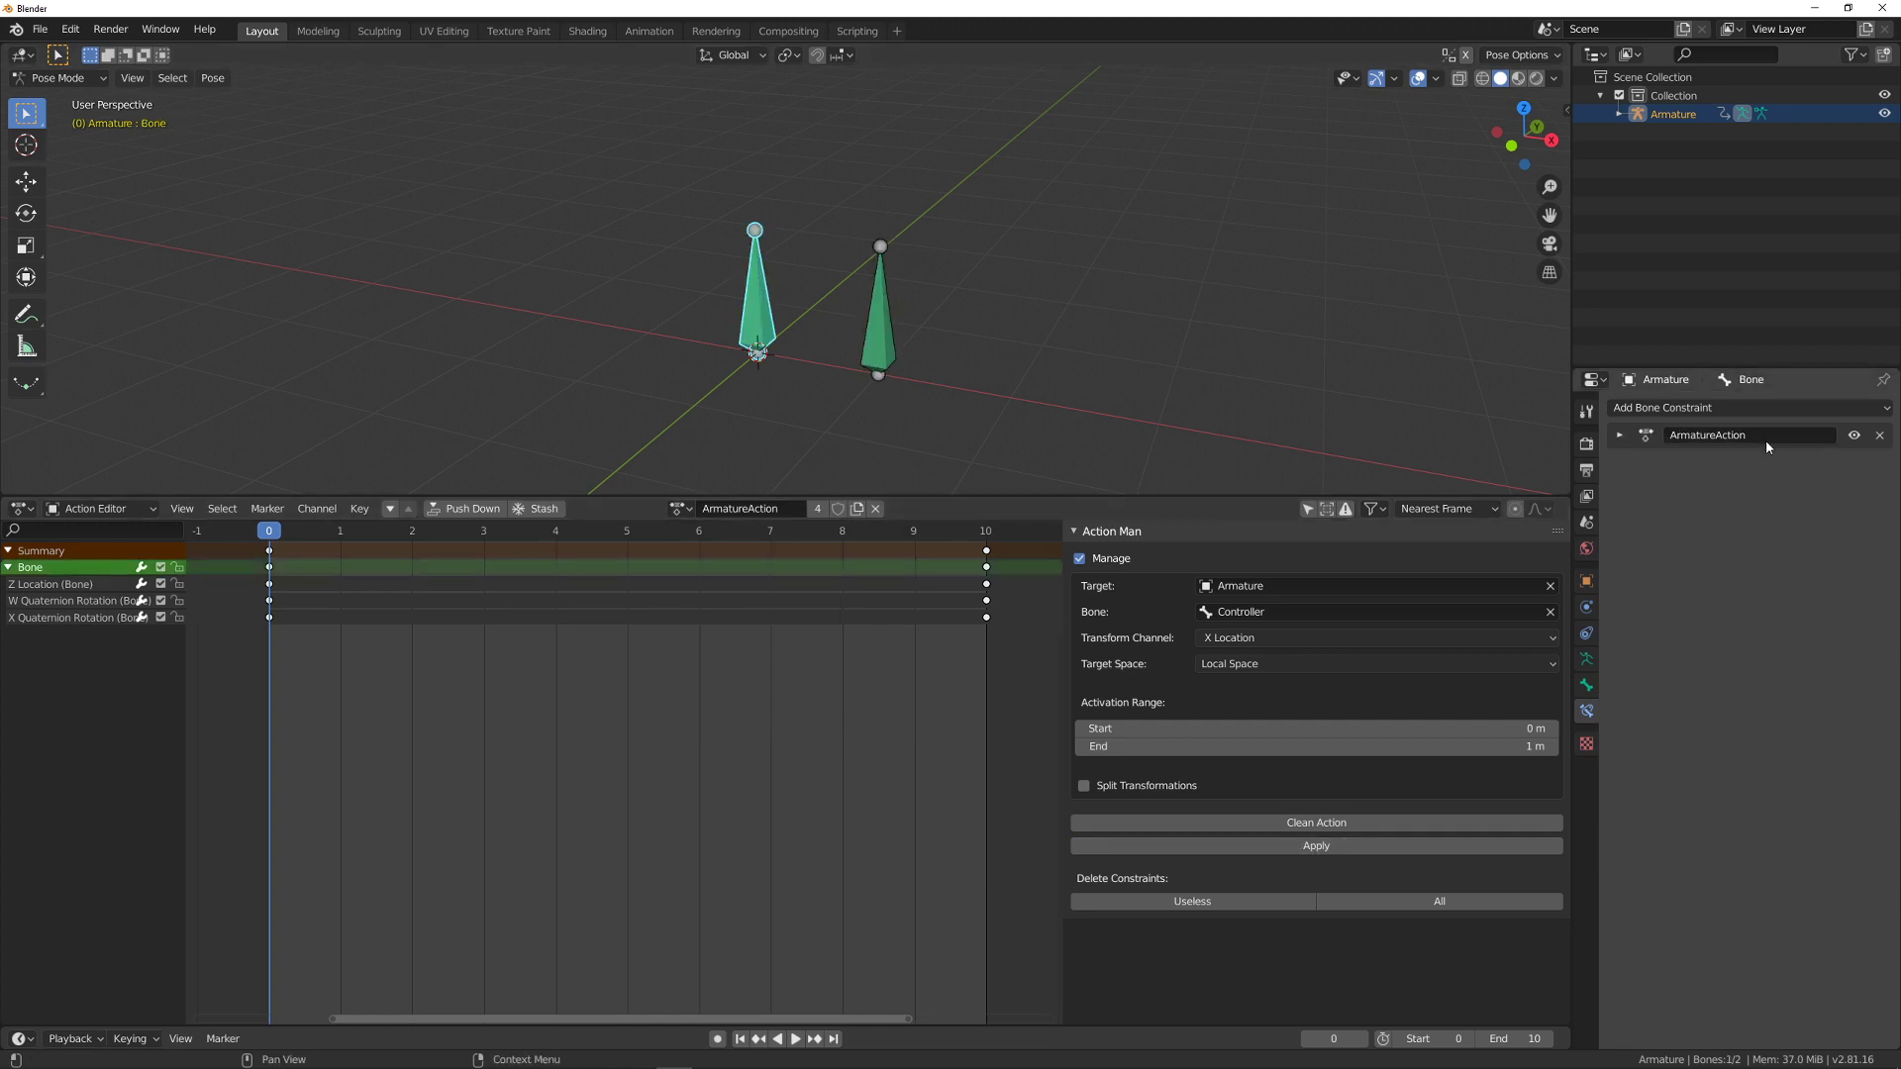
drag(735, 176, 785, 388)
- Apply the constraints of ArmatureAction.001 and of ArmatureAction to Bone so it carries both actions
click(677, 508)
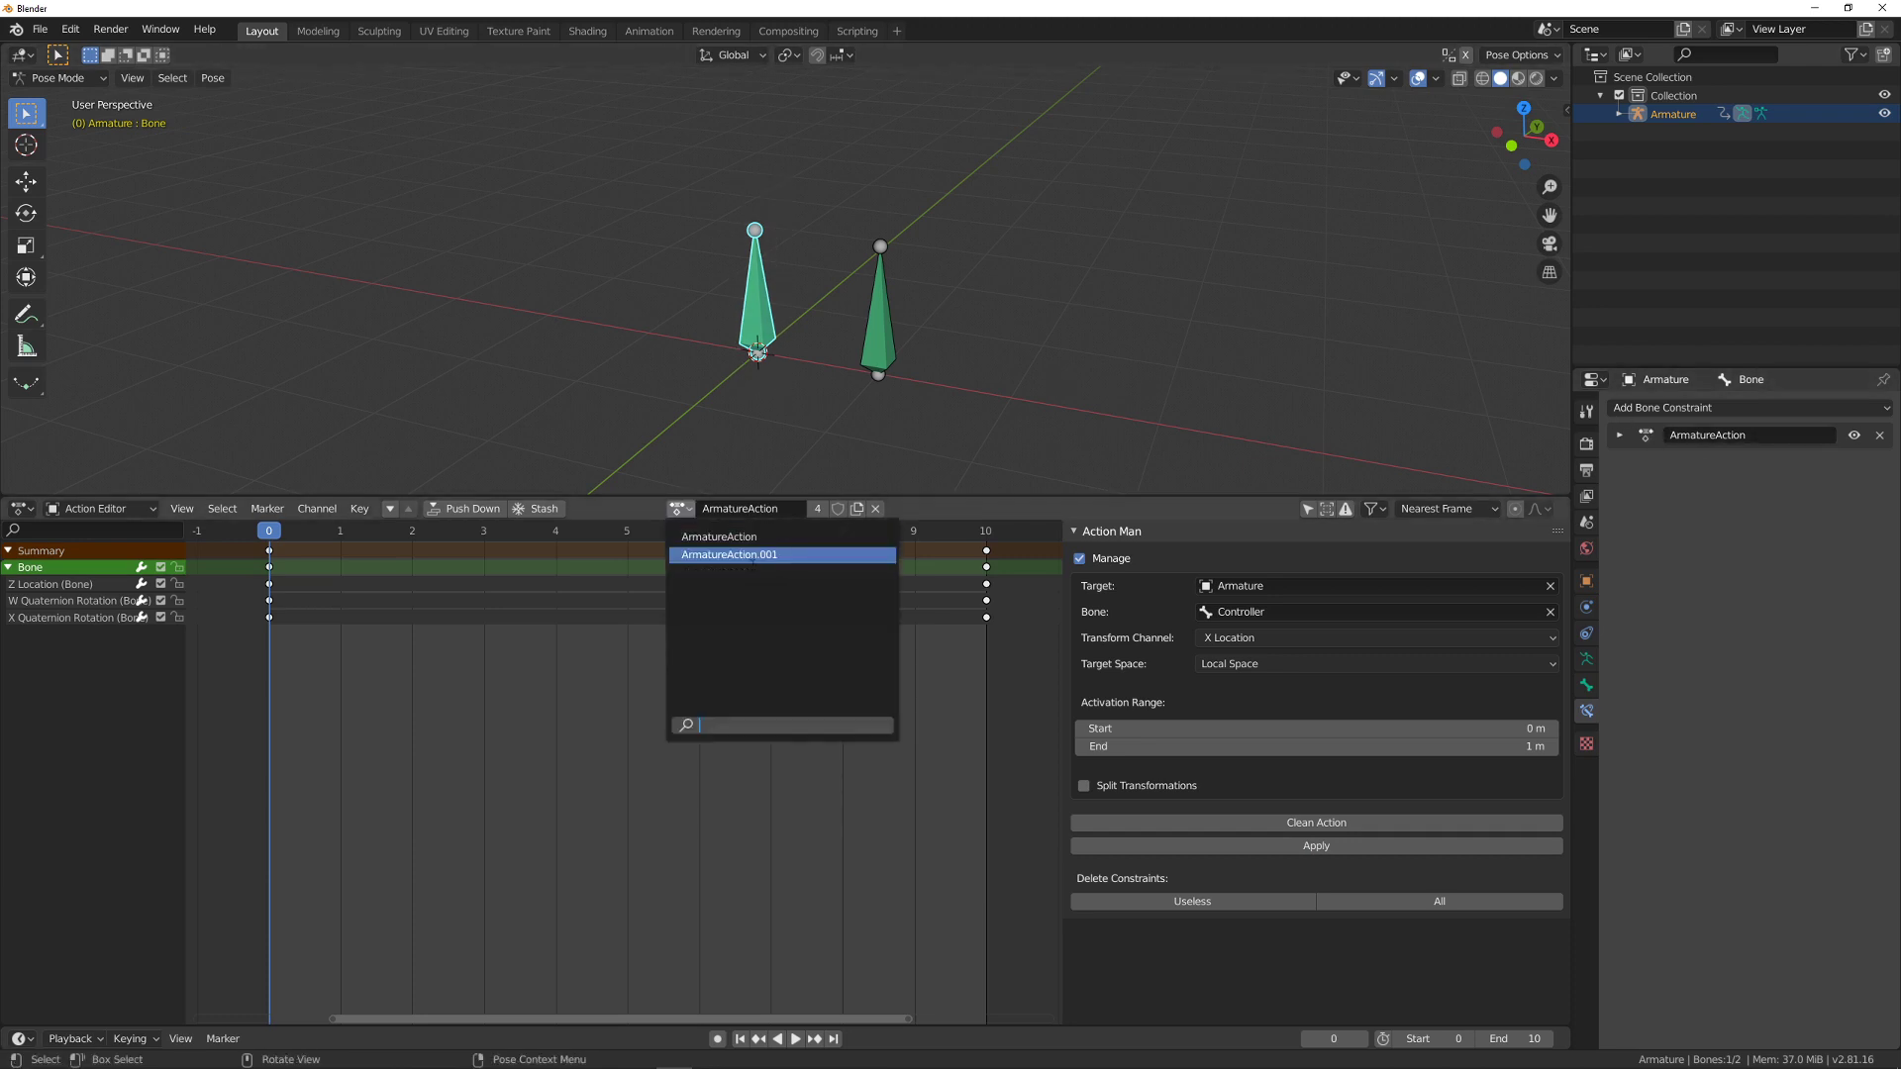
click(814, 555)
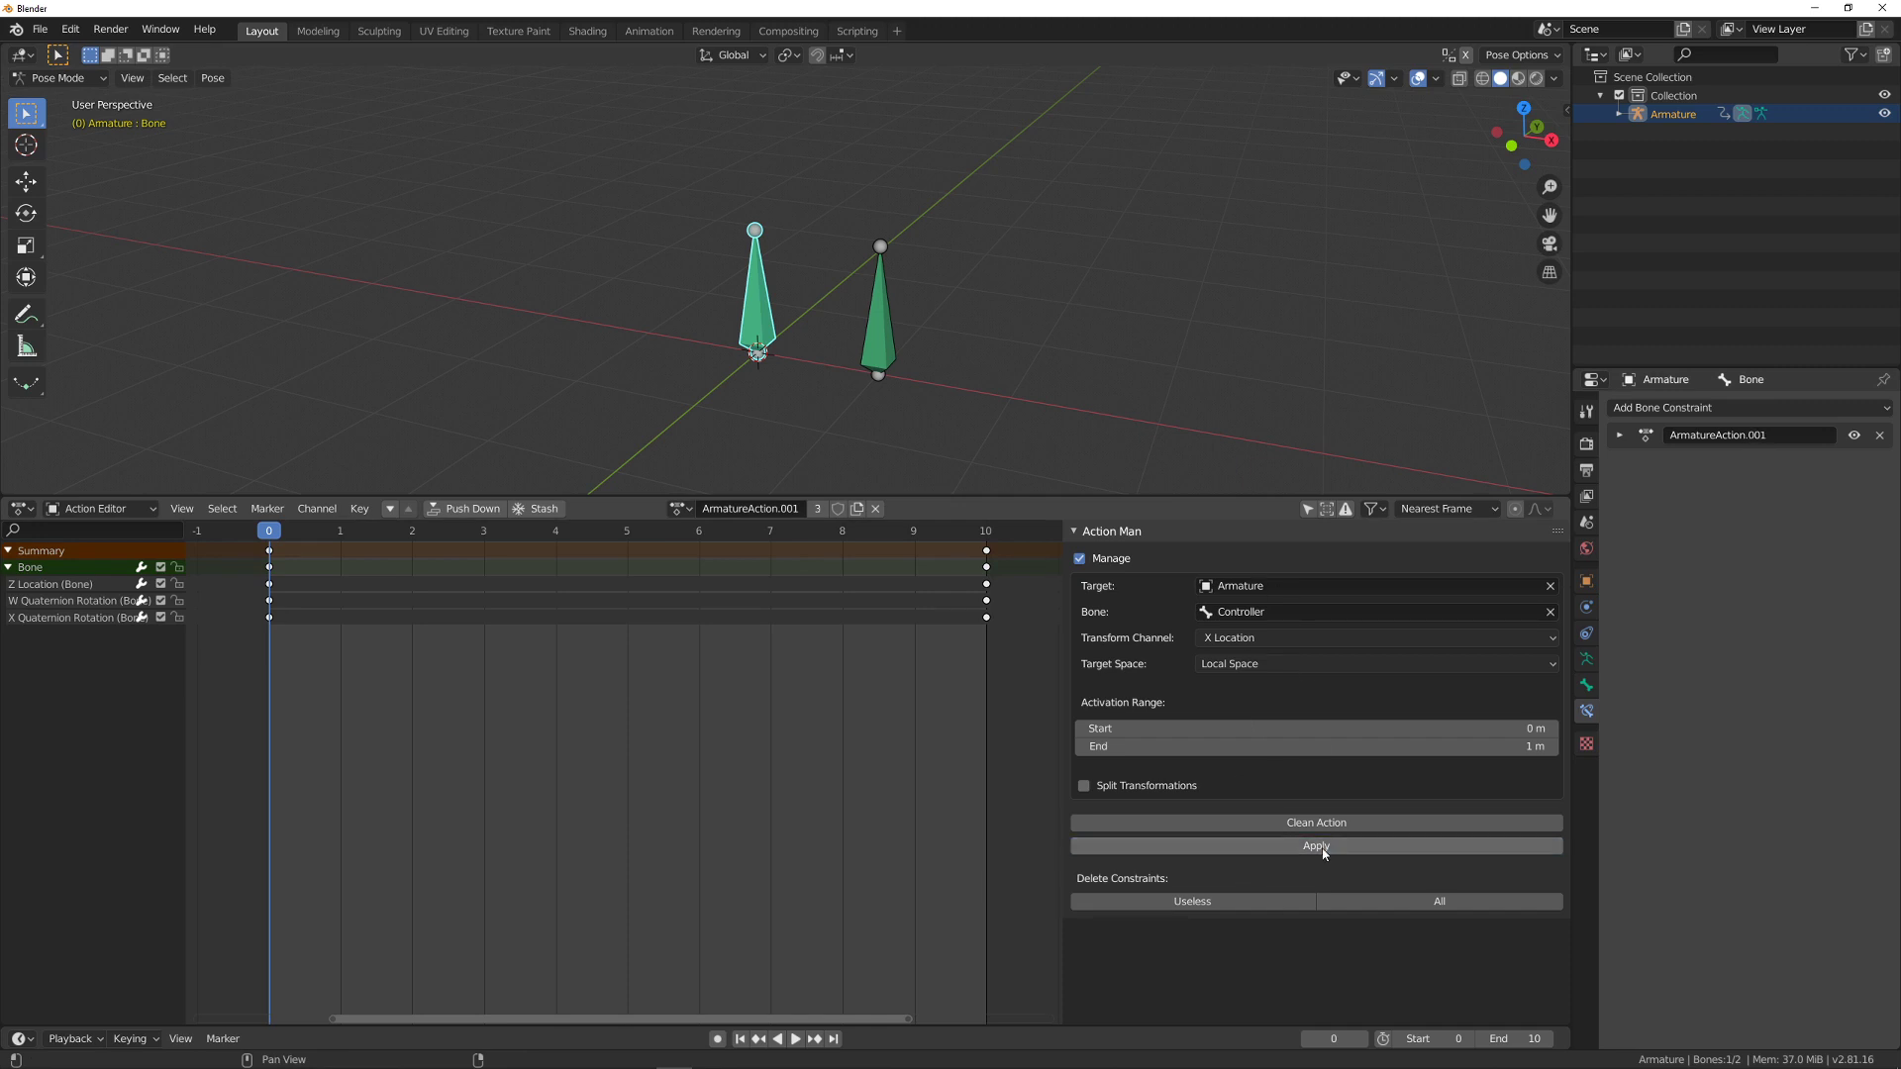
click(680, 512)
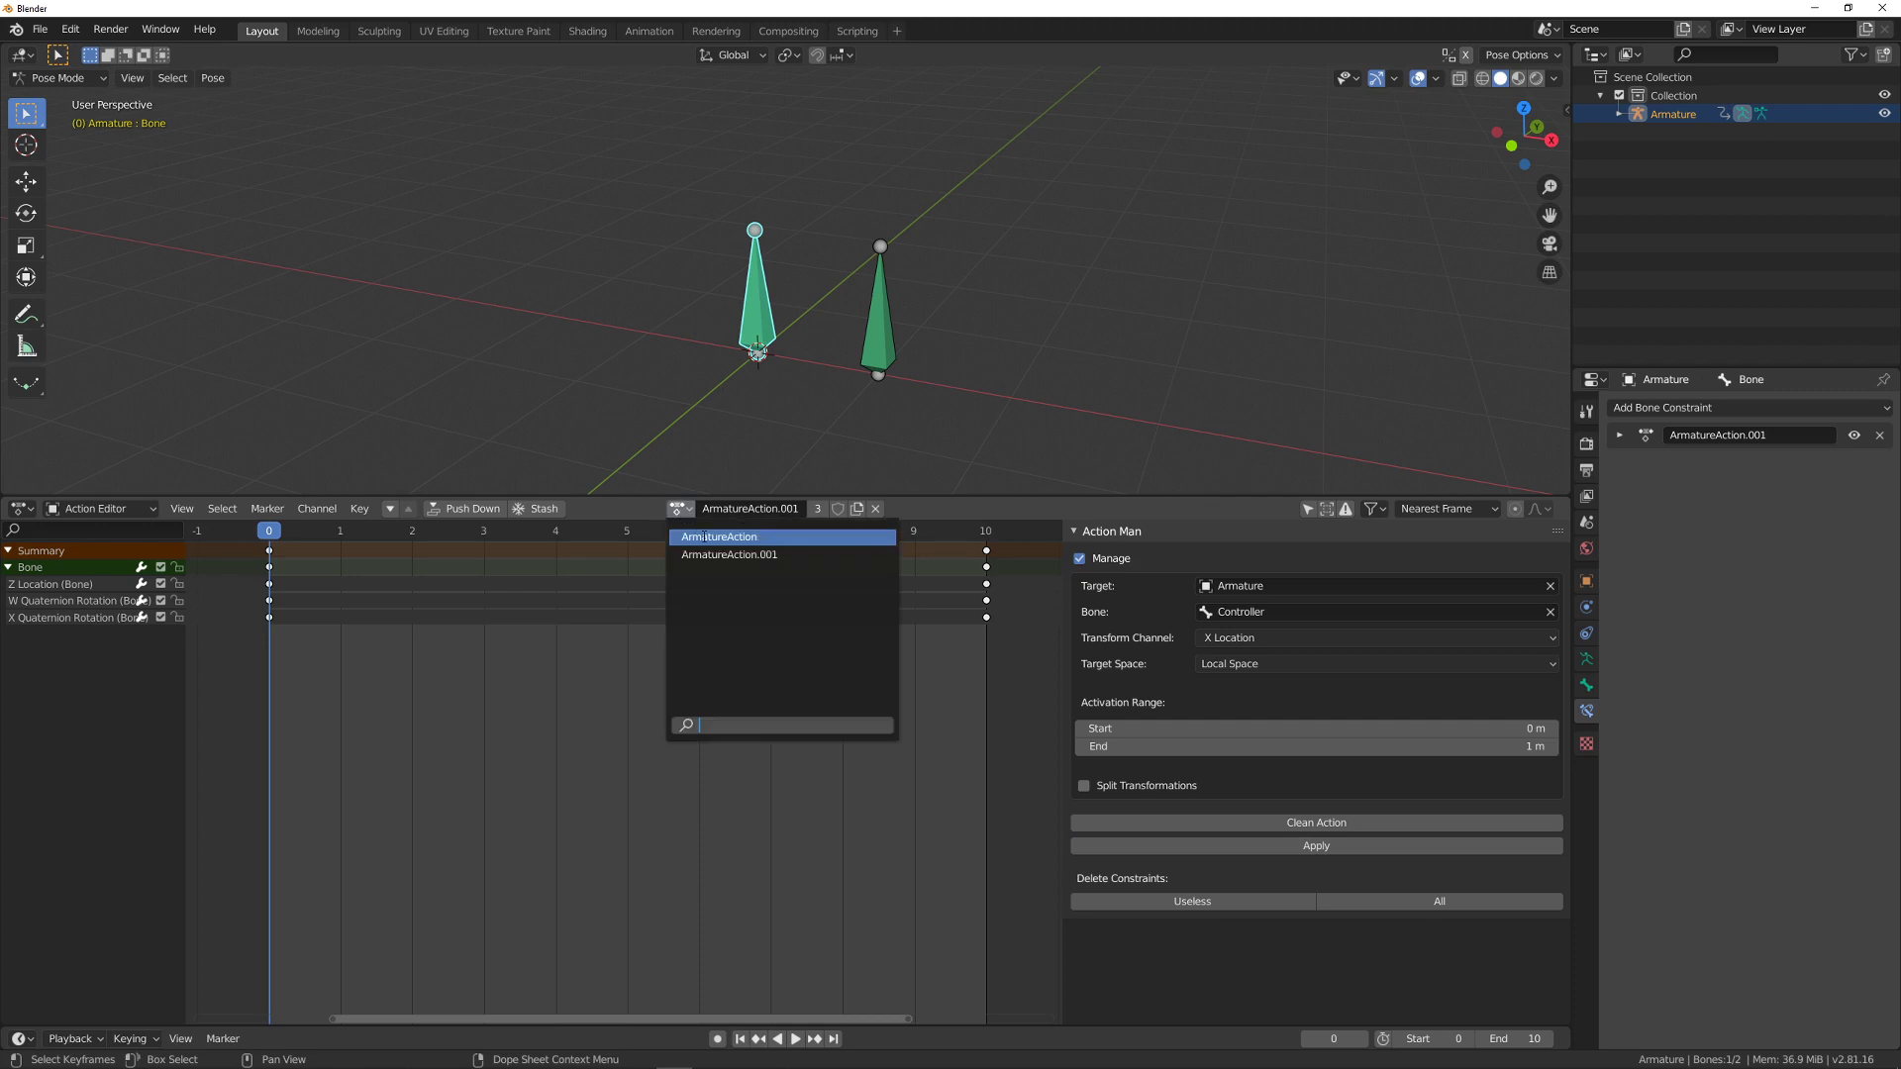
click(722, 538)
click(1220, 849)
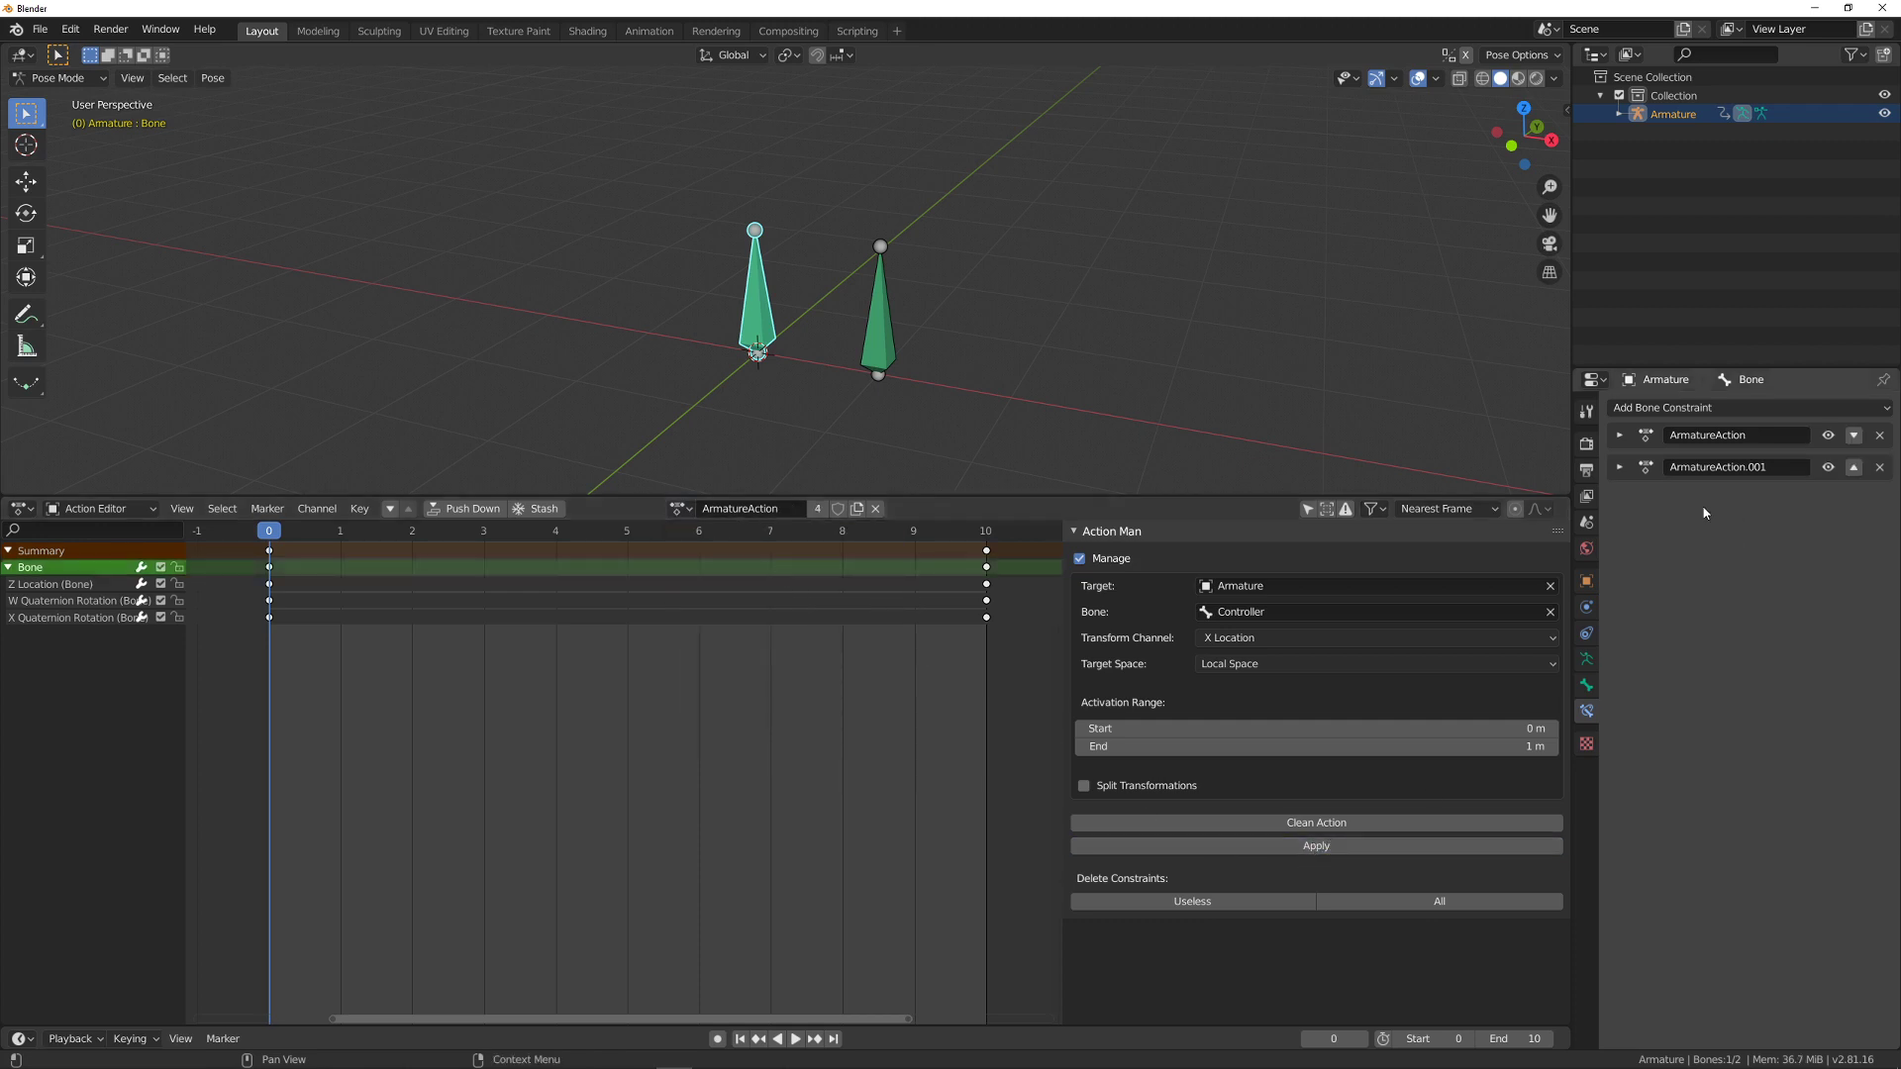
- Try to annotate a line along the Y axis from Bone's base
middle_drag(1089, 317, 783, 302)
click(876, 299)
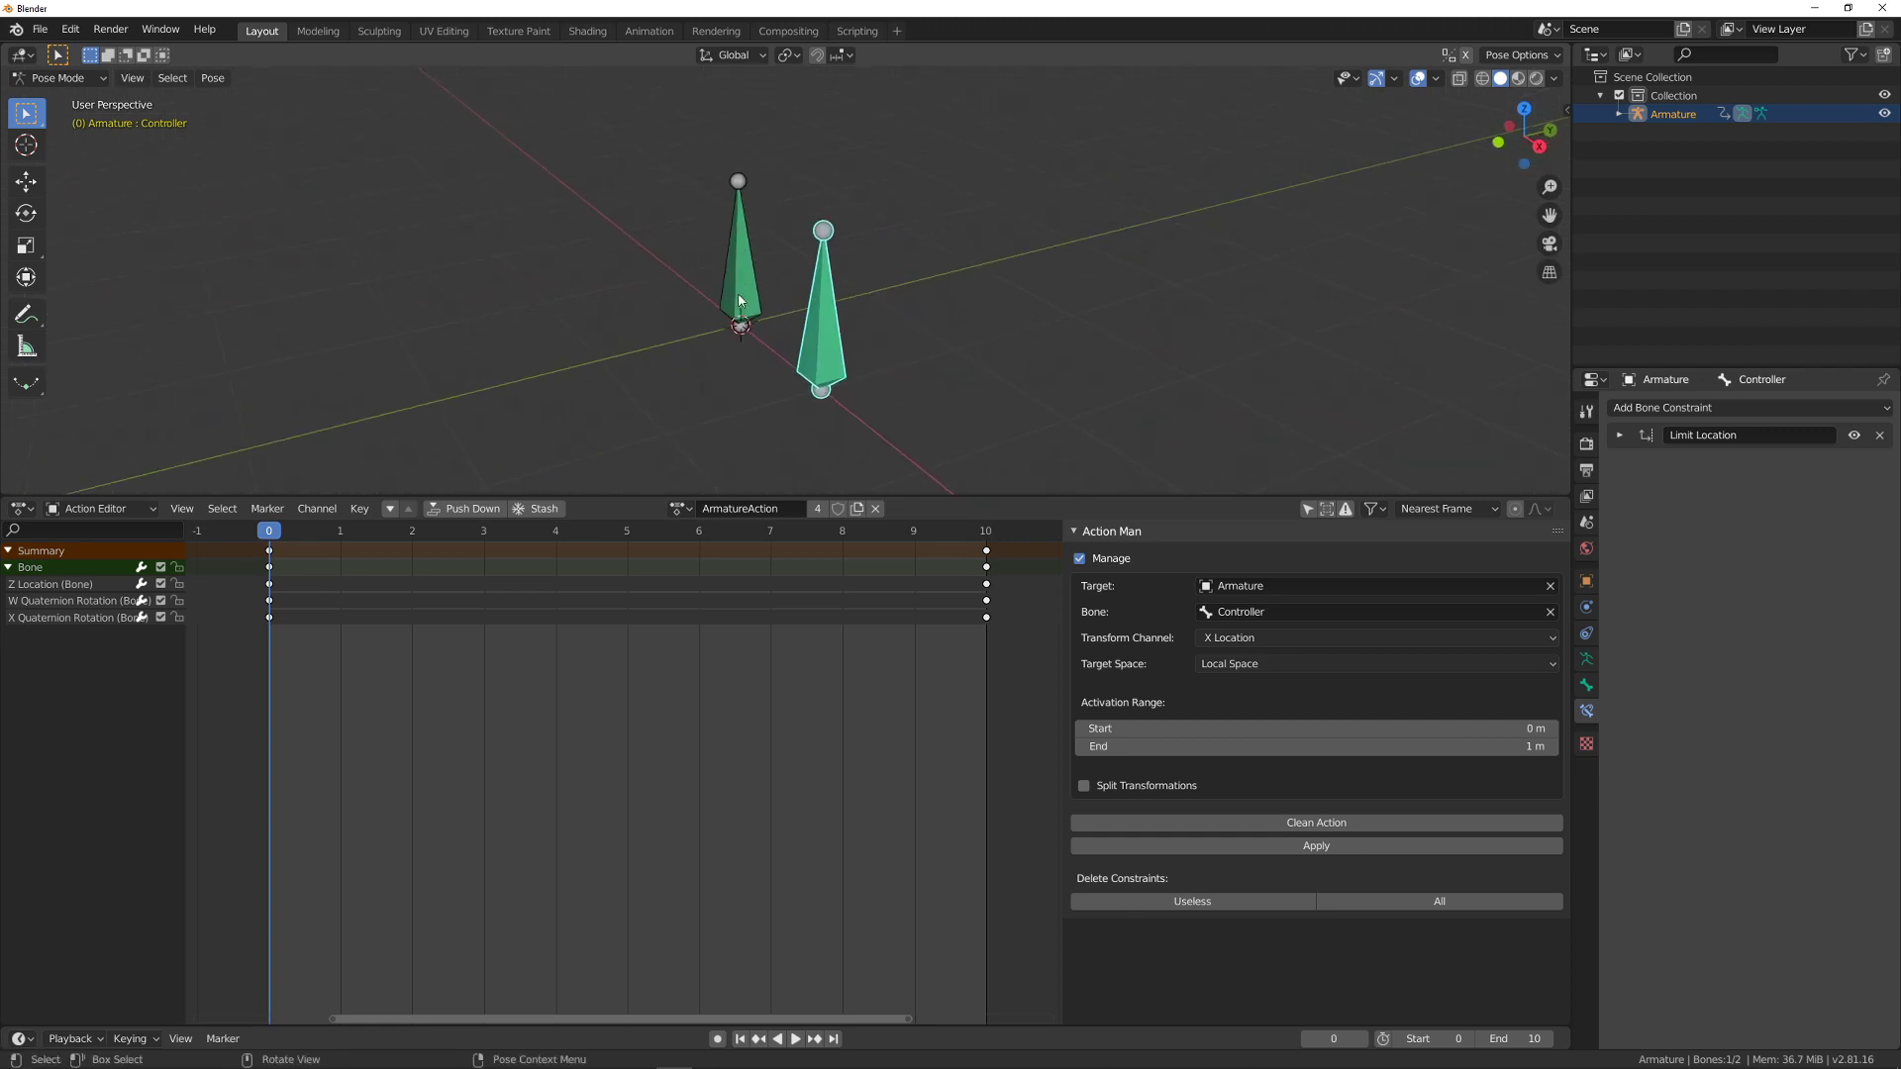
middle_drag(841, 396, 882, 412)
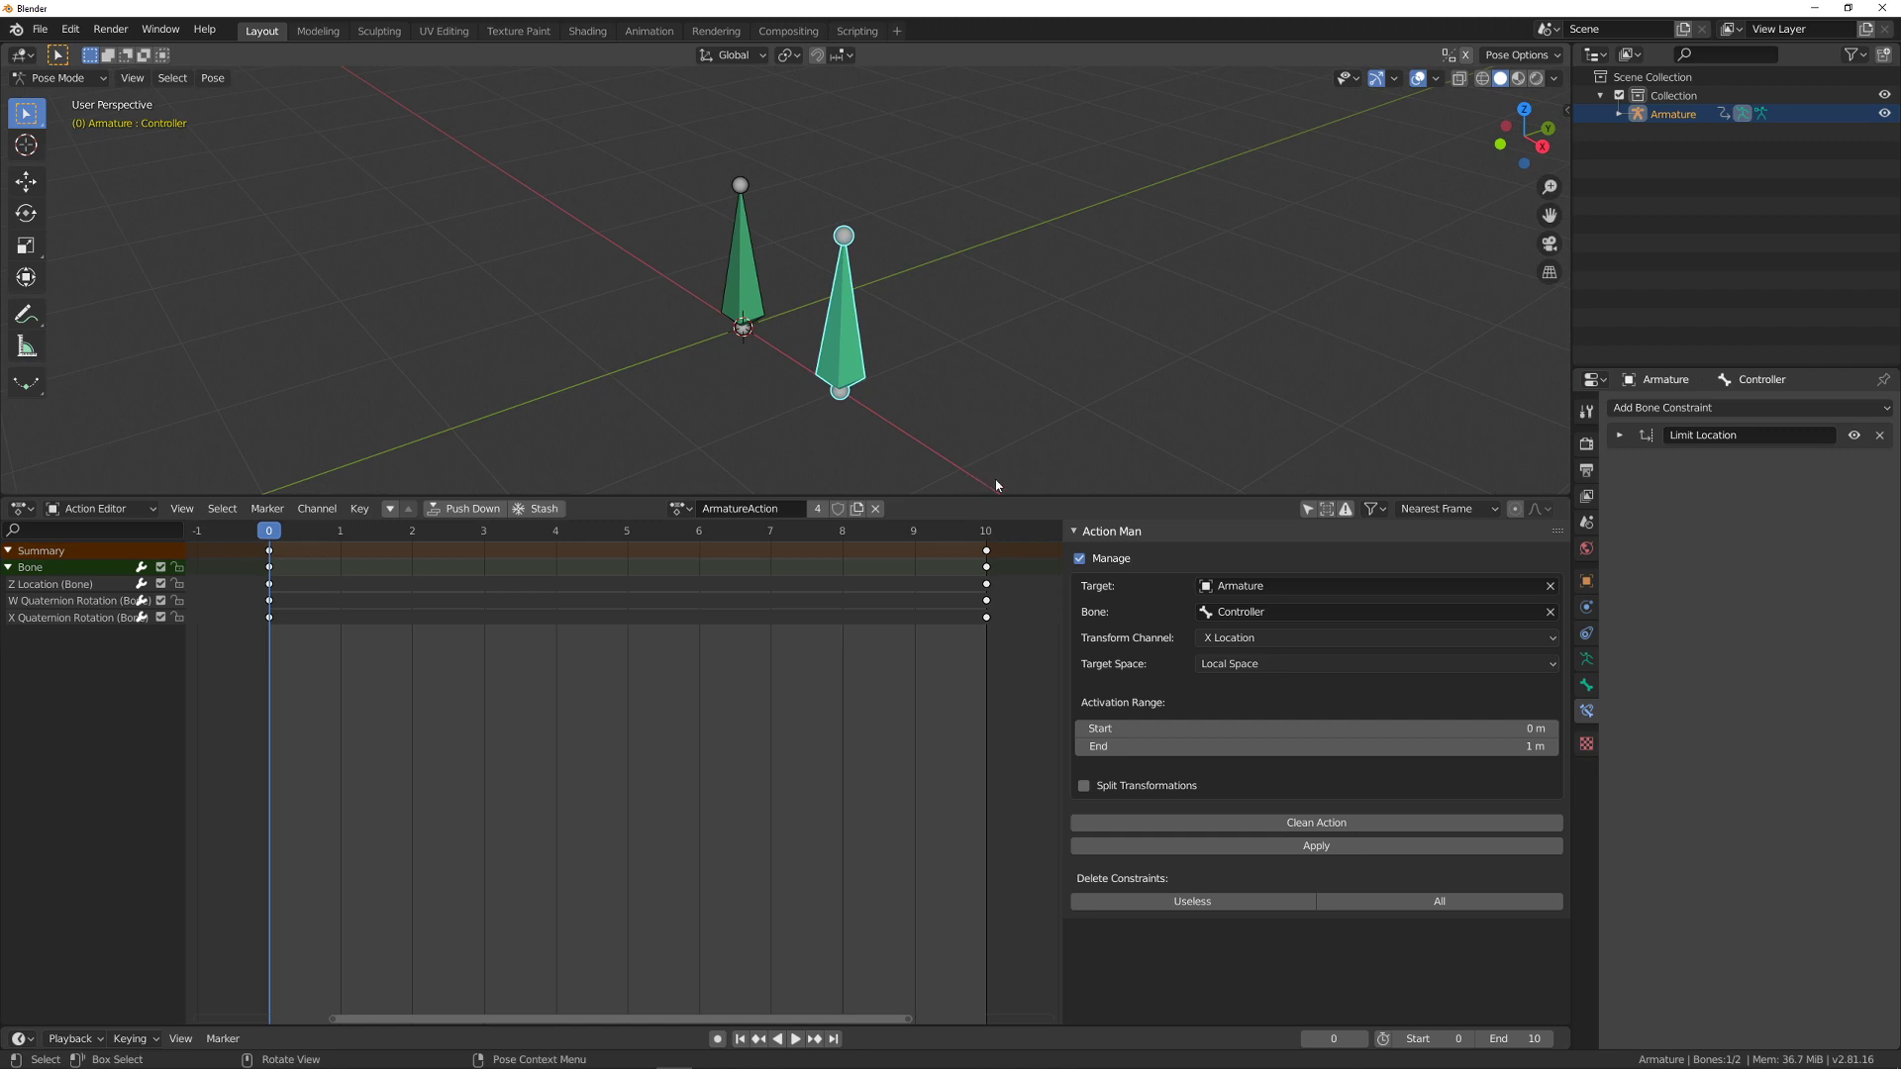
middle_drag(958, 472, 926, 437)
middle_drag(881, 445, 751, 428)
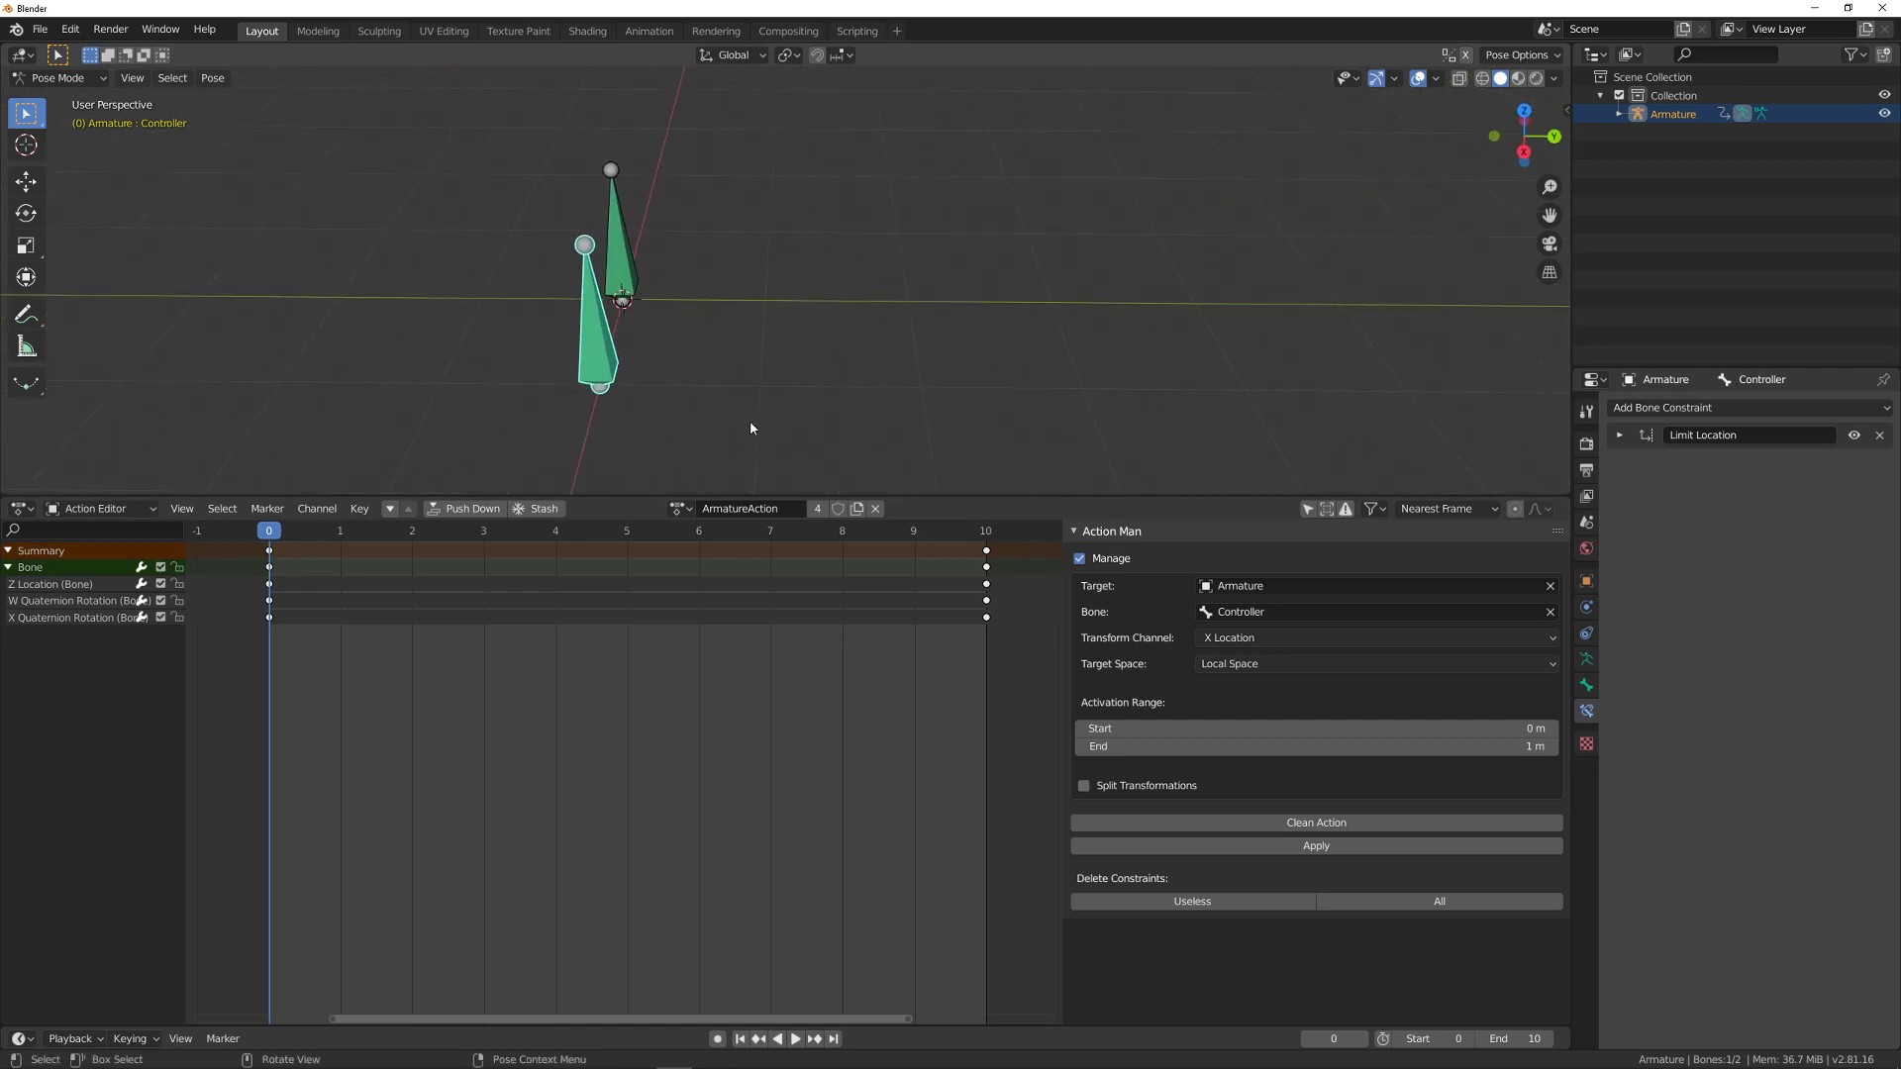
click(630, 243)
drag(624, 299, 905, 300)
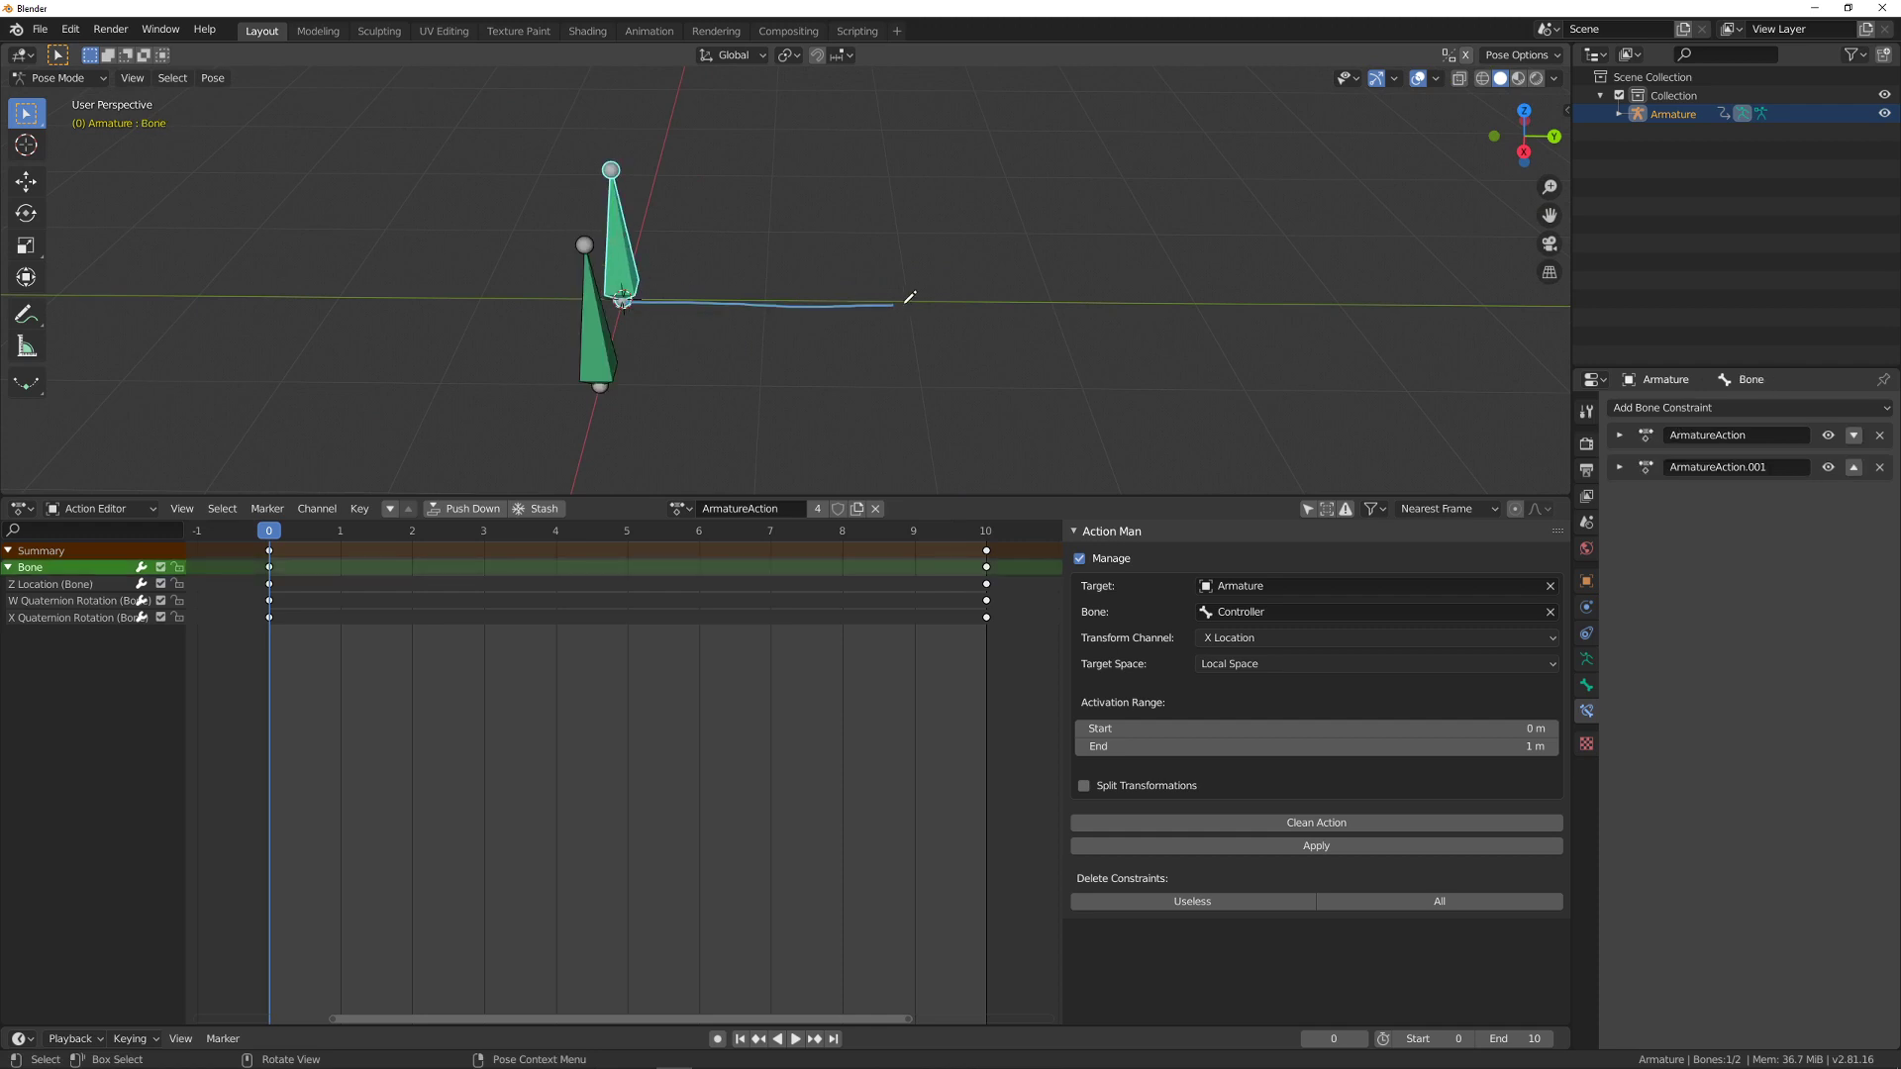
right_drag(916, 309, 547, 305)
alt+middle_drag(745, 293, 649, 276)
- Annotate a line along Y from Bone's base with a midpoint tick, a vertical line at its end, rotation arcs and an upside-down bone outline
drag(618, 332, 928, 323)
drag(758, 318, 763, 352)
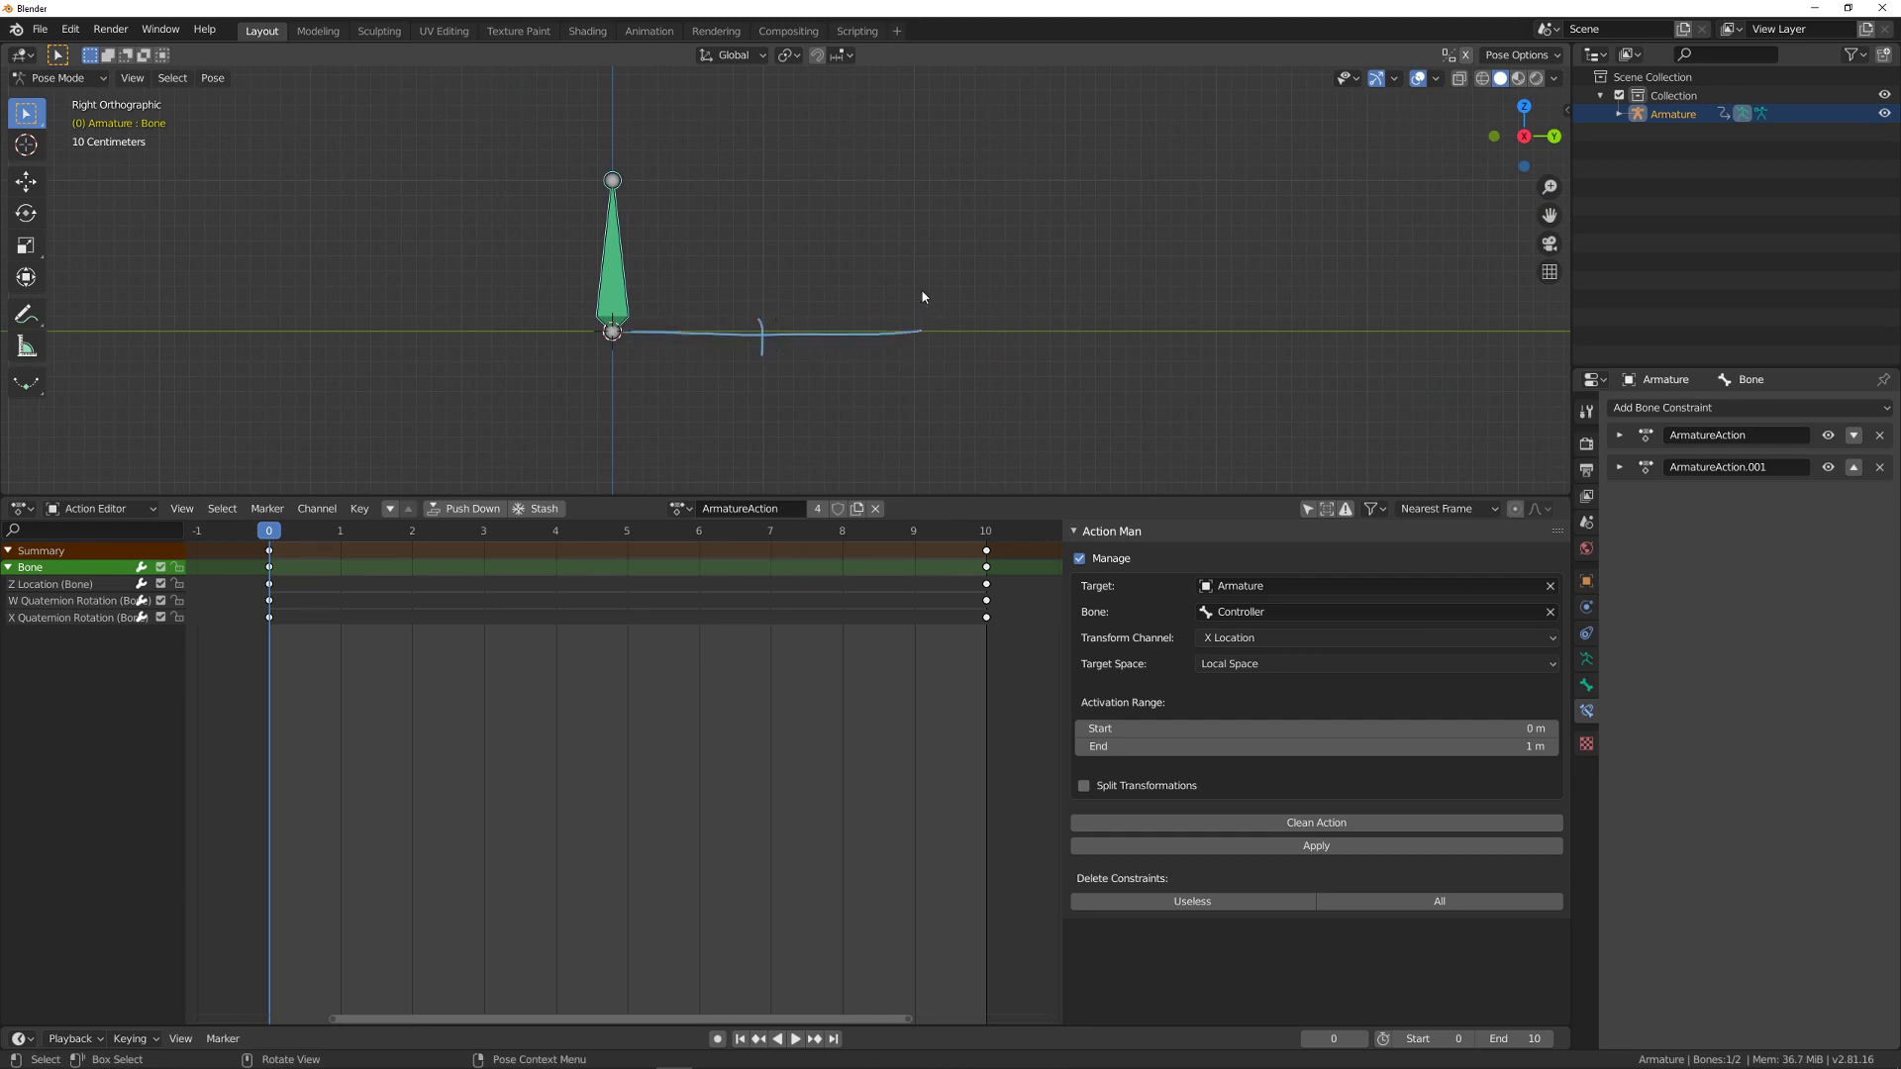
drag(924, 294, 922, 170)
mouse_move(923, 292)
mouse_down()
mouse_move(948, 284)
mouse_move(961, 368)
mouse_move(913, 378)
mouse_up()
shift+middle_drag(956, 377, 931, 281)
drag(893, 236, 899, 388)
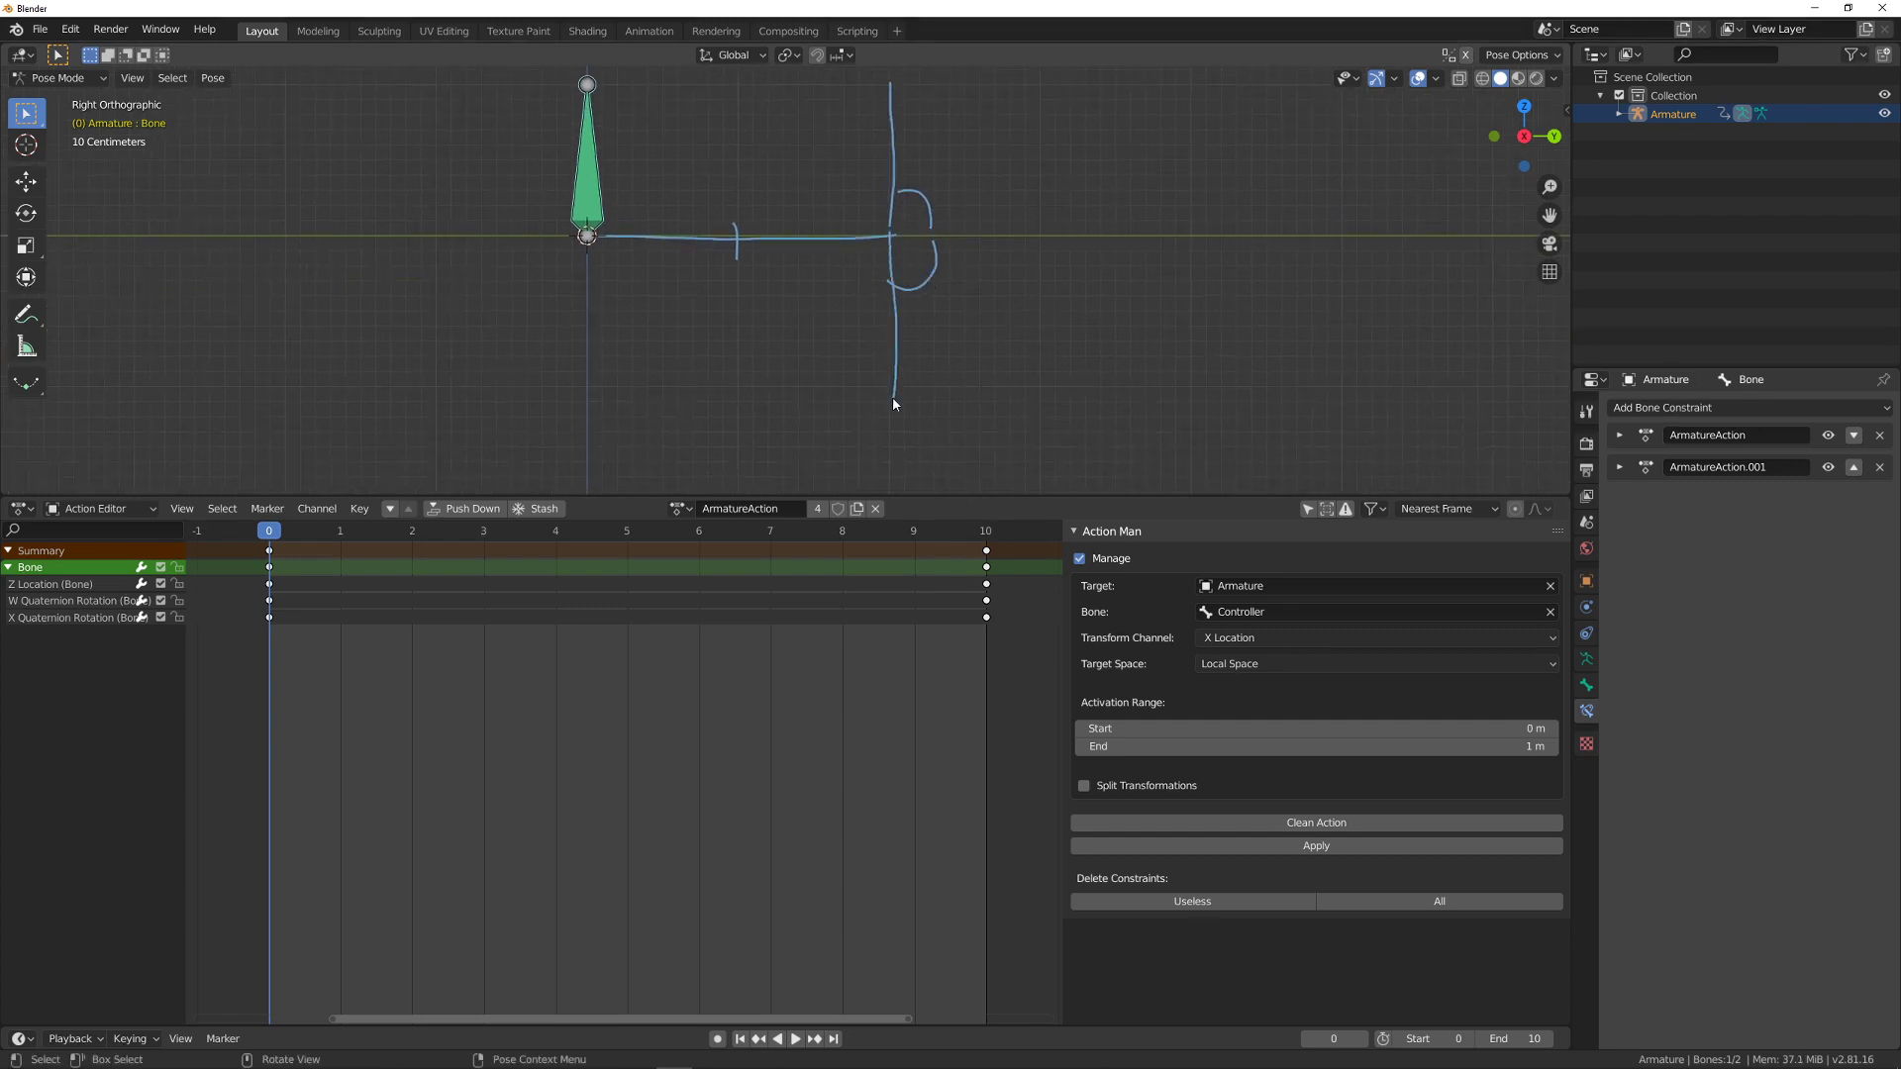
mouse_move(882, 243)
mouse_down()
mouse_move(869, 281)
mouse_move(893, 374)
mouse_move(911, 269)
mouse_move(899, 392)
mouse_up()
mouse_move(902, 309)
middle_down()
mouse_move(968, 327)
mouse_move(836, 319)
mouse_move(857, 331)
middle_up()
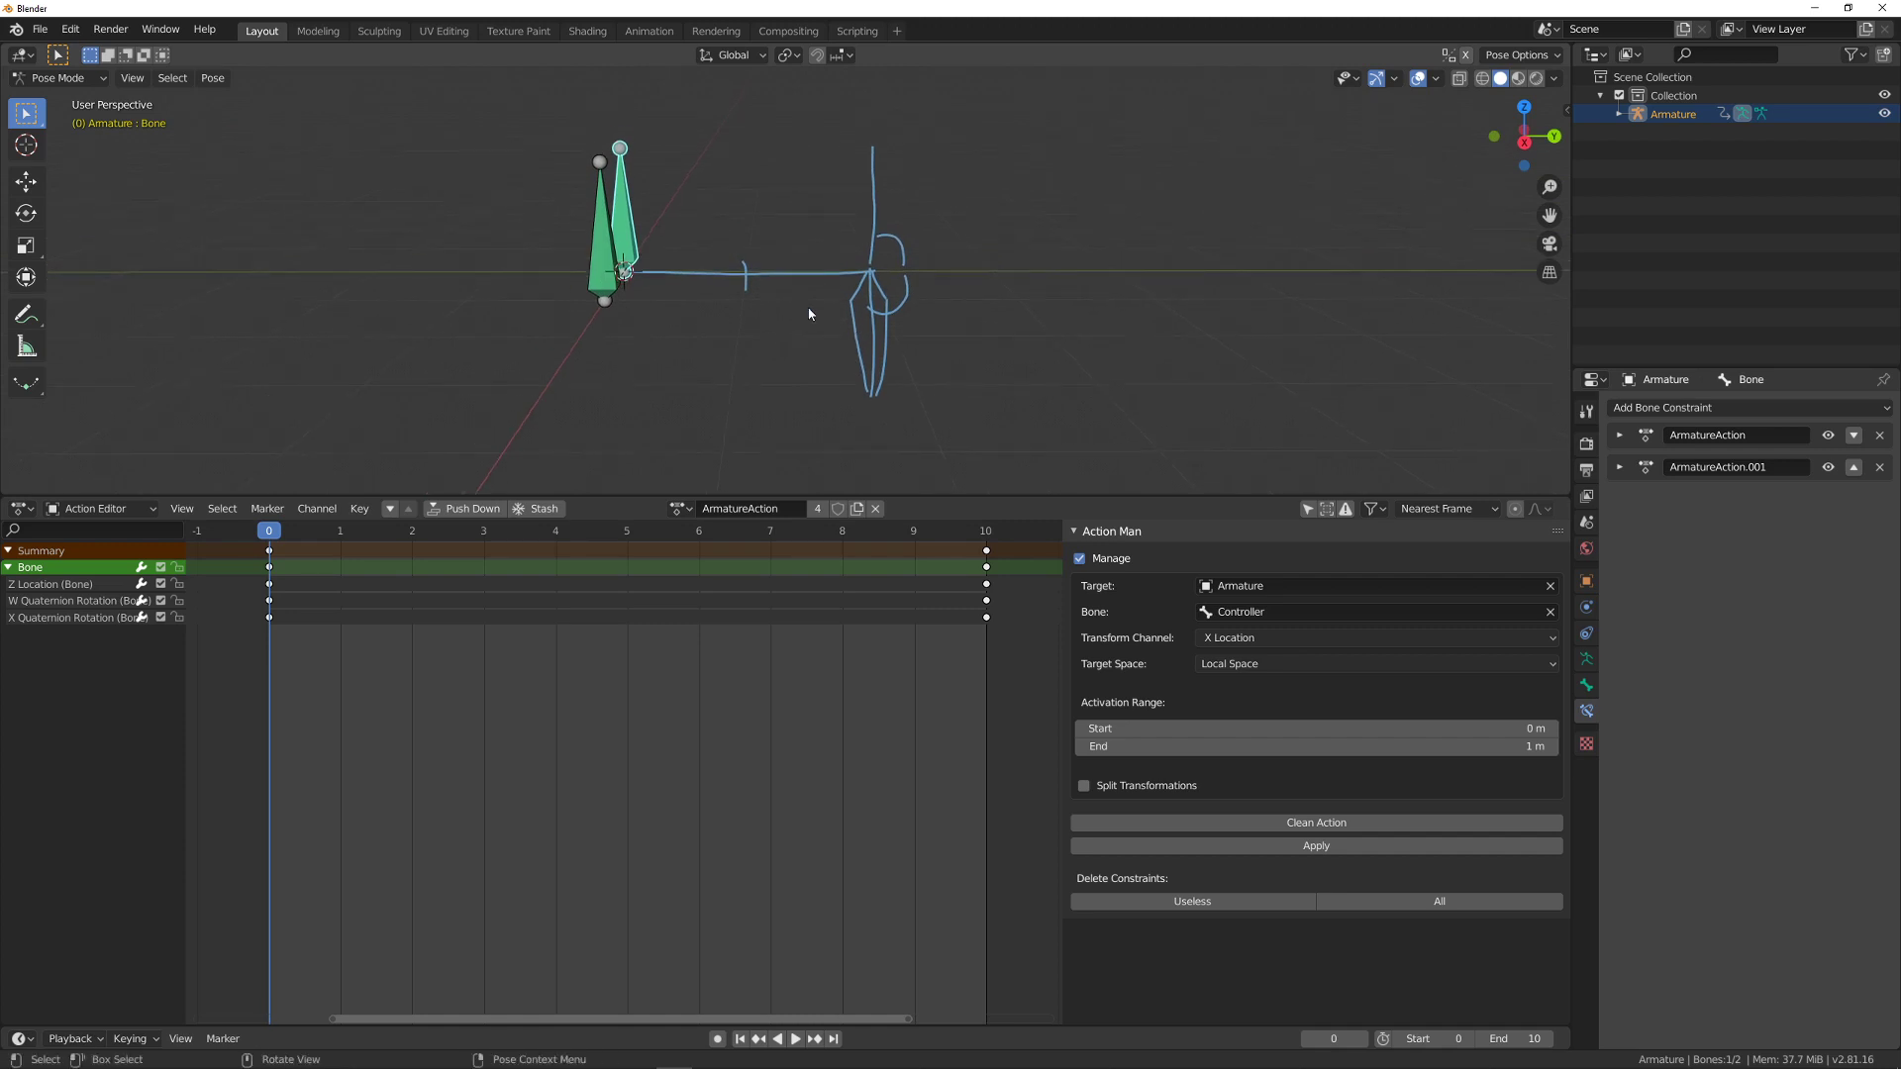
- Move the Controller along global X to test the two stacked action constraints, examine Bone's pose from several angles, and undo the move
middle_drag(654, 271, 661, 318)
click(685, 307)
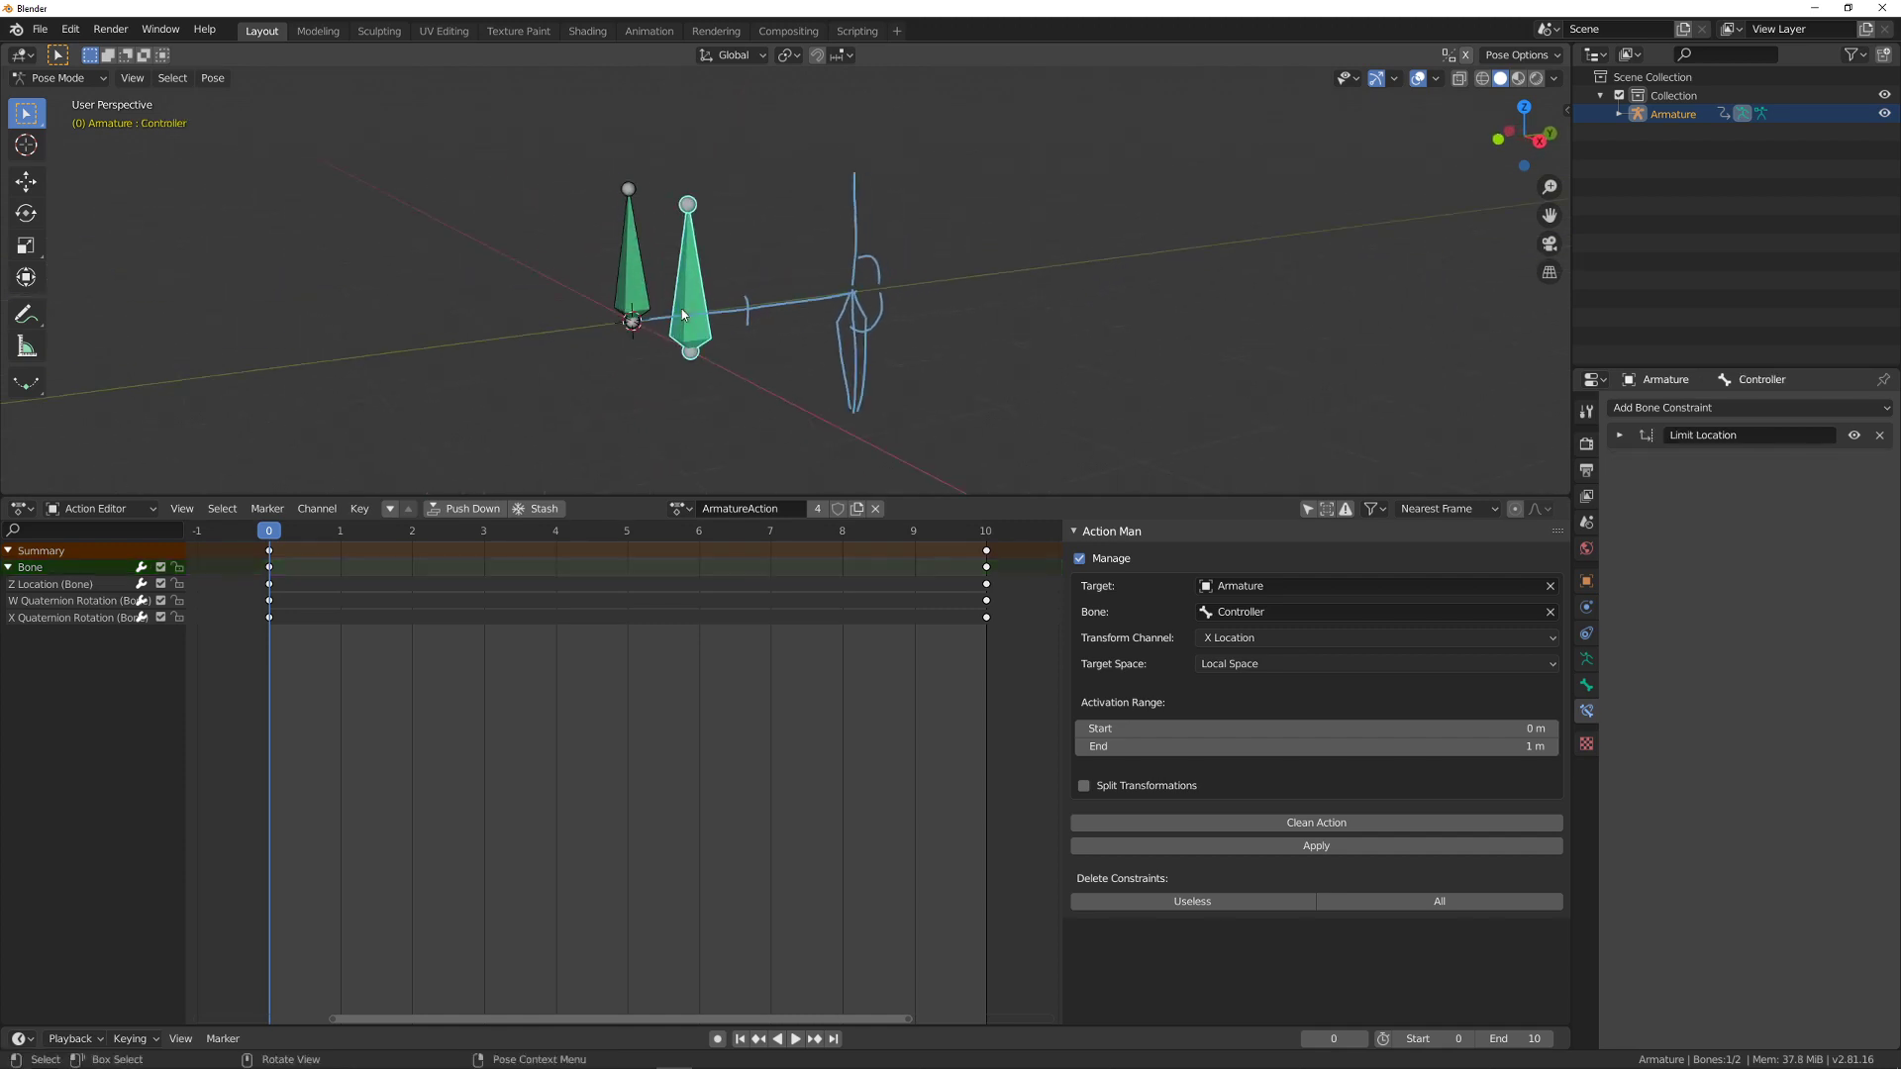
middle_drag(789, 268, 789, 267)
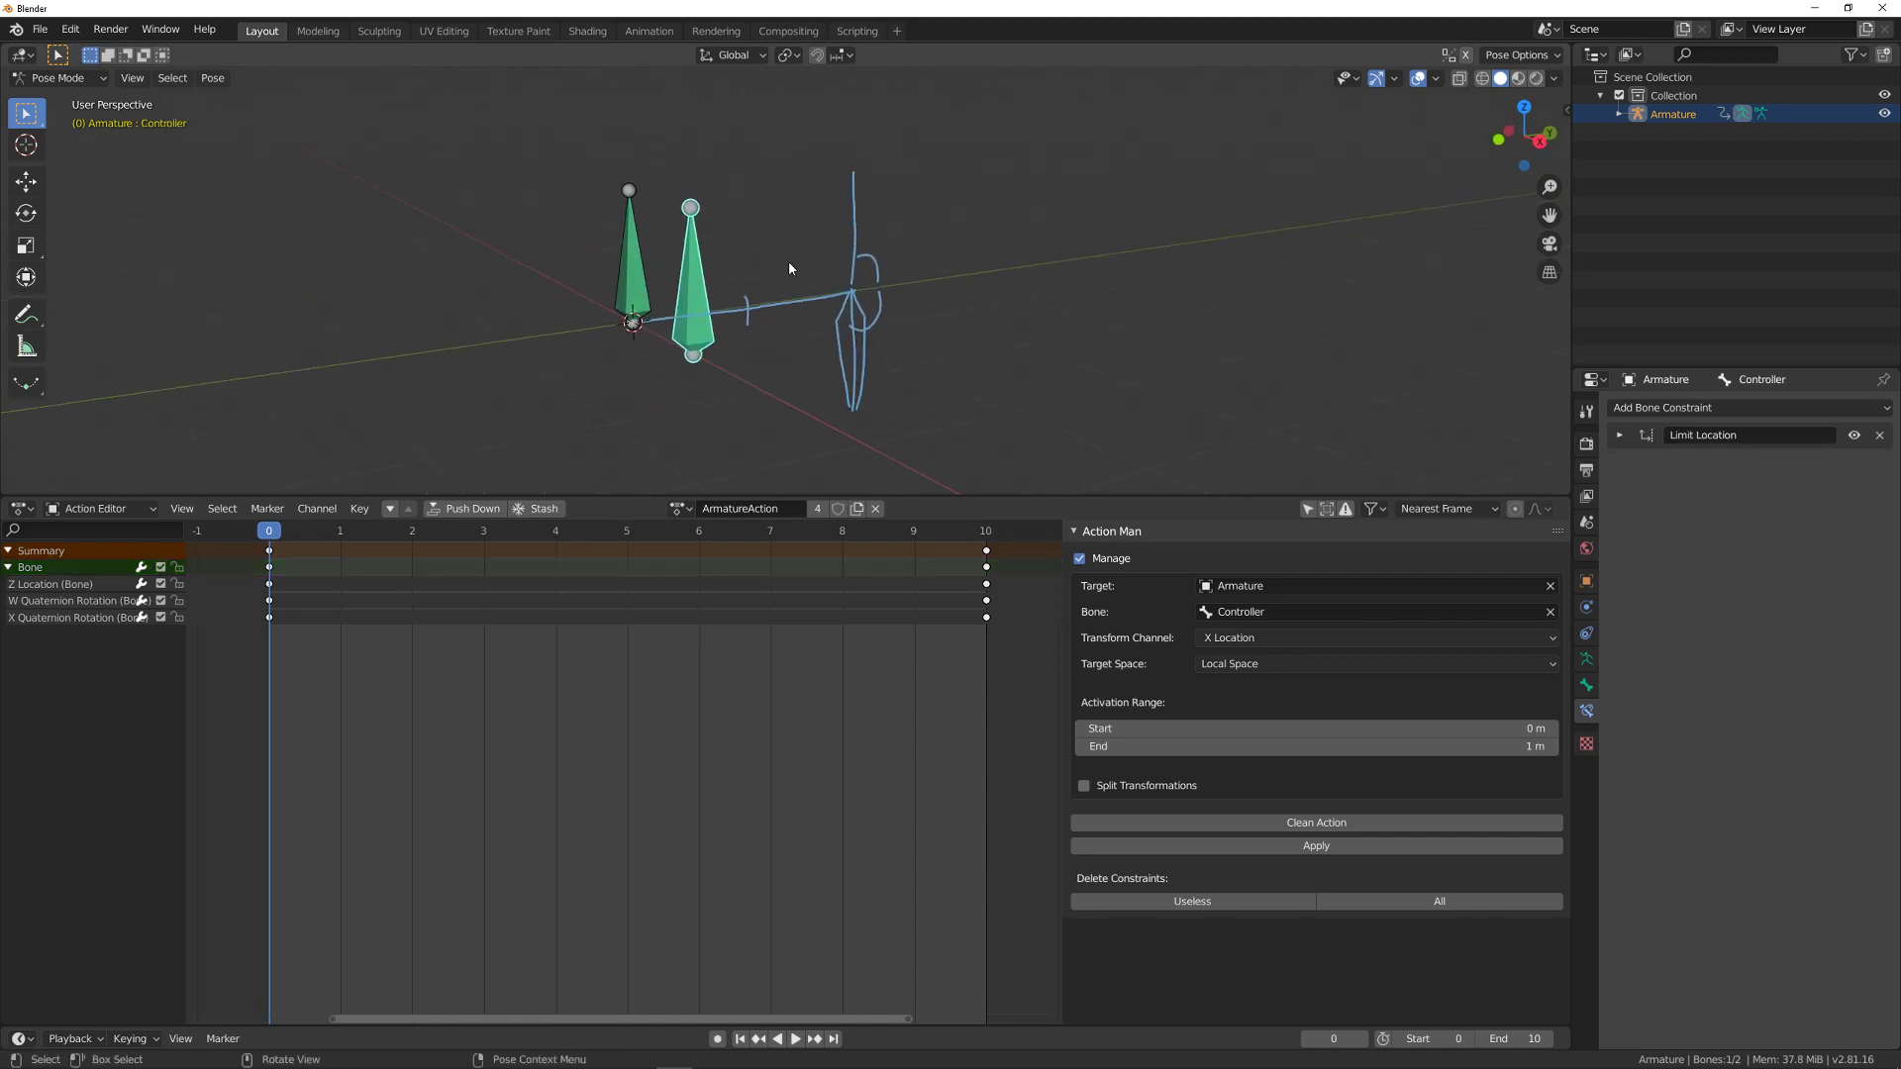
key(g)
key(x)
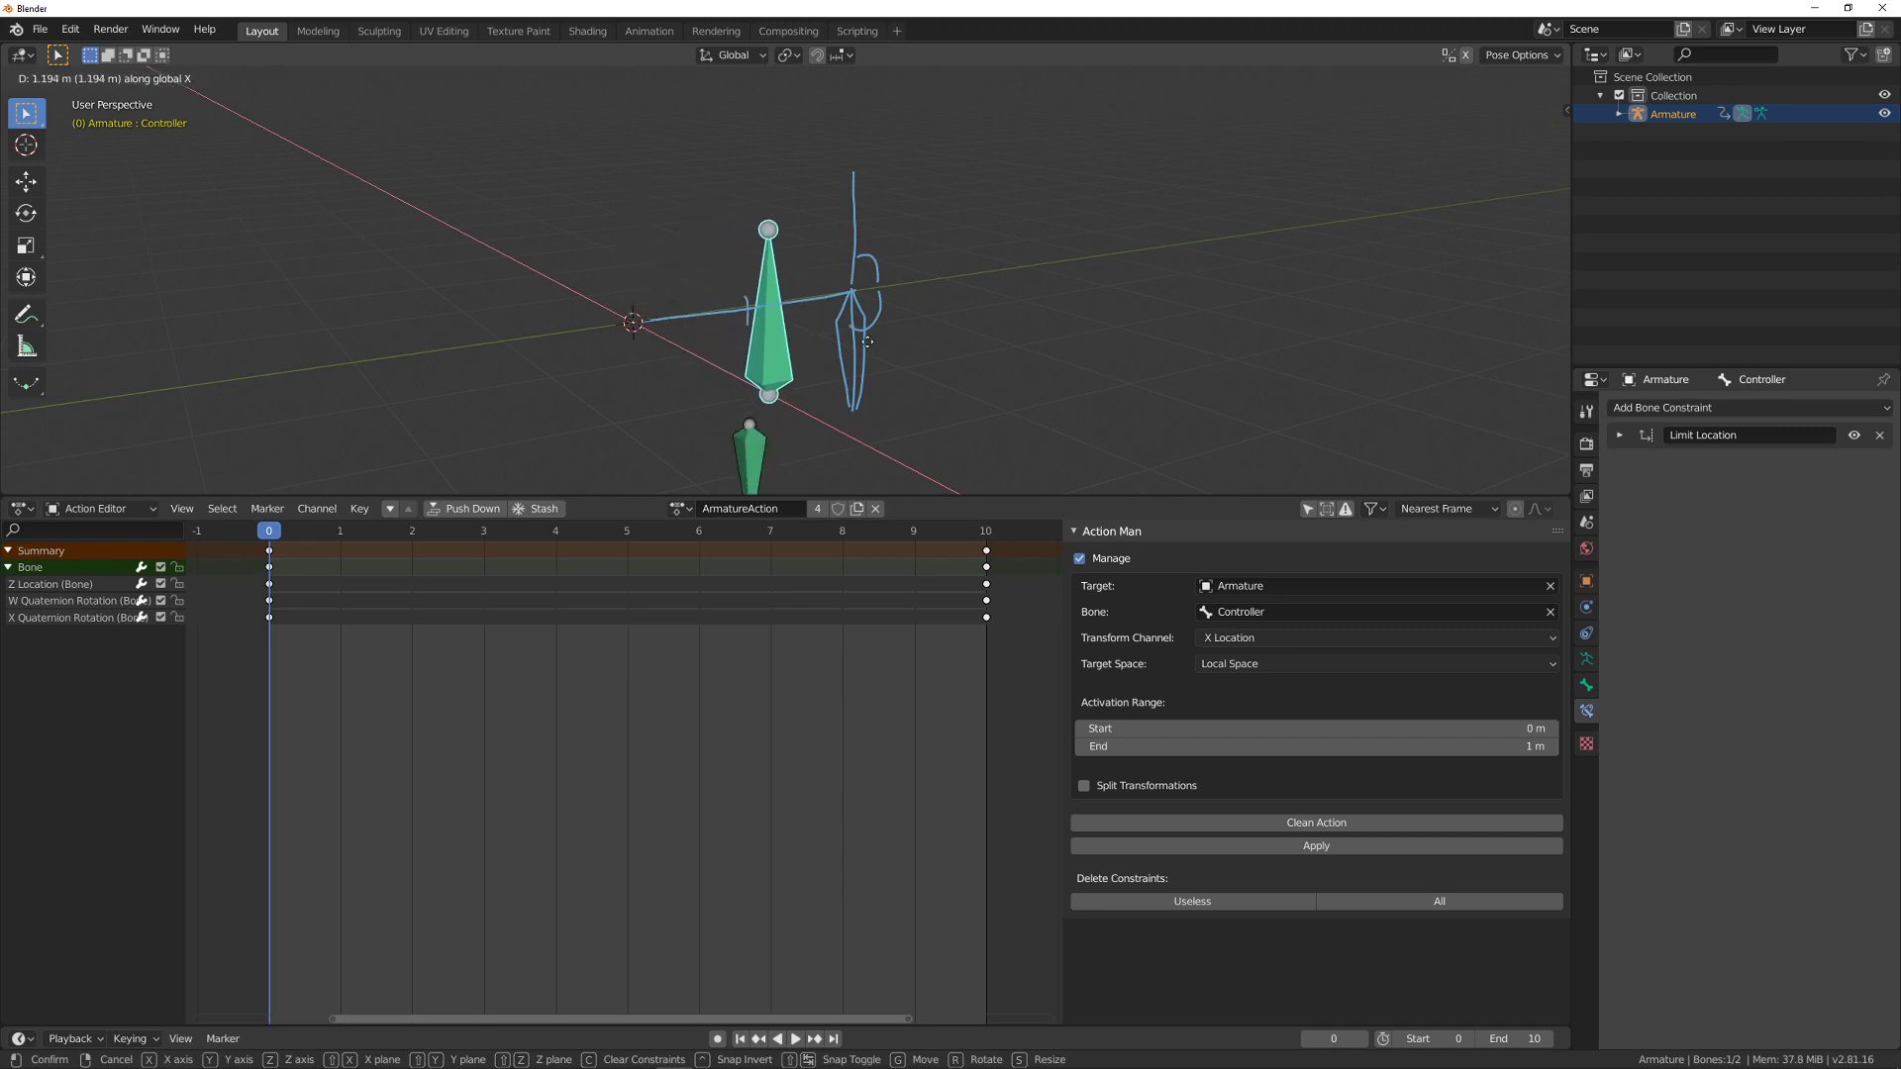
click(941, 363)
middle_drag(941, 356, 991, 338)
key(KP_3)
shift+middle_drag(838, 359, 730, 295)
shift+middle_drag(756, 226, 803, 333)
key(ctrl+z)
- Select Bone and turn on the display of bone axes in the armature's viewport display settings
click(673, 208)
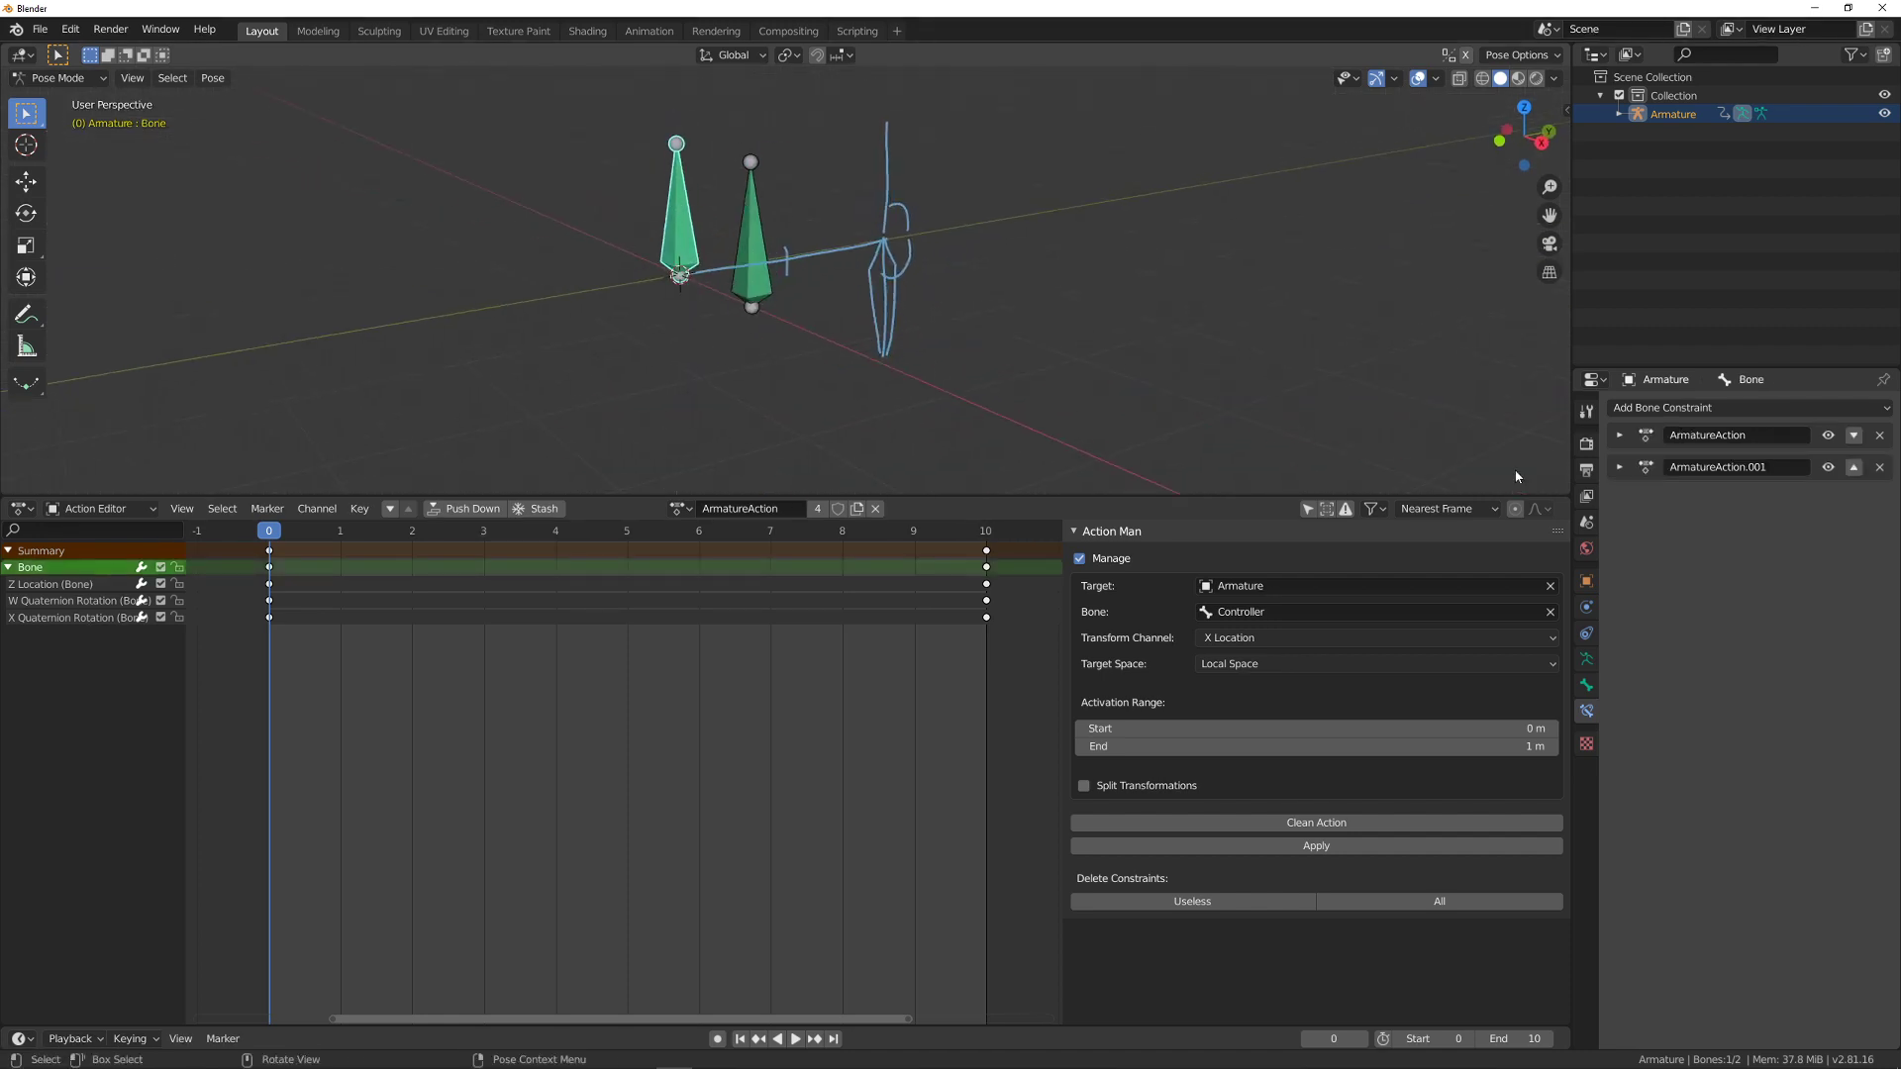
click(1586, 659)
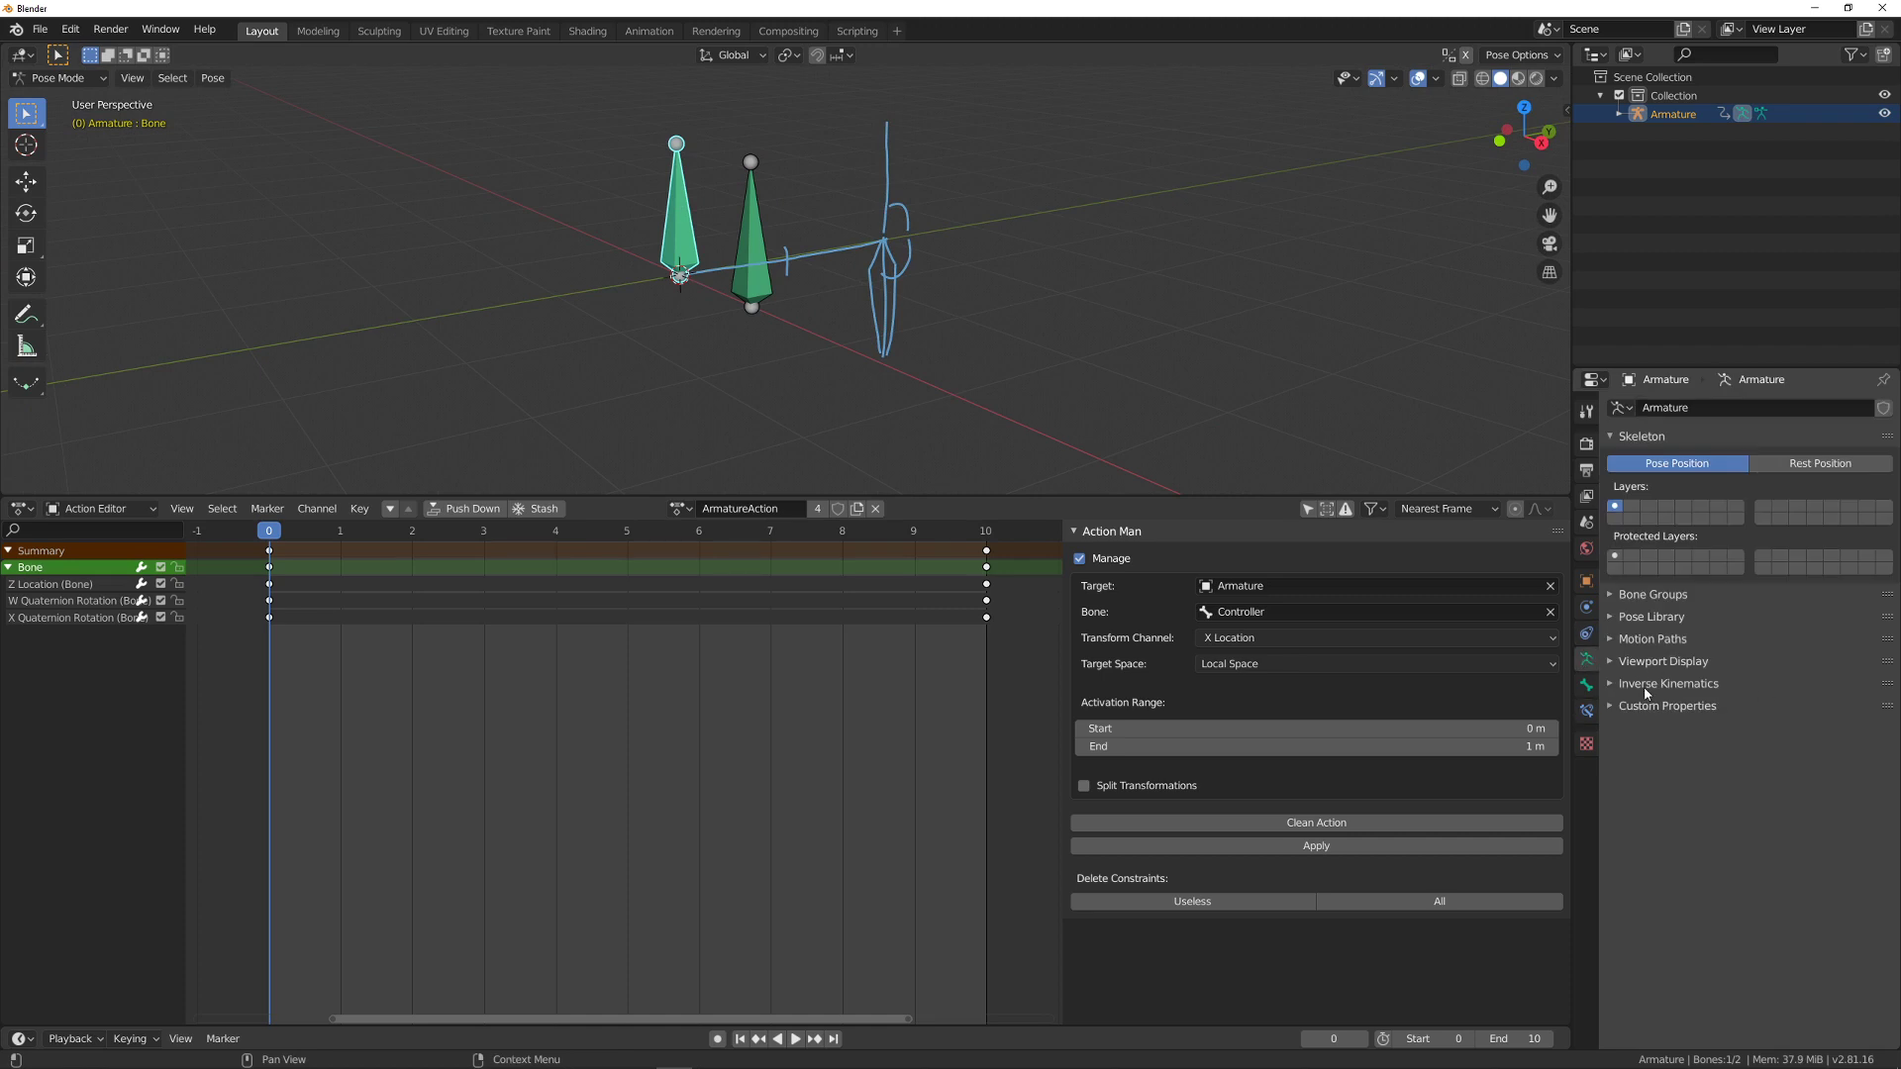
click(1663, 662)
click(1659, 732)
middle_drag(793, 269, 735, 315)
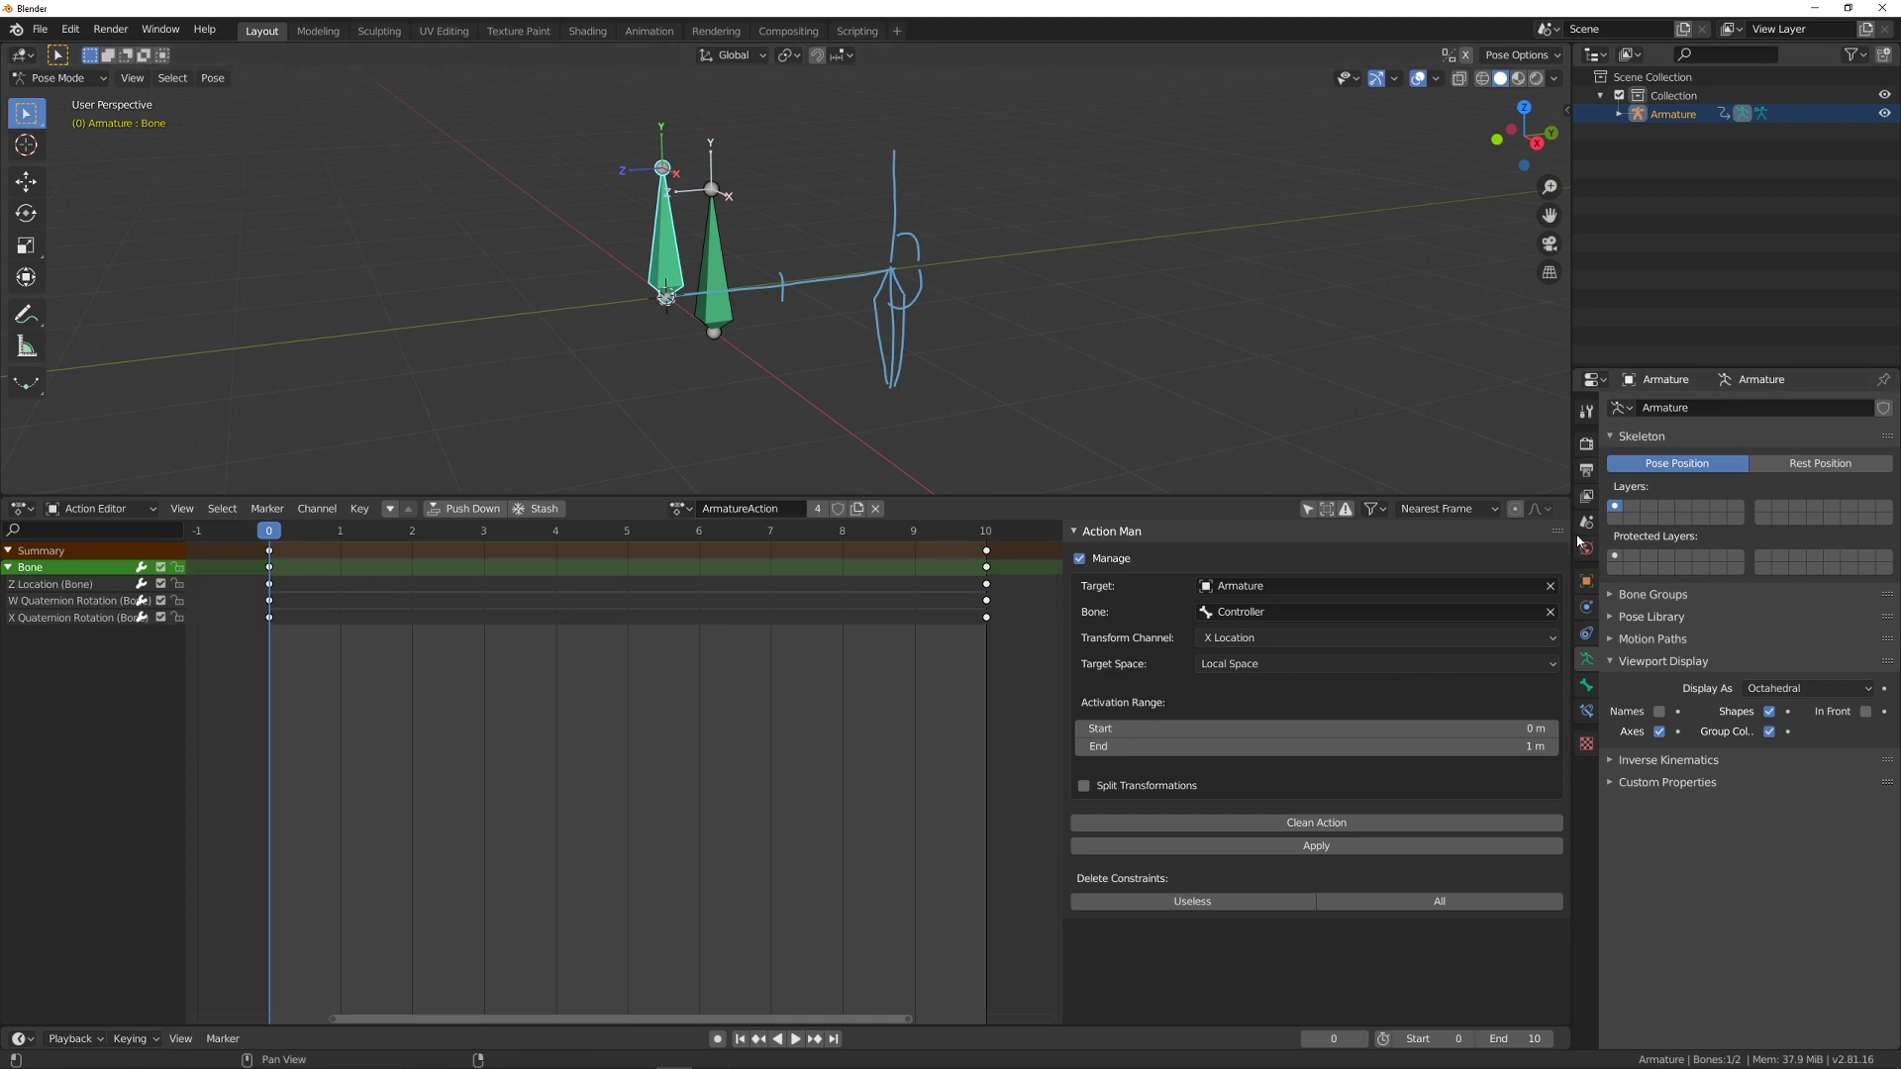
- Move the Controller along X with the bone axes displayed, and open its bone constraints
click(713, 282)
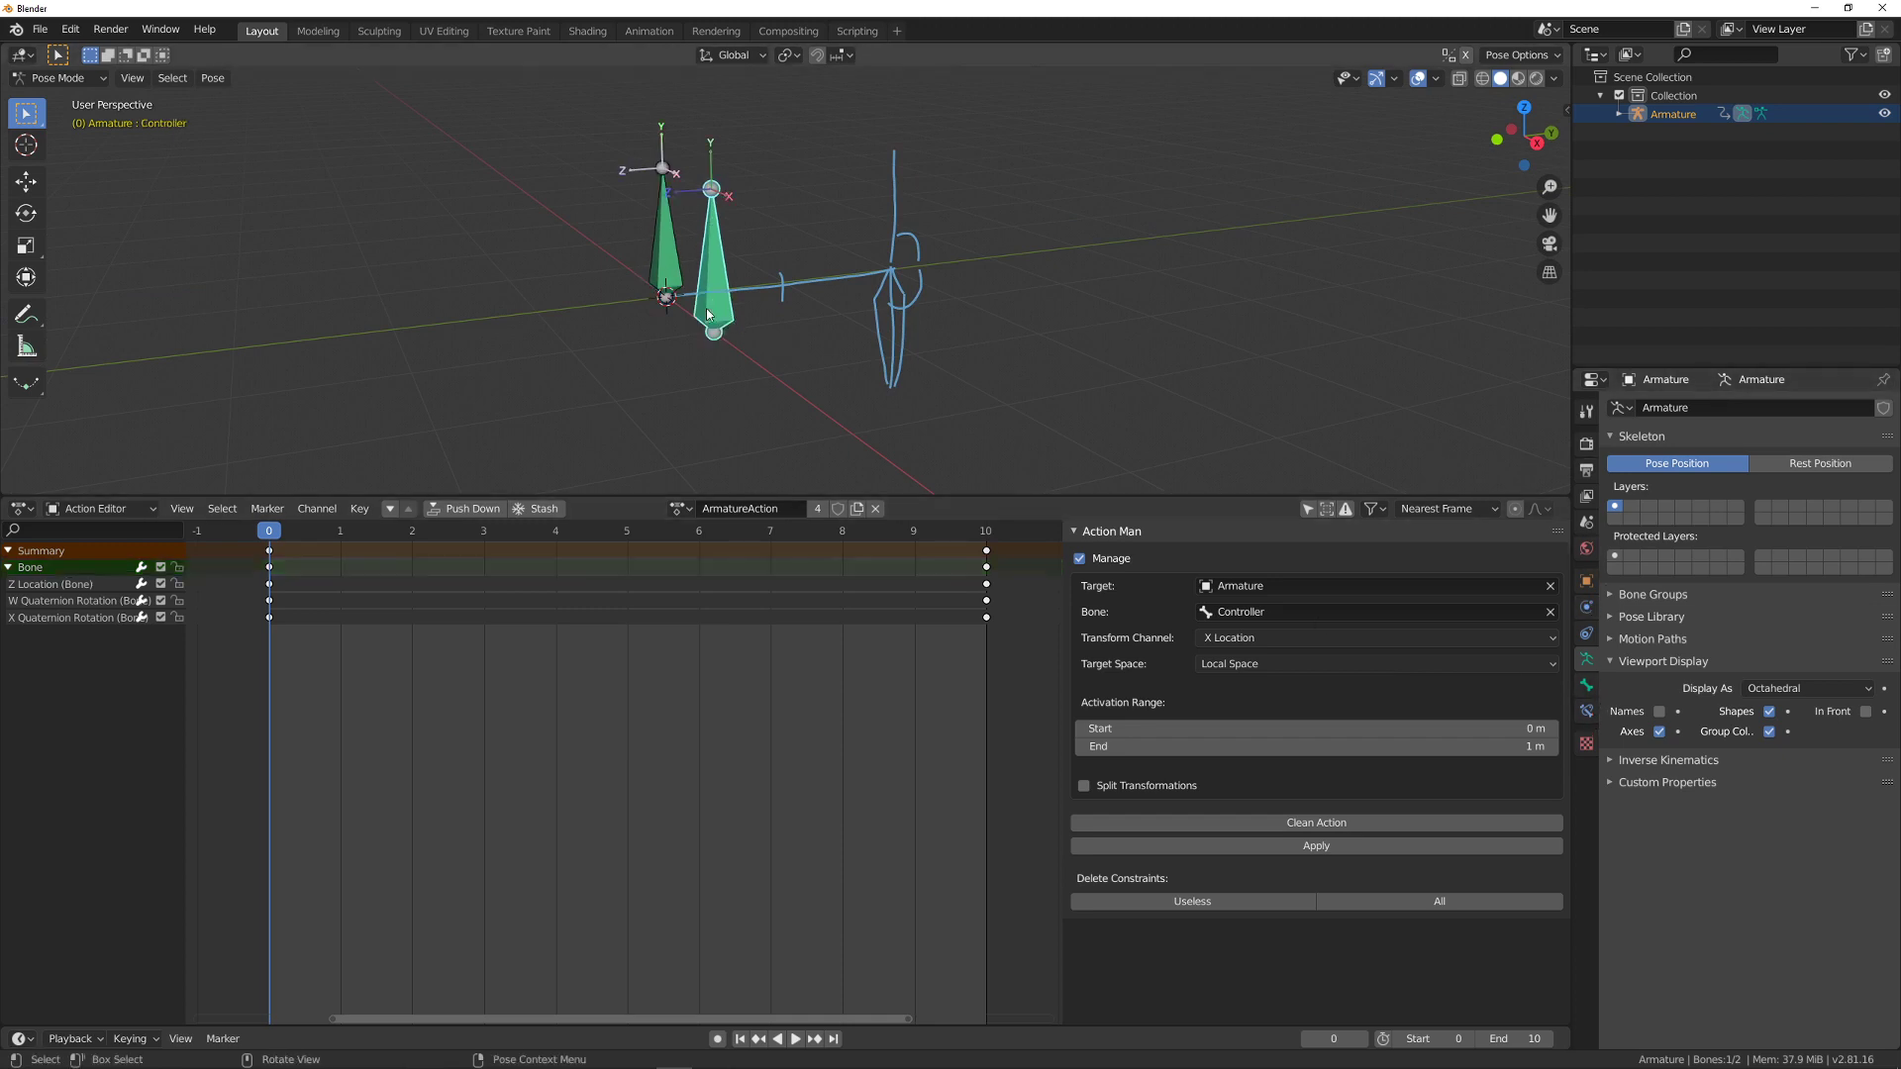
middle_drag(772, 327, 815, 339)
key(g)
click(1075, 408)
middle_drag(1029, 381, 956, 370)
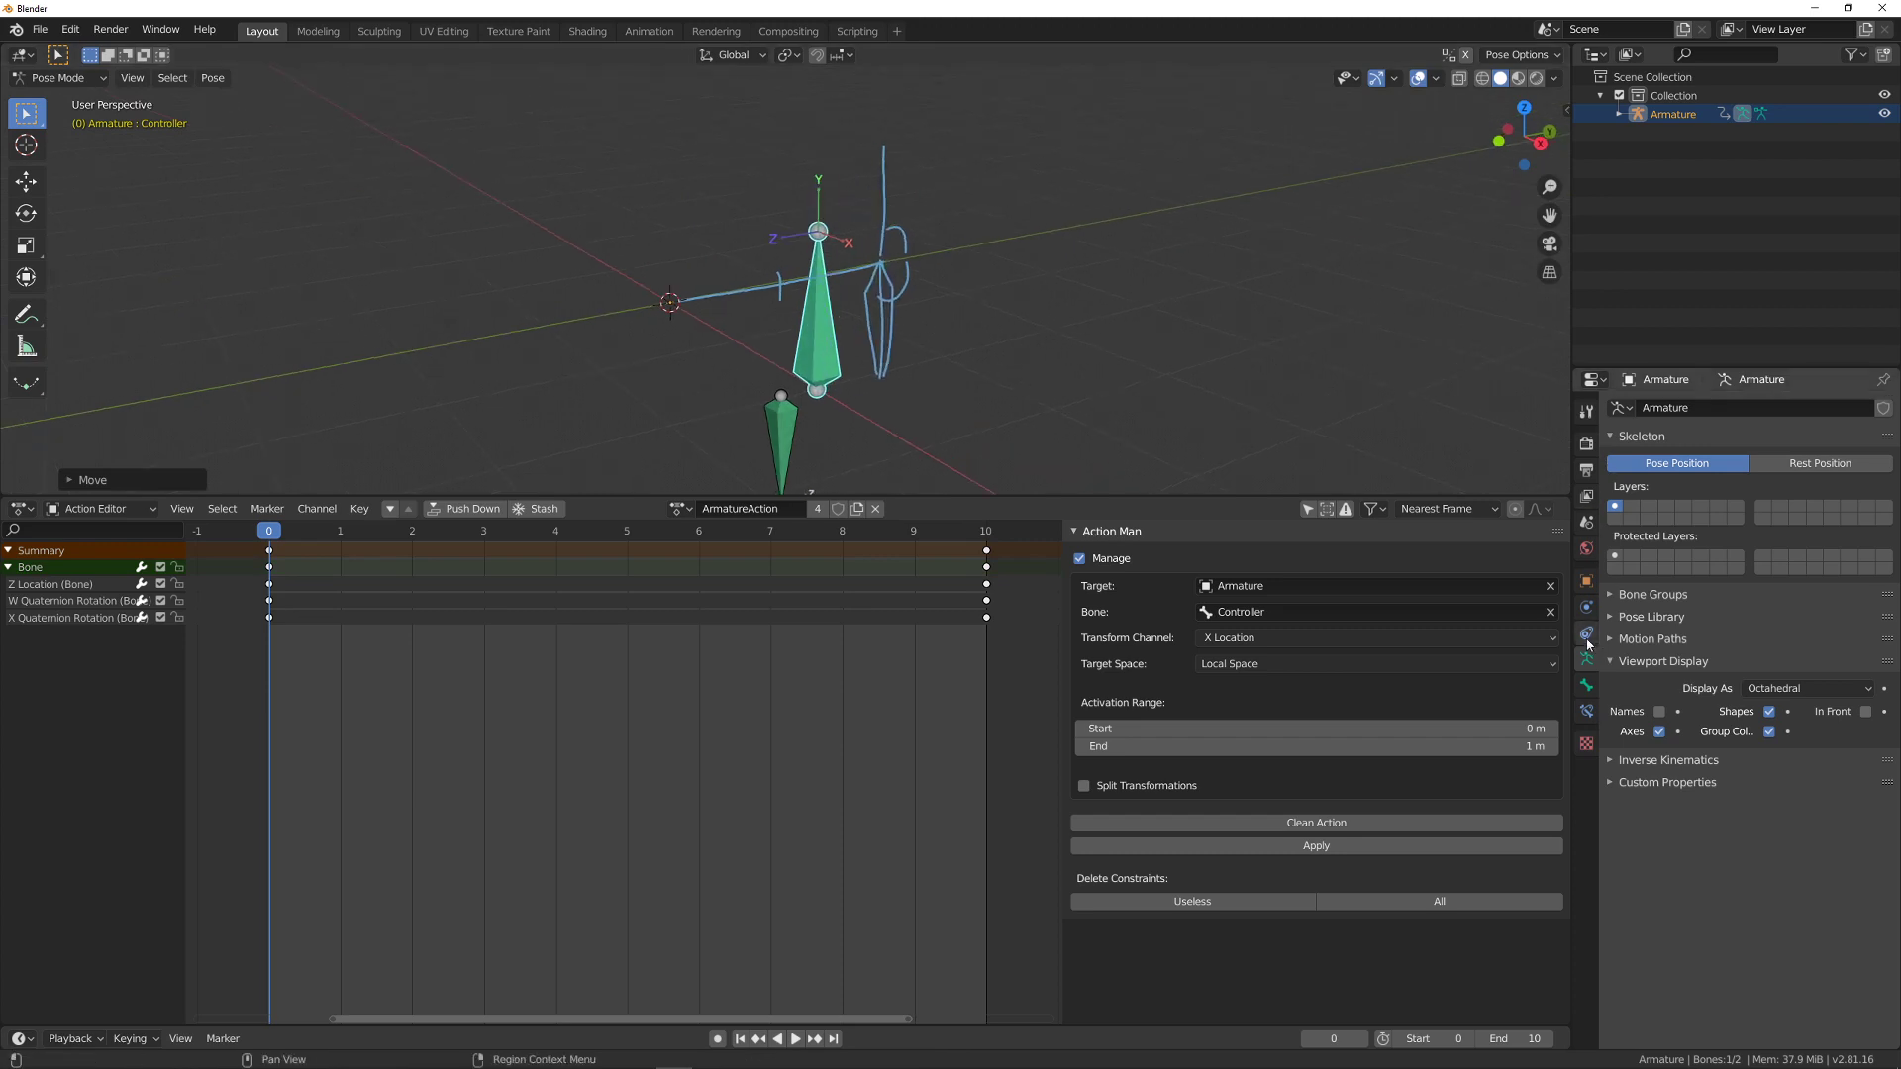
click(1586, 711)
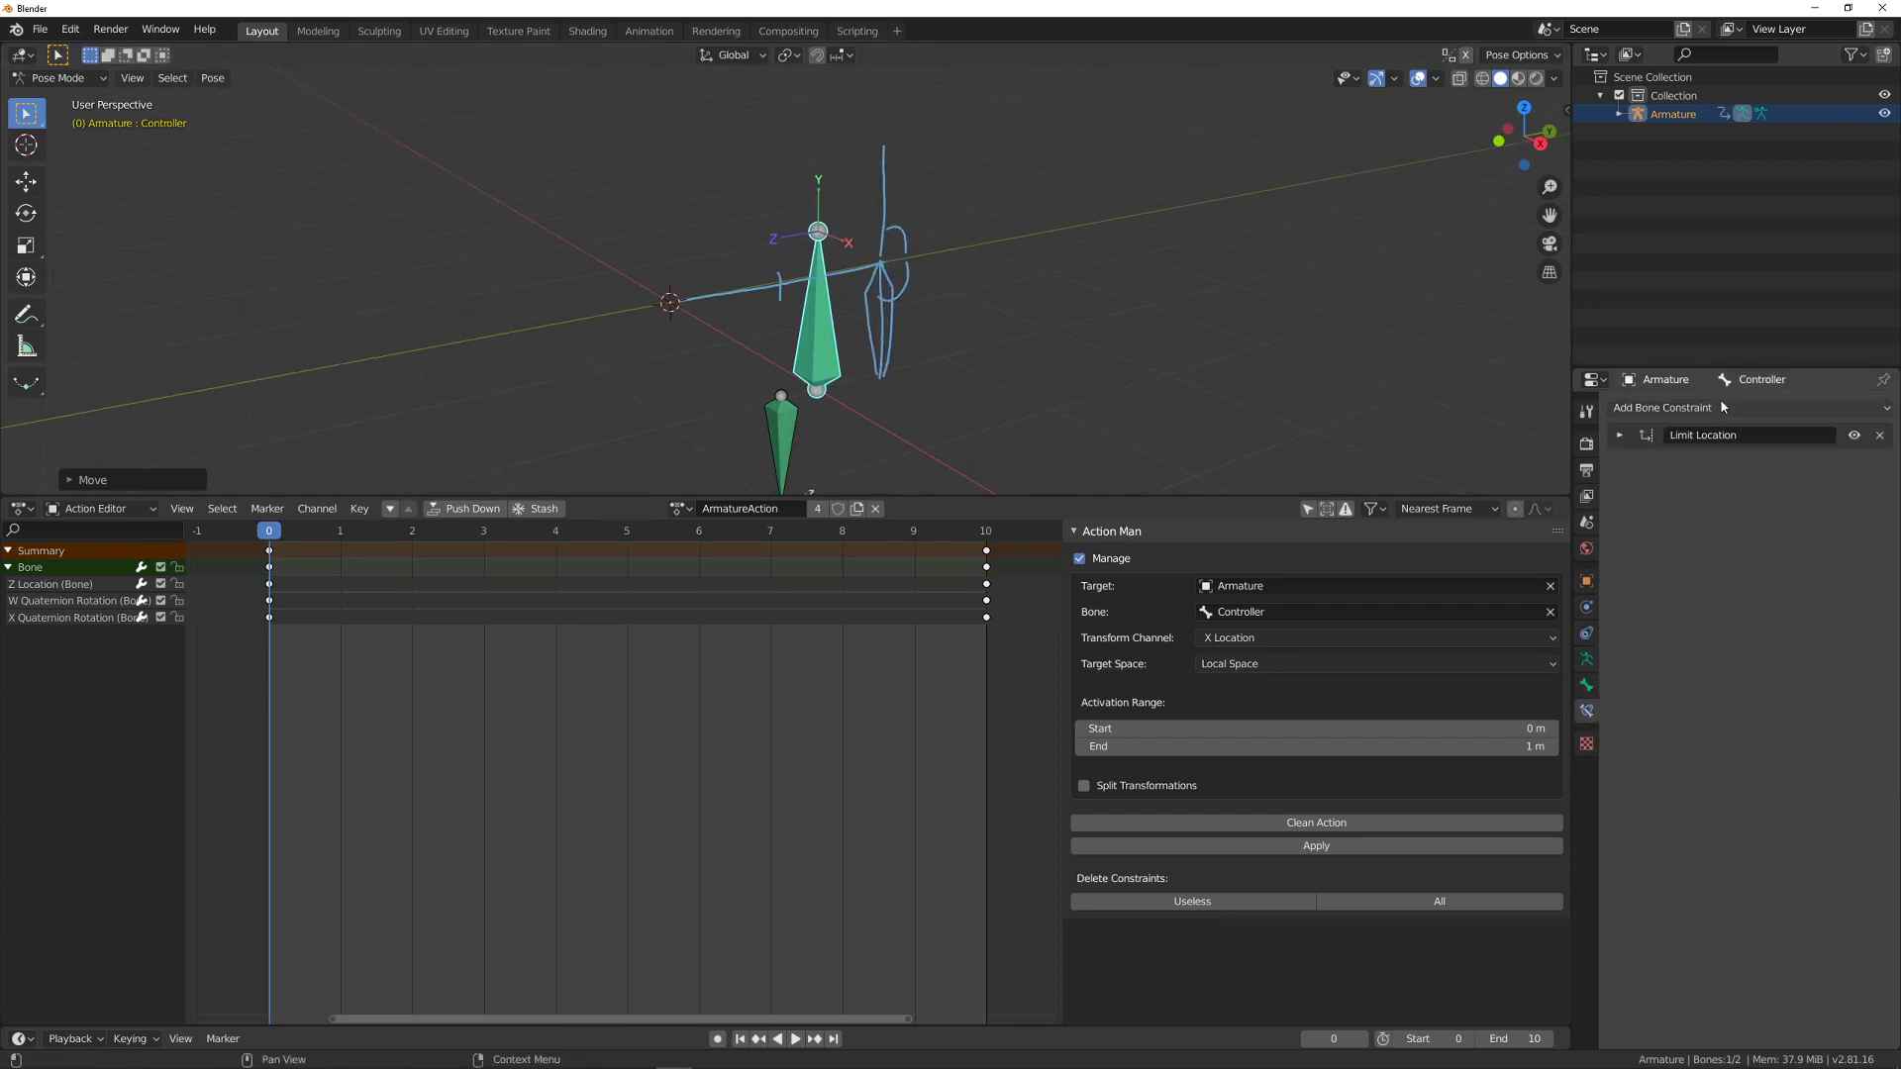
- Select Bone, set the influence of ArmatureAction and ArmatureAction.001 to 0 with both constraints enabled, and collapse both
click(783, 438)
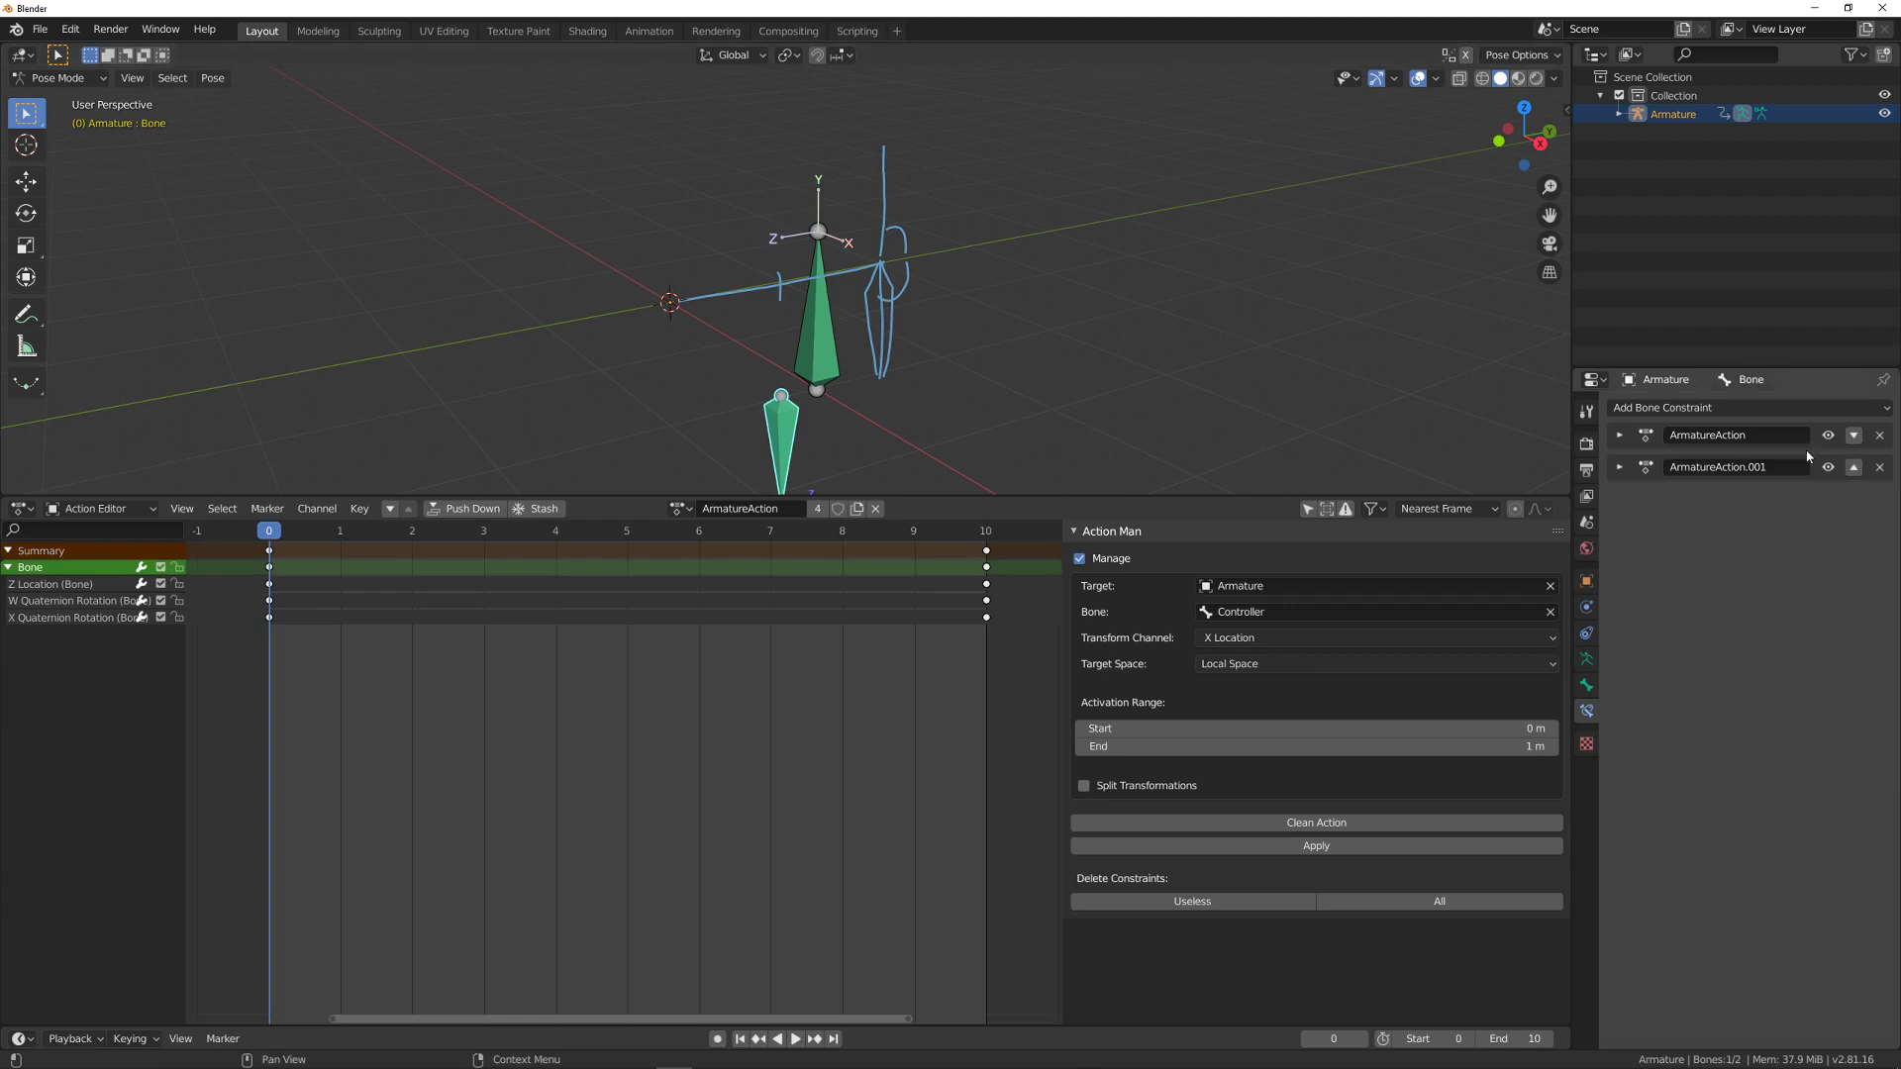
click(1620, 467)
click(1620, 437)
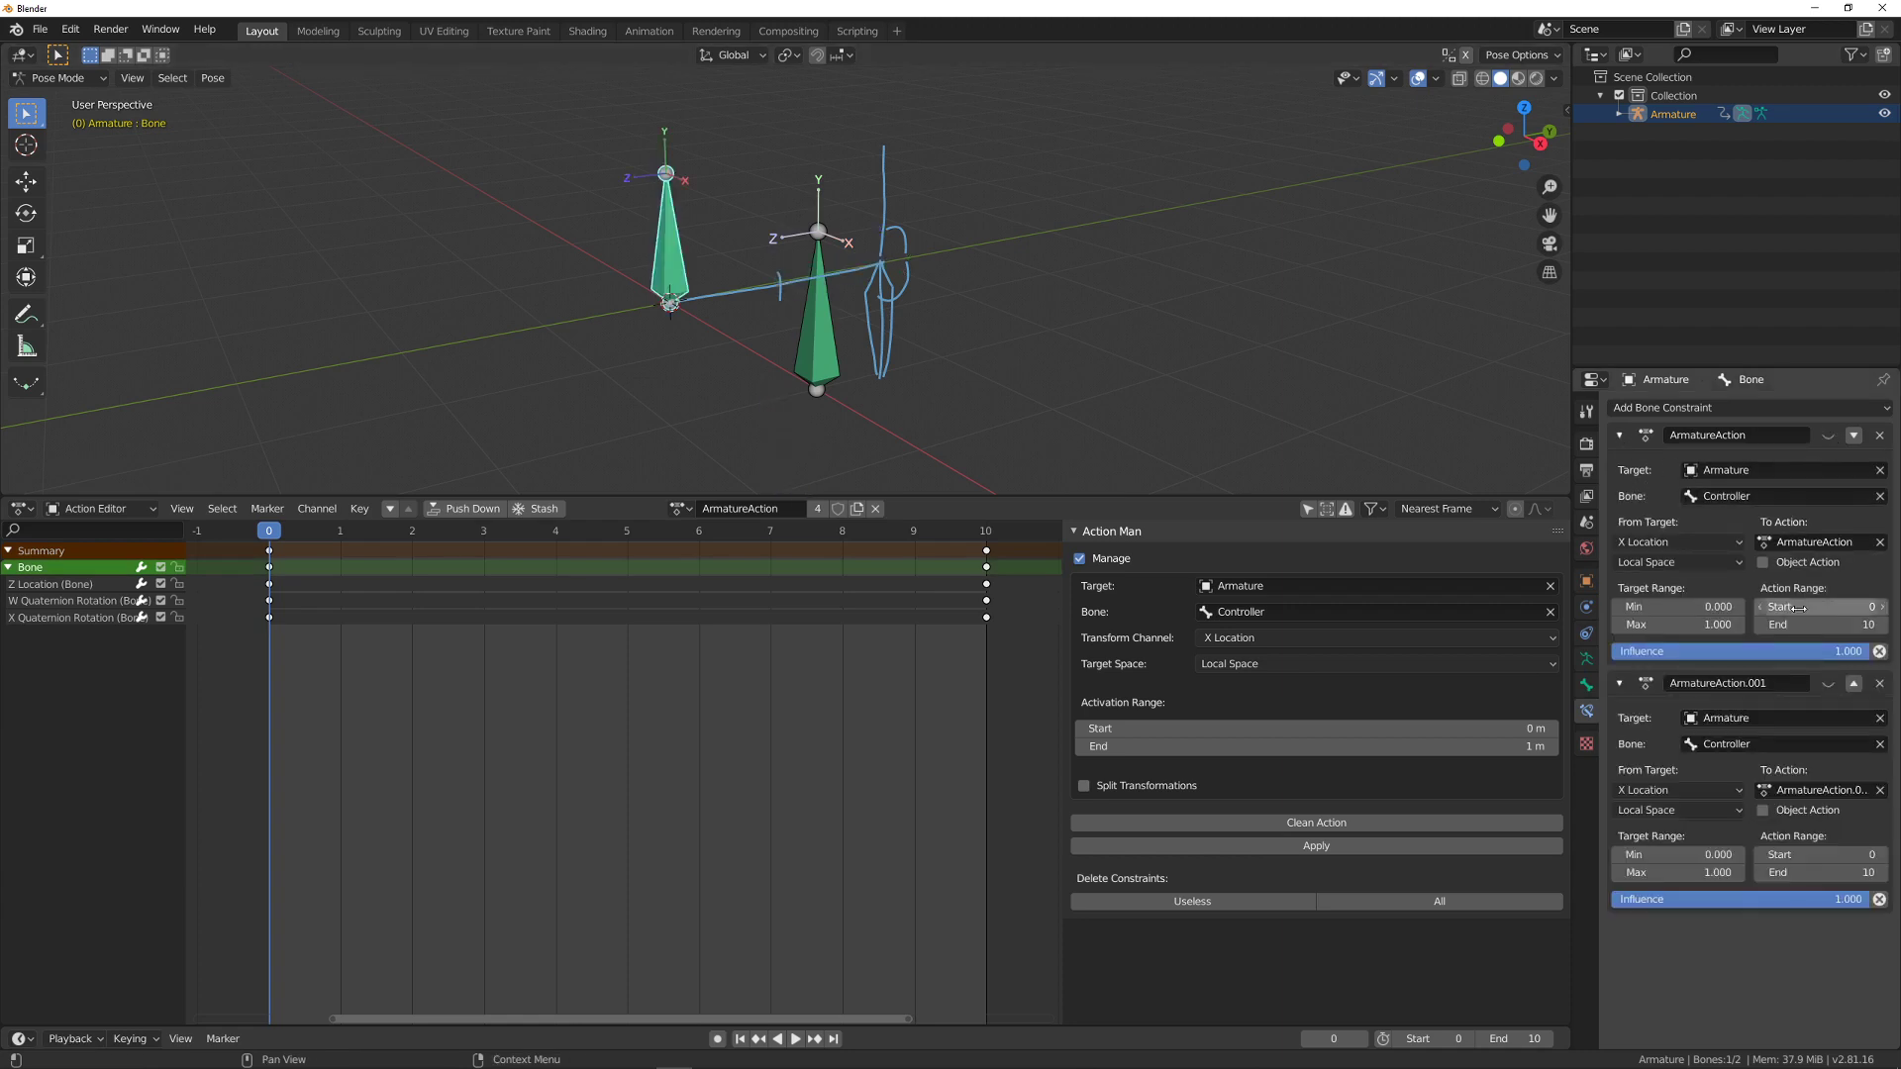
drag(1772, 899, 1614, 899)
click(1828, 435)
click(1829, 683)
middle_drag(699, 319, 1074, 299)
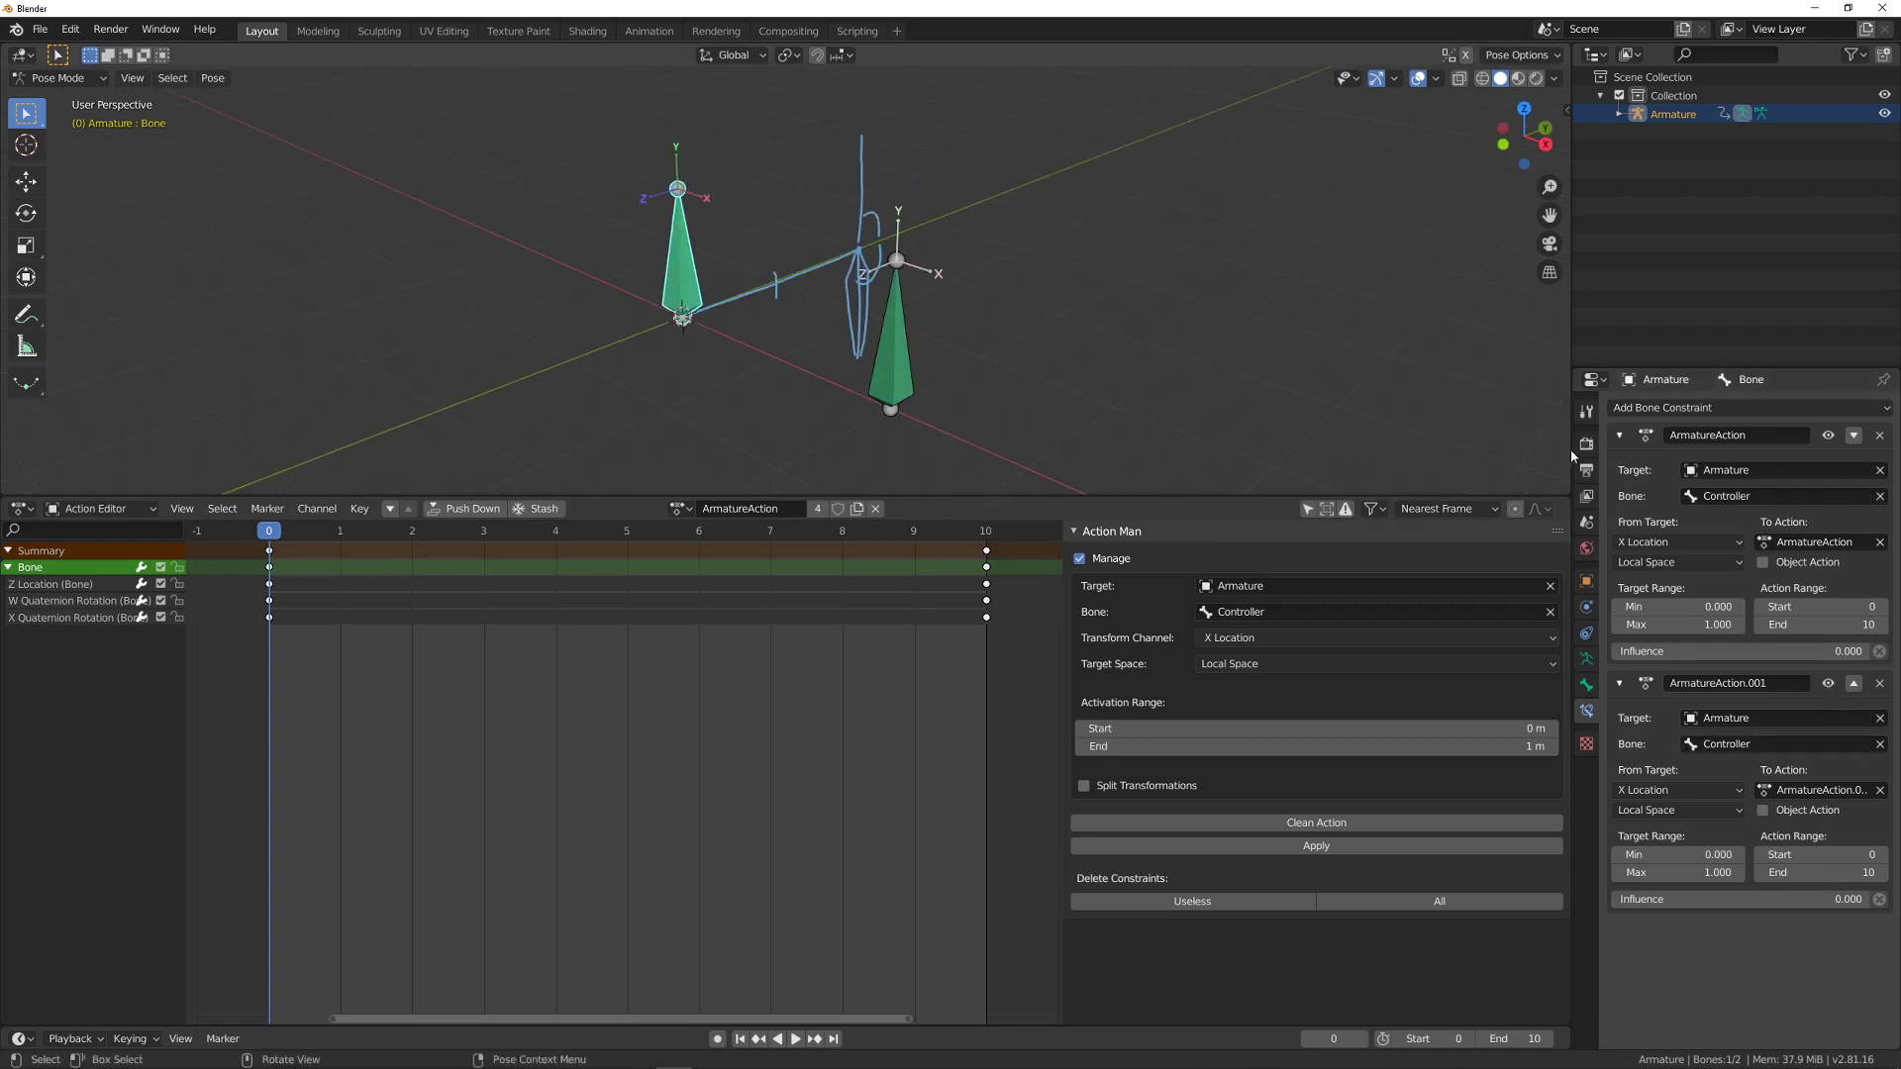
click(1620, 435)
click(1620, 467)
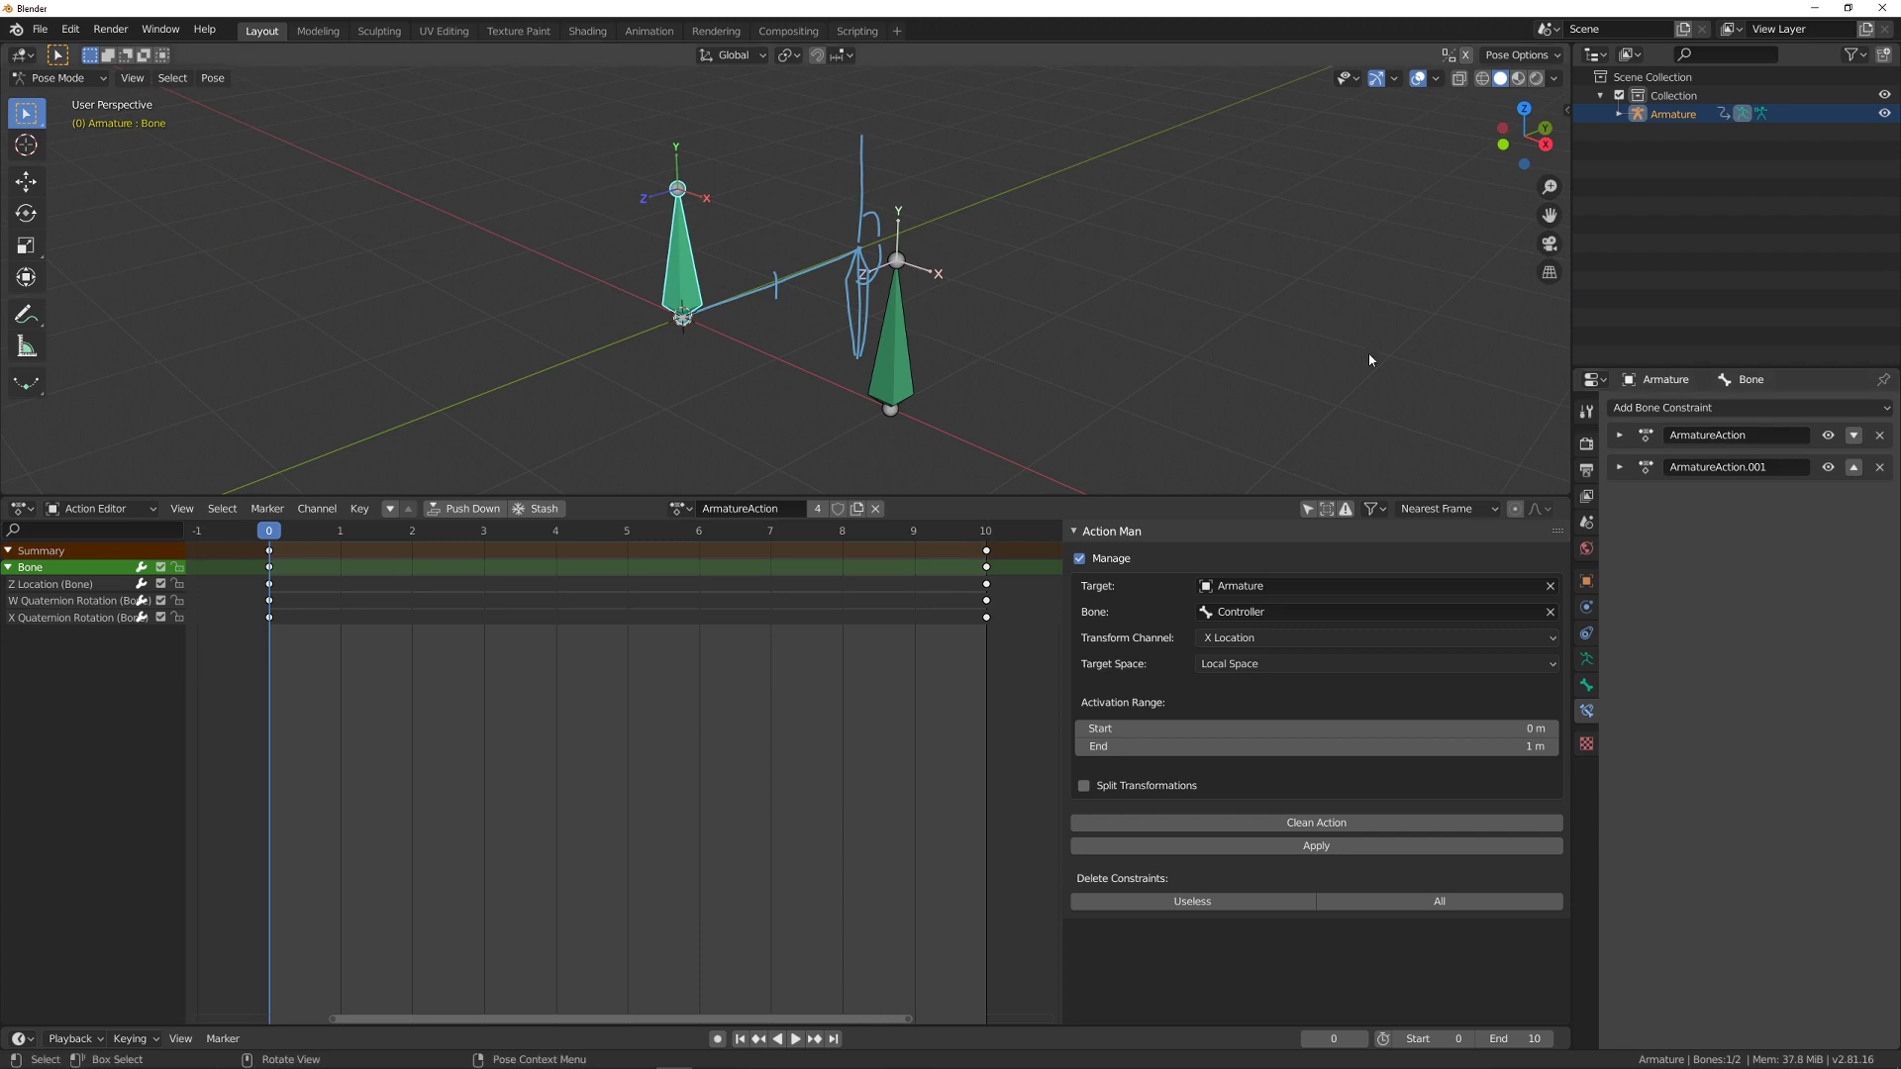
- Expand ArmatureAction and switch its influence between 0 and 1 from several angles to compare Bone's pose, finishing at 1
middle_drag(1366, 357, 929, 289)
click(1619, 436)
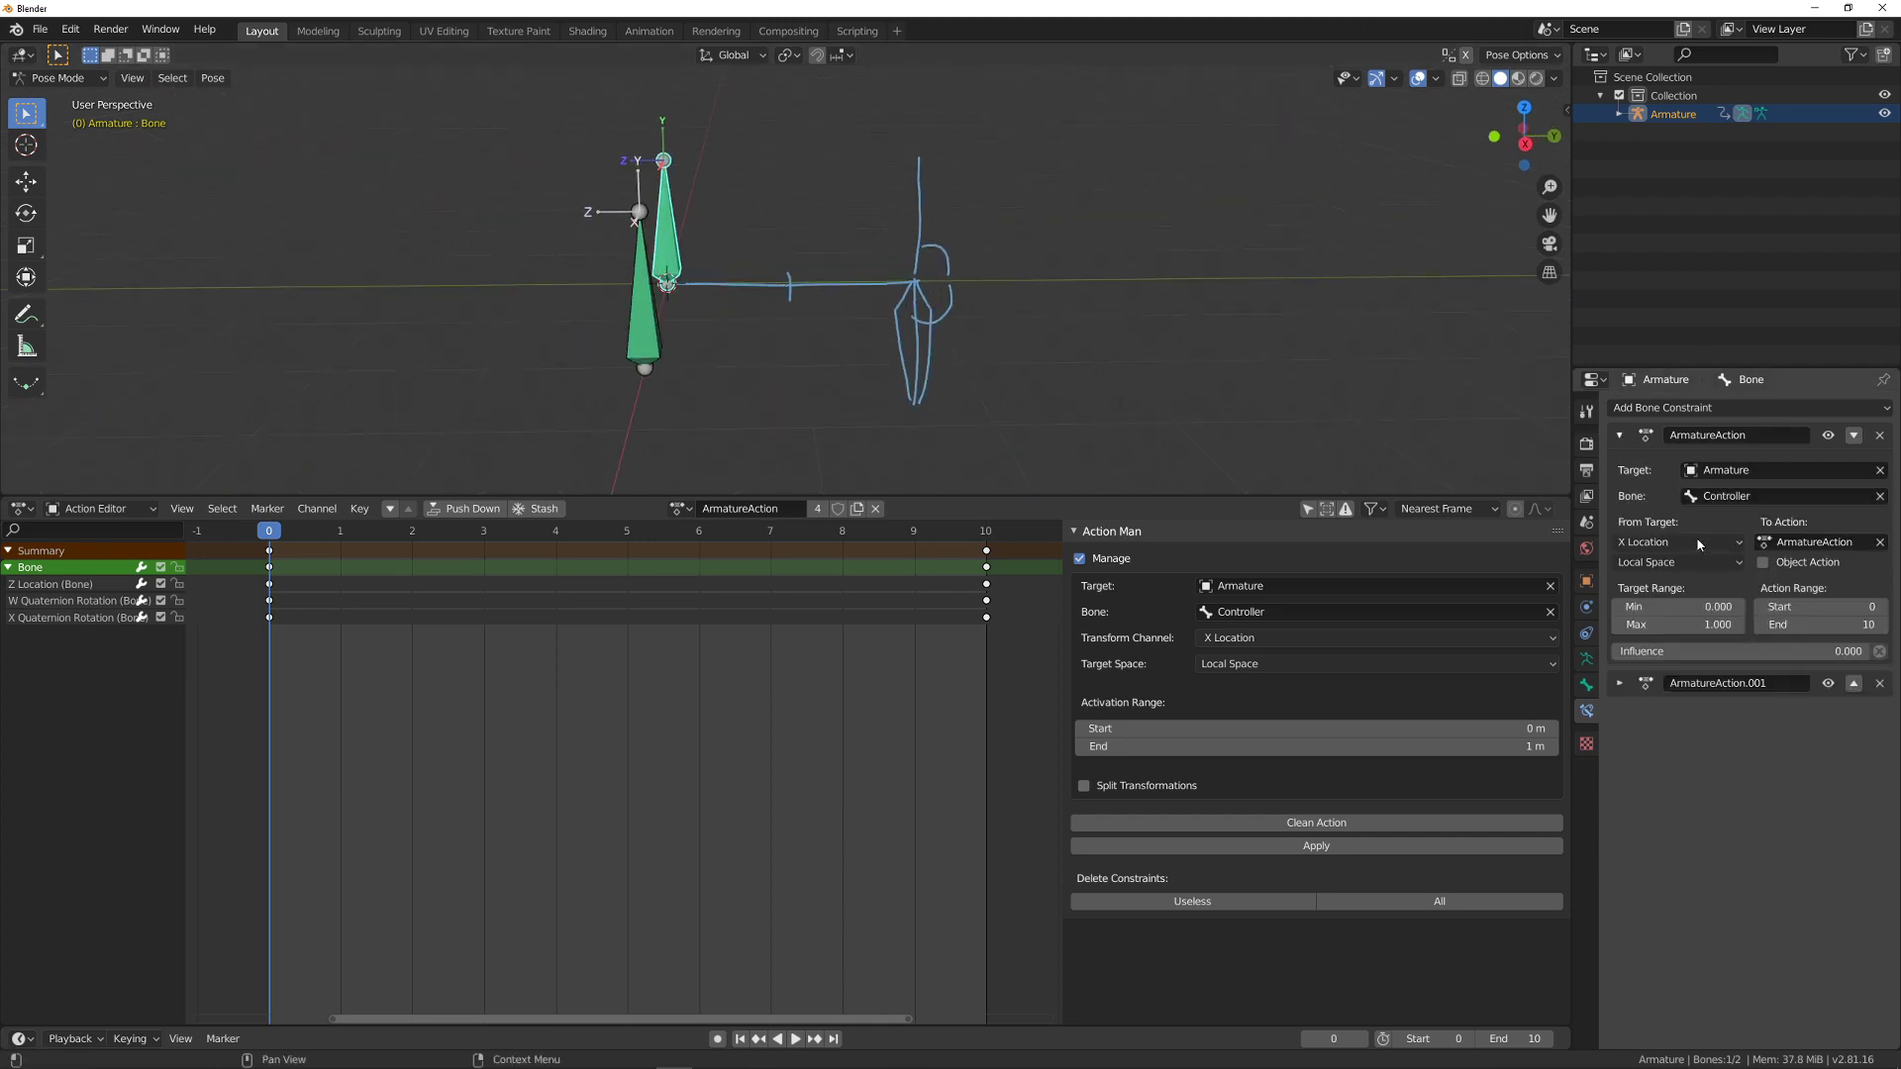
drag(1637, 656, 1886, 651)
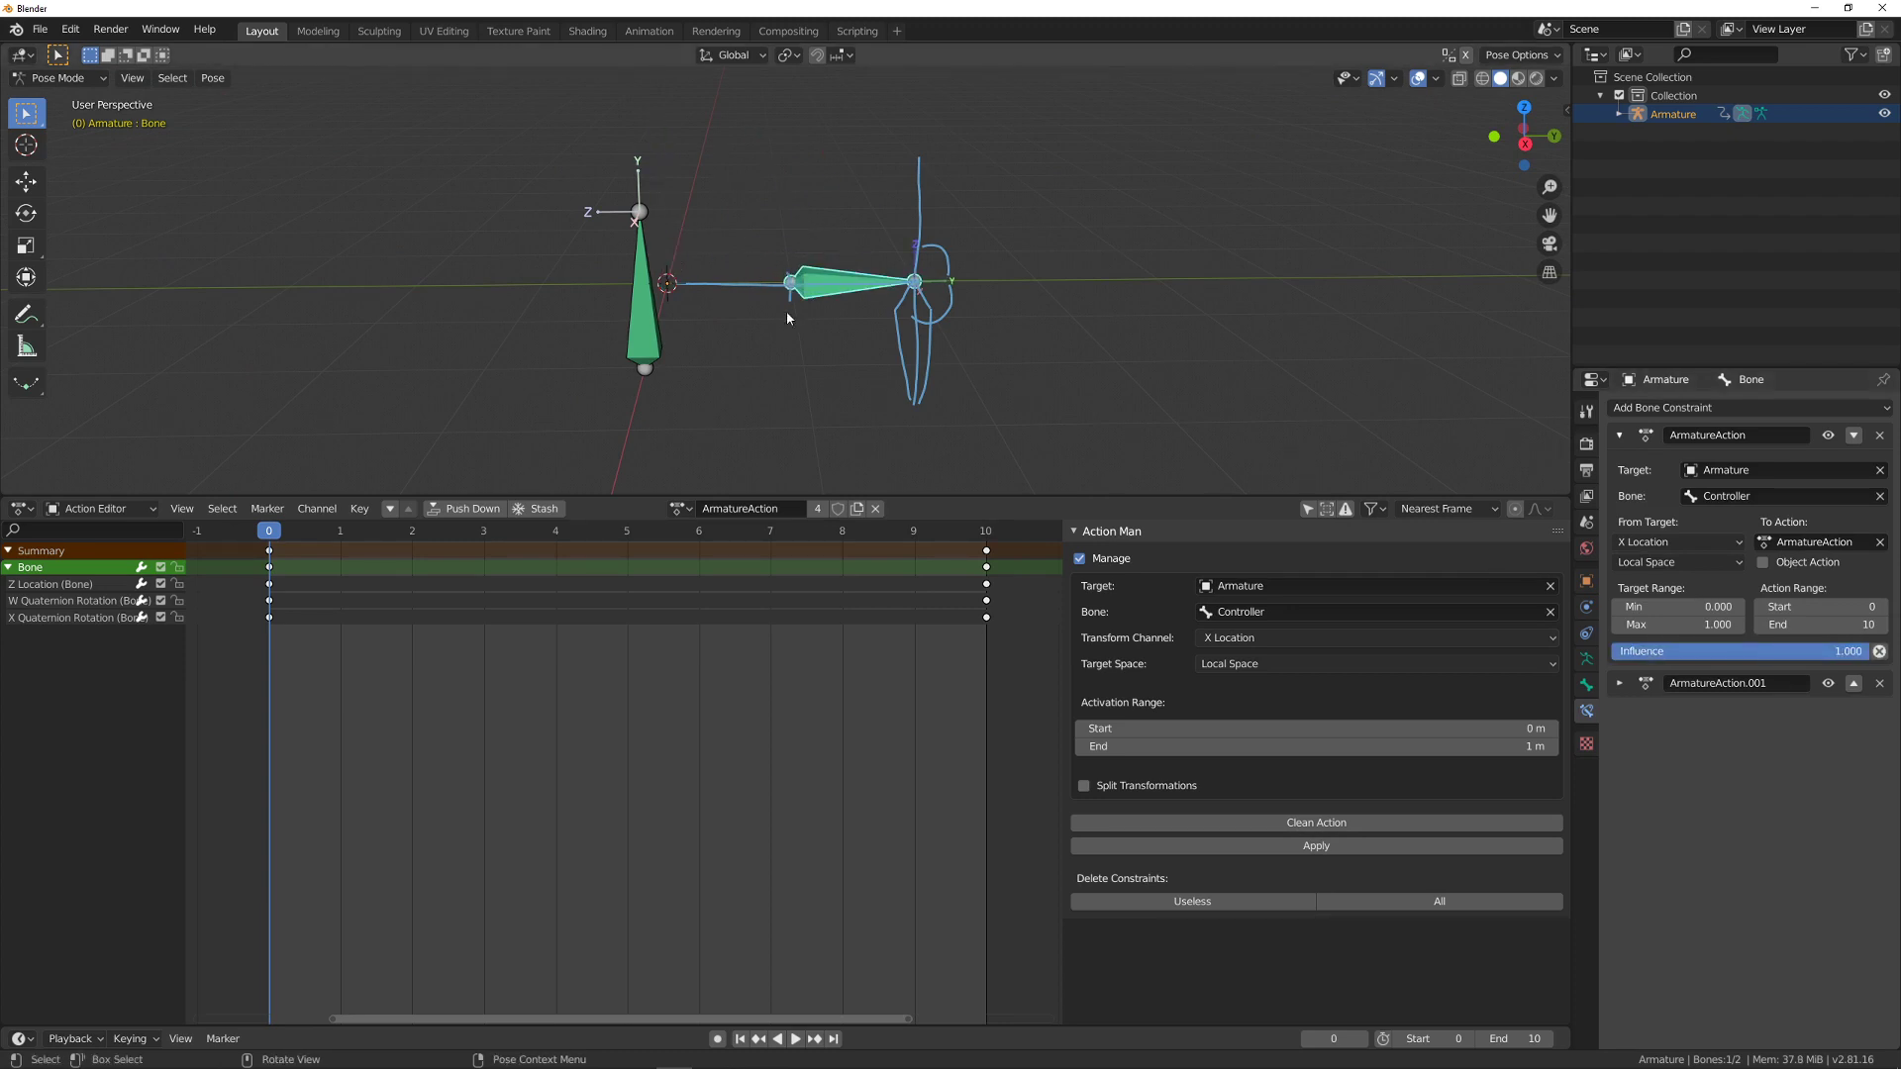
middle_drag(809, 227, 899, 266)
drag(1652, 651, 1398, 650)
middle_drag(970, 299, 961, 376)
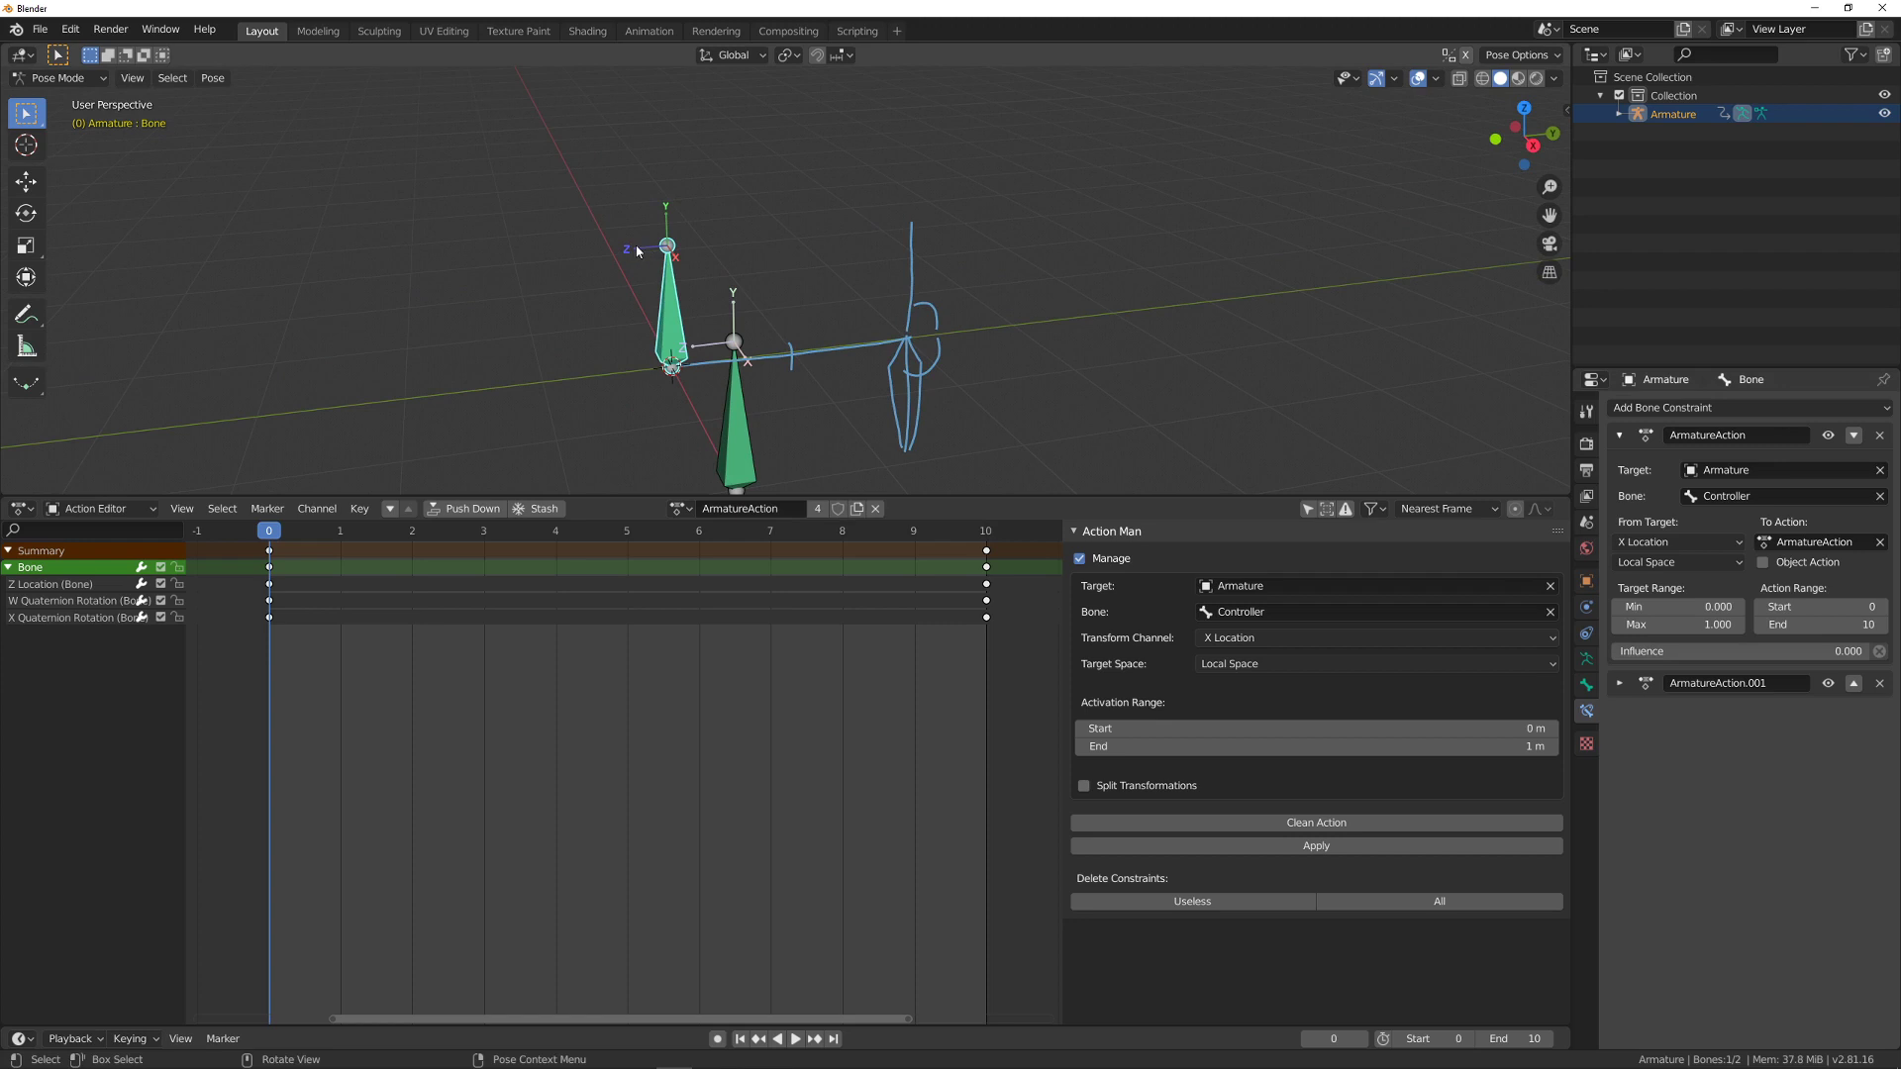
drag(1646, 650, 1886, 651)
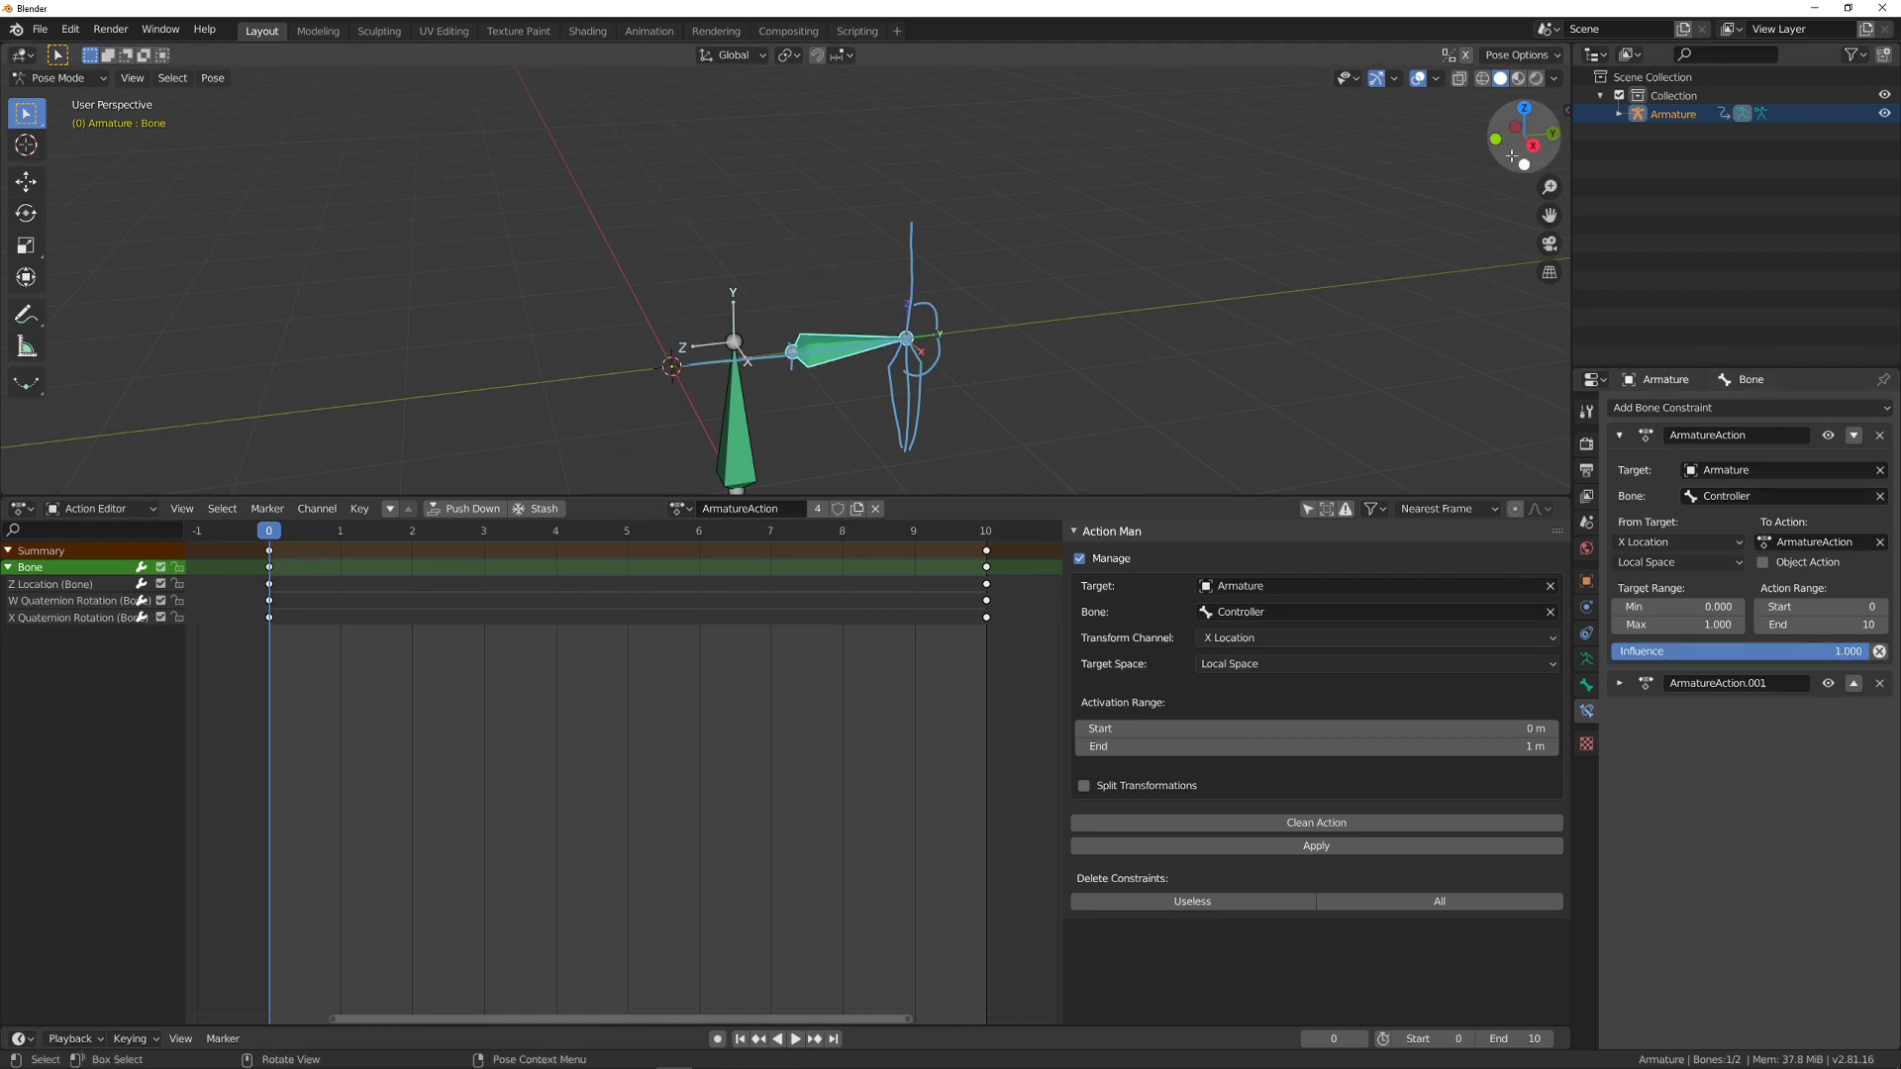
- Show Bone's transform values in the 3D viewport, set ArmatureAction's influence to 0 and scrub the action to frame 24
key(b)
key(Escape)
key(n)
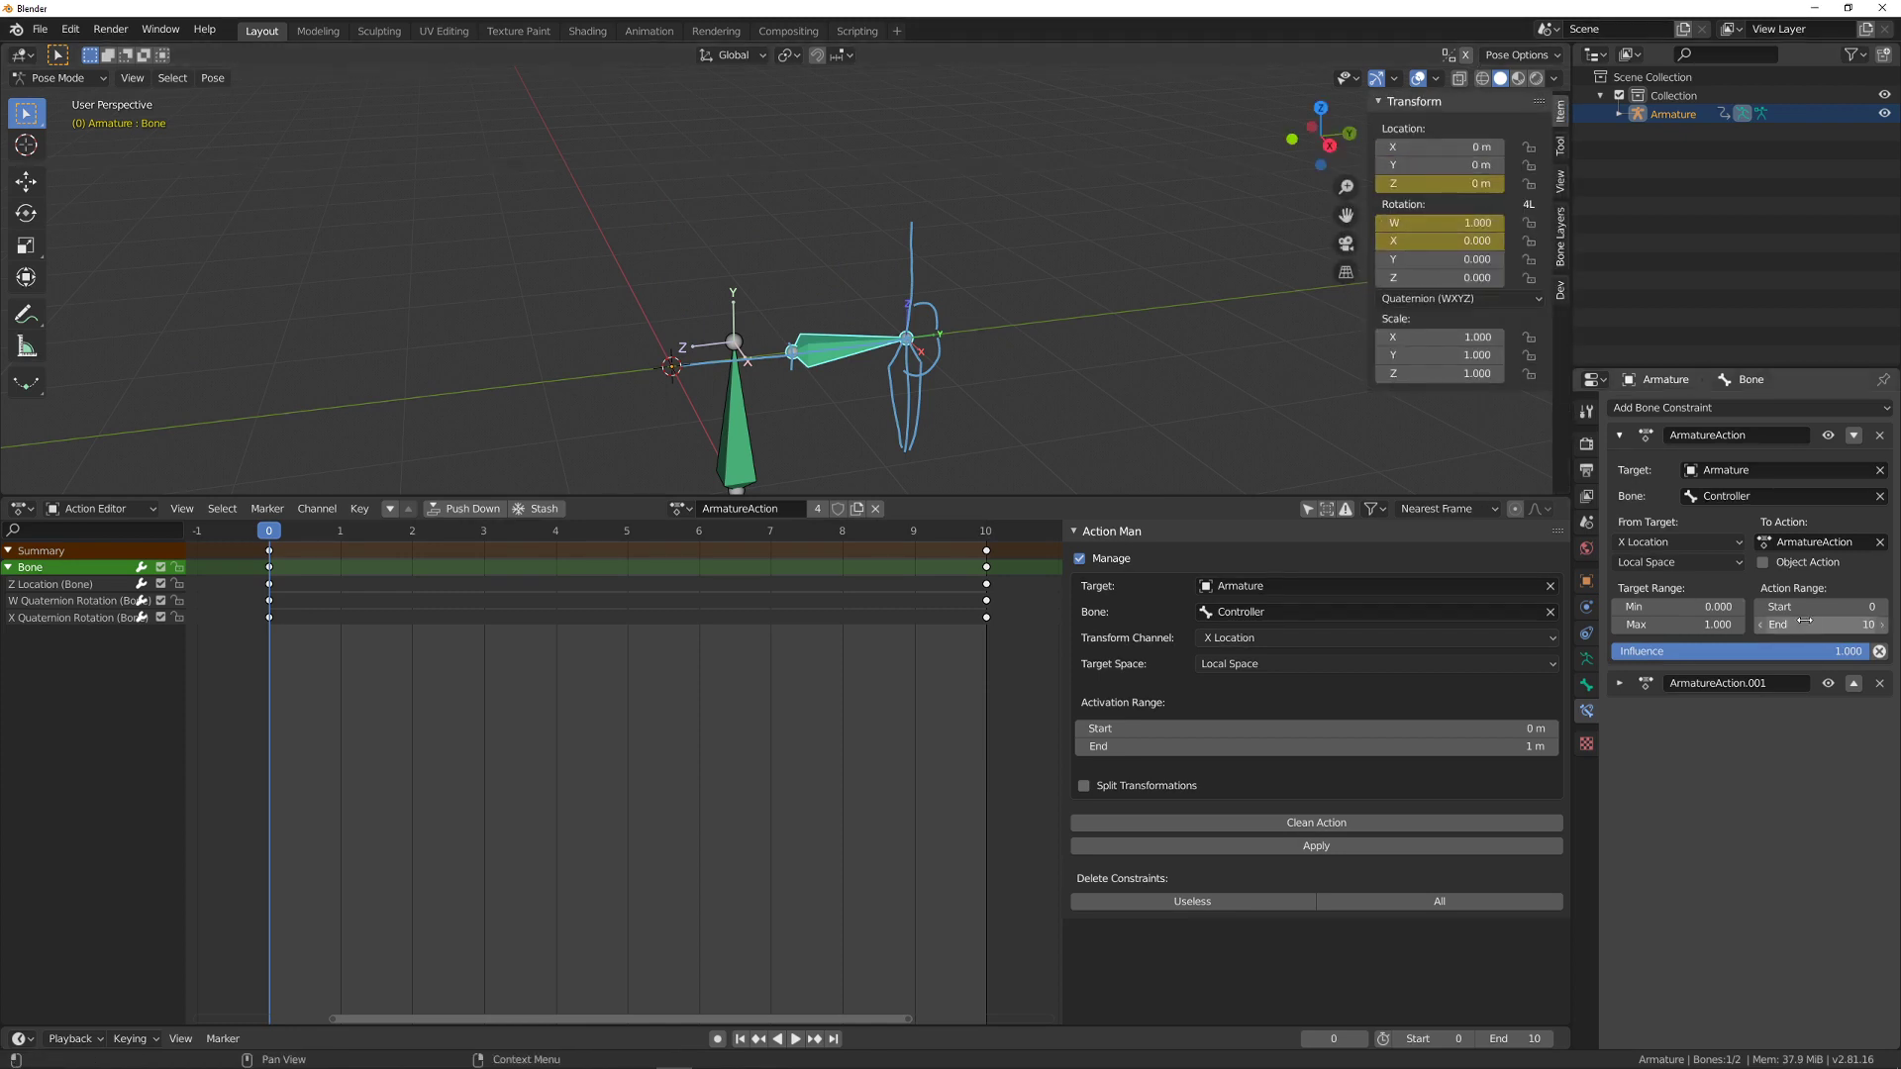
drag(1837, 651, 1614, 651)
drag(305, 537, 1896, 594)
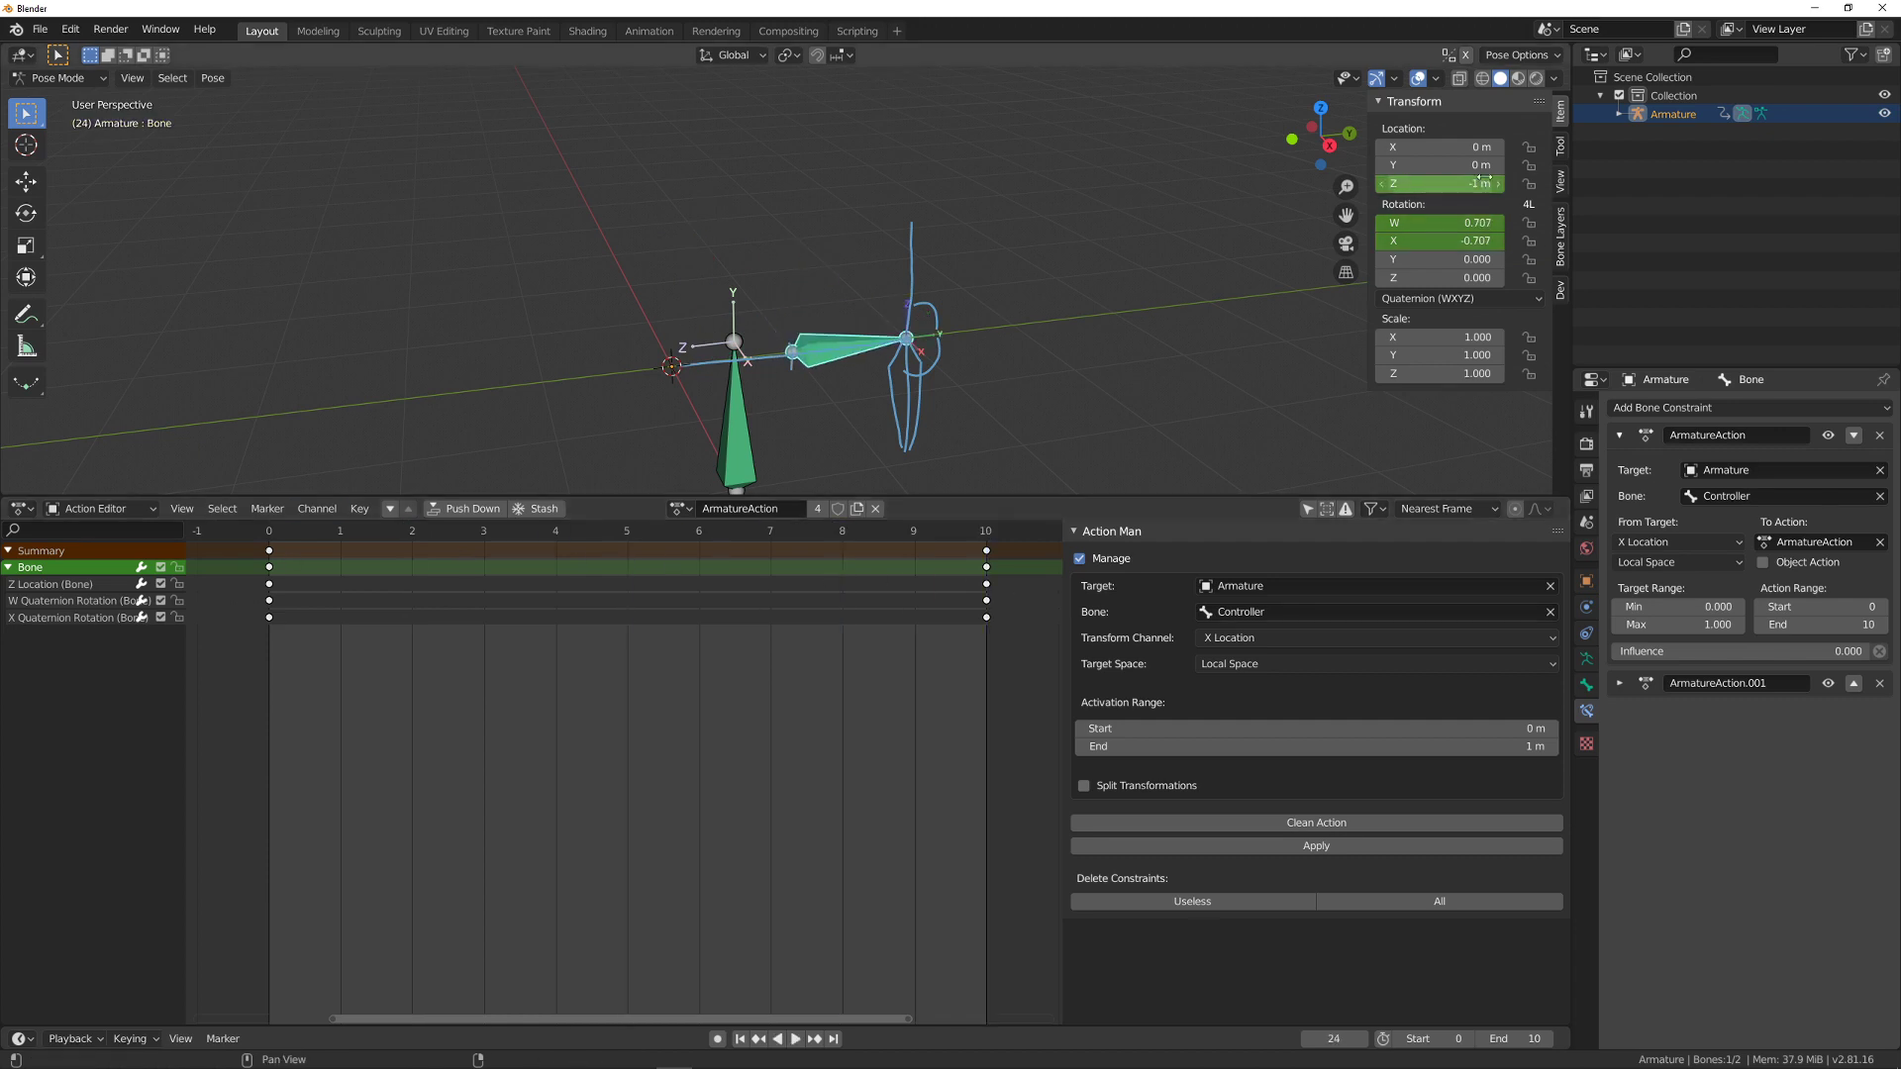
- Play back the action to compare Bone's animated pose, return to frame 0 and set ArmatureAction's influence to 1
middle_drag(930, 253, 946, 248)
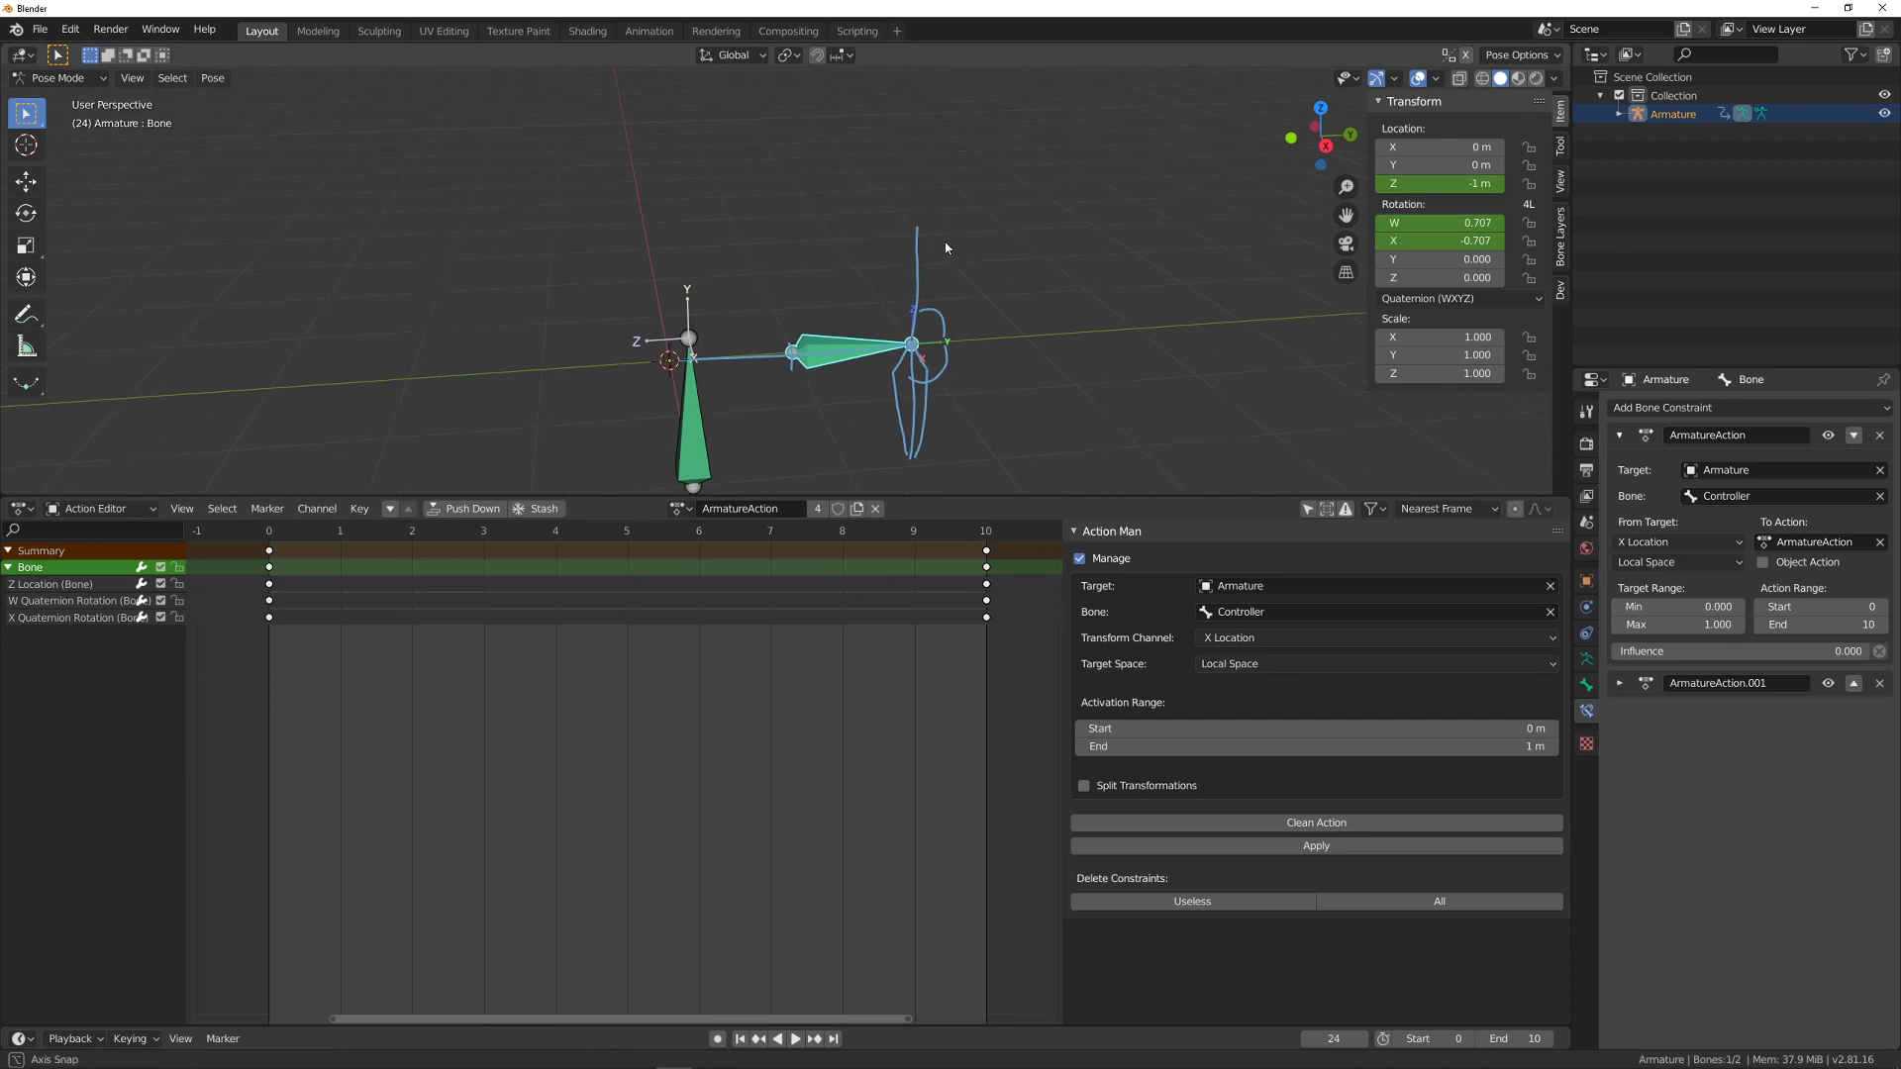
scroll(537, 349, down, 3)
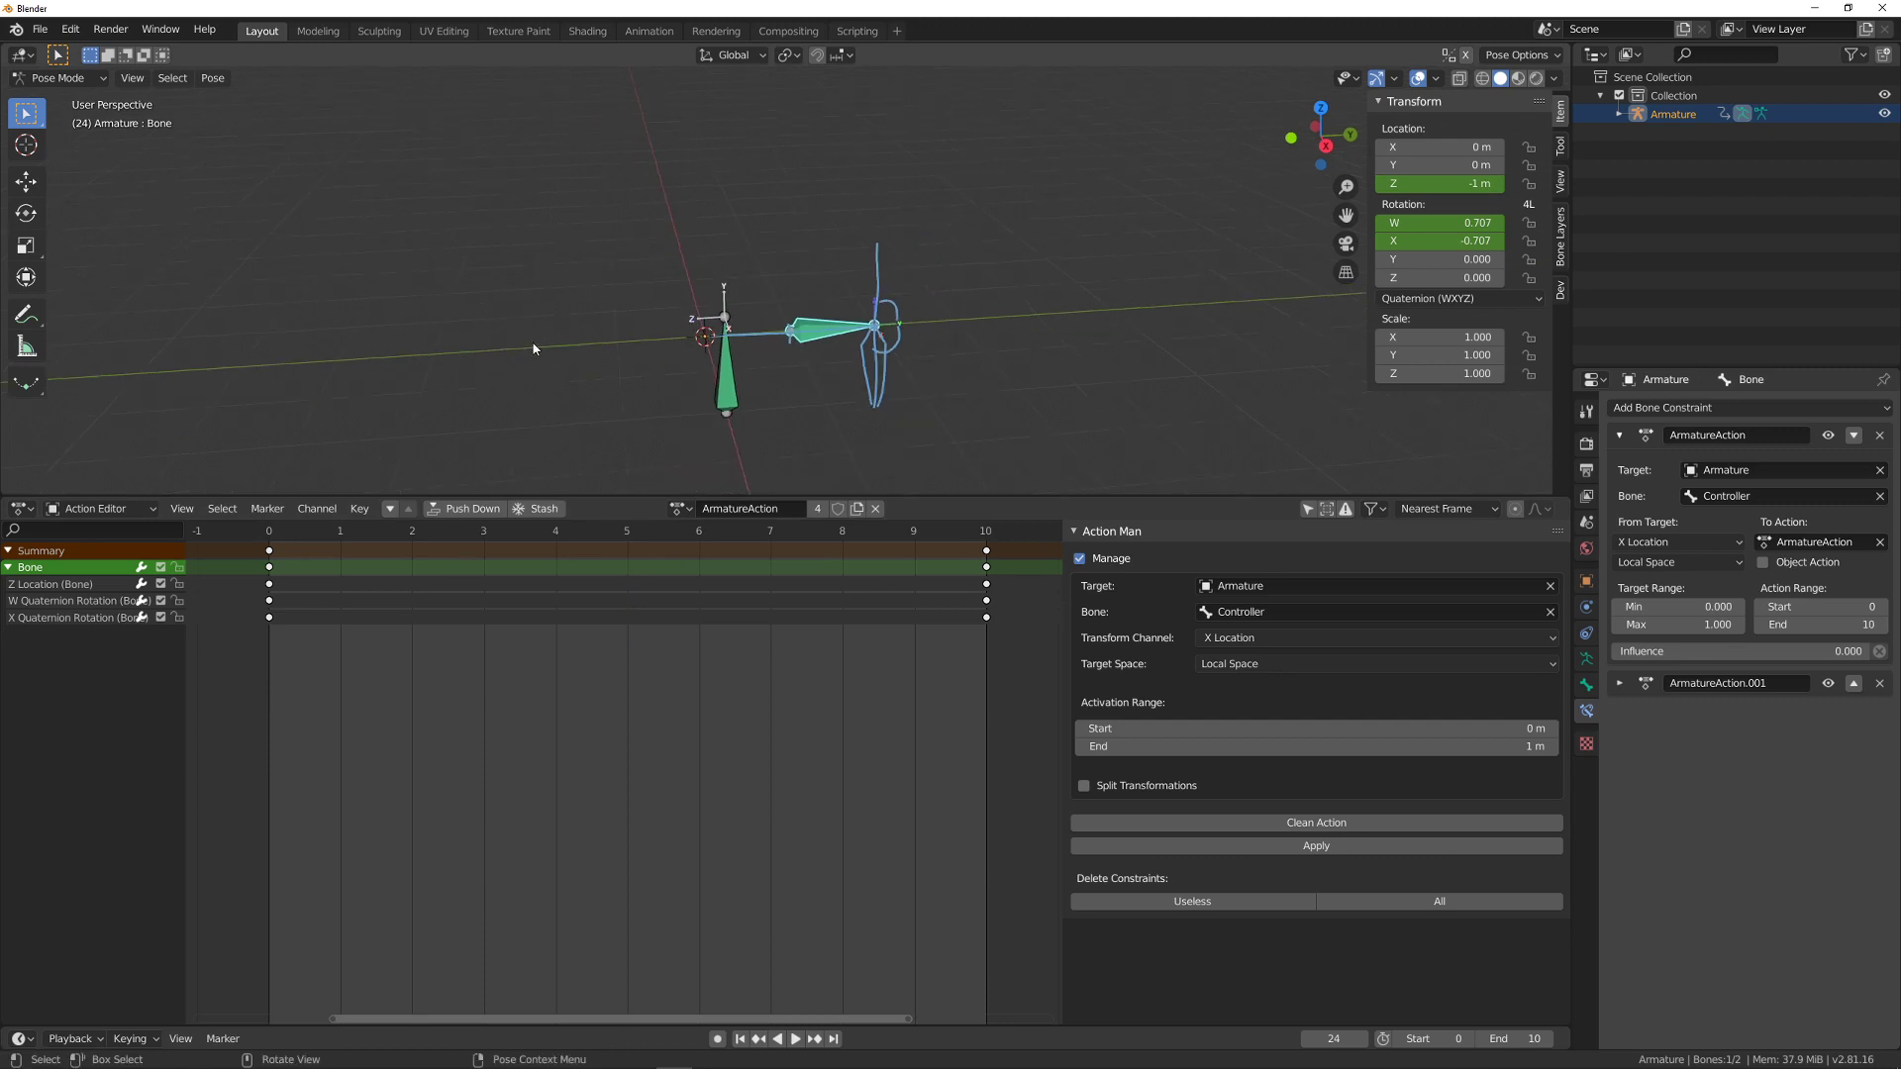
scroll(555, 343, up, 2)
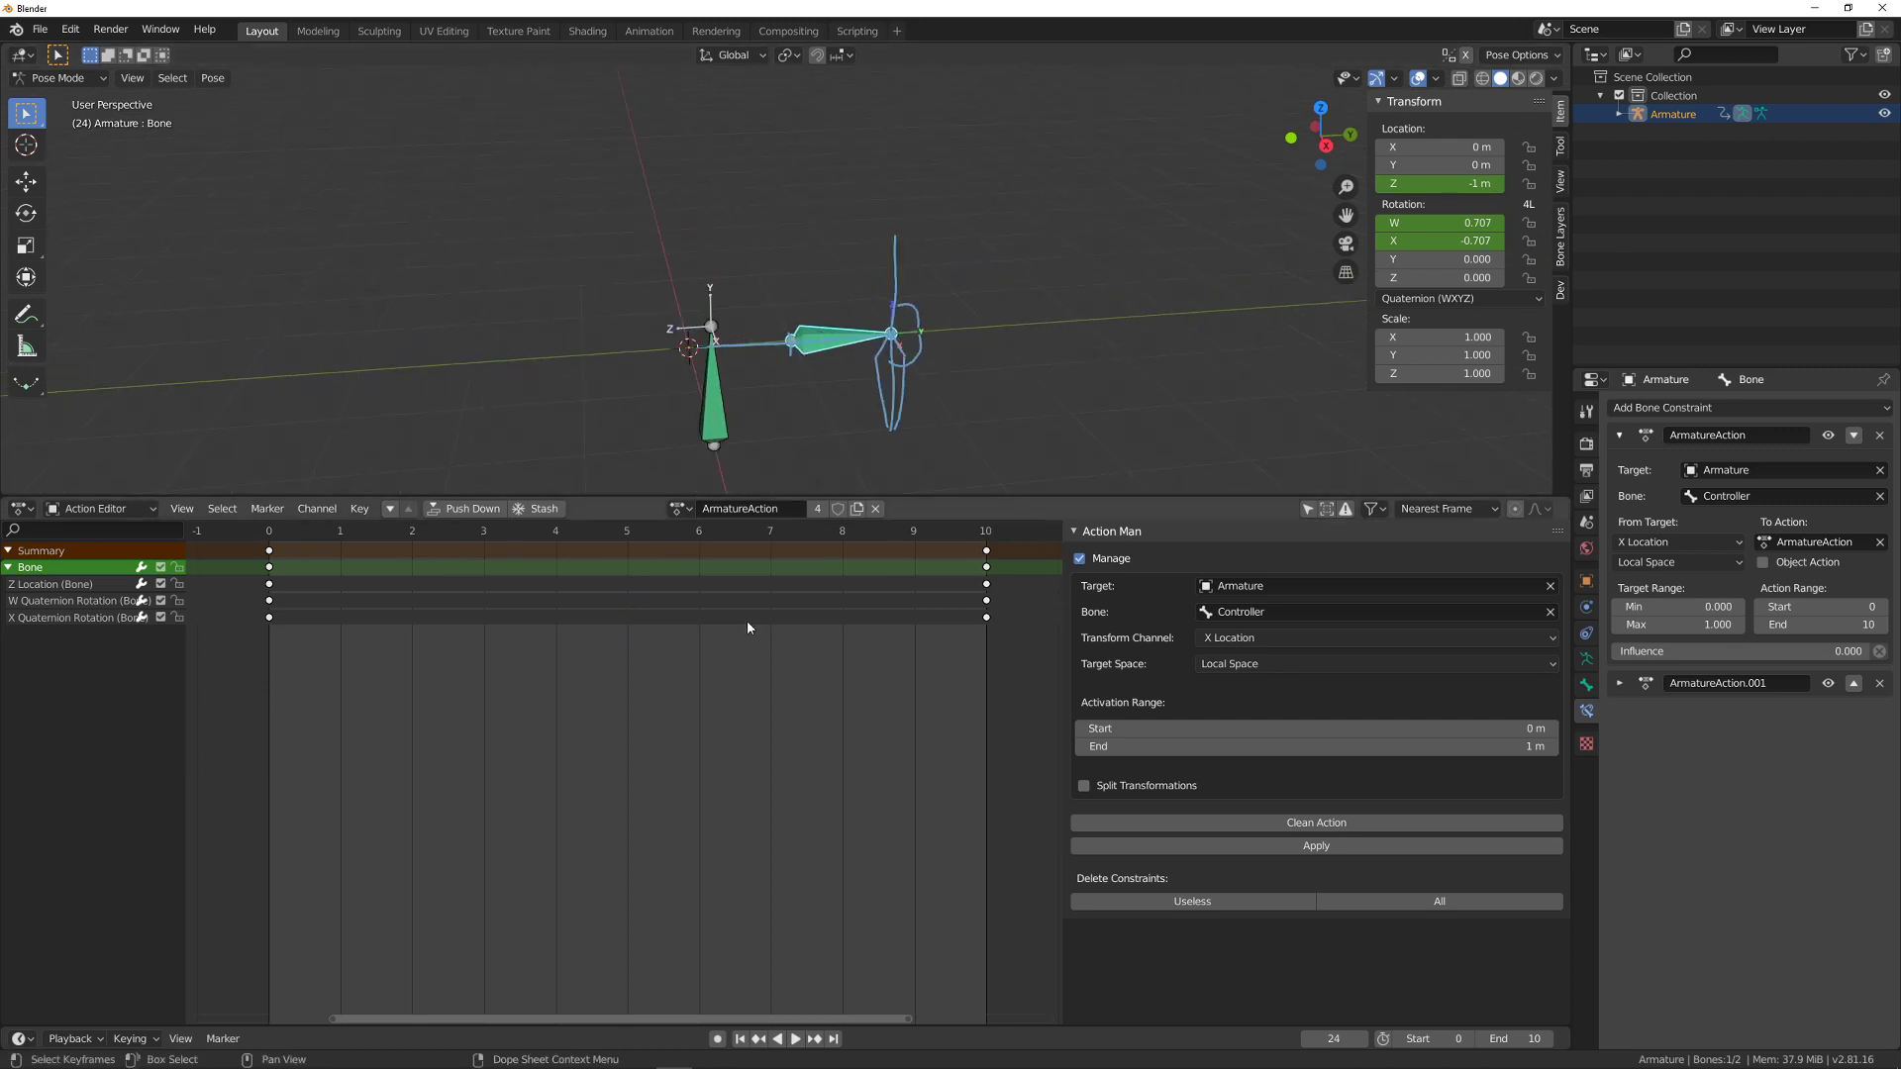
key(space)
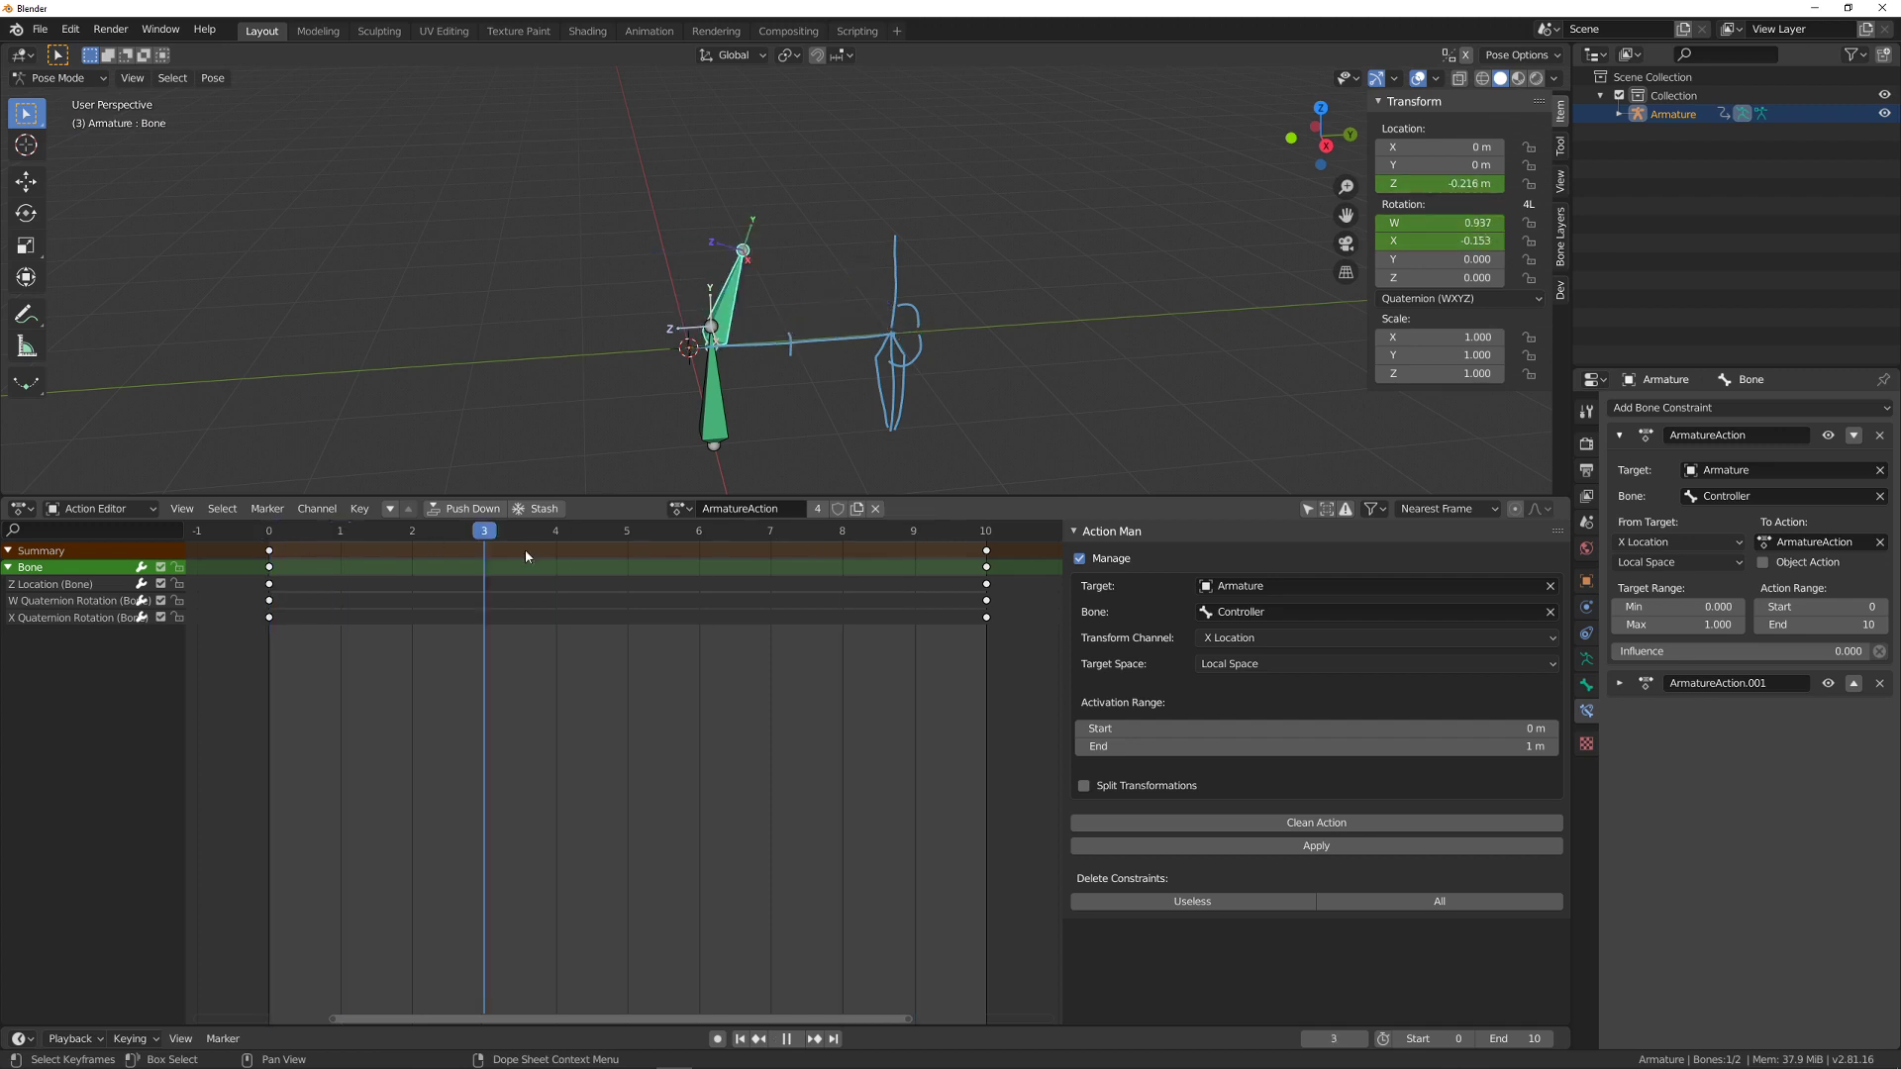
key(space)
drag(1683, 652, 1802, 652)
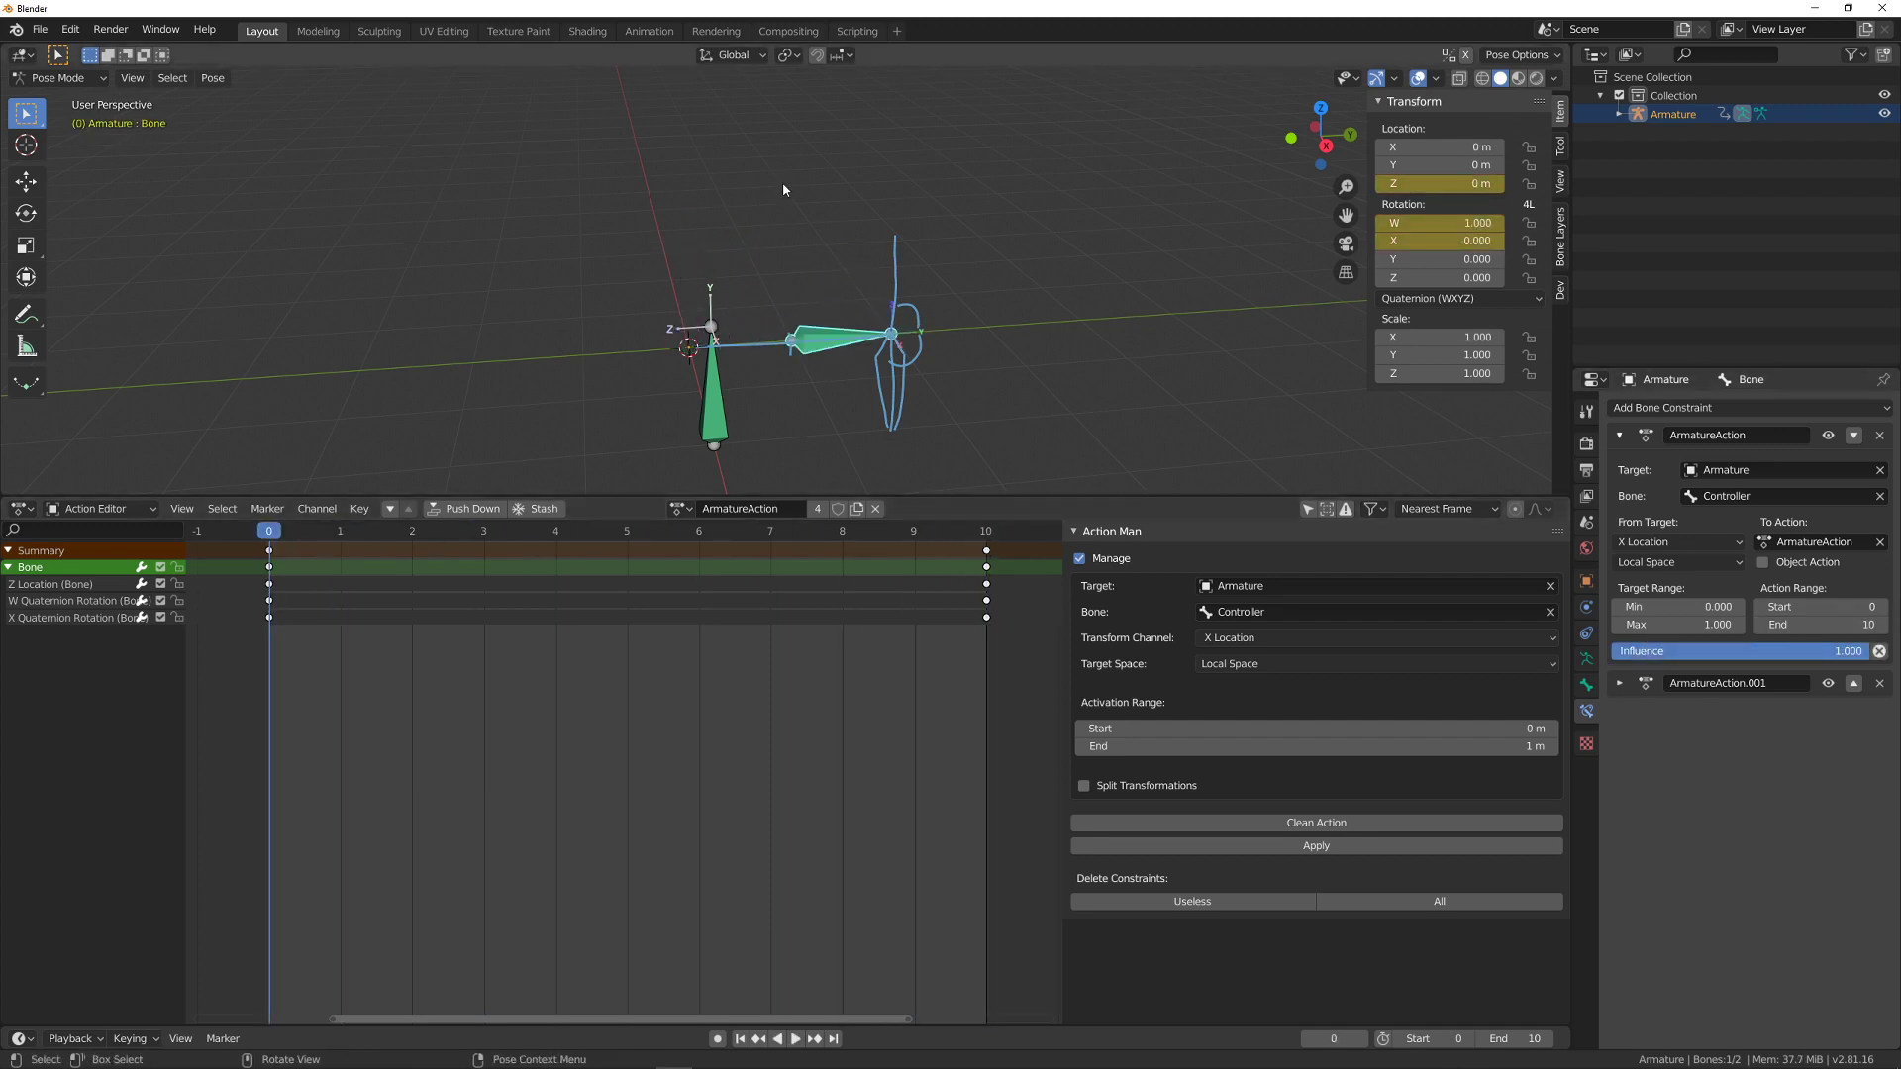
- Expand ArmatureAction.001's settings and set ArmatureAction's influence to 0 to check Bone's rest pose
shift+middle_drag(1059, 308, 1070, 229)
click(1620, 684)
middle_drag(1020, 355, 990, 351)
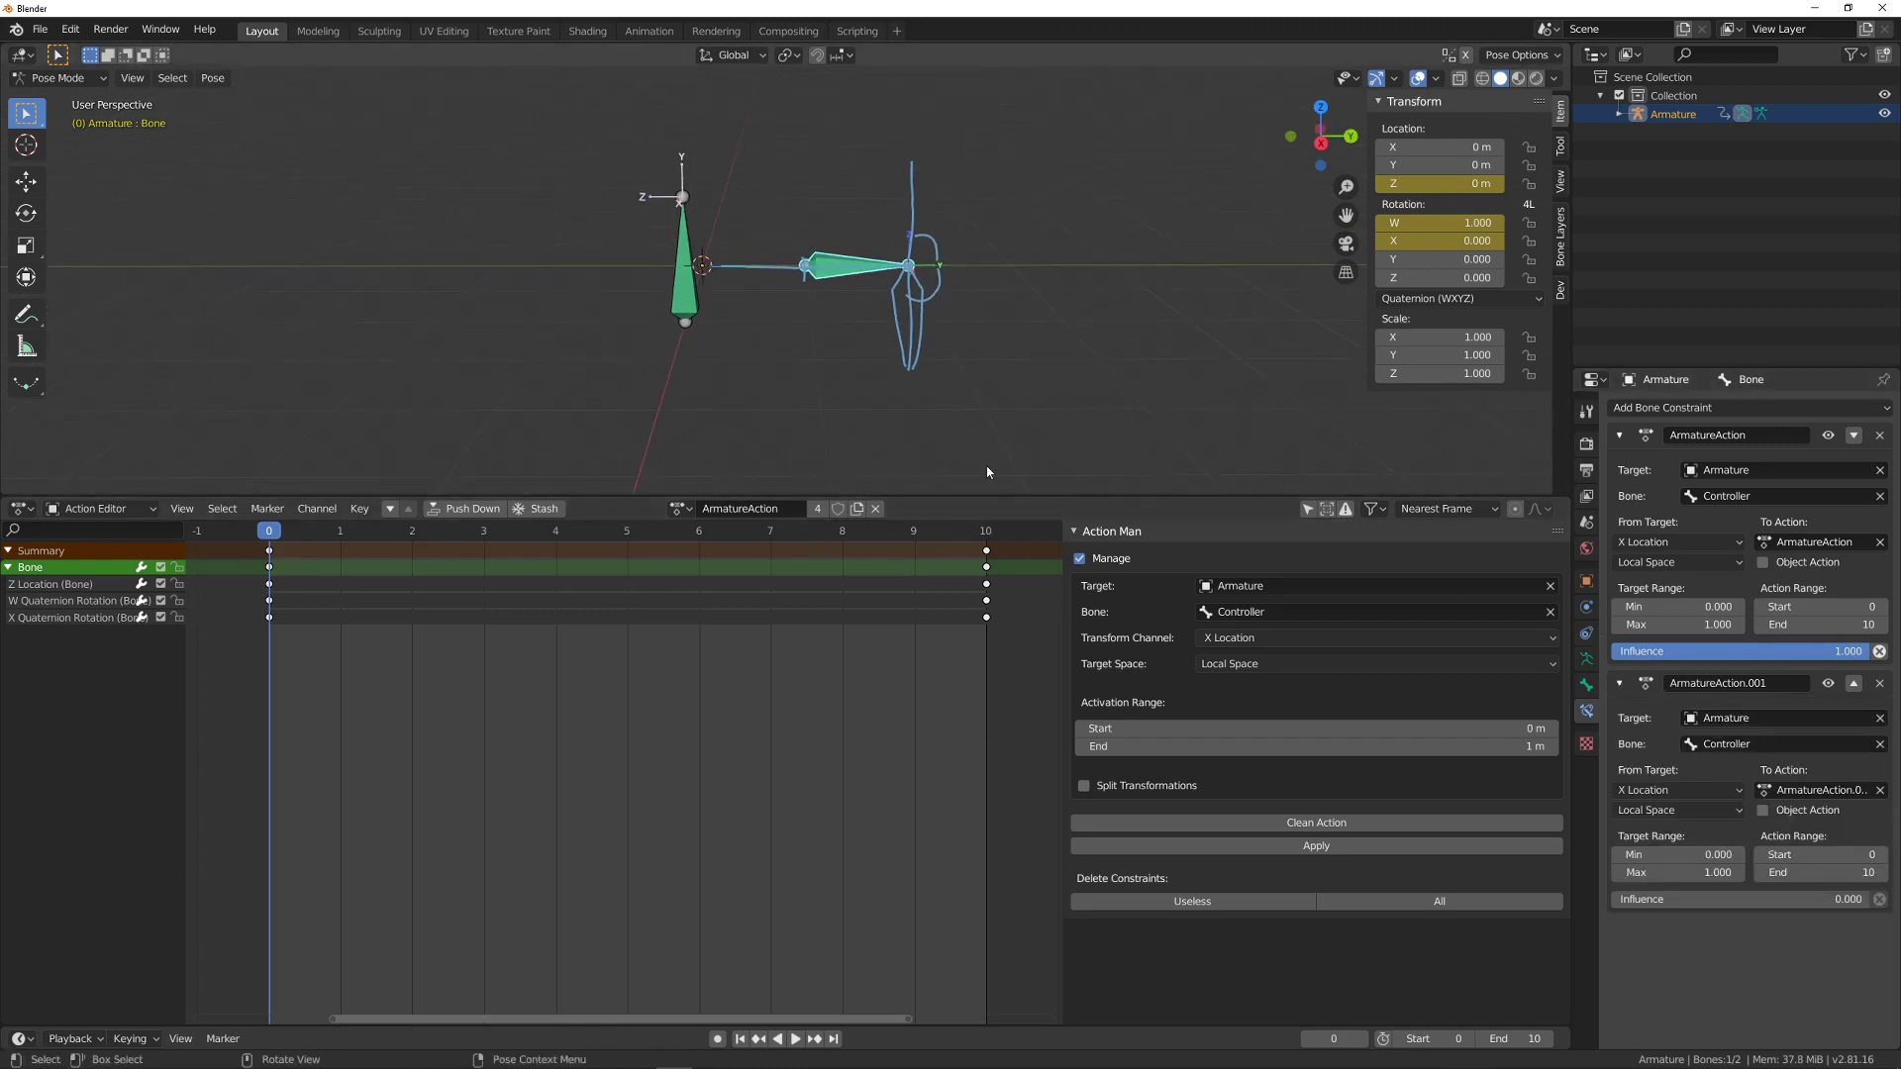
middle_drag(987, 295, 909, 240)
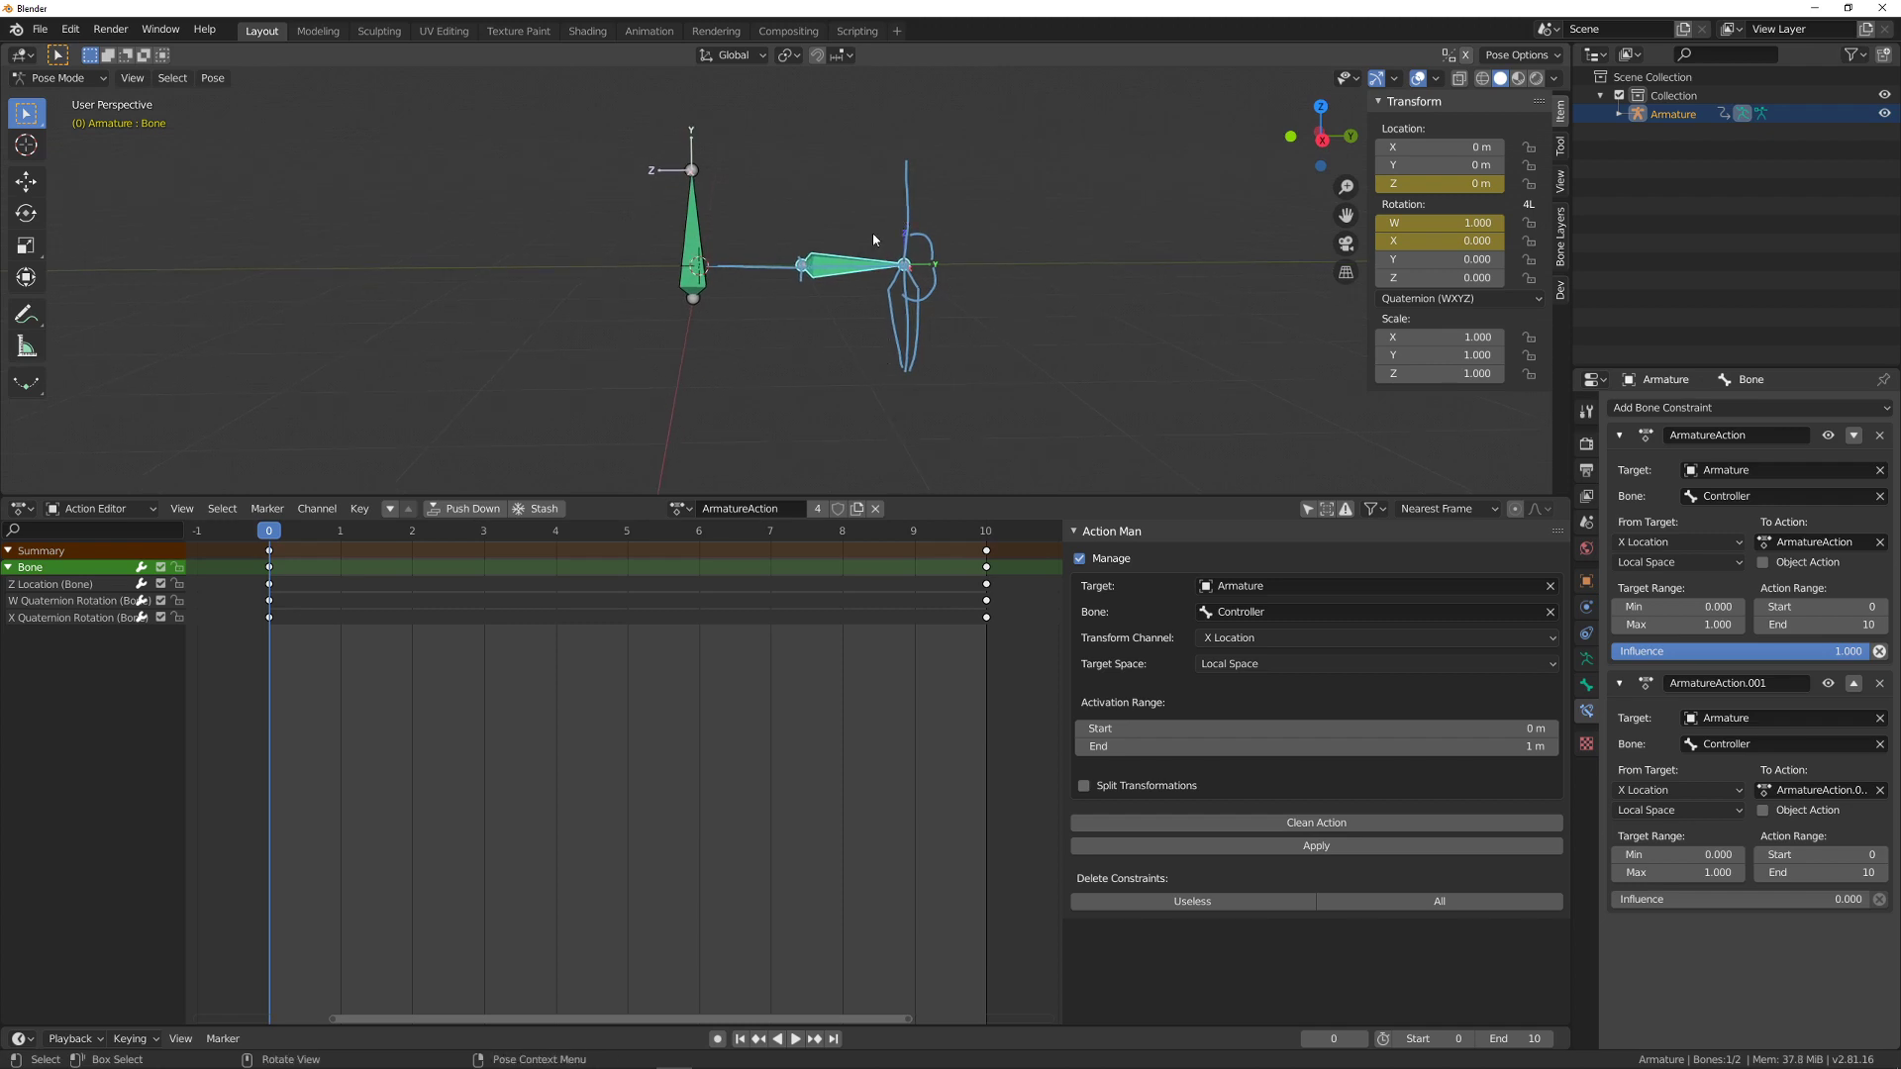
drag(1782, 652, 1520, 653)
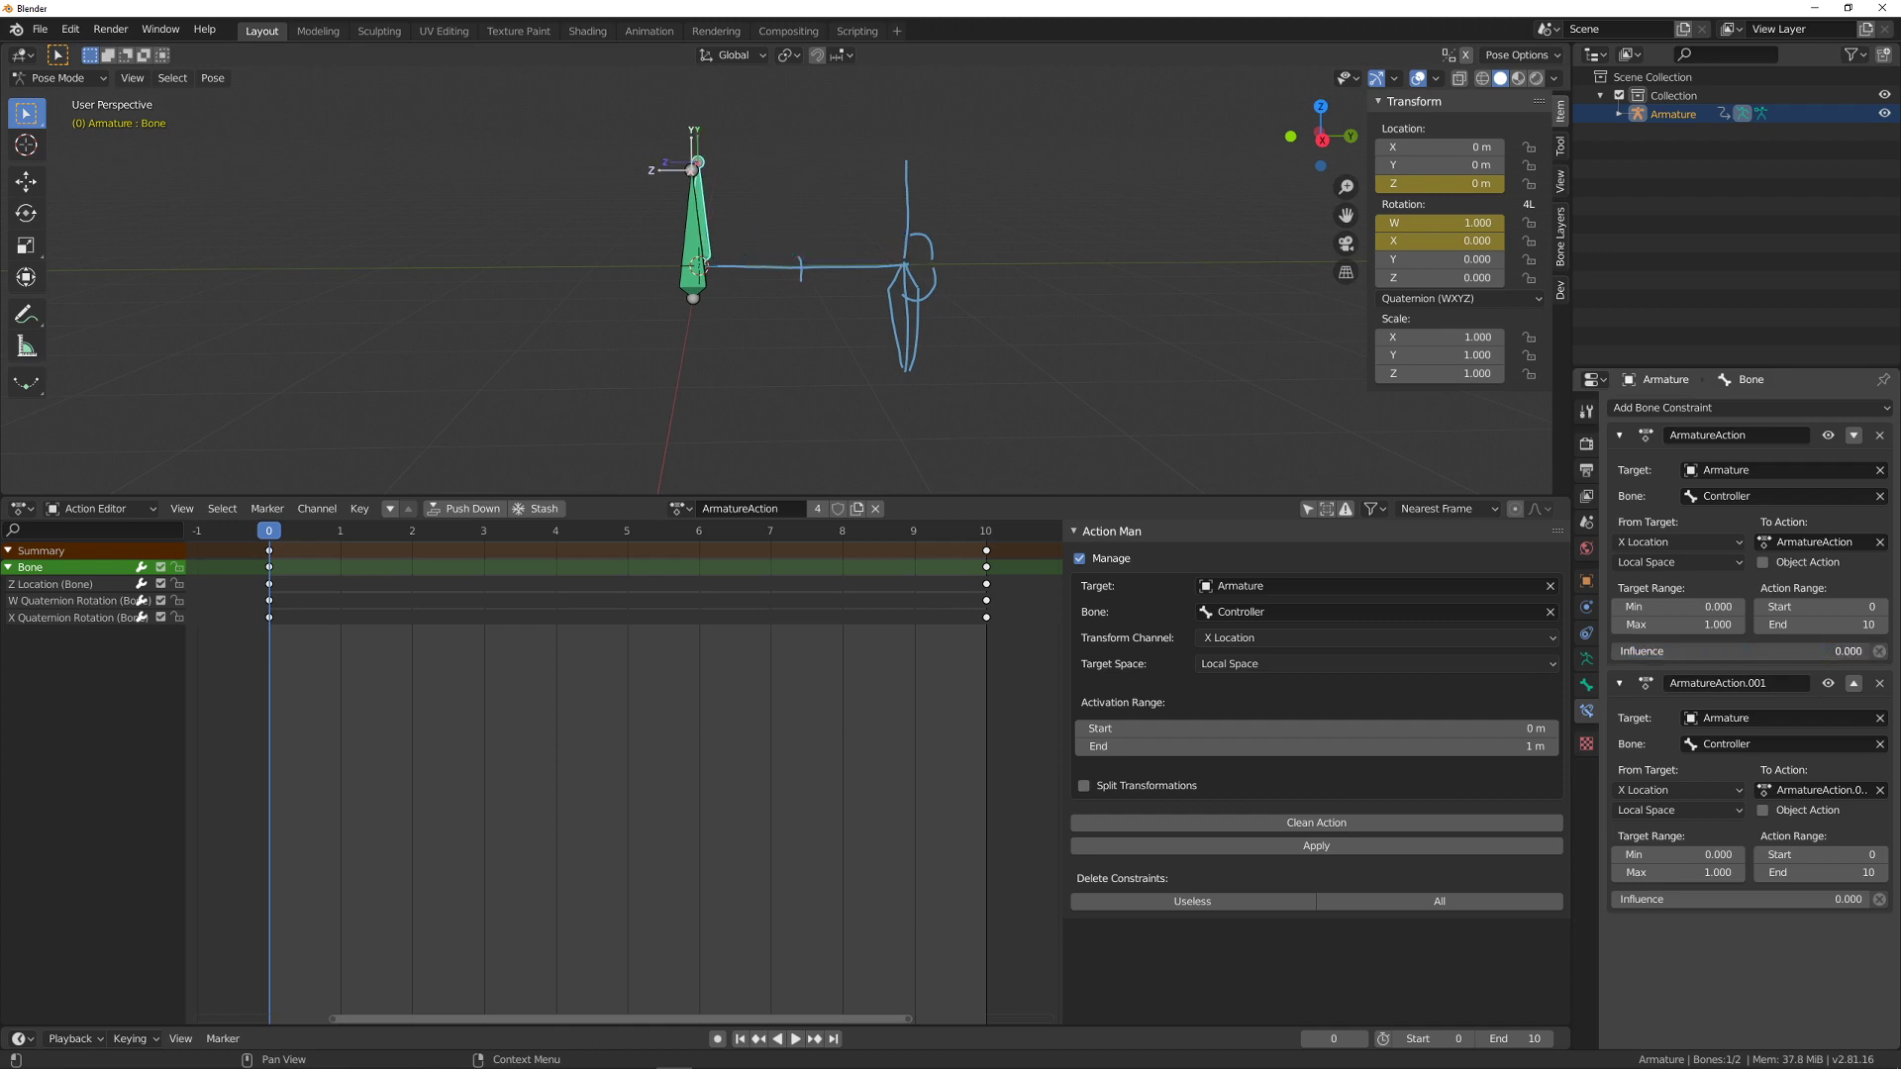
shift+middle_drag(956, 289, 960, 339)
mouse_move(961, 339)
middle_down()
mouse_move(949, 372)
mouse_move(930, 357)
middle_up()
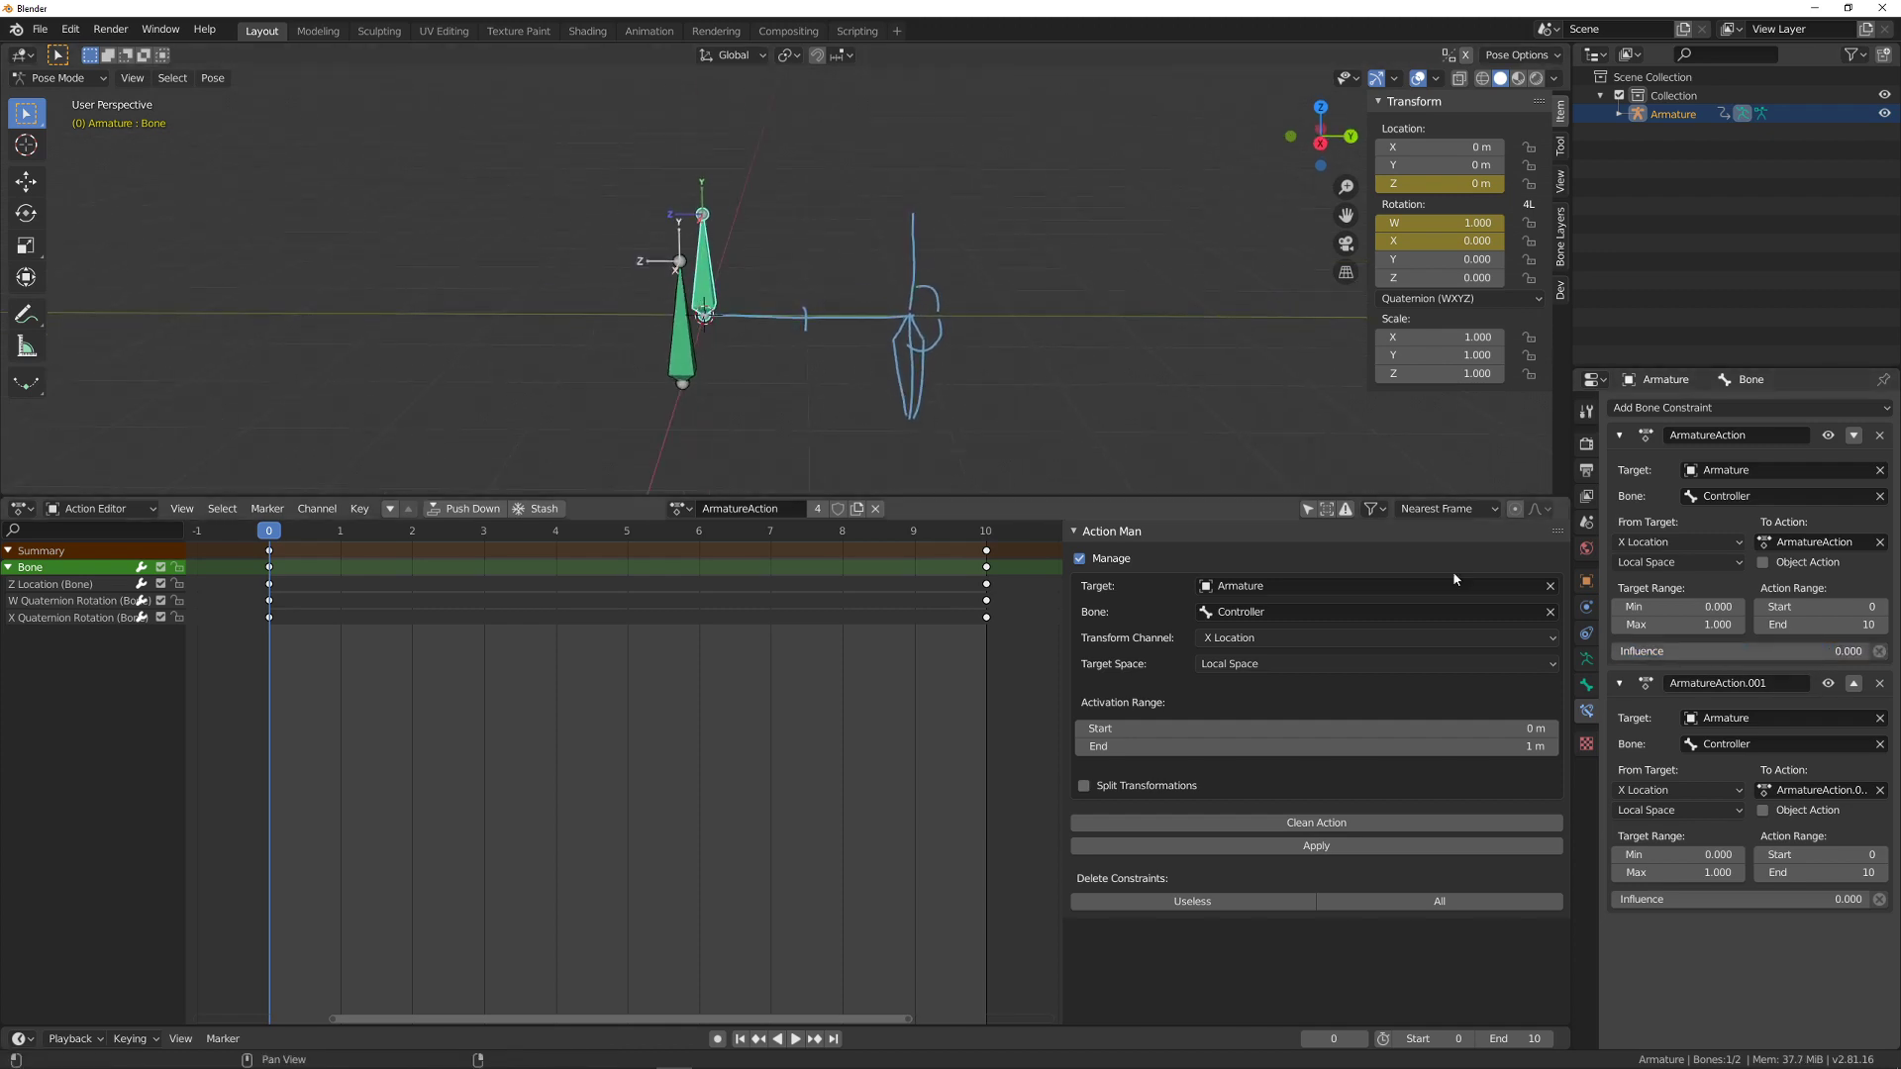
- Raise ArmatureAction's and ArmatureAction.001's influence to 1 in turn and examine Bone's combined pose in the right orthographic view
drag(1649, 654, 1867, 653)
shift+middle_drag(979, 350, 959, 279)
middle_drag(896, 102, 890, 127)
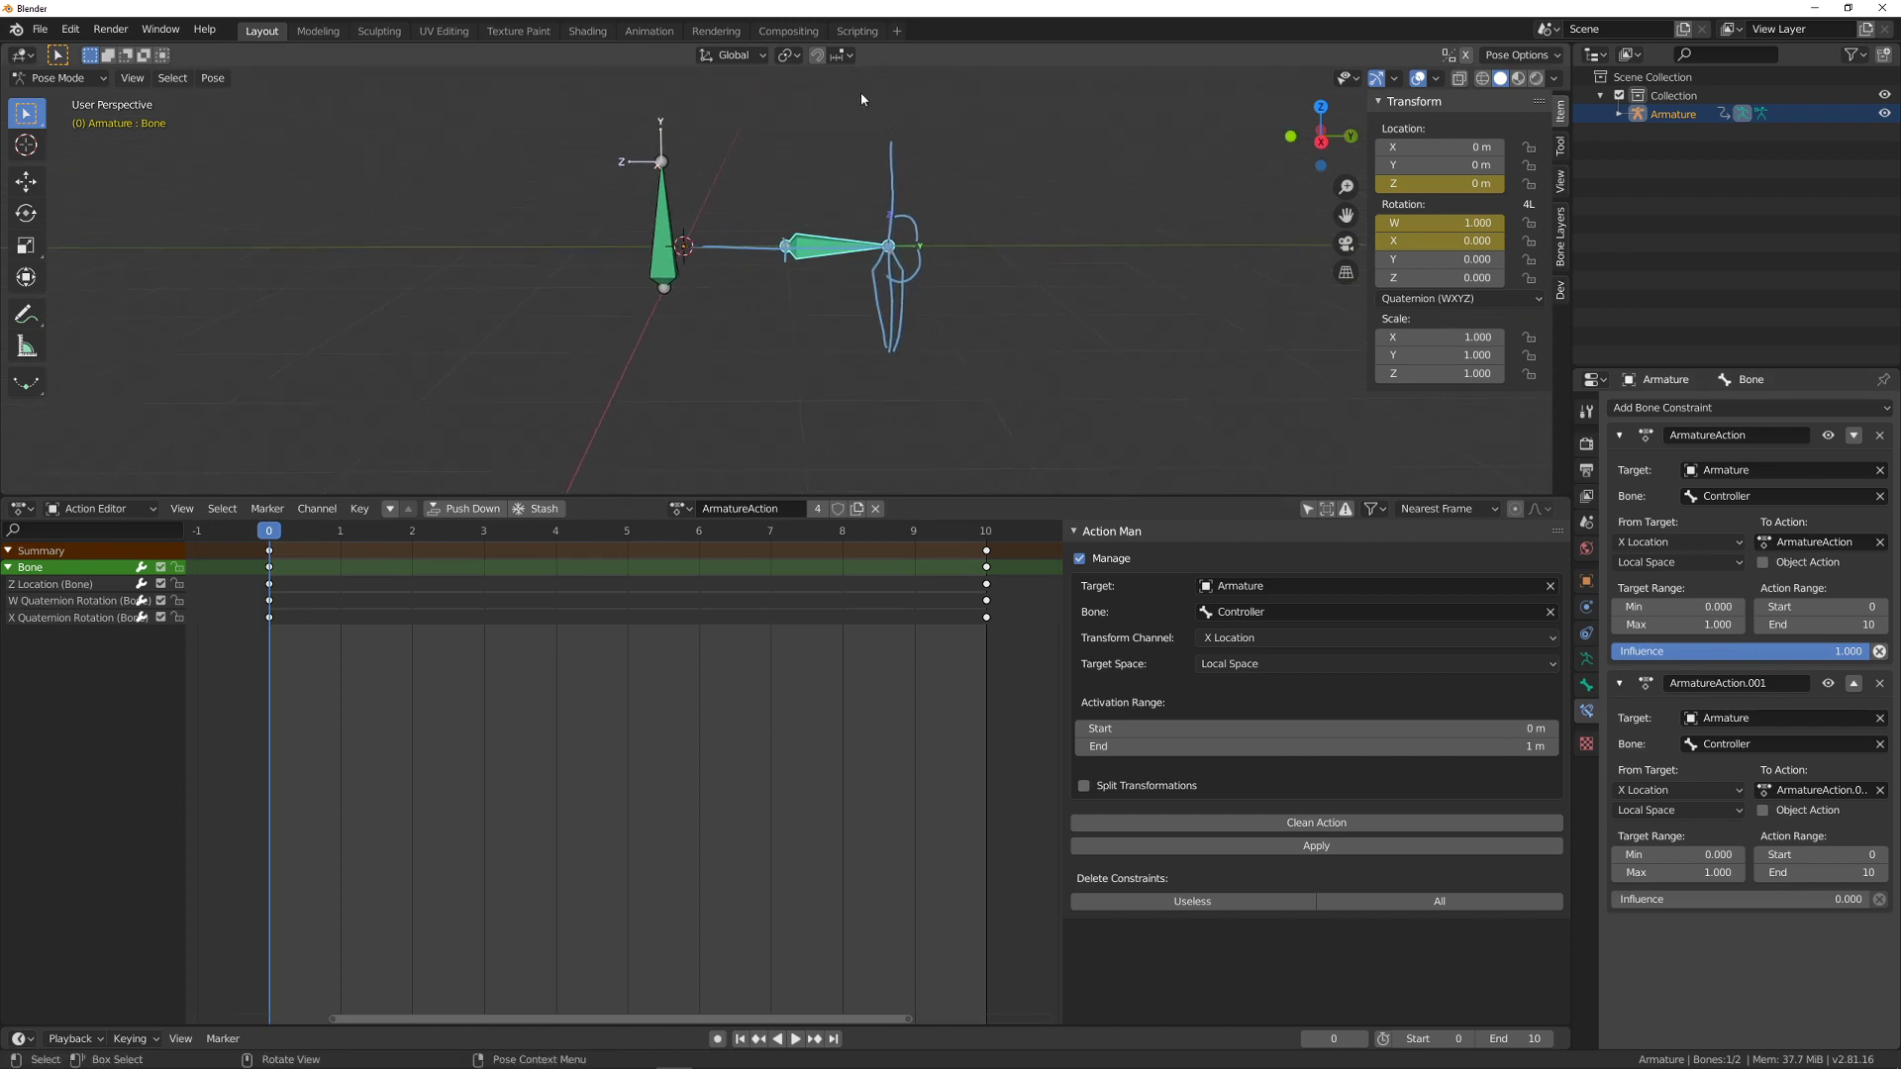
middle_drag(849, 274, 866, 249)
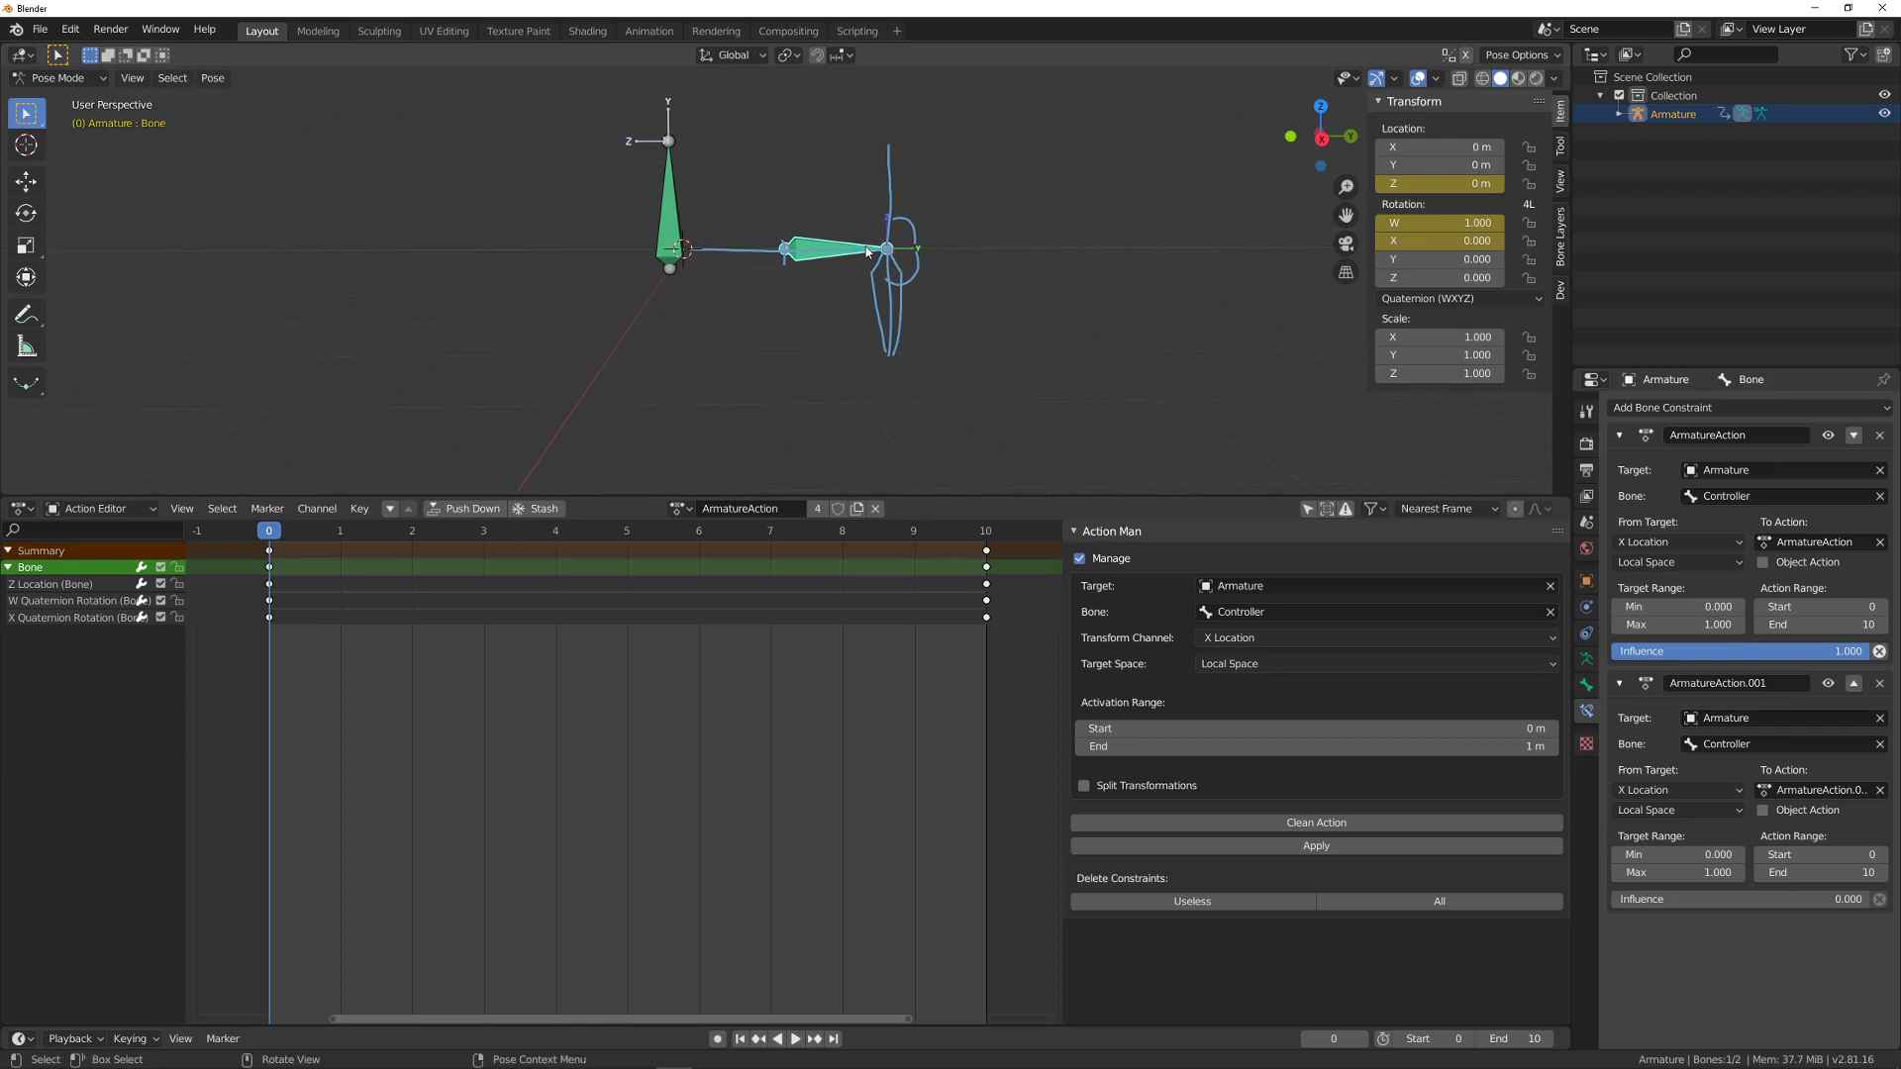
middle_drag(872, 335, 866, 315)
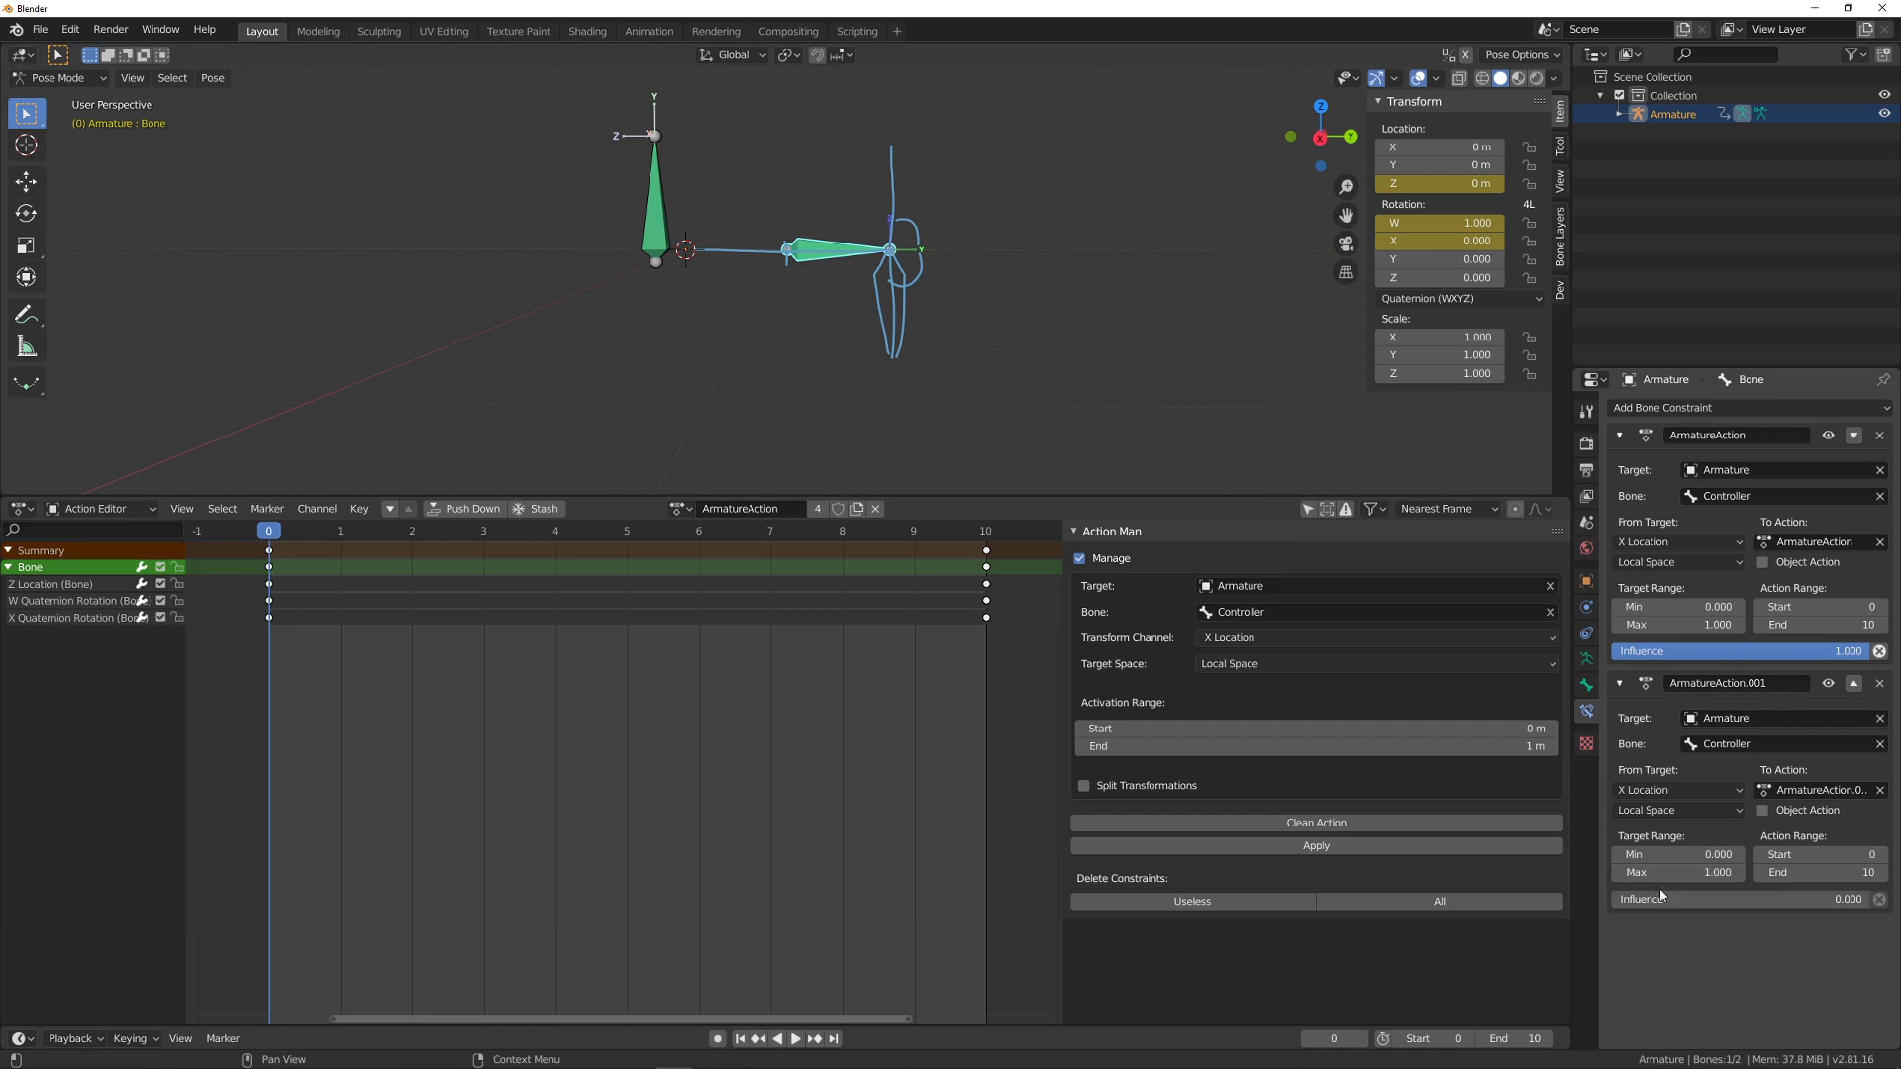
drag(1647, 903, 1871, 903)
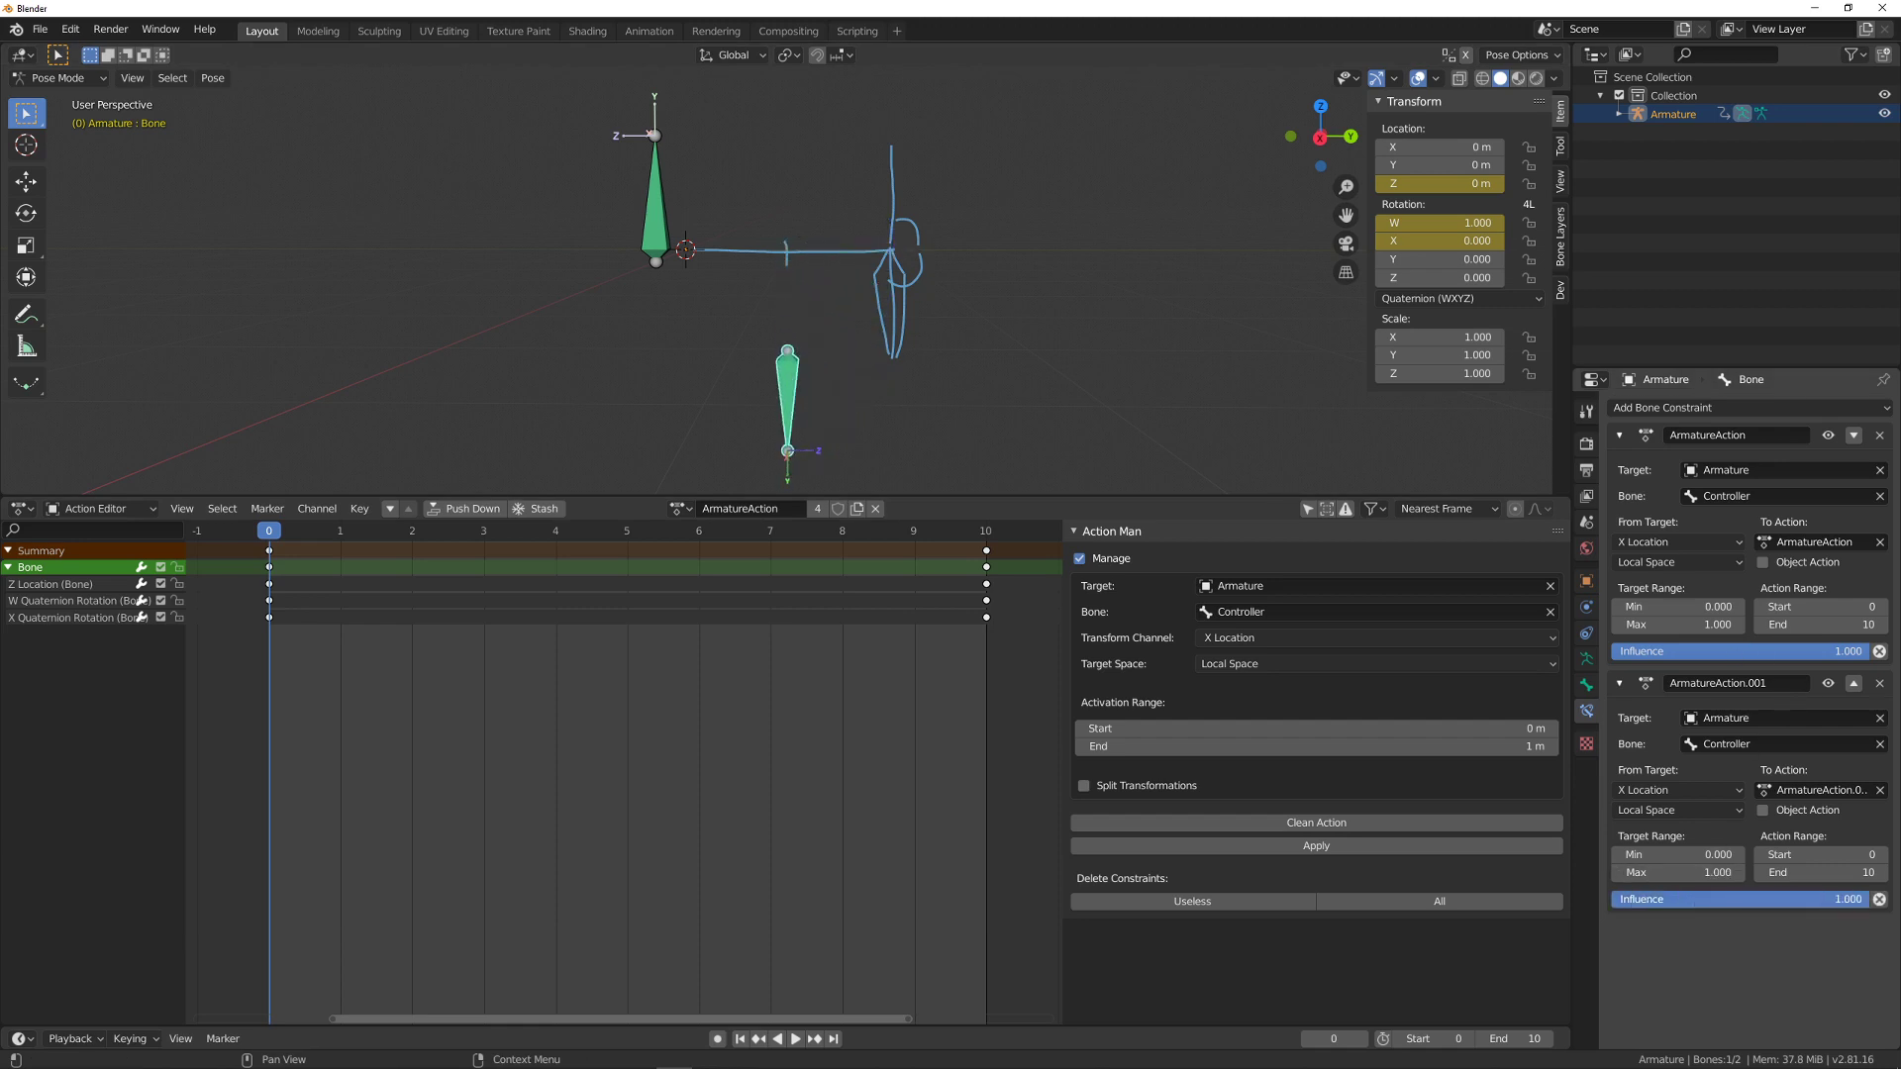
alt+middle_drag(940, 346, 796, 388)
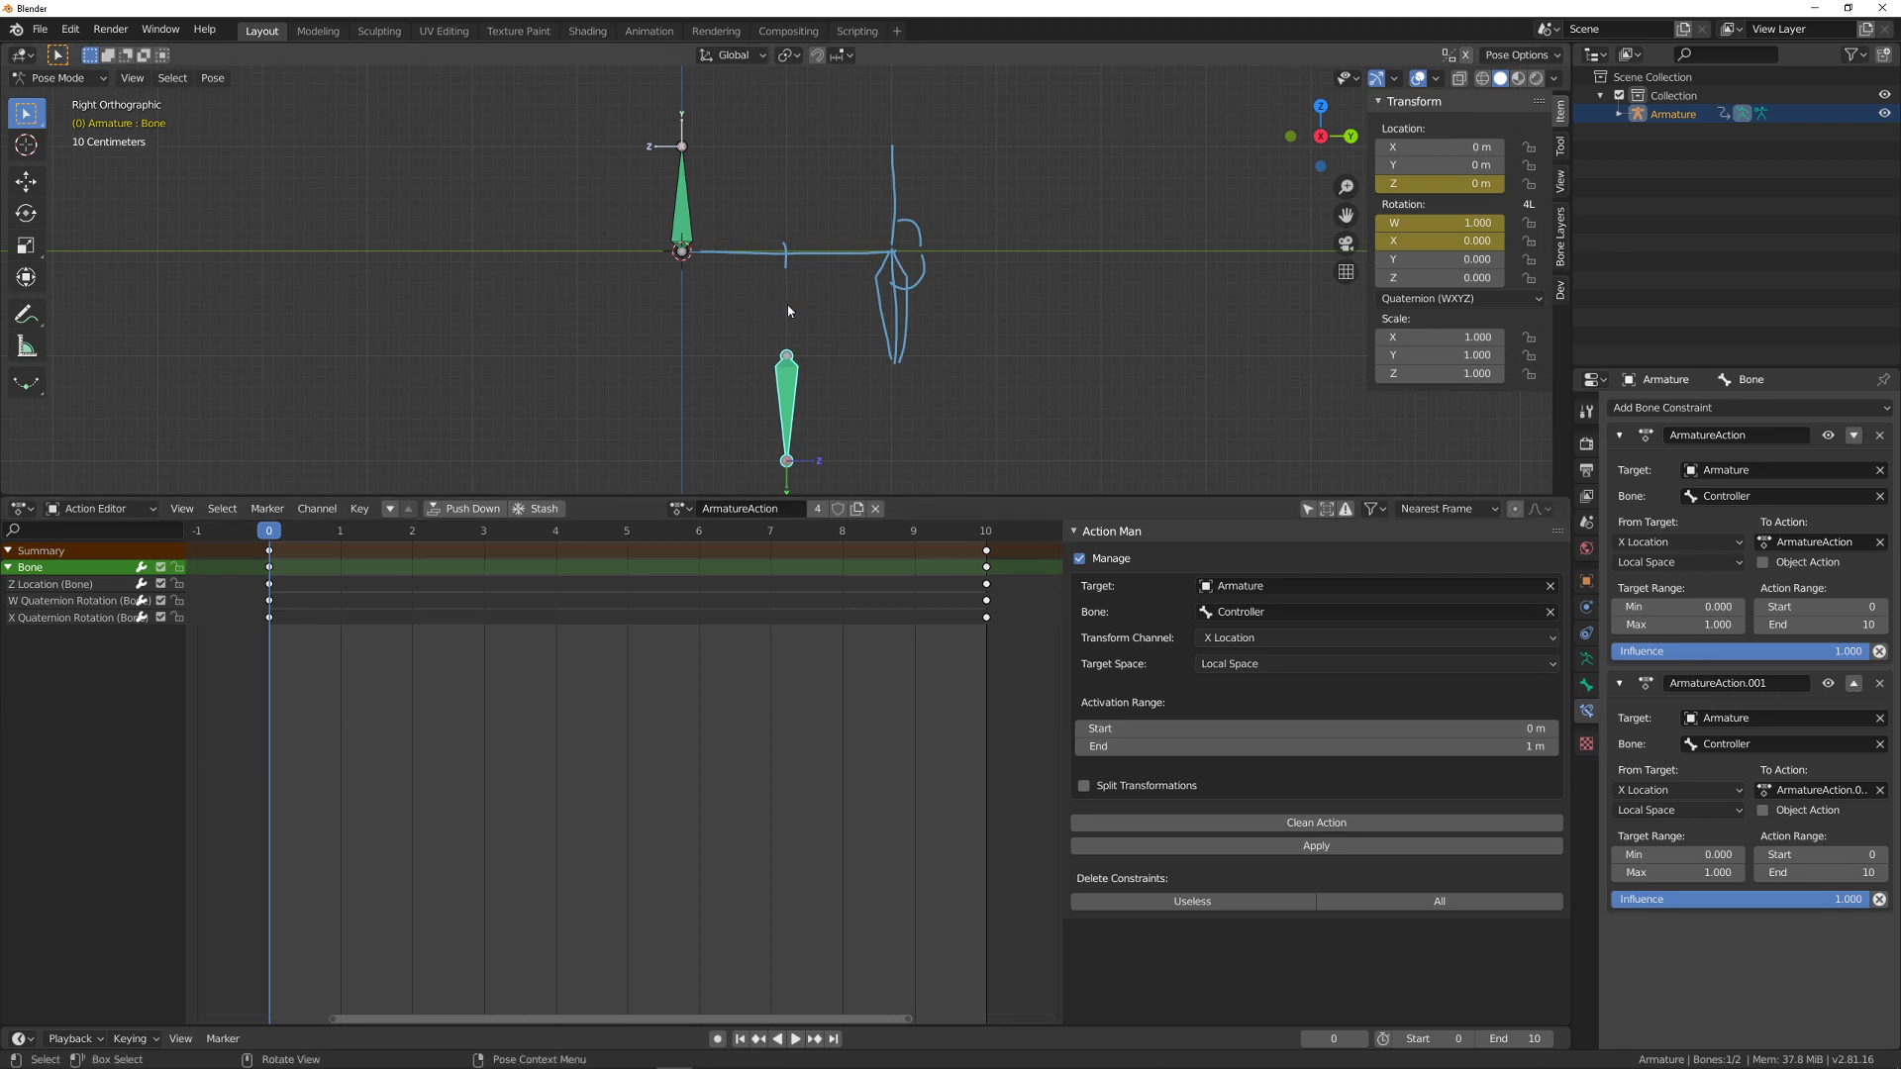
- Set ArmatureAction.001's and ArmatureAction's influence back to 0, and sketch then remove two arrows above the annotated Y line
drag(1842, 899, 1580, 883)
mouse_move(1862, 650)
mouse_down()
mouse_move(1624, 650)
mouse_move(1871, 653)
mouse_up()
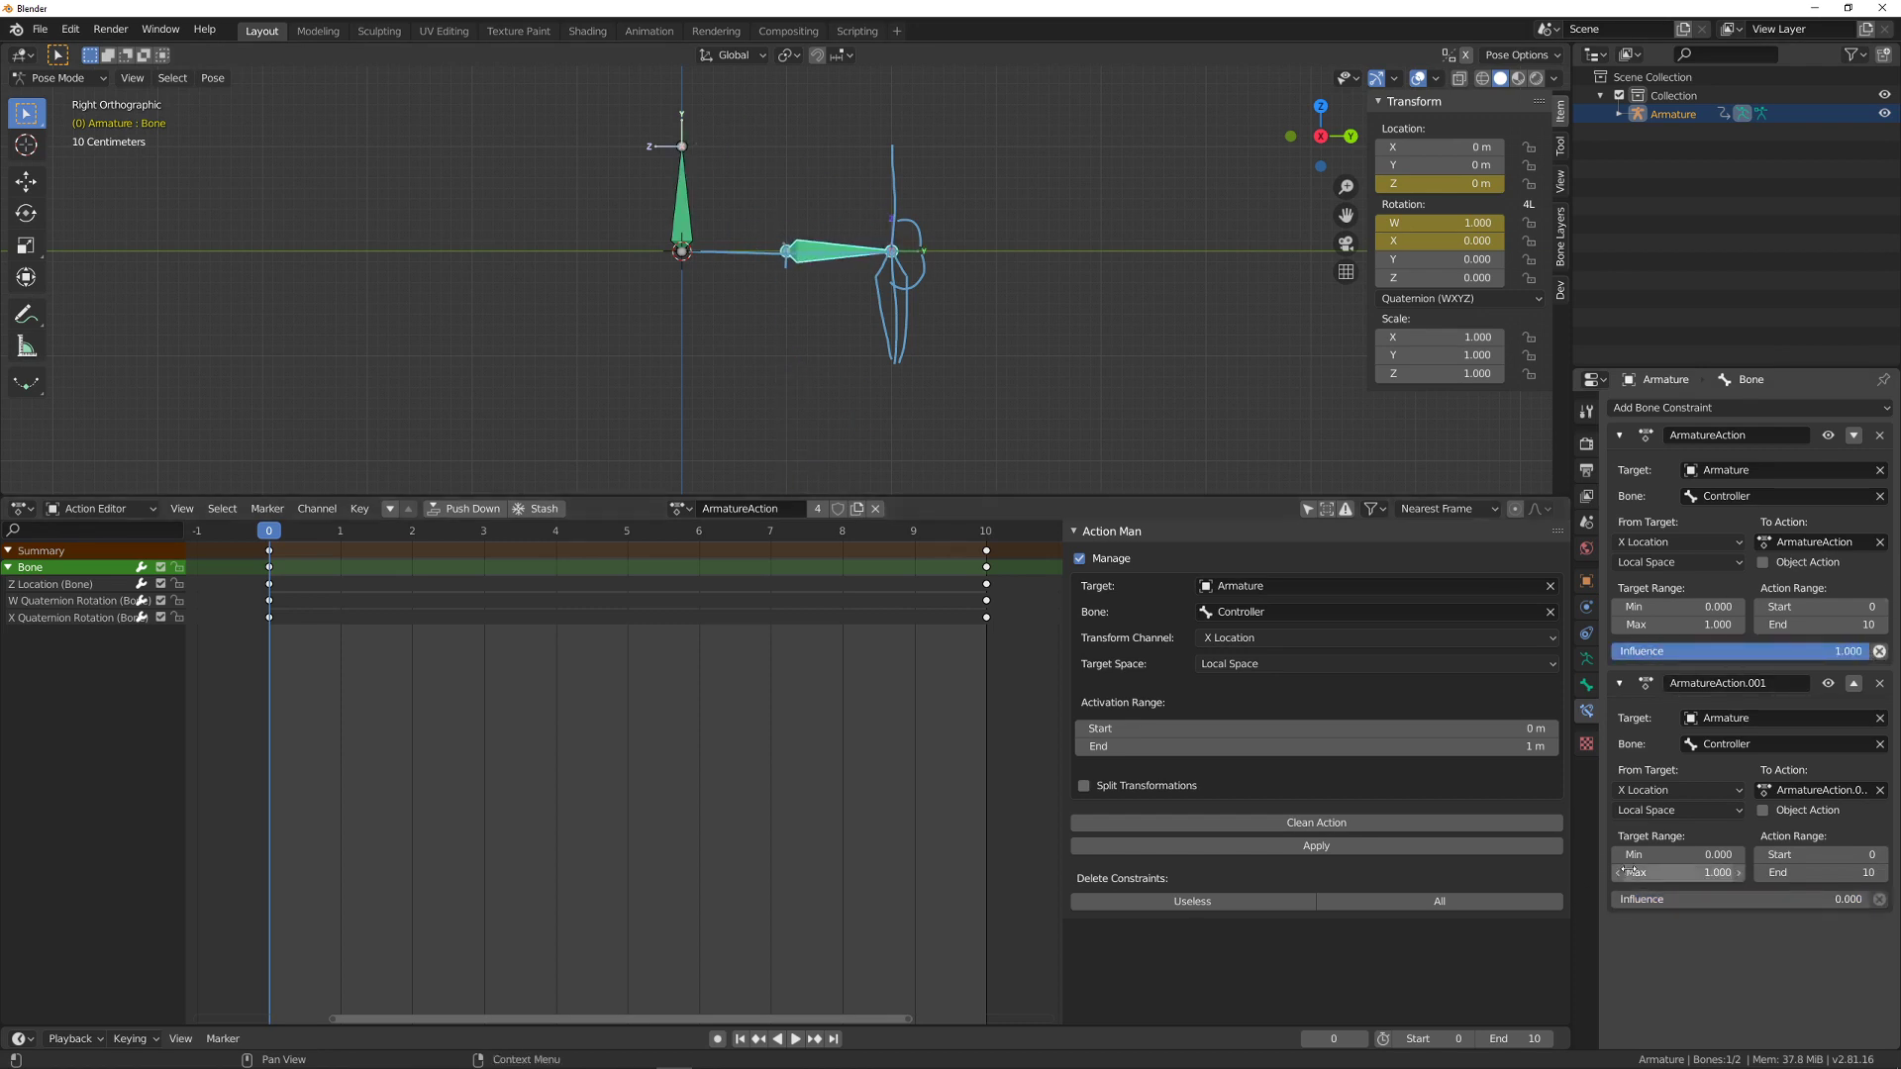
drag(1651, 899, 1612, 899)
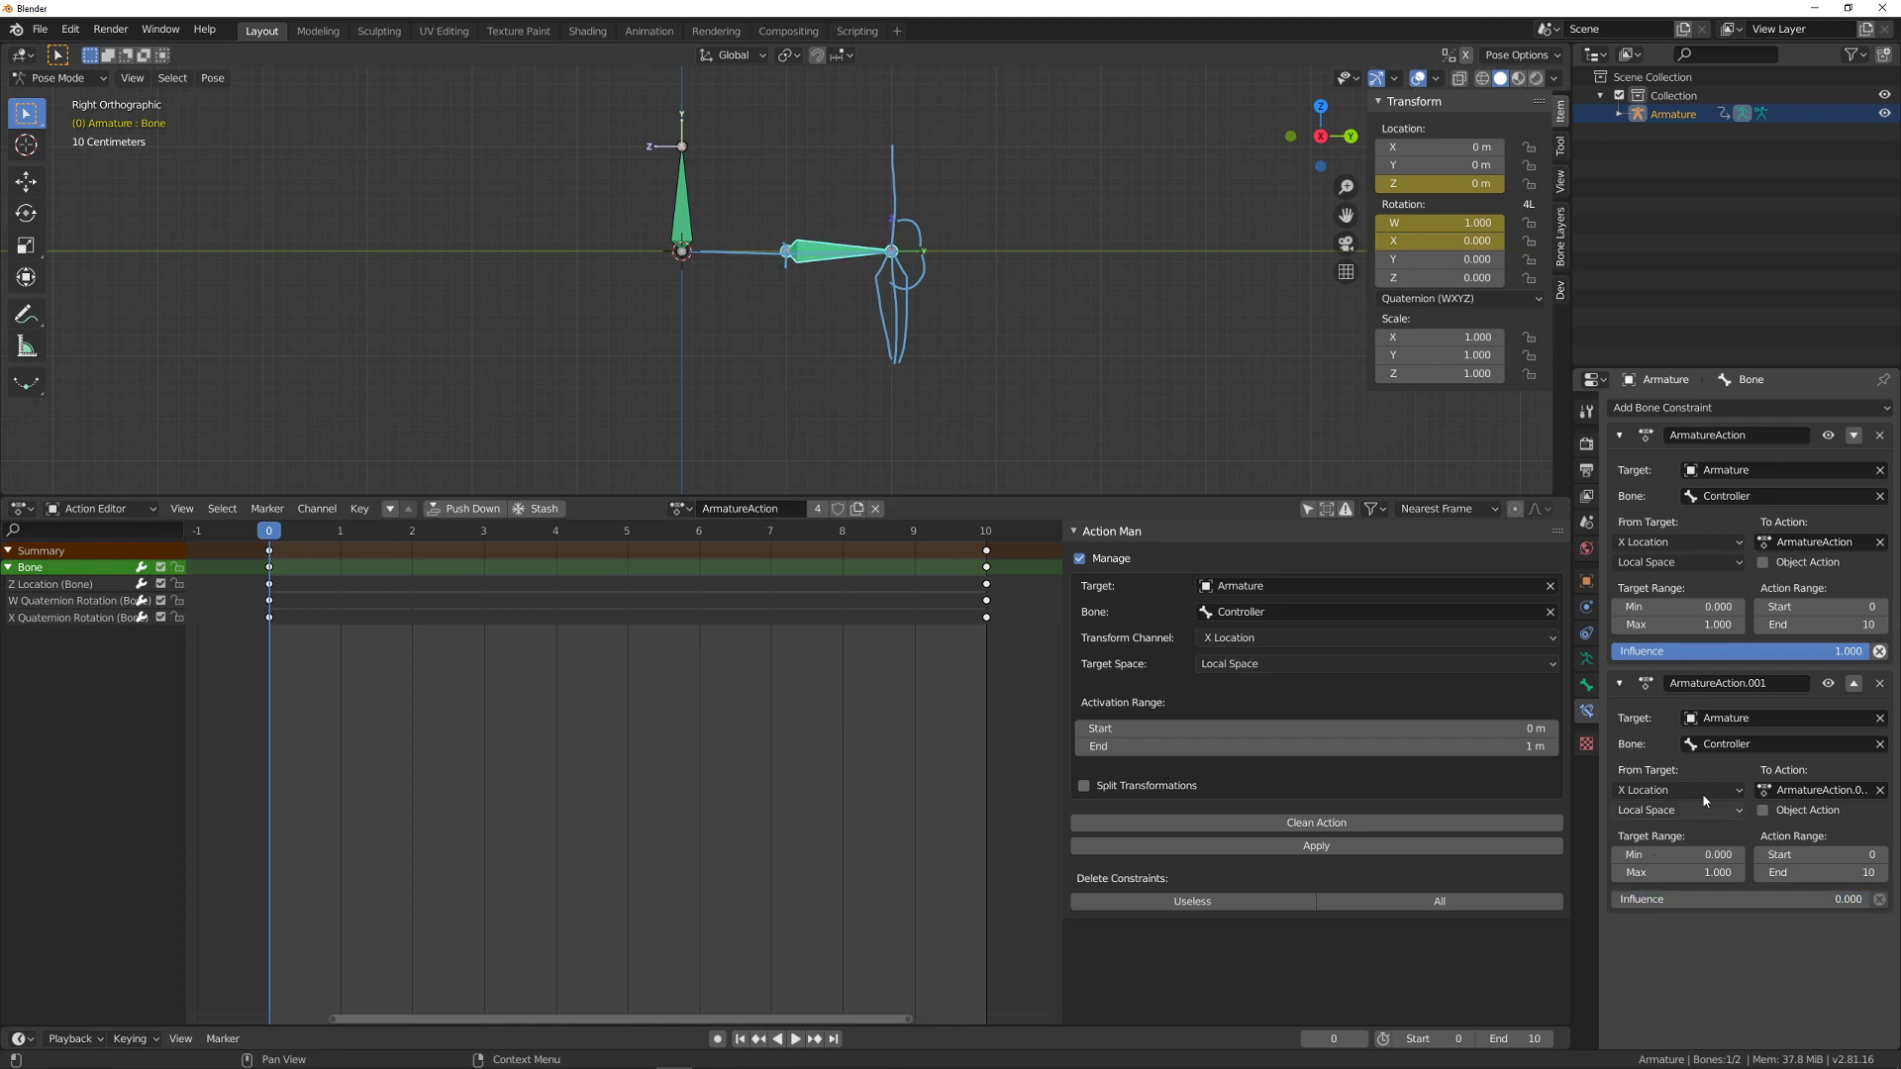
drag(1842, 652, 1611, 654)
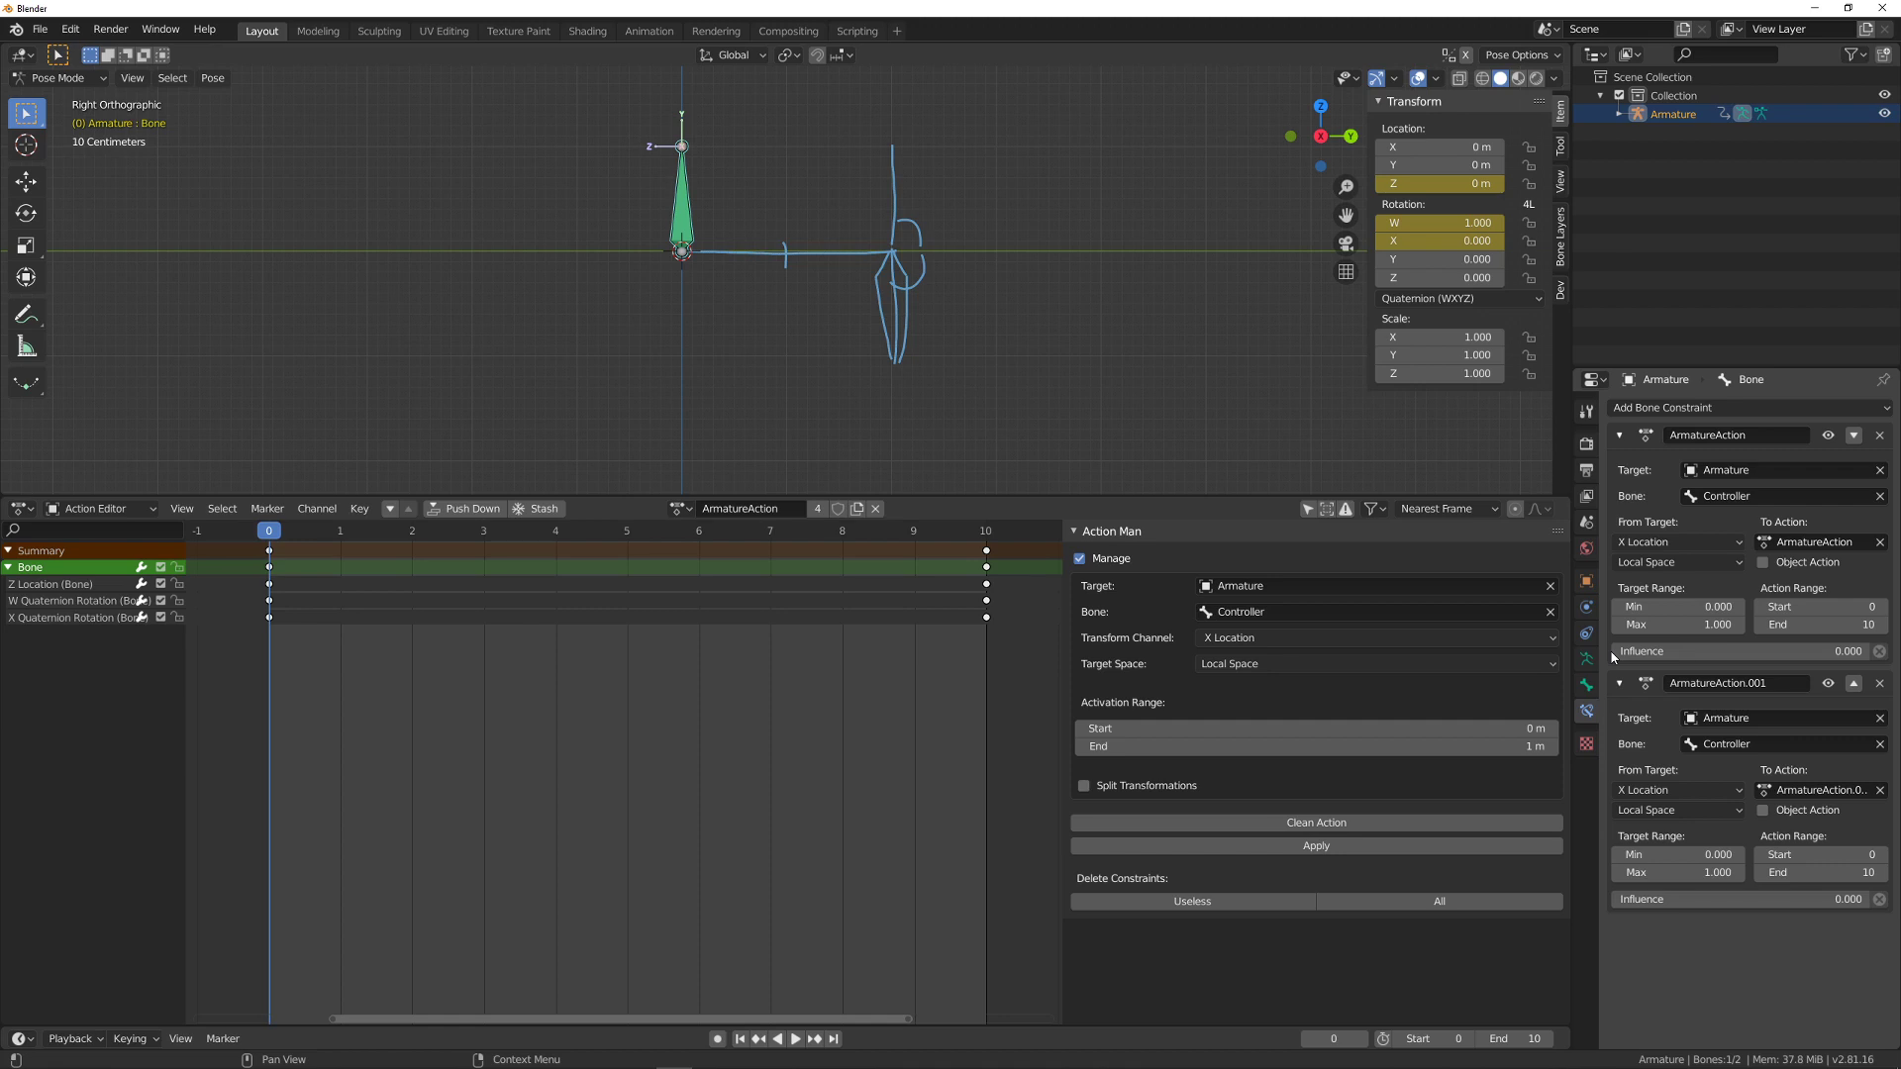
drag(691, 219, 885, 218)
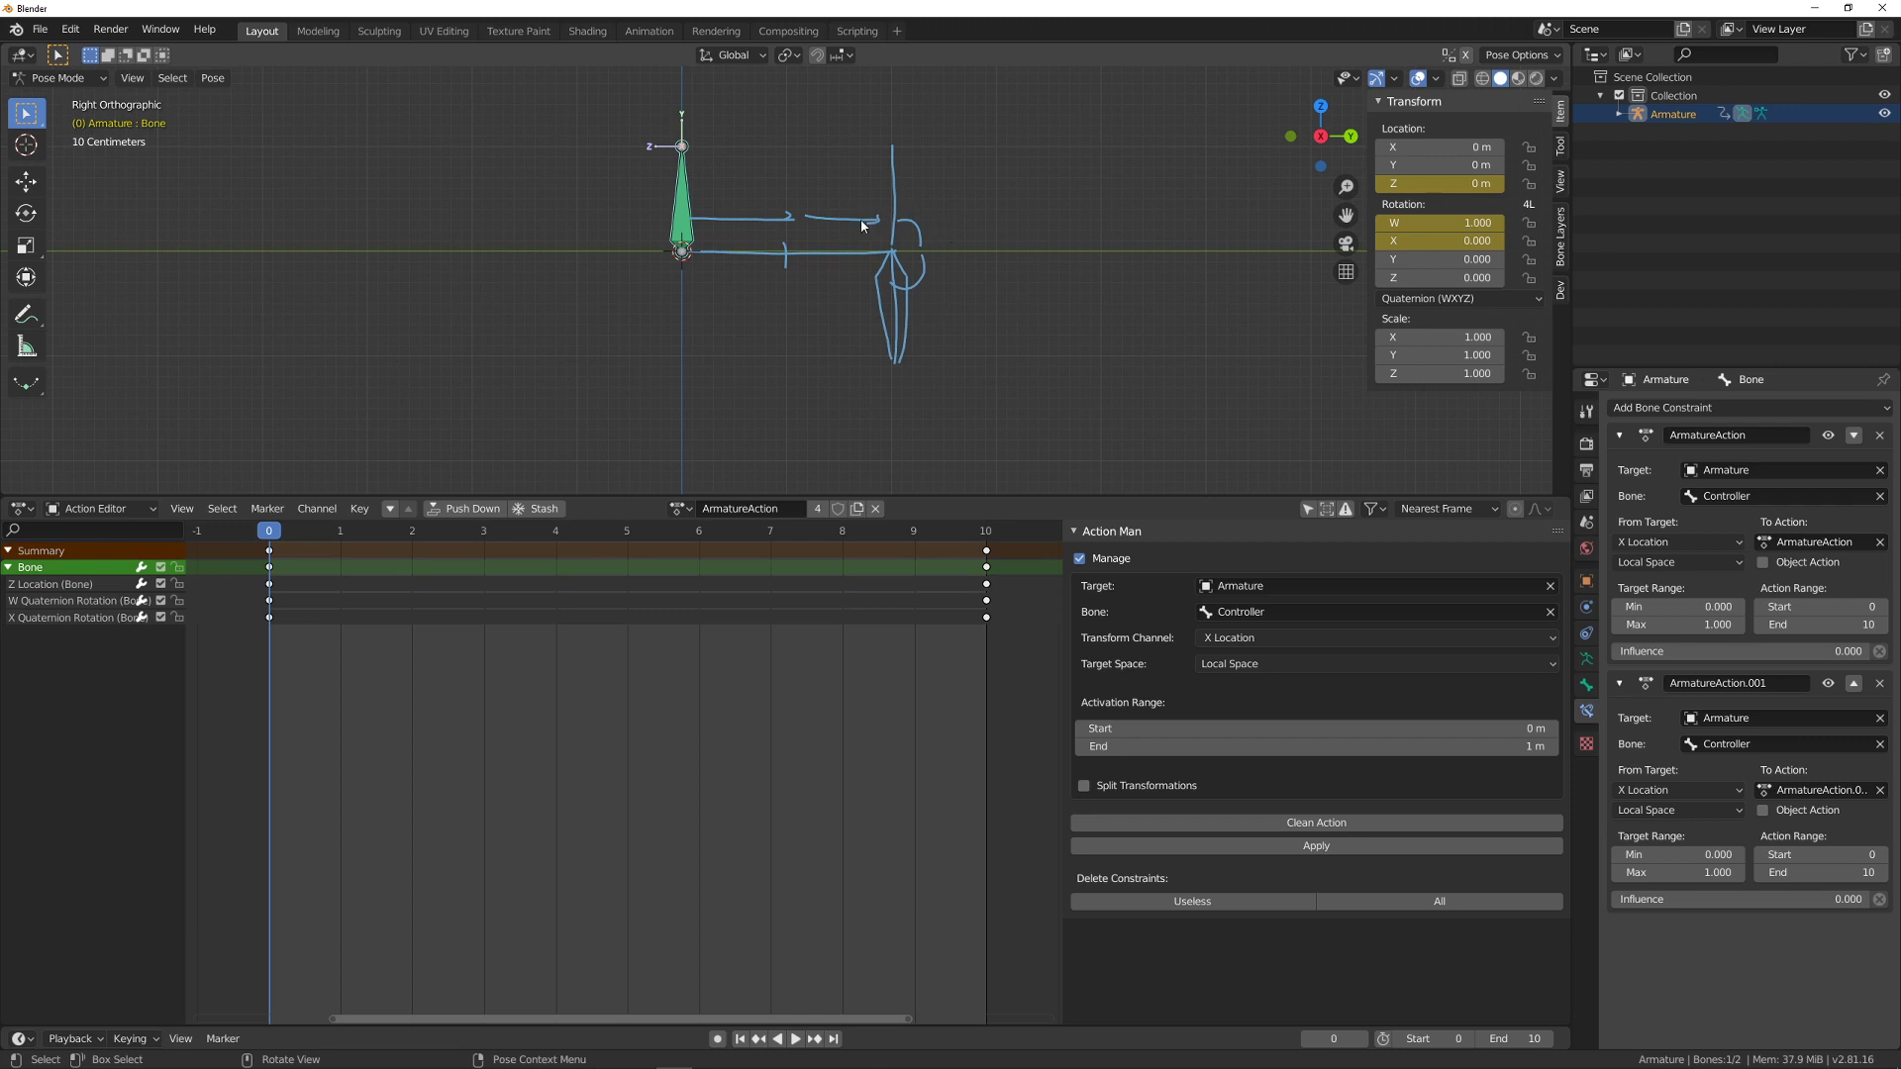
right_drag(863, 215, 693, 216)
- Enable Split Transformations for ArmatureAction in Action Man, apply it, and collapse Bone's ArmatureAction.001 constraint
middle_drag(729, 385, 955, 398)
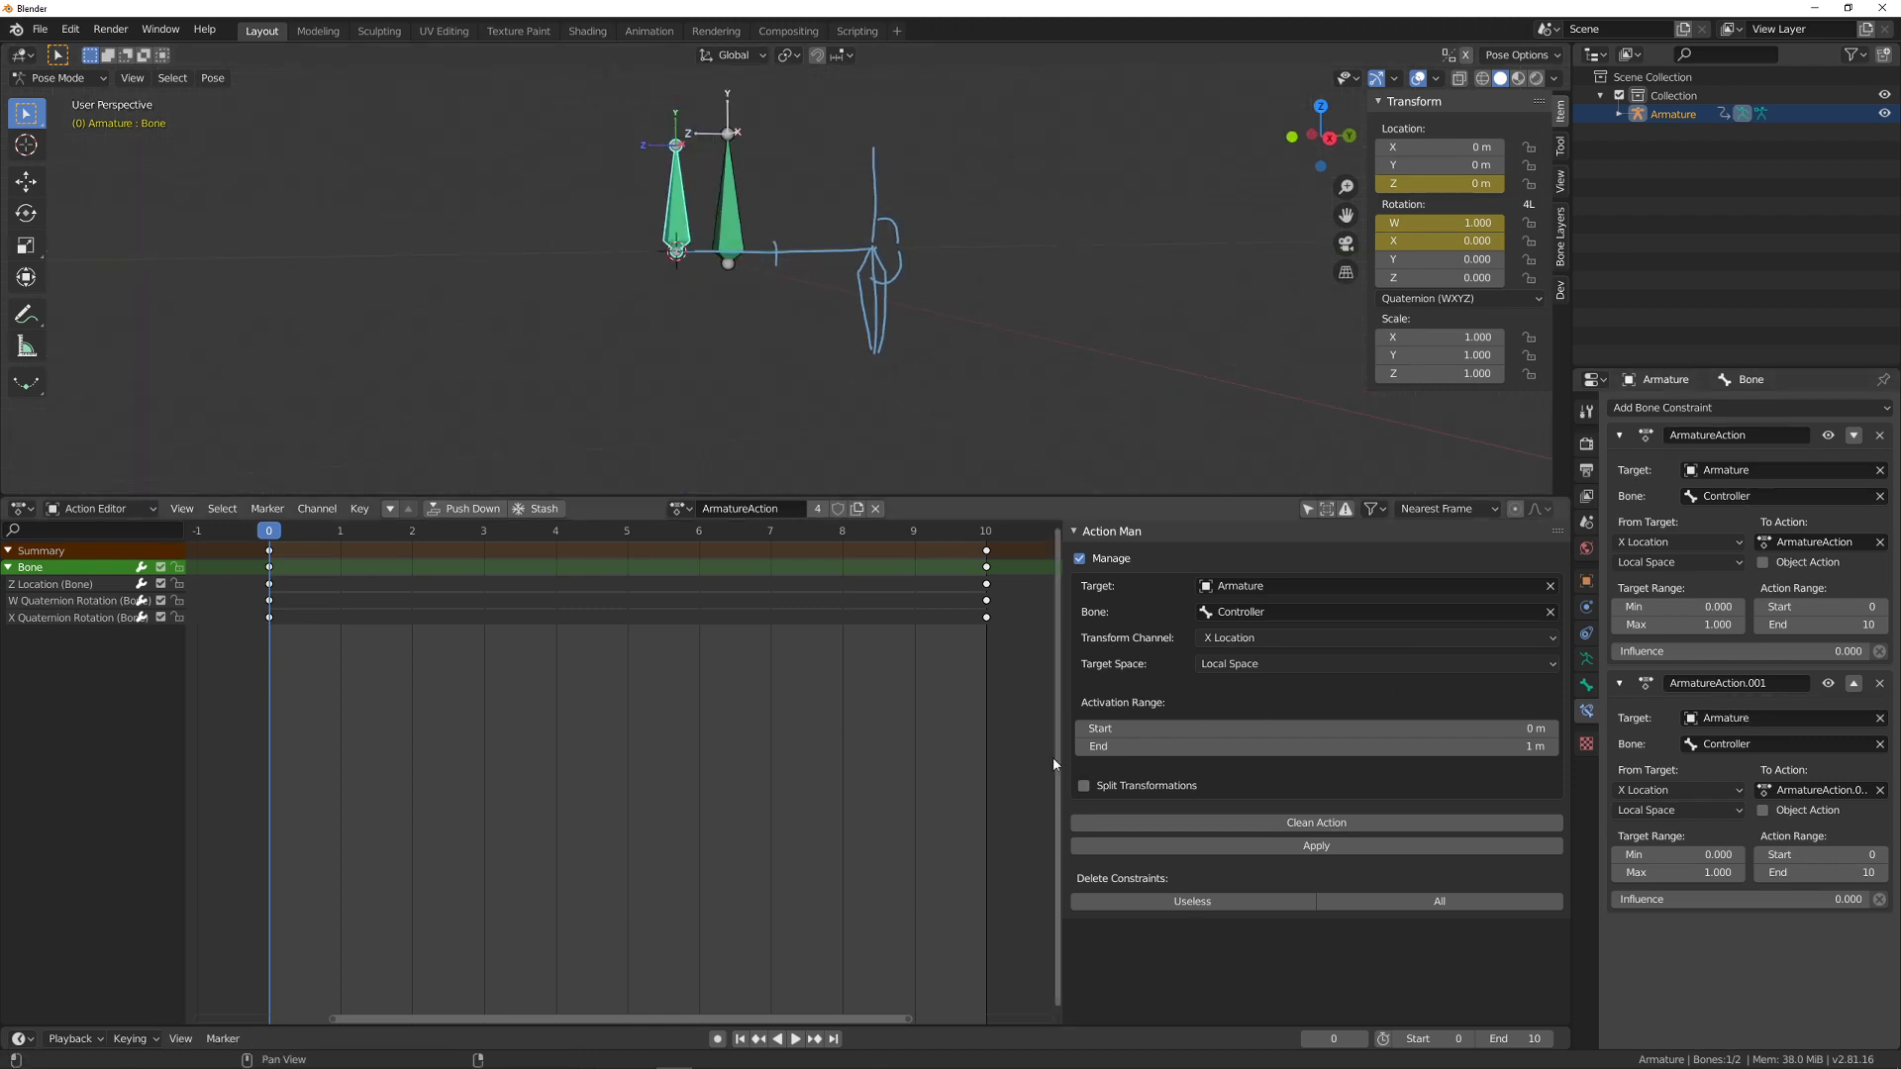
click(679, 509)
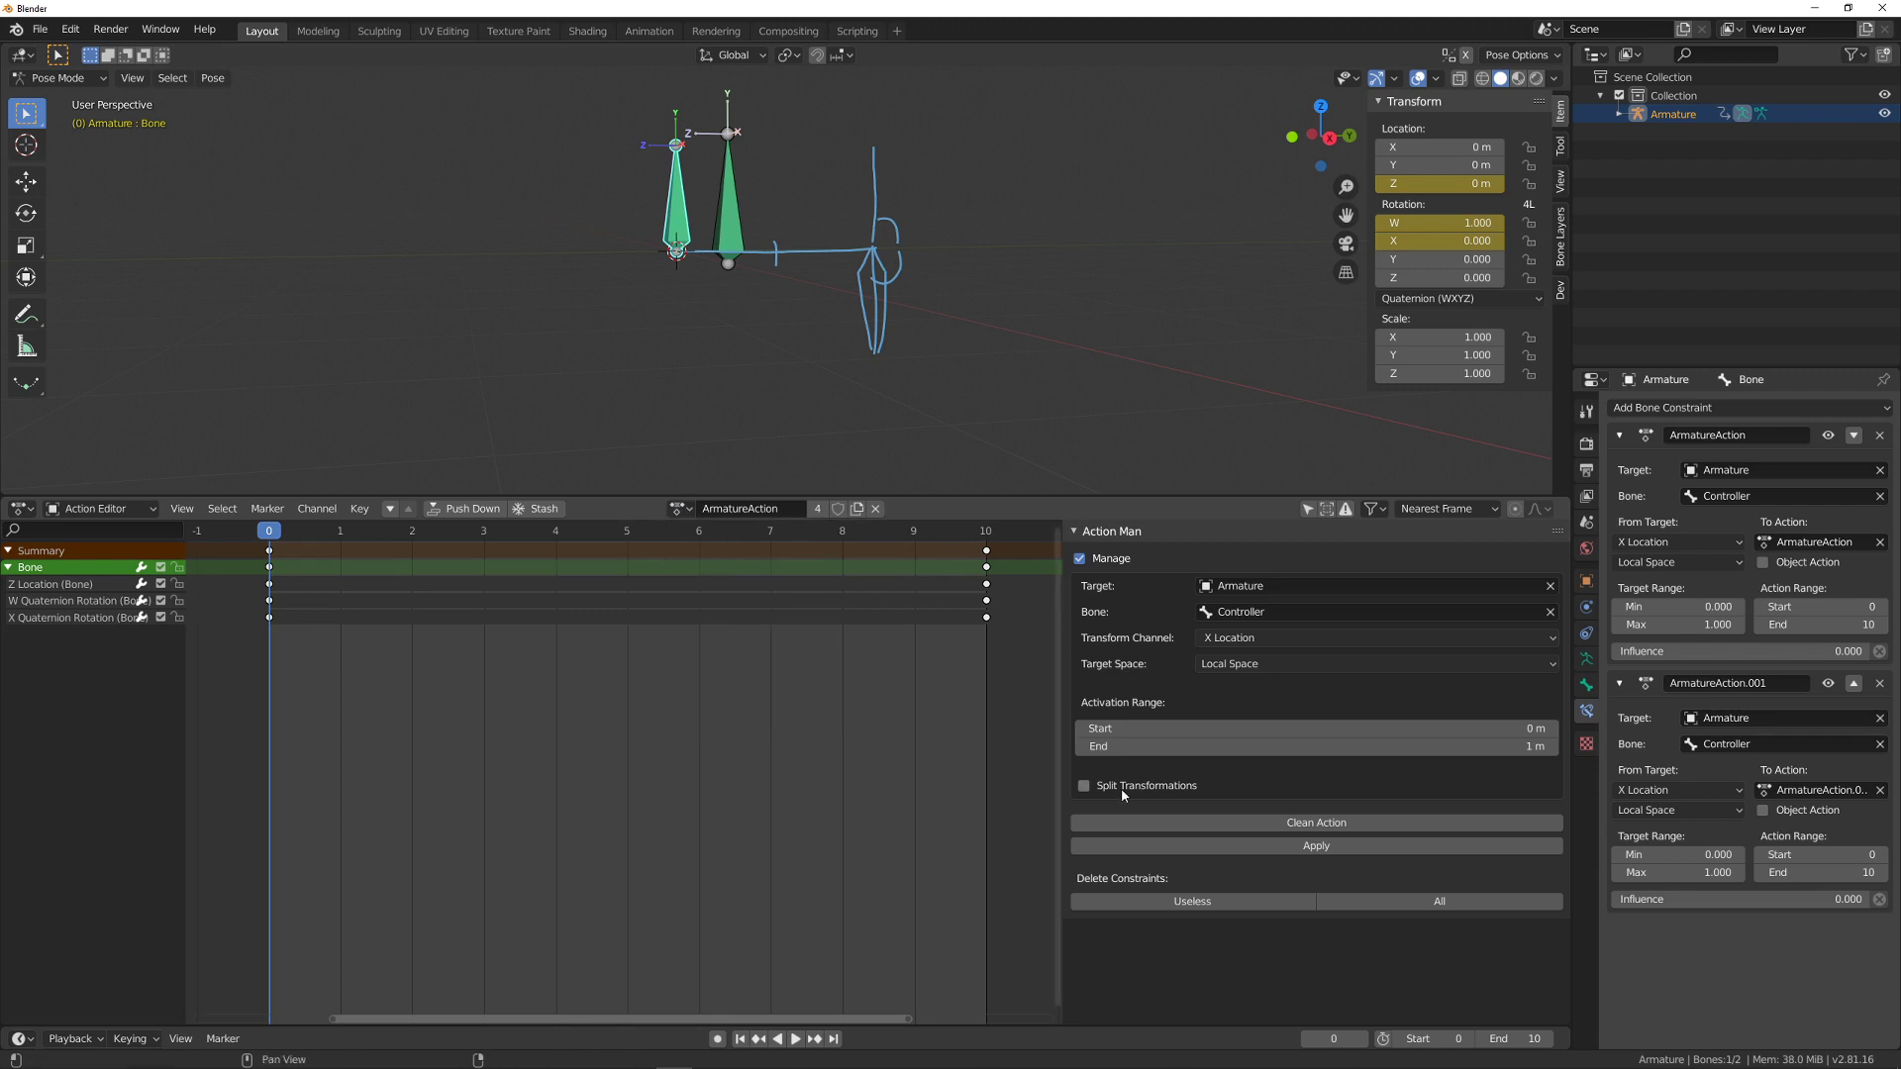
middle_drag(911, 223, 928, 287)
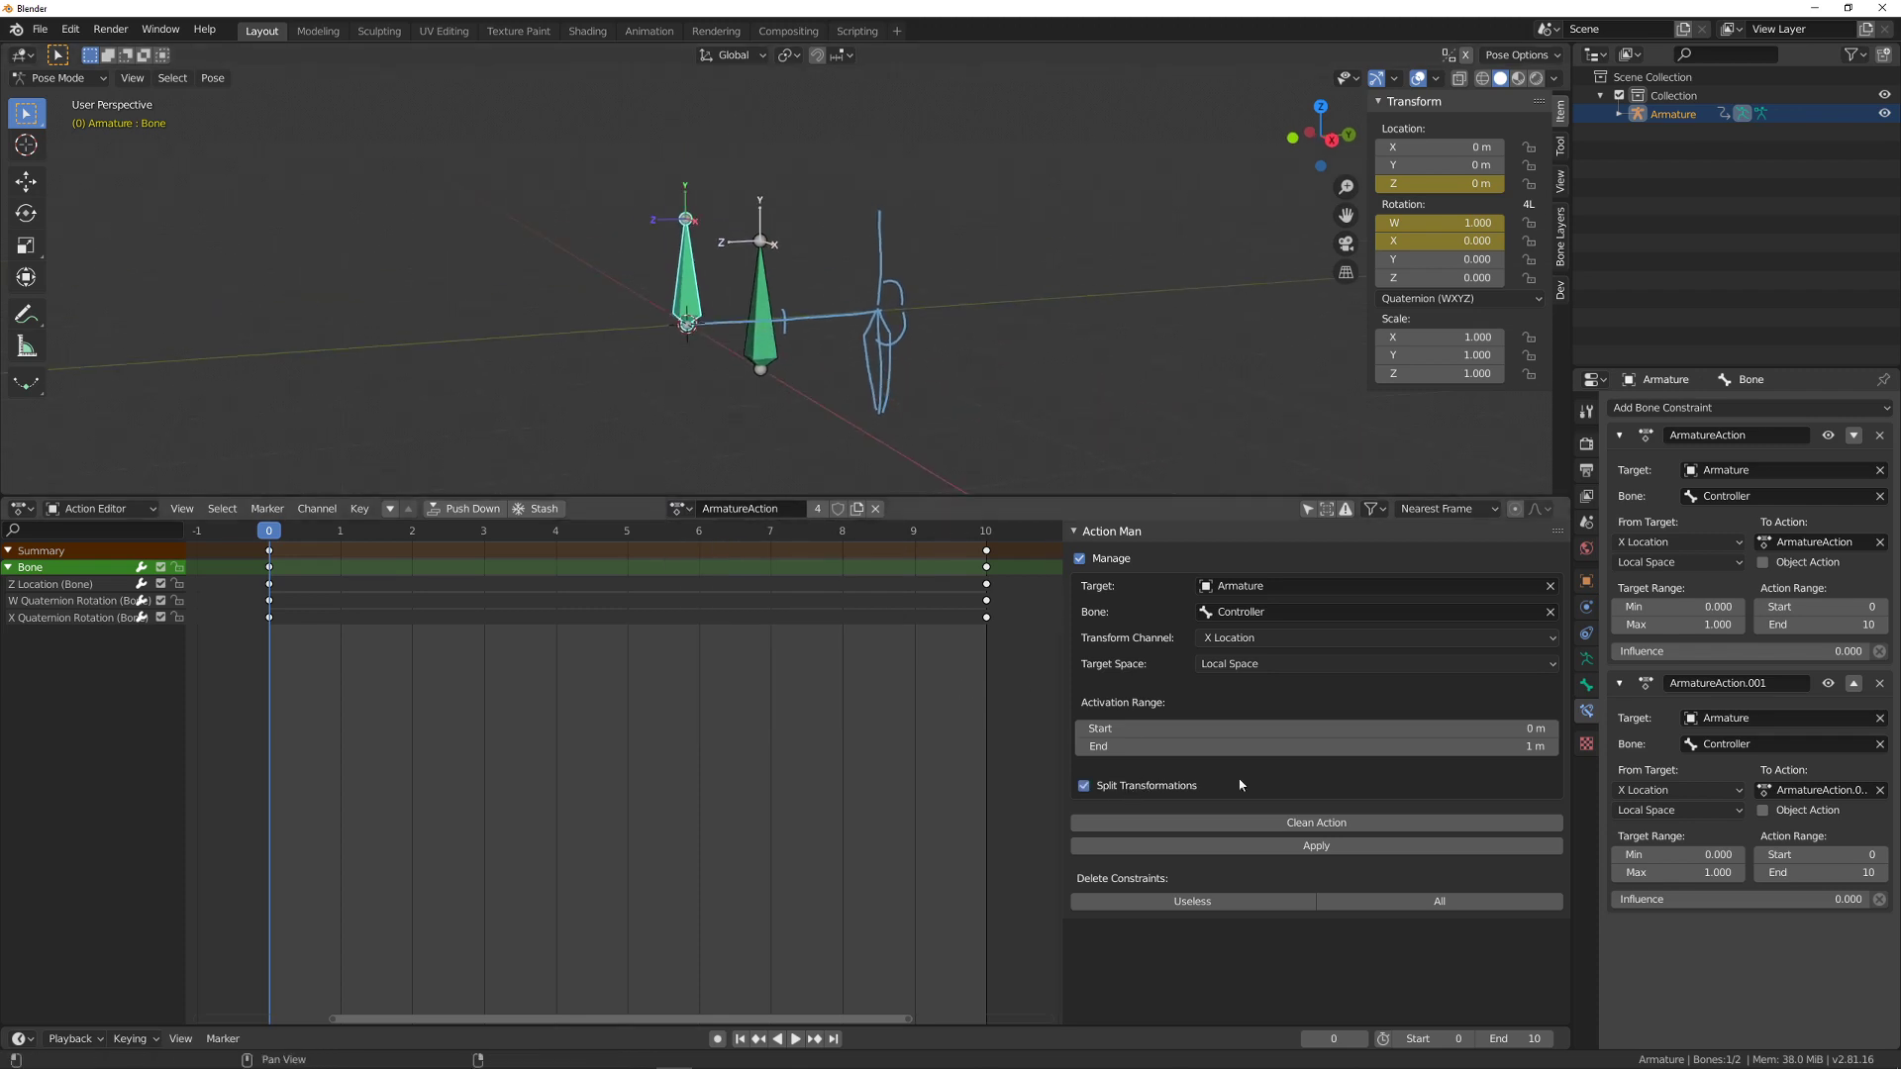
click(1360, 846)
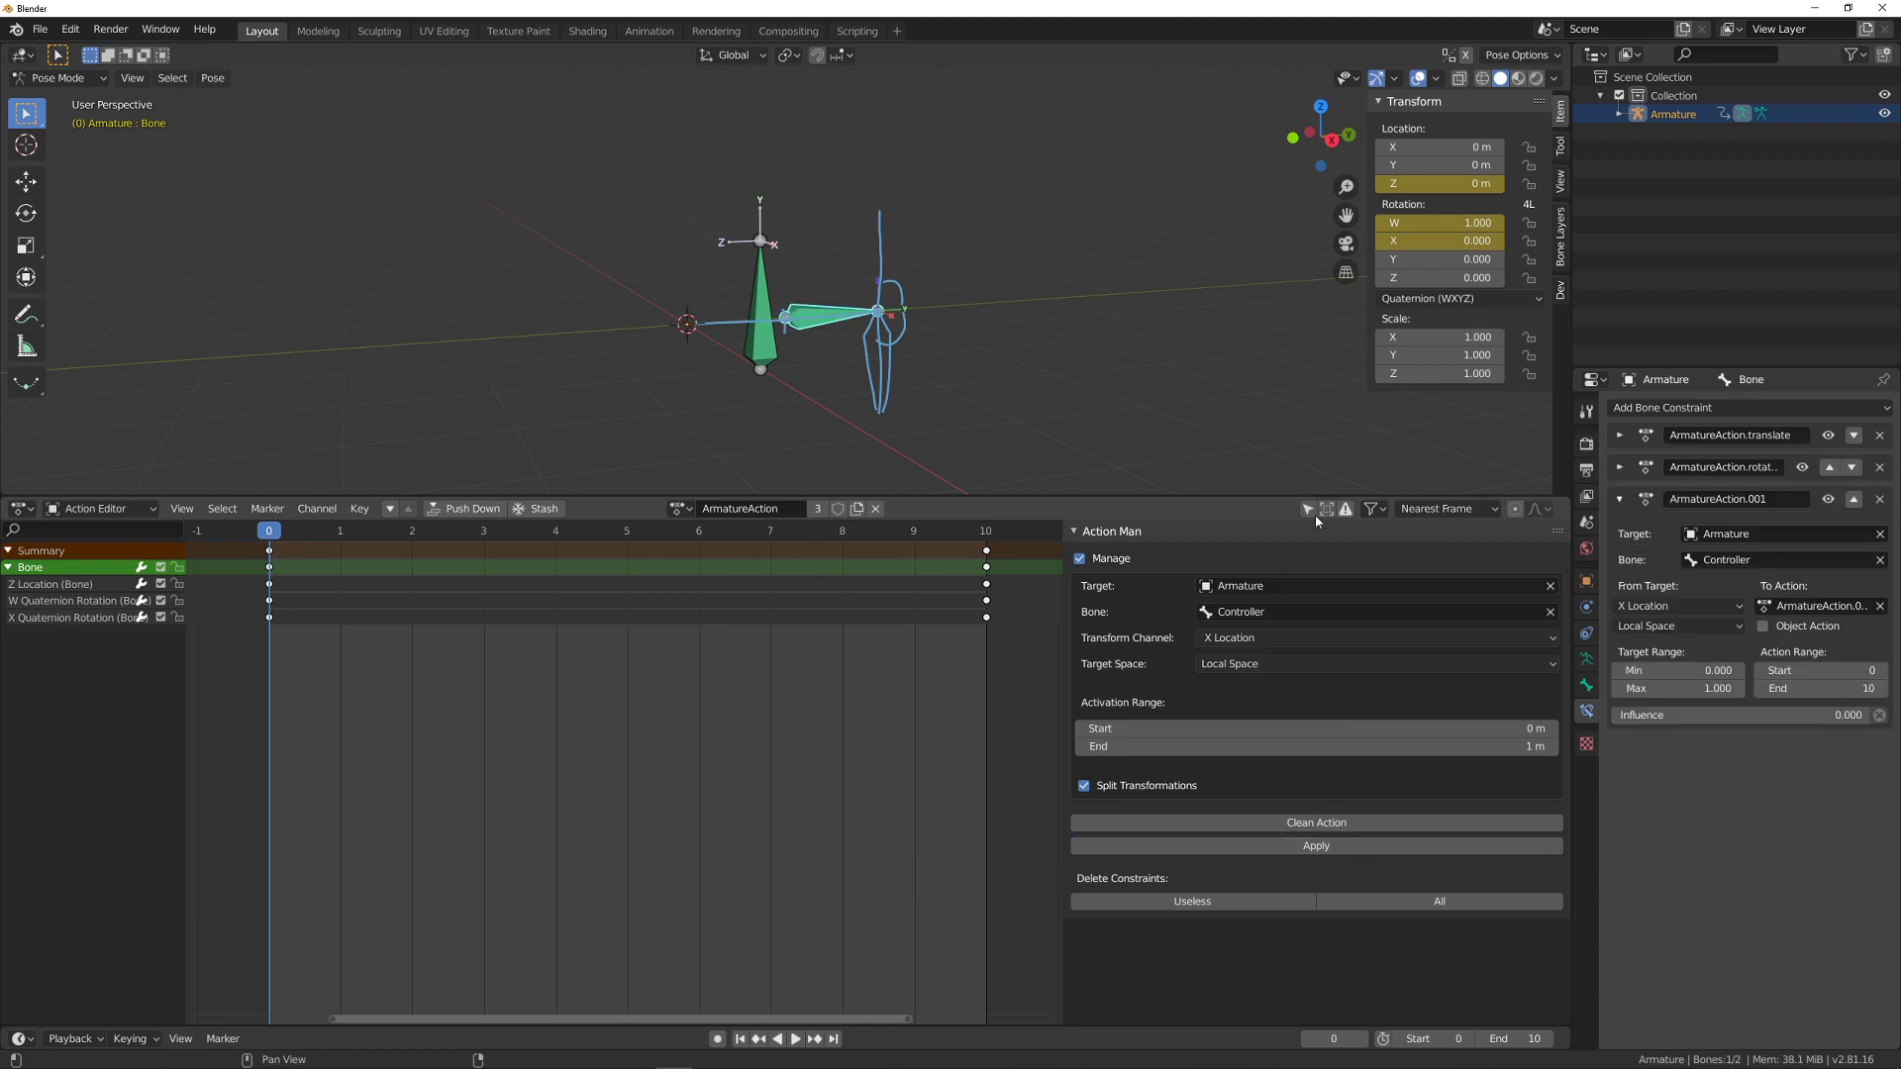
click(1621, 500)
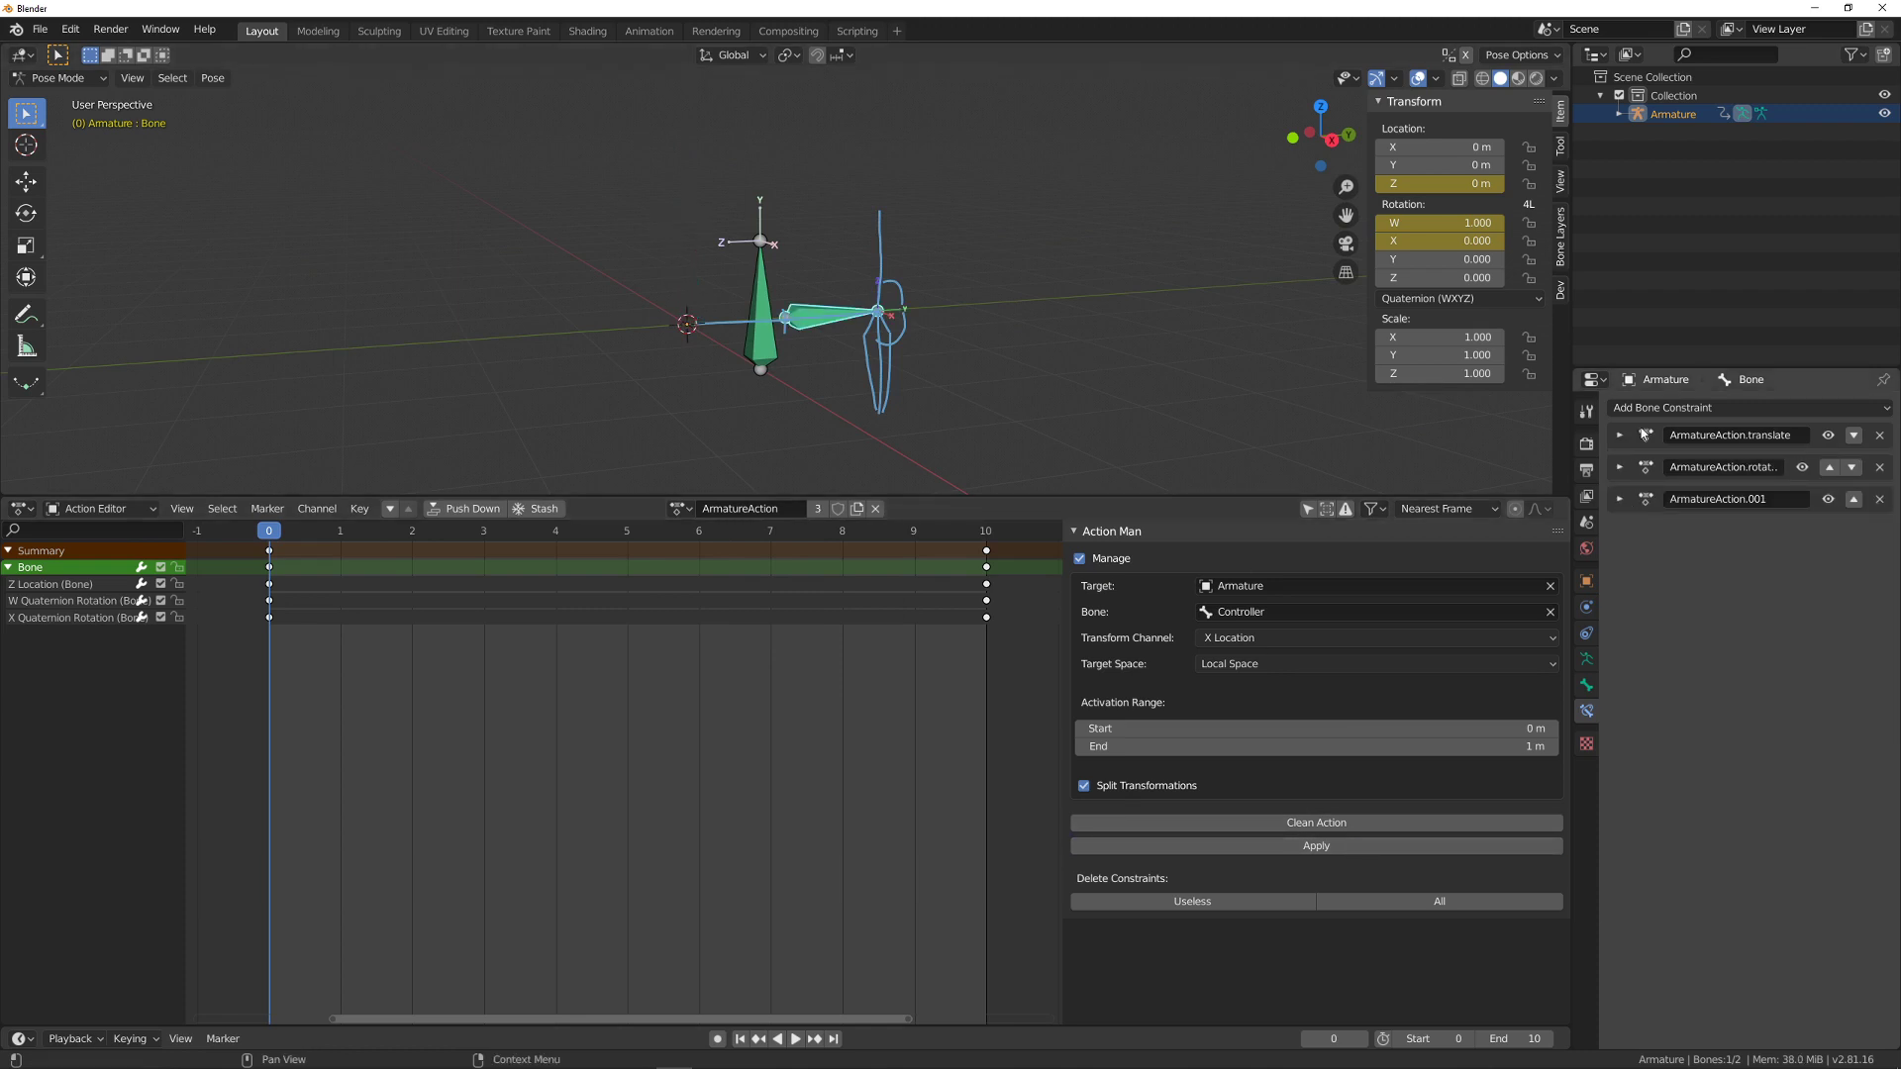
- Widen the properties editor to show the full constraint names and highlight the ArmatureAction part of the first constraint's name
drag(1571, 386, 1408, 385)
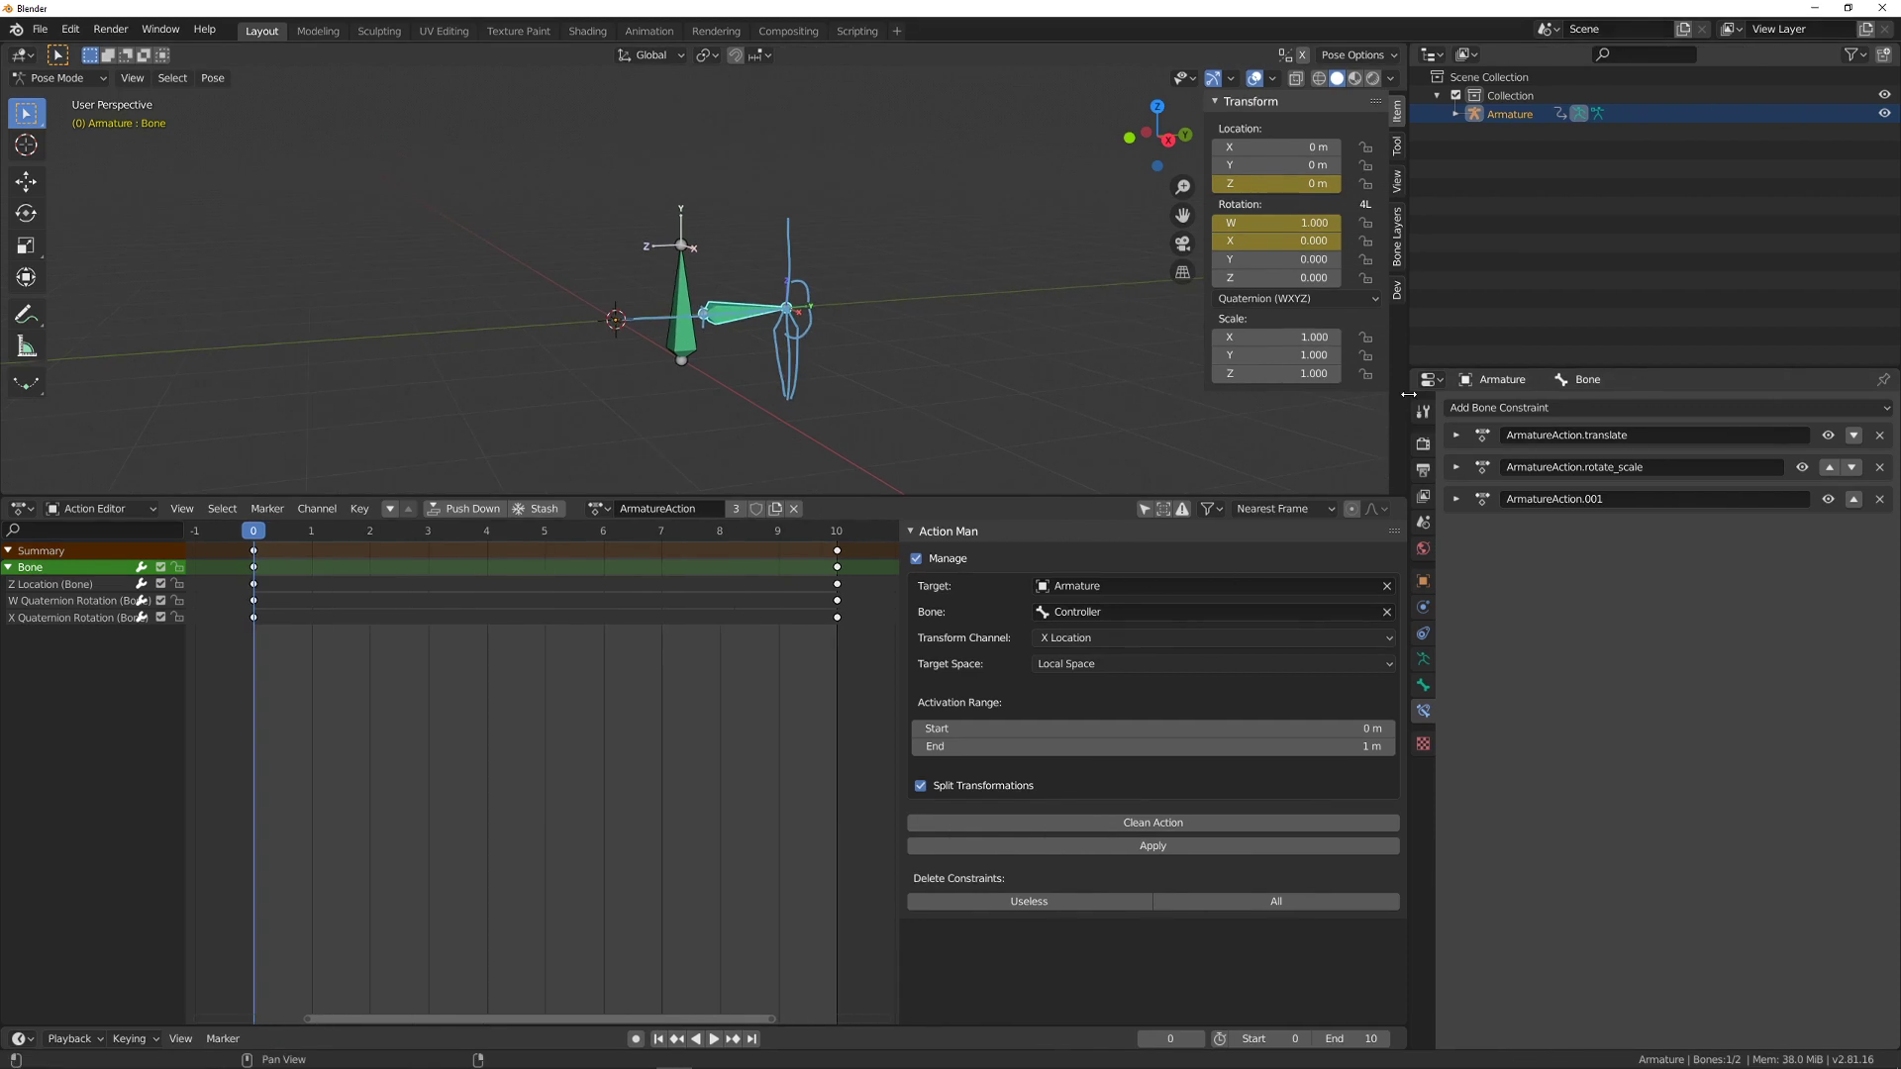
click(1579, 437)
double_click(1579, 436)
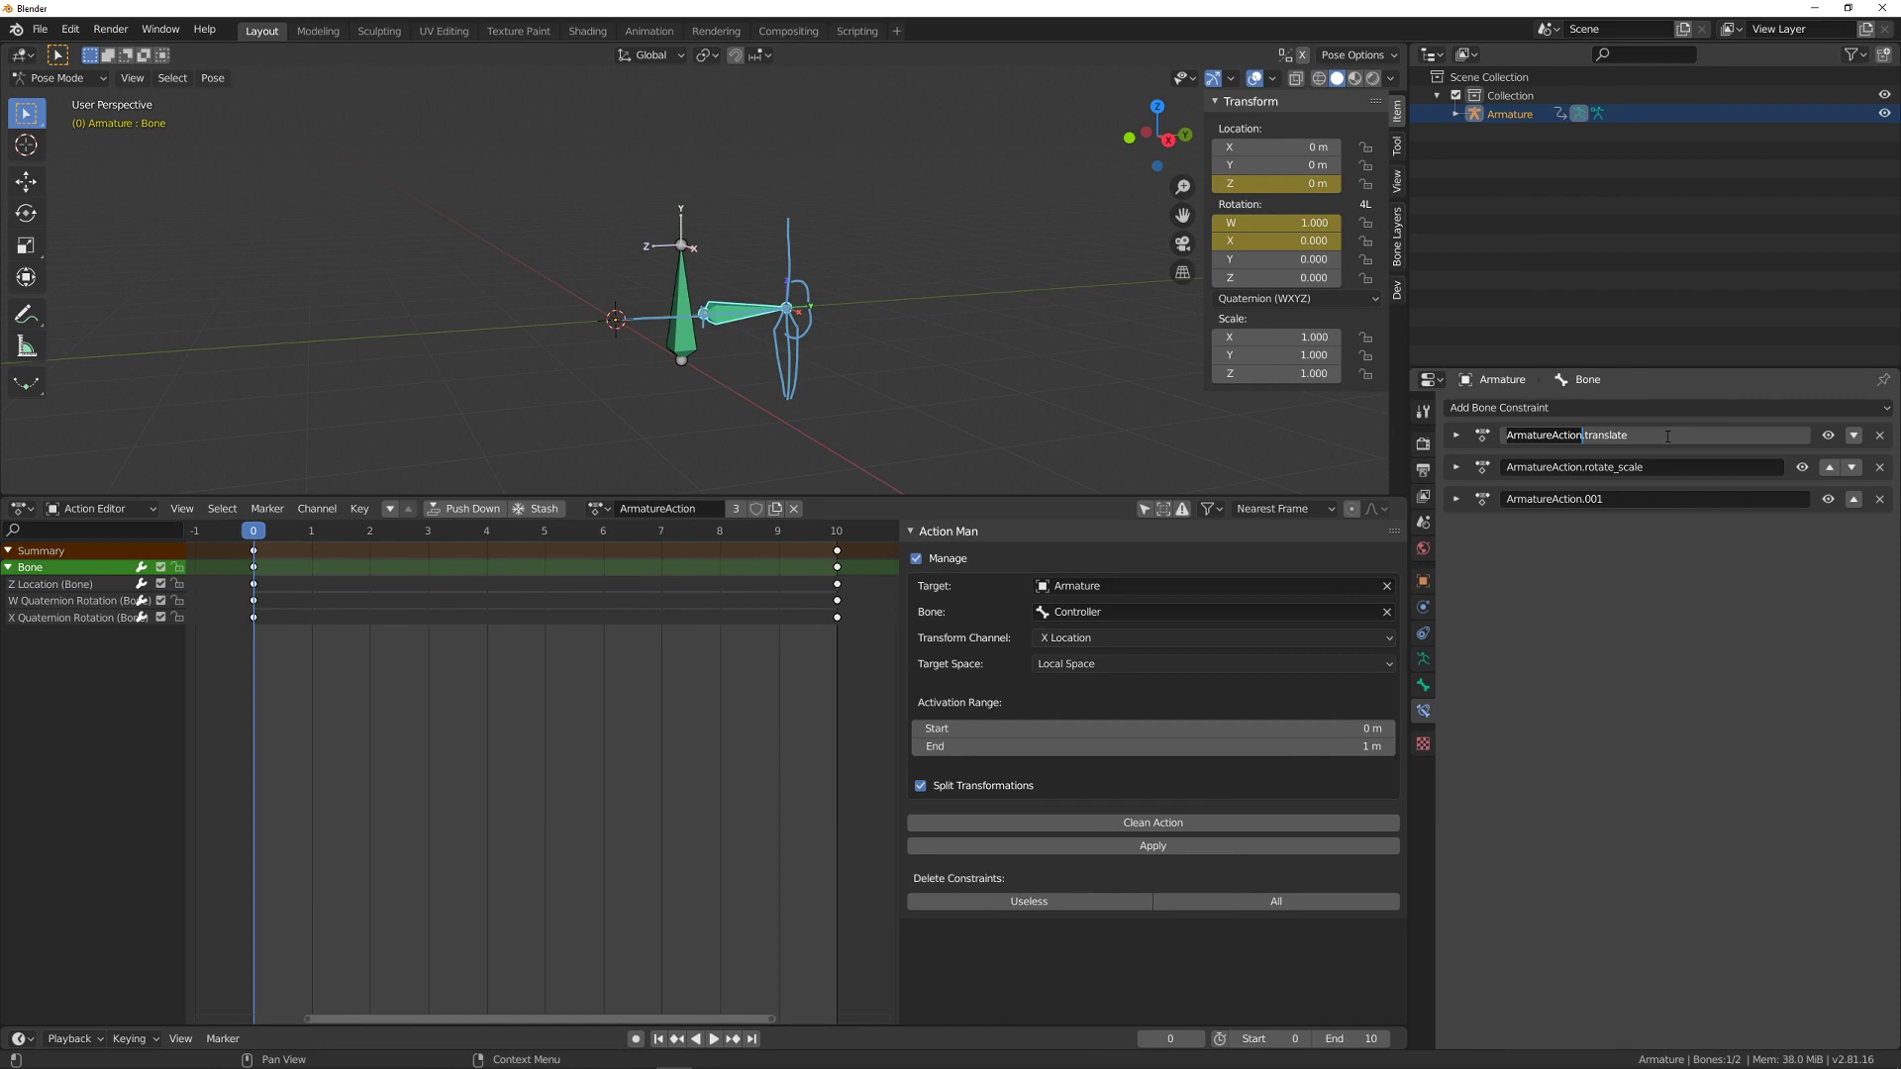
- Examine the translate and rotate_scale suffixes in the names of Bone's first two constraints
click(1706, 435)
click(1596, 473)
click(1690, 469)
click(1623, 453)
middle_drag(954, 330, 792, 318)
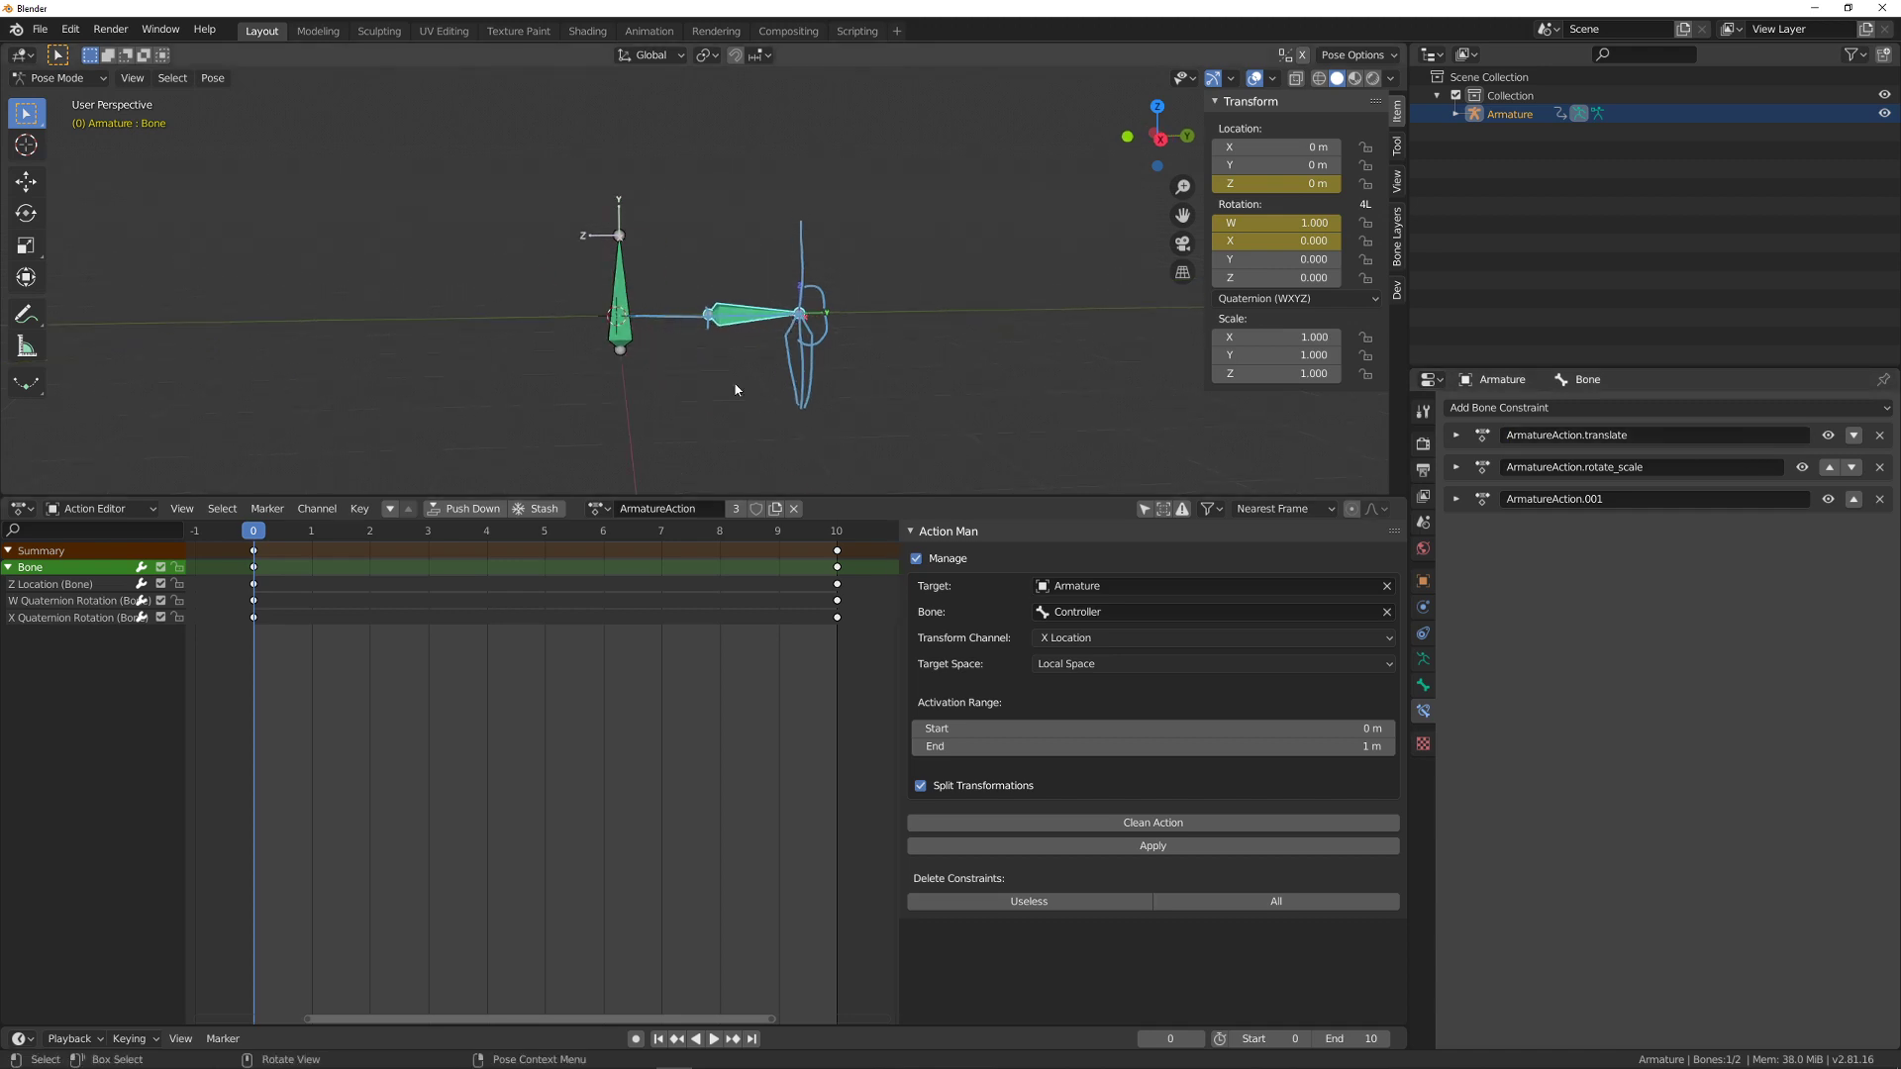
- Set the ArmatureAction.001 constraint's influence to 1, and enable and apply Split Transformations for the ArmatureAction.001 action in Action Man
click(1468, 503)
mouse_move(1841, 715)
mouse_down()
mouse_move(1500, 715)
mouse_move(1872, 720)
mouse_up()
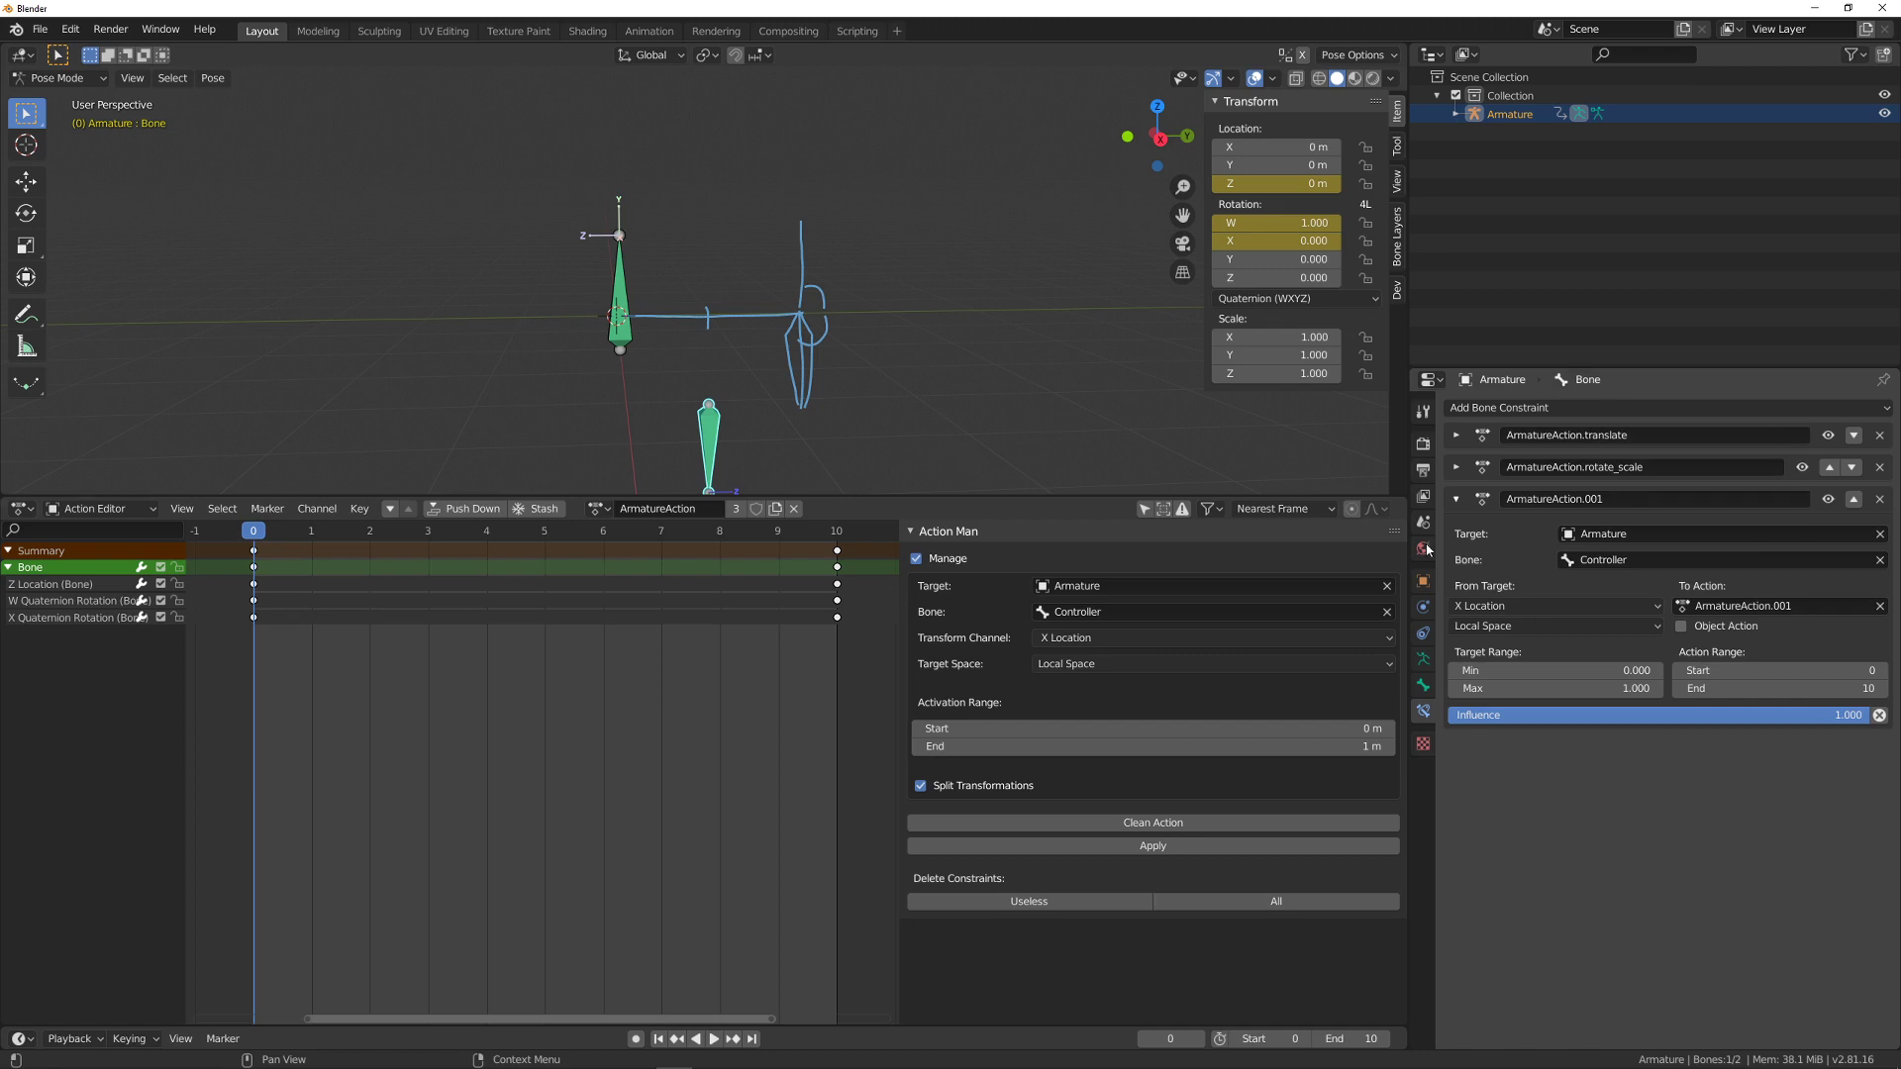
click(598, 508)
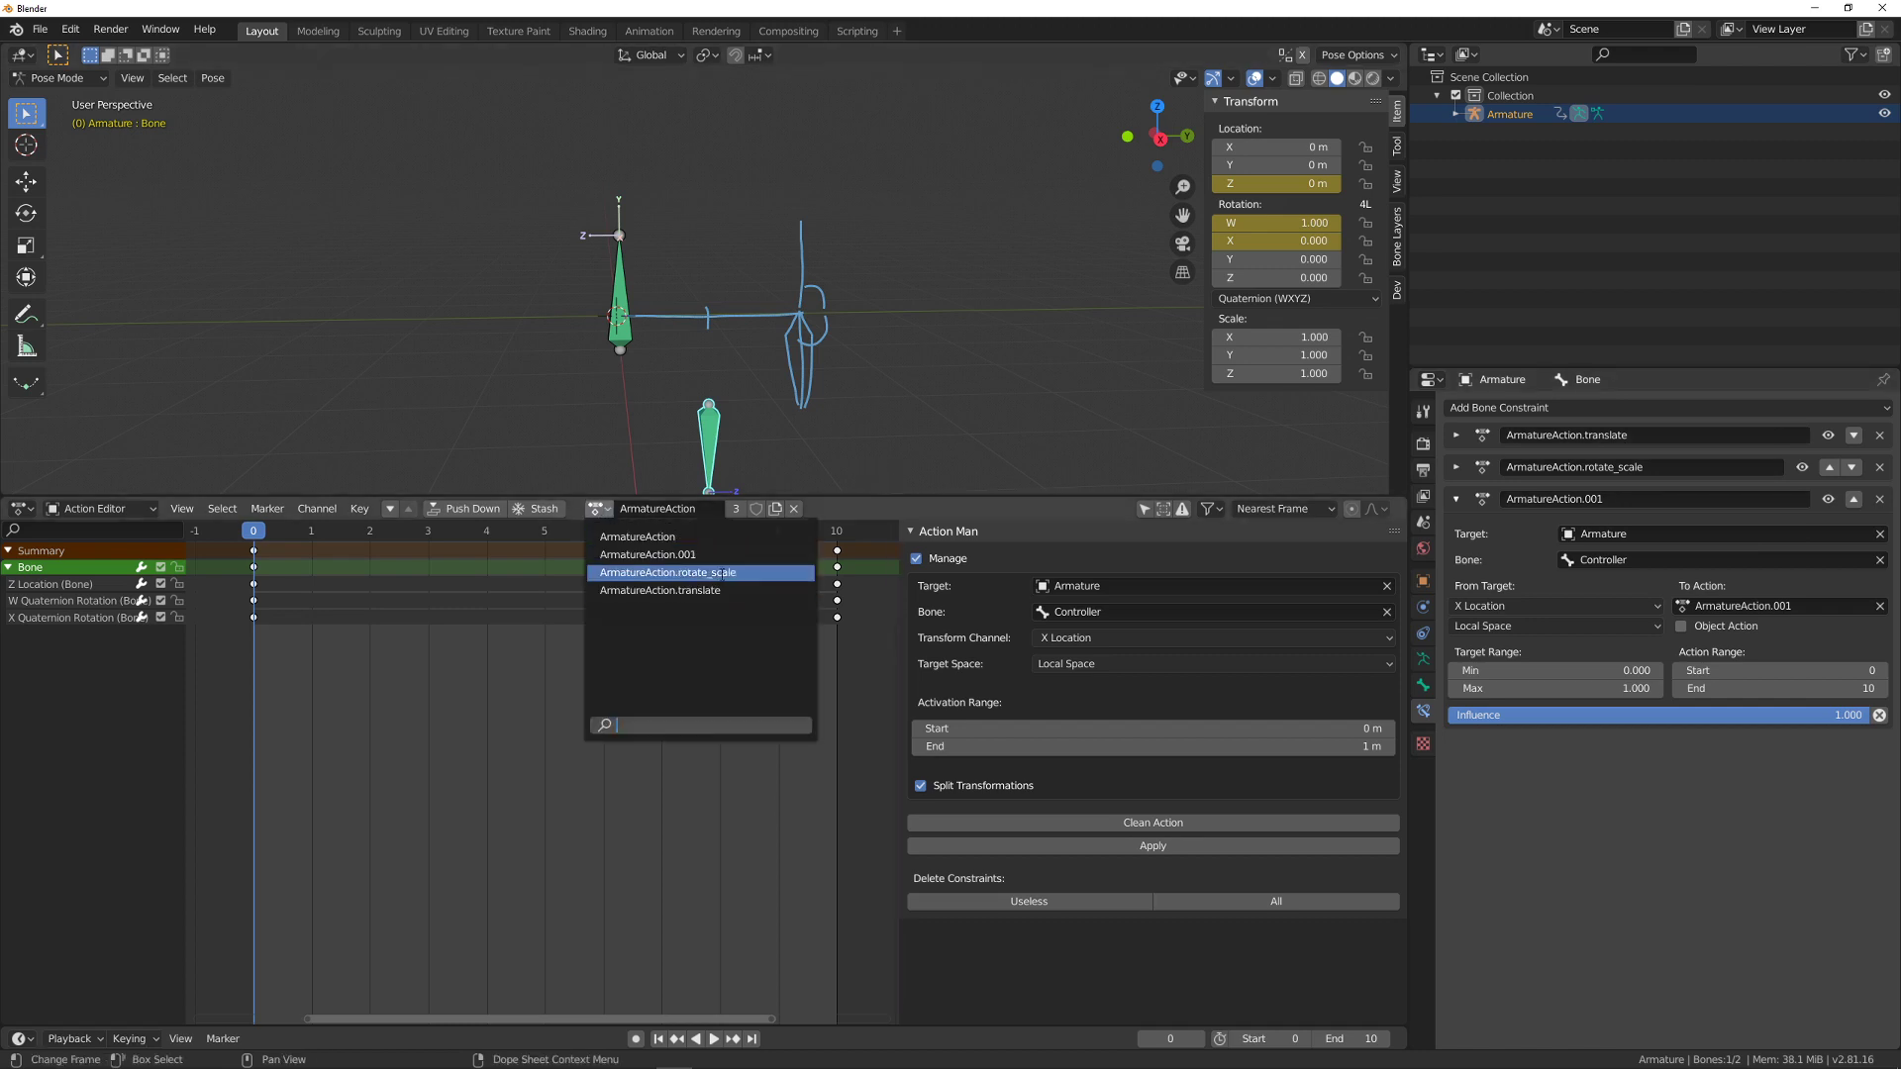
click(684, 556)
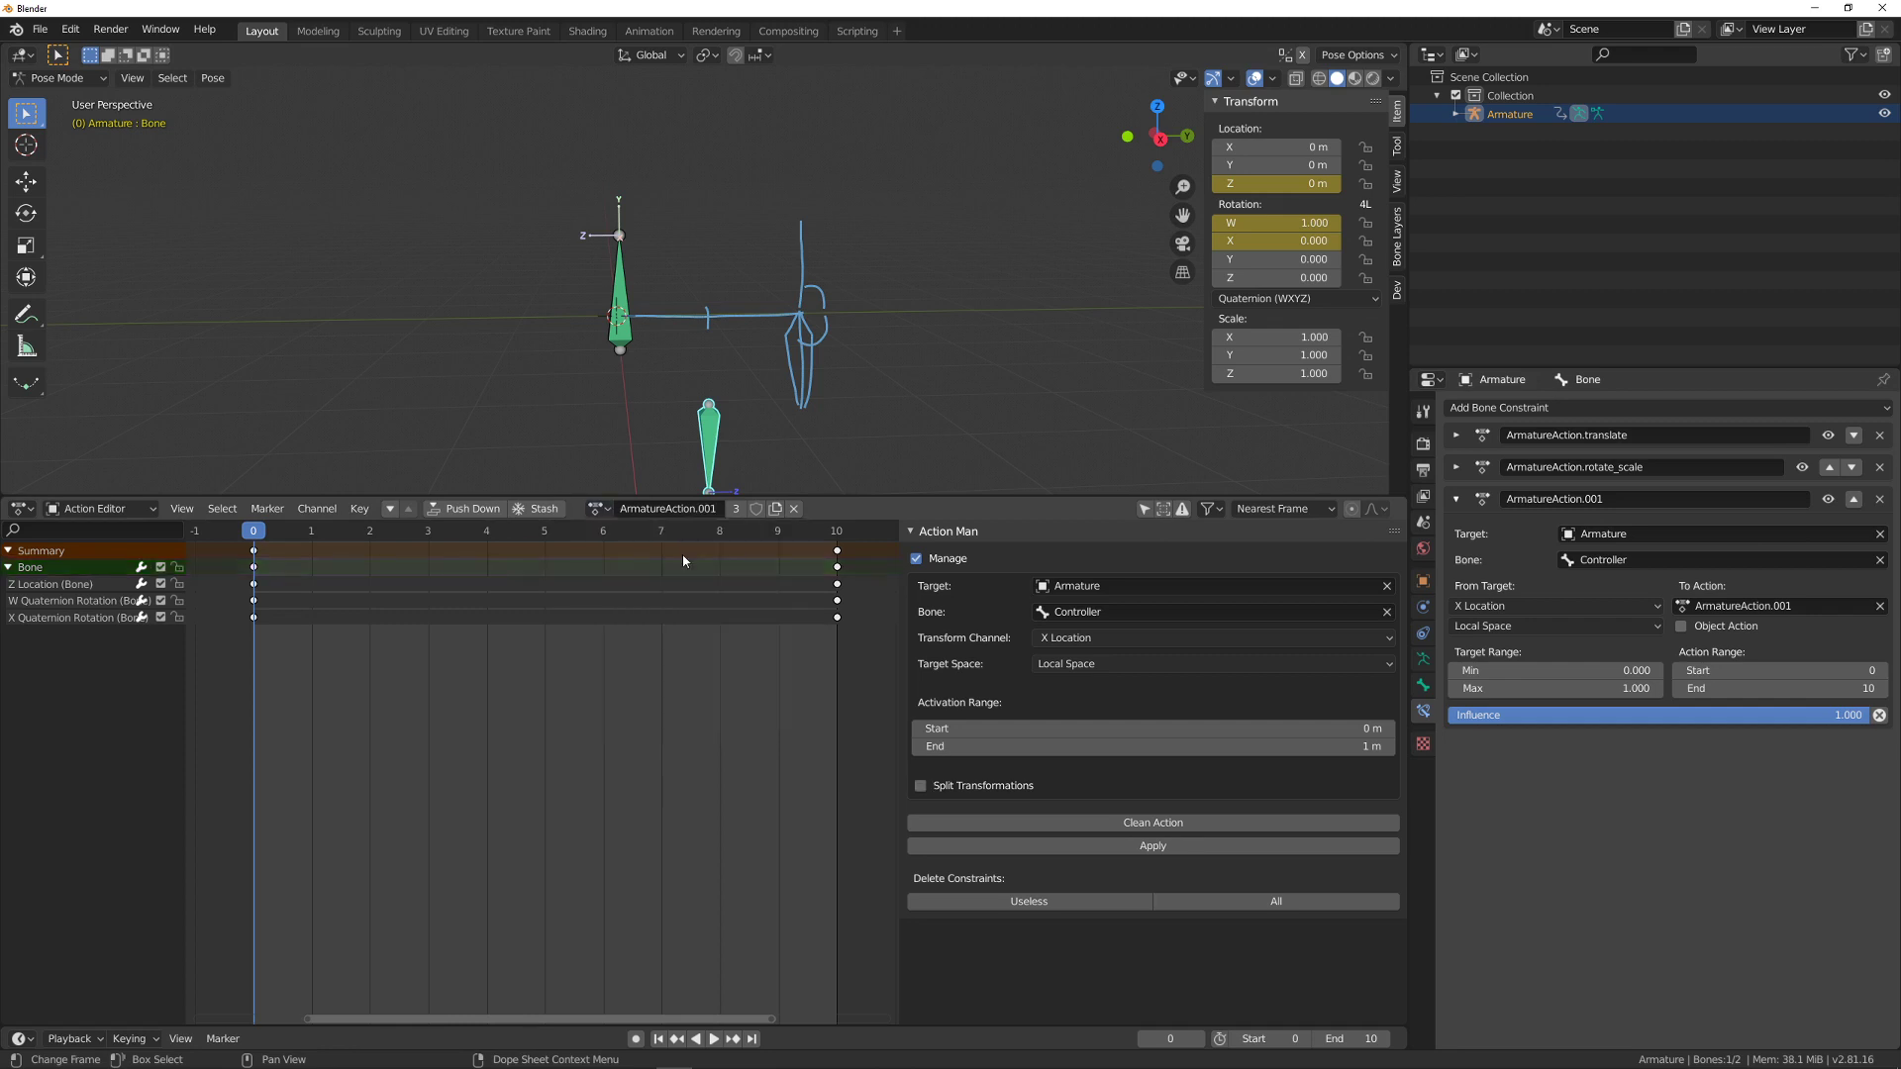
click(960, 787)
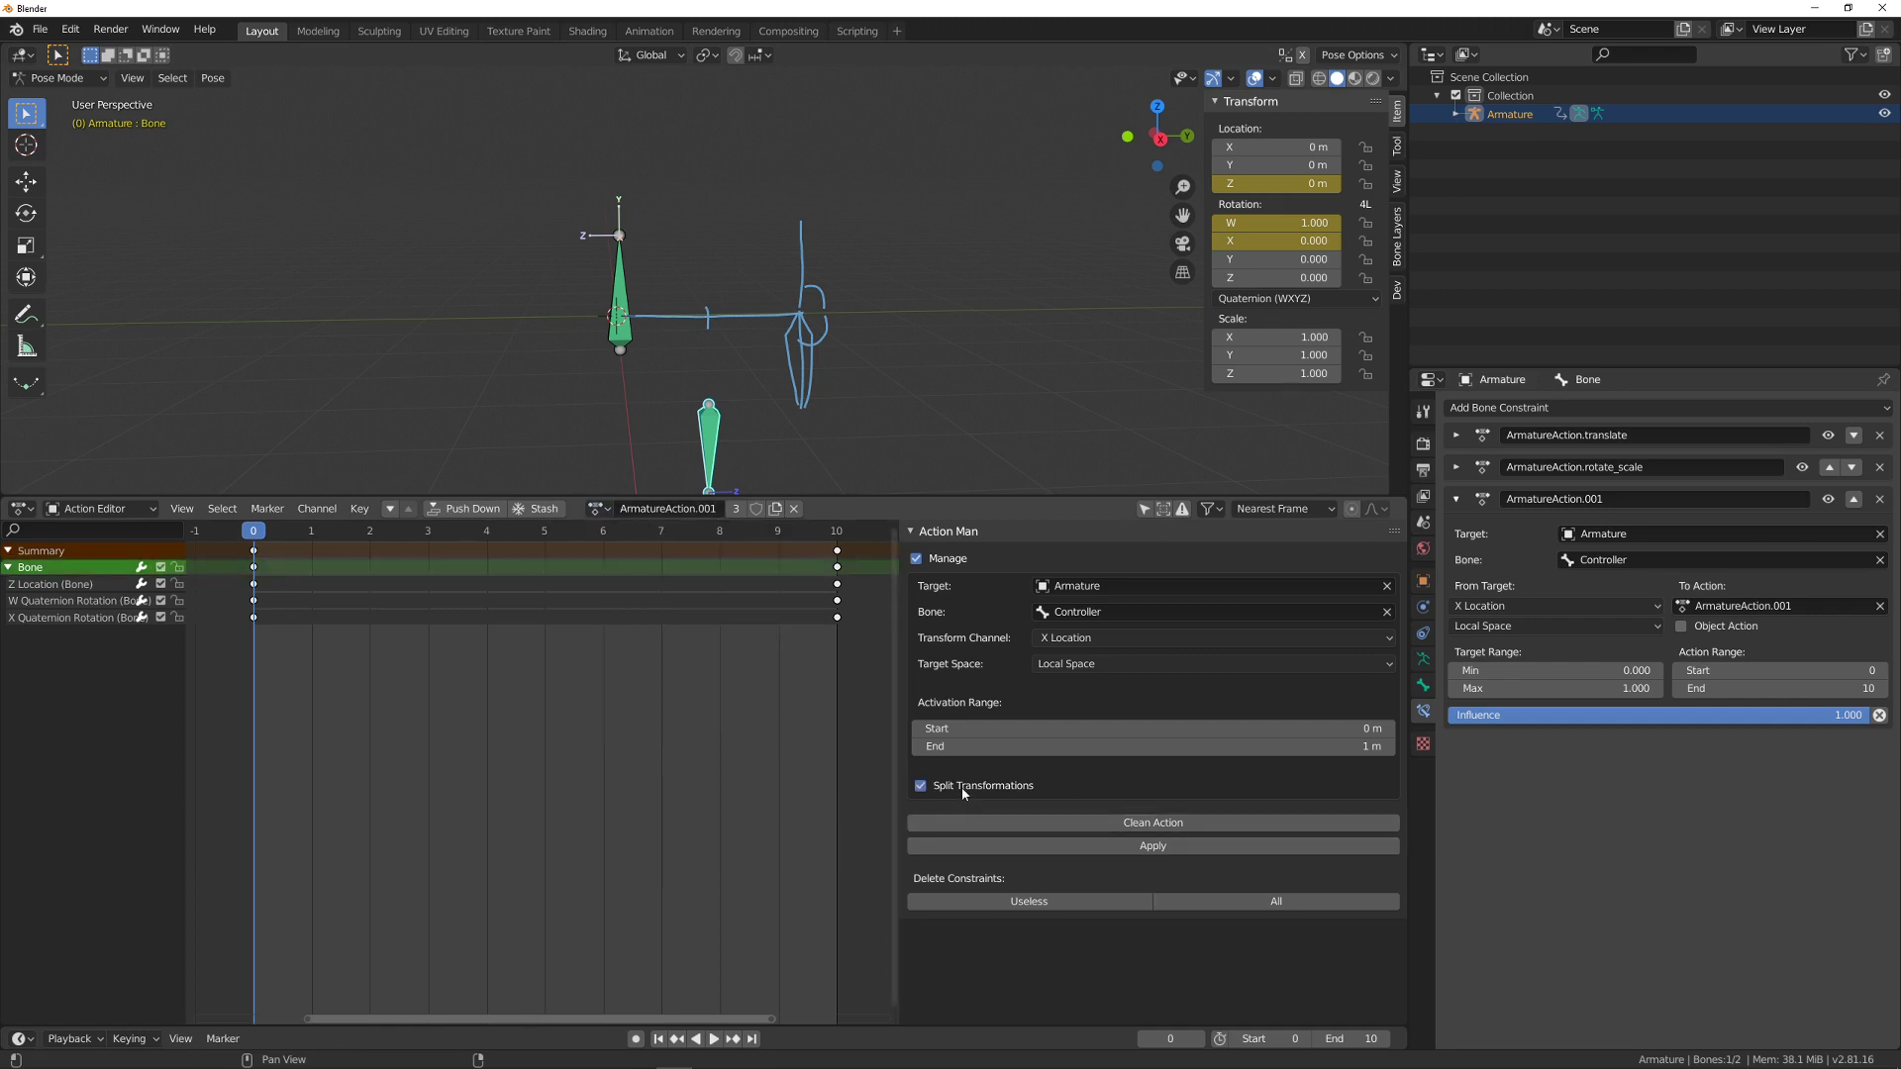
click(1166, 847)
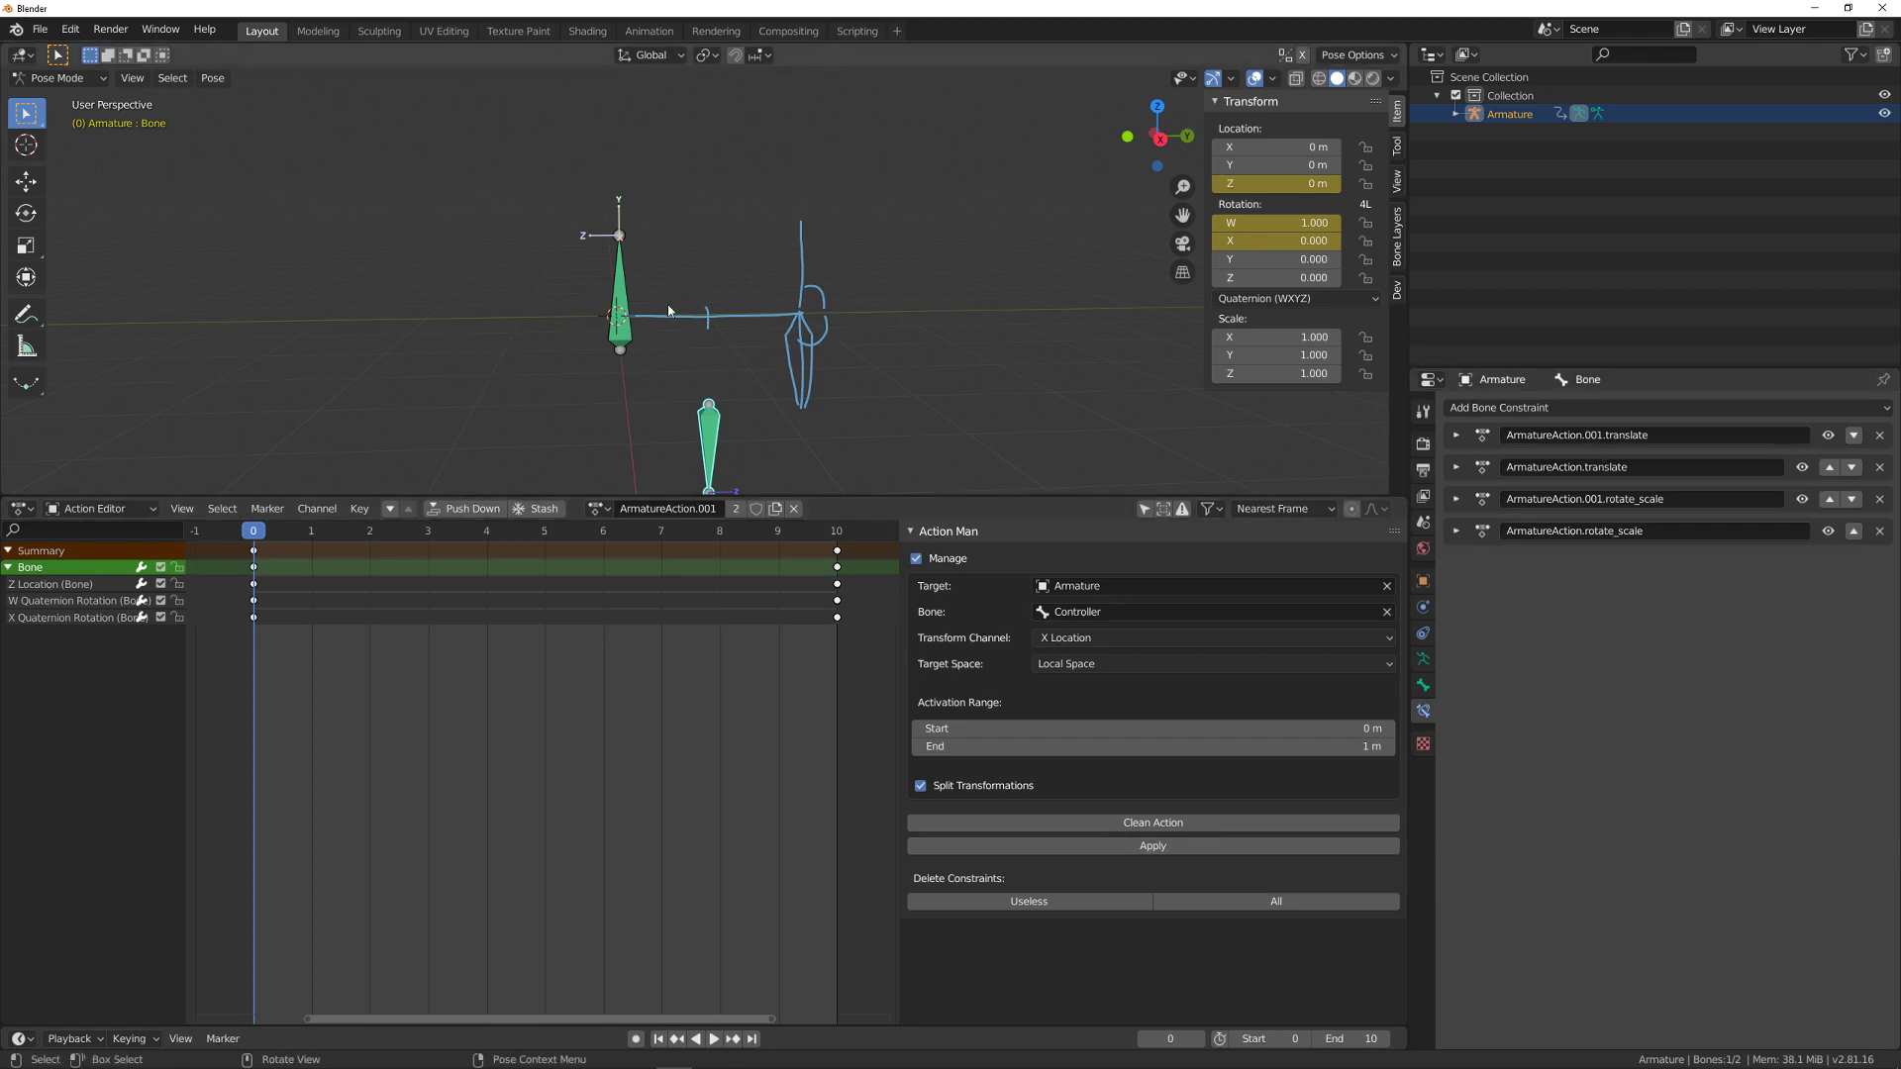
- Select the Controller bone and clear its location
click(627, 297)
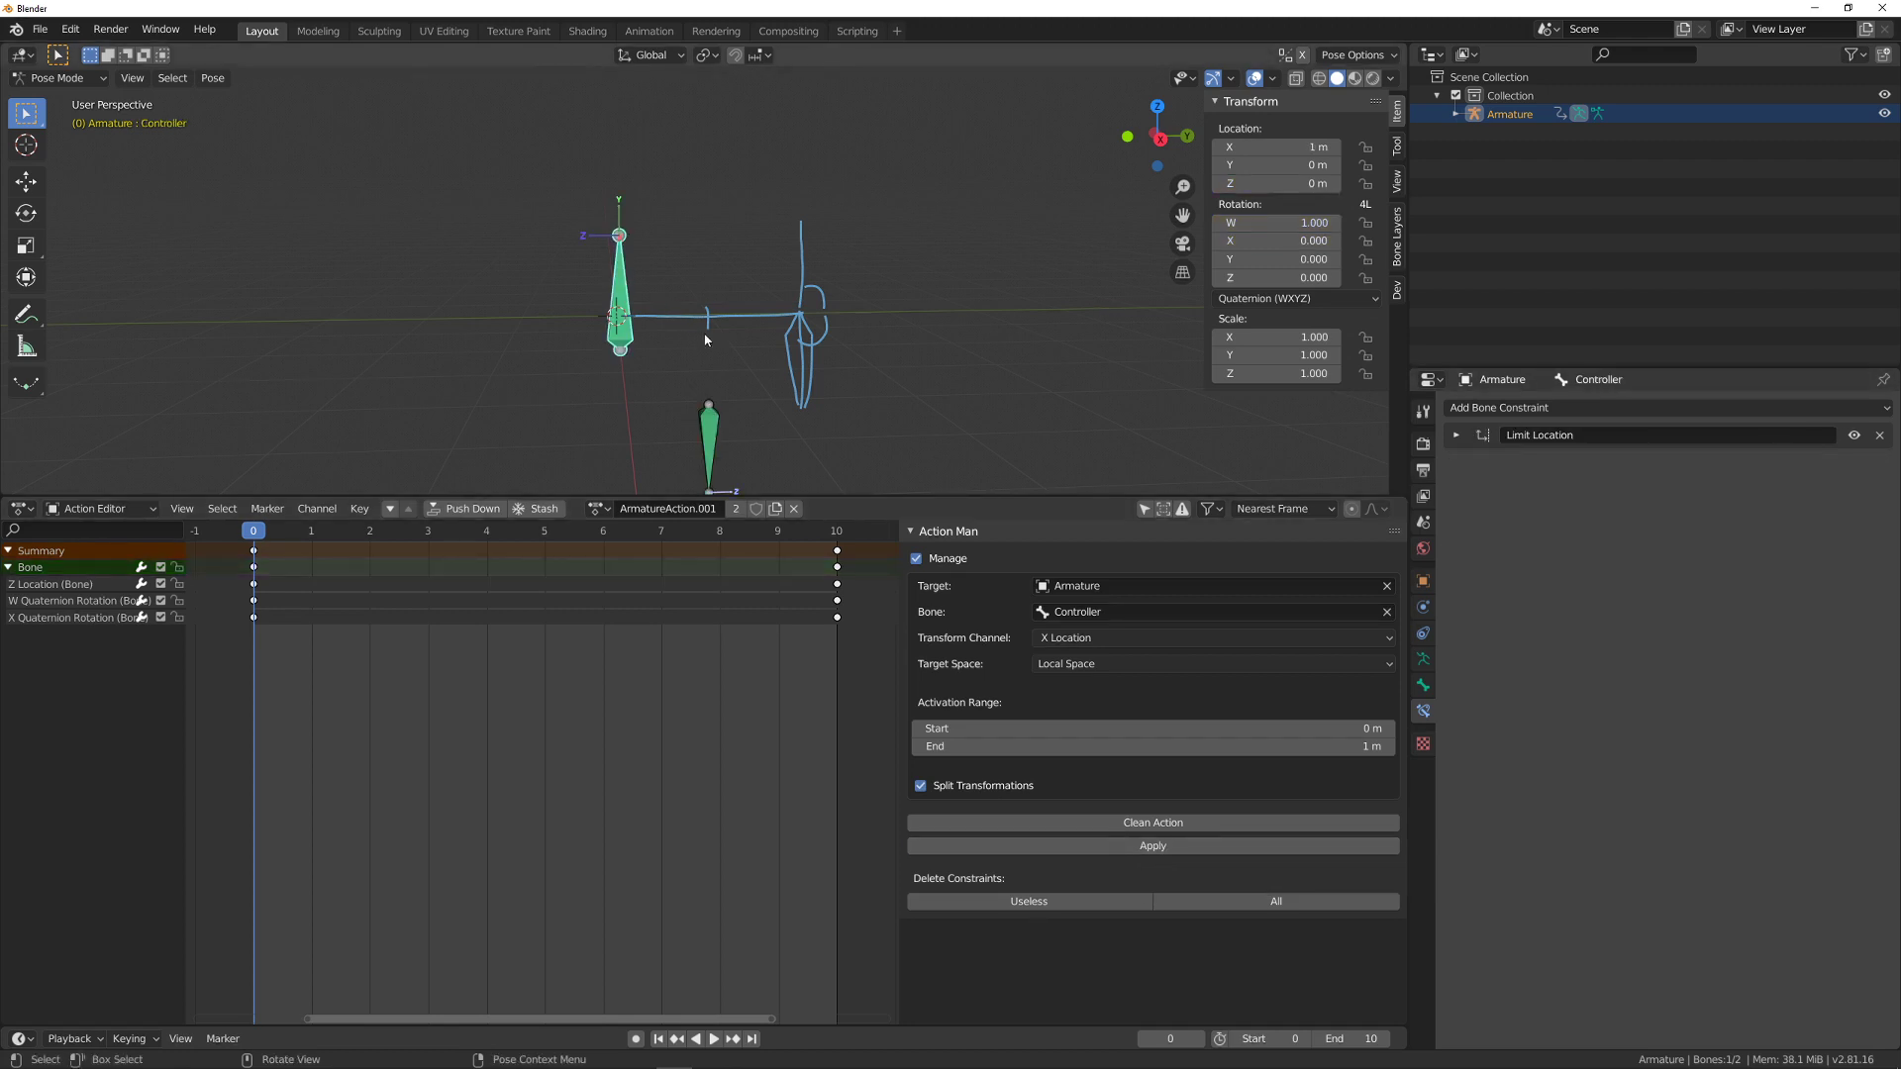
key(alt+g)
mouse_move(745, 261)
middle_down()
mouse_move(706, 277)
mouse_move(824, 273)
mouse_move(614, 294)
middle_up()
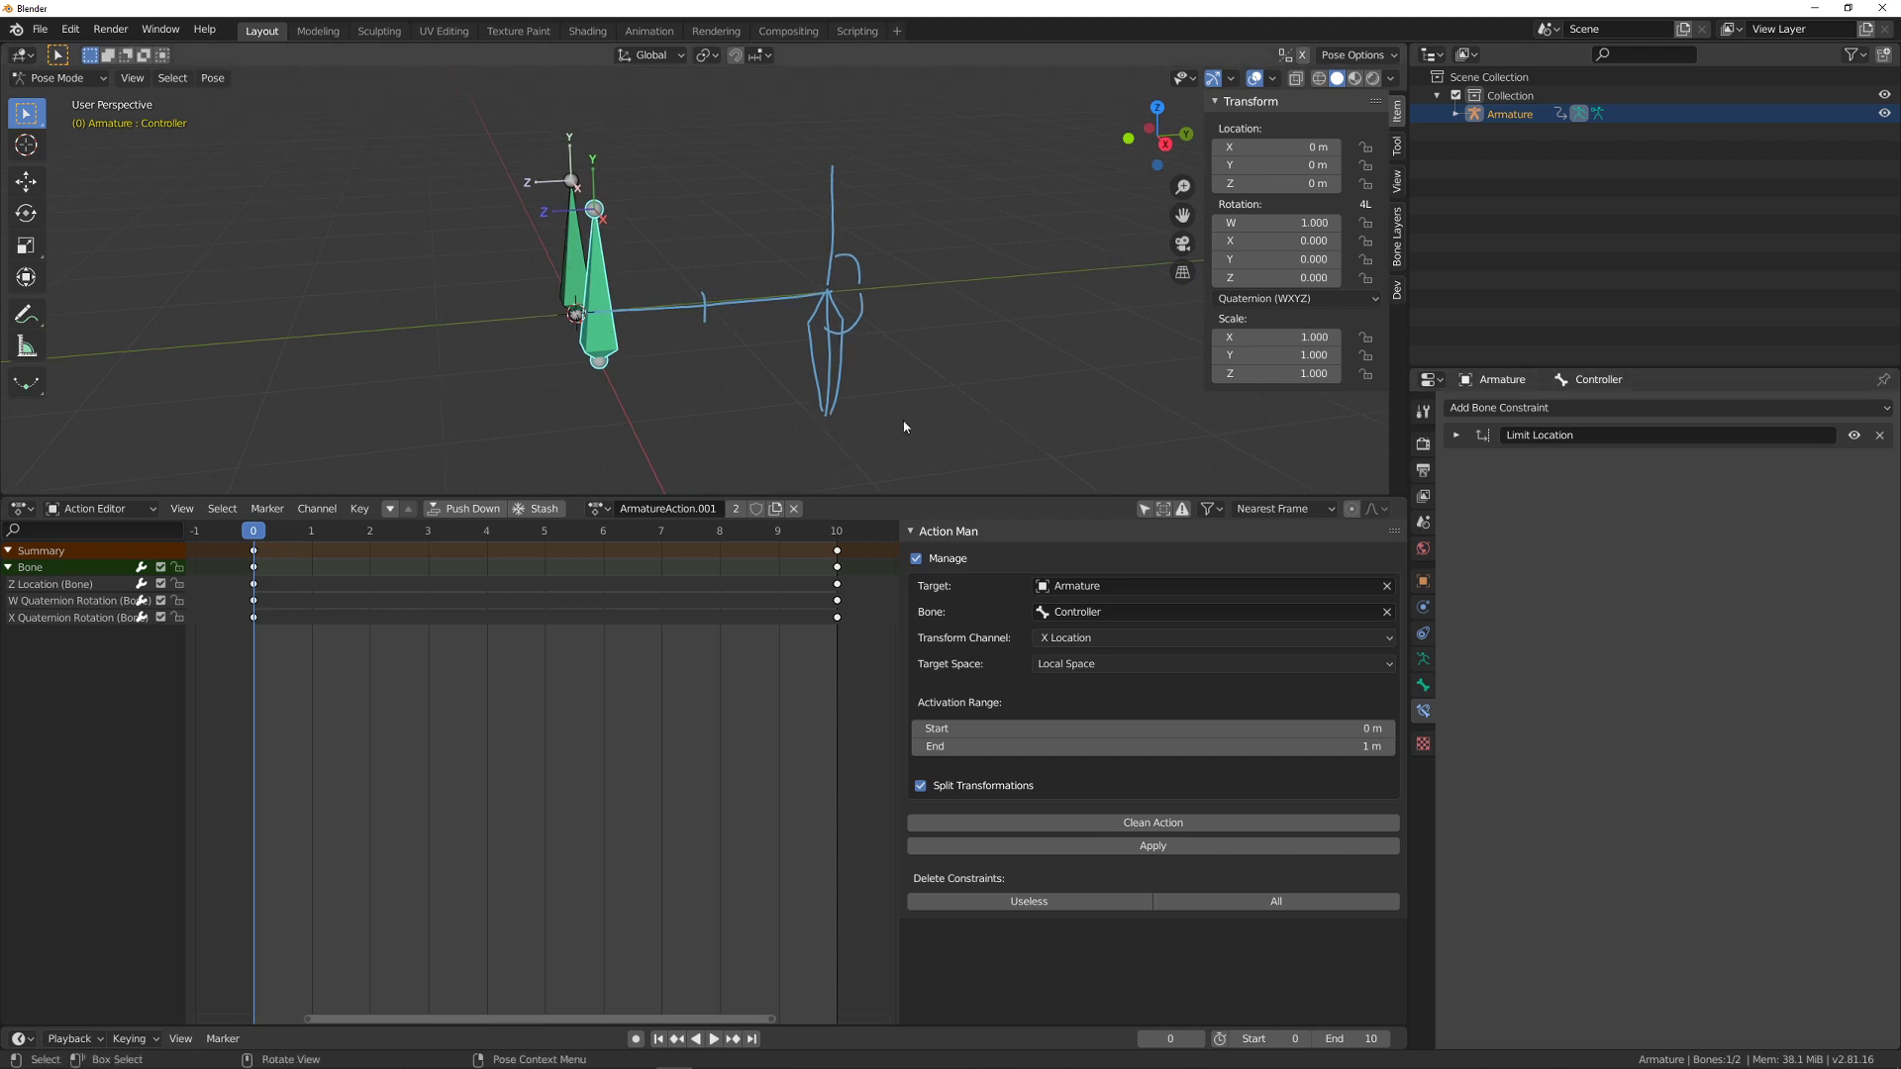
- Select Bone and examine the names of its ArmatureAction.001.translate and ArmatureAction.translate constraints
click(584, 238)
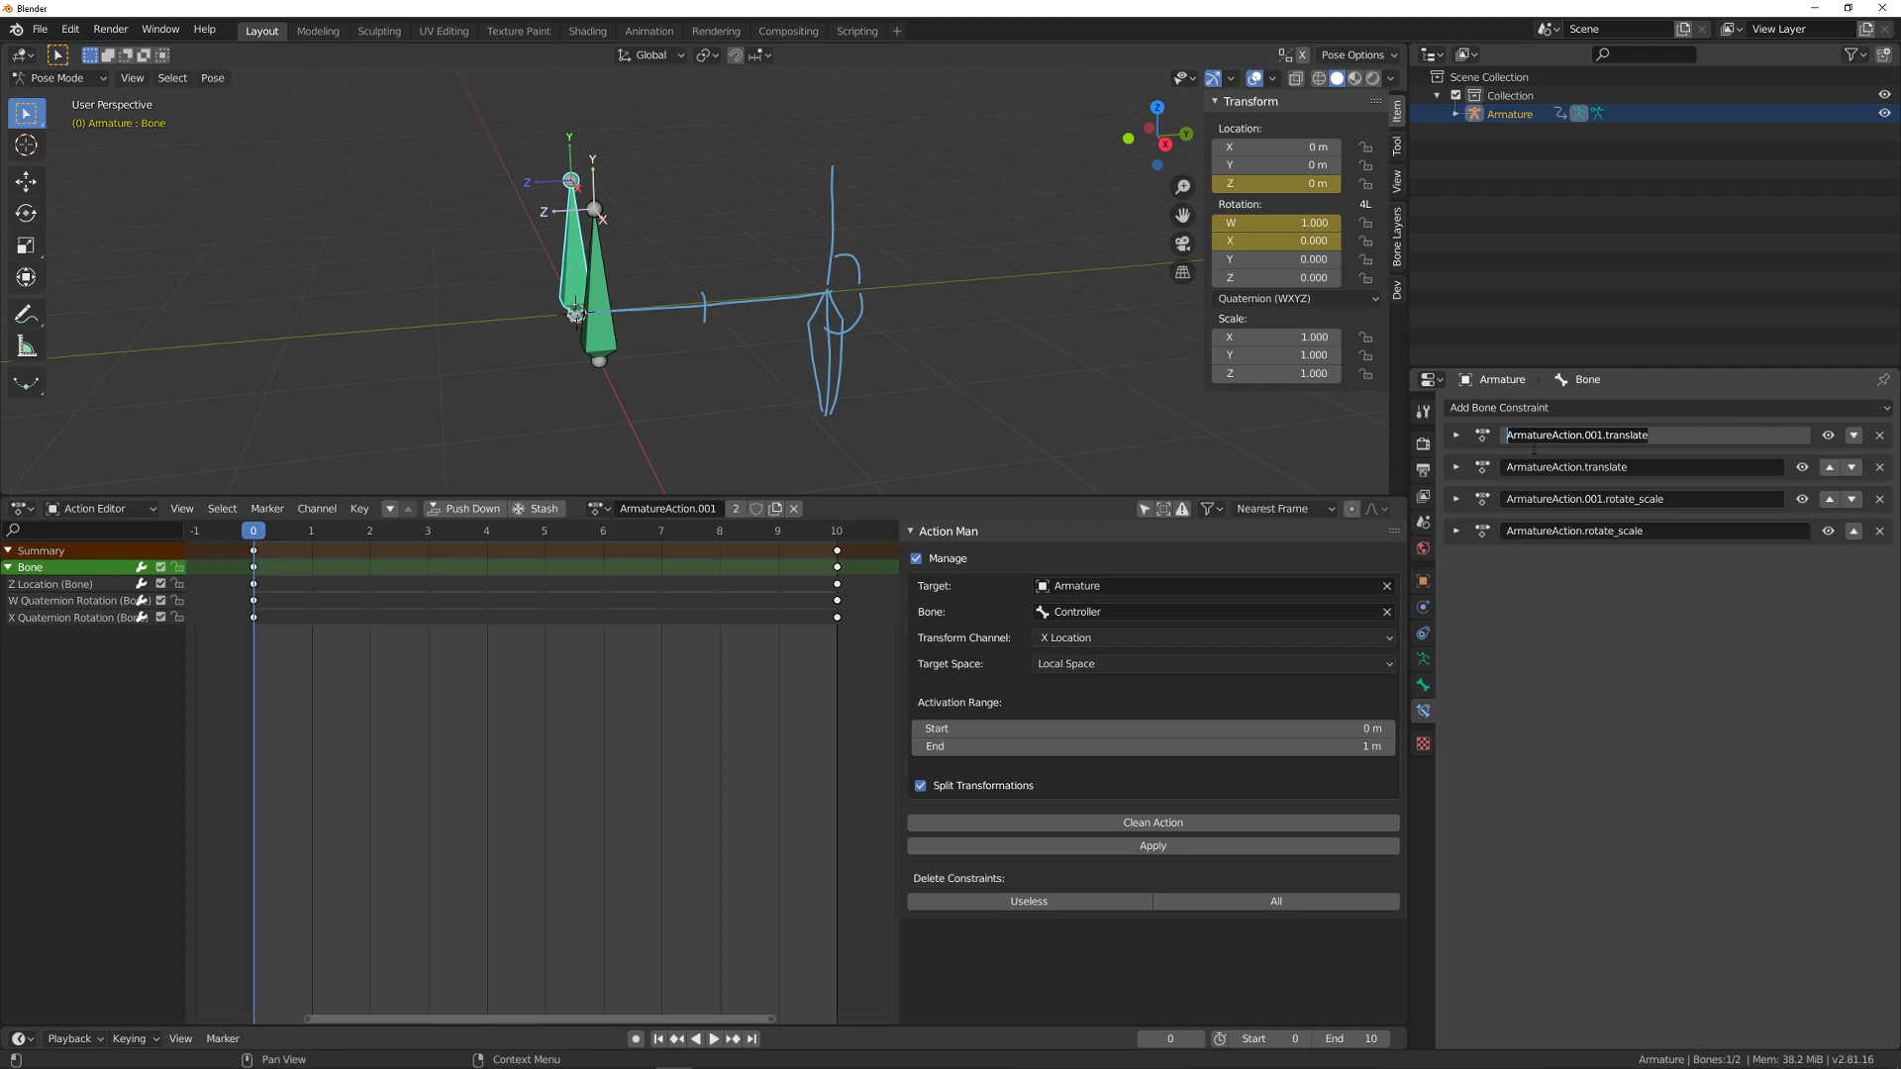
click(1701, 471)
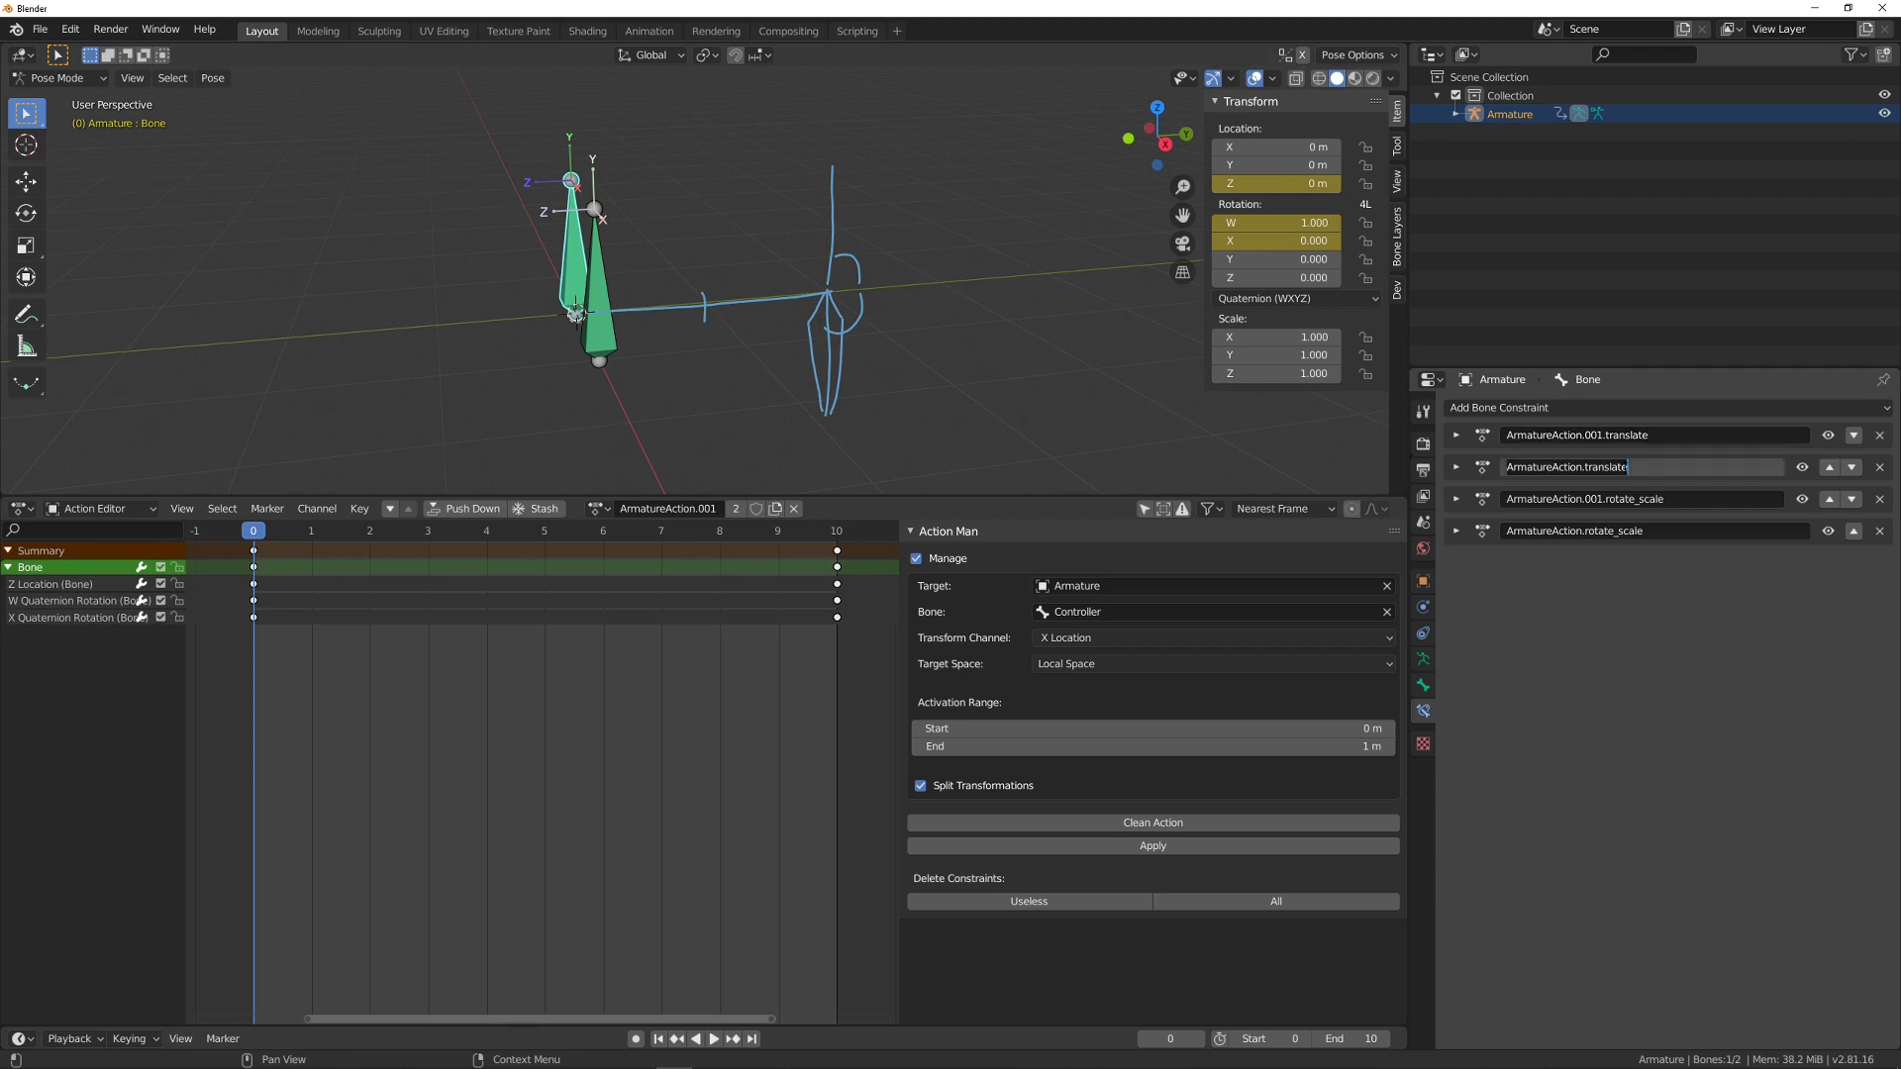
key(Return)
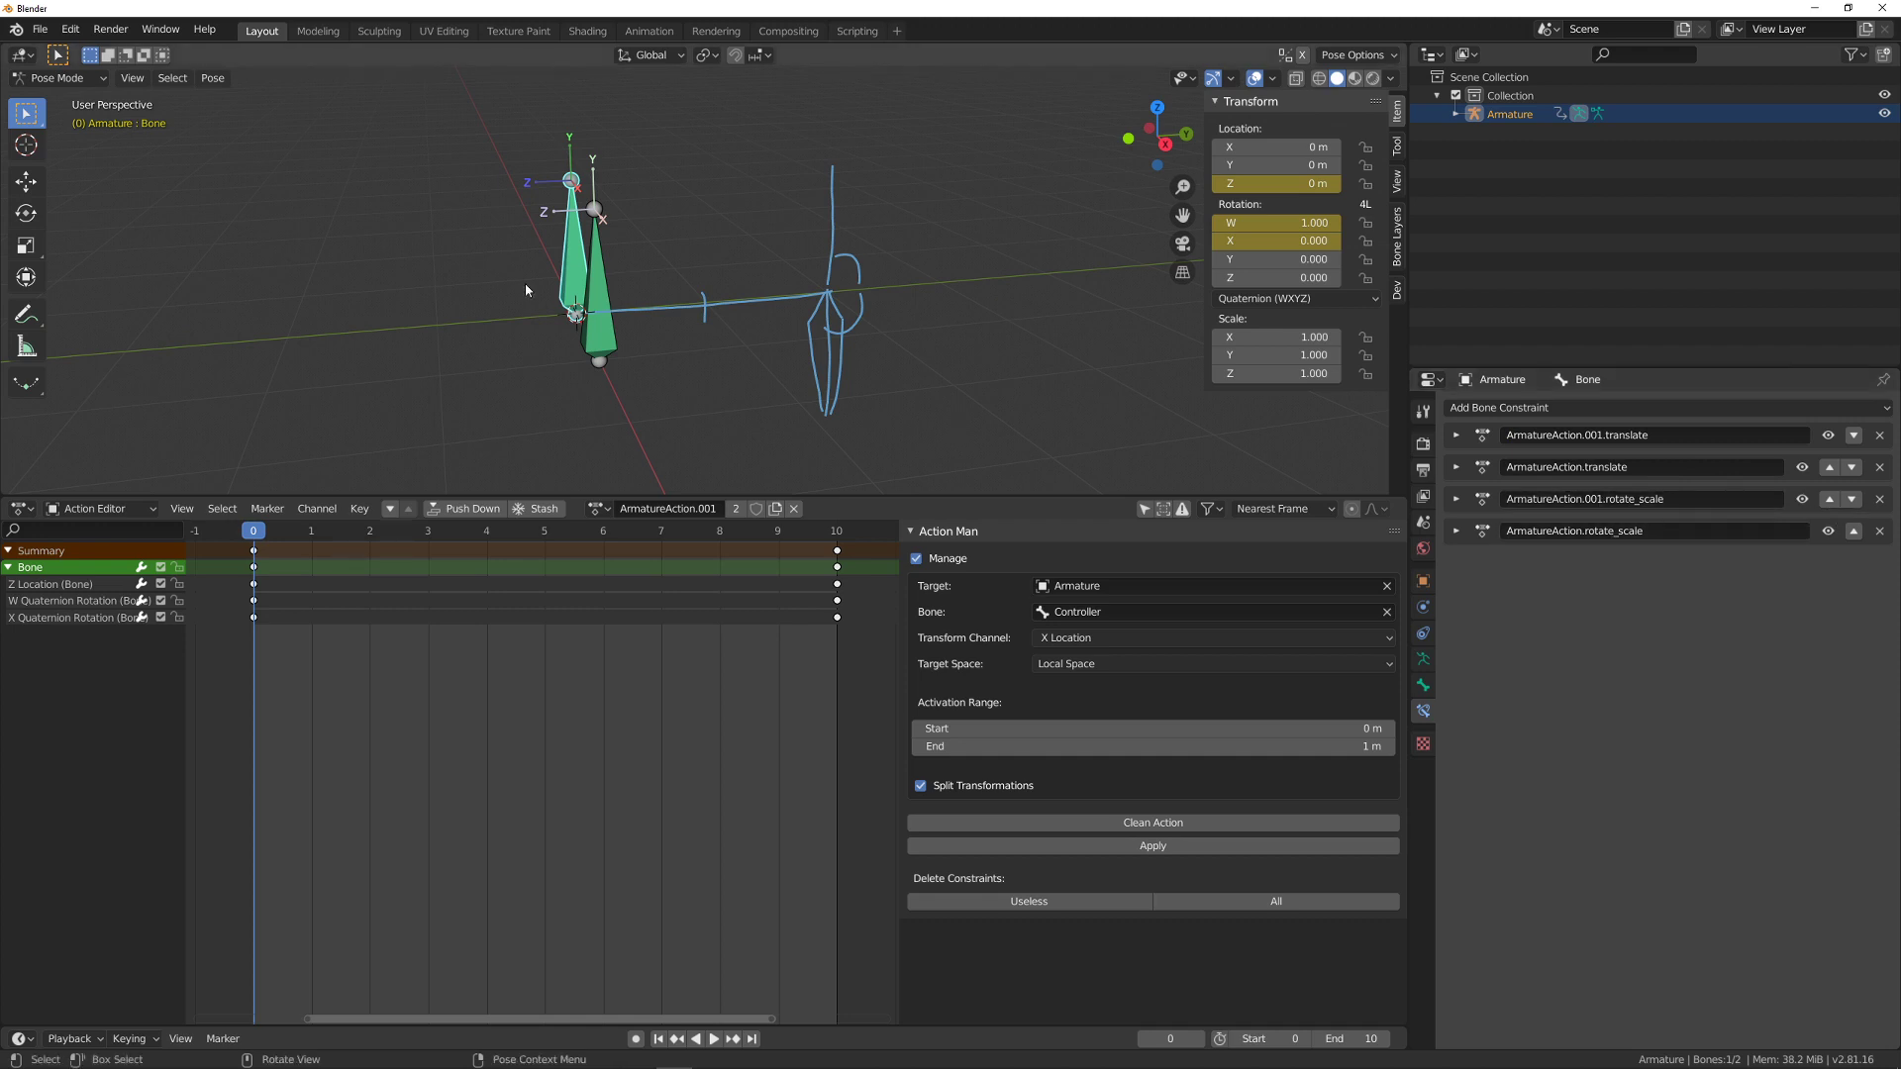
- Move Controller along global X to 1 m to test the split constraints on Bone, and clear its location
click(602, 289)
middle_drag(616, 275, 685, 228)
key(g)
key(x)
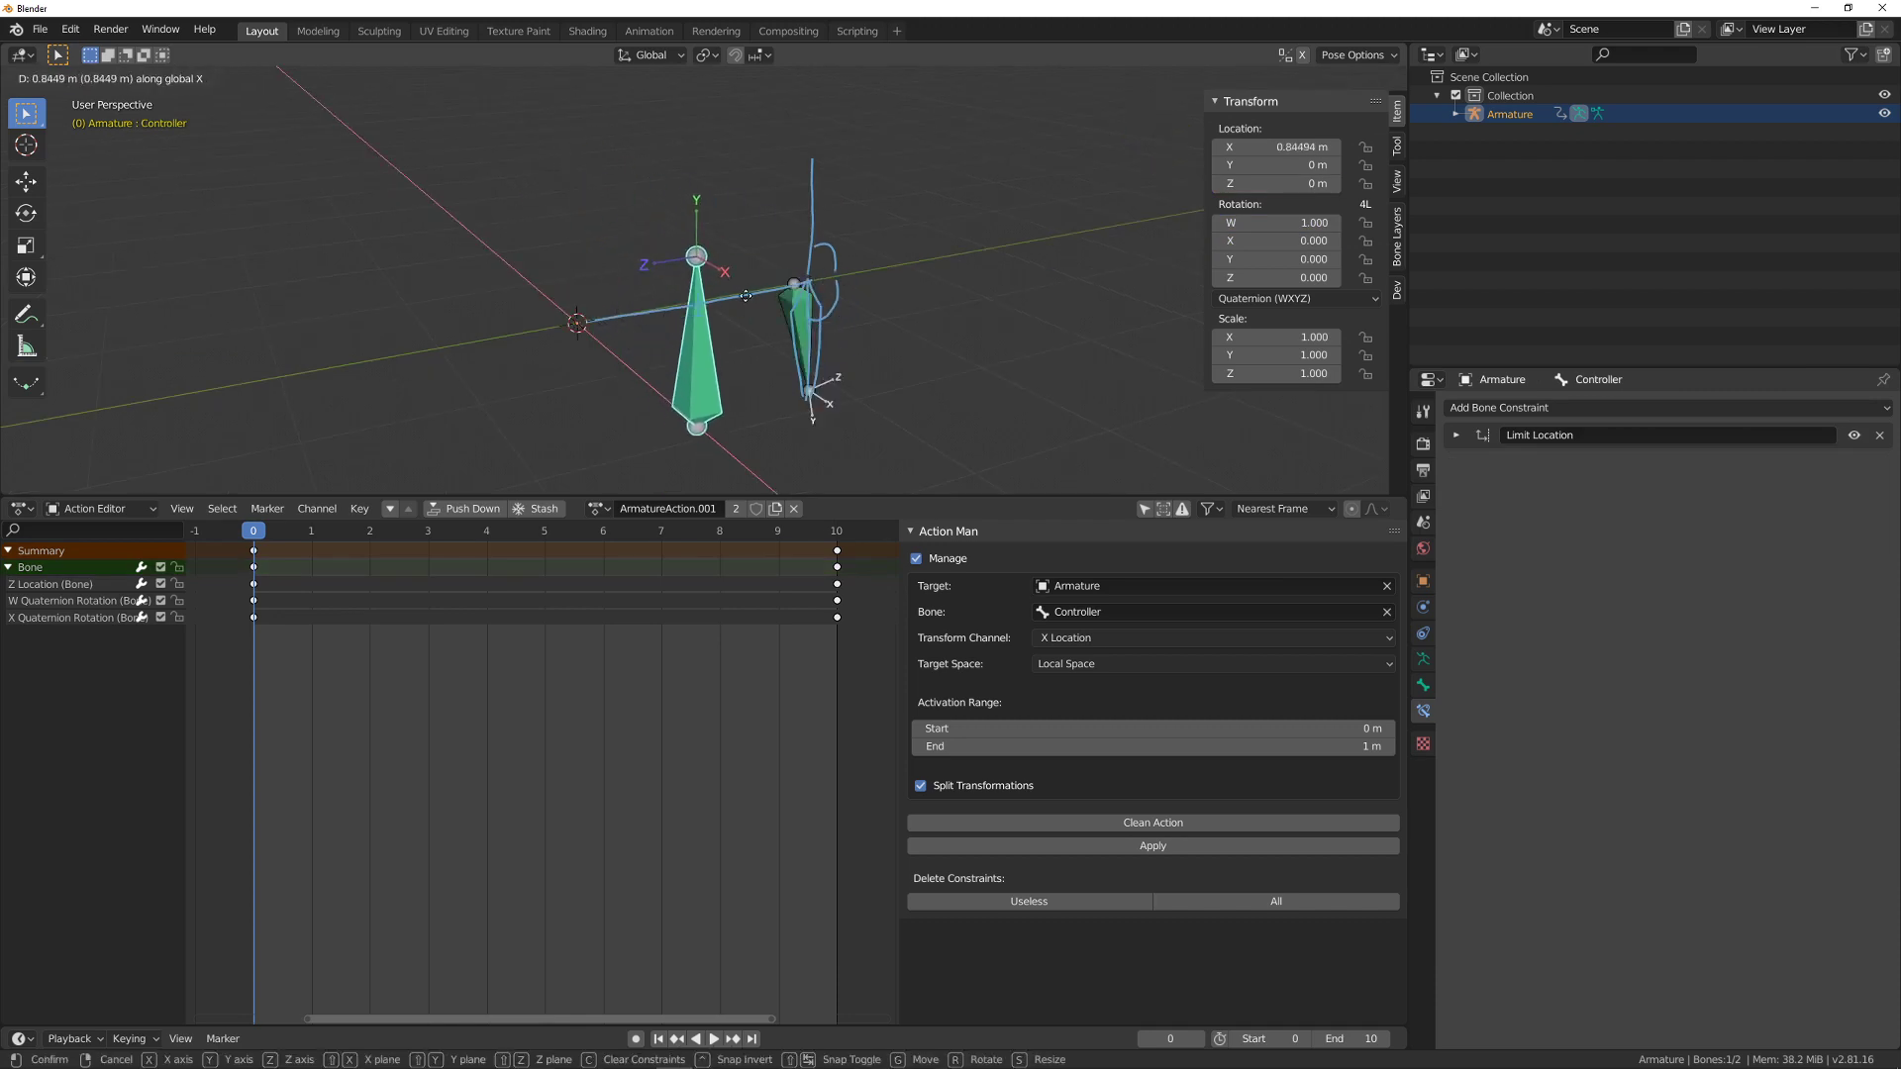
click(1045, 343)
middle_drag(1052, 341, 994, 306)
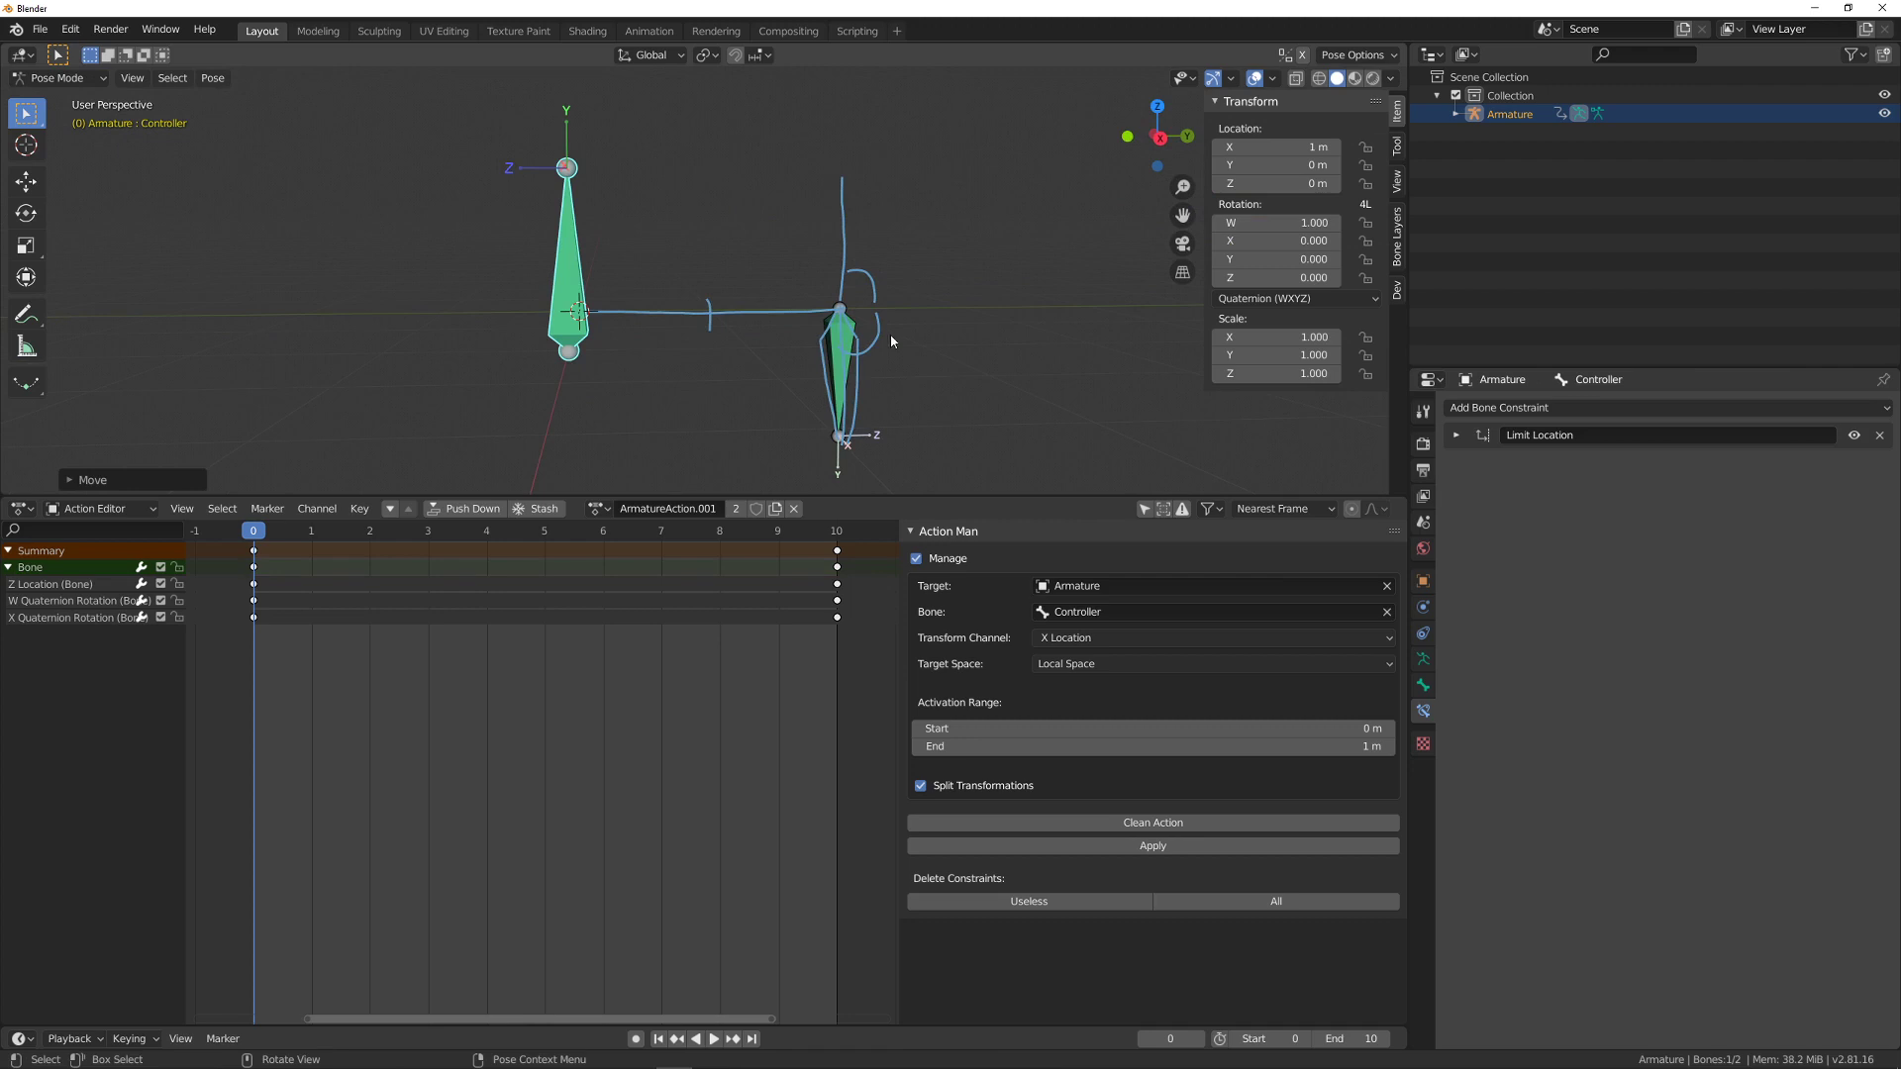
middle_drag(889, 349, 838, 351)
key(alt+g)
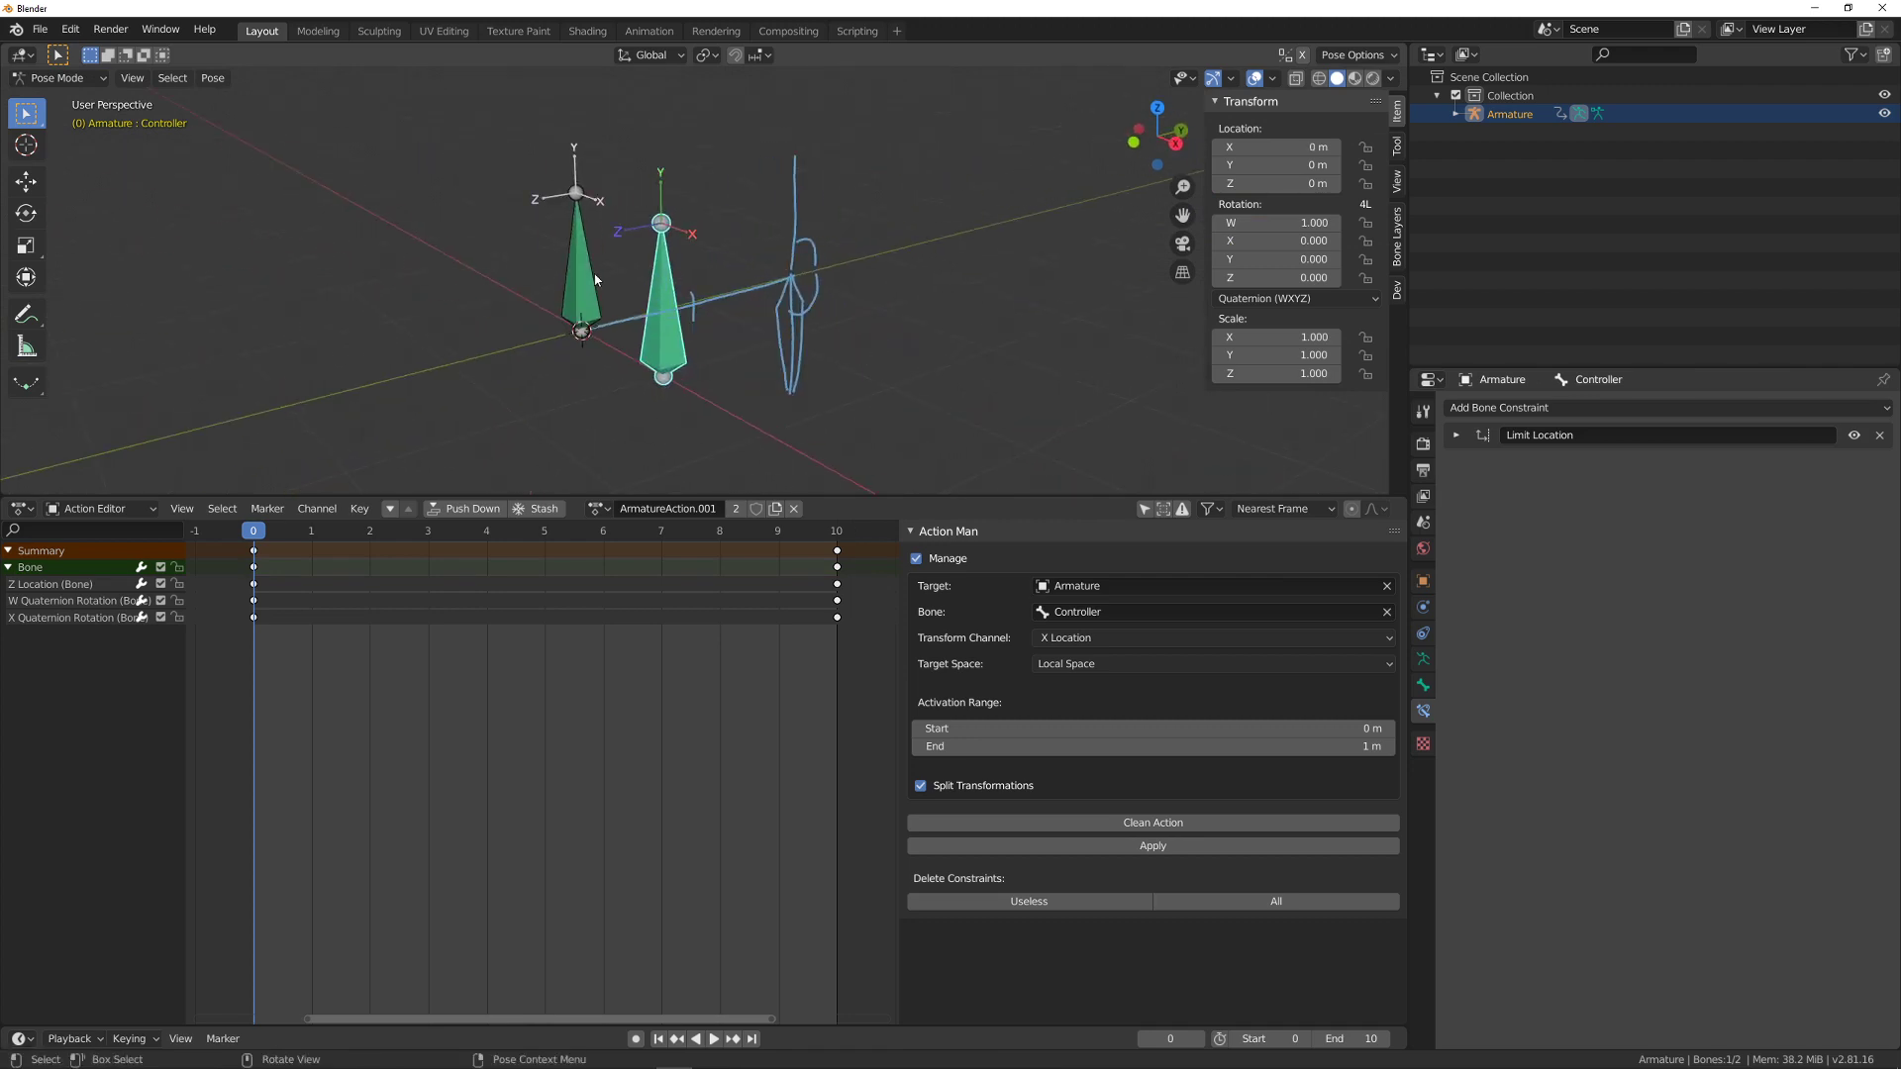
- Reorder Bone's constraints so ArmatureAction precedes ArmatureAction.001 in both the translate pair and the rotate_scale pair
click(594, 281)
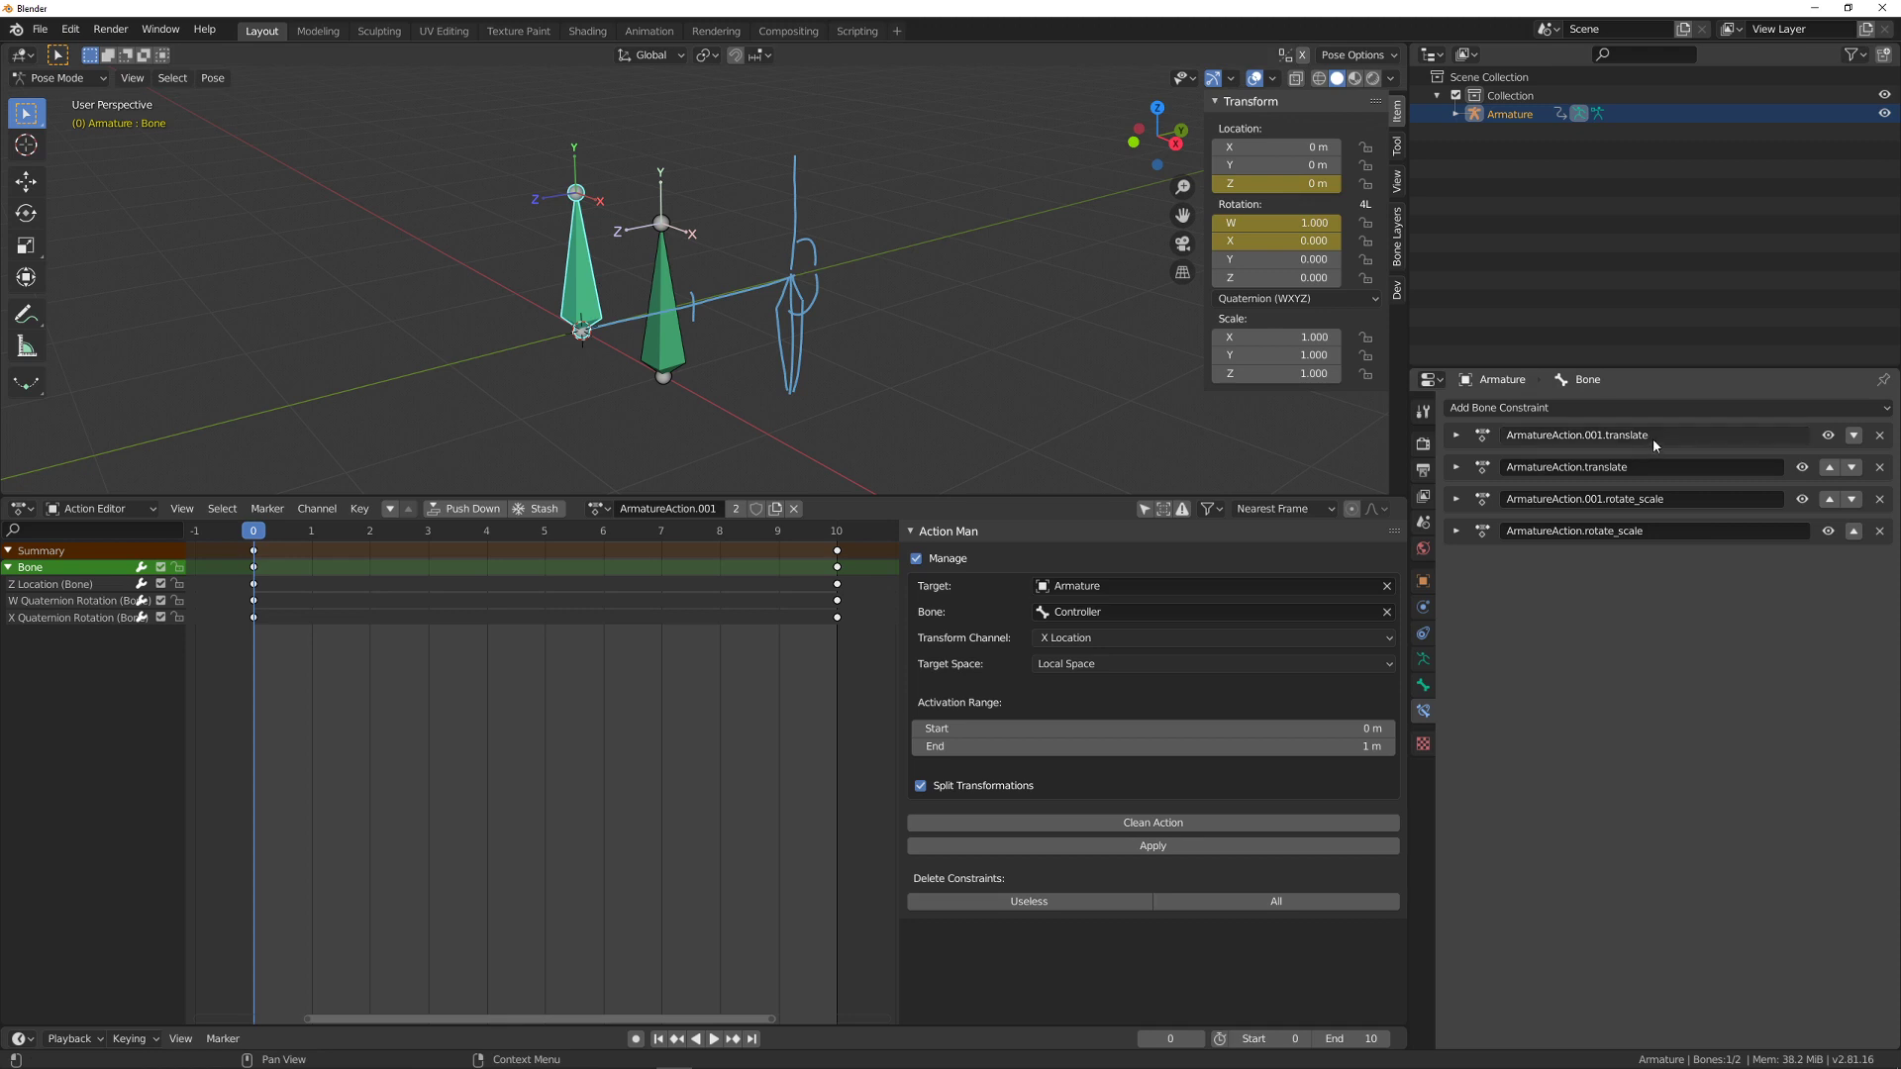
click(1829, 467)
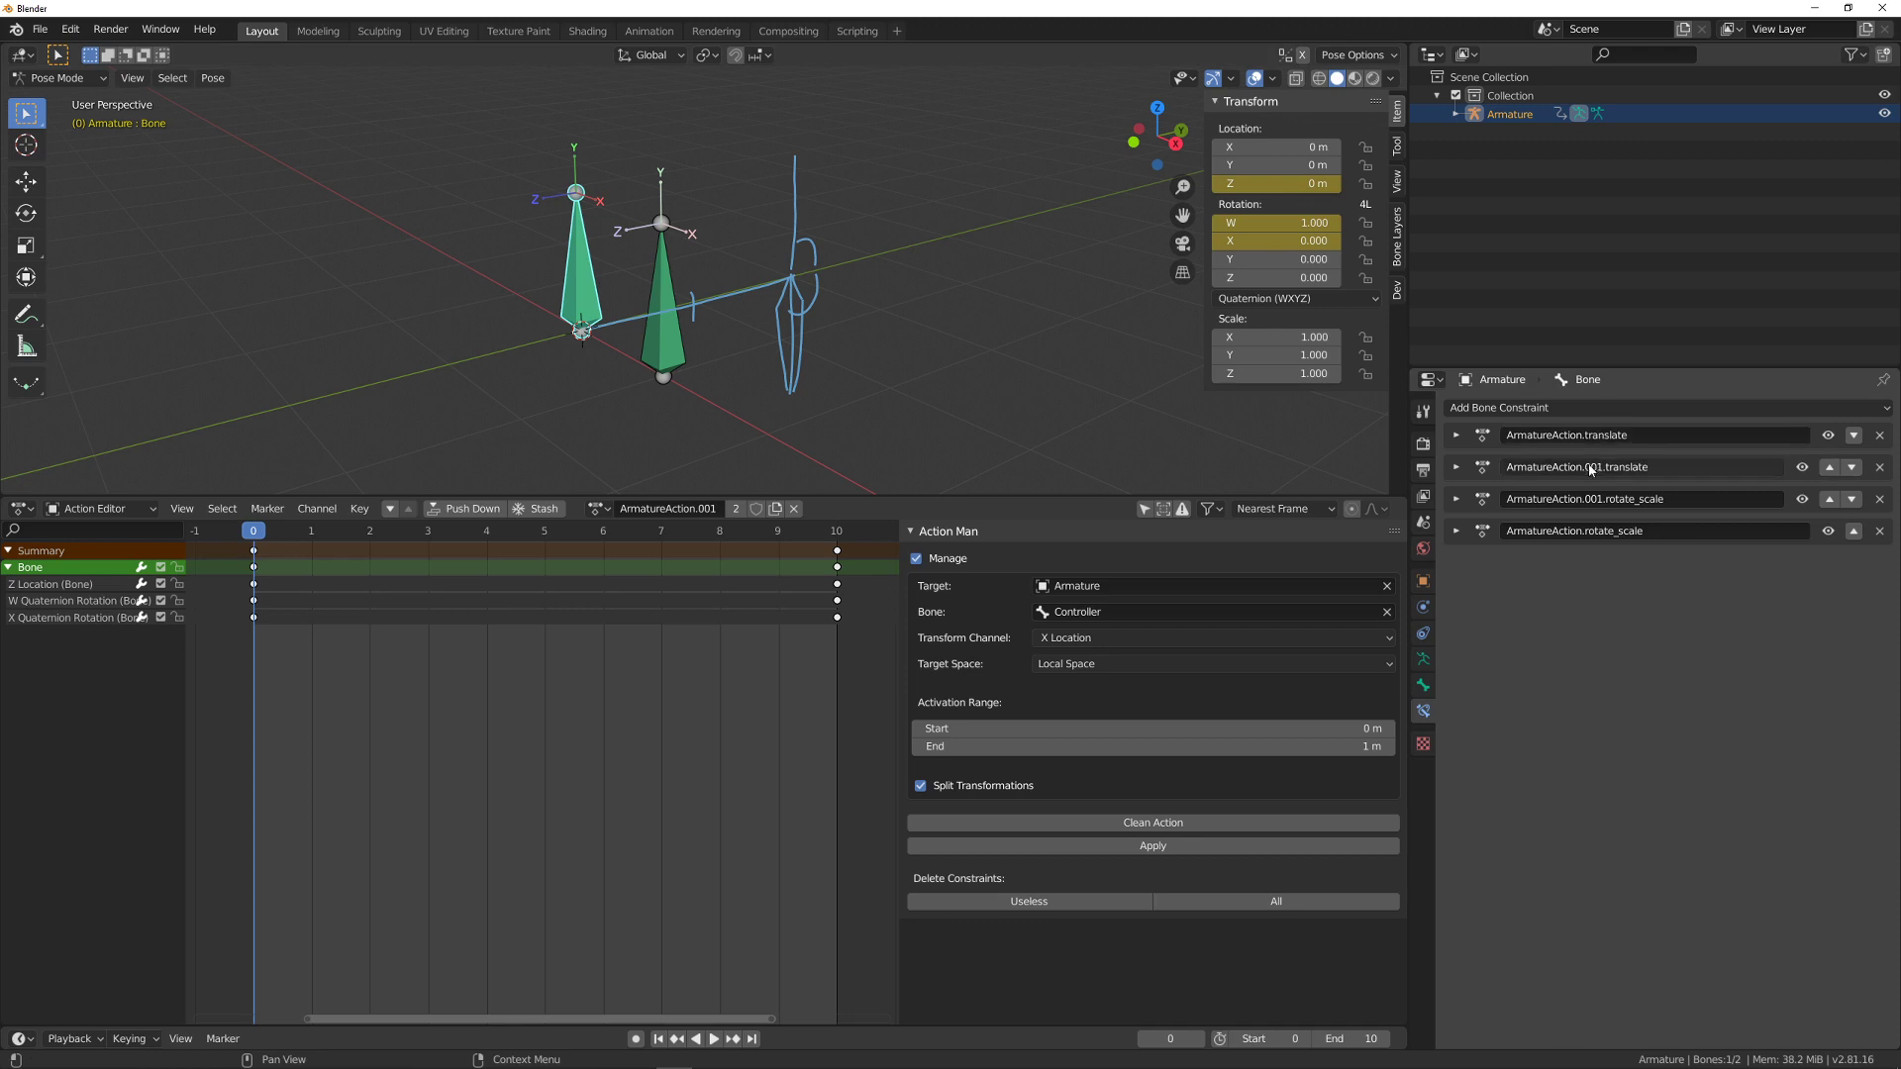
click(1851, 532)
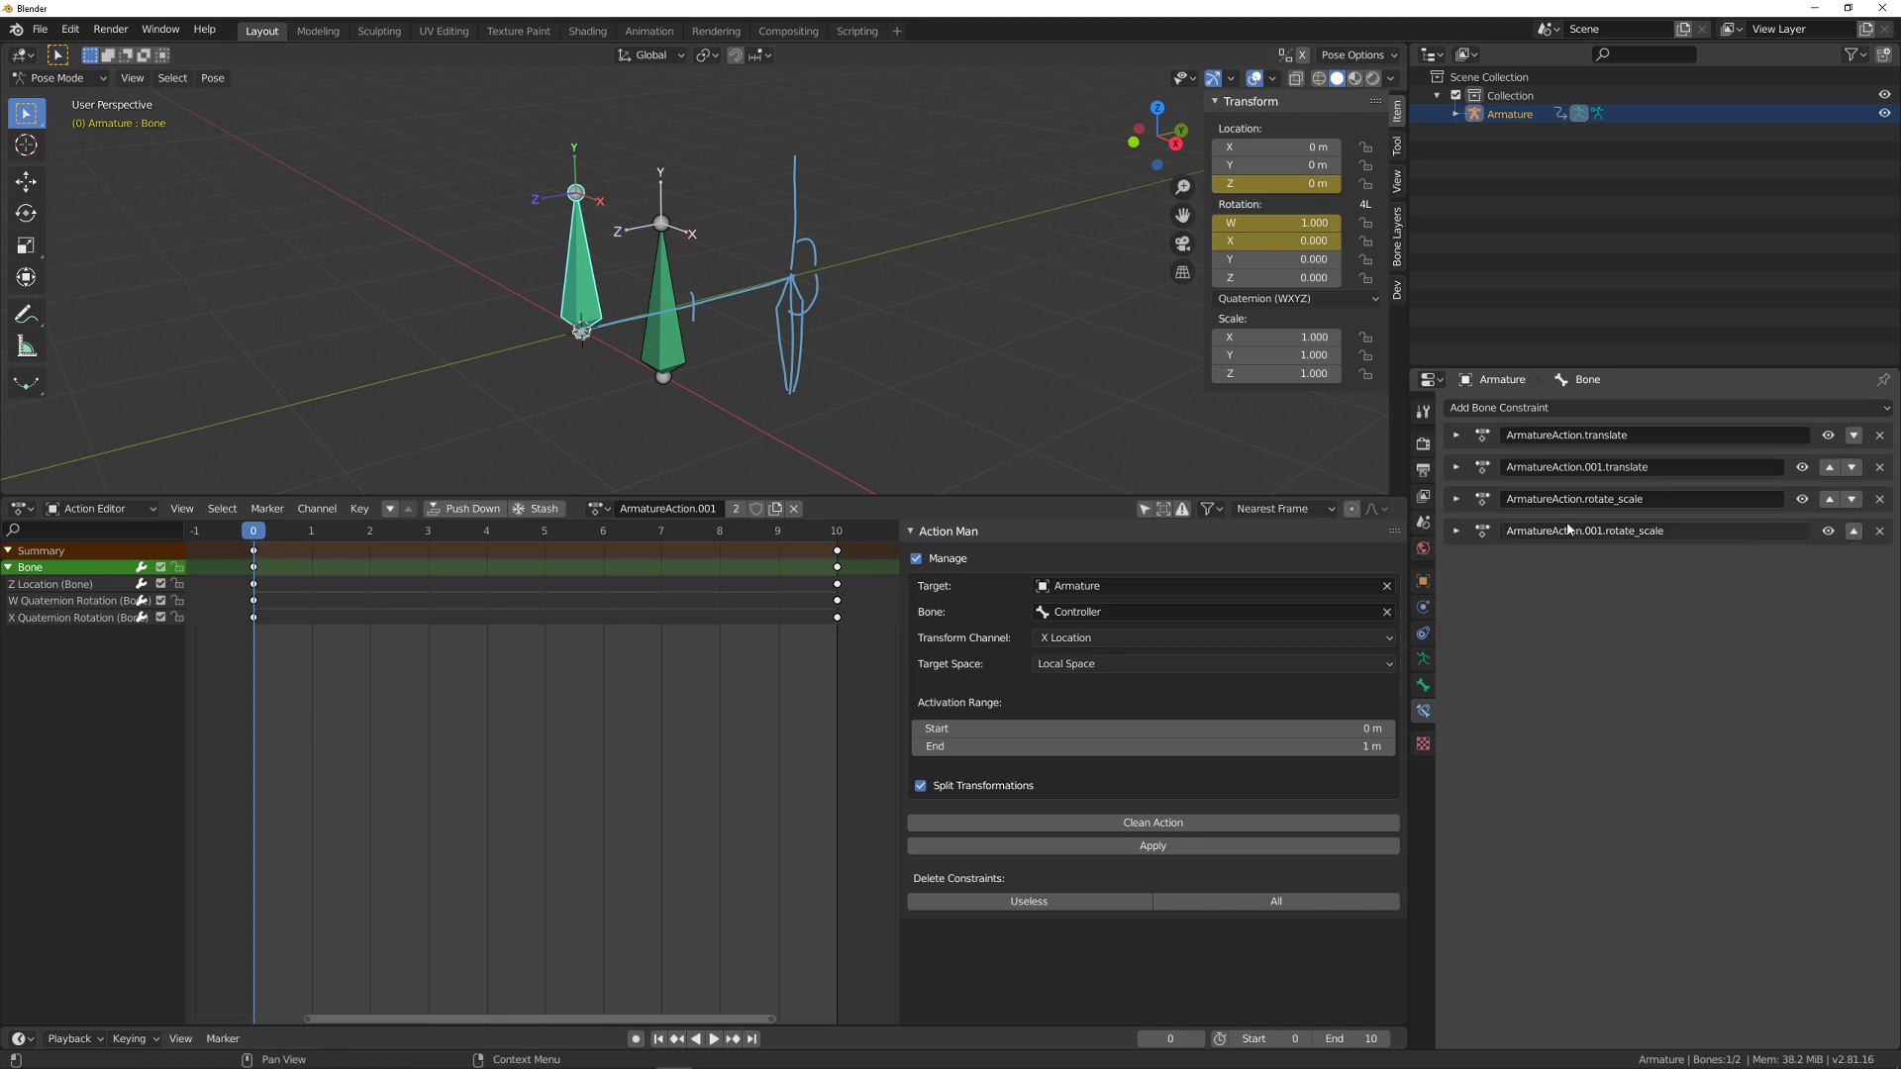
- Move Controller to 1 m on X and check Bone's pose with the reordered constraints
click(688, 315)
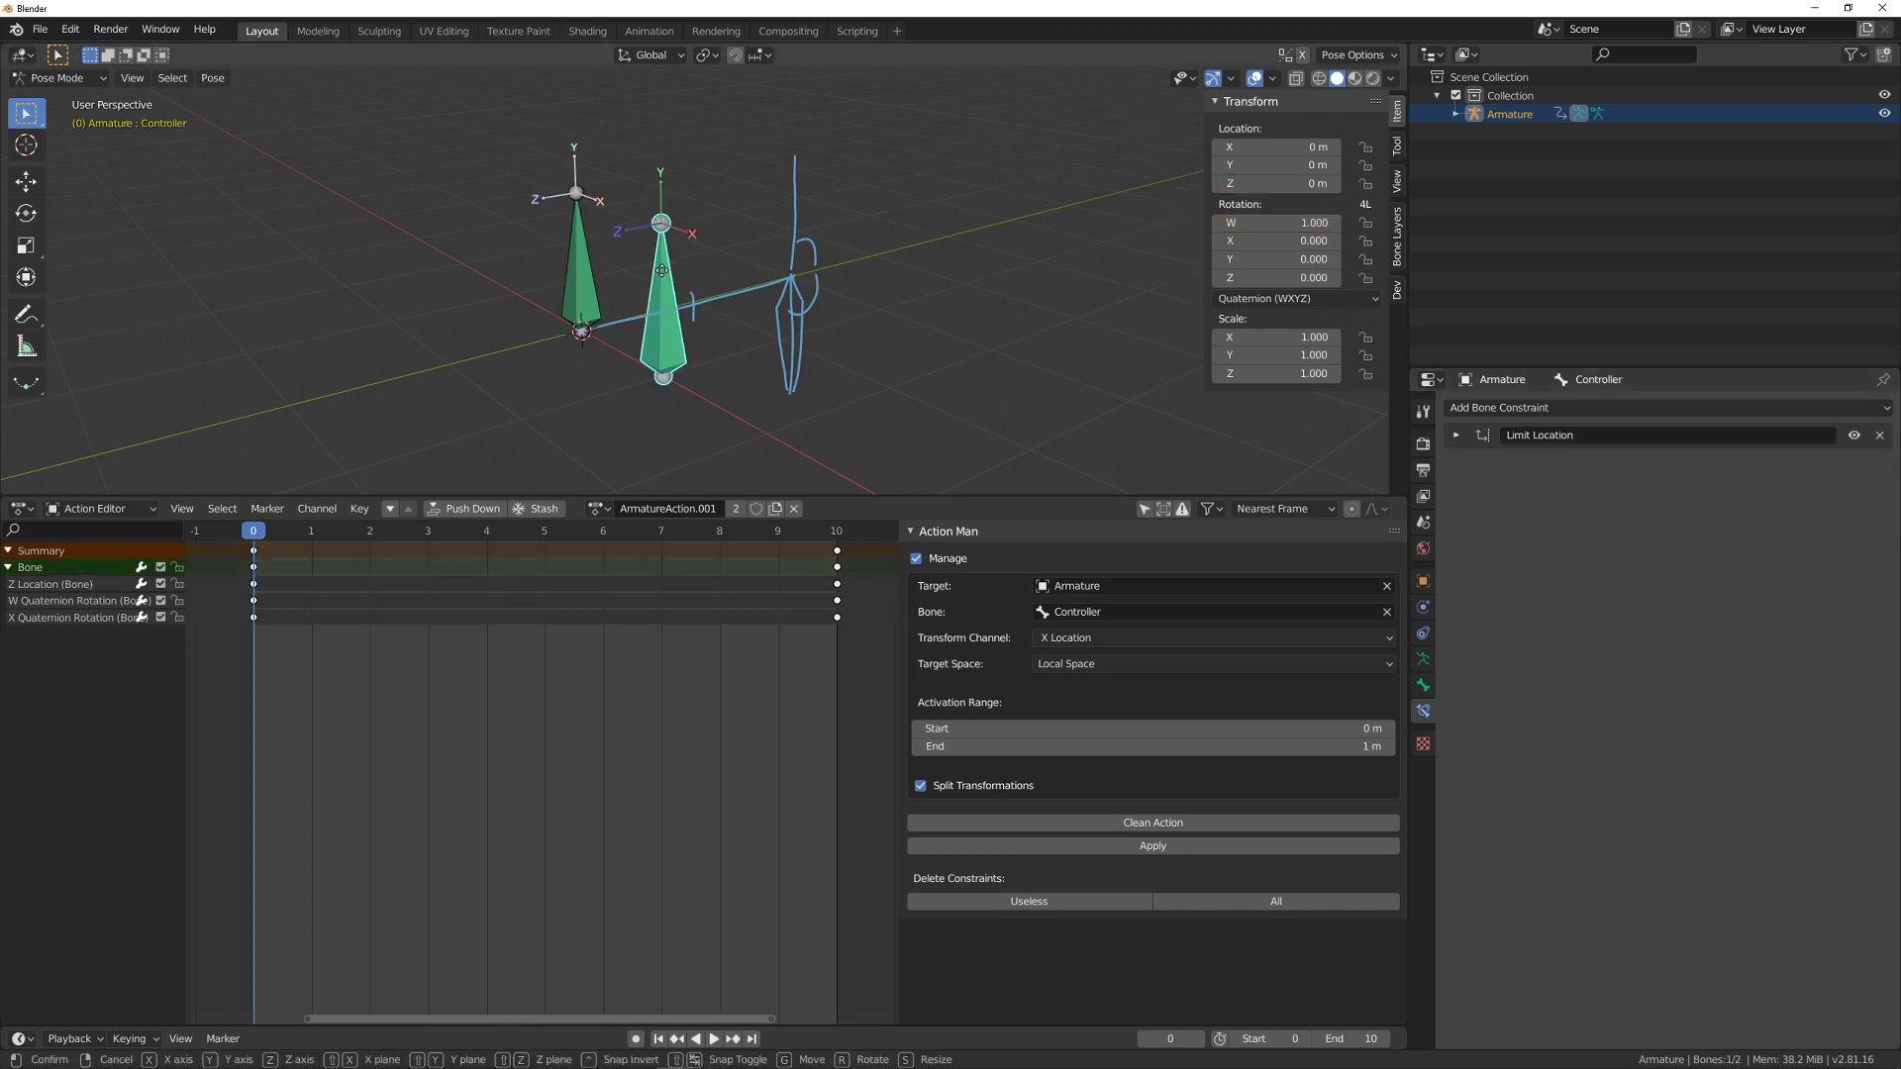
key(g)
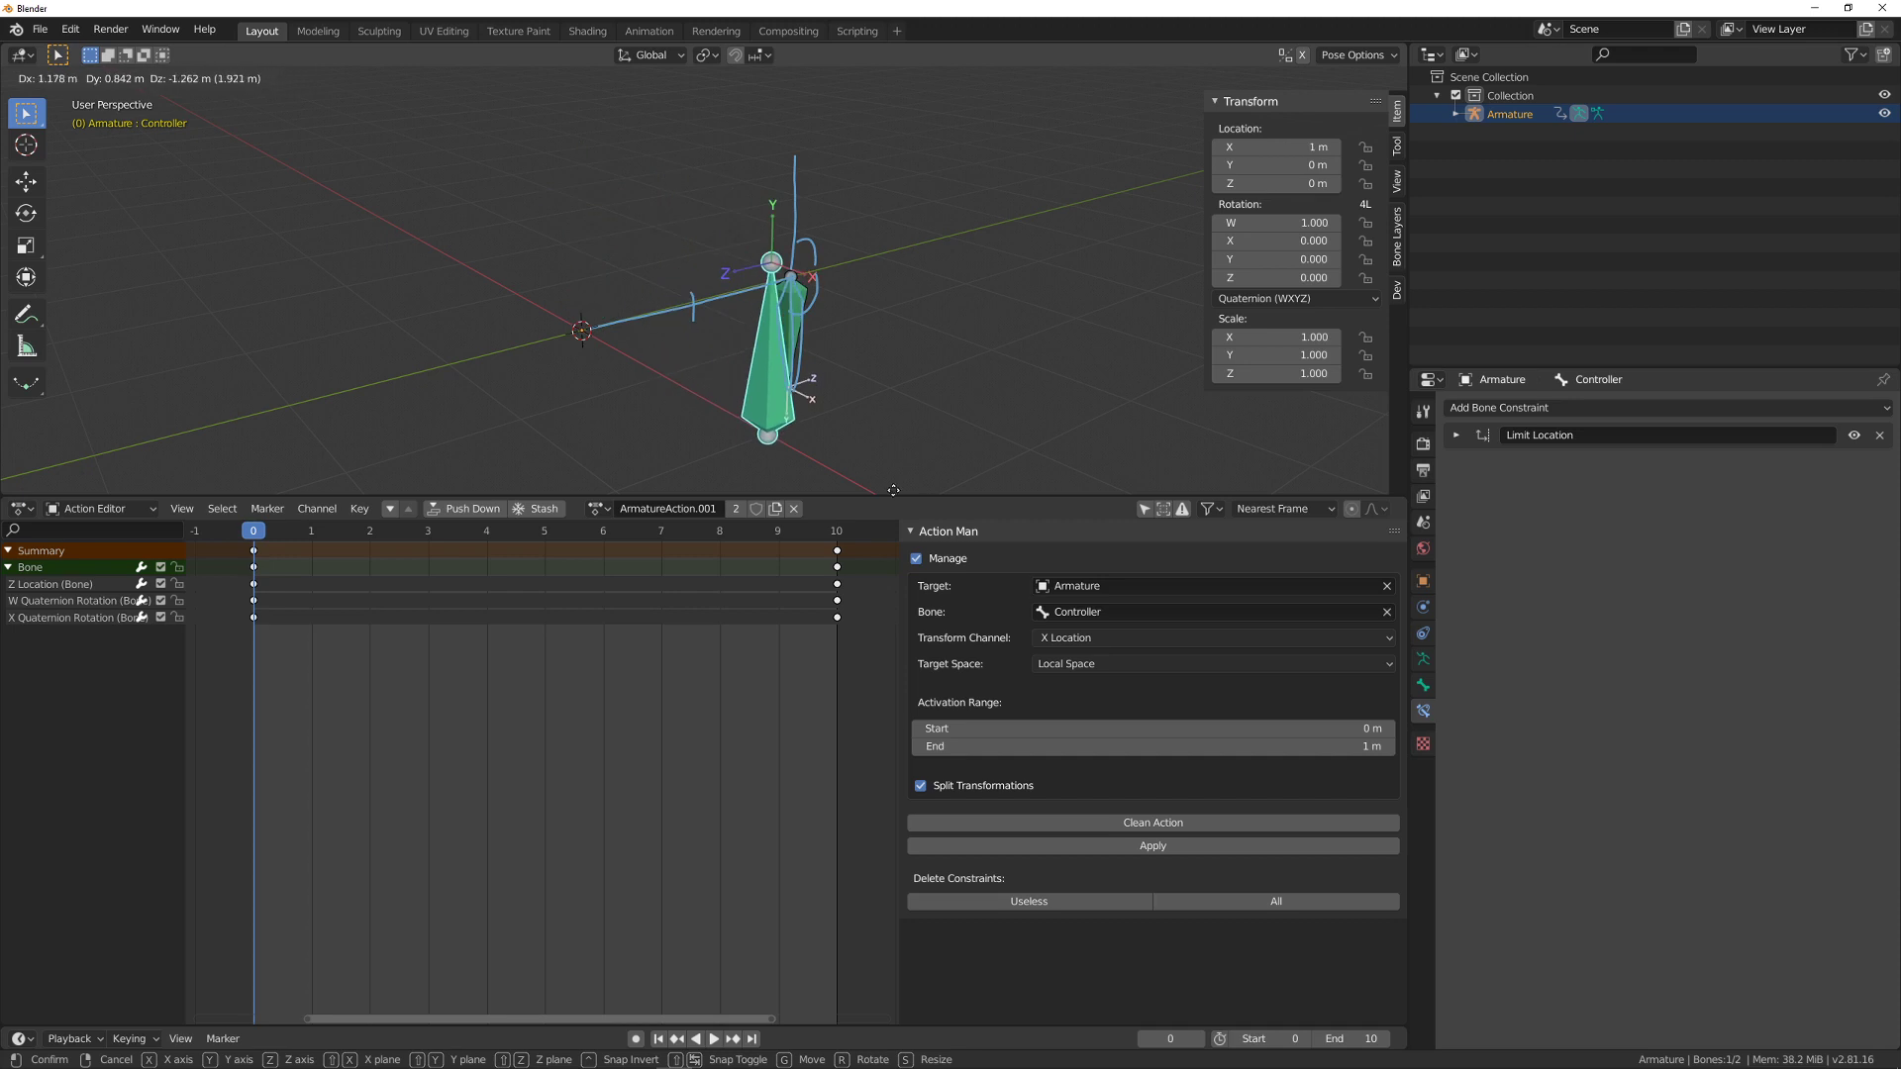
click(812, 228)
middle_drag(817, 175, 764, 275)
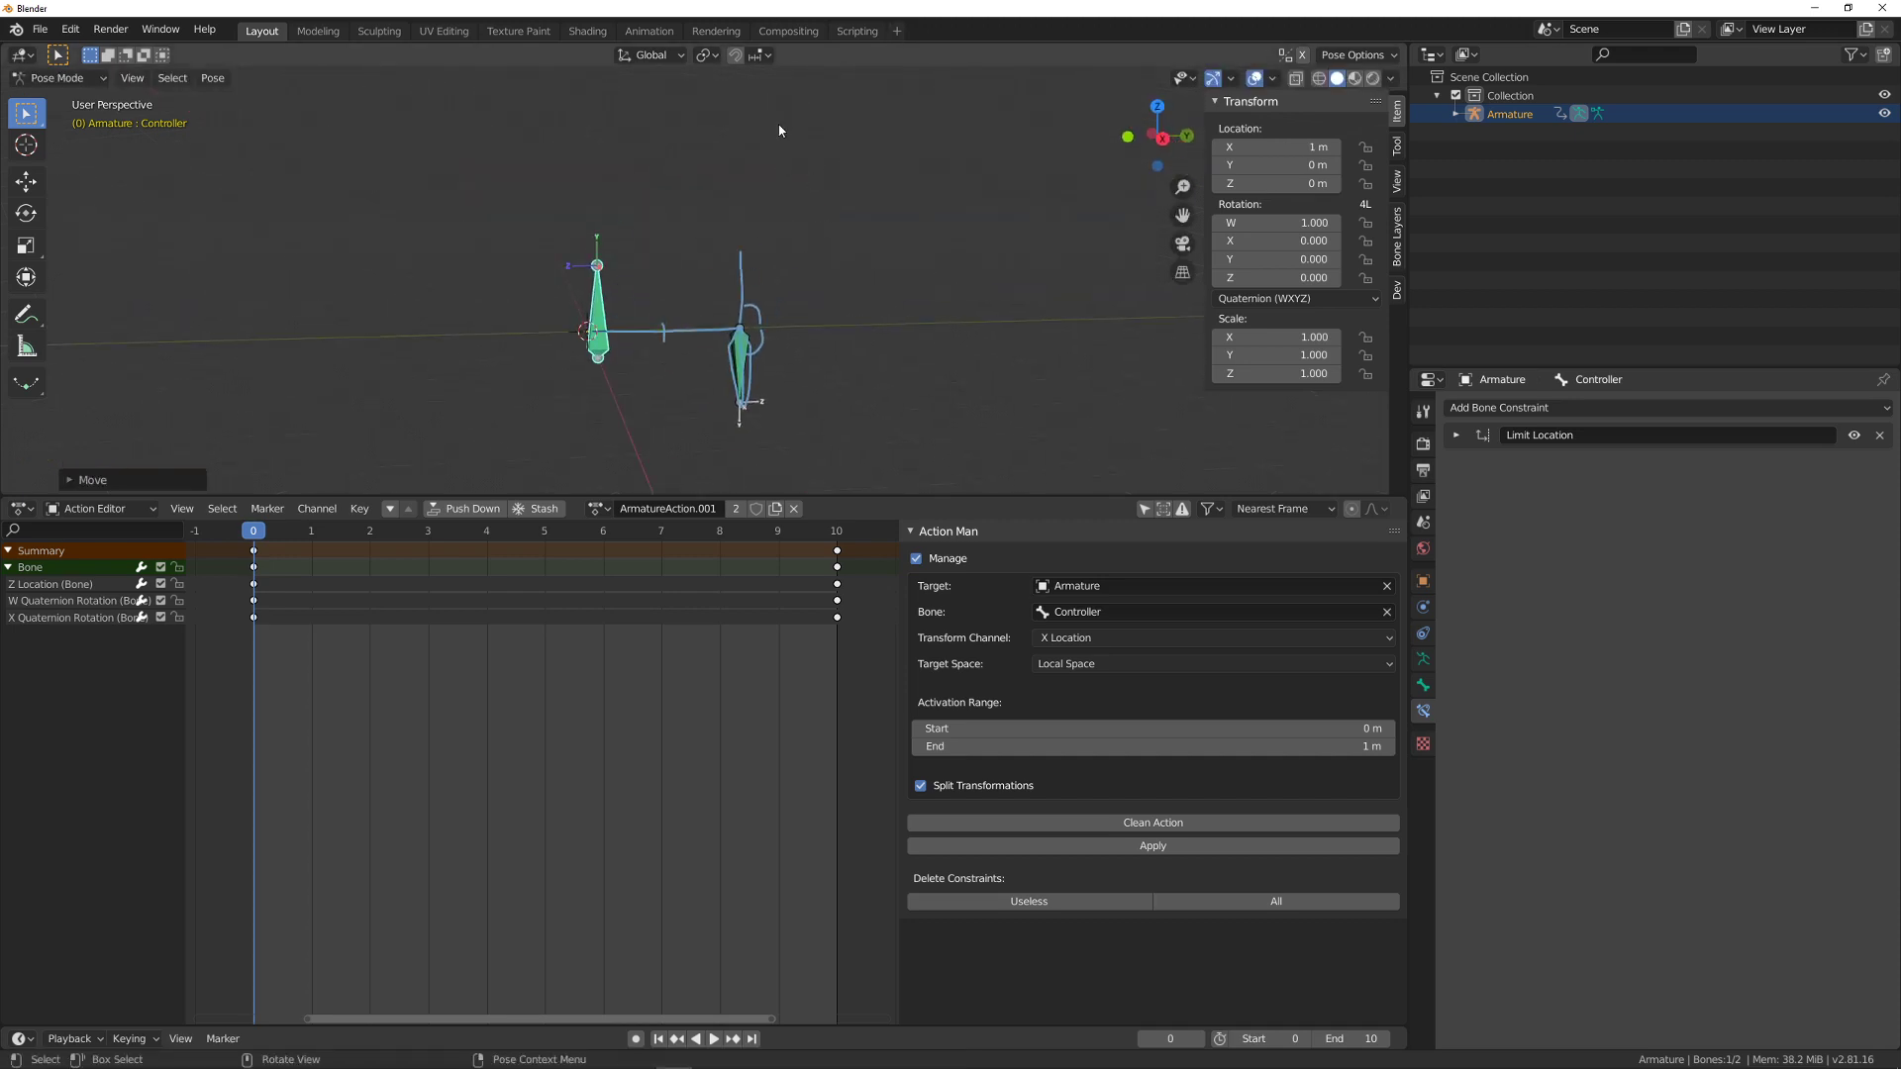
shift+middle_drag(890, 306, 812, 306)
- Sketch a zigzag annotation of connected straight lines beside the bones and erase it
mouse_move(794, 327)
mouse_down()
mouse_move(901, 260)
mouse_move(770, 148)
mouse_up()
middle_drag(770, 148, 812, 232)
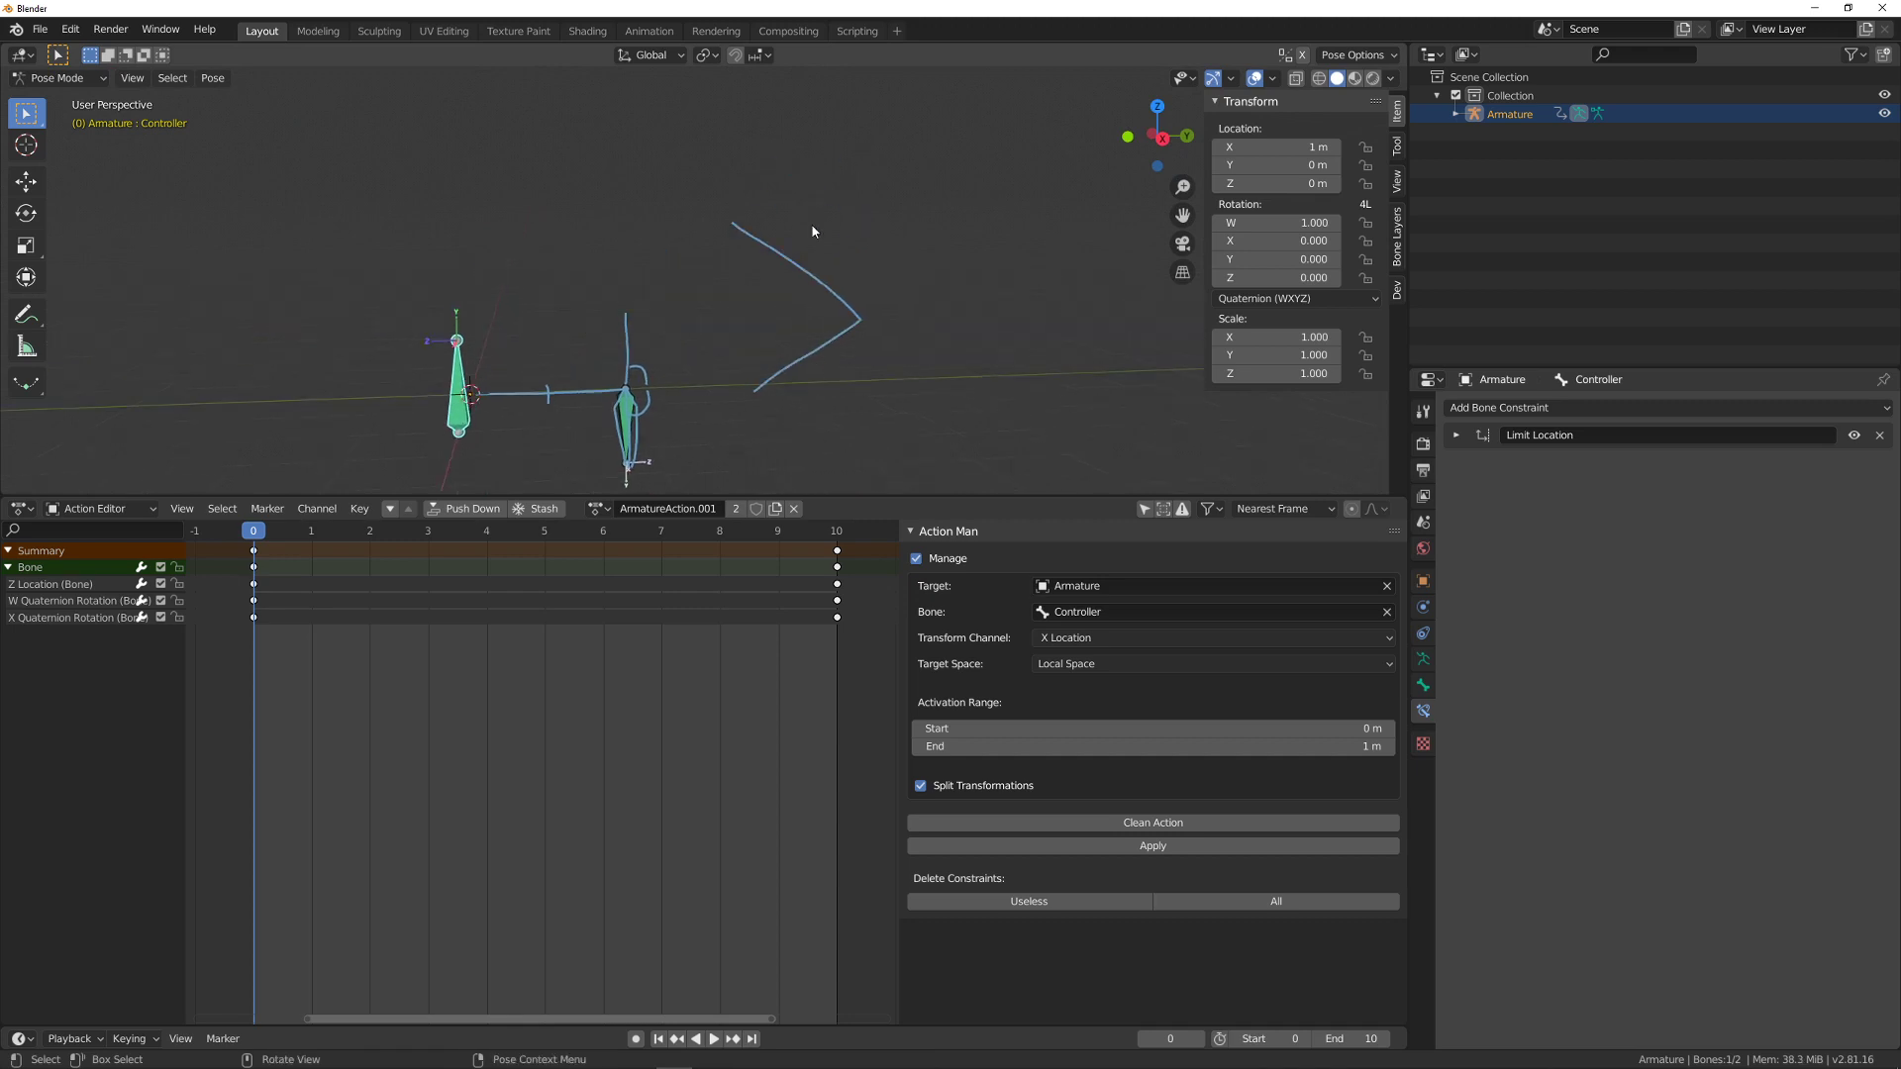
drag(769, 224, 889, 239)
shift+middle_drag(857, 371, 802, 277)
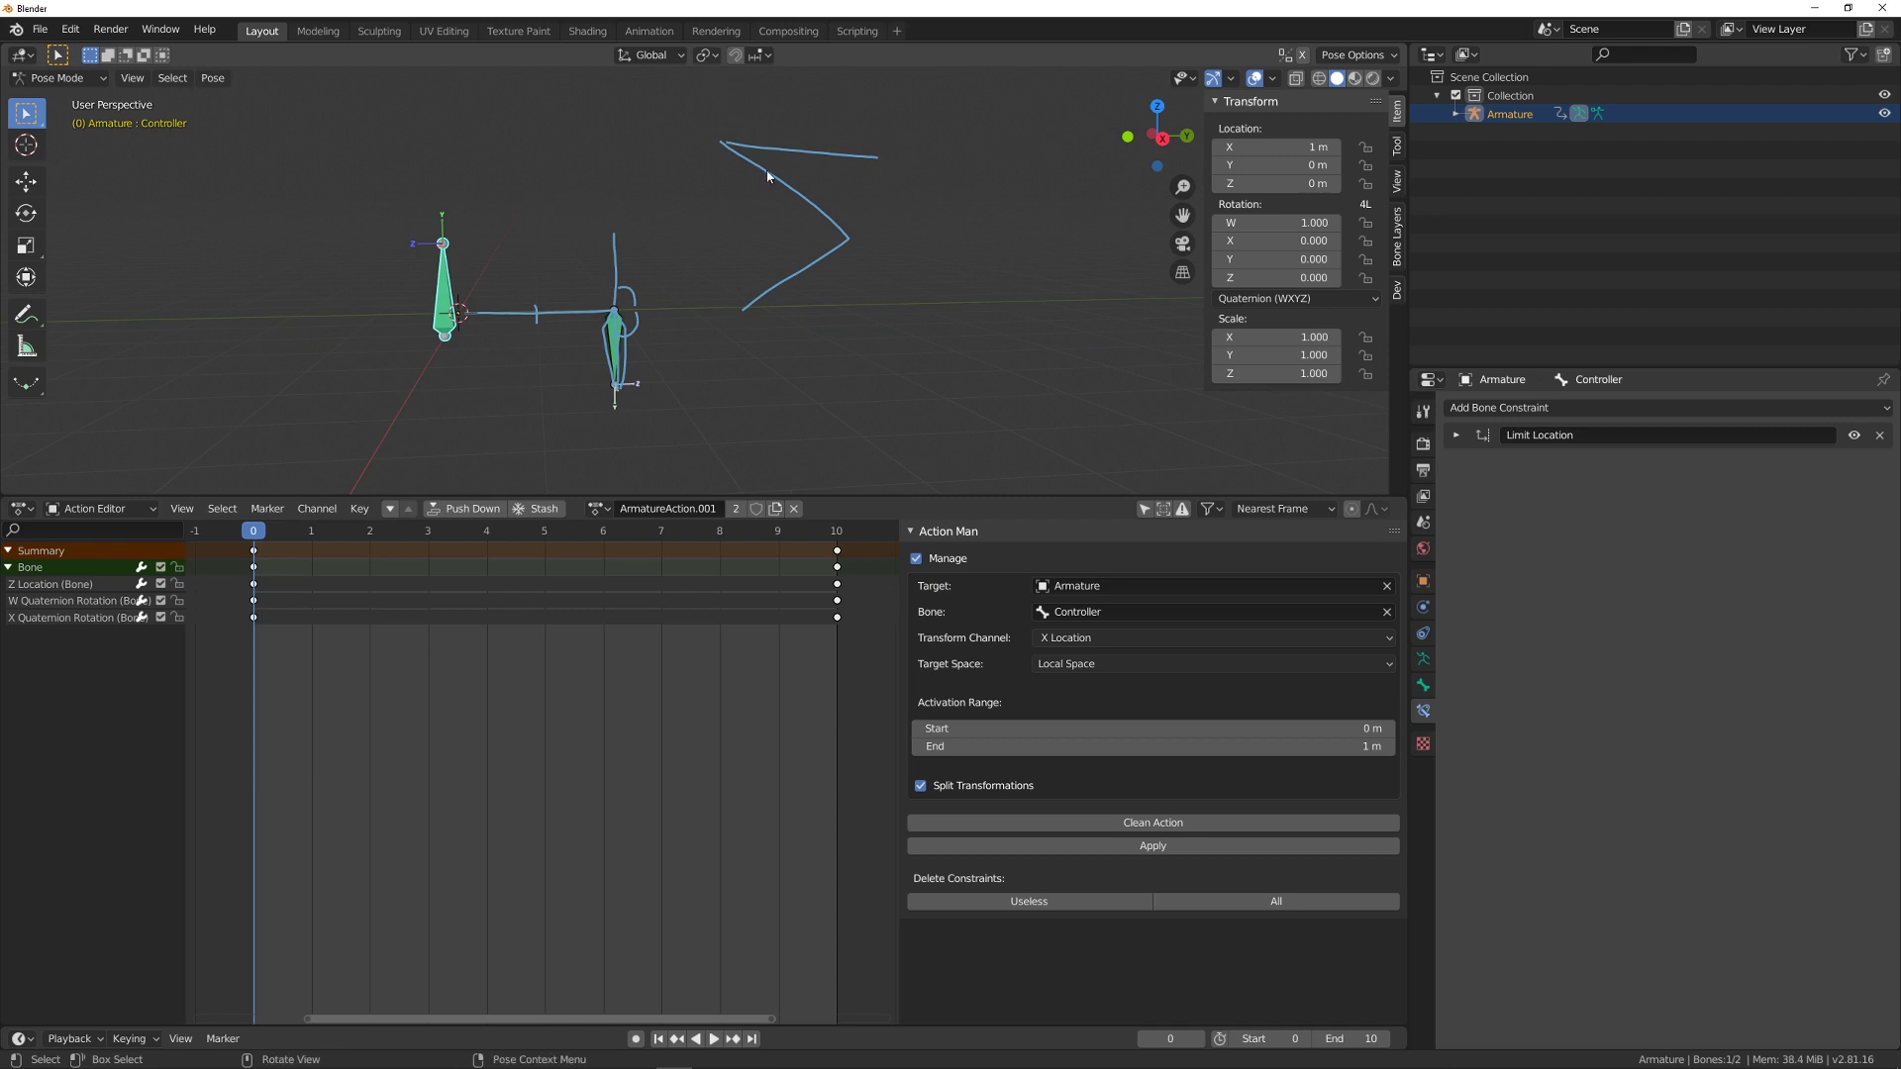
shift+middle_drag(766, 135, 747, 163)
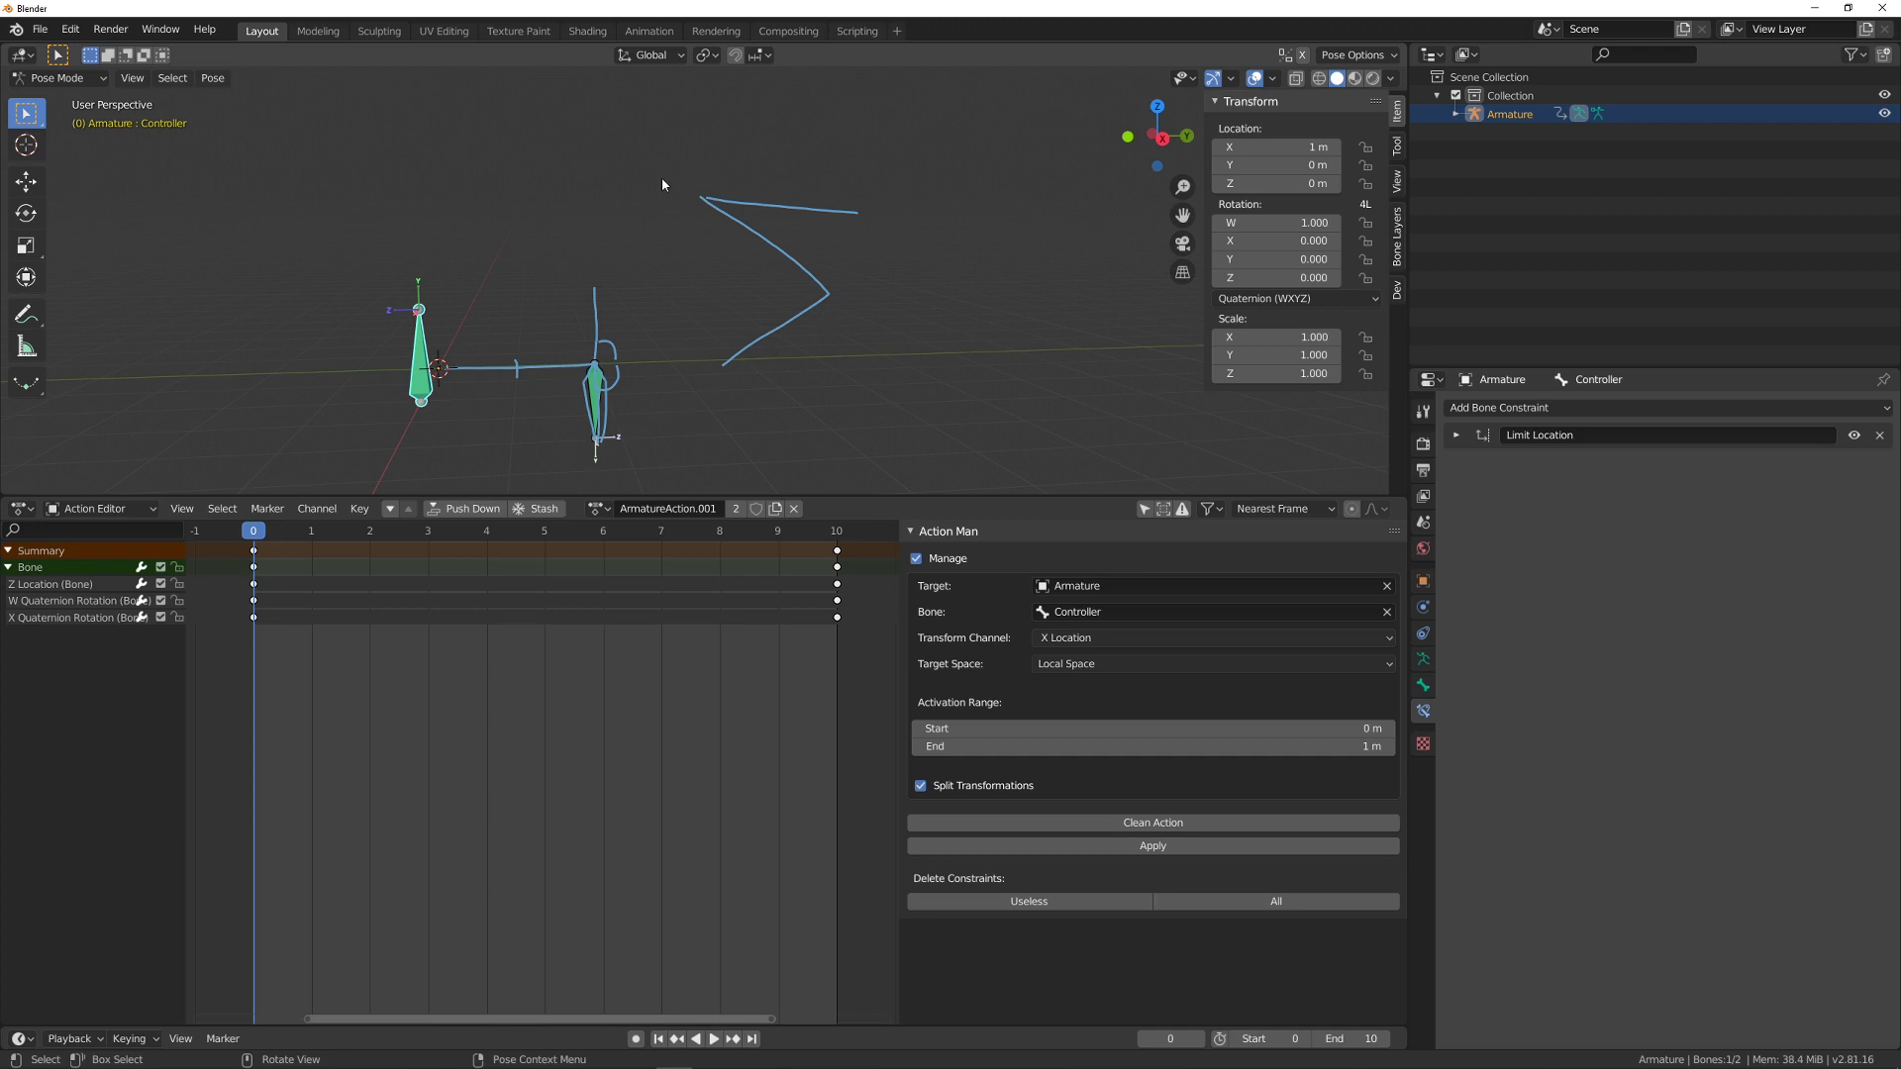
mouse_move(872, 220)
right_down()
mouse_move(679, 180)
mouse_move(864, 316)
mouse_move(690, 386)
right_up()
- Test Bone's motion by moving Controller back and forth between 0 m and 1 m on X, leaving it at 1 m
shift+middle_drag(725, 269, 733, 234)
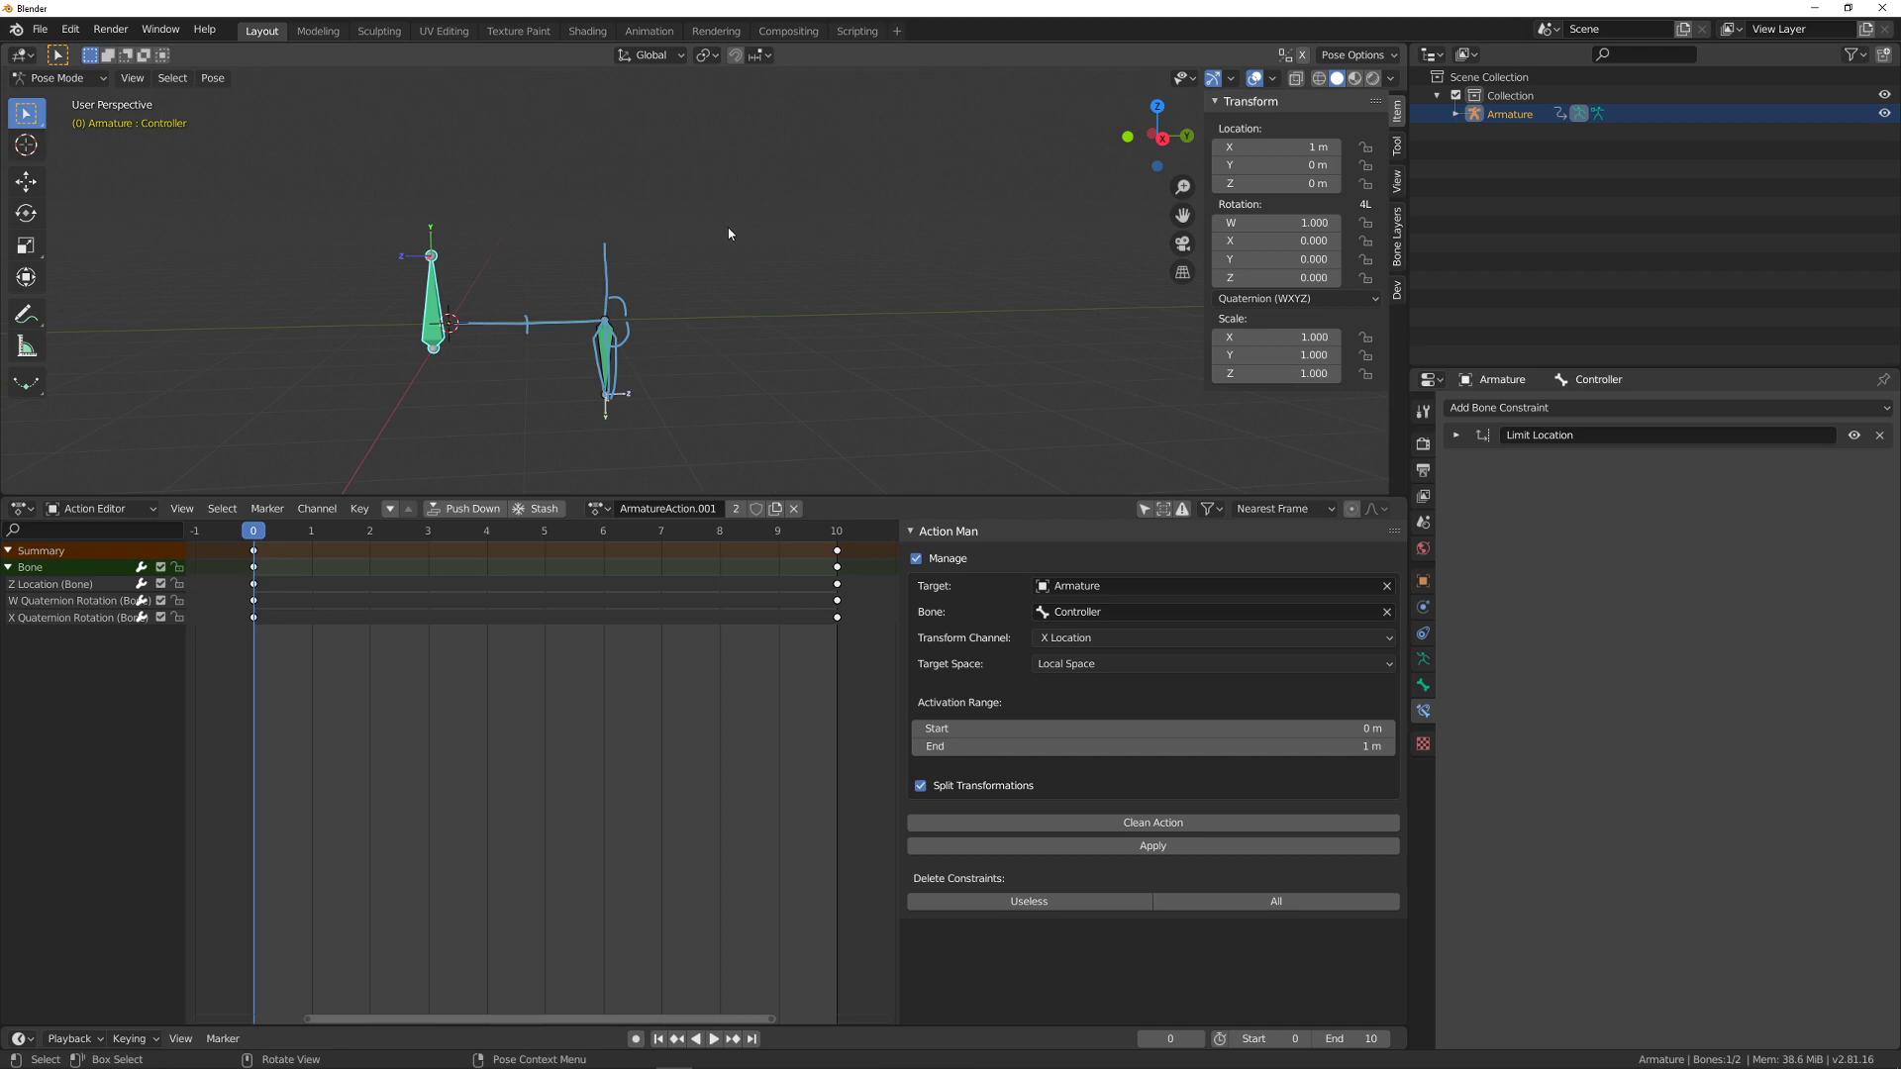
middle_drag(720, 236, 664, 258)
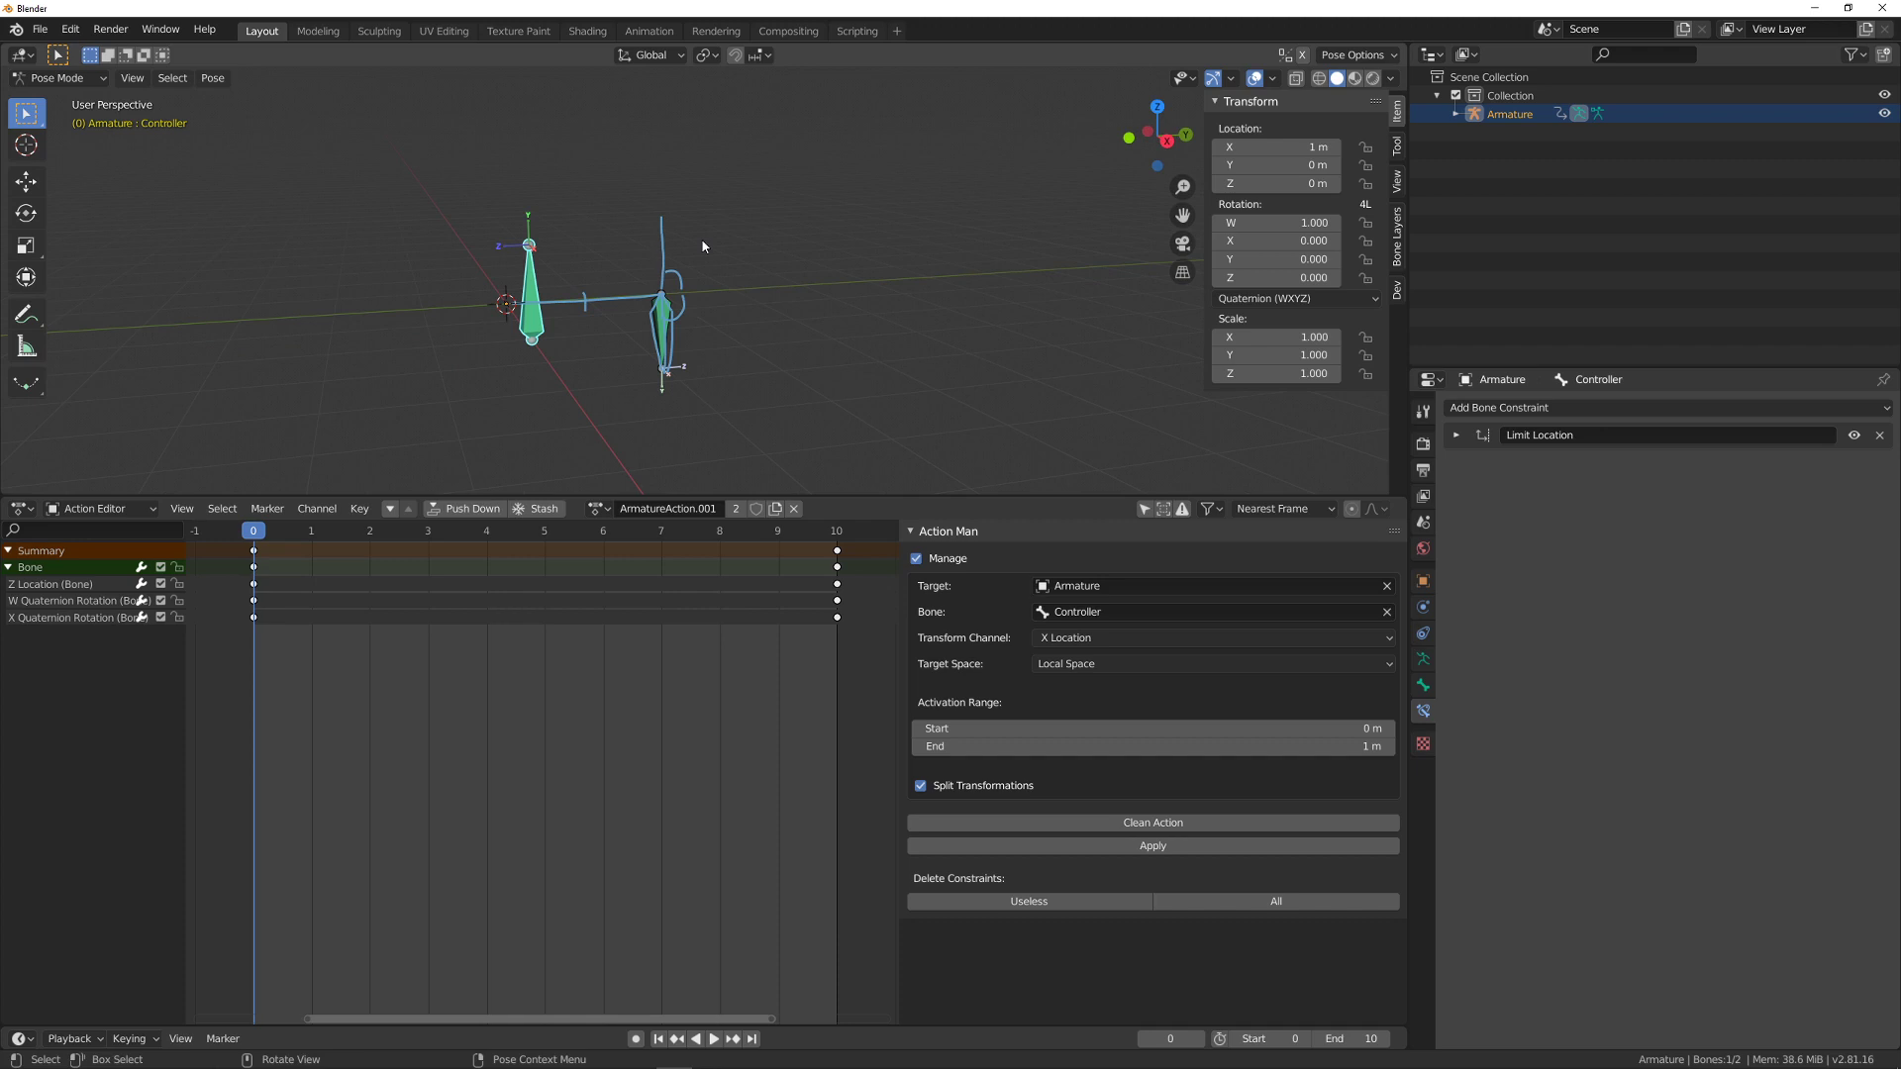
middle_drag(689, 251, 821, 385)
key(g)
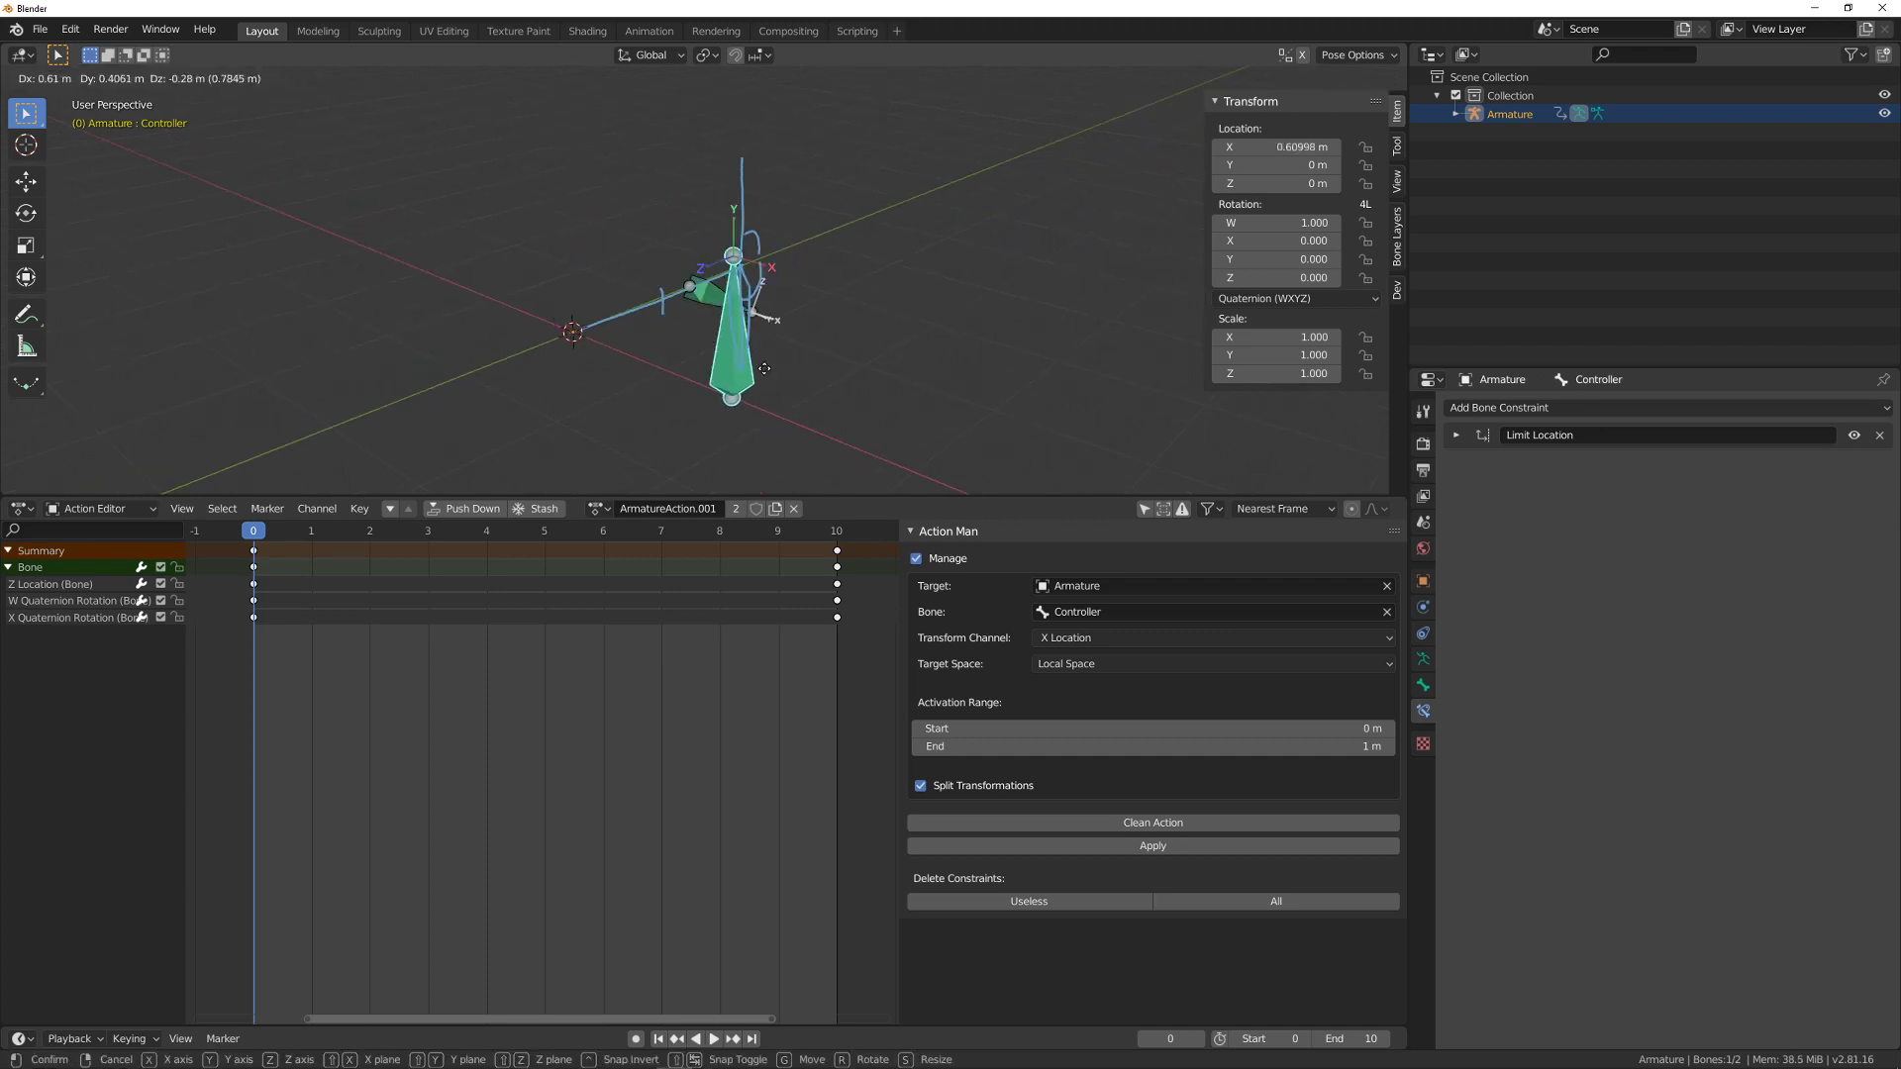
key(Escape)
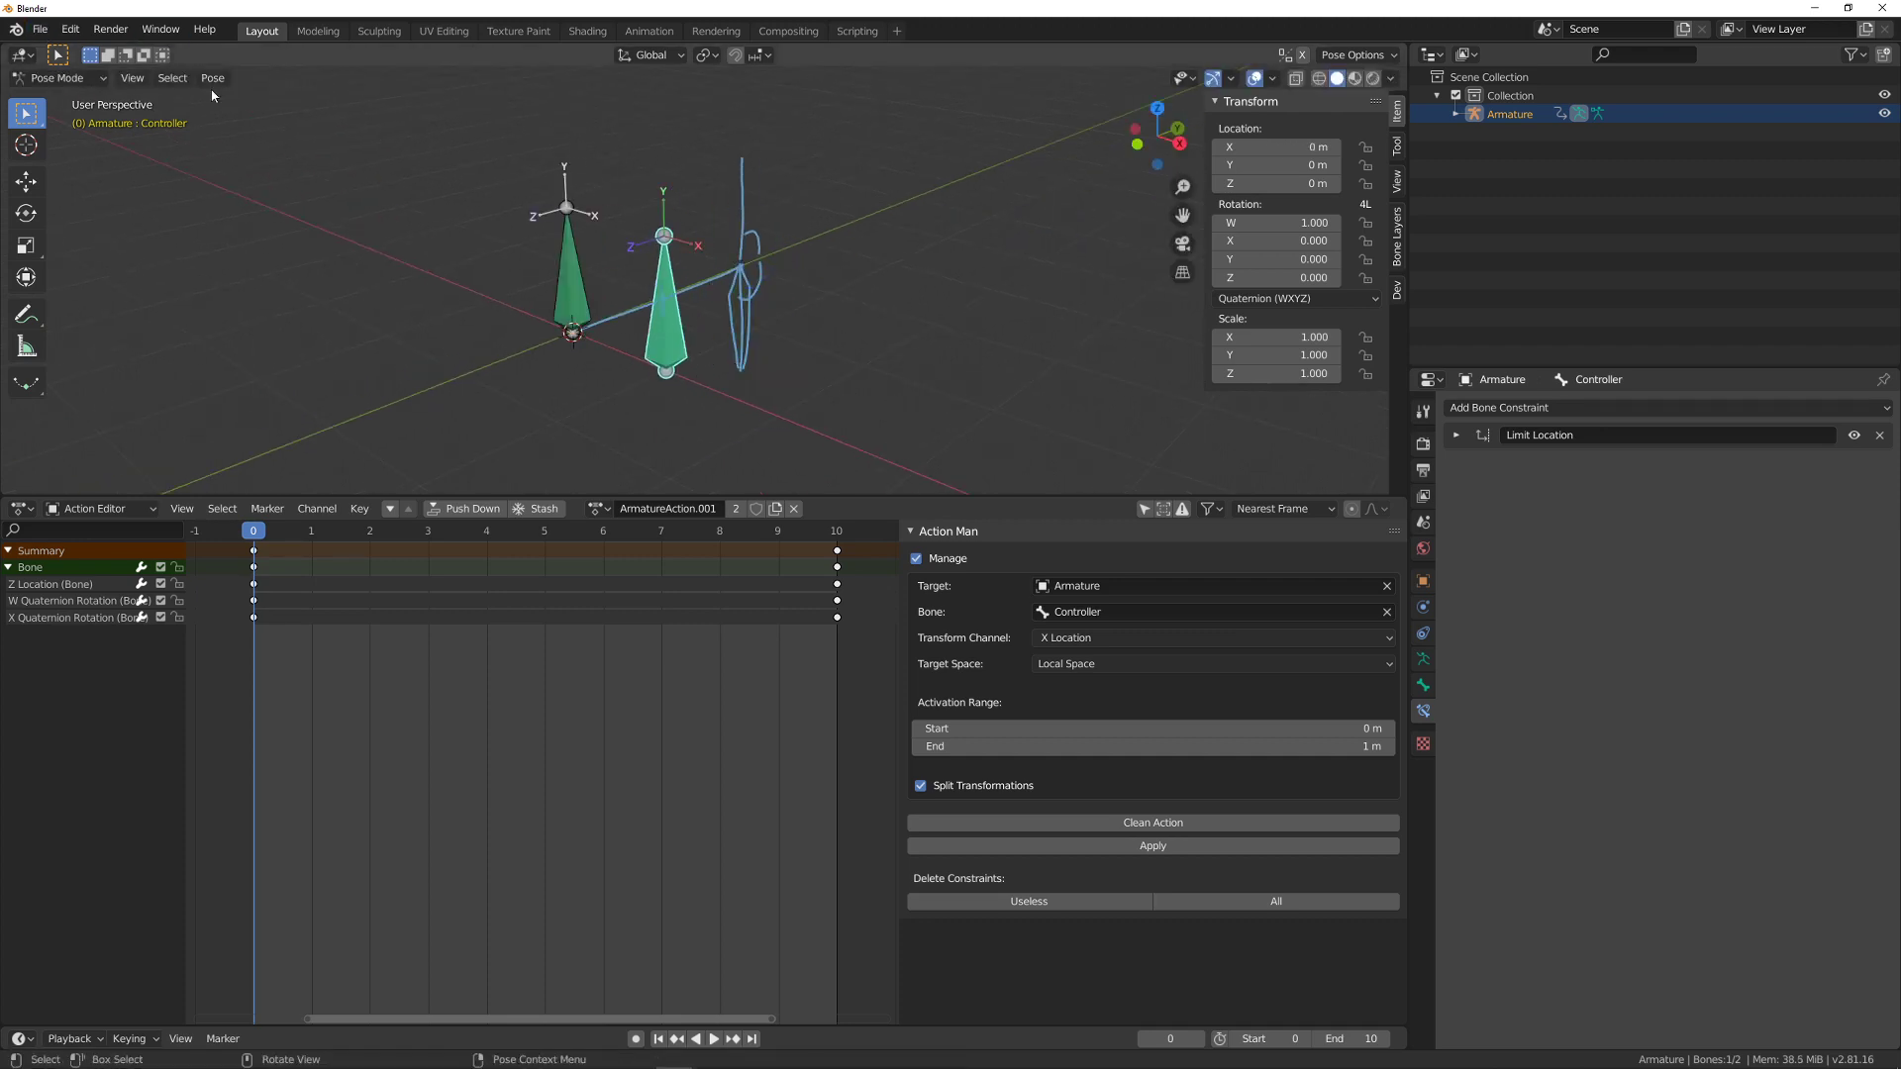
key(g)
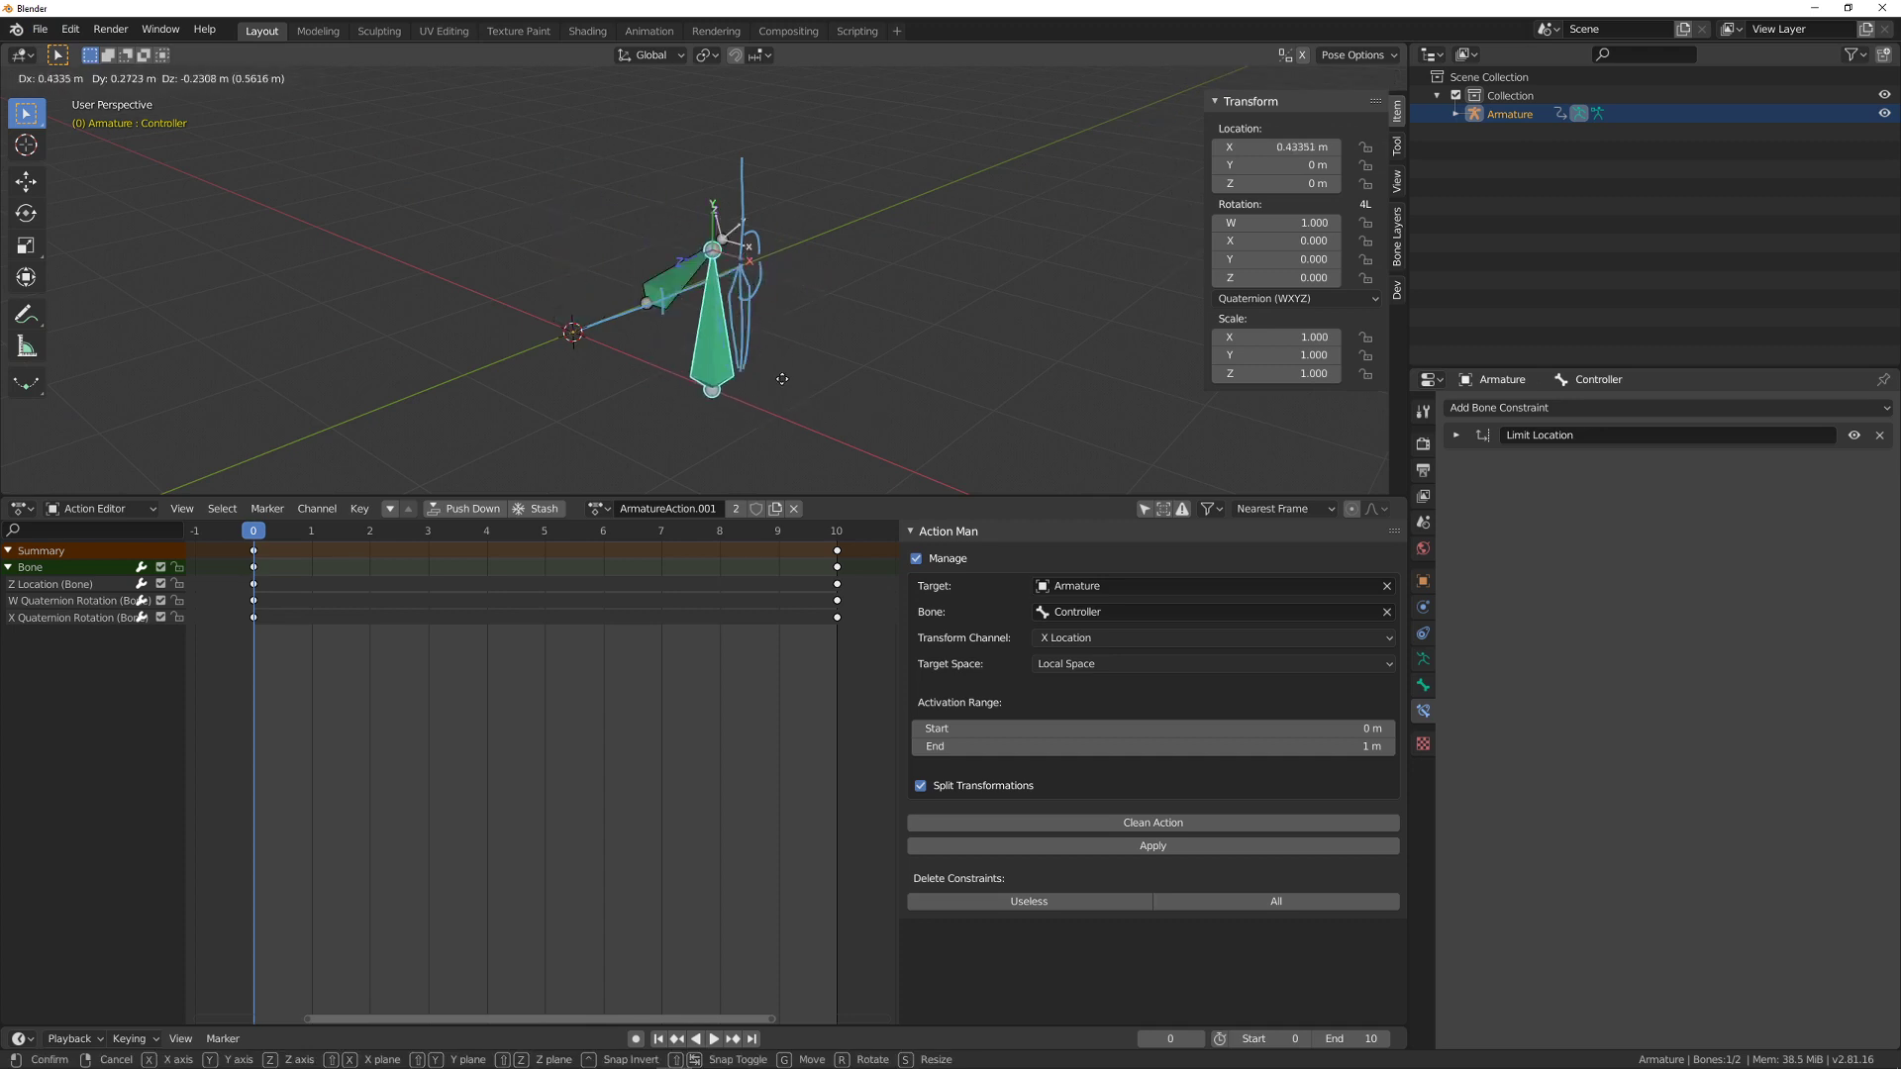
click(707, 293)
key(g)
click(935, 373)
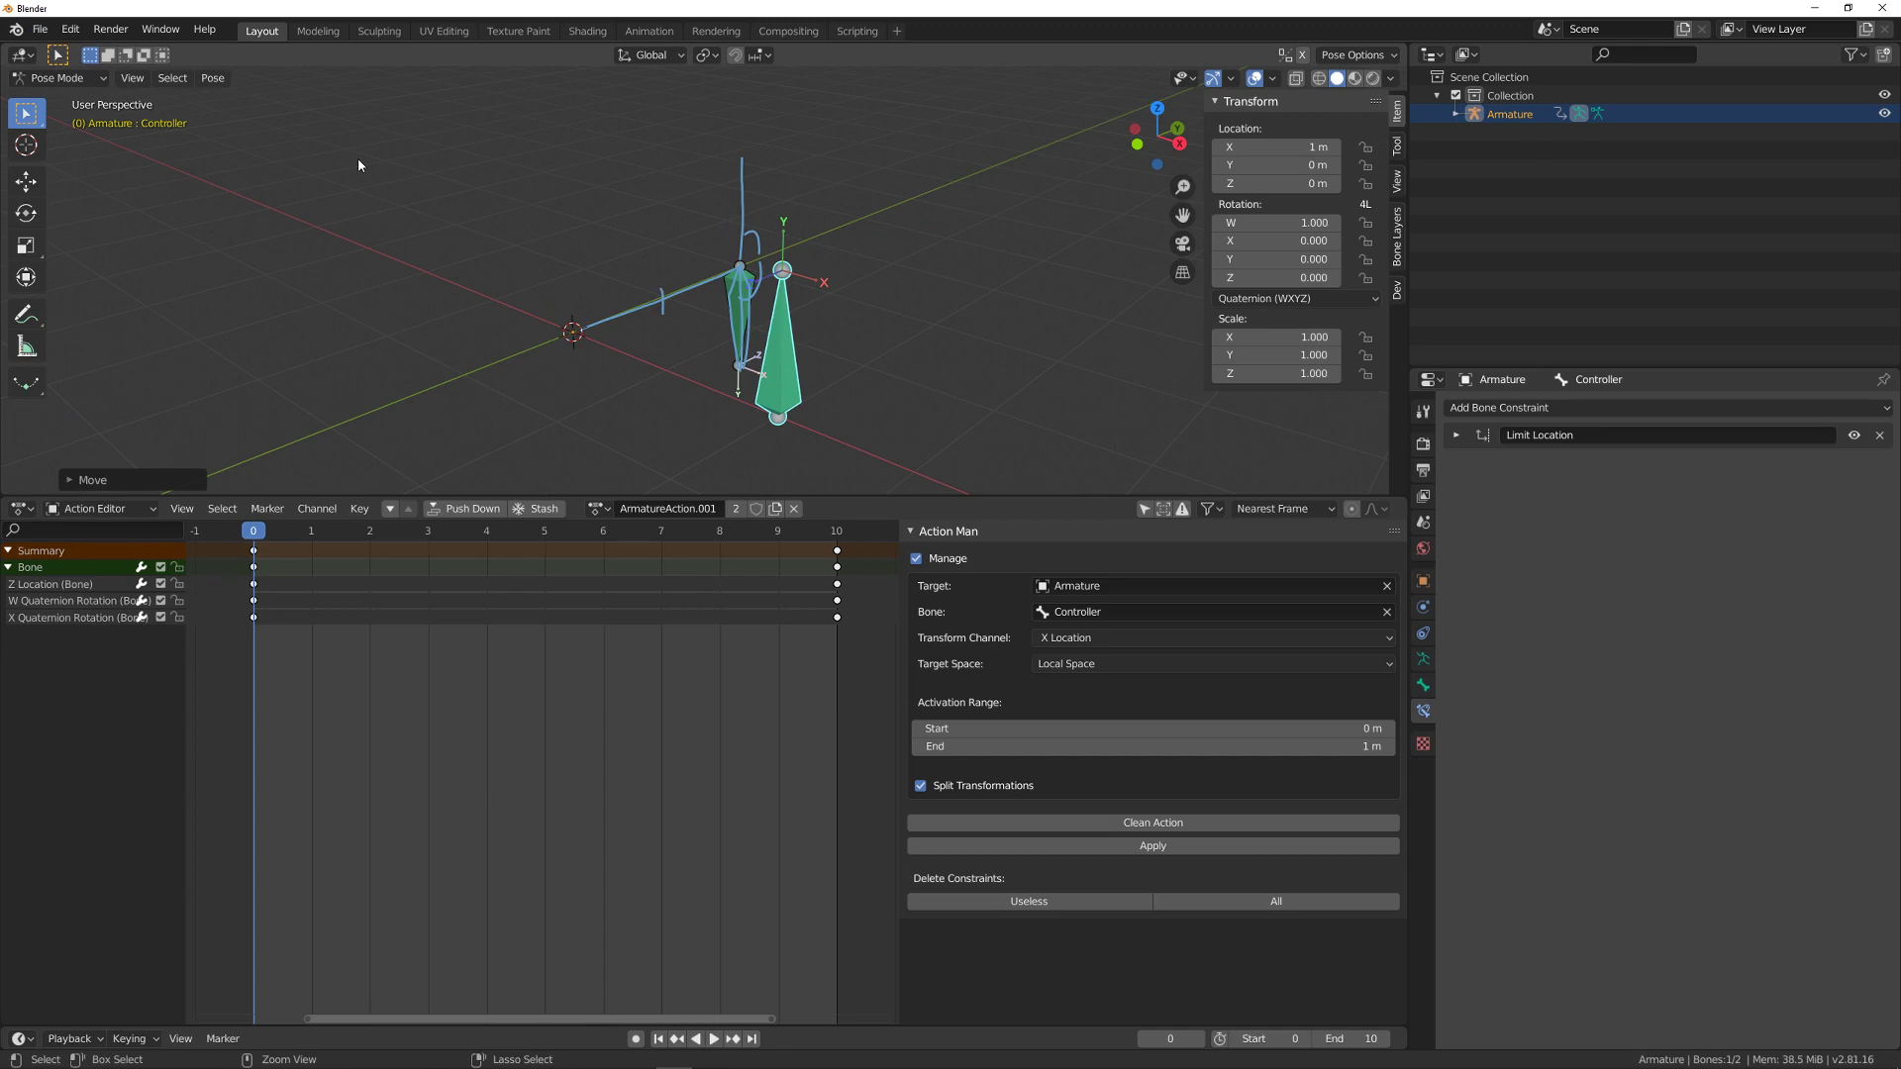
- Save the current file as untitled.blend in the rig's work folder
key(ctrl+s)
key(Return)
middle_drag(580, 240, 572, 238)
- Open Samus_rig_104_push_lips_shapes.blend from the work folder
click(39, 29)
click(40, 29)
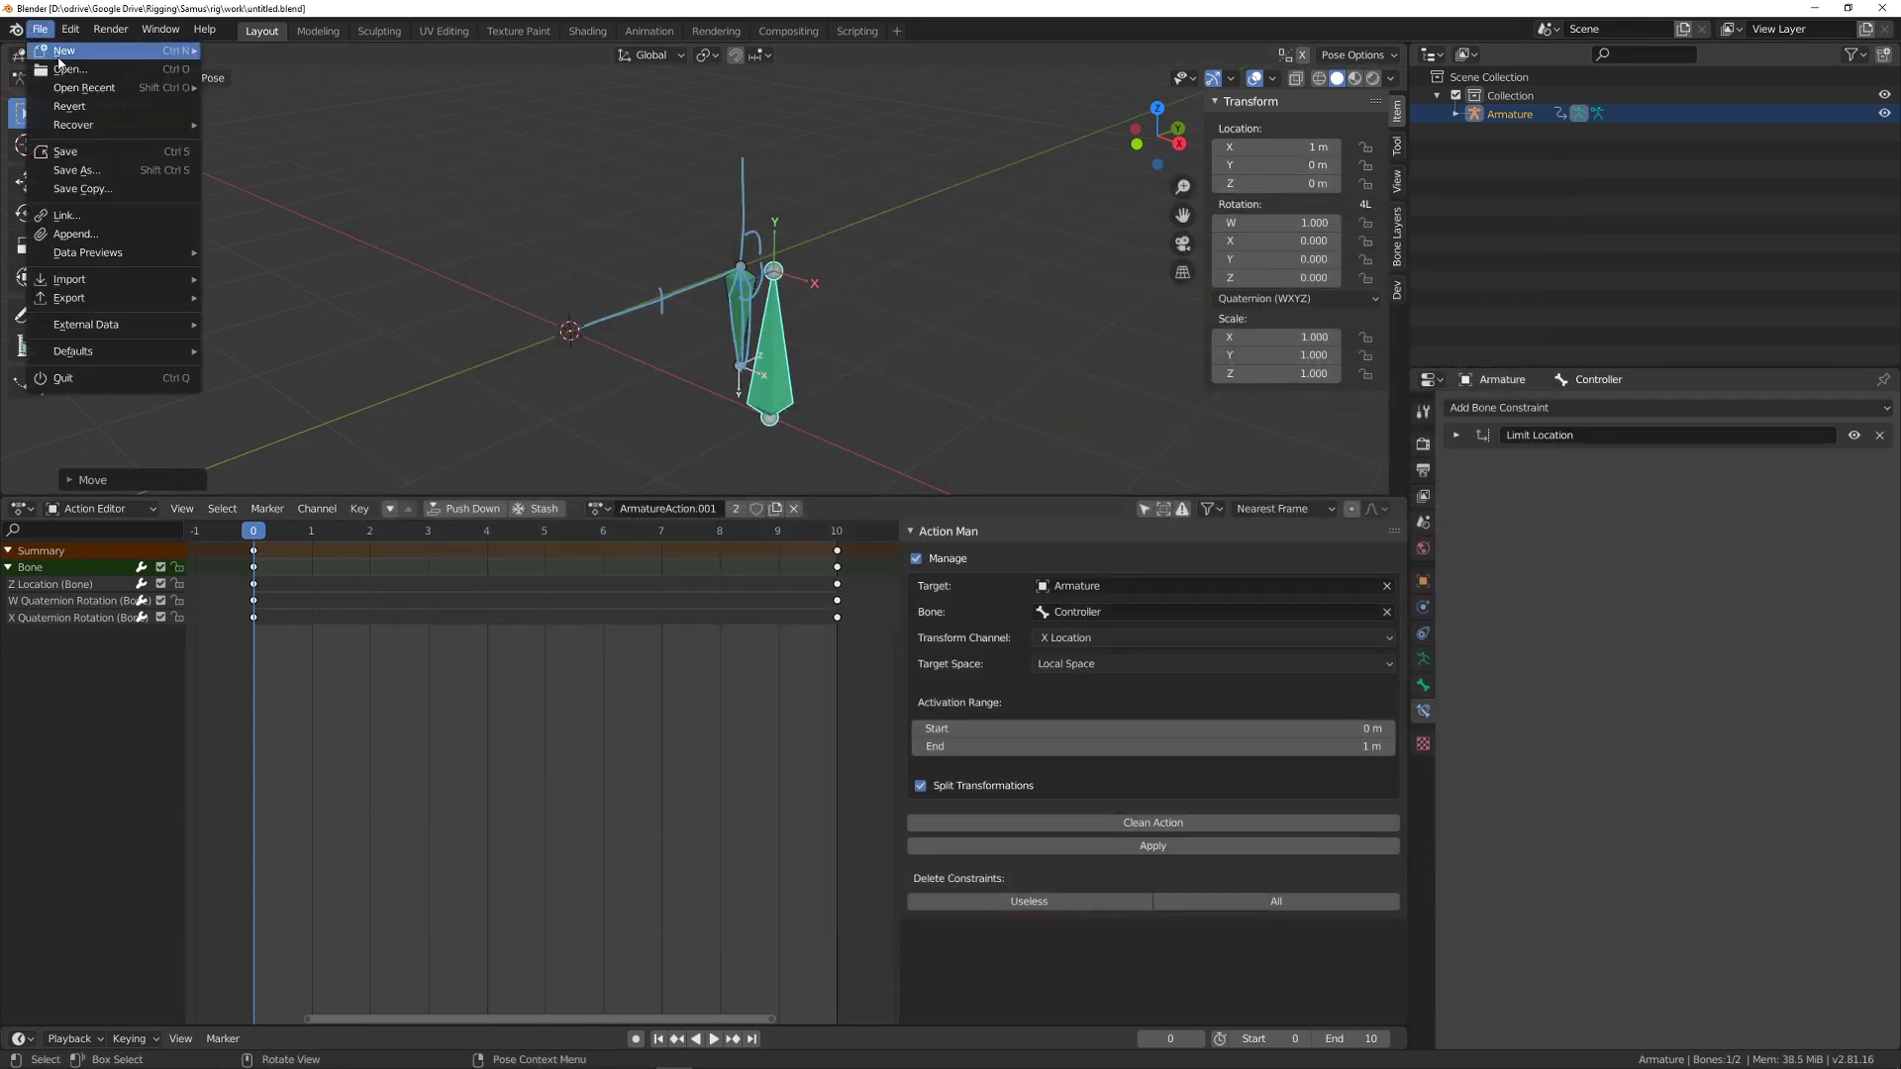
click(60, 69)
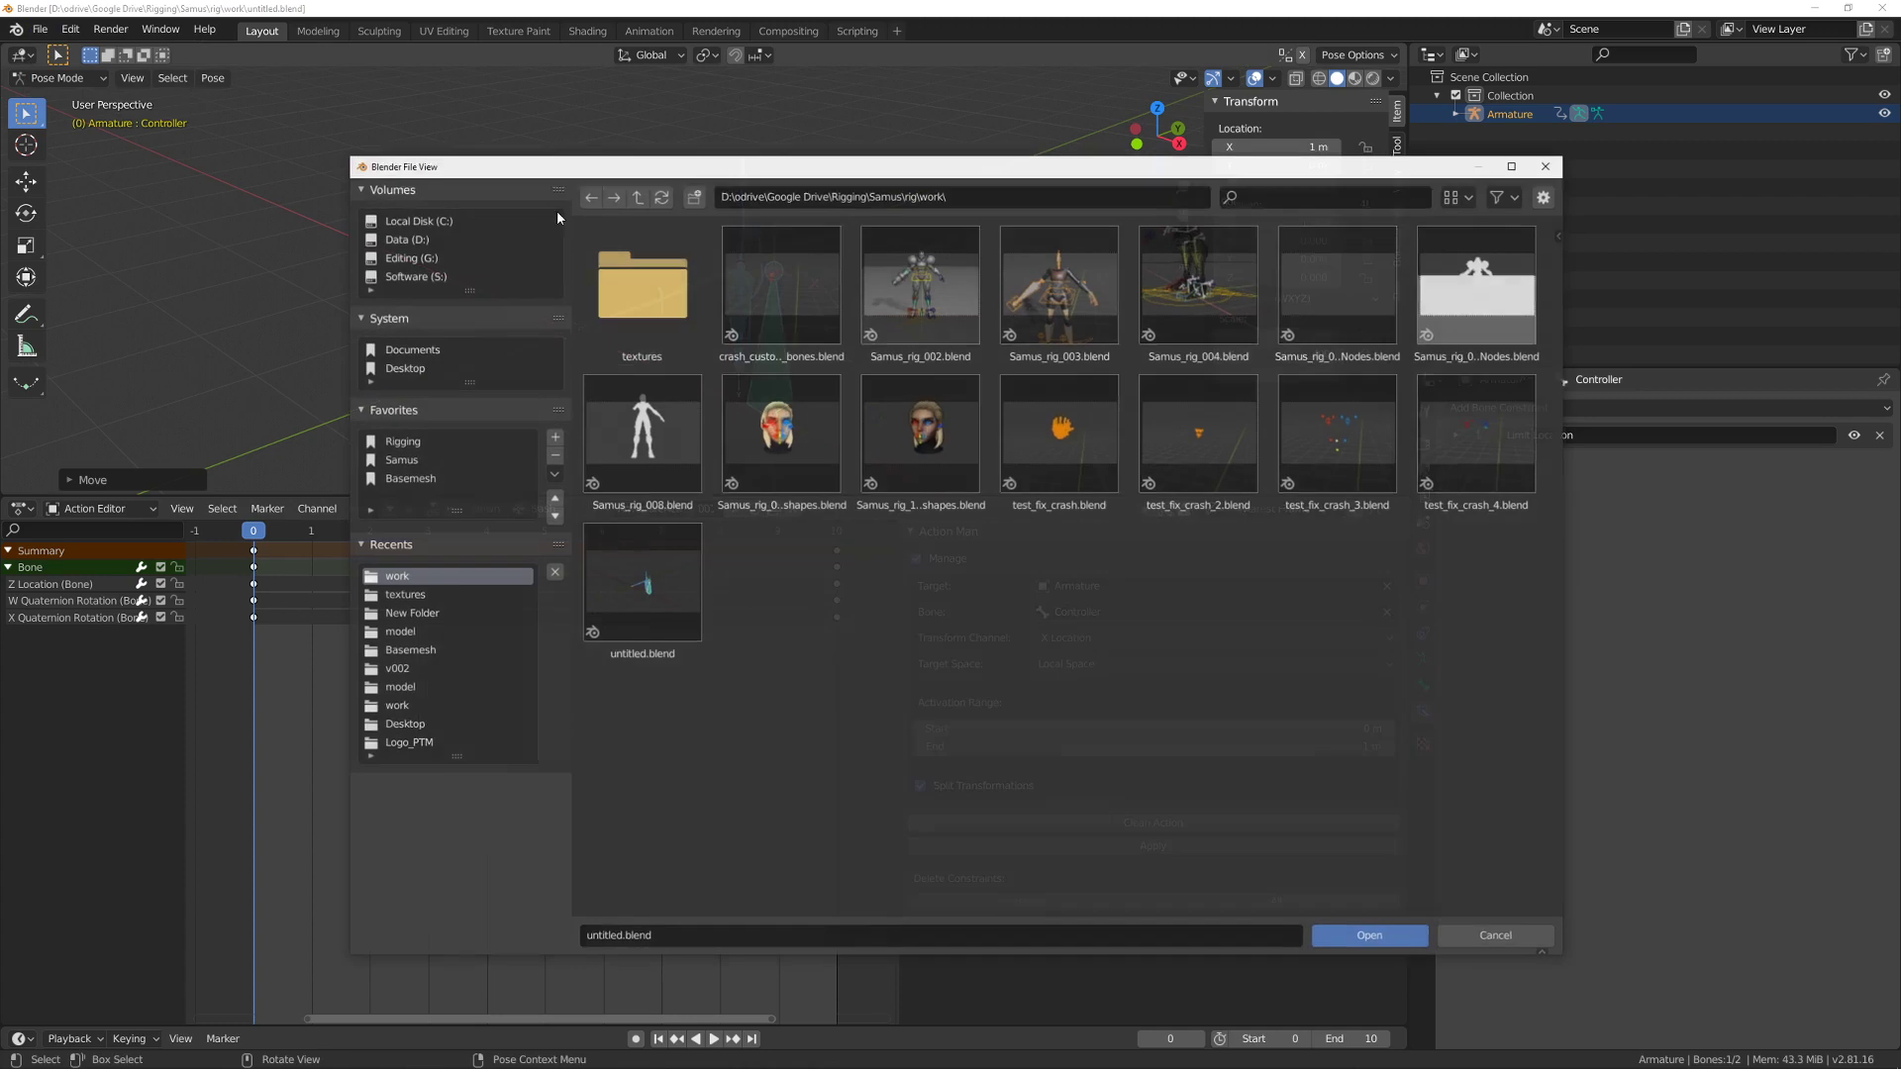
double_click(929, 436)
- Switch the viewport to Rendered shading for a close view of the character's face
mouse_move(847, 320)
middle_down()
mouse_move(896, 316)
mouse_move(896, 336)
middle_up()
key(z)
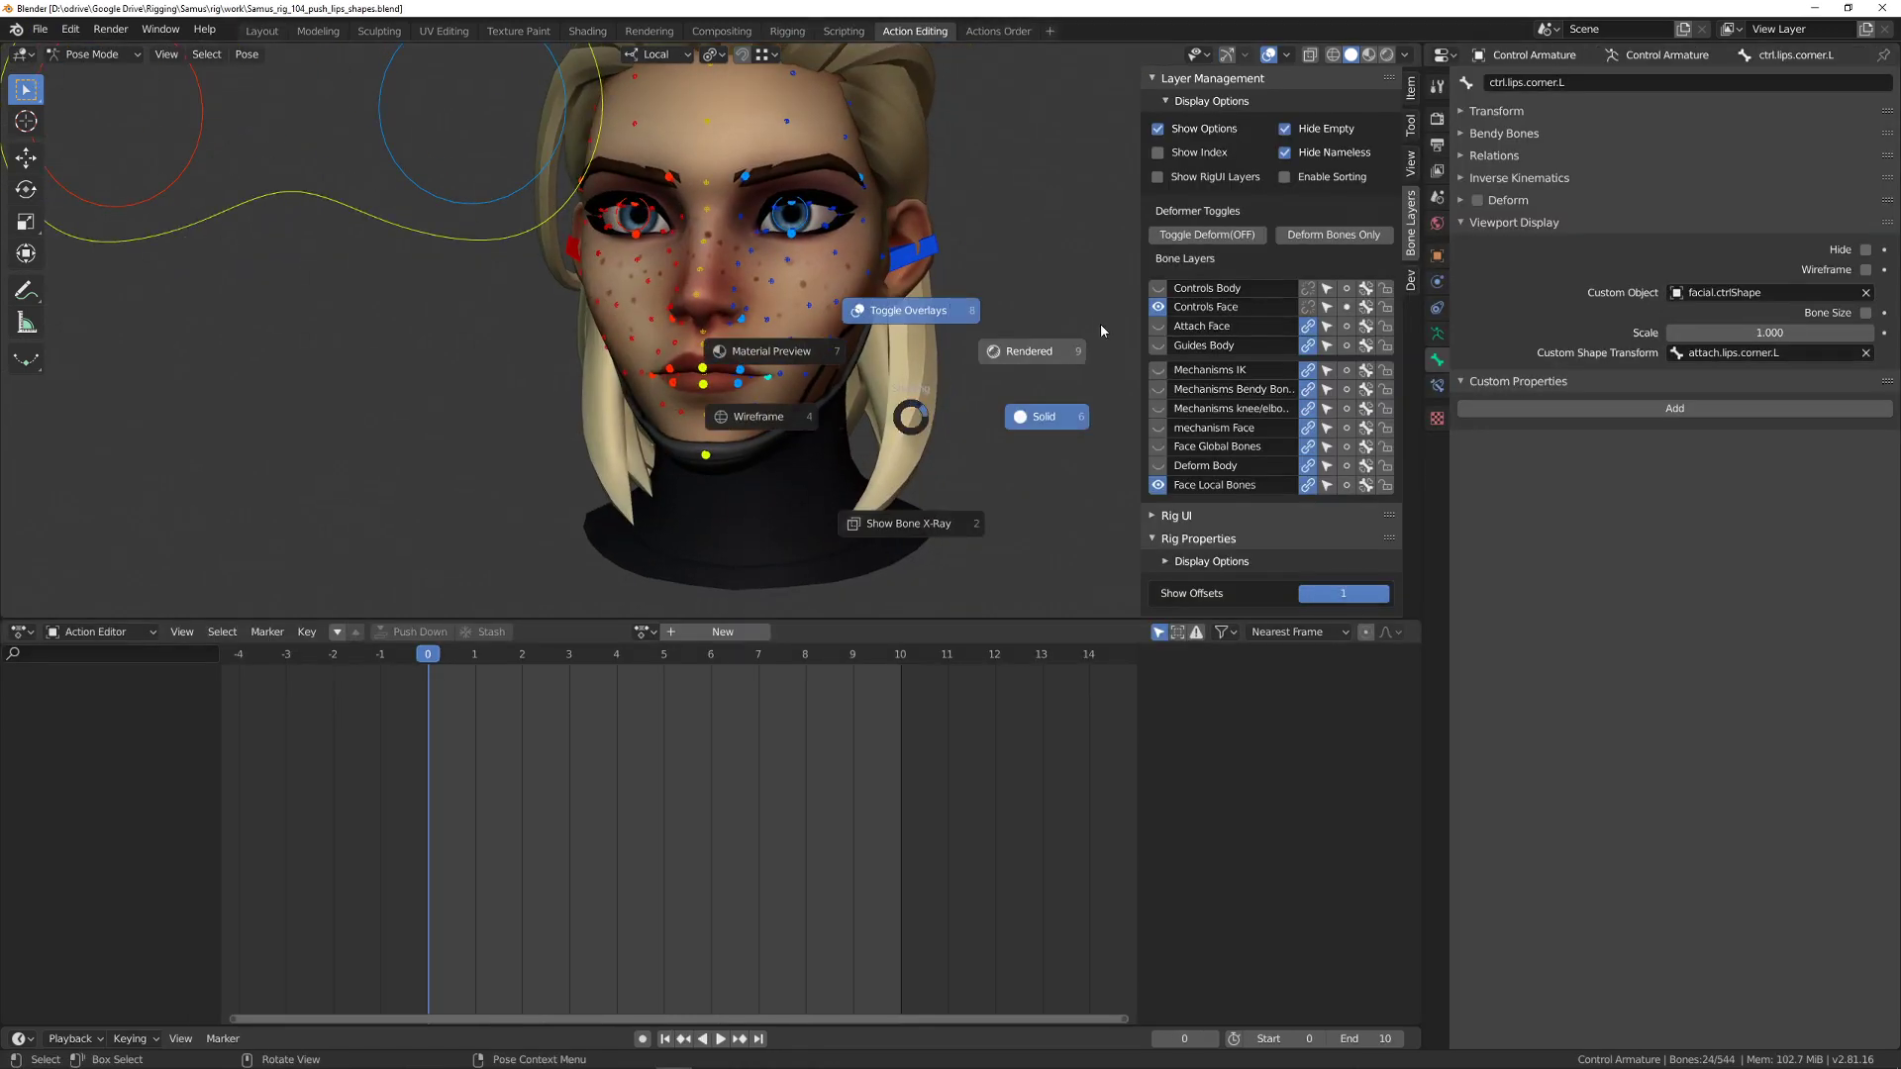
click(1101, 330)
scroll(919, 288, up, 2)
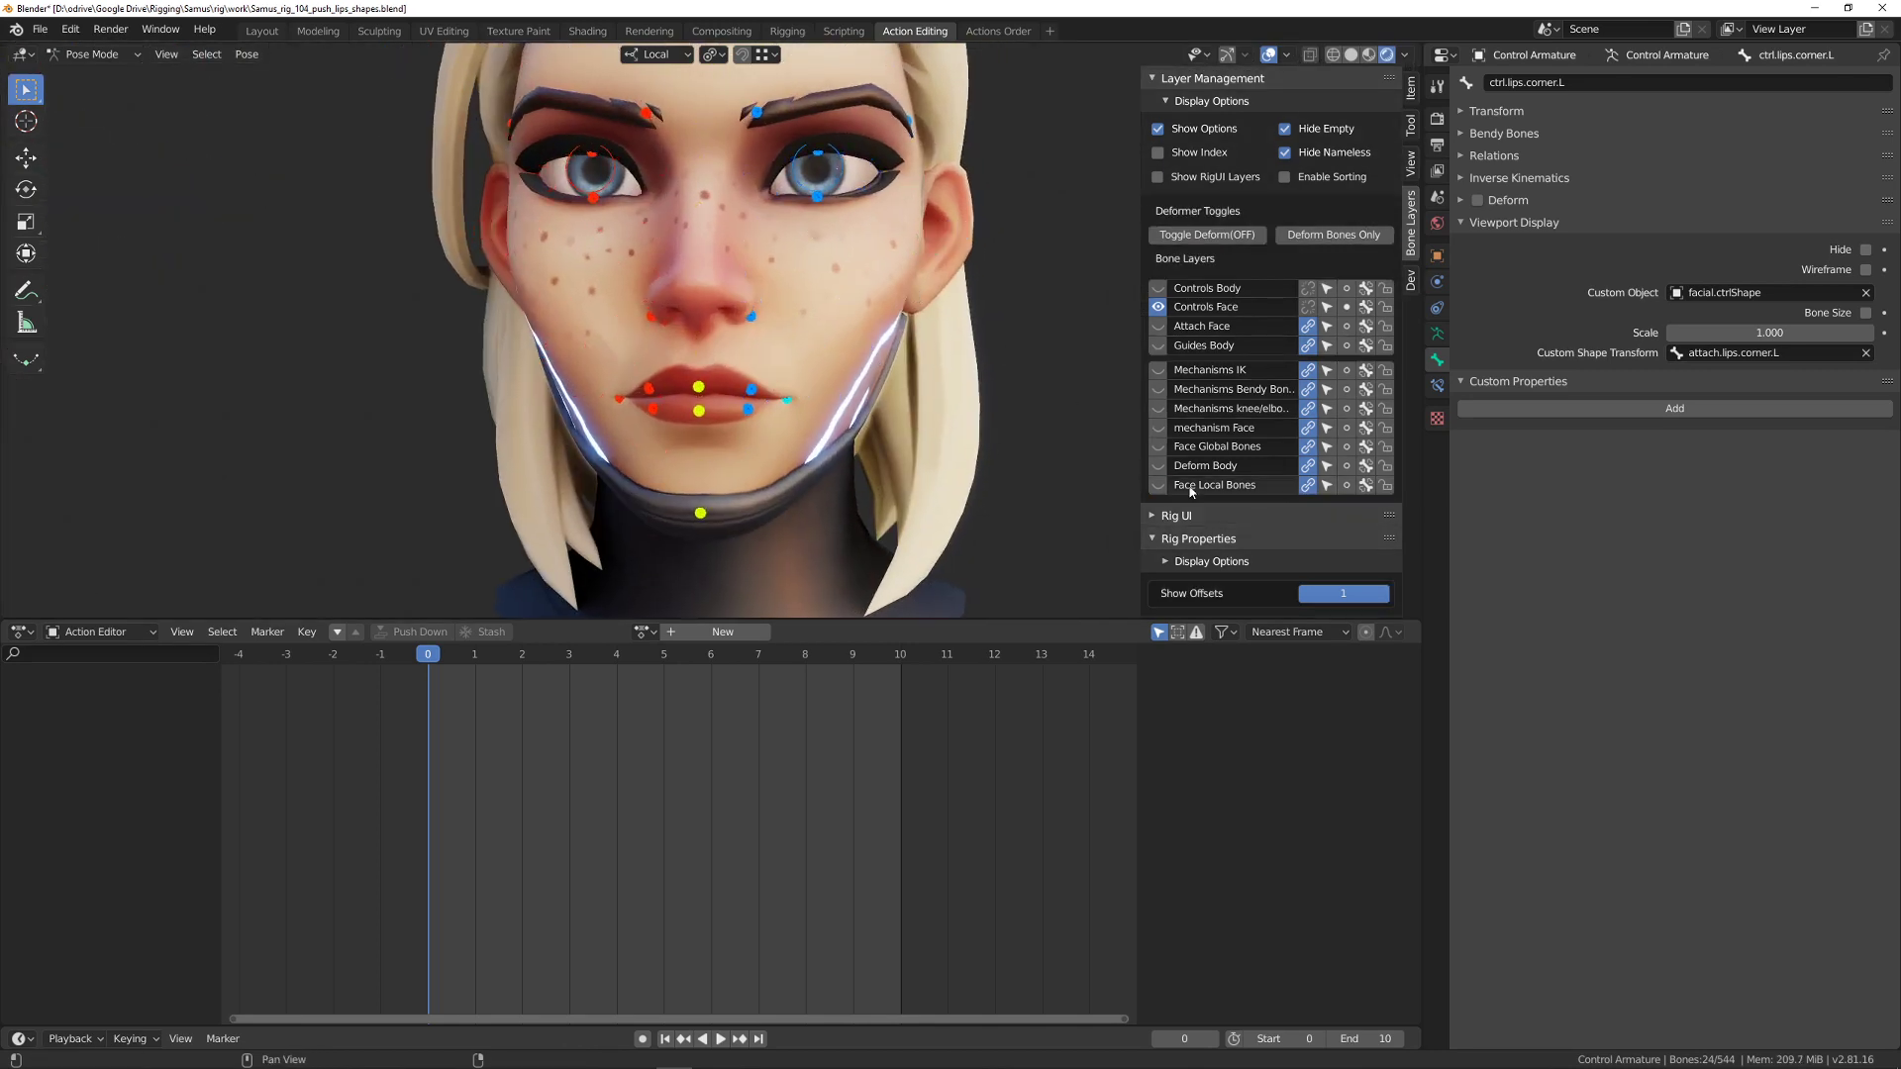
- Select both lip corner controls, with ctrl.lips.corner.R active, and enable X-Axis Mirror in the pose options
click(791, 407)
shift+click(623, 400)
click(1411, 126)
click(1198, 153)
- Try moving the mirrored lip corner controls about 4.8 cm along local X
middle_drag(947, 370, 926, 369)
key(g)
key(x)
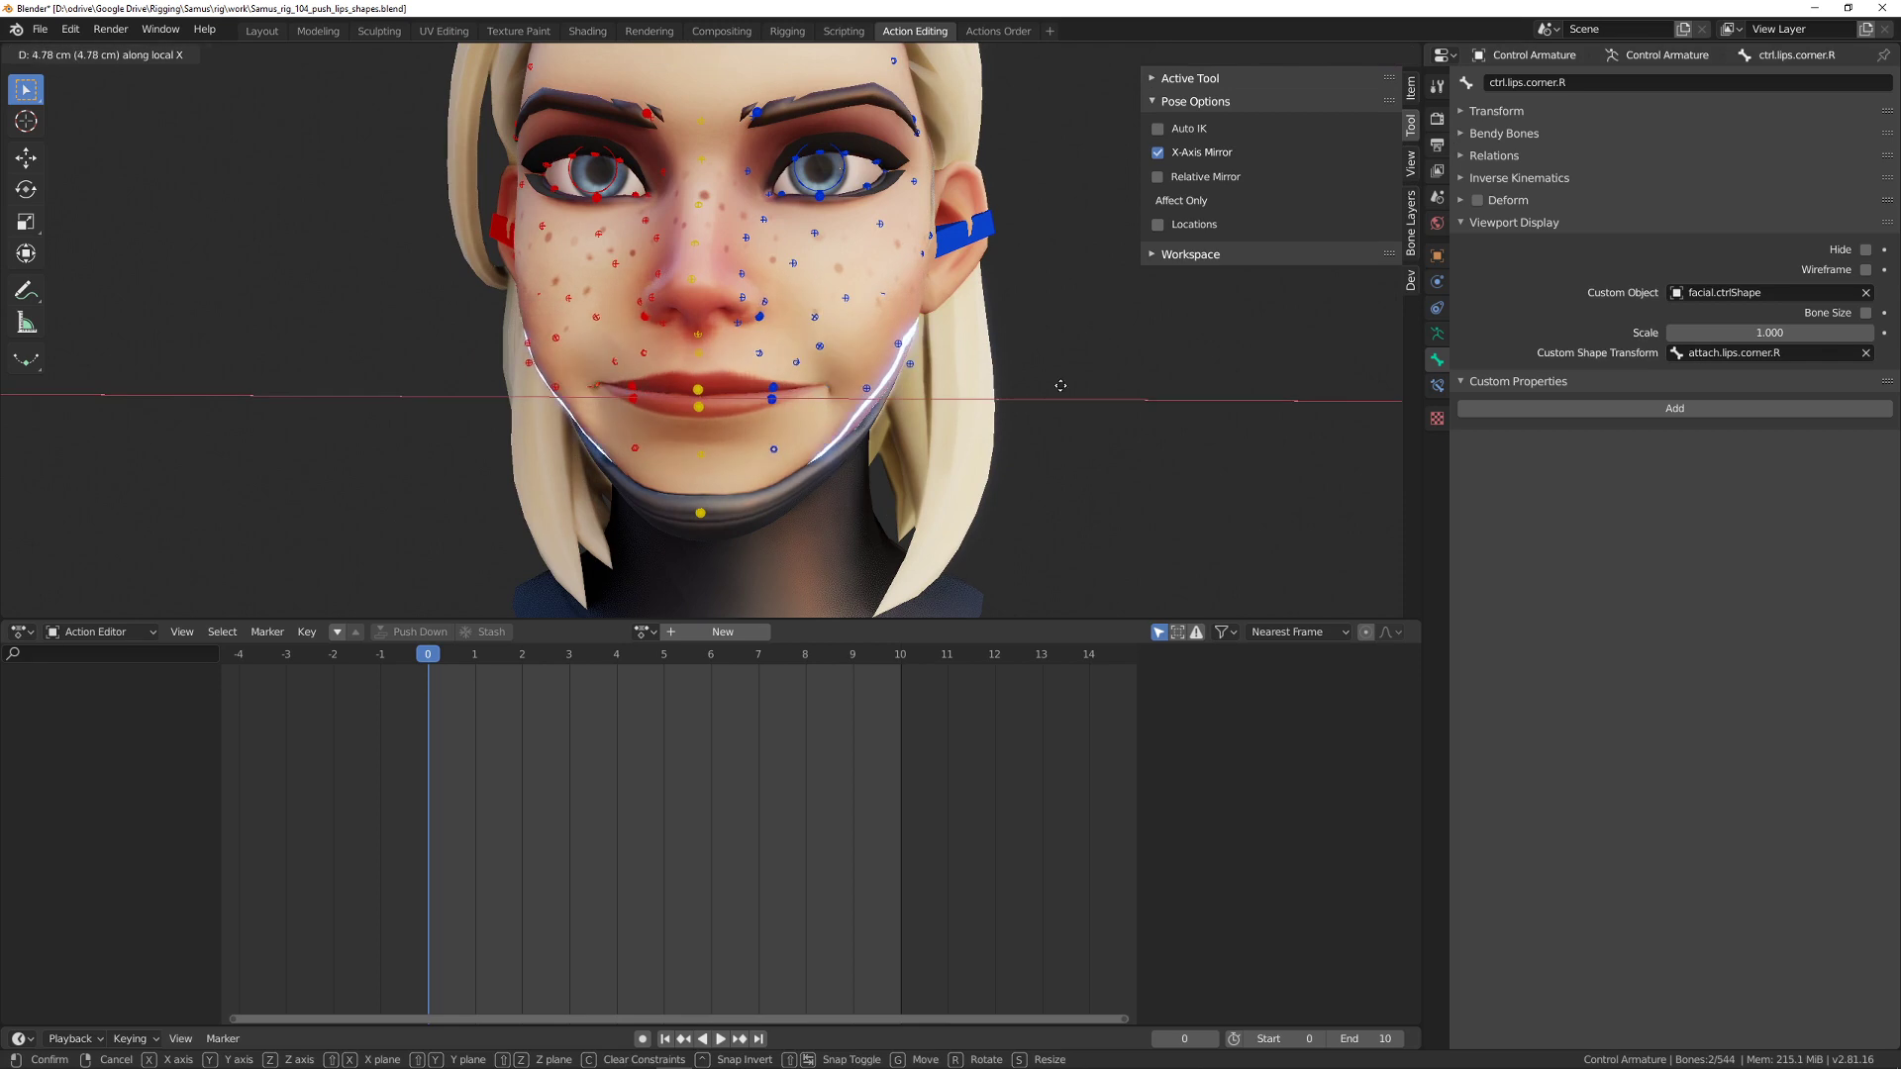
click(1046, 402)
middle_drag(1046, 402, 900, 392)
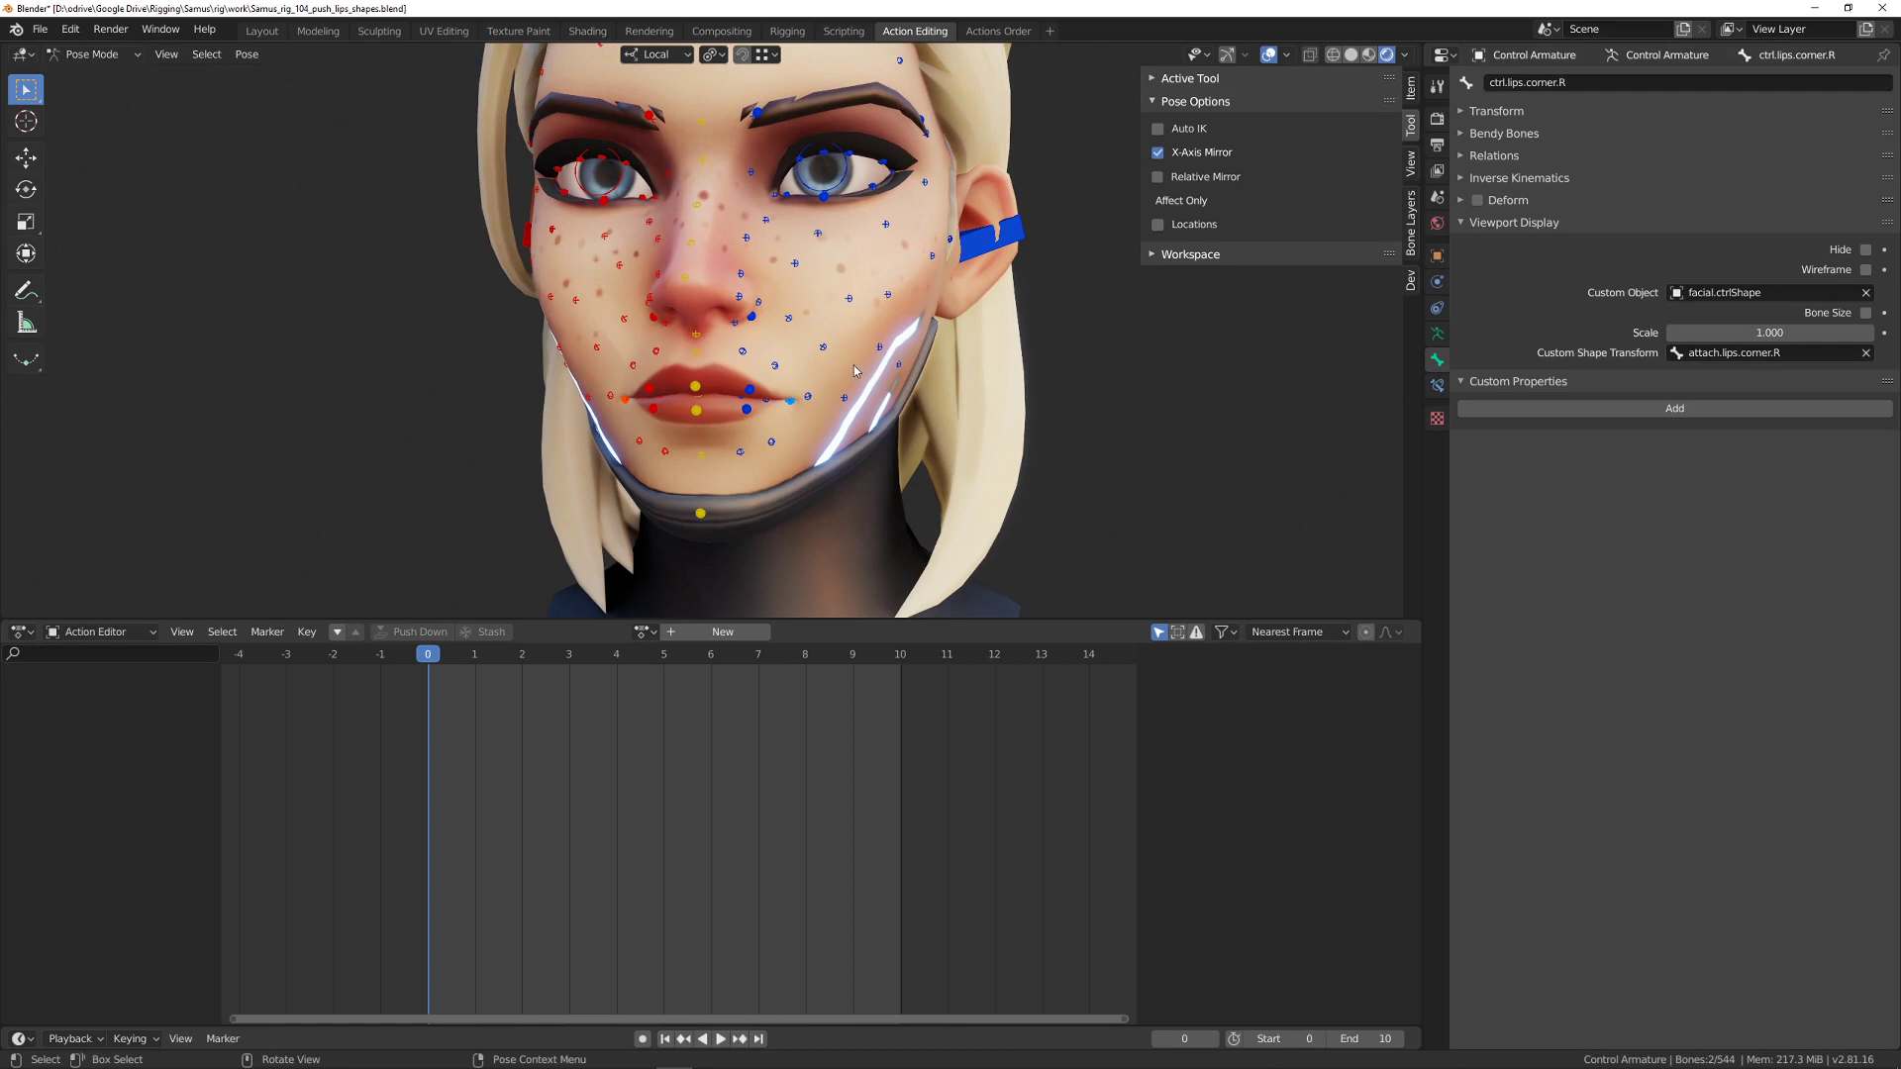
- Load the Lip.Corner.Out.L action in the Action Editor
click(644, 631)
text(come)
text(r)
key(Down)
key(Down)
key(Down)
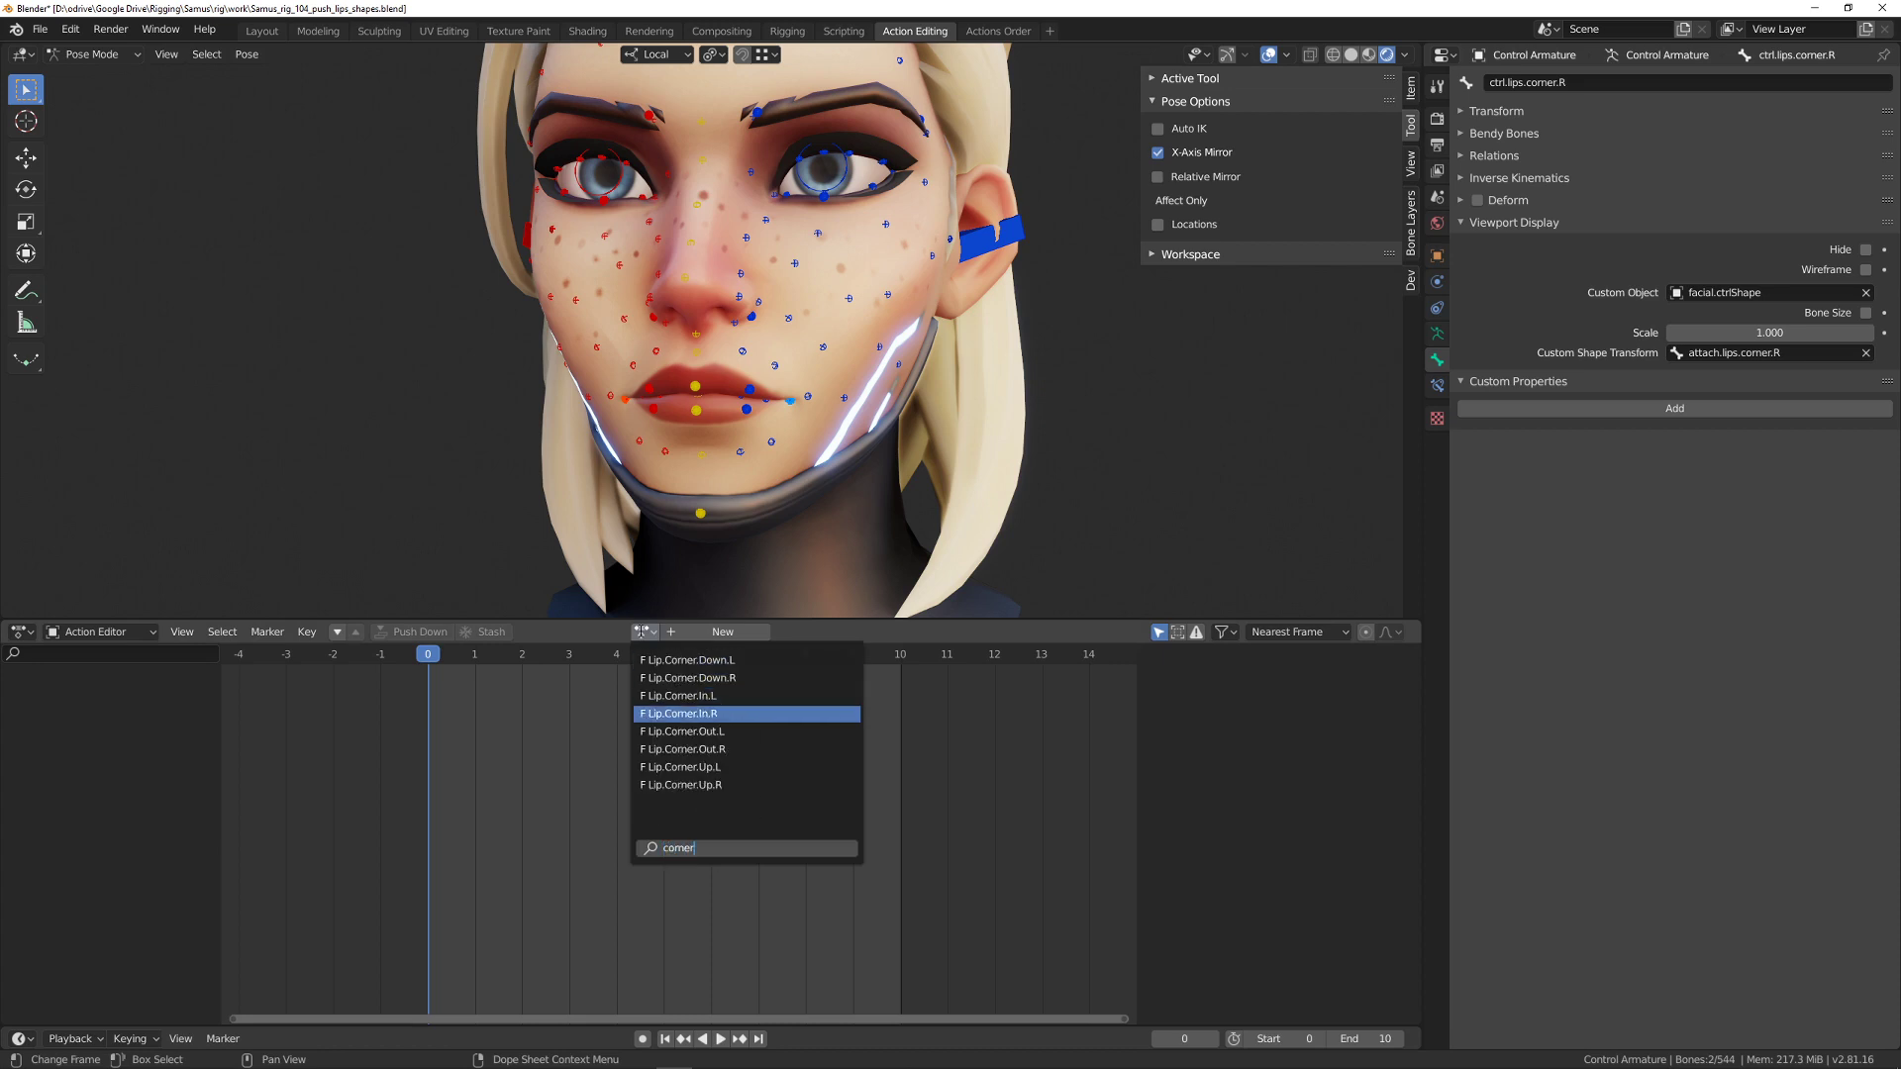
key(Down)
key(Return)
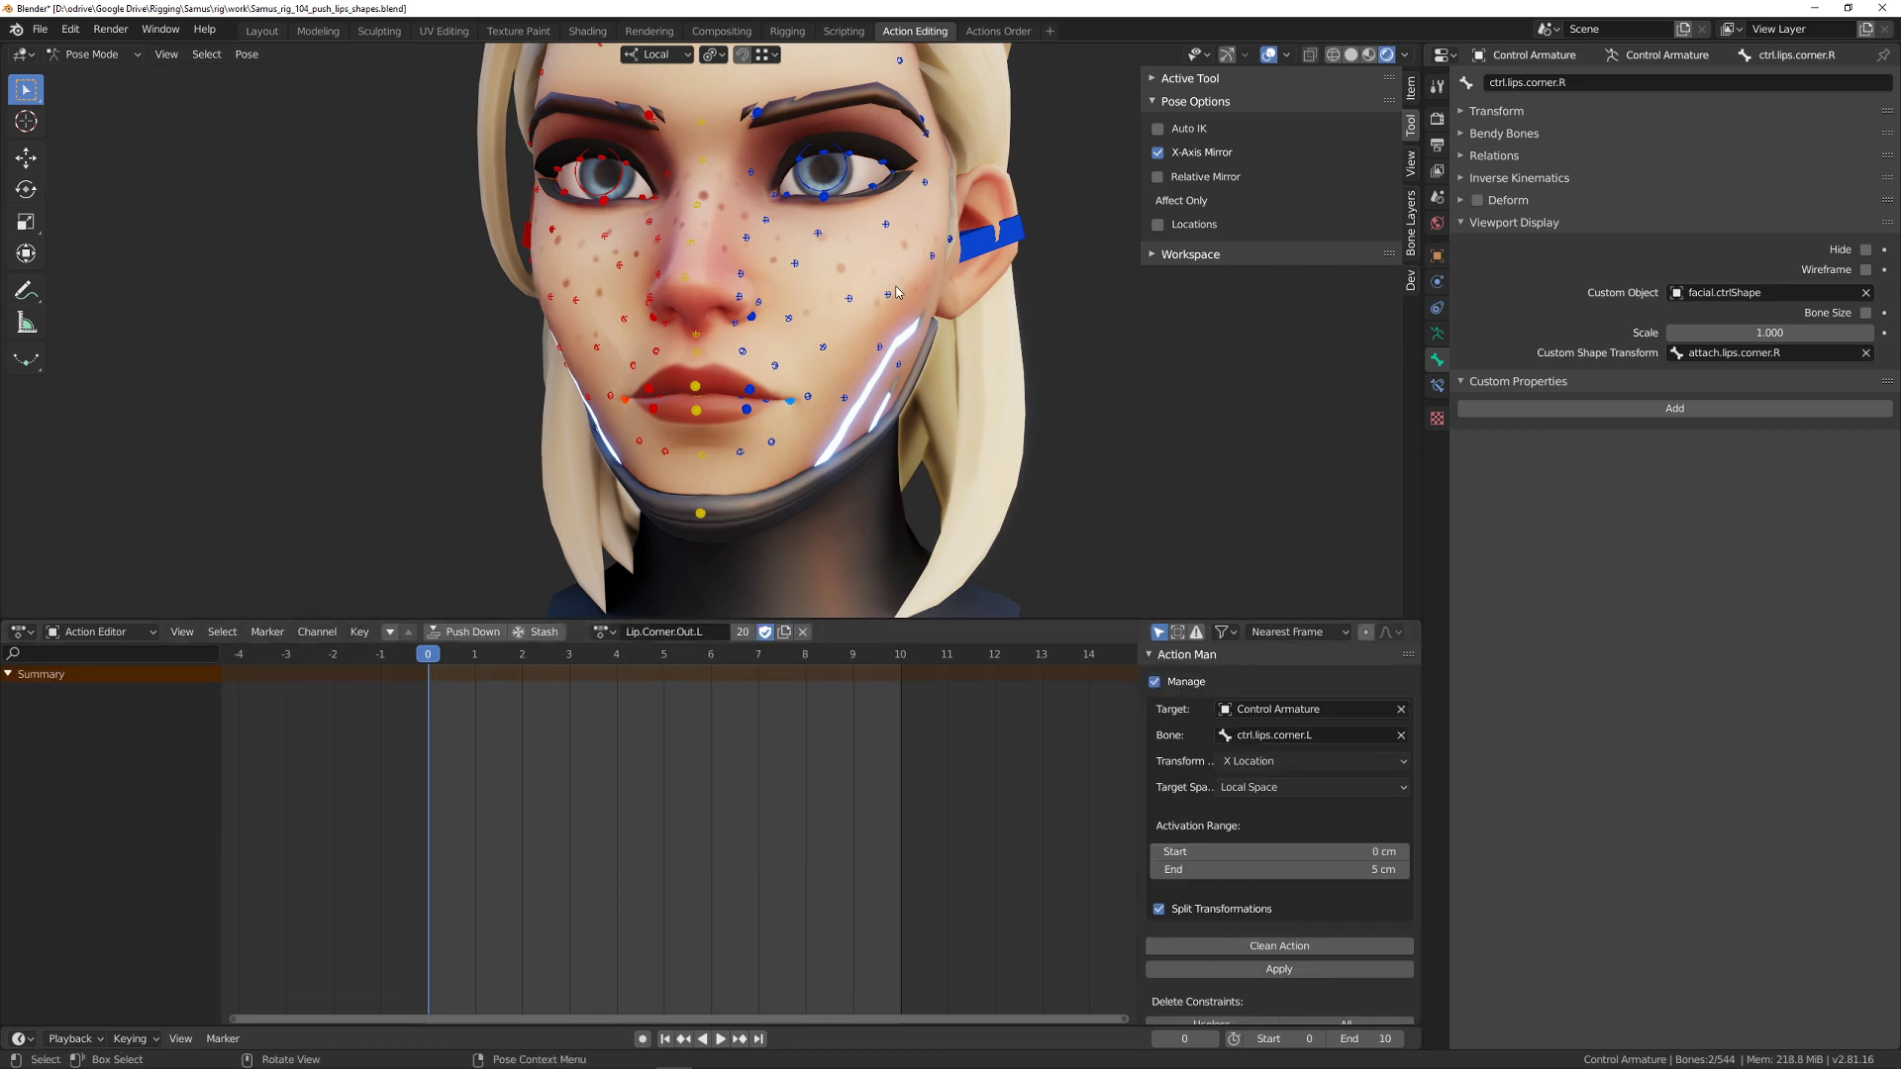
- Select all bones to list their keyframes and preview Lip.Corner.Out.L between frames 0 and 10, returning to frame 0
key(a)
scroll(683, 782, down, 5)
middle_drag(692, 790, 700, 1038)
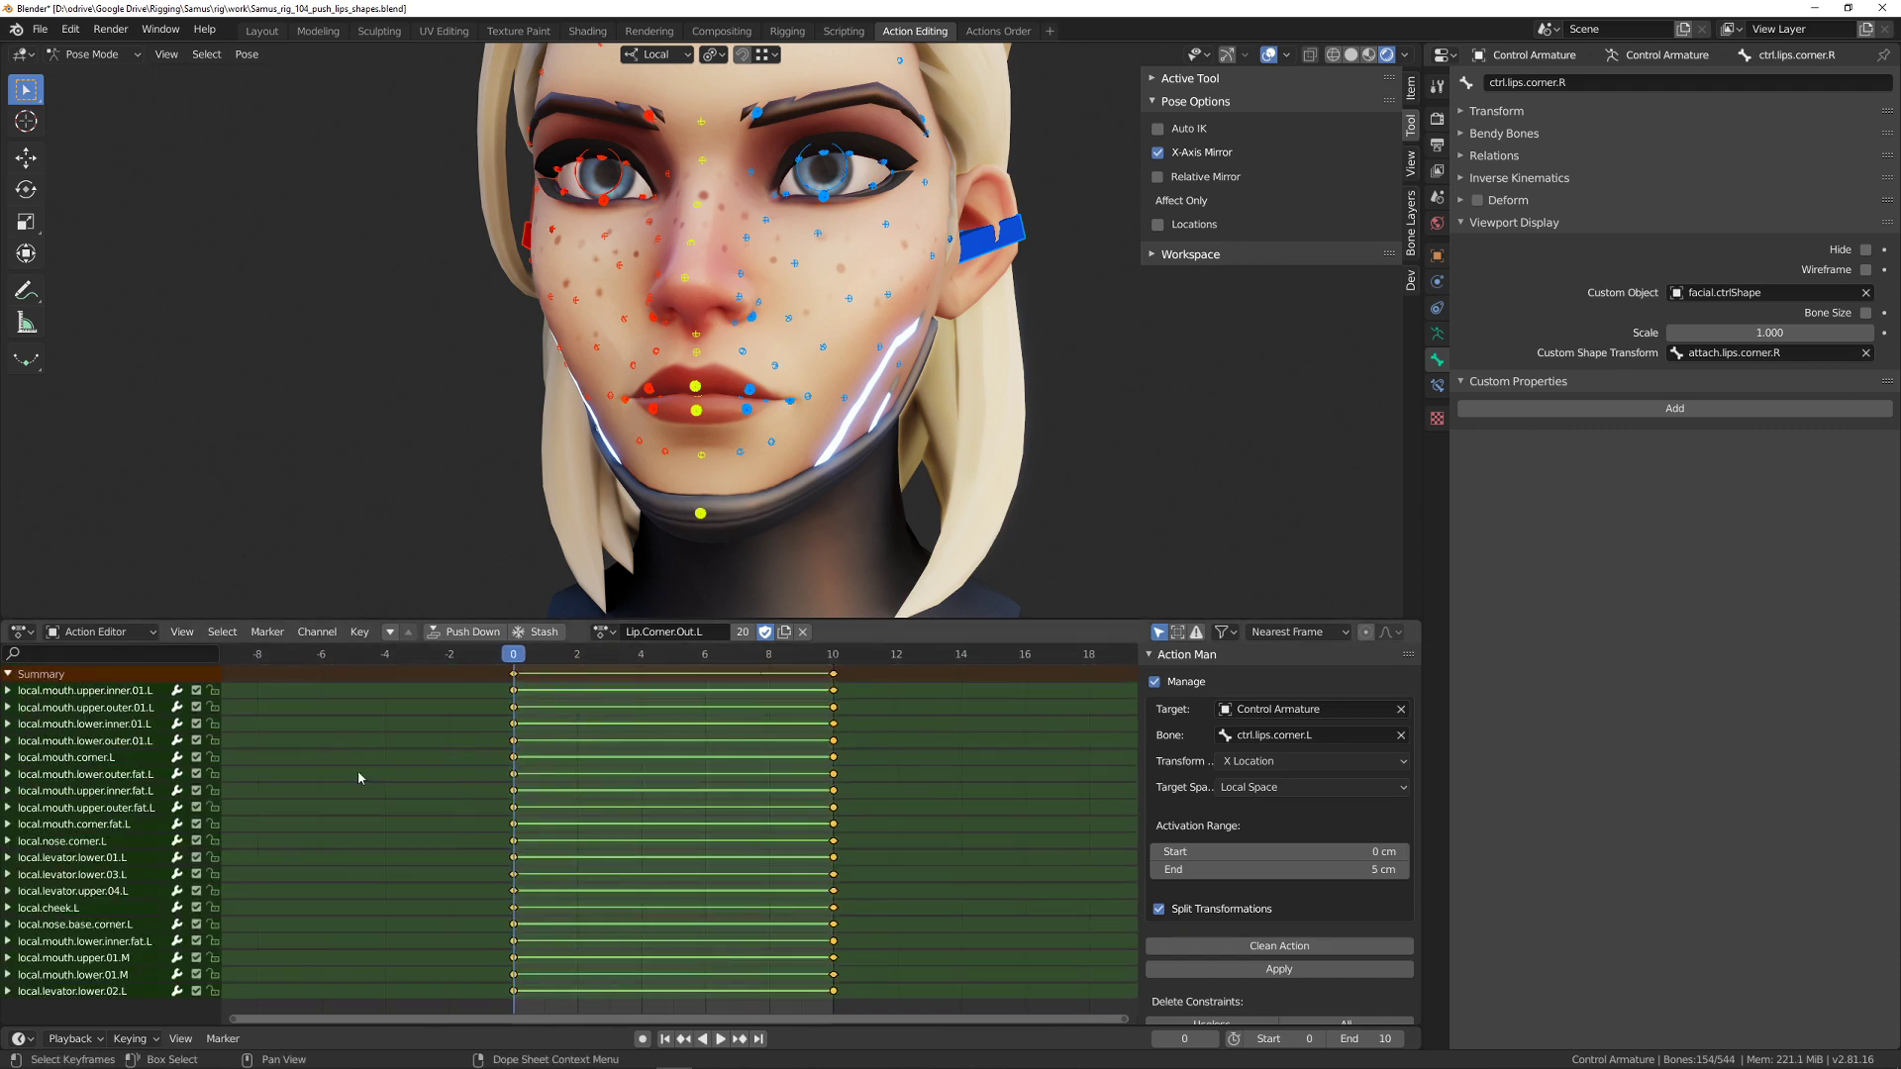
scroll(708, 523, up, 2)
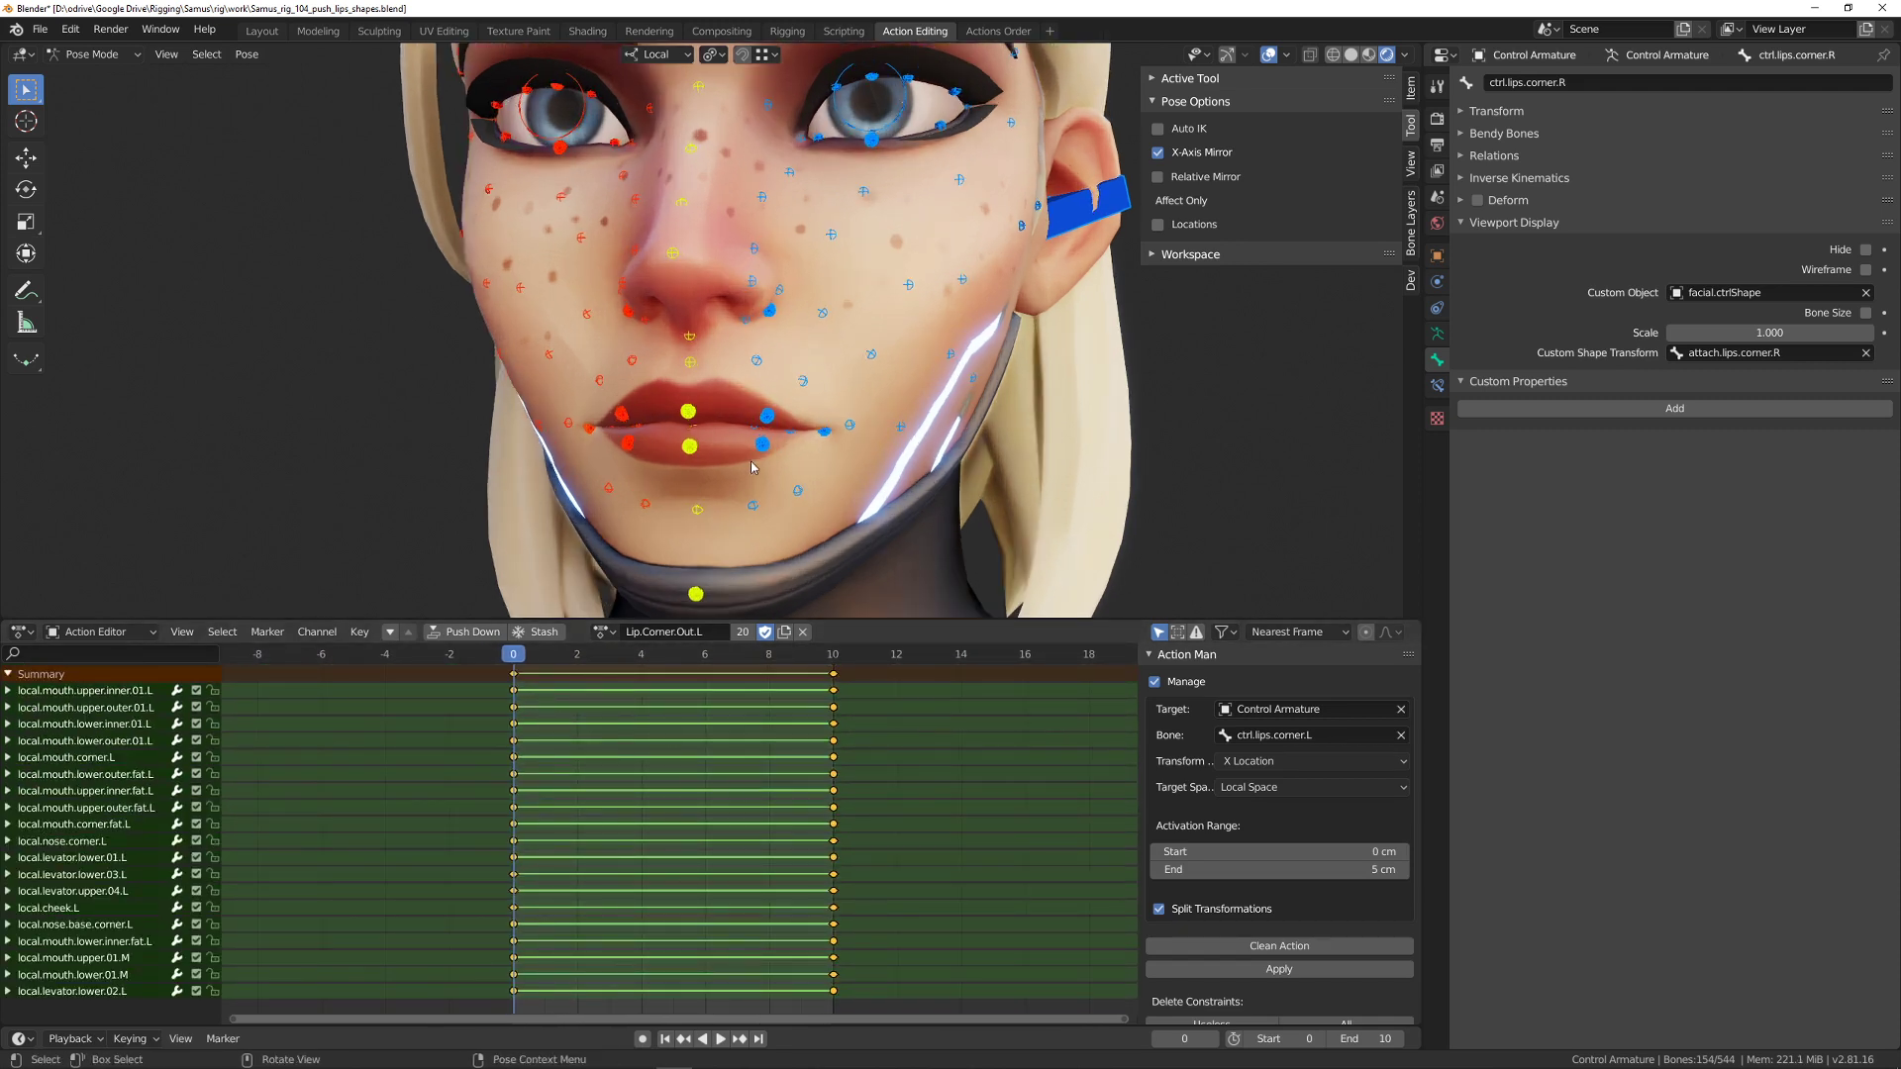
scroll(753, 467, down, 2)
key(space)
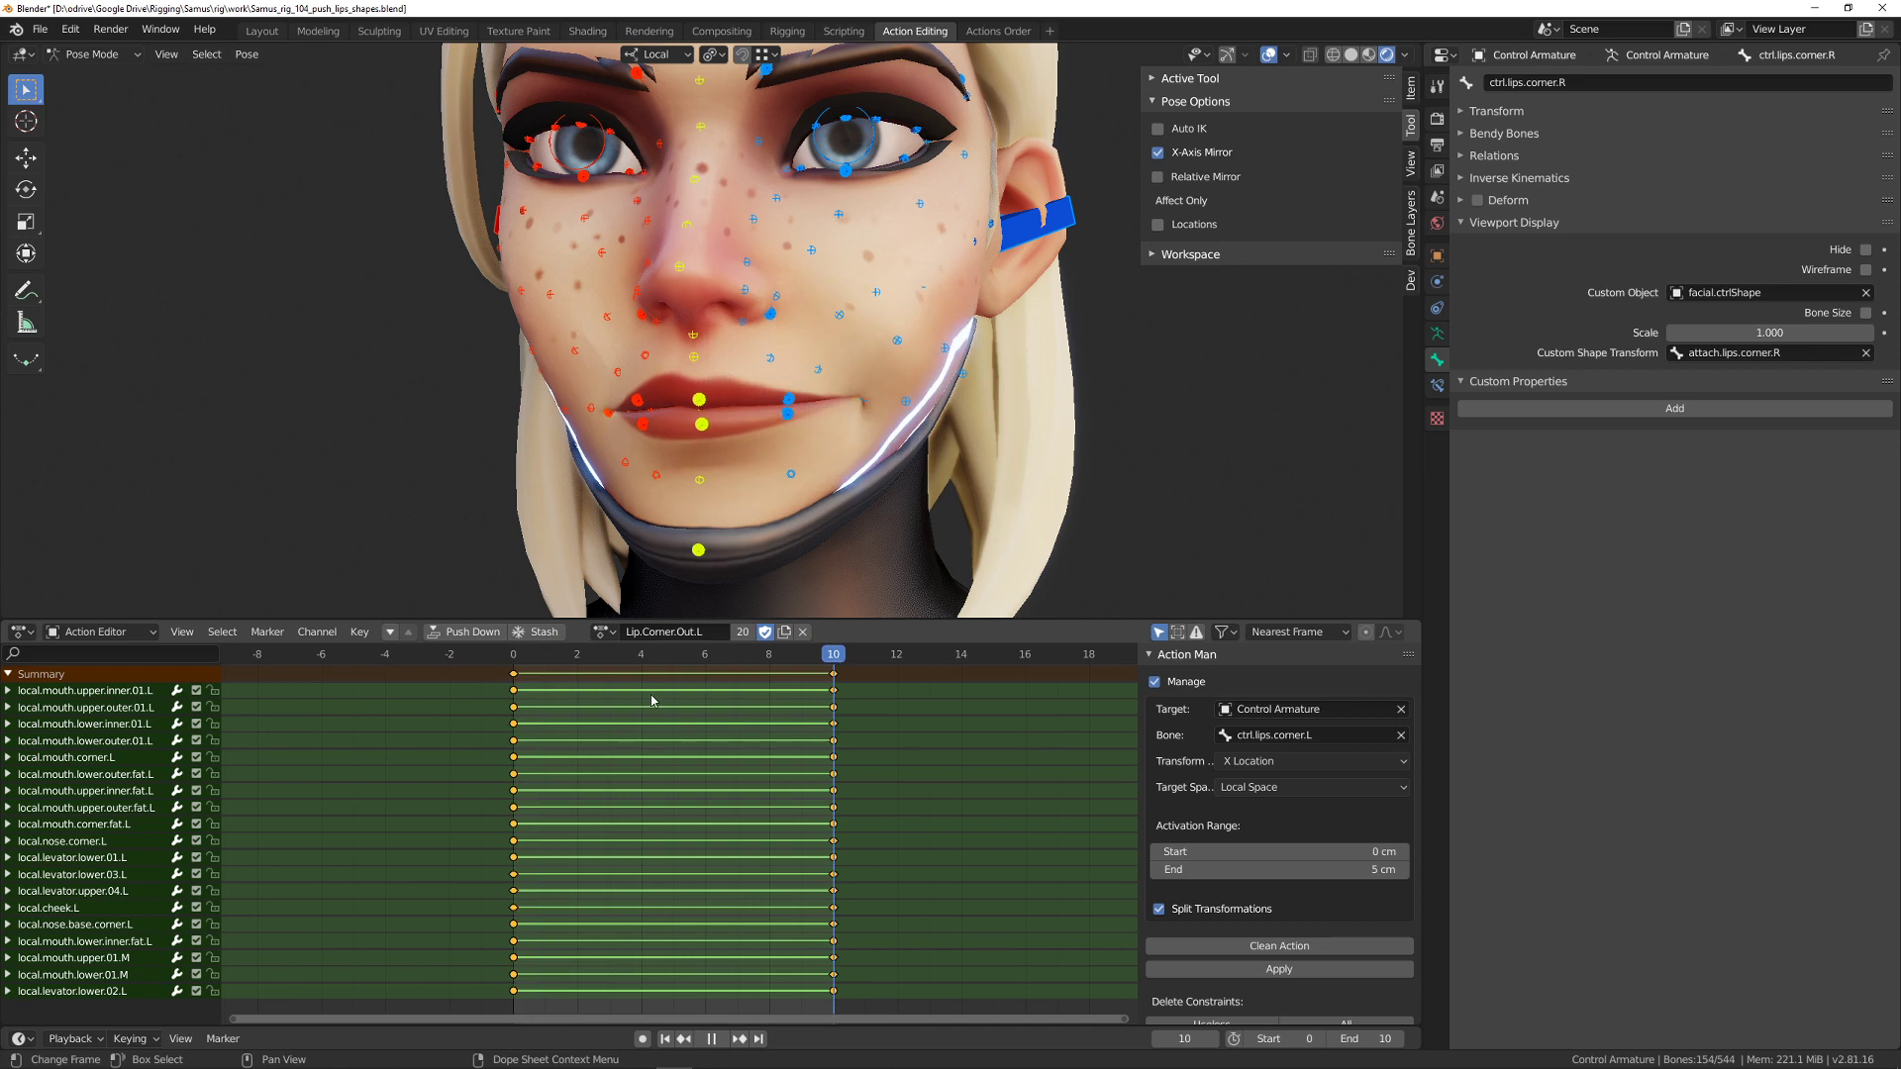
key(Escape)
drag(516, 661, 847, 672)
mouse_move(899, 610)
middle_down()
mouse_move(814, 606)
mouse_move(893, 616)
middle_up()
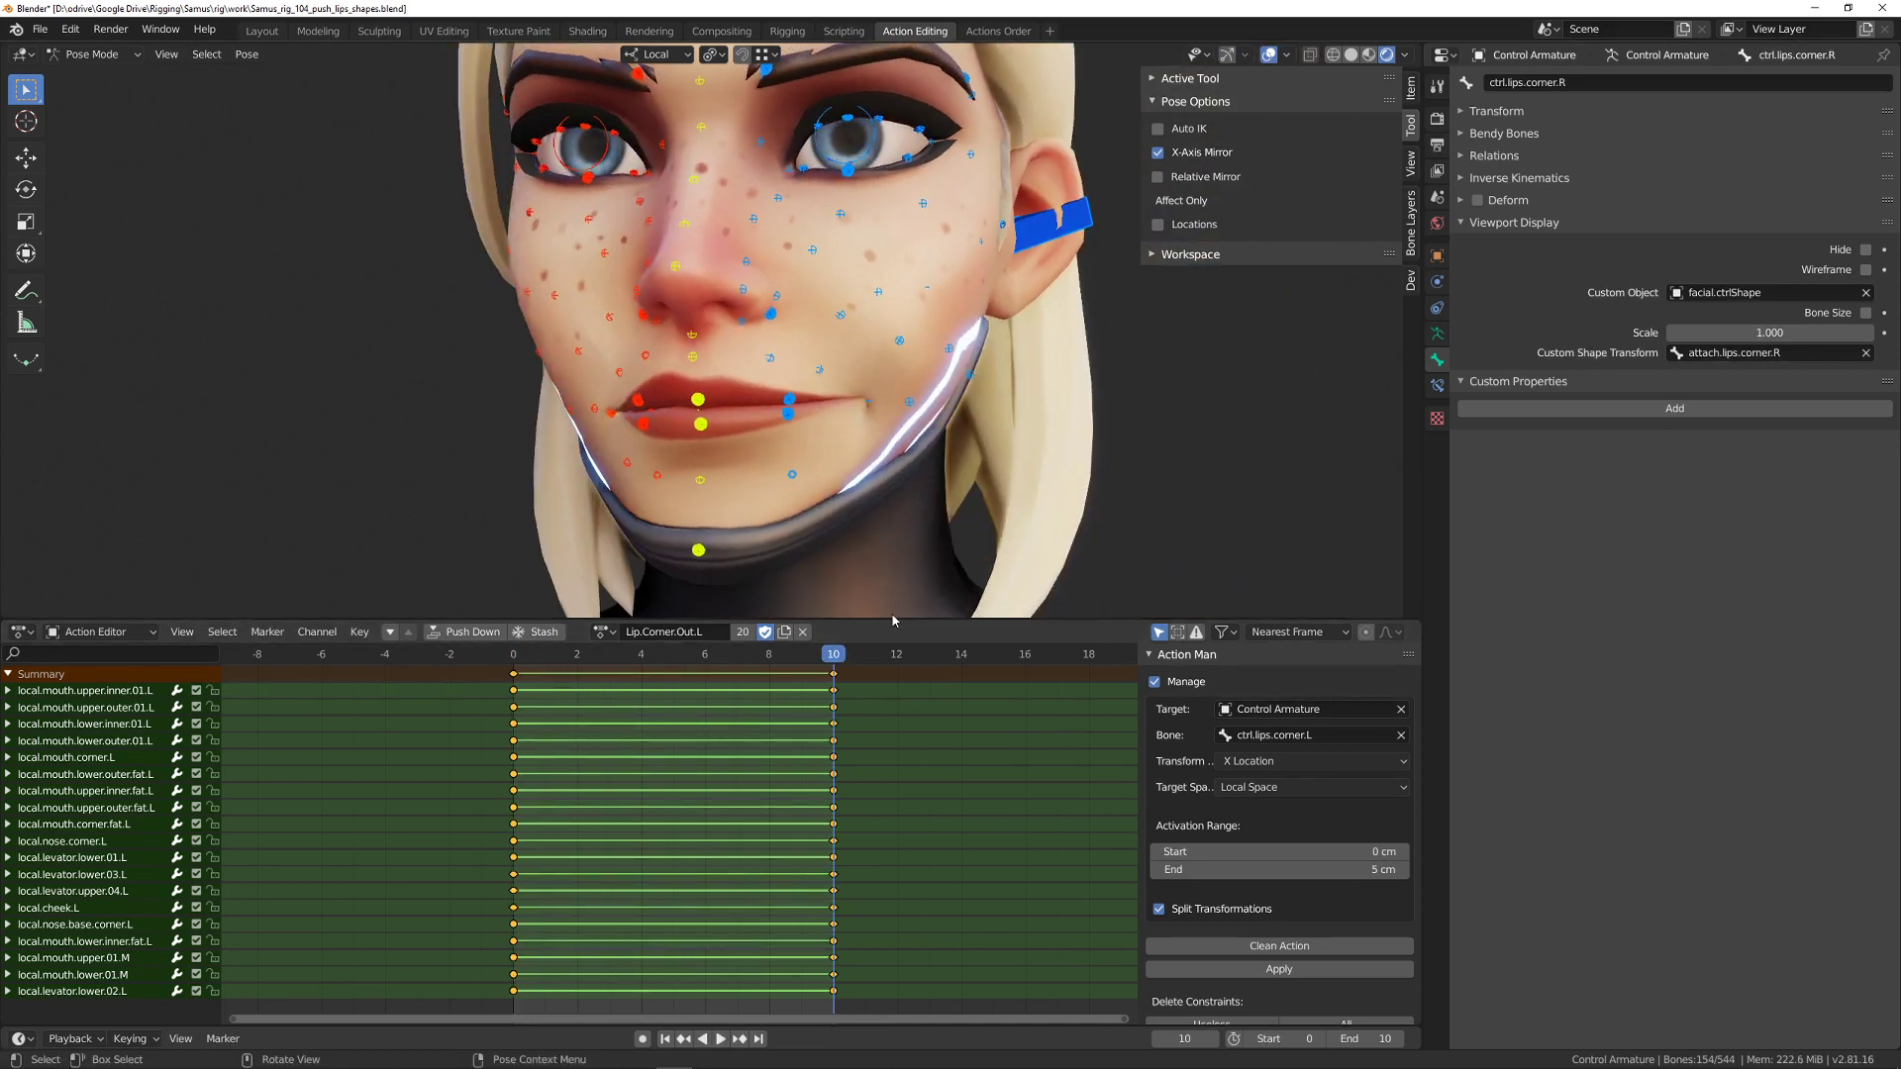
key(shift+Left)
middle_drag(738, 406, 775, 401)
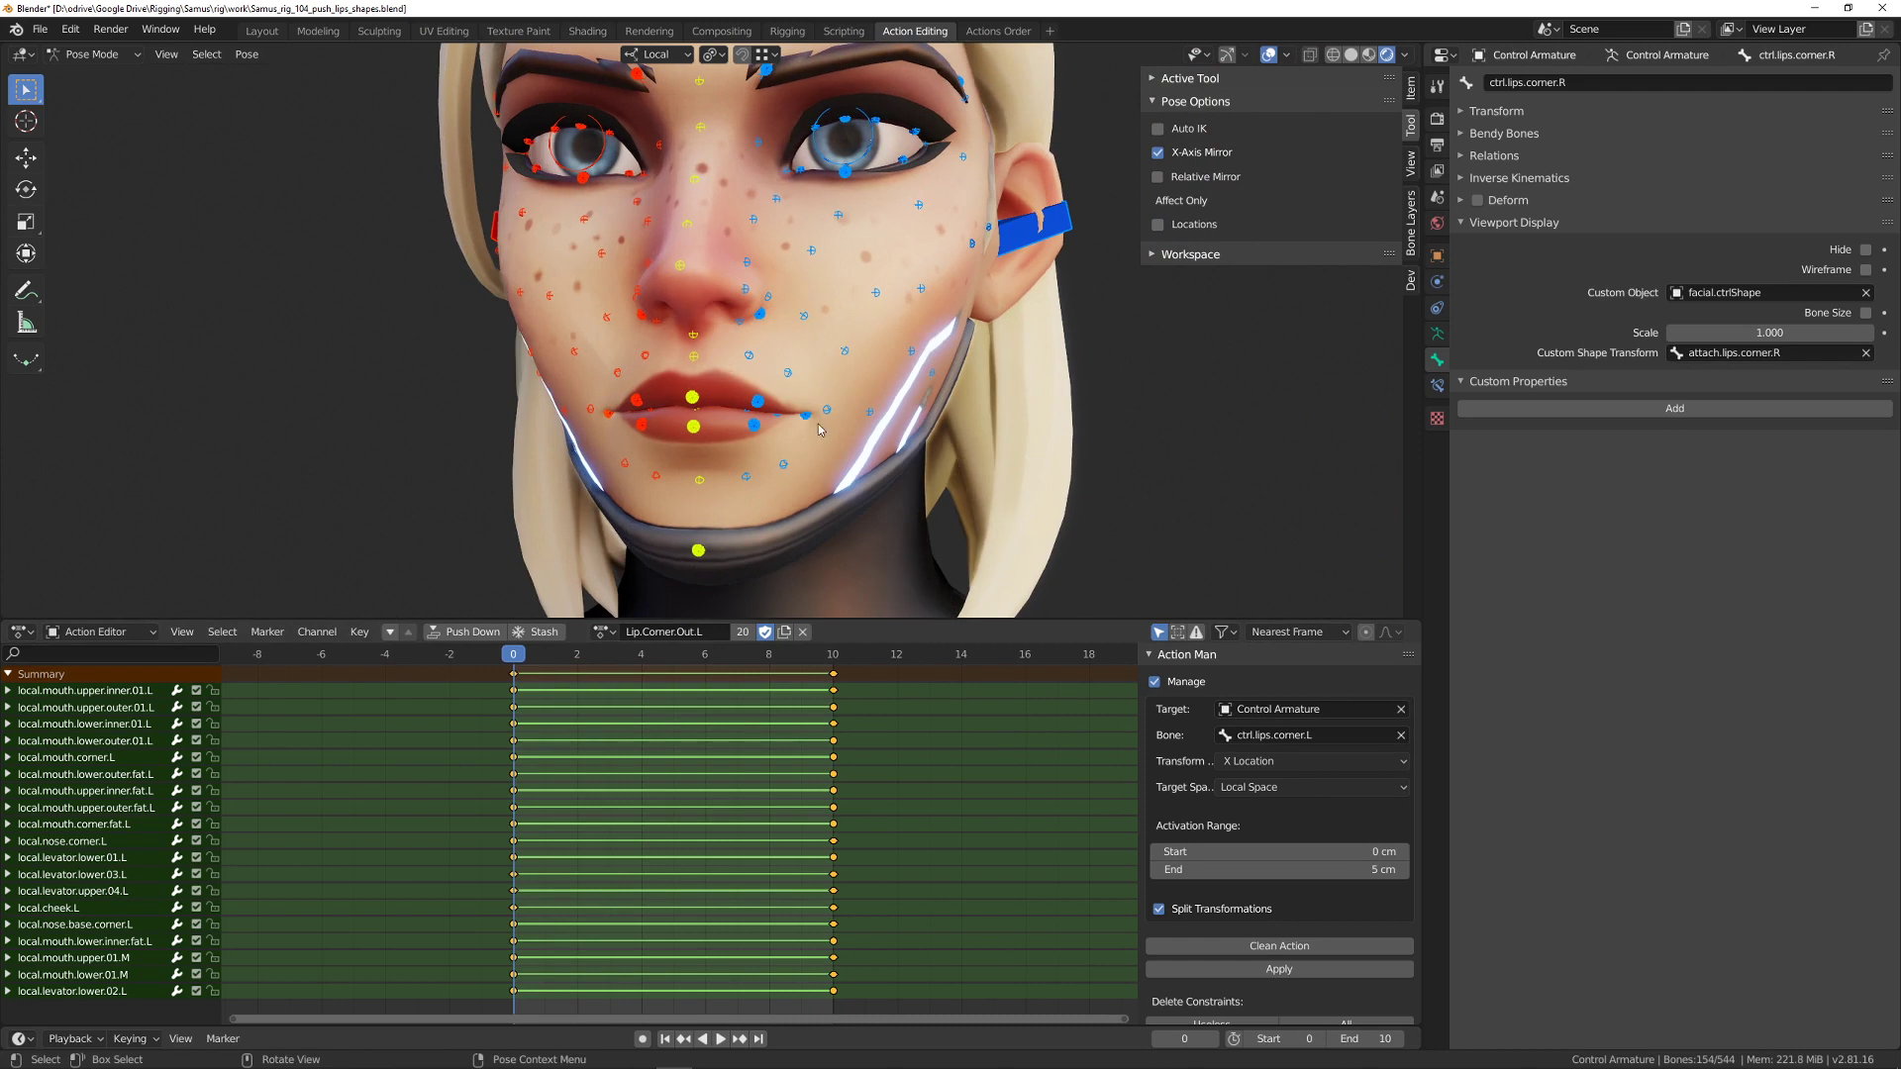
- Switch the active action to Lip.Corner.Up.L
click(664, 632)
click(664, 632)
click(603, 631)
click(603, 630)
text(co)
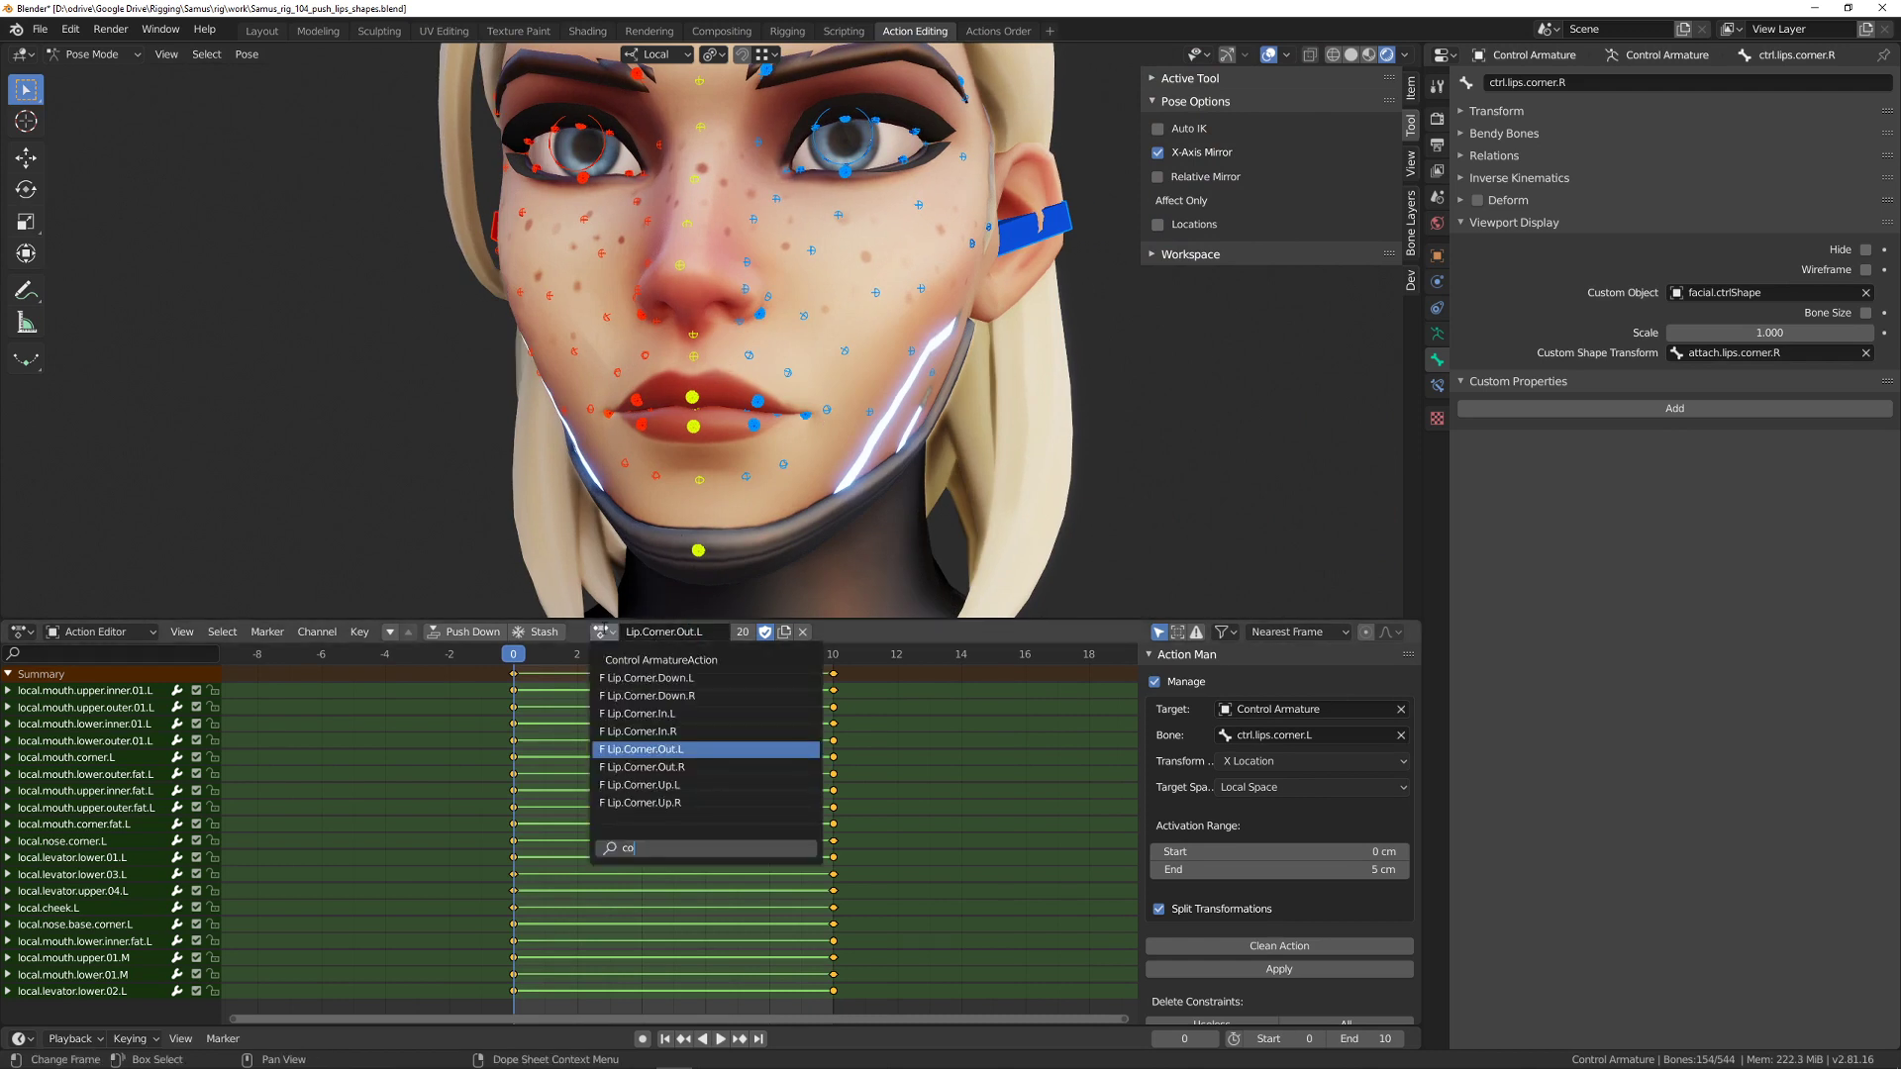
key(Up)
key(Up)
key(Down)
key(Down)
key(Down)
key(Down)
key(Return)
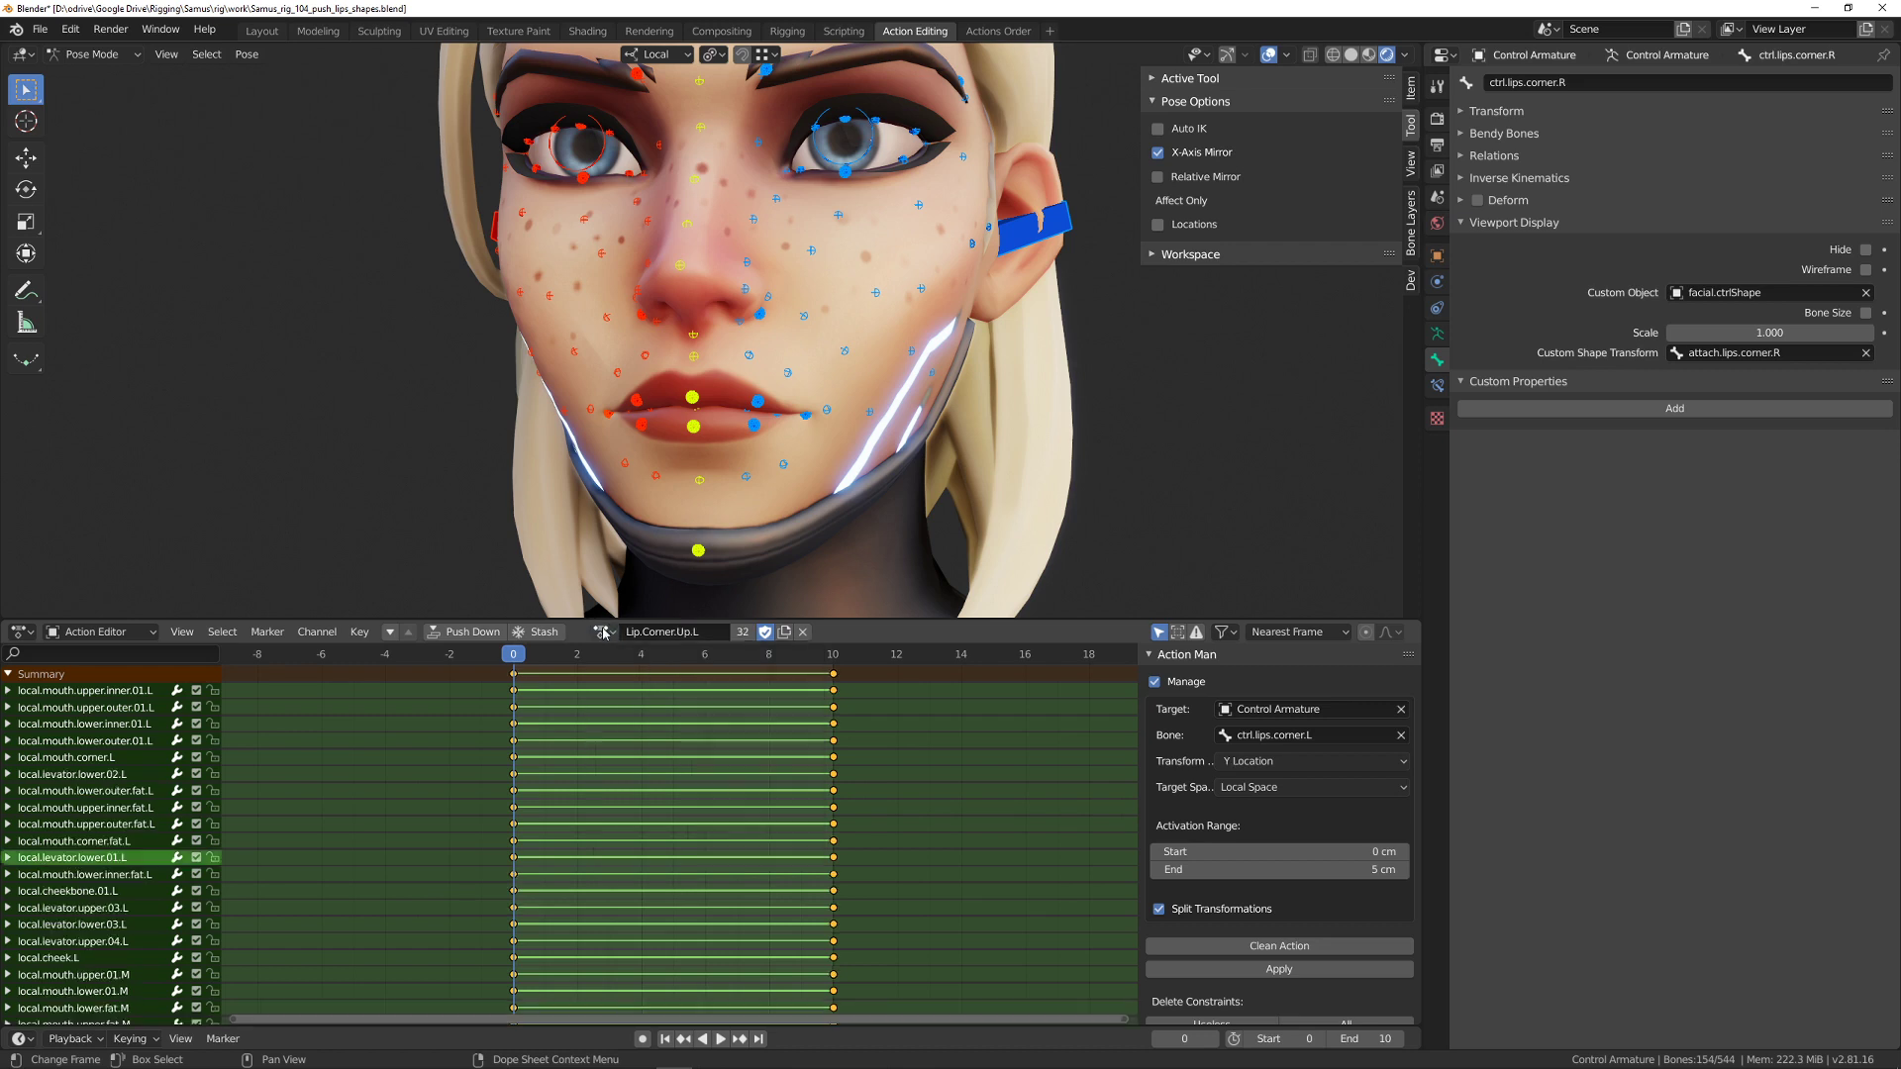
- Preview the Lip.Corner.Up.L action by playing and scrubbing it between frames 0 and 10
key(space)
key(Home)
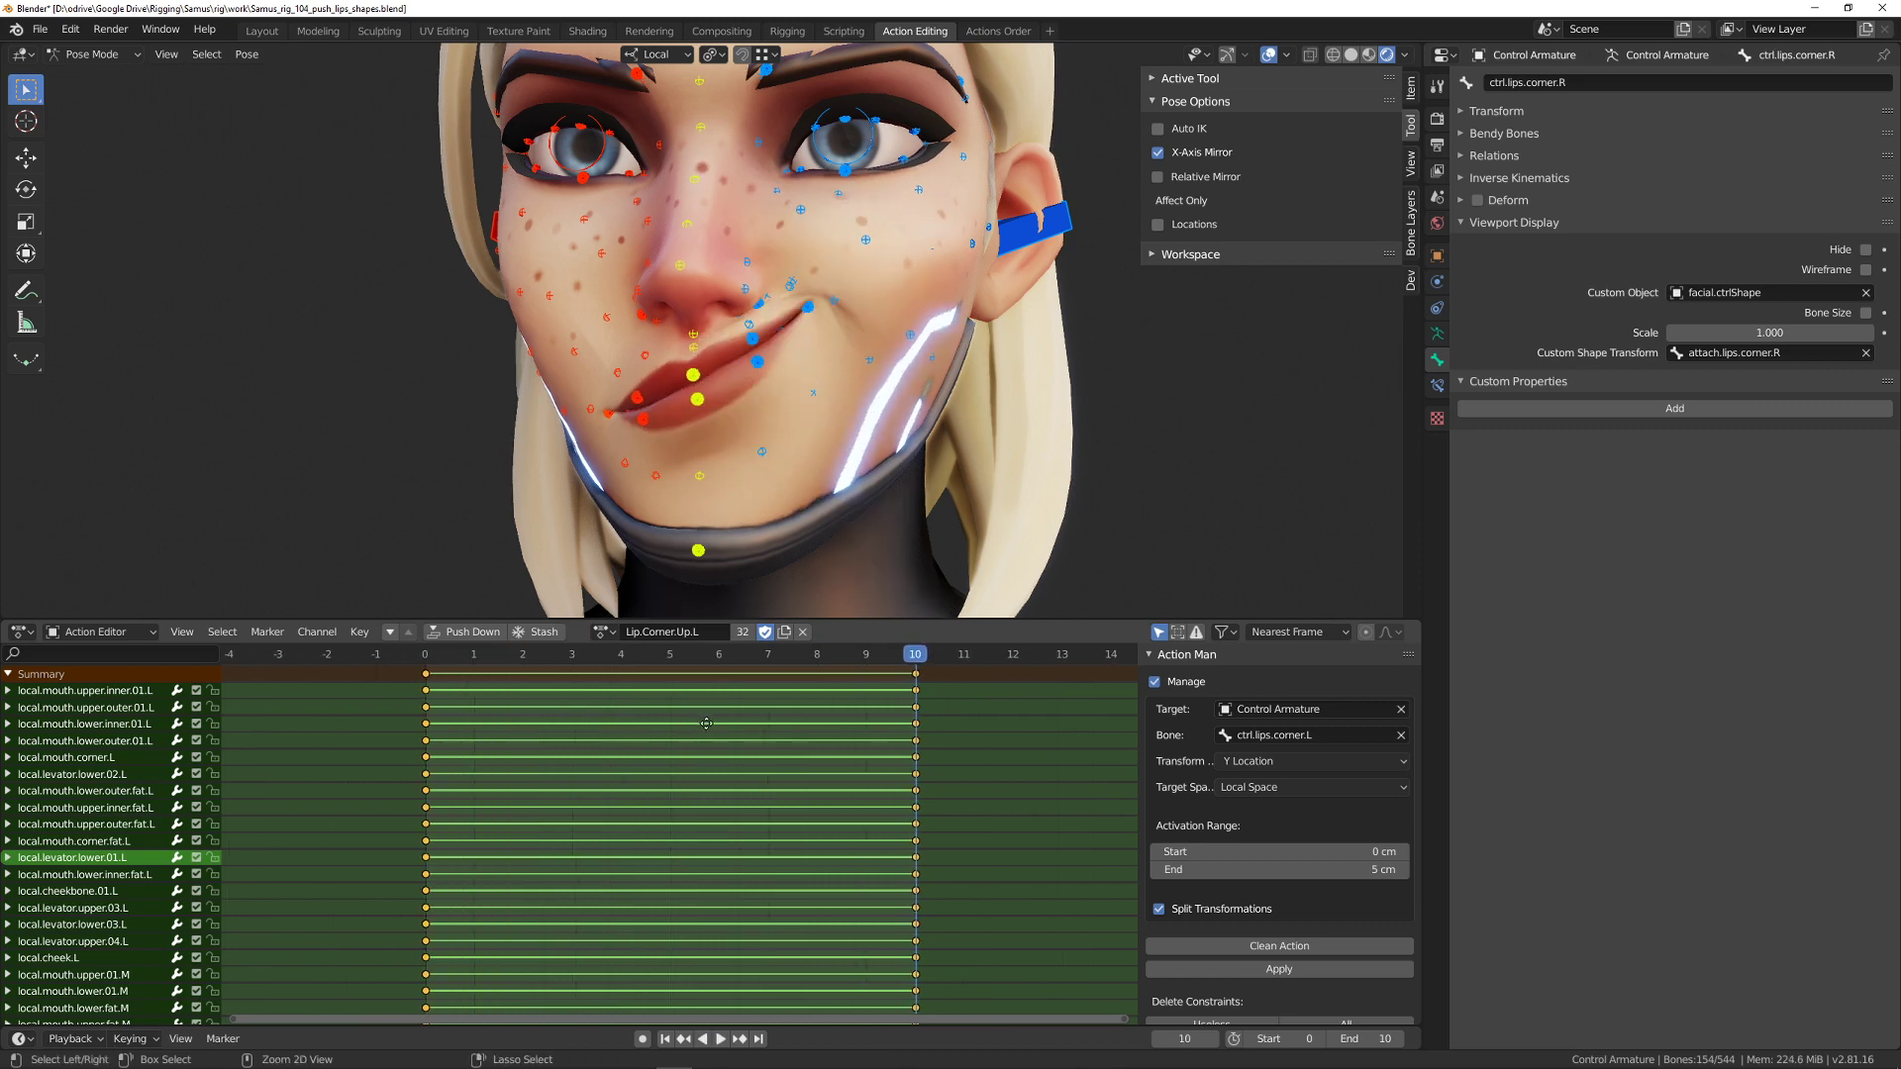
key(space)
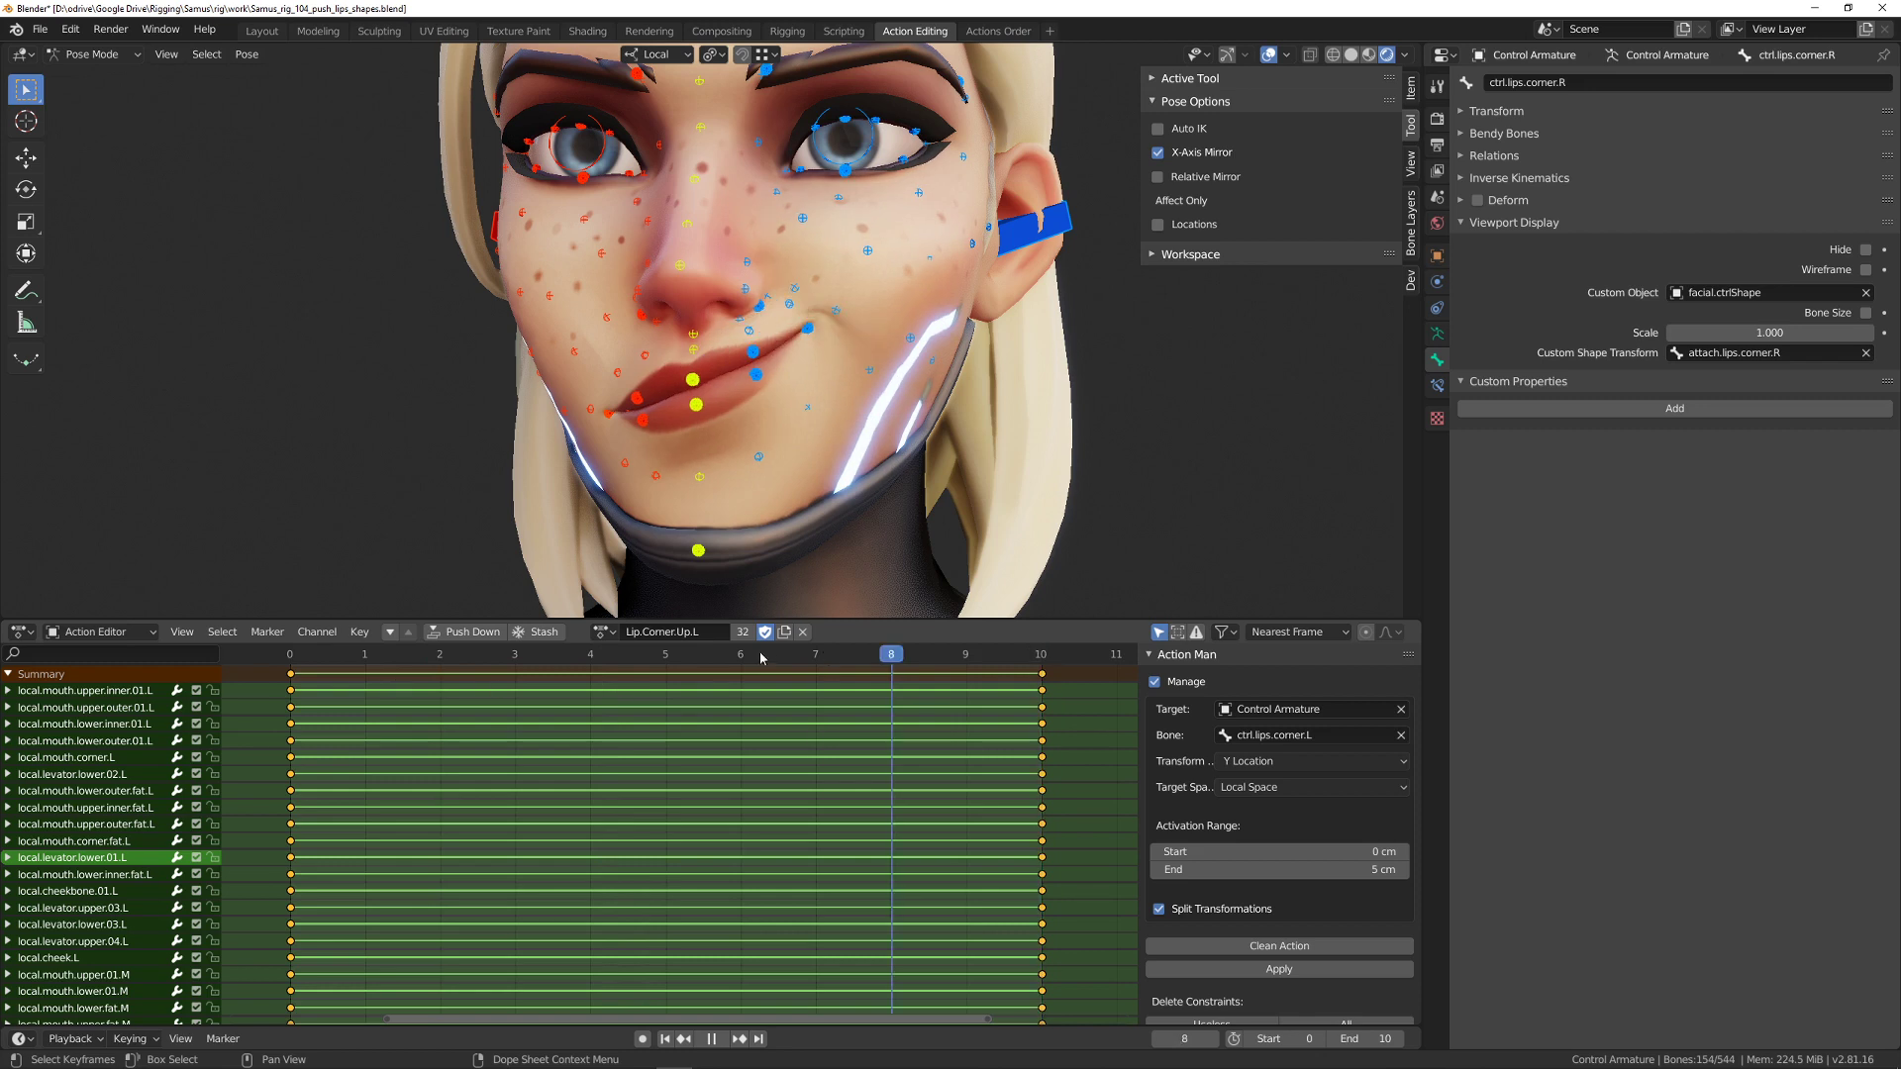
drag(943, 674, 838, 696)
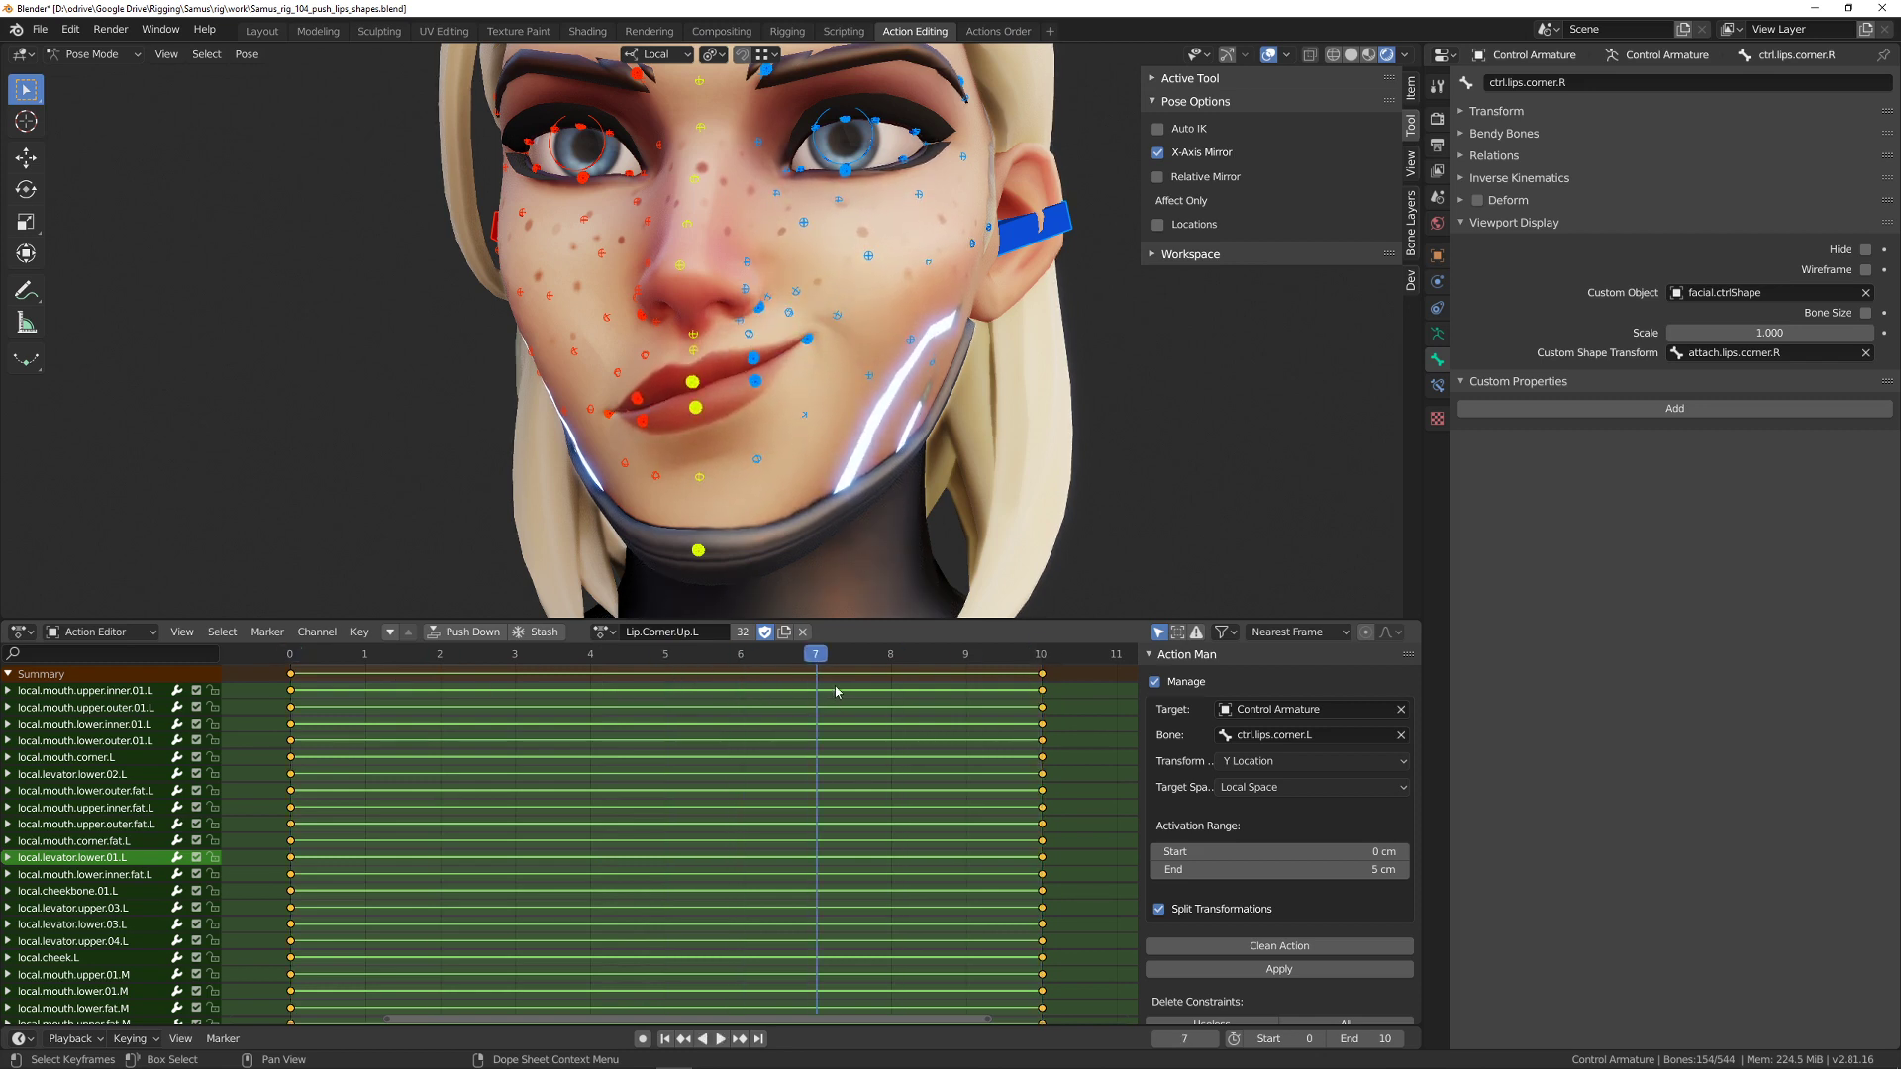
key(space)
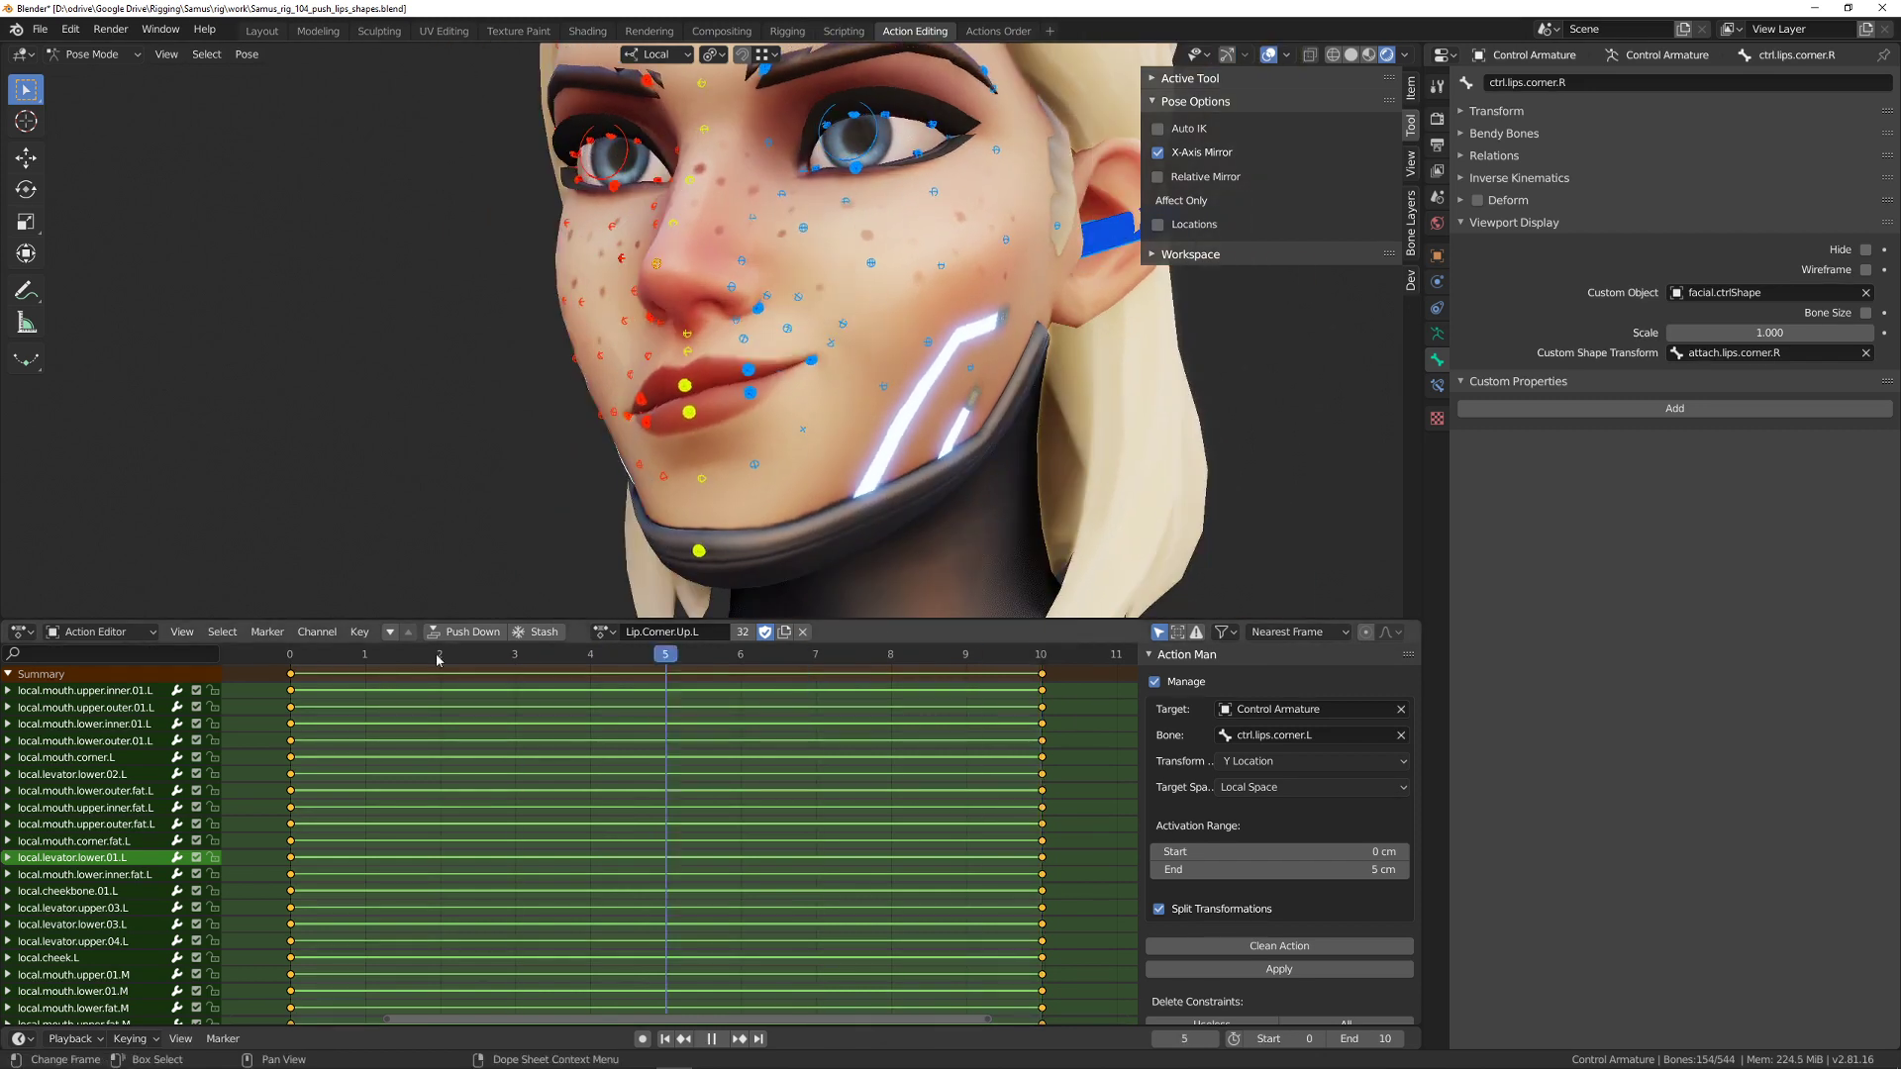
key(space)
- Select only ctrl.lips.corner.L and check which bone triggers the Lip.Corner.Up.L action
middle_drag(916, 470, 810, 429)
key(alt+a)
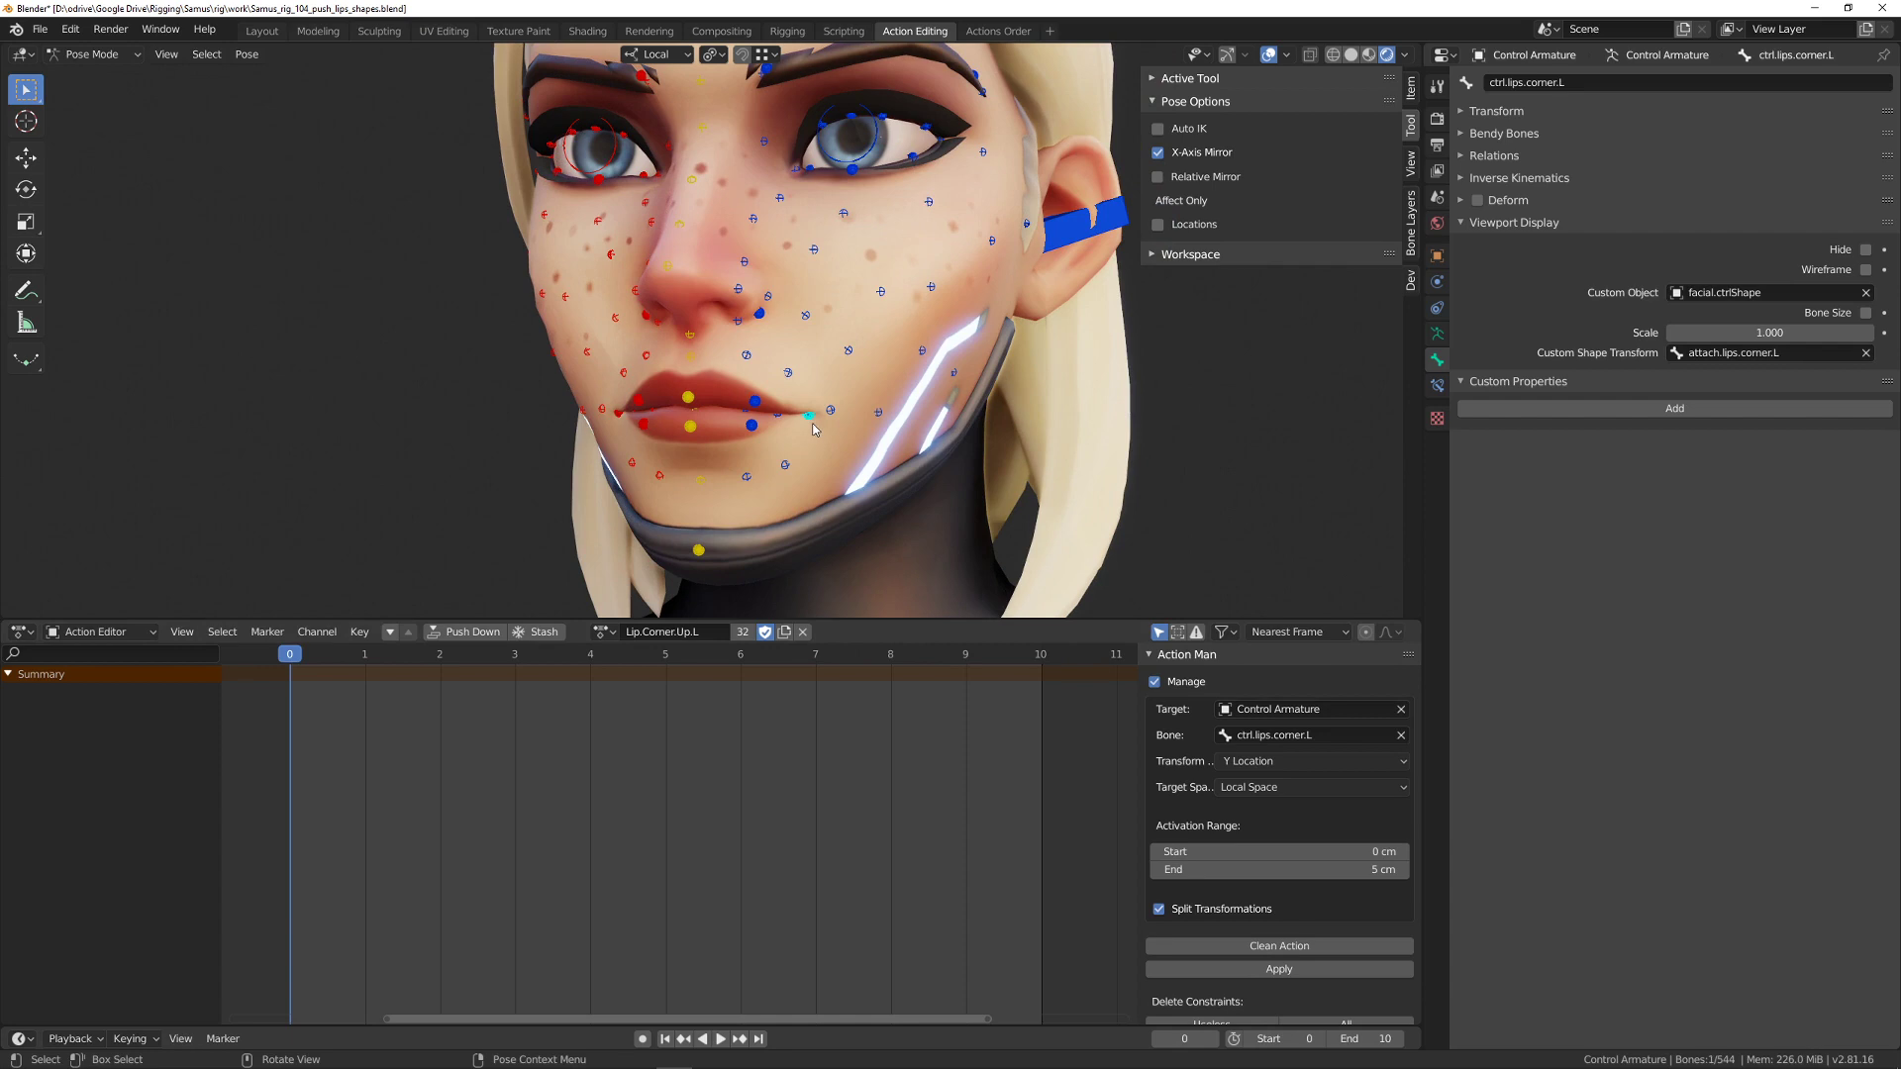
middle_drag(856, 307, 796, 435)
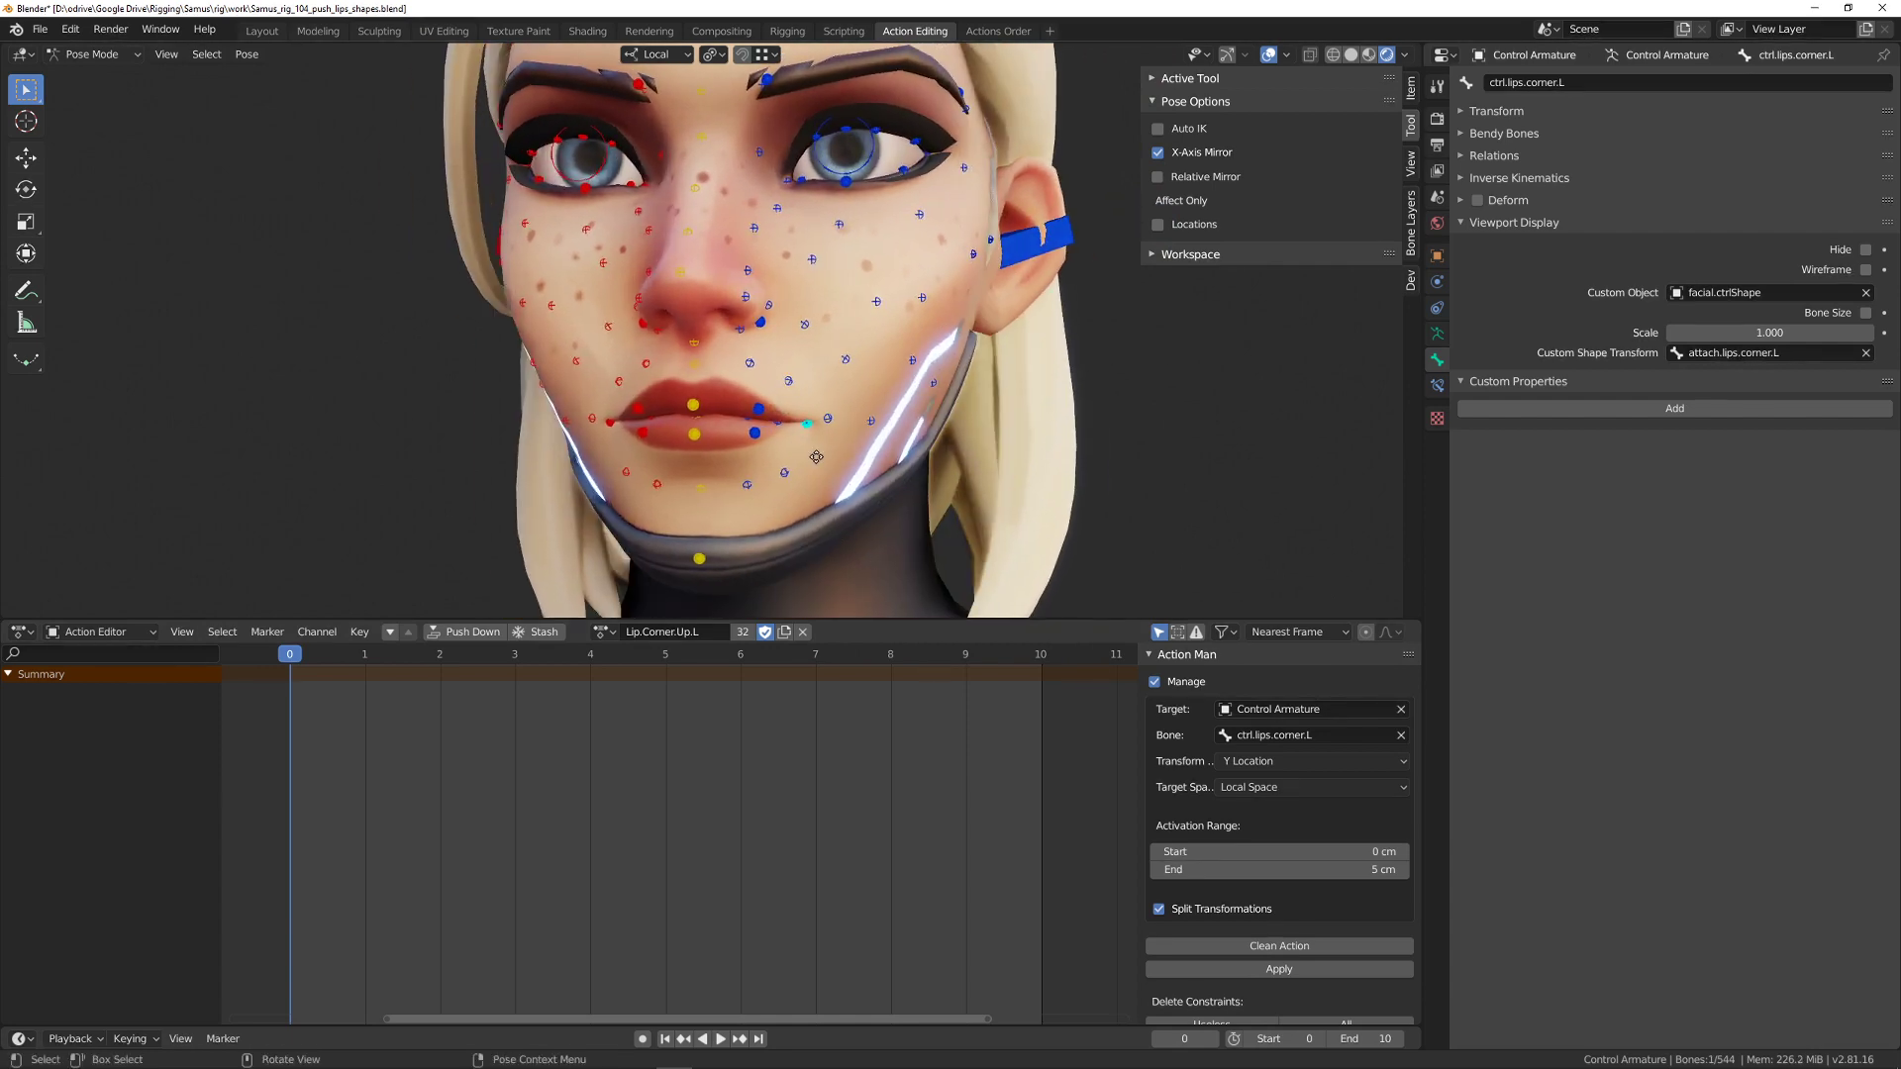
click(1308, 739)
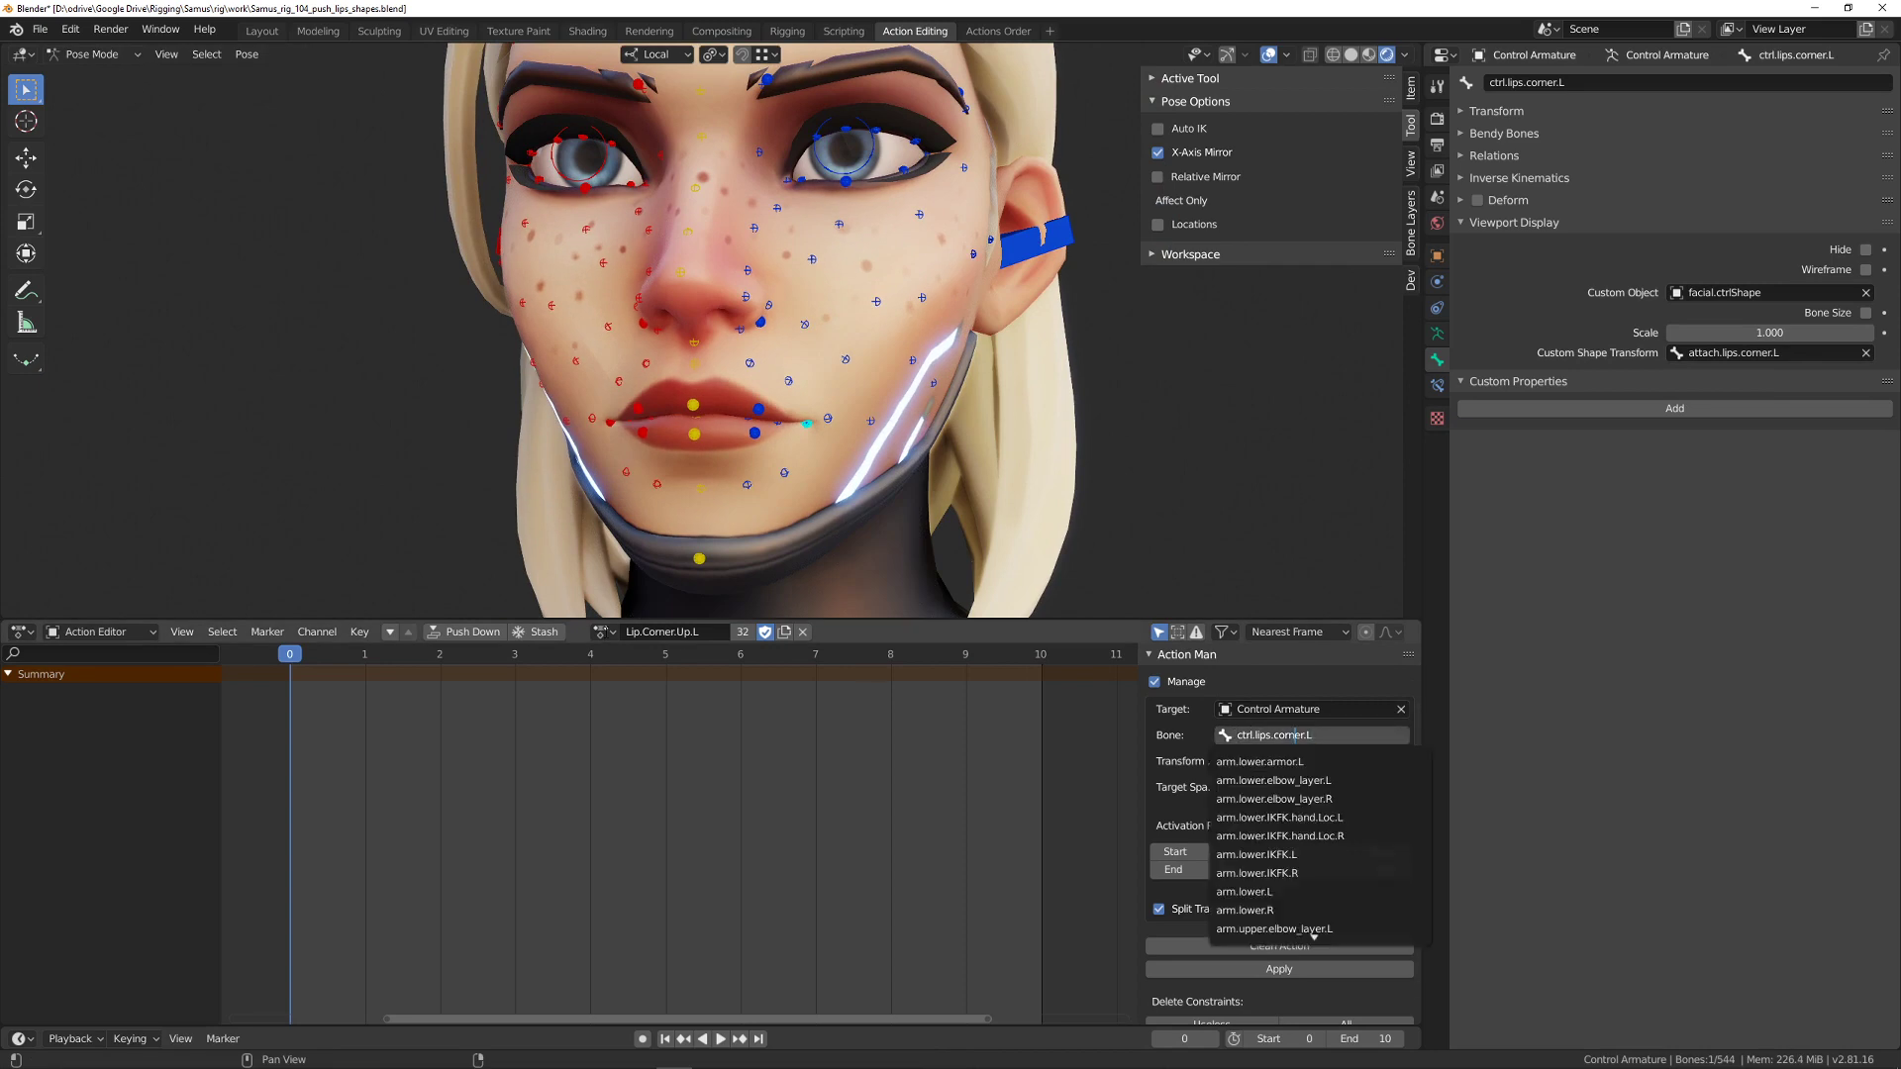
key(Escape)
click(603, 633)
key(Escape)
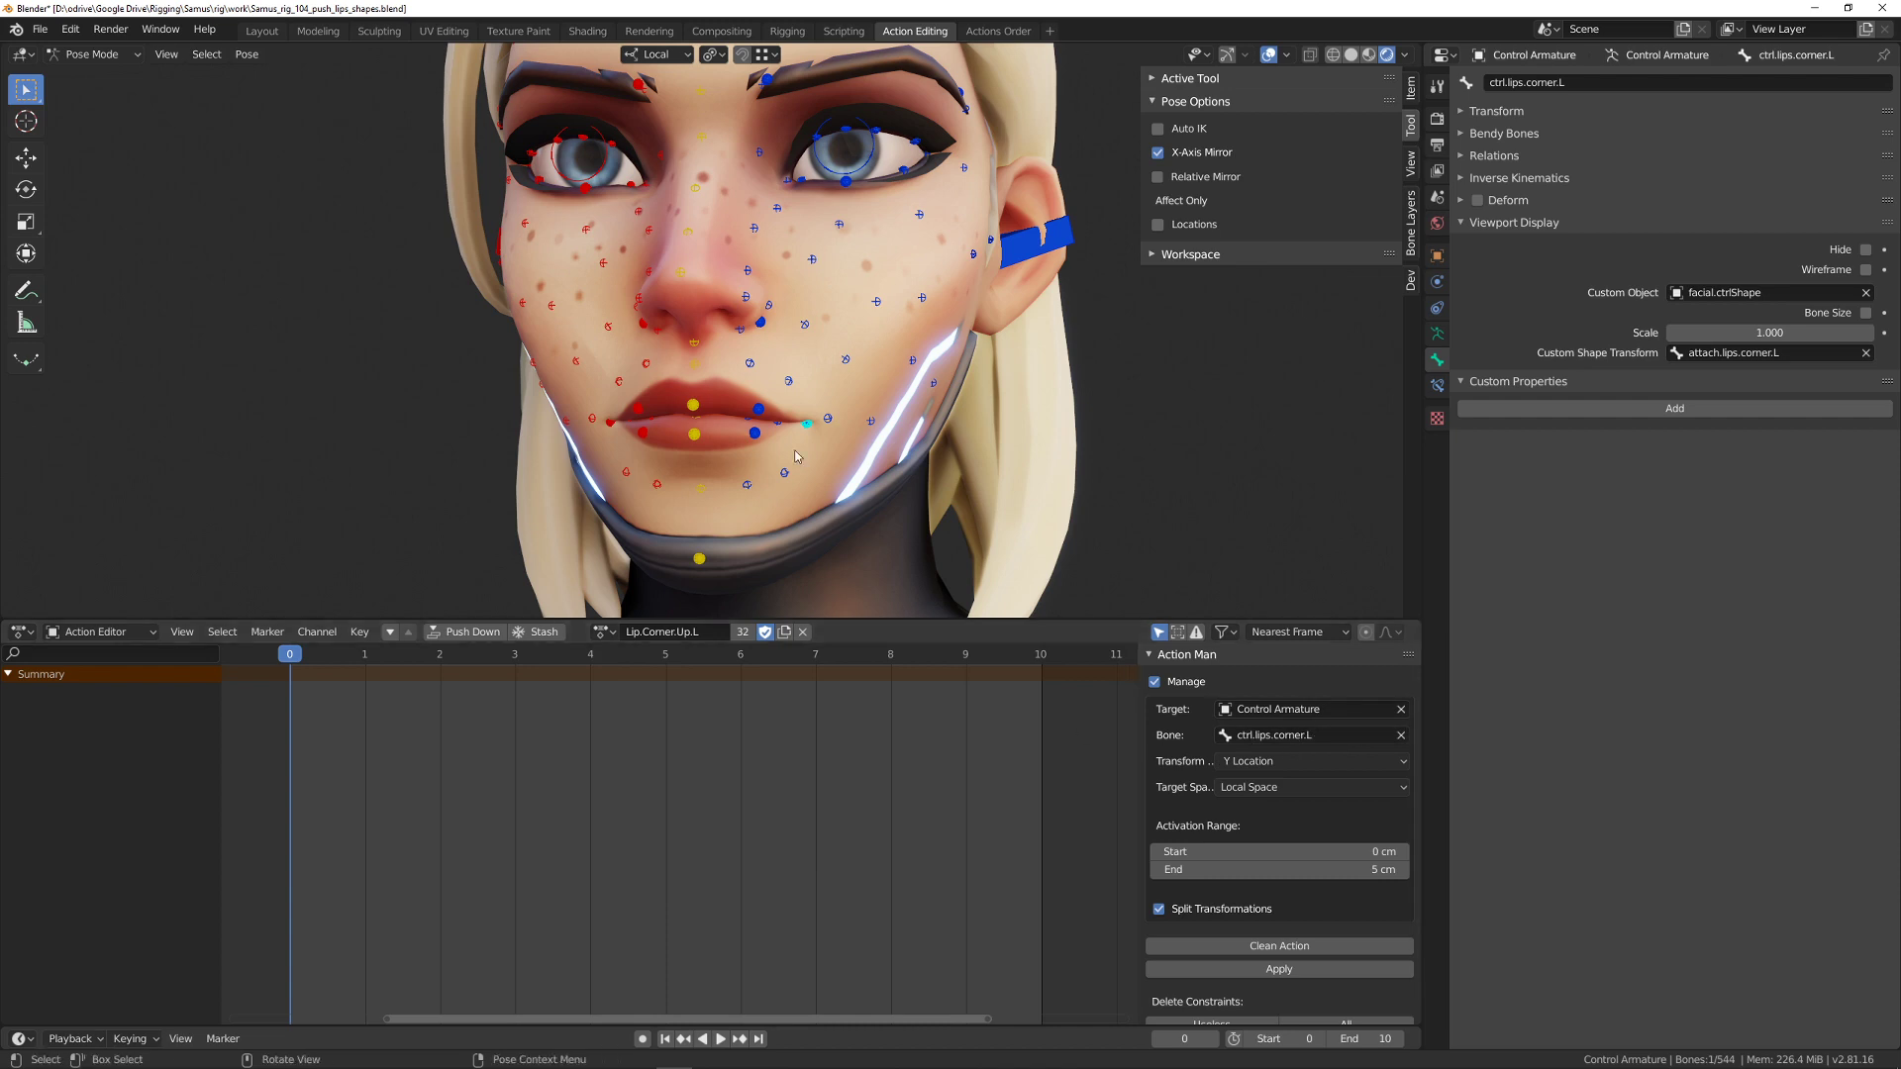
- Try moving the mirrored lip corner controls outward about 9 cm and upward along global Z
key(g)
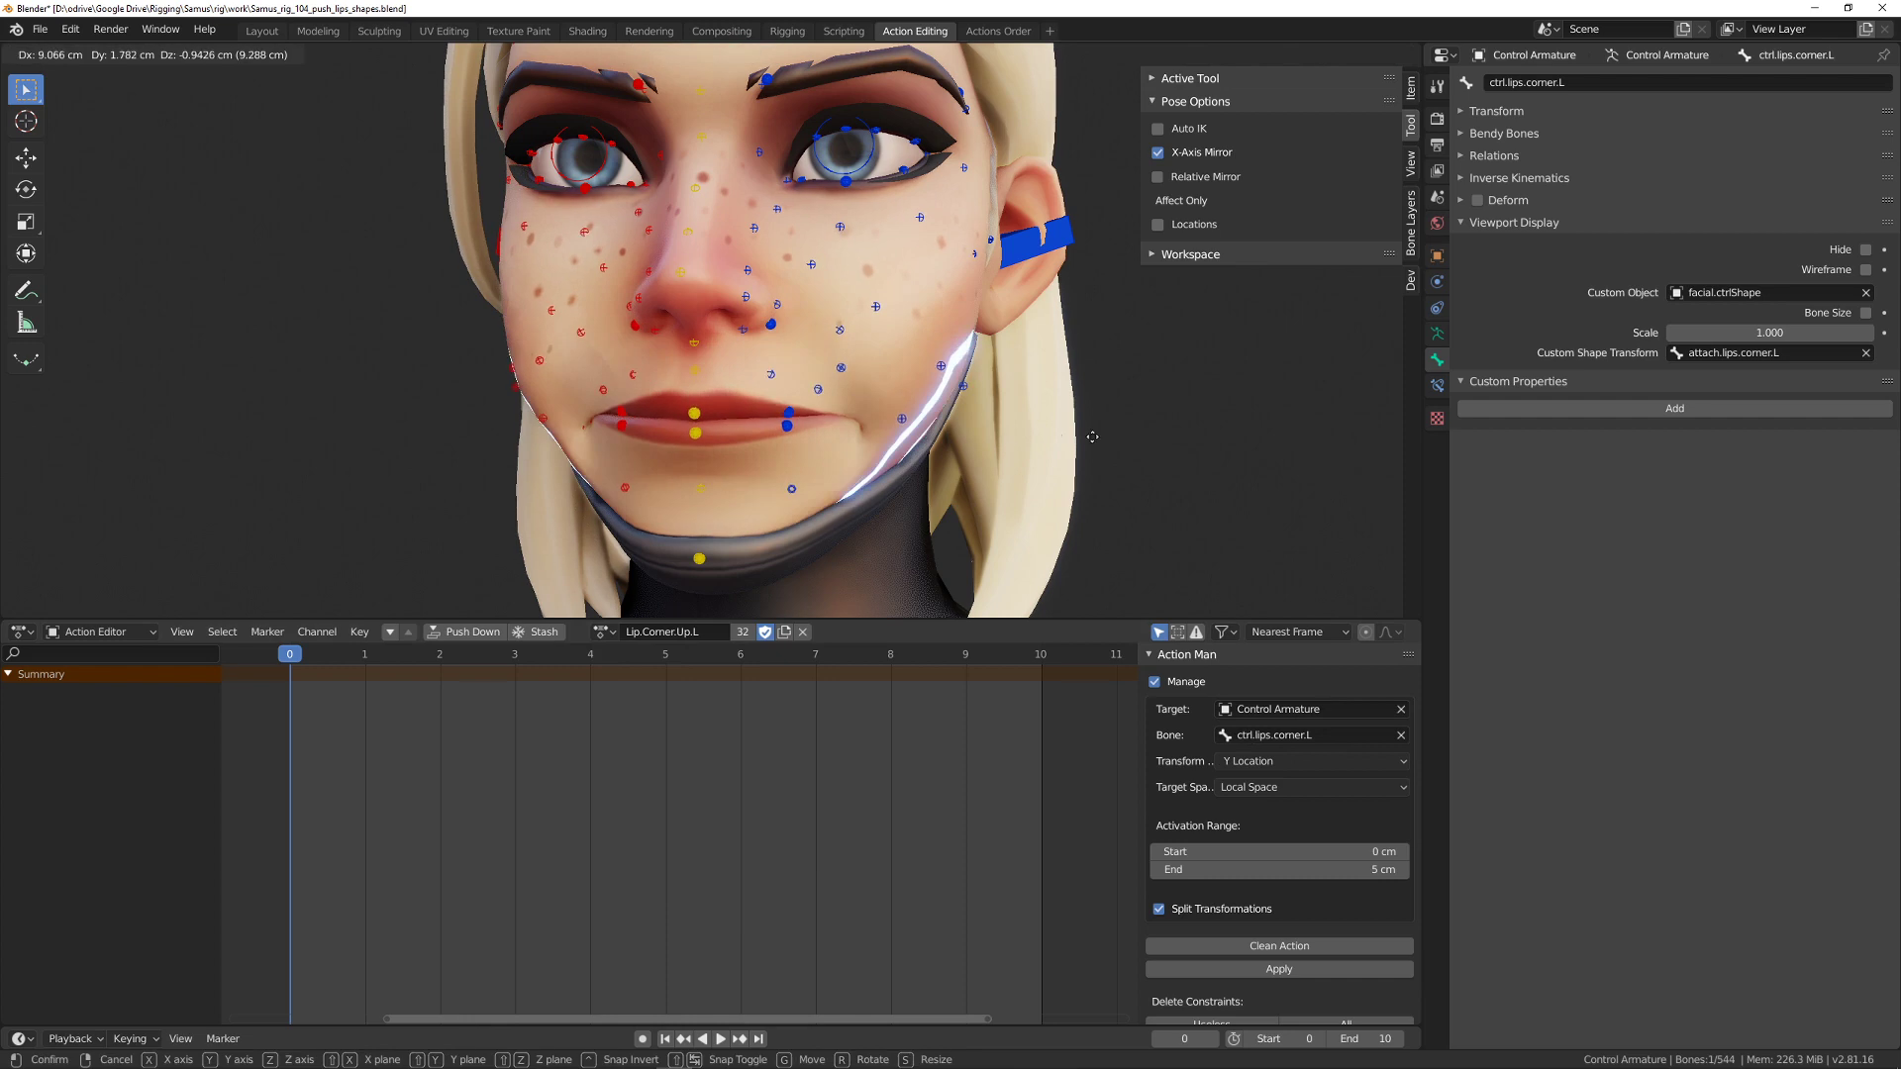
click(886, 427)
key(g)
key(z)
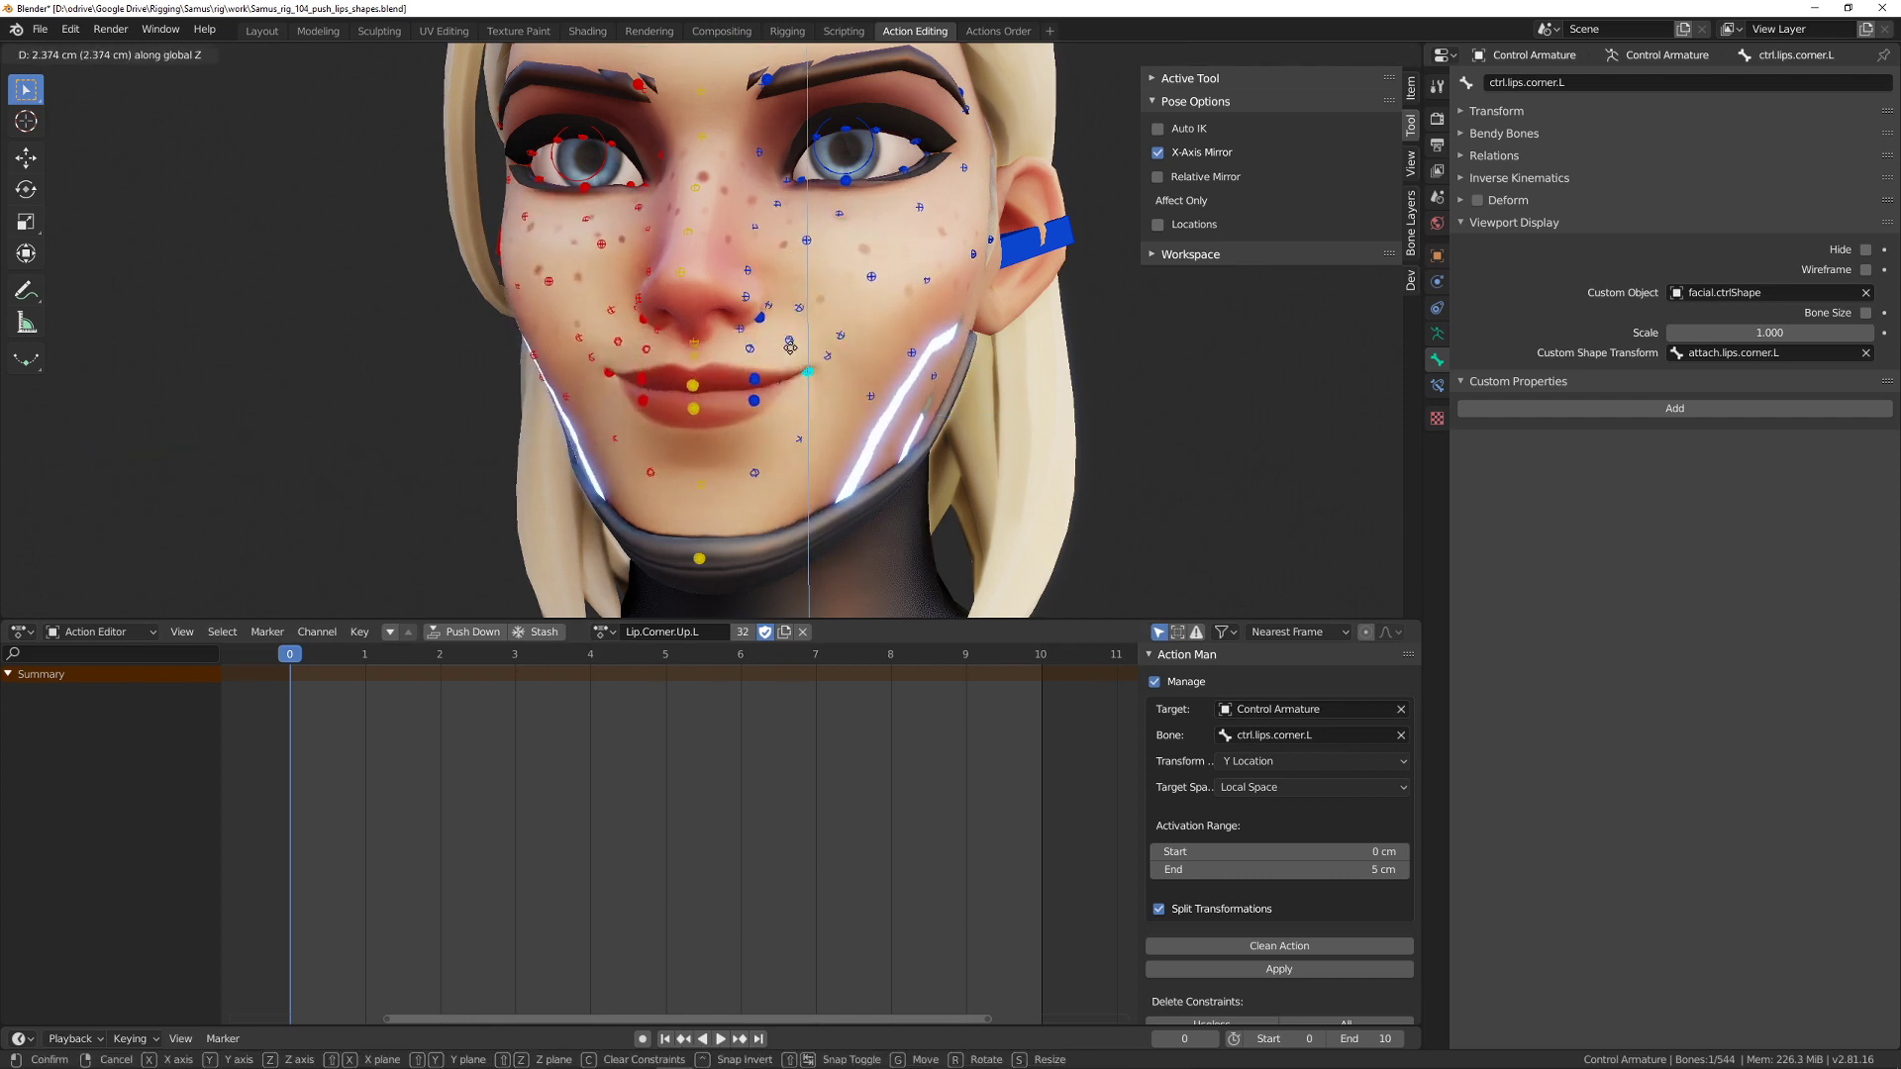
right_click(787, 272)
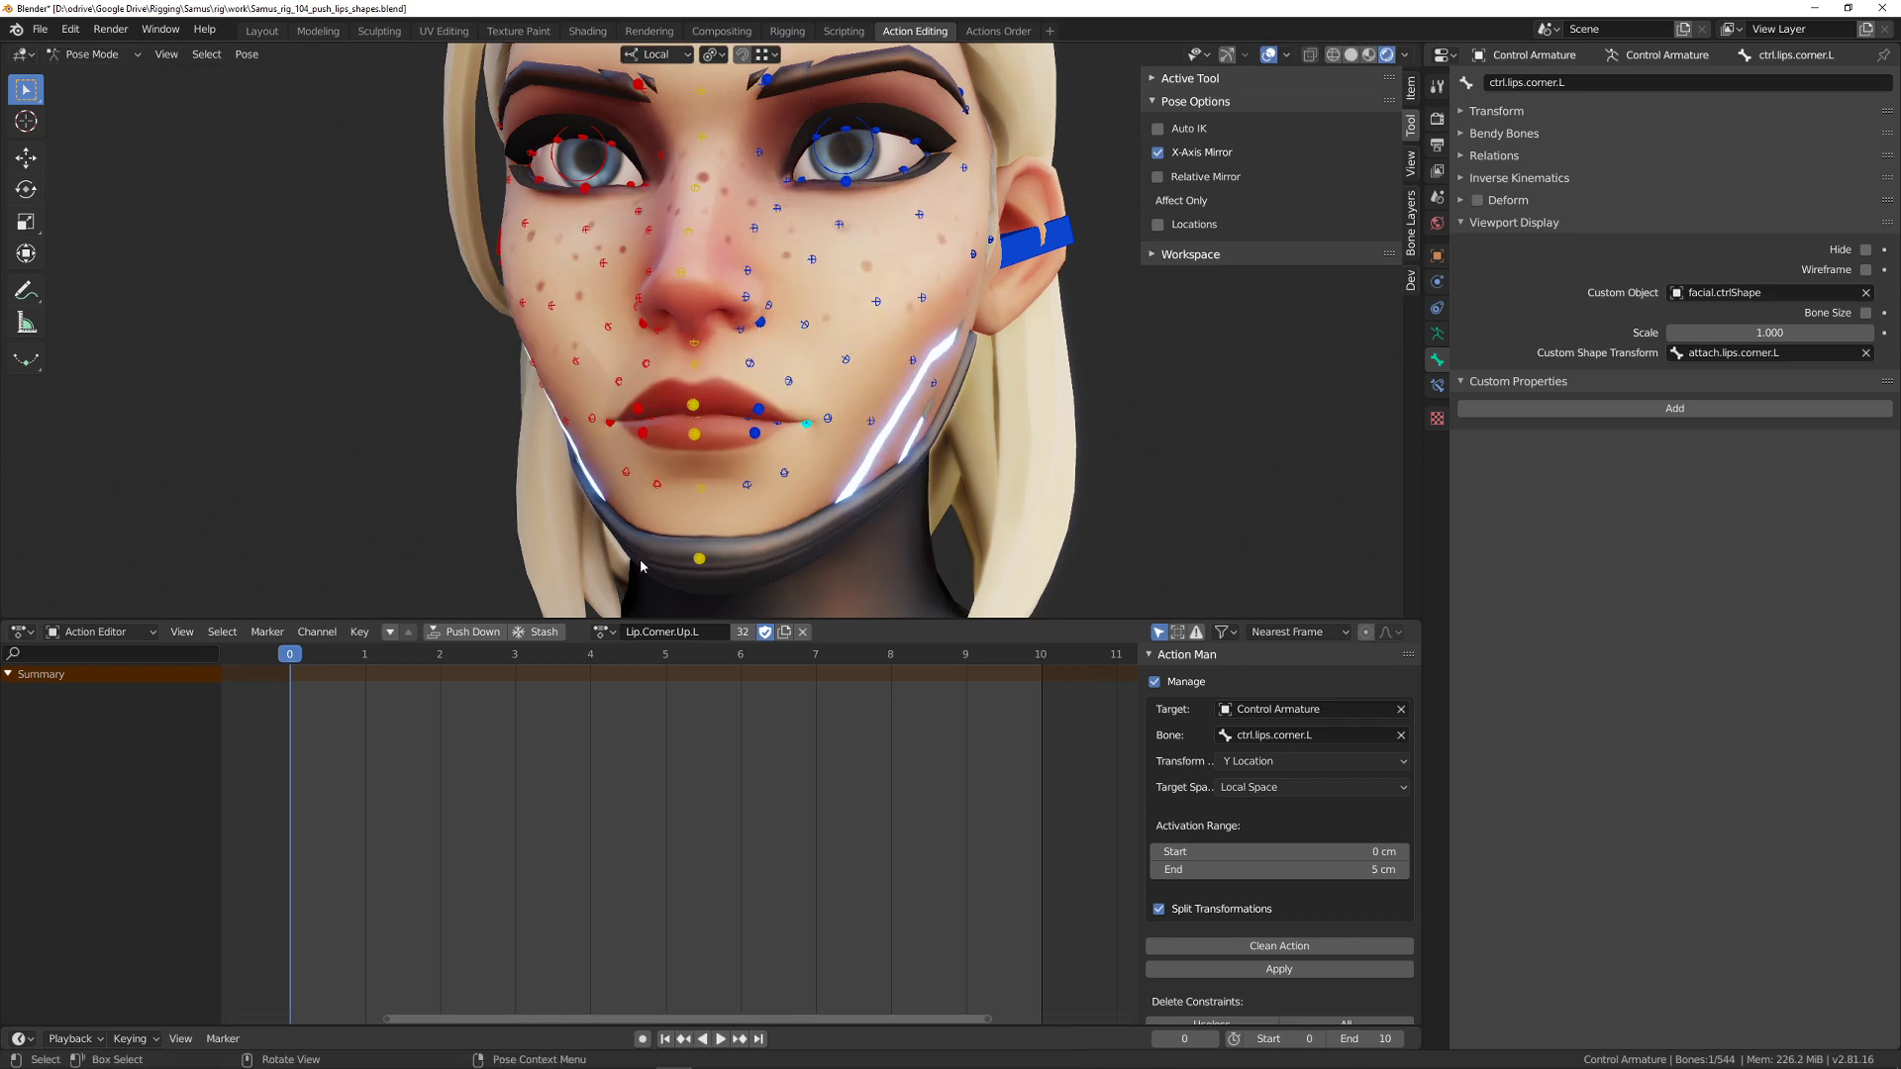
- Turn off X-Axis Mirror and try moving ctrl.lips.corner.L on its own at frame 0
key(space)
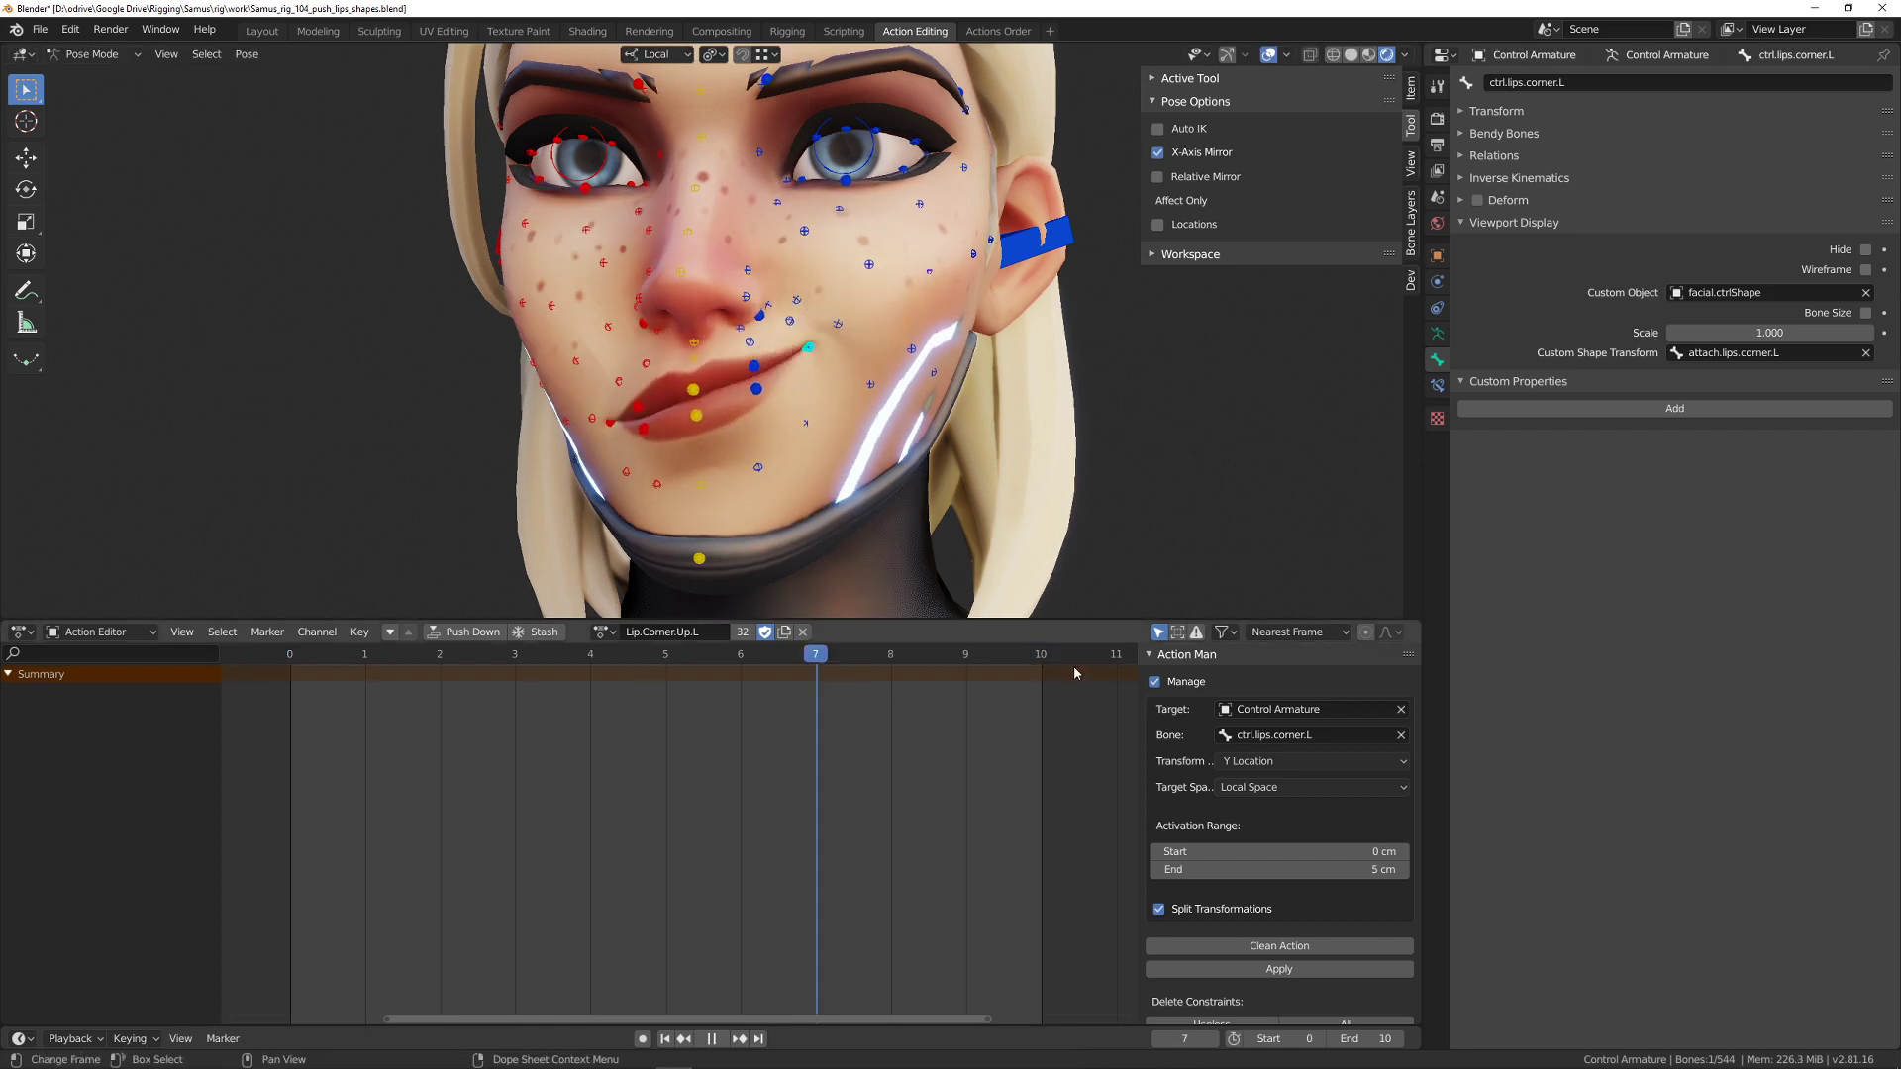
key(Escape)
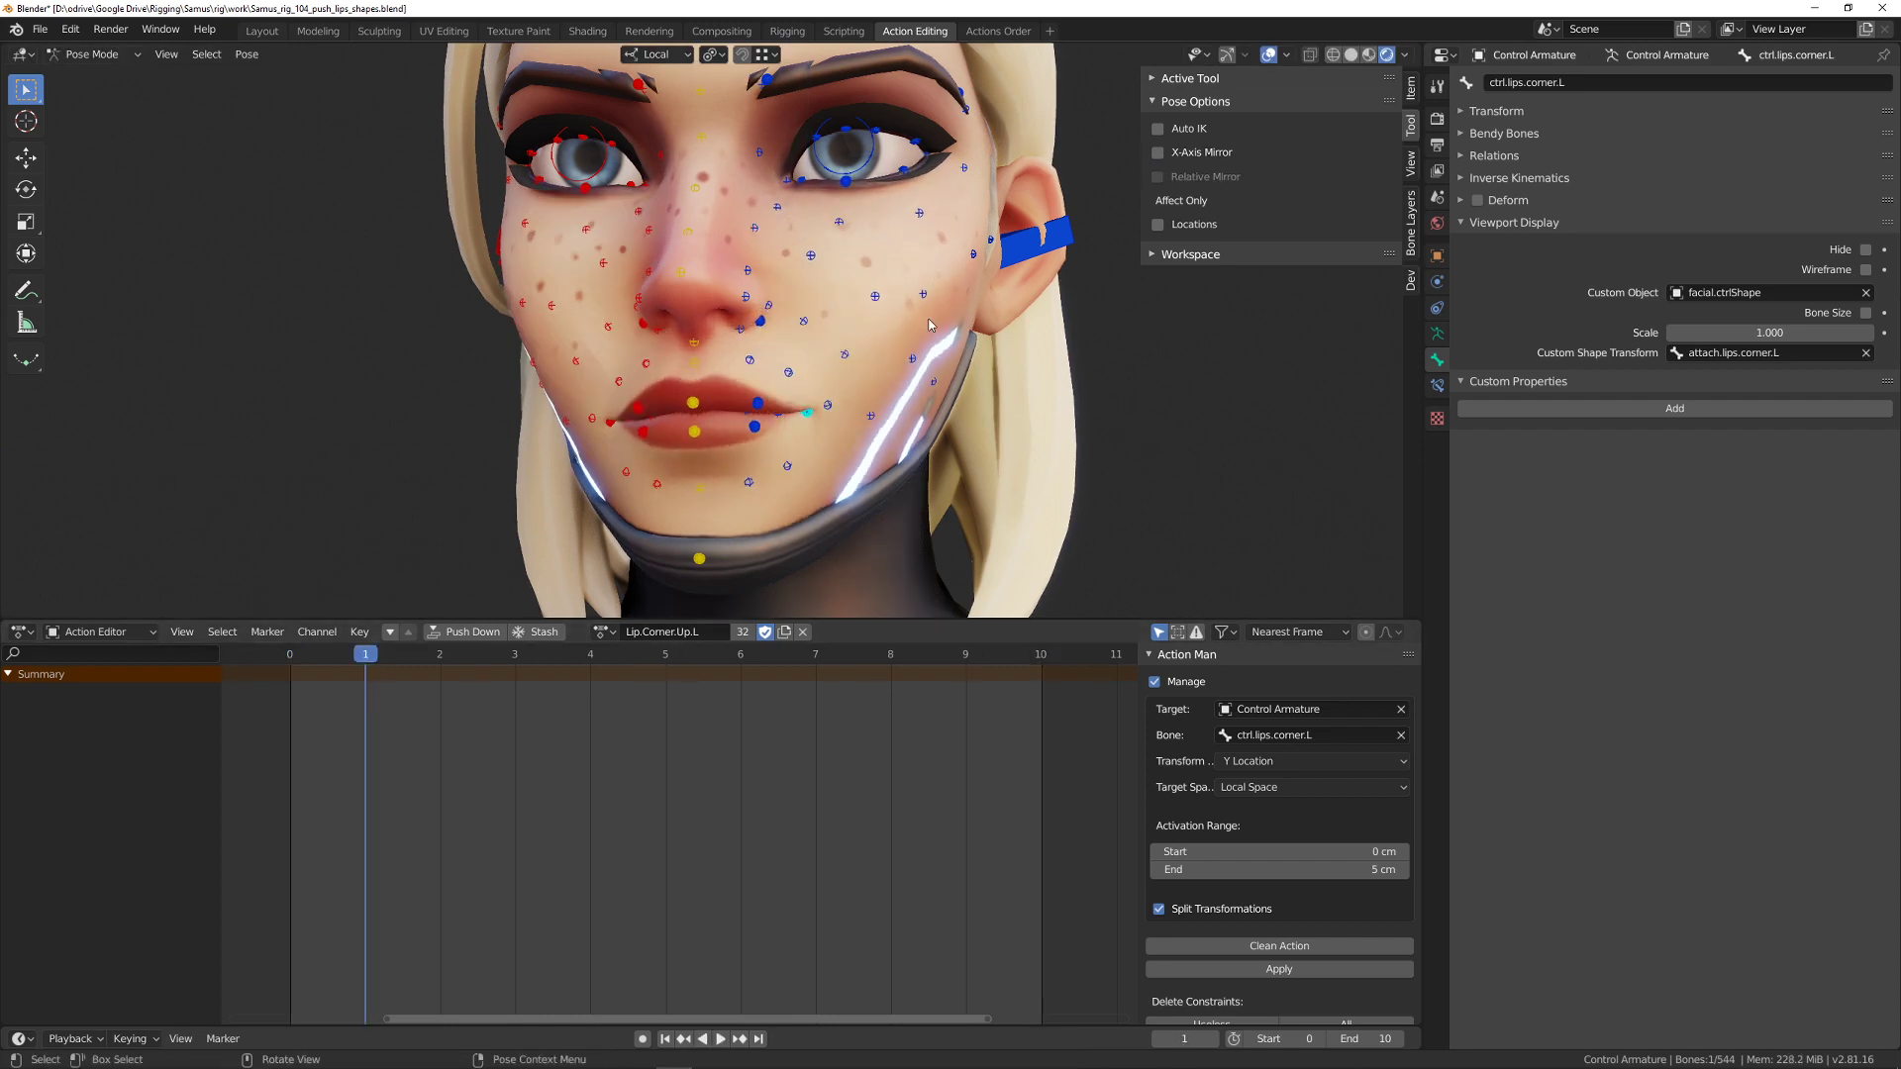
key(Left)
key(g)
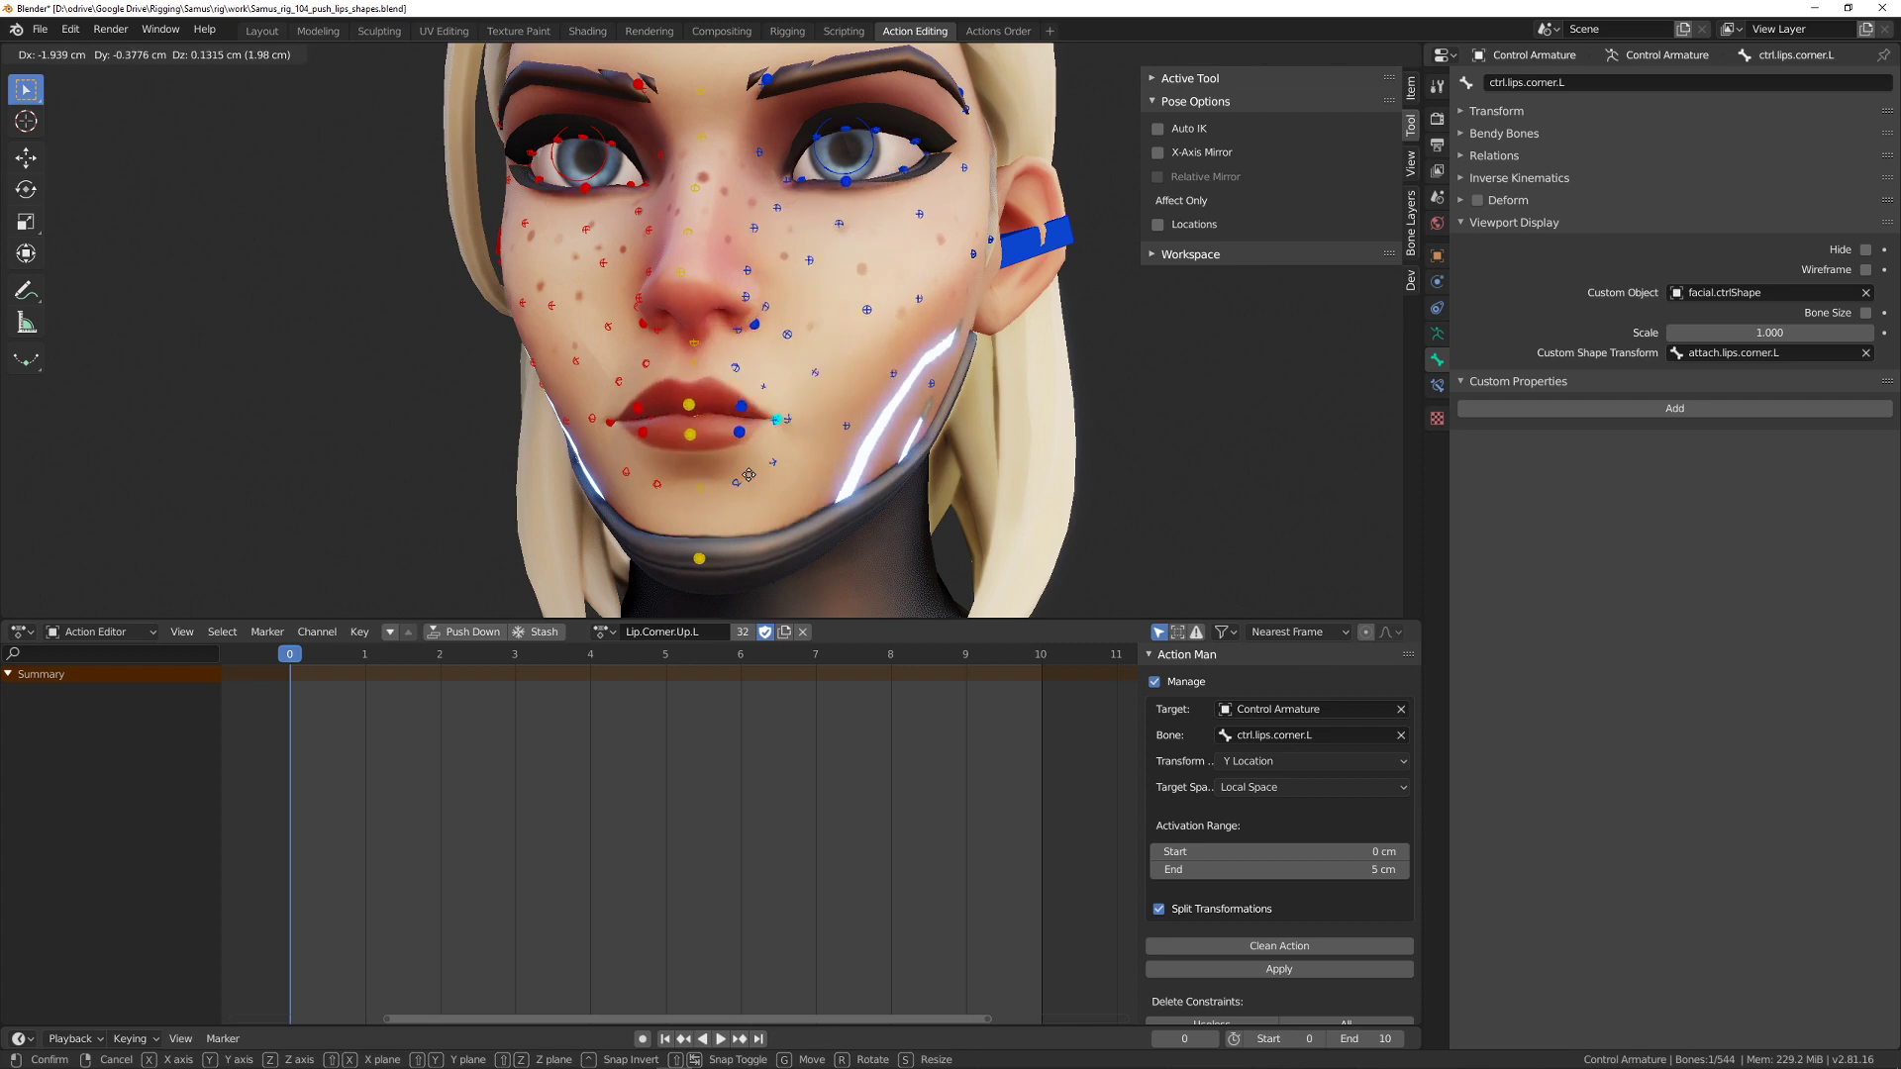
right_click(921, 446)
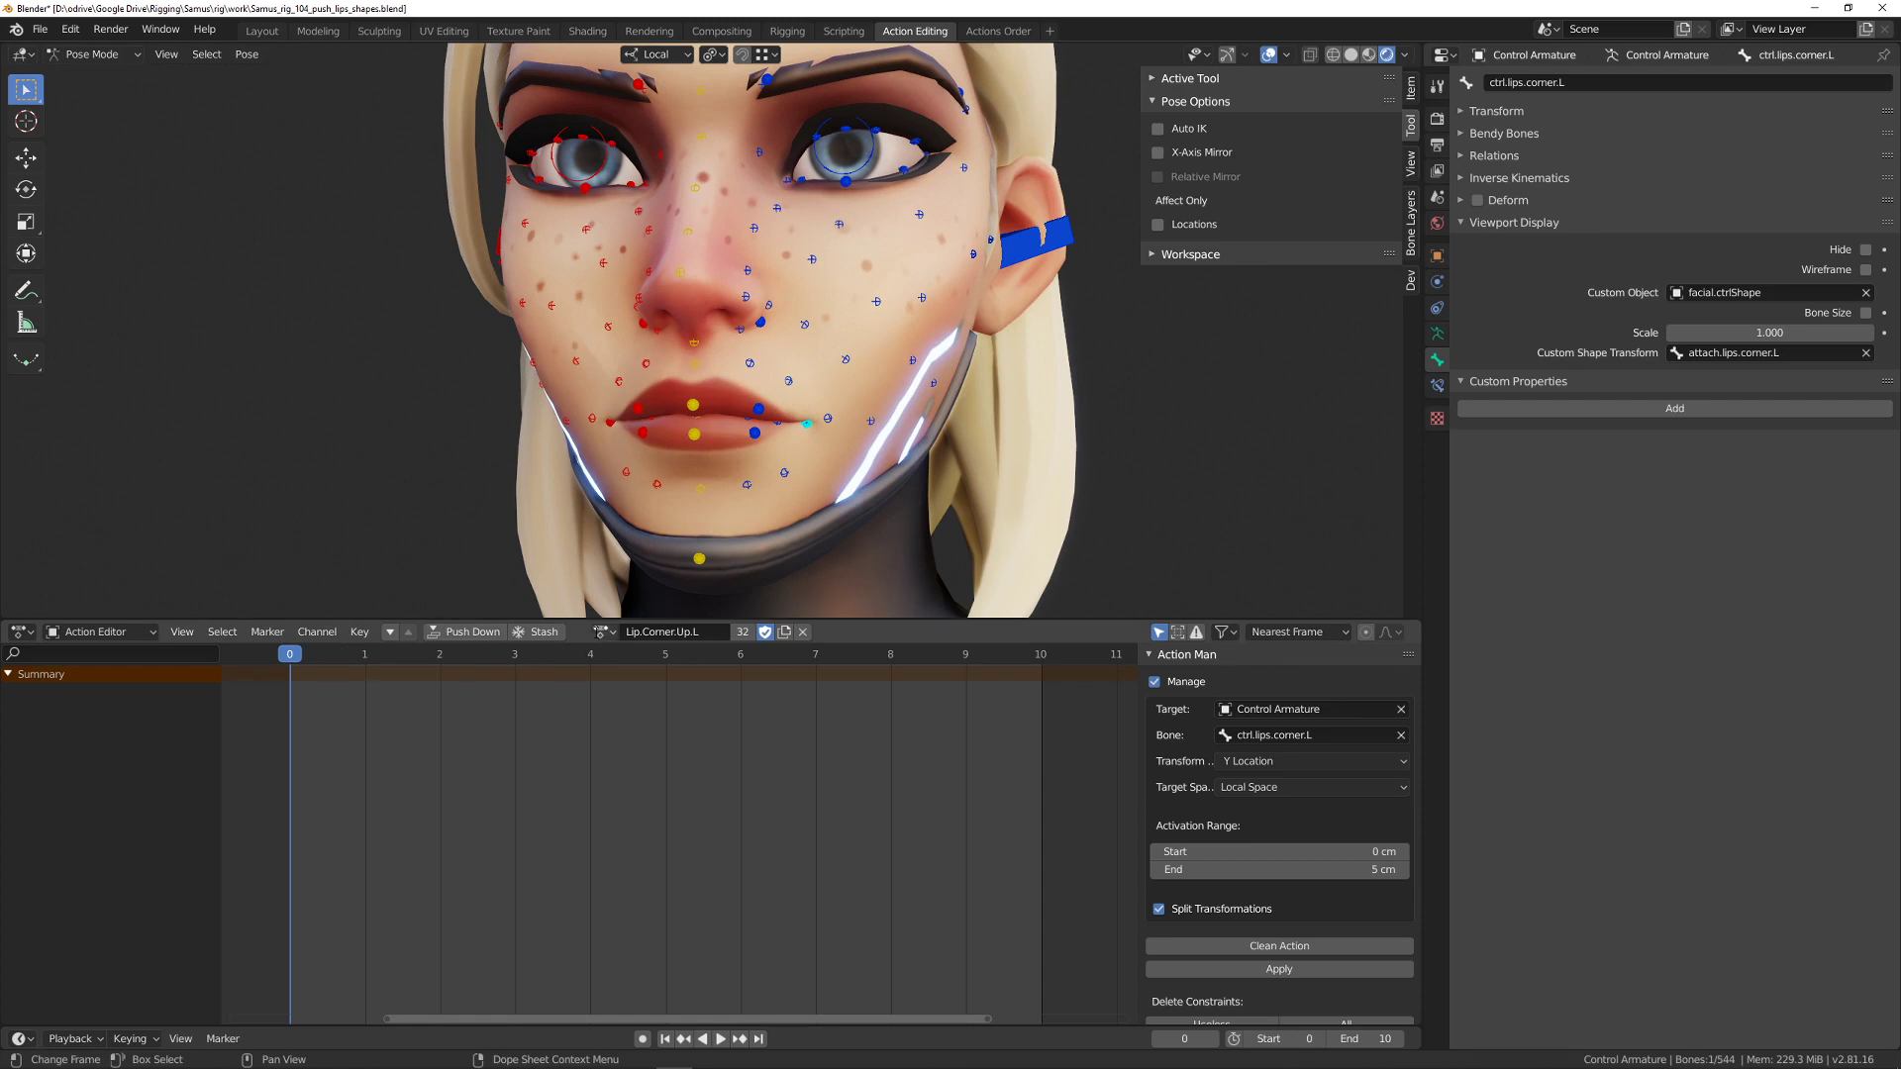
- Make Lip.Corner.Out.L the active action and preview it, returning to frame 0
click(604, 632)
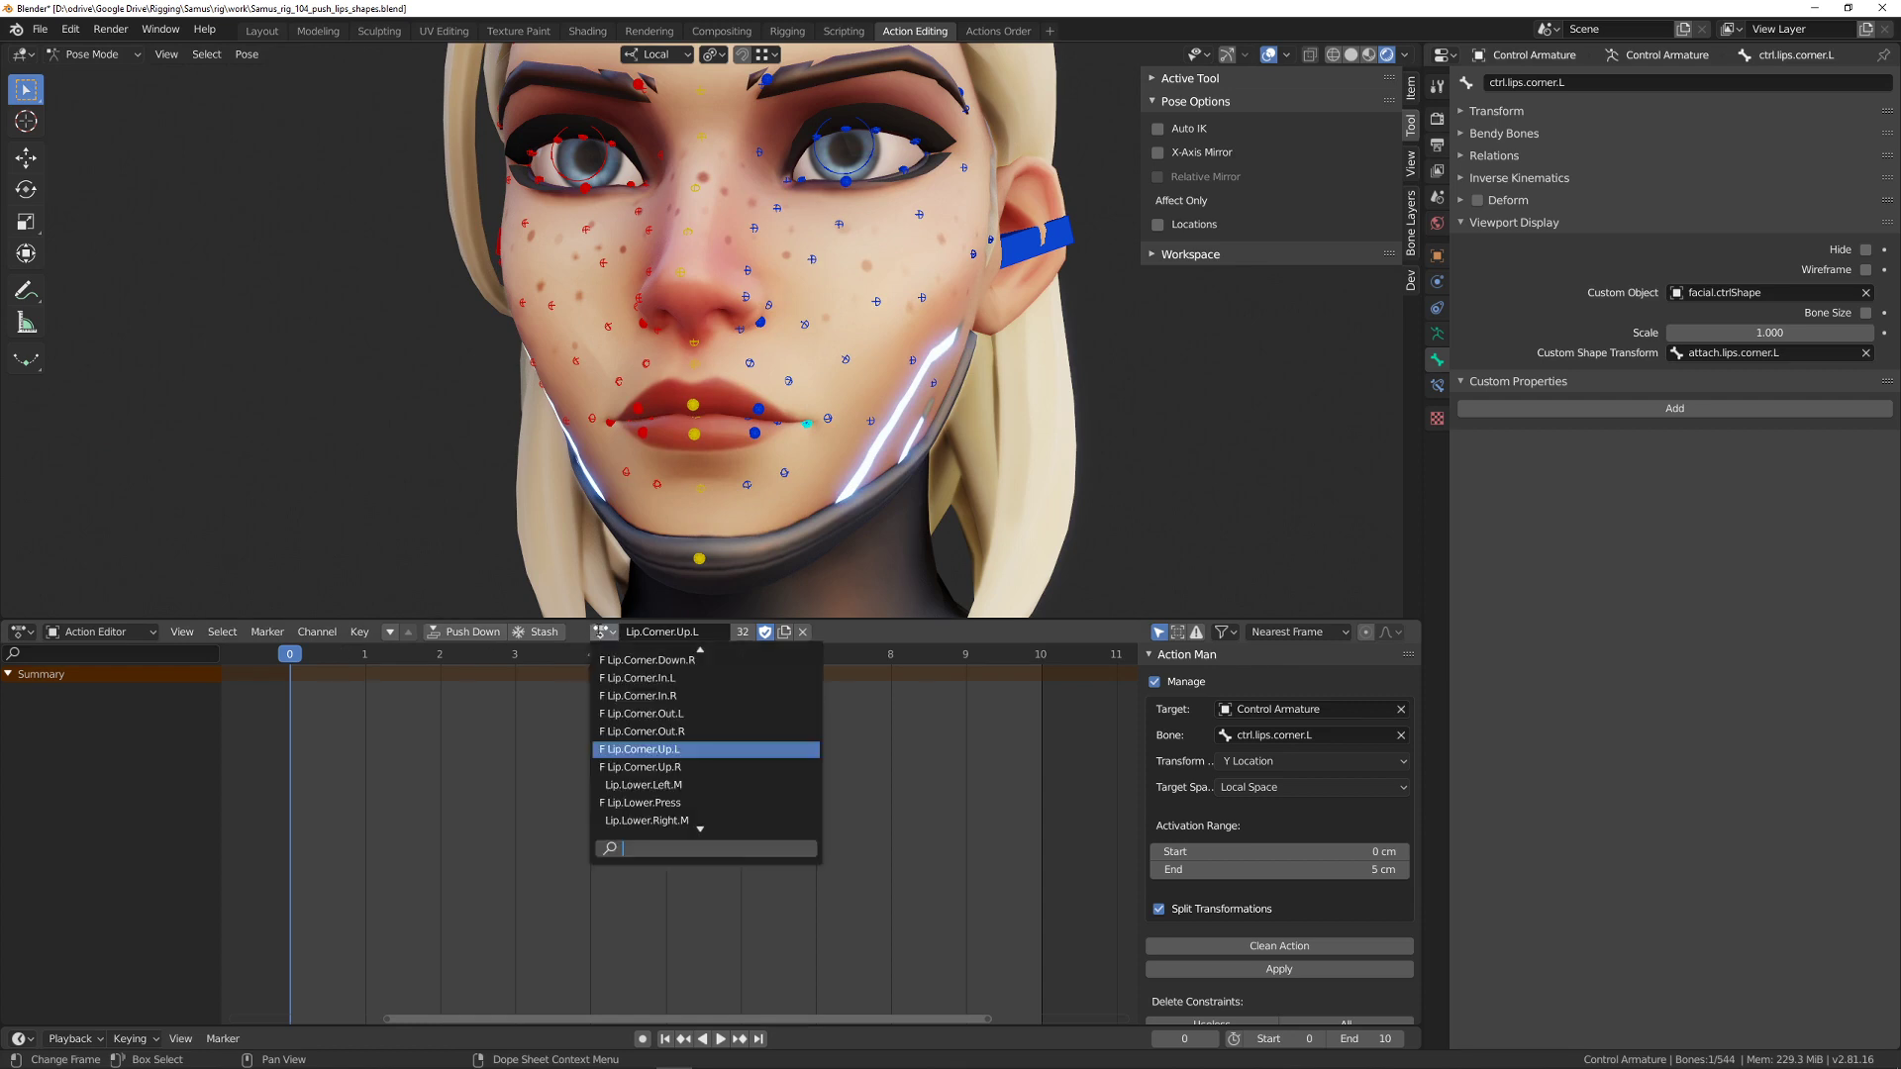
click(680, 714)
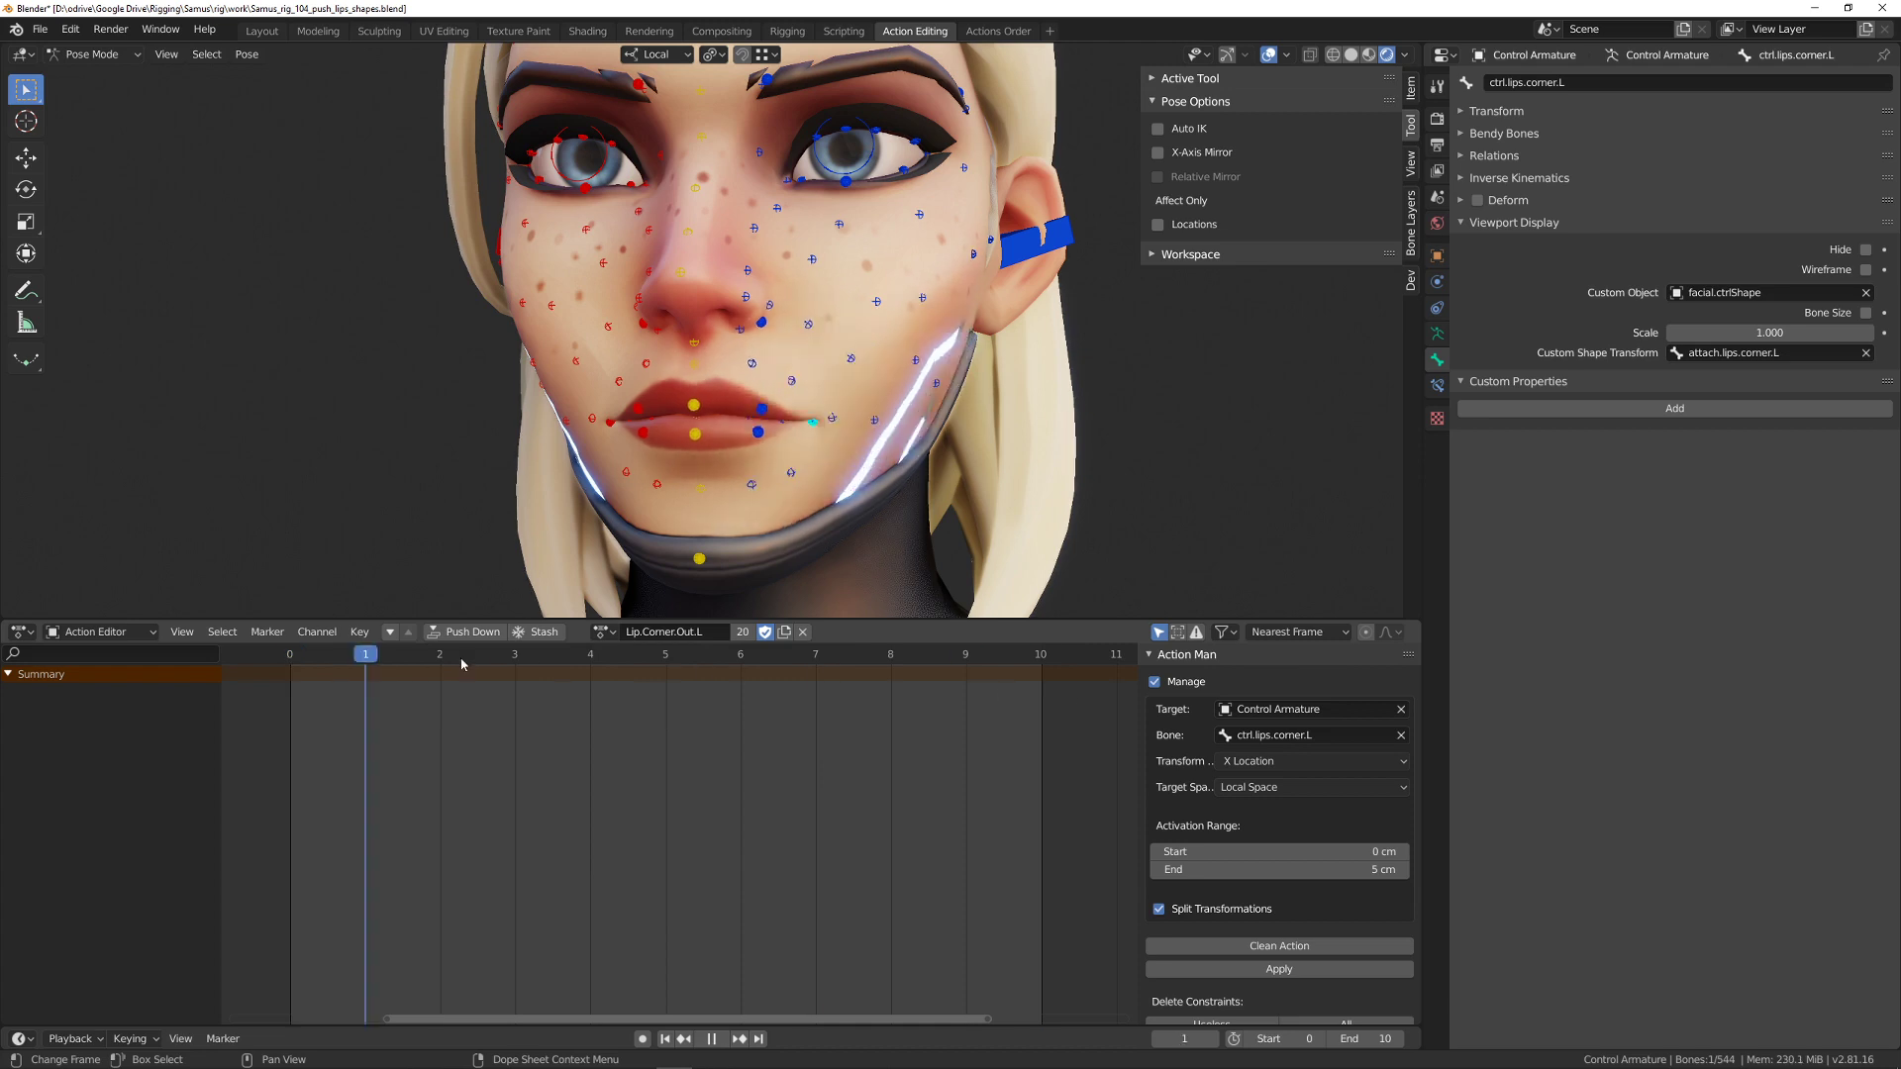
key(space)
- Try combining ctrl.lips.corner.L moves of about 9.8 cm along X and 7.1 cm along Z, and clear its location
key(g)
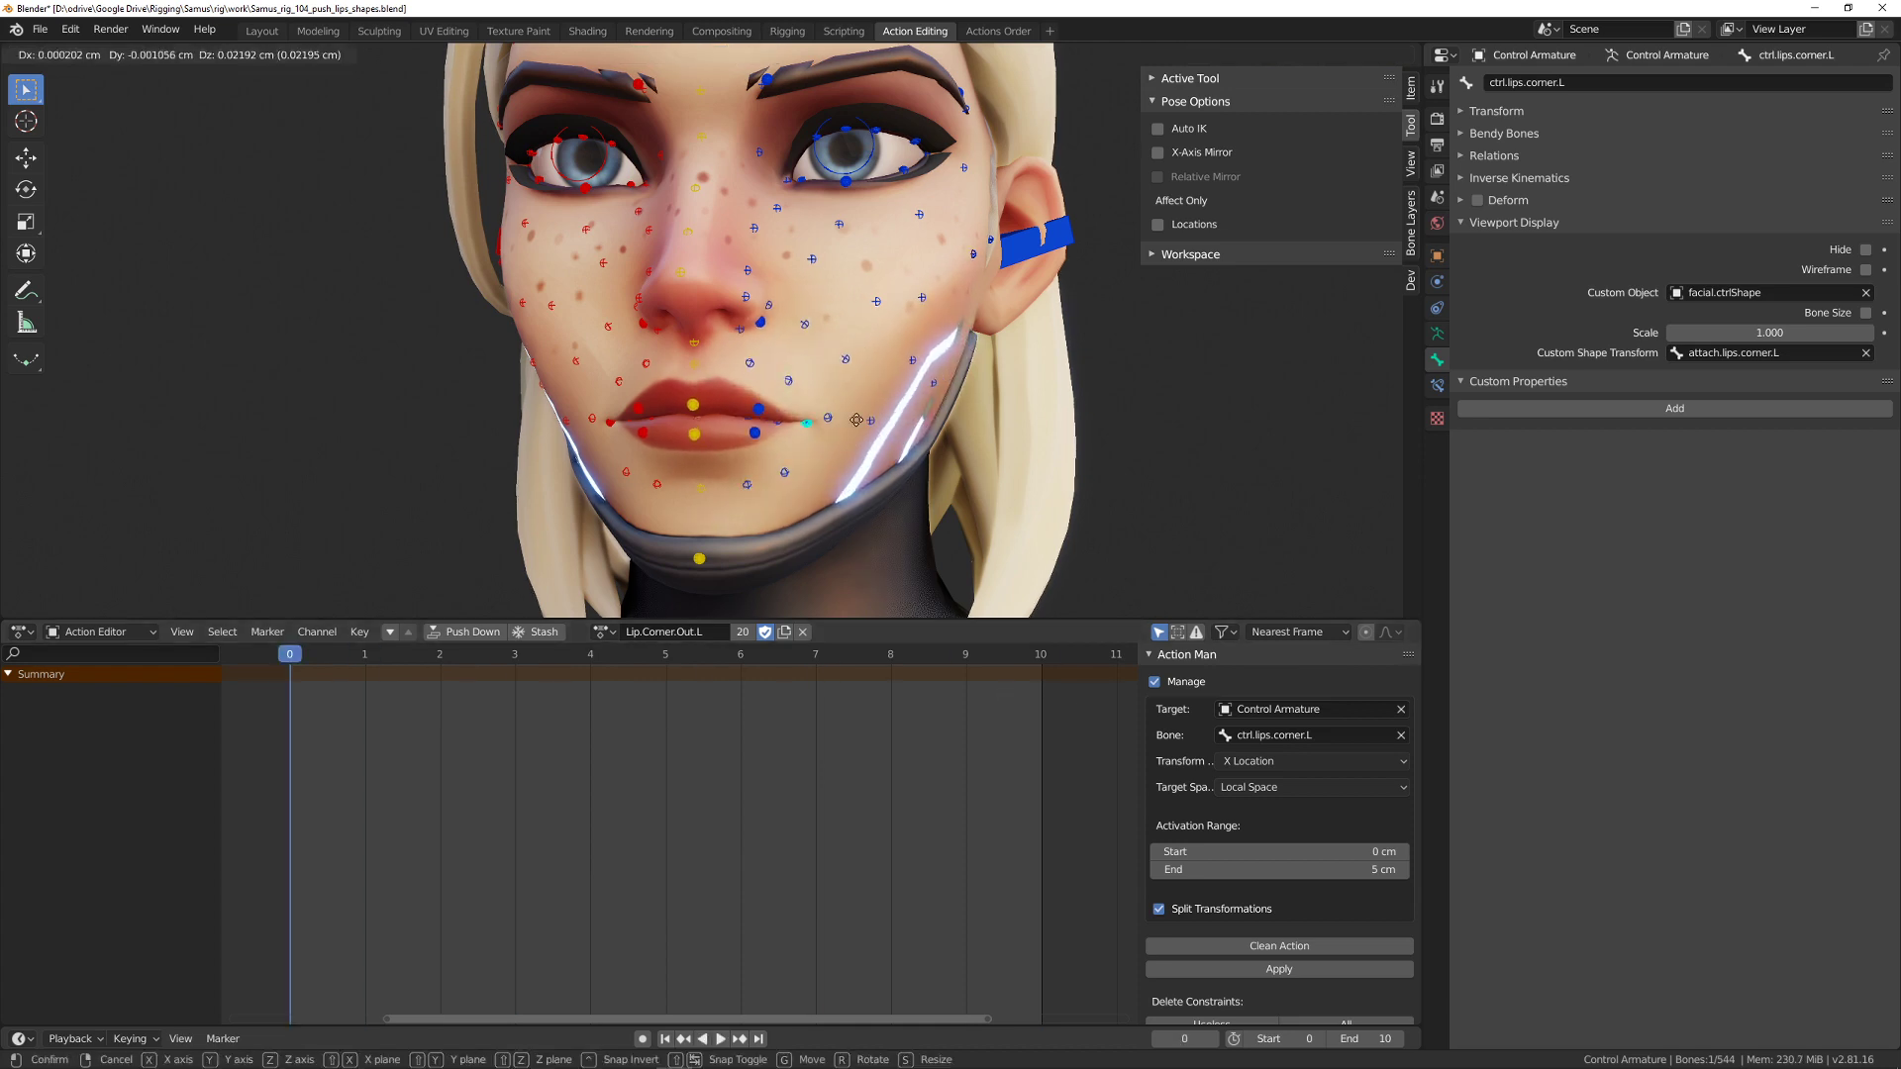
right_click(846, 267)
key(g)
click(1154, 441)
key(g)
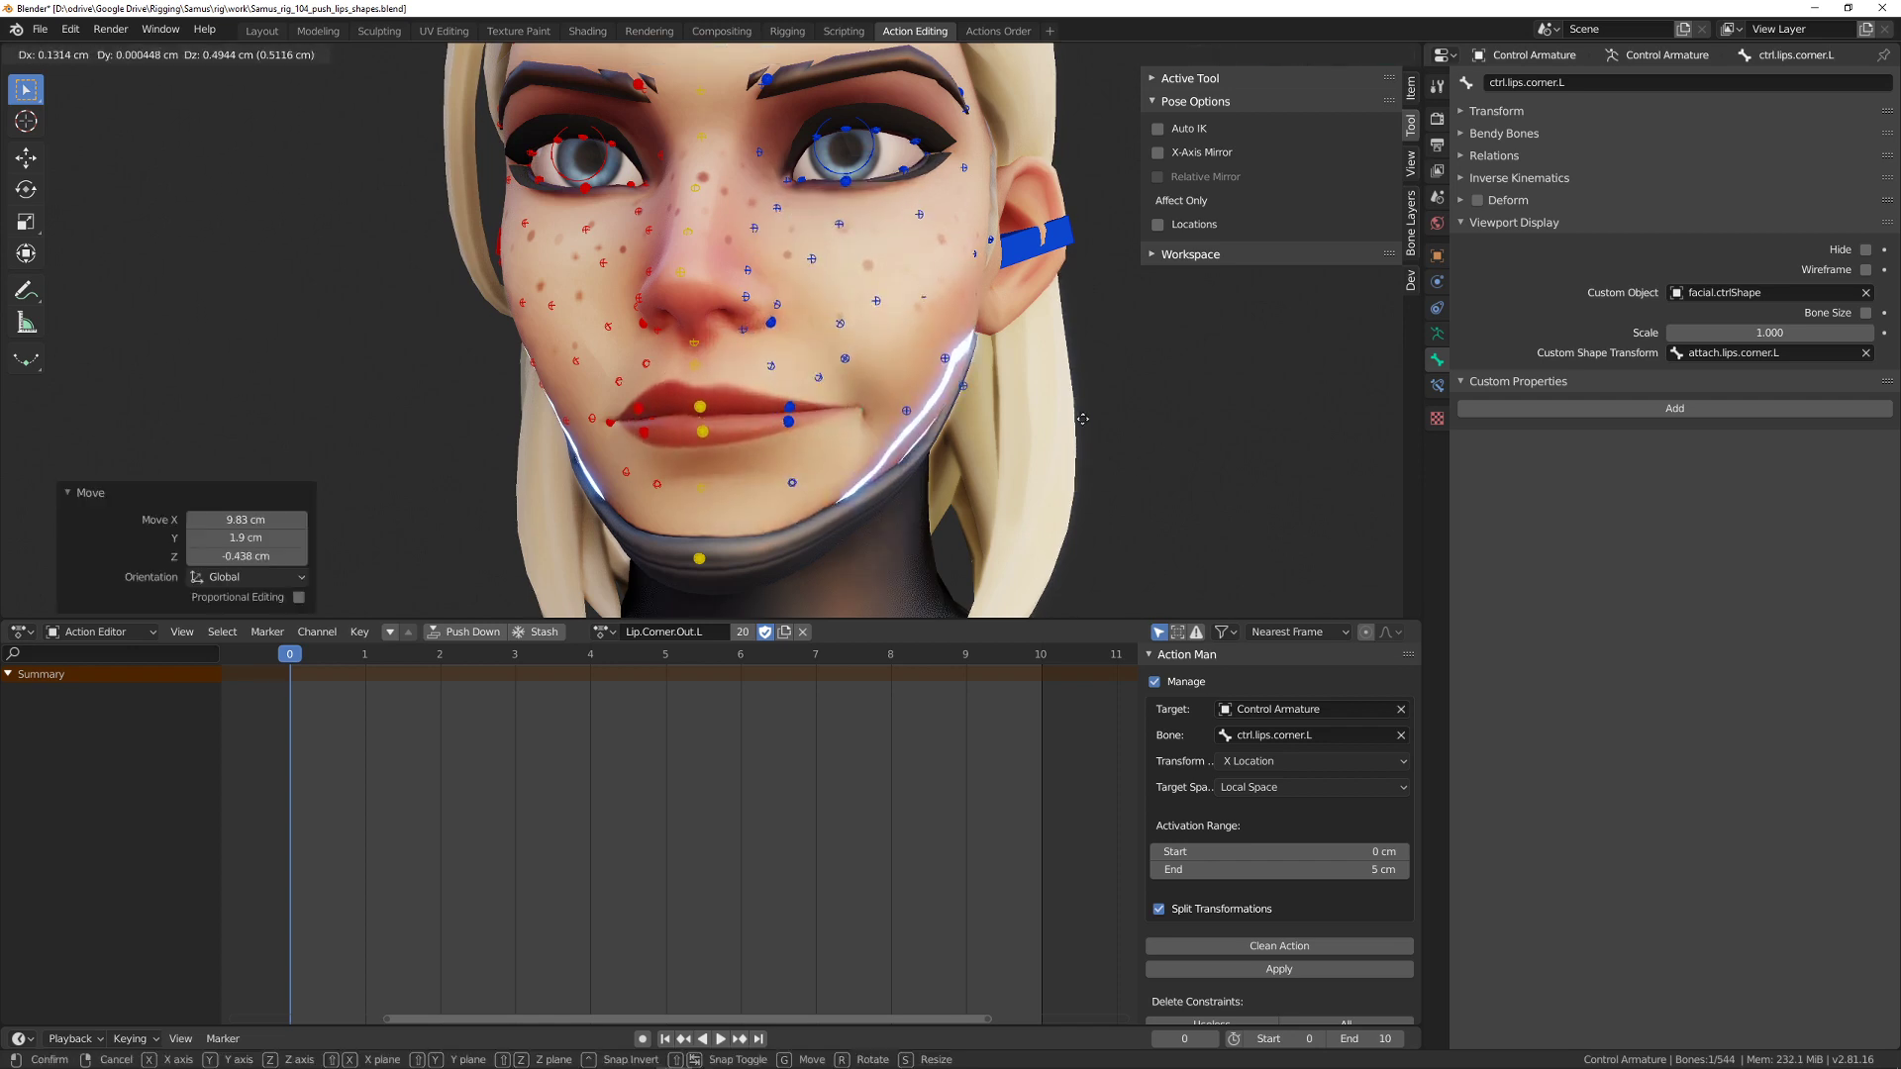
click(1107, 221)
middle_drag(1051, 278, 905, 309)
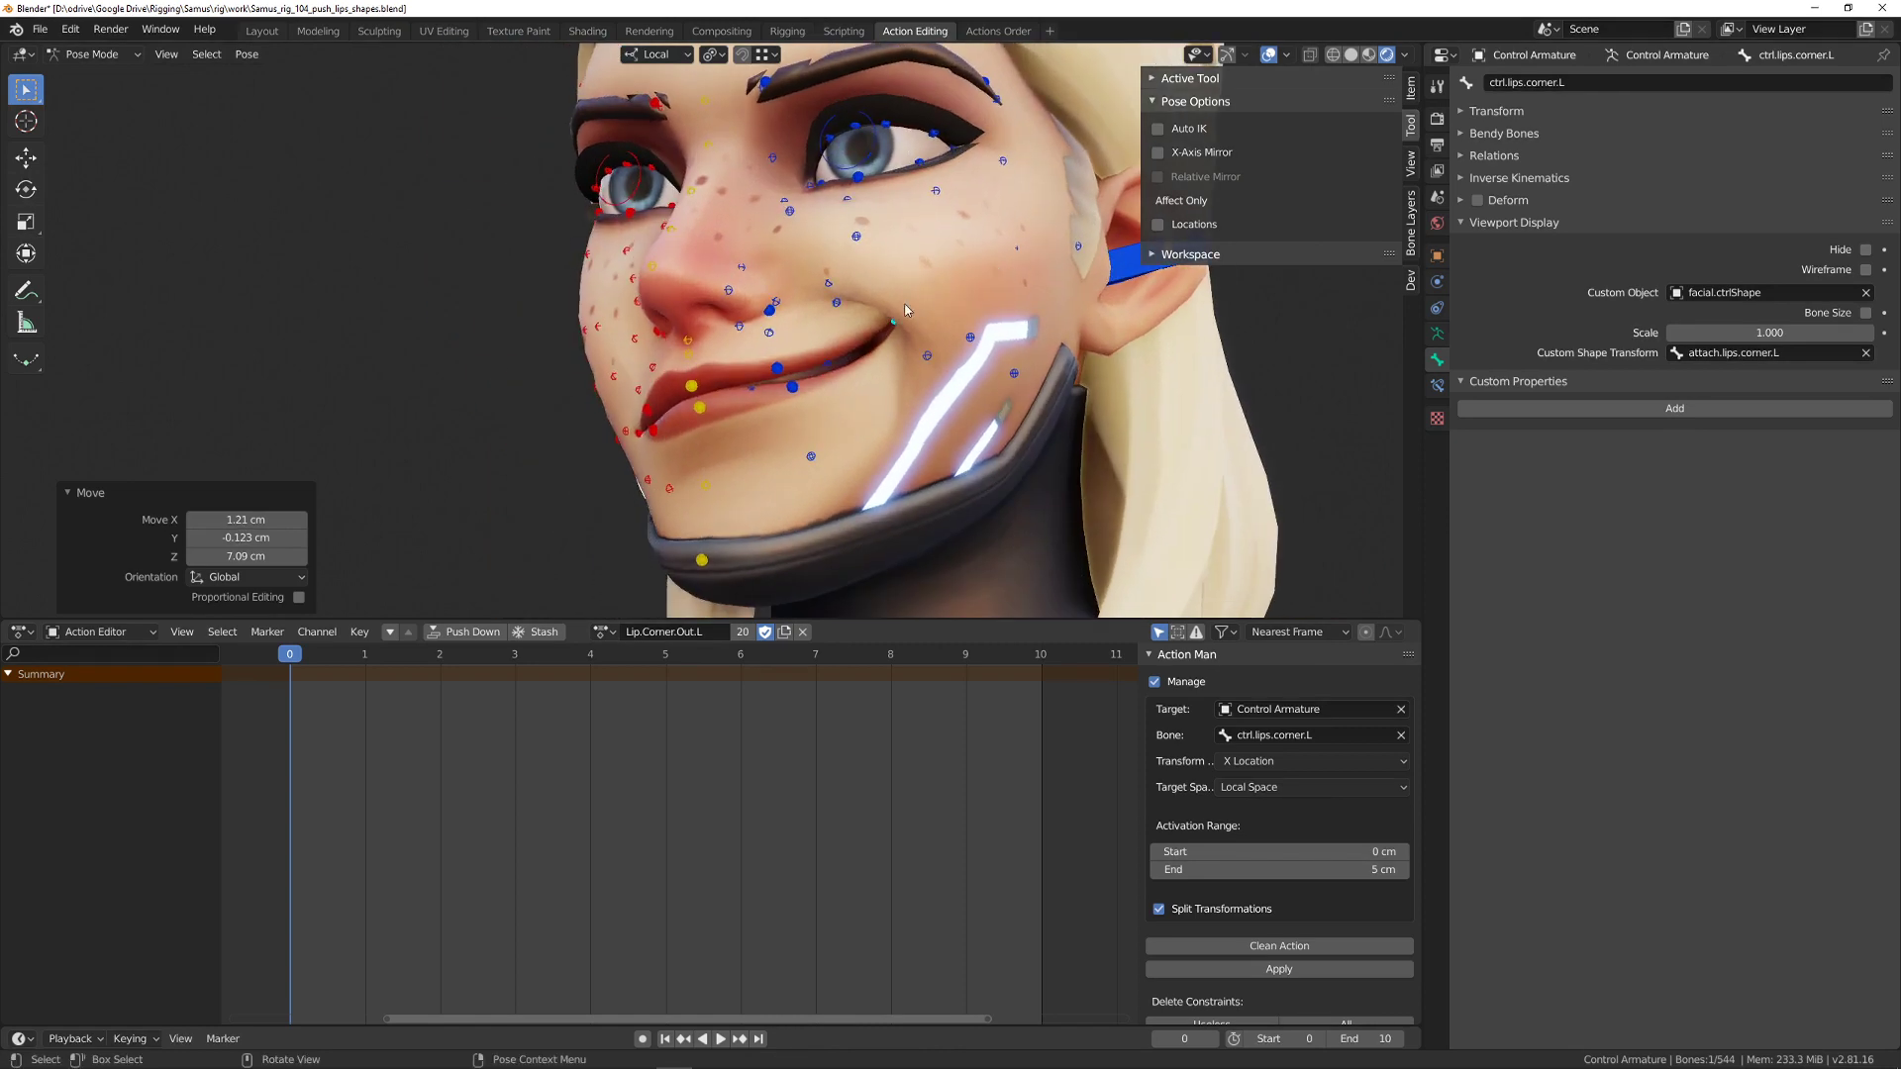
click(696, 378)
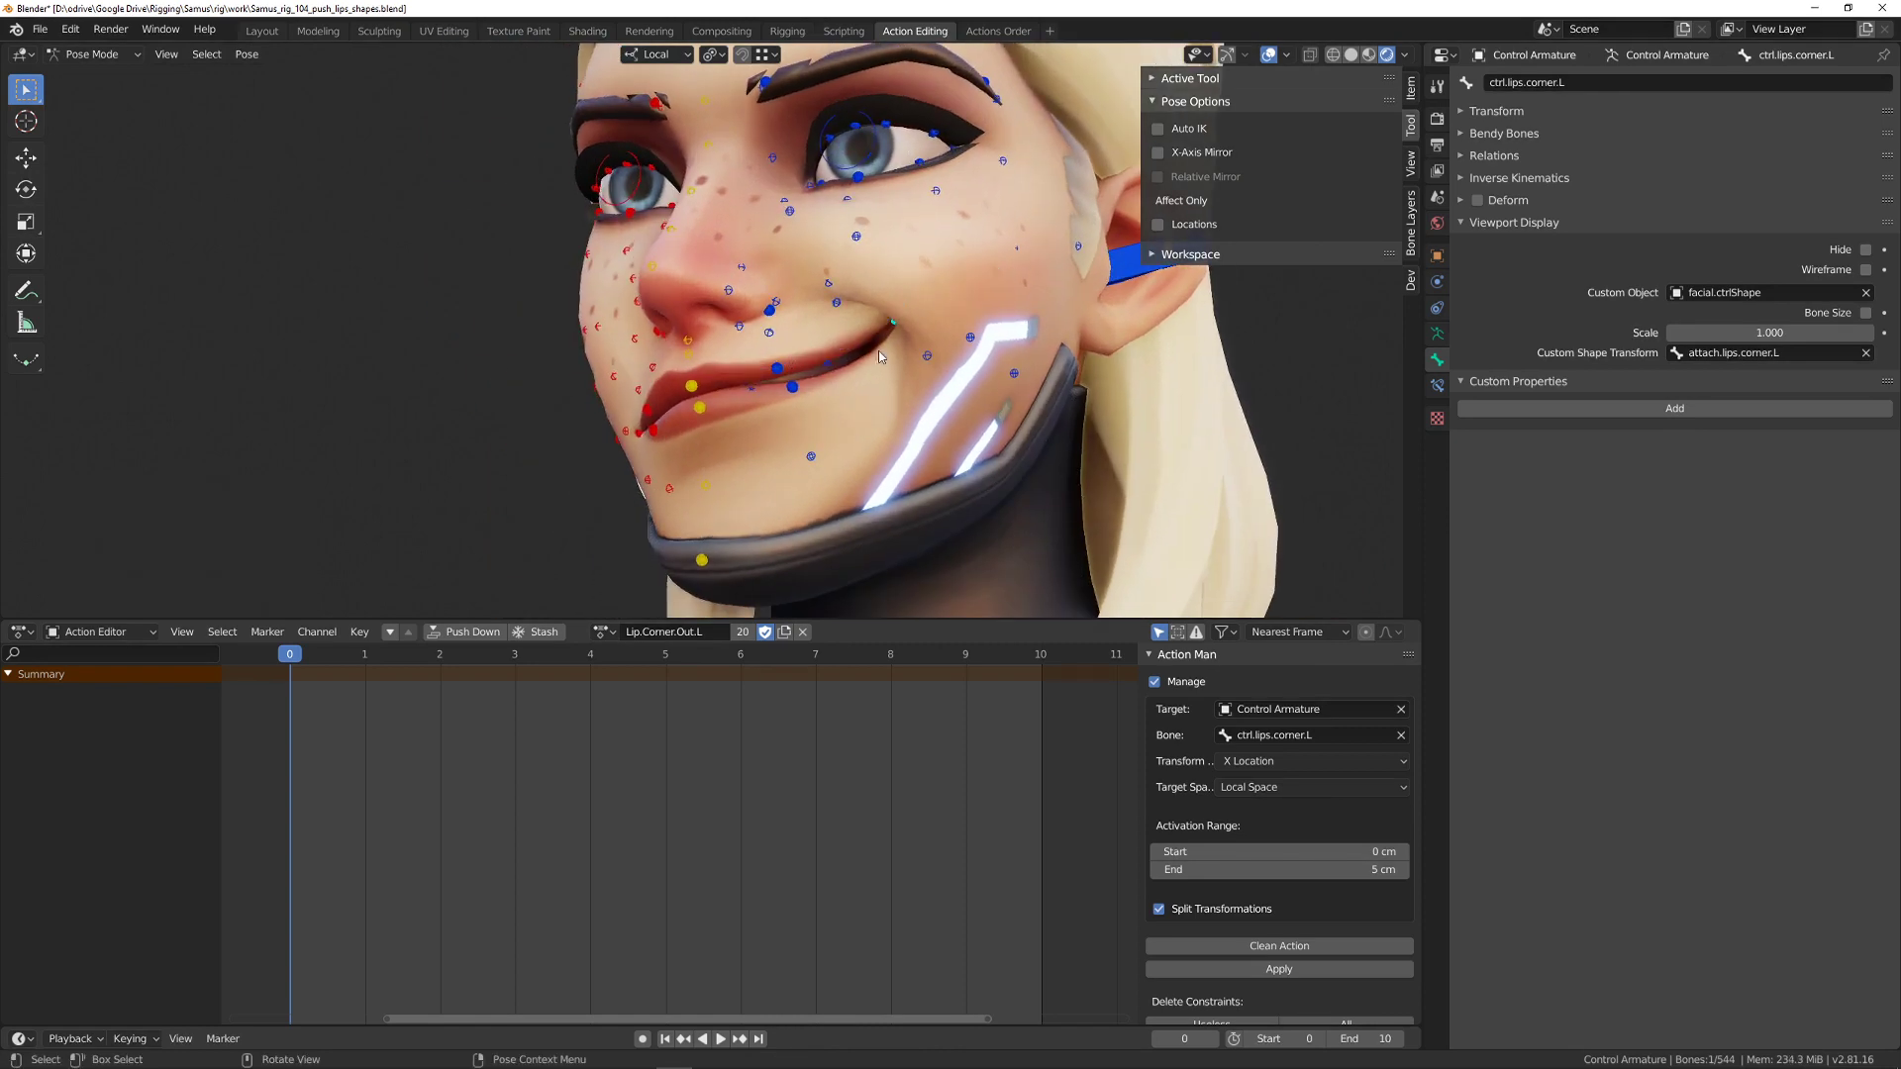
middle_drag(816, 351, 901, 397)
key(alt+g)
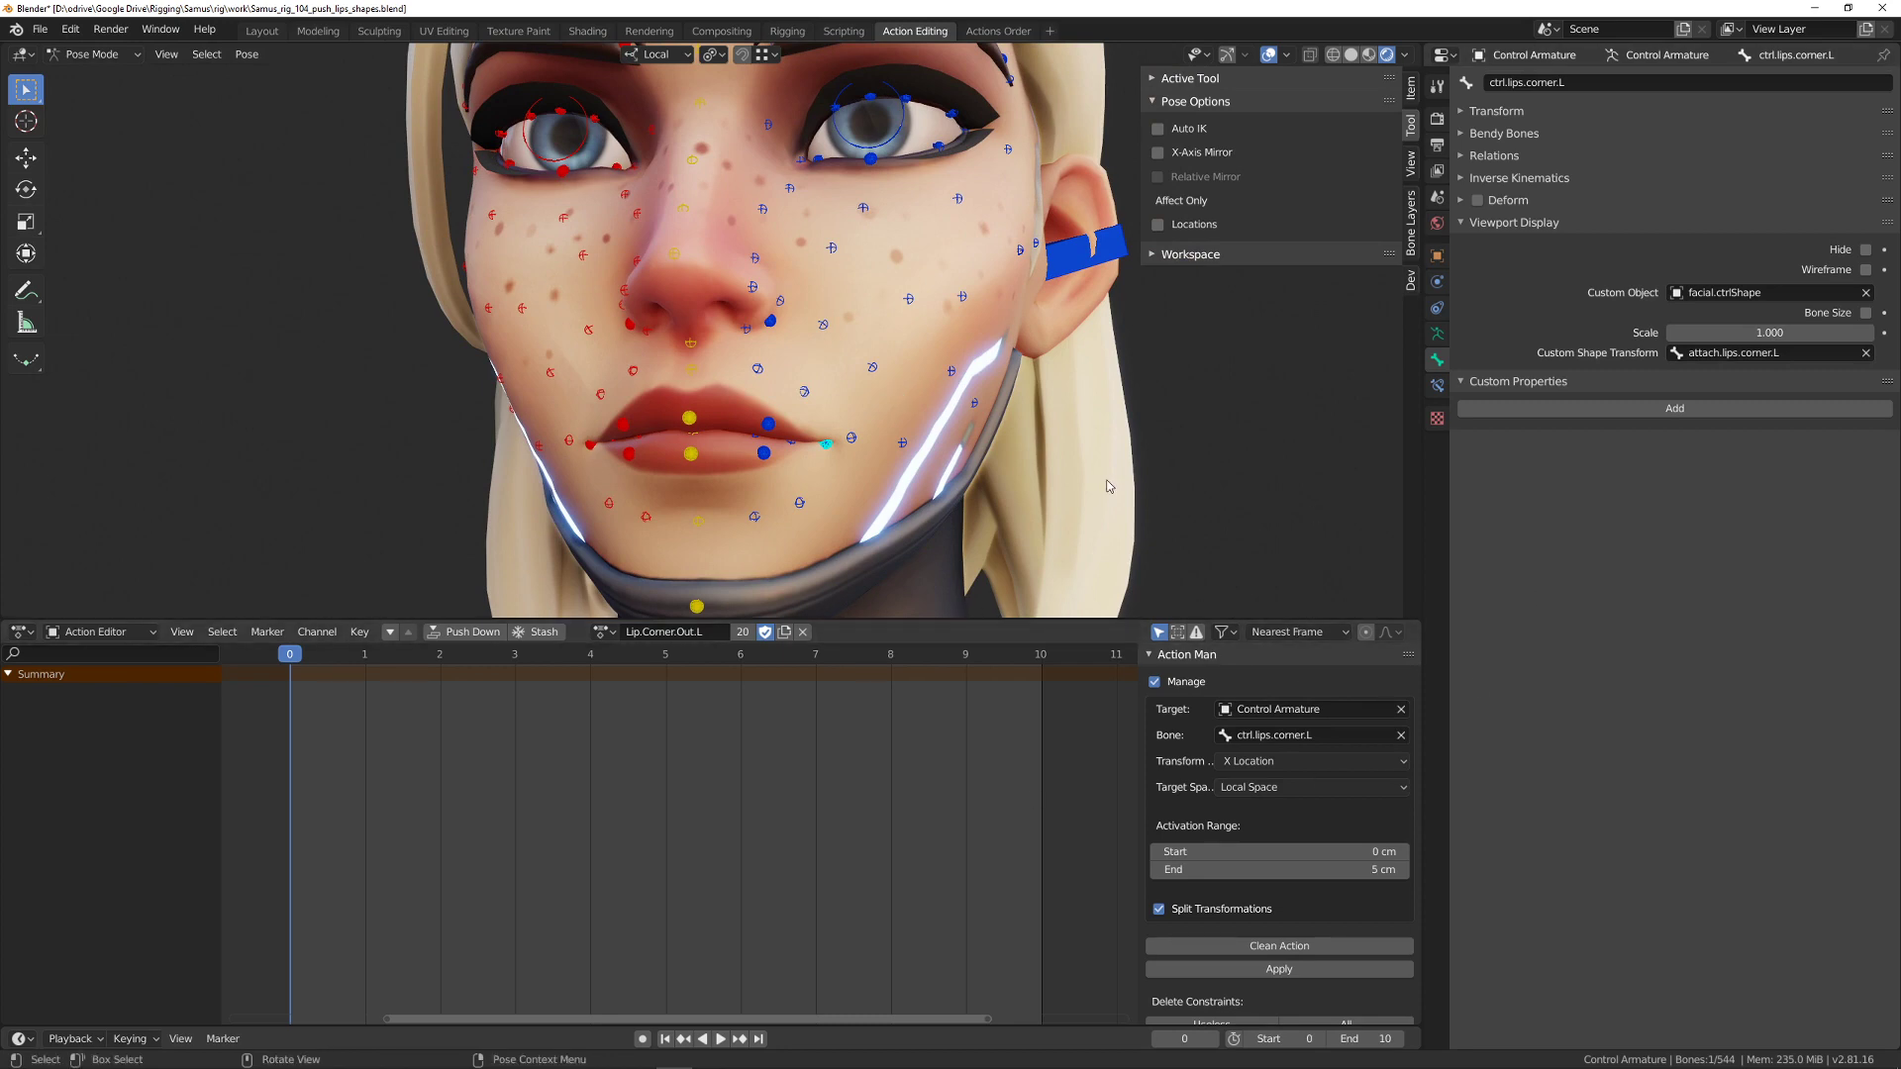
- Apply the Action Man constraints of Lip.Corner.Out.L with Split Transformations enabled and make Lip.Corner.Up.L the active action
click(1189, 911)
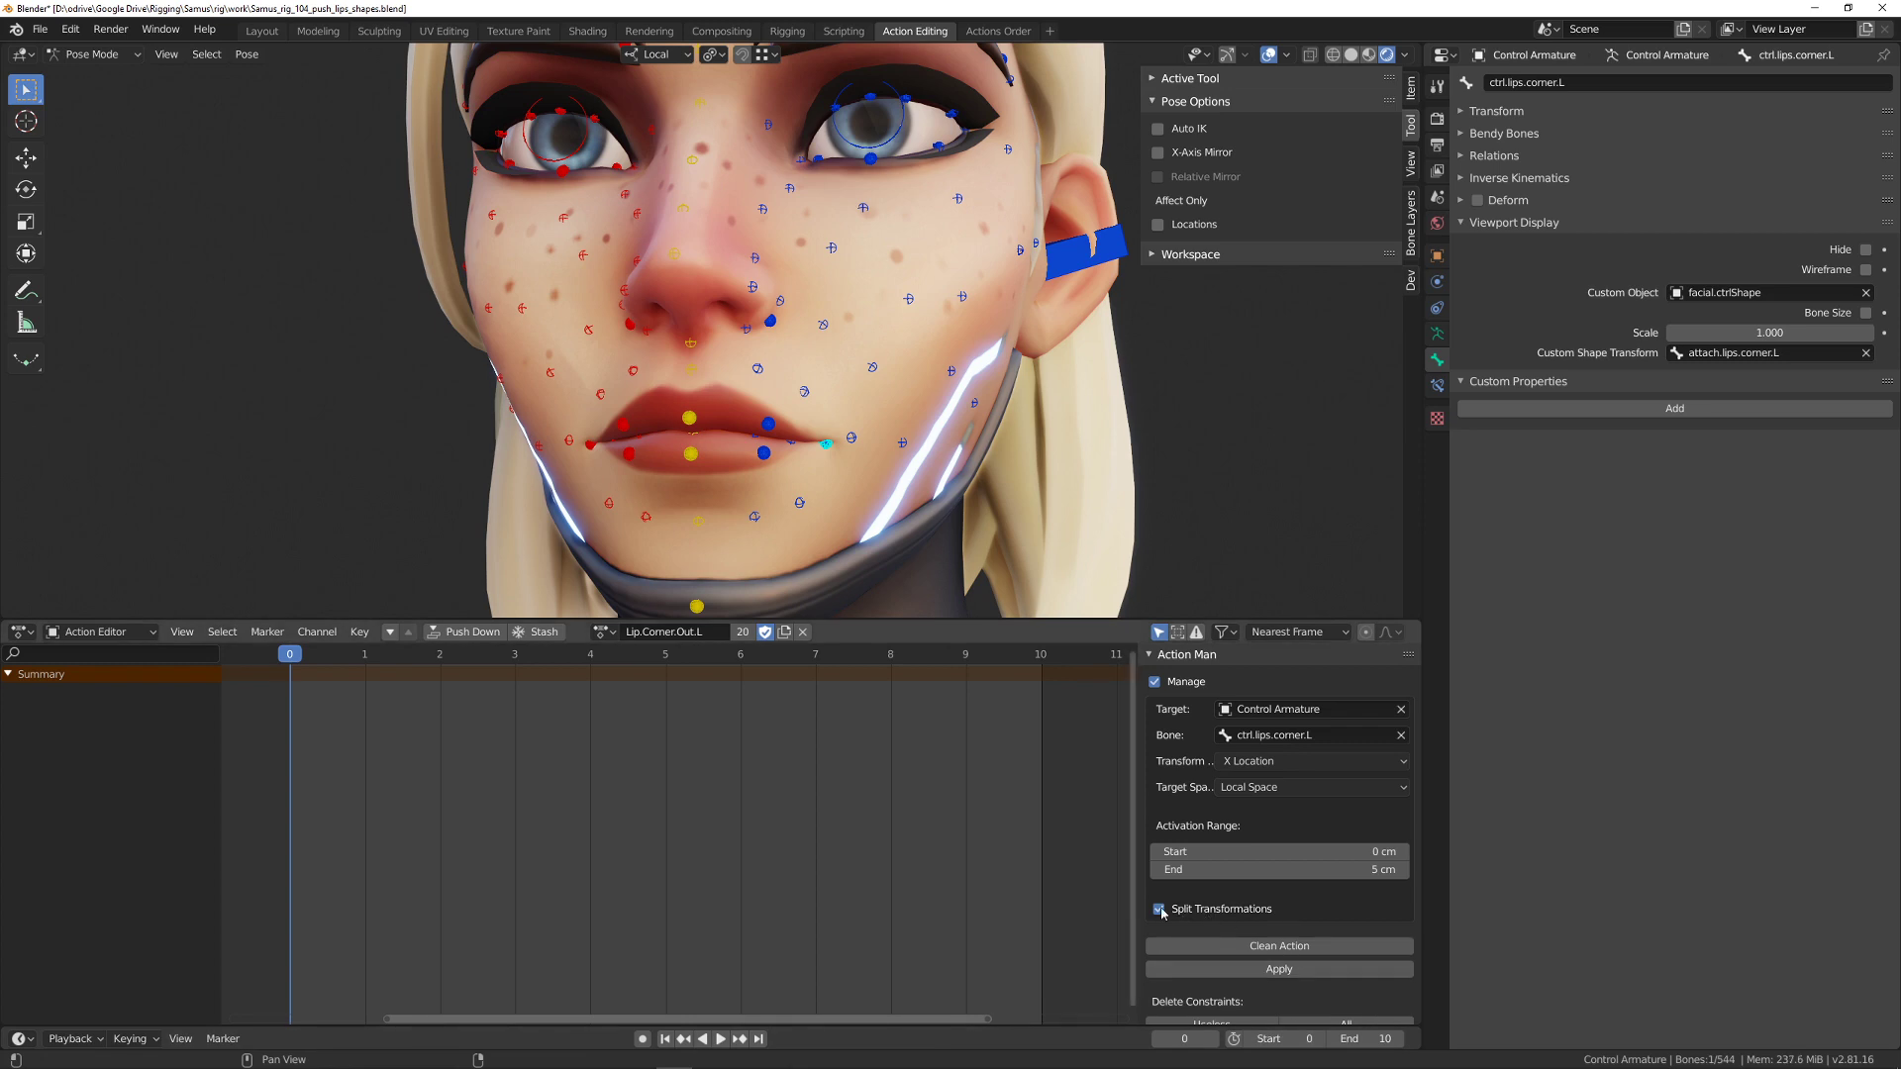
click(1287, 969)
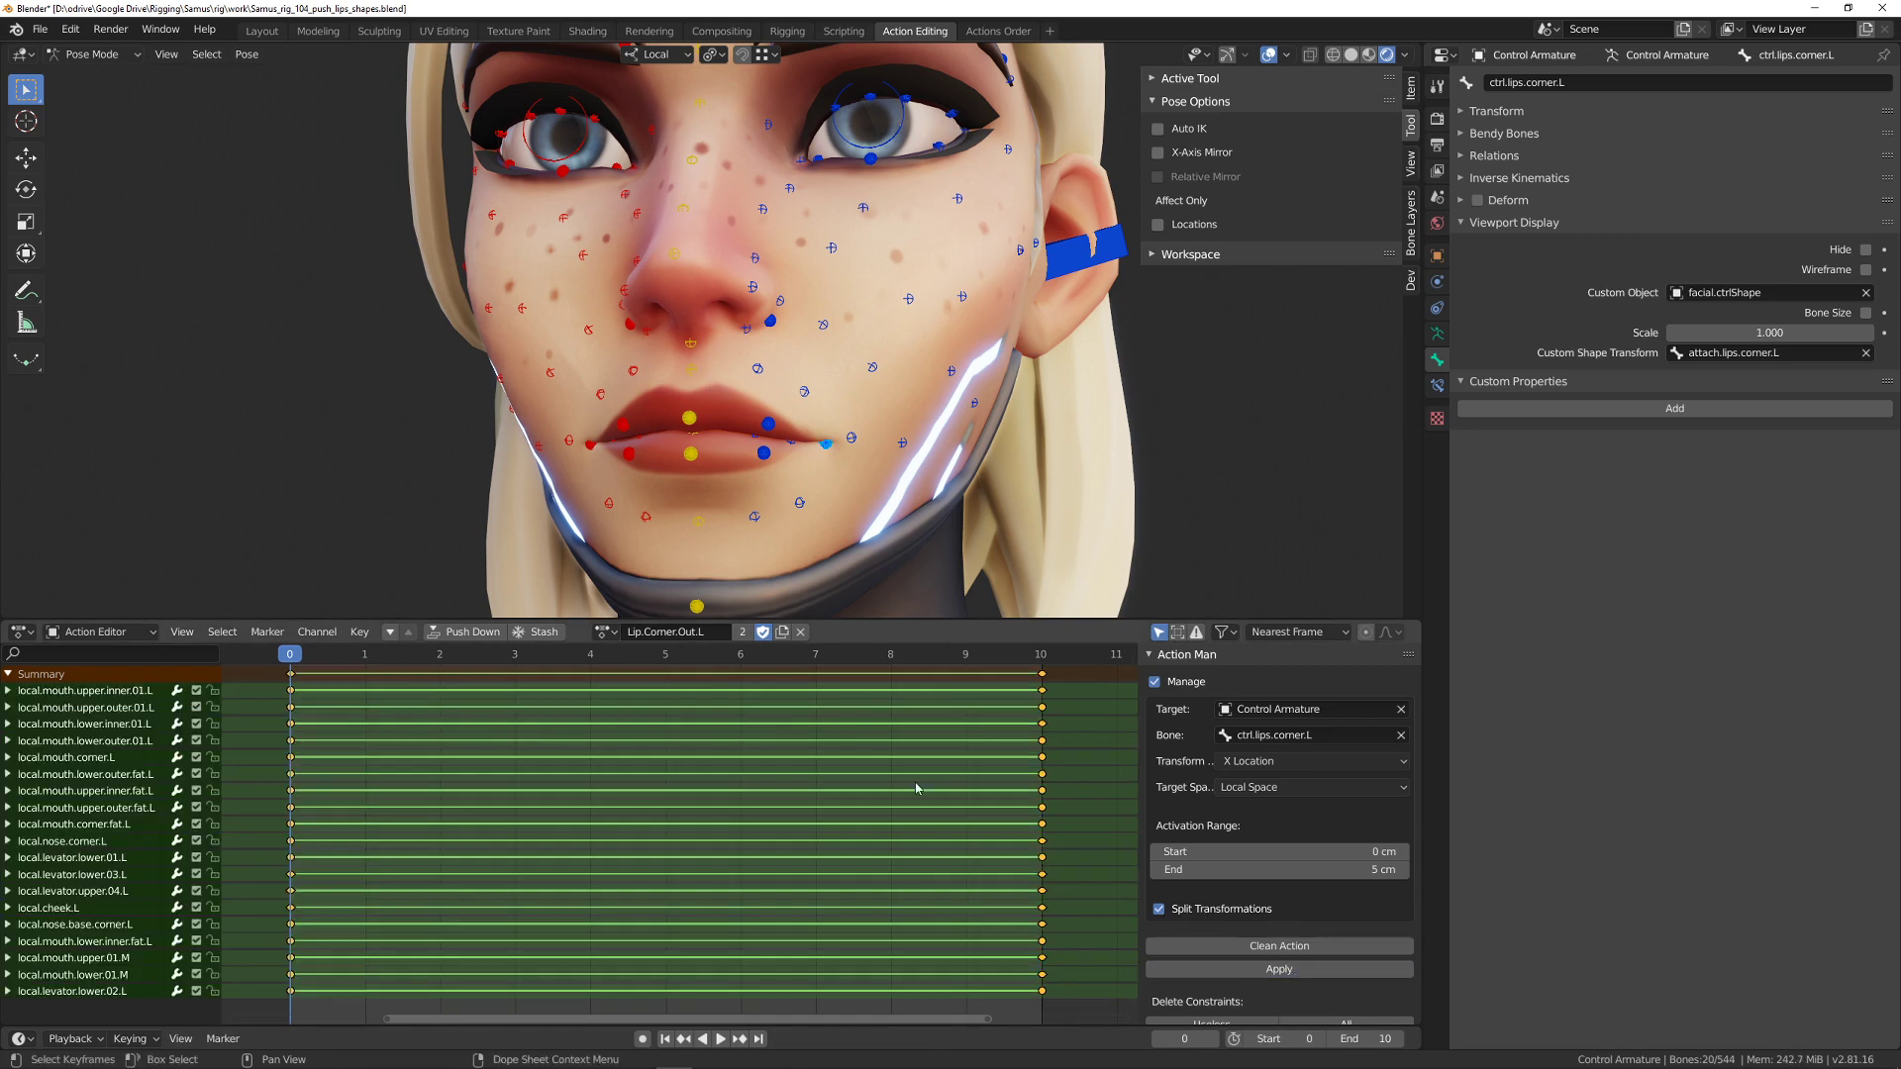
click(606, 633)
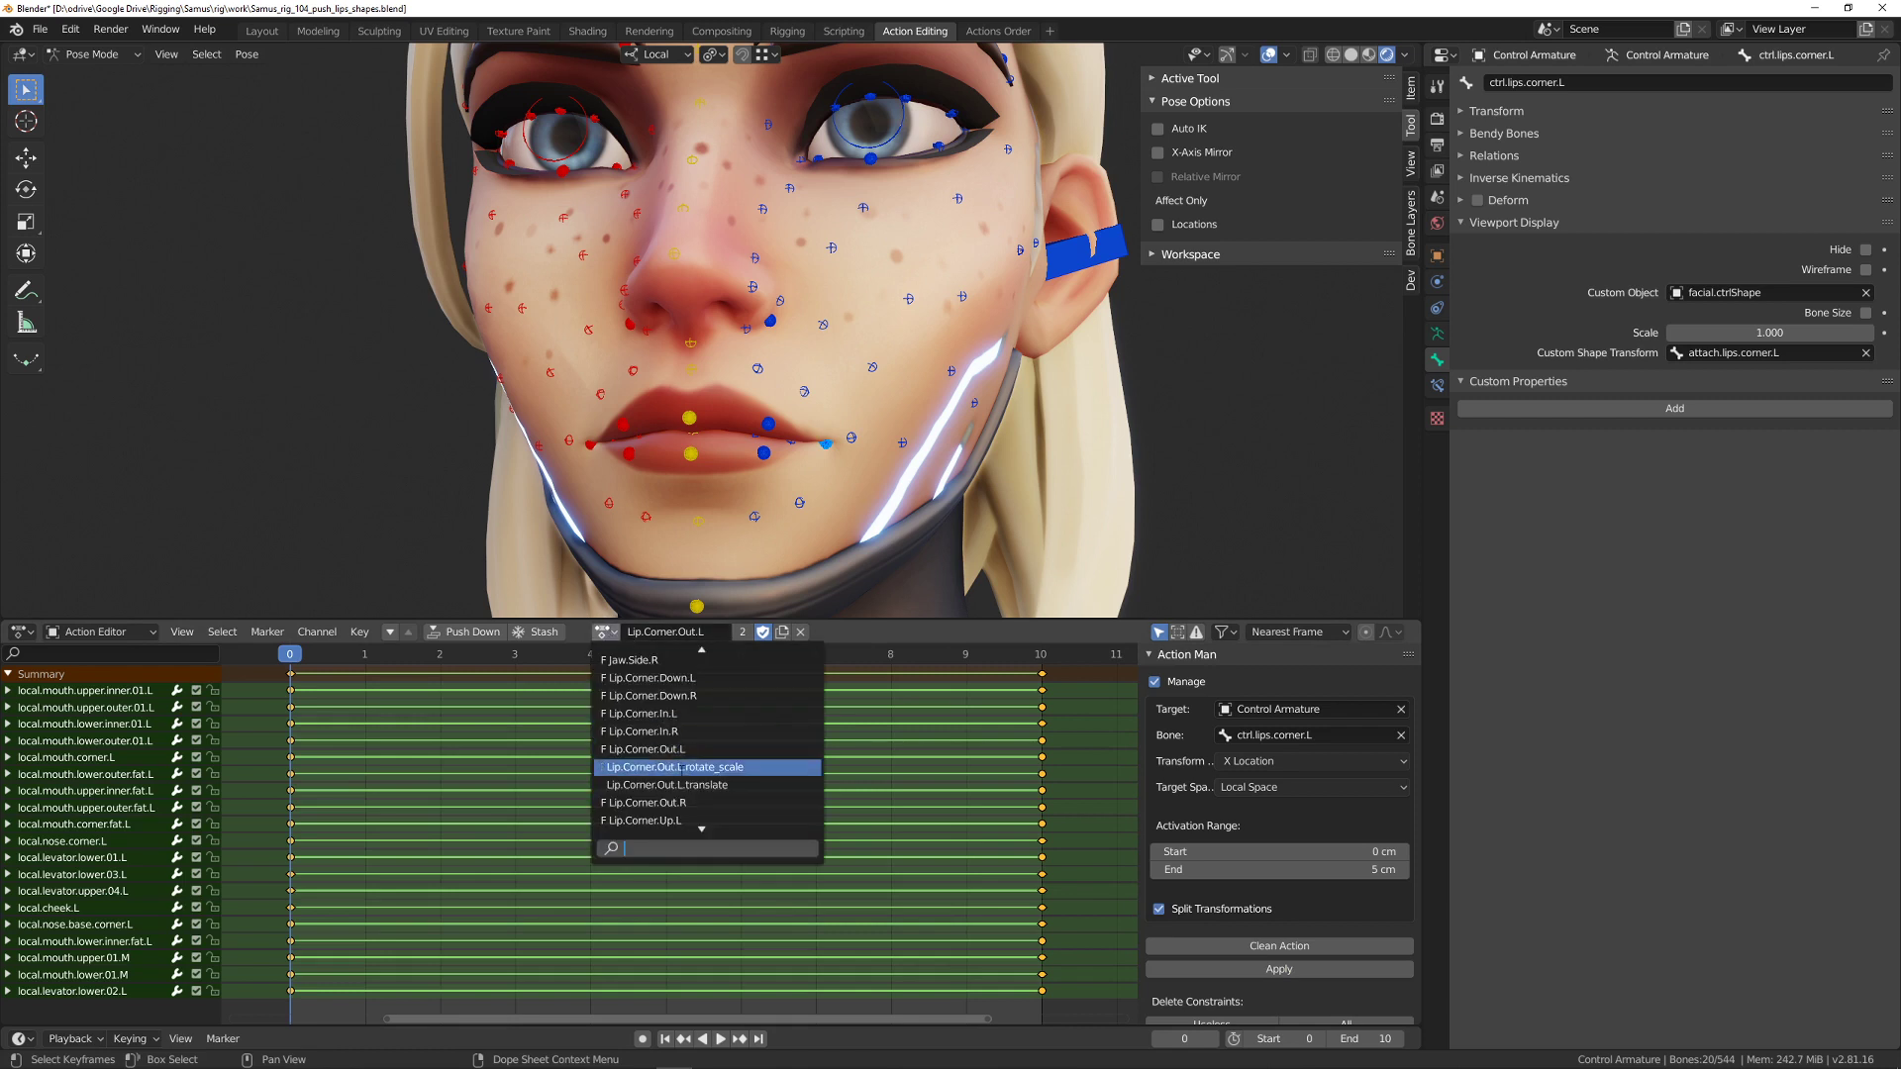
click(645, 822)
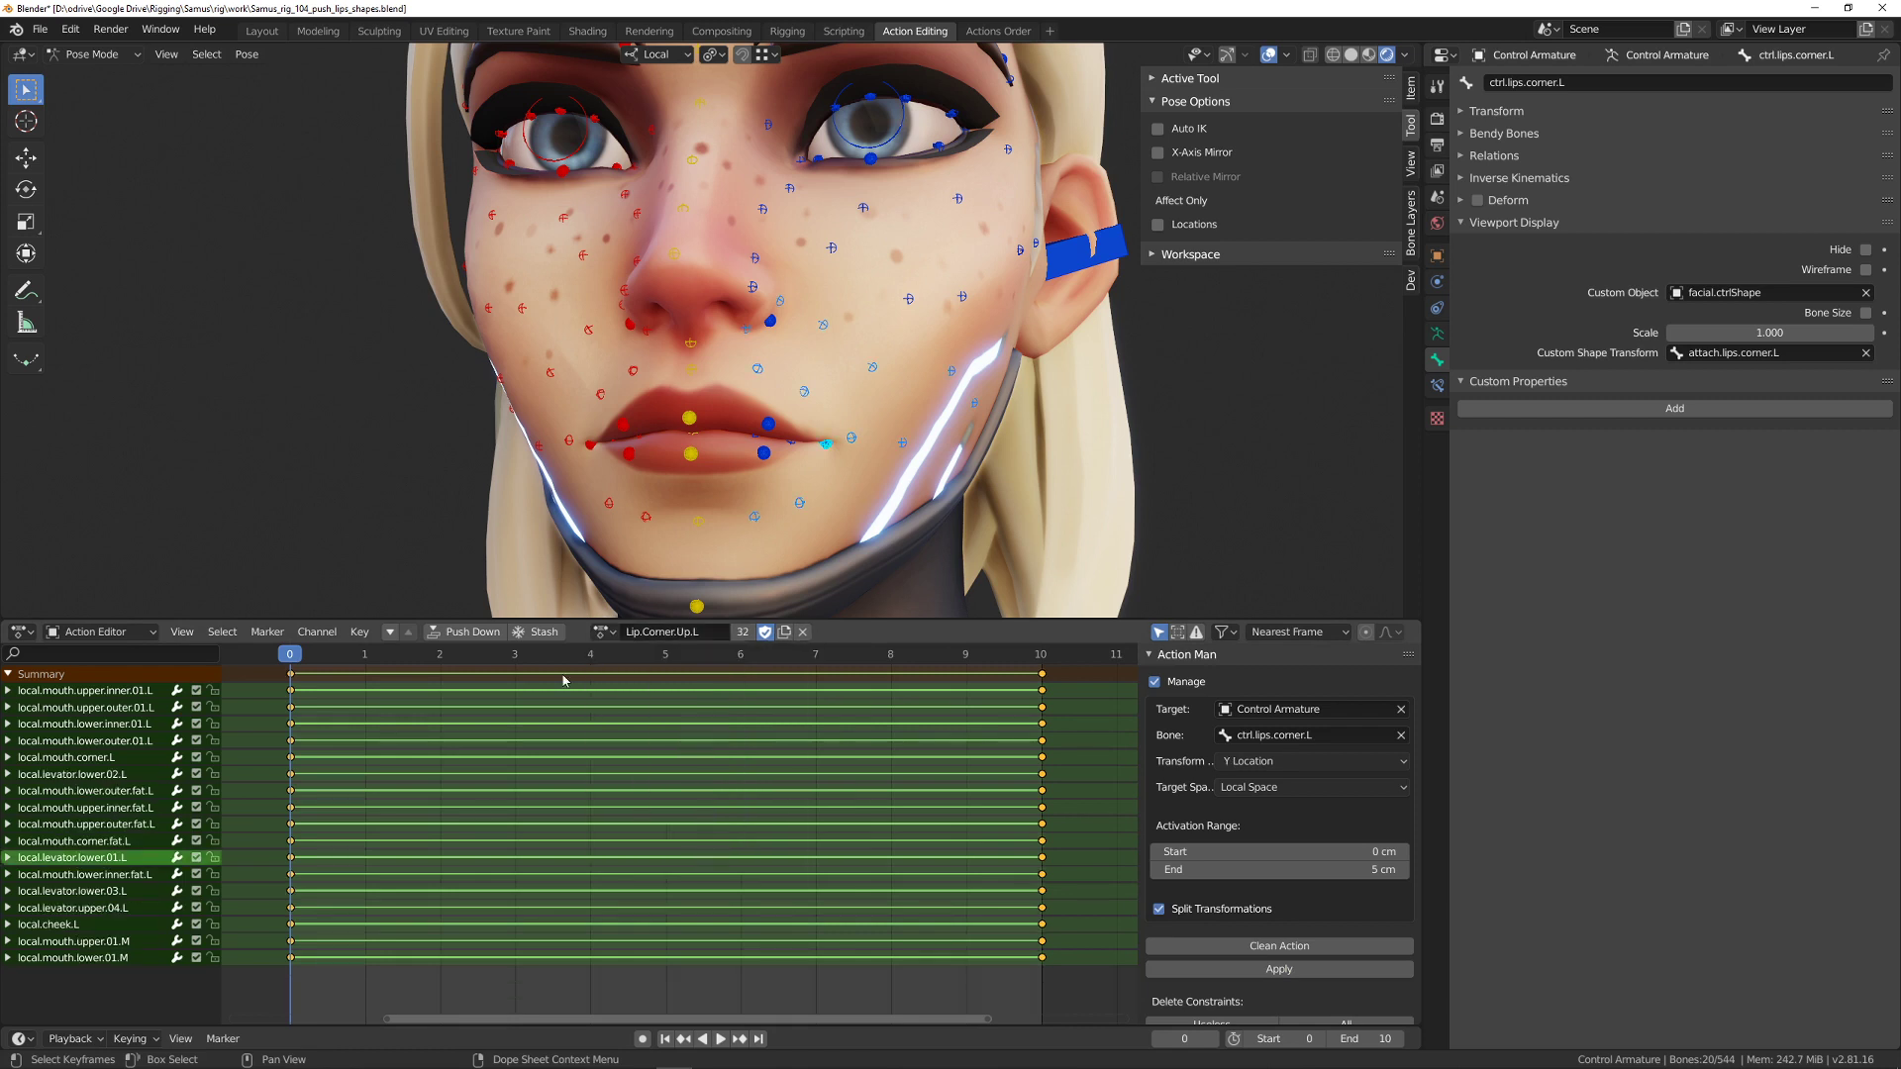
- Apply the Action Man constraints of Lip.Corner.Up.L with Split Transformations enabled, and try a diagonal move of ctrl.lips.corner.L
click(1278, 969)
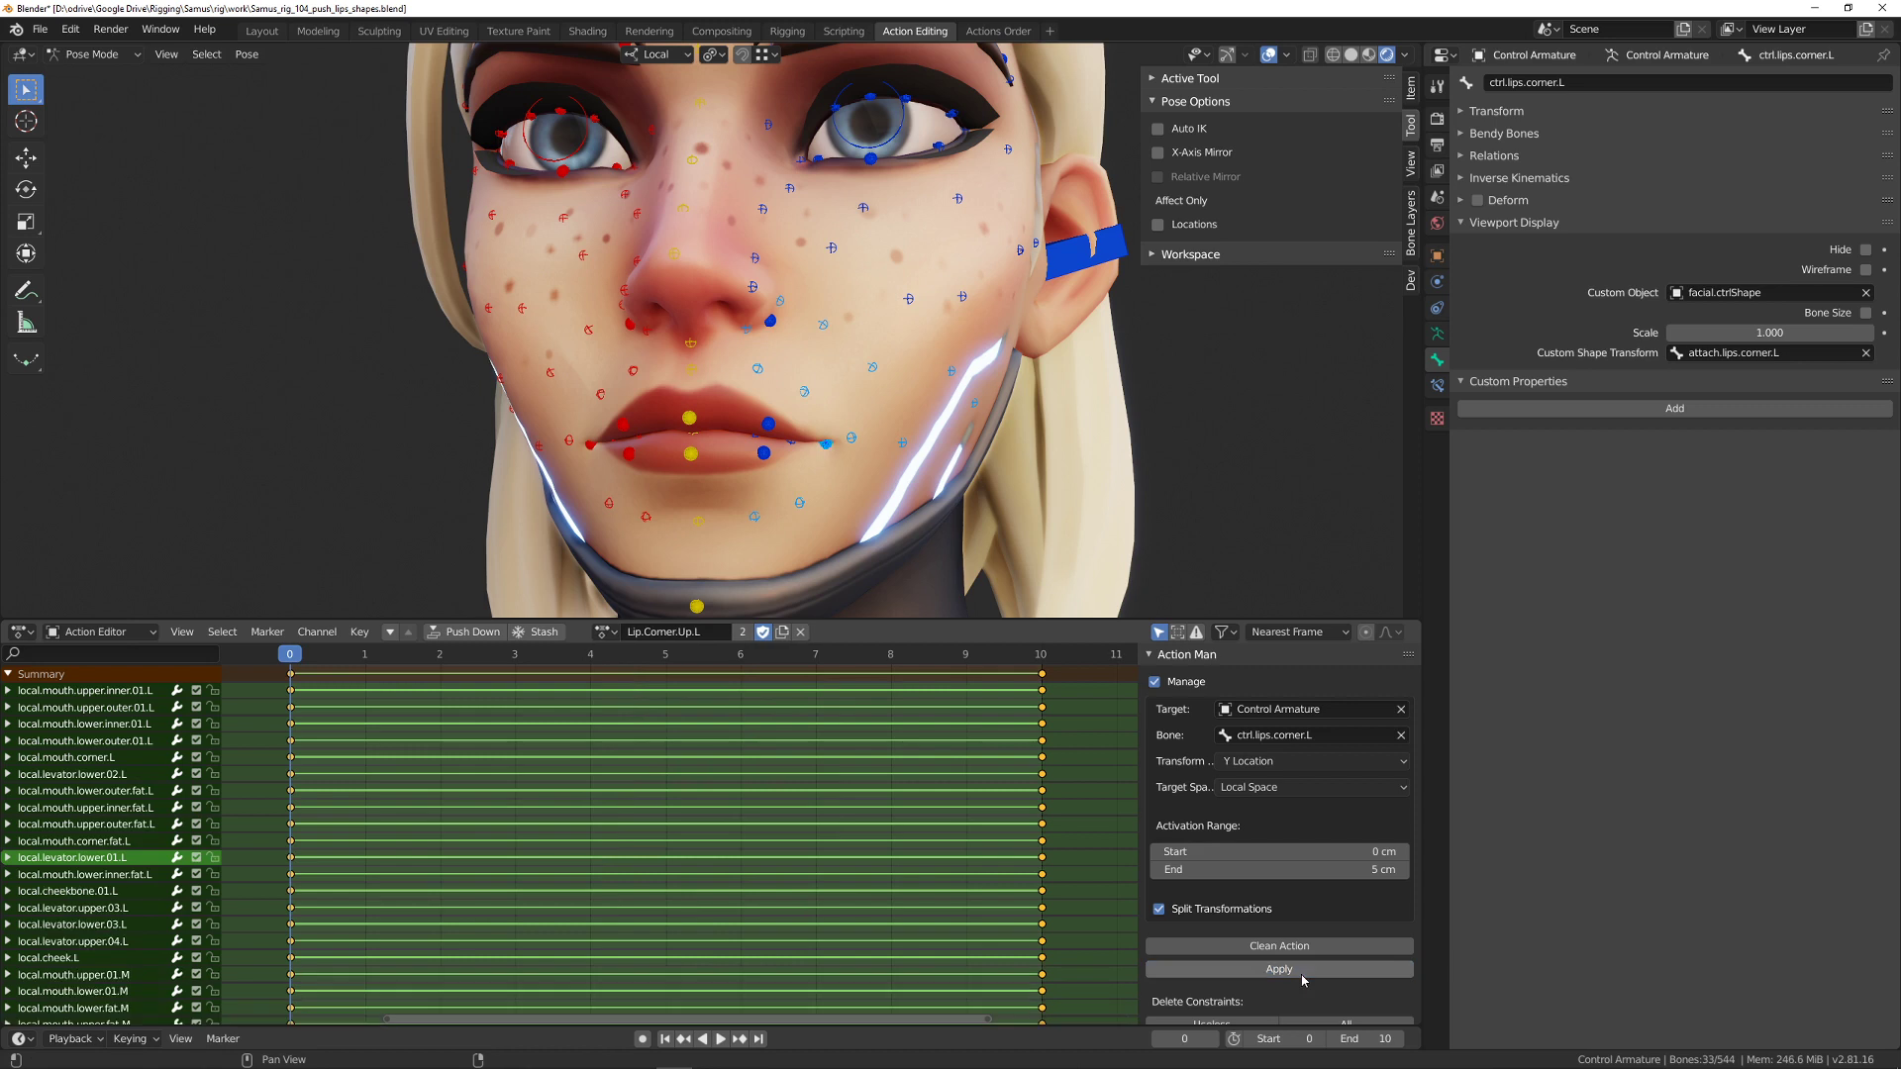
click(816, 455)
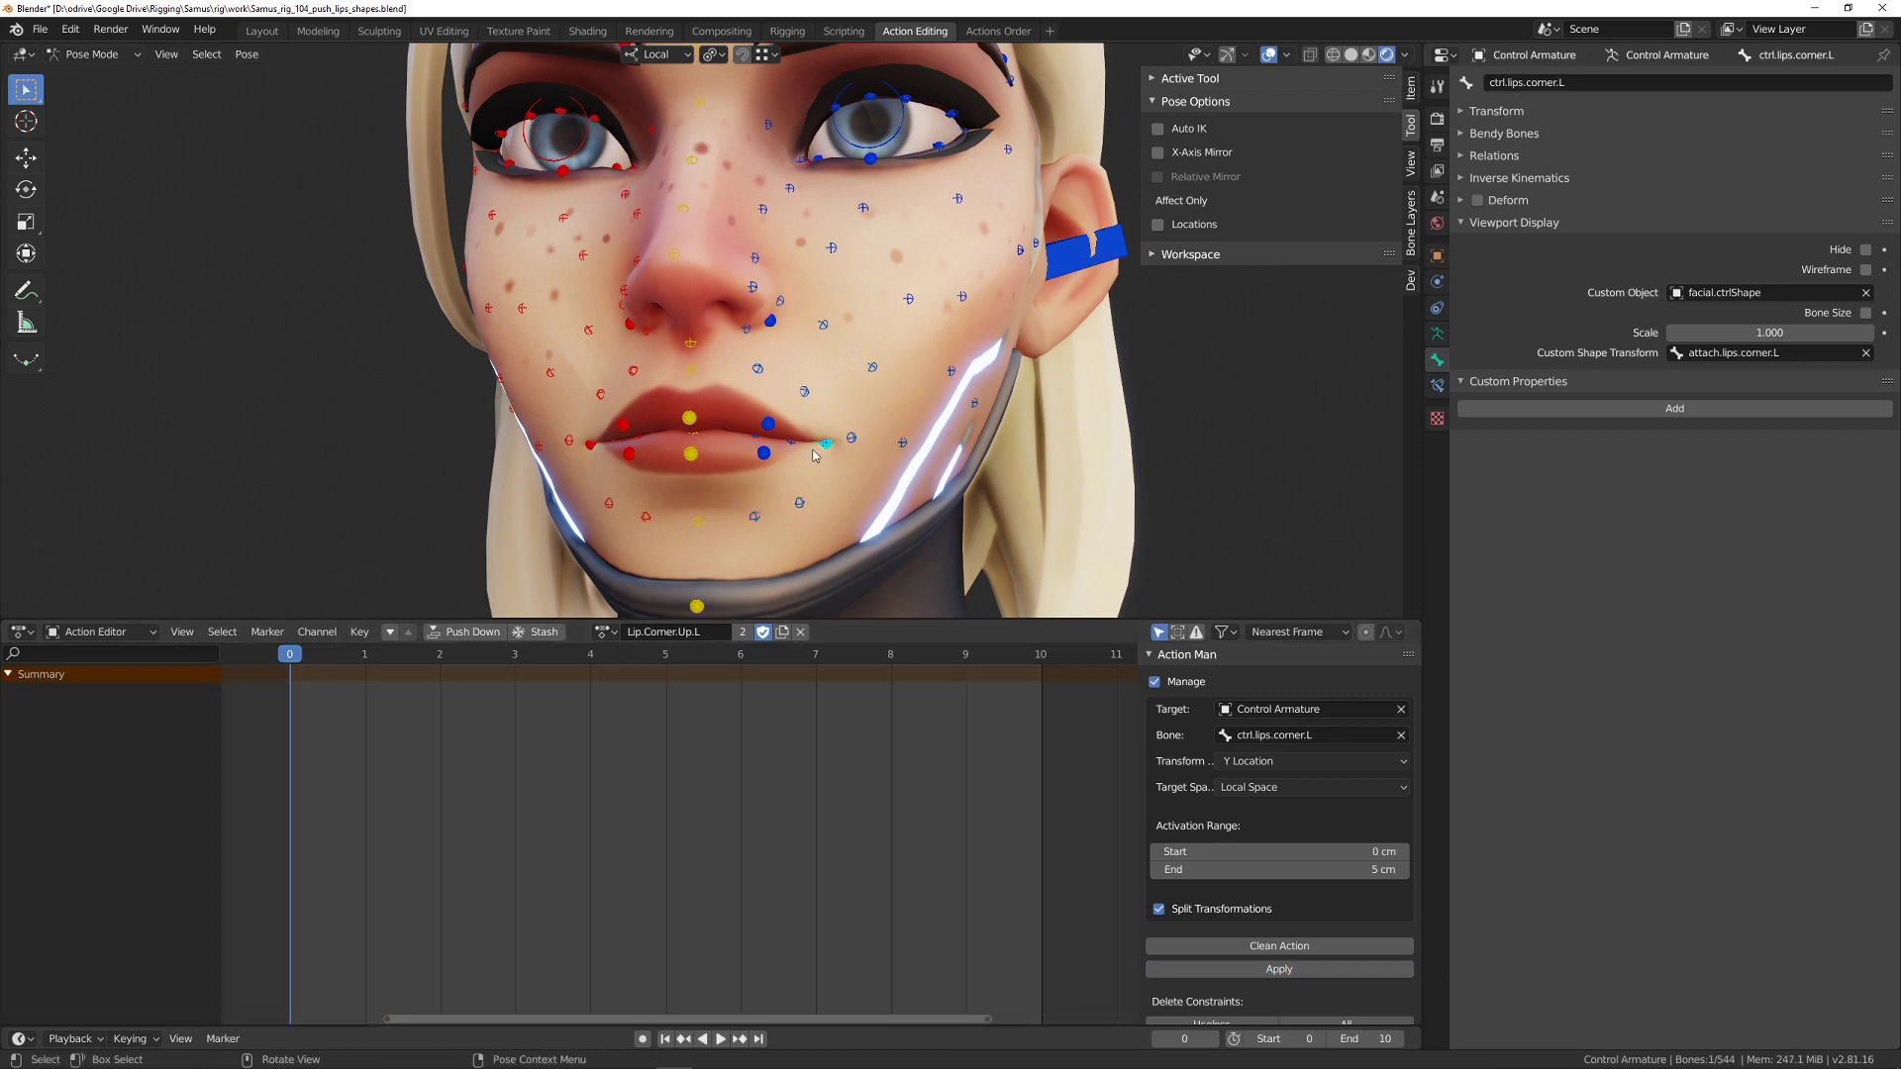
key(g)
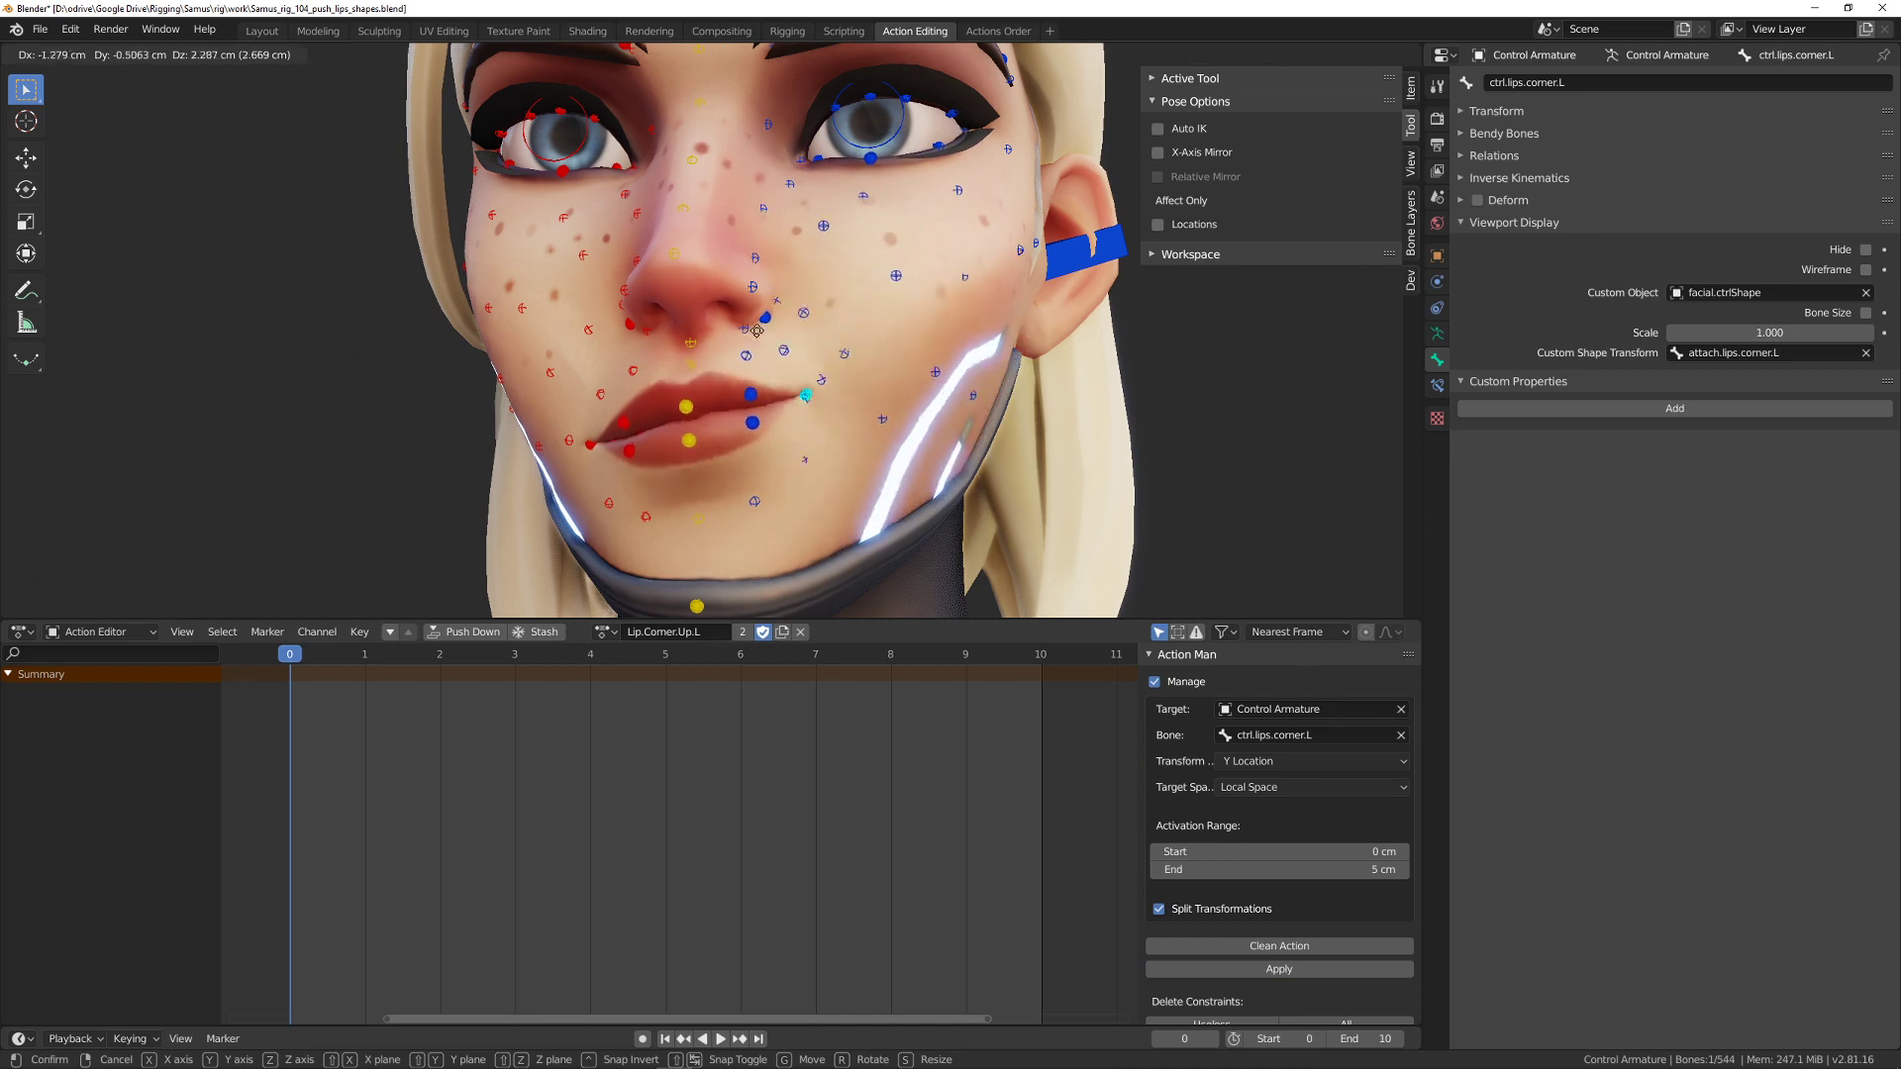
right_click(968, 356)
- Turn on X-Axis Mirror and try moving ctrl.lips.corner.L about 6.89 cm along X and 4.55 cm along Z into a symmetrical smile
click(1194, 154)
scroll(975, 297, down, 2)
middle_drag(976, 297, 905, 303)
scroll(968, 299, up, 2)
key(g)
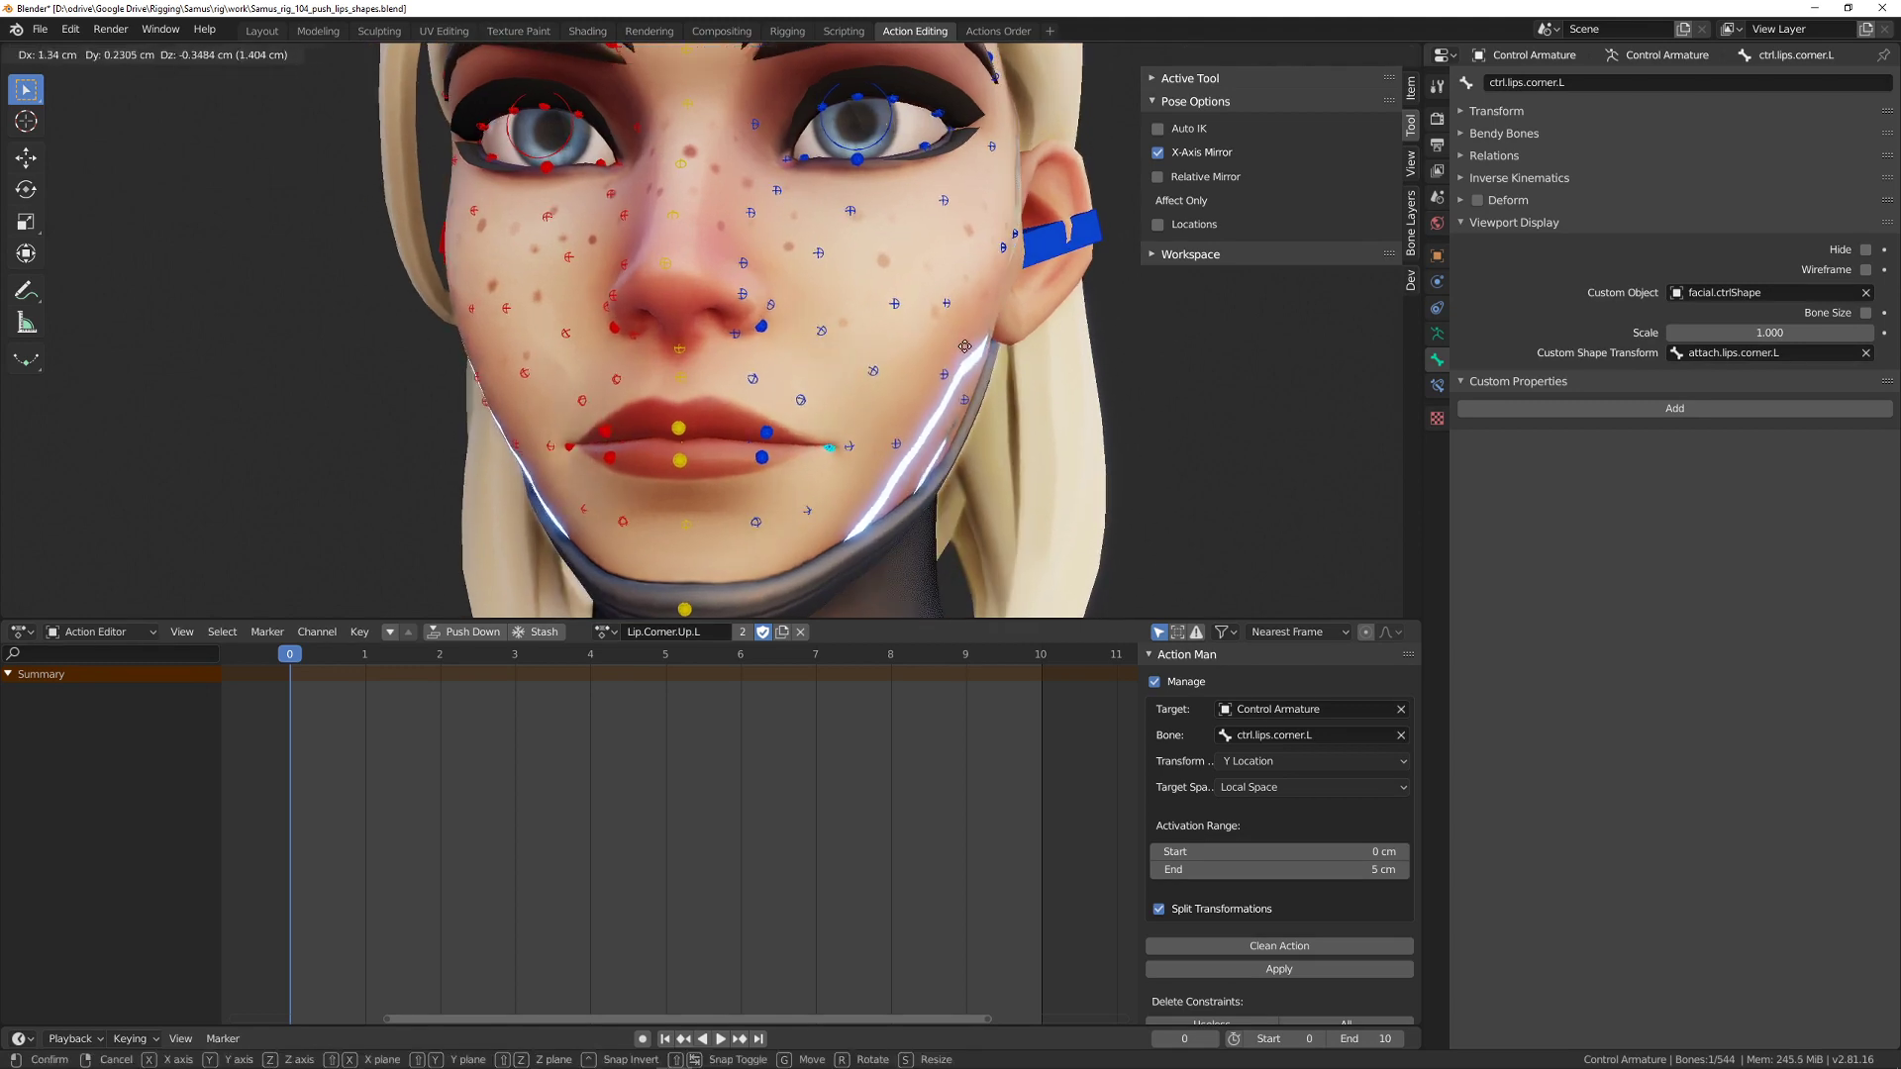
click(1149, 272)
middle_drag(1149, 272, 1029, 248)
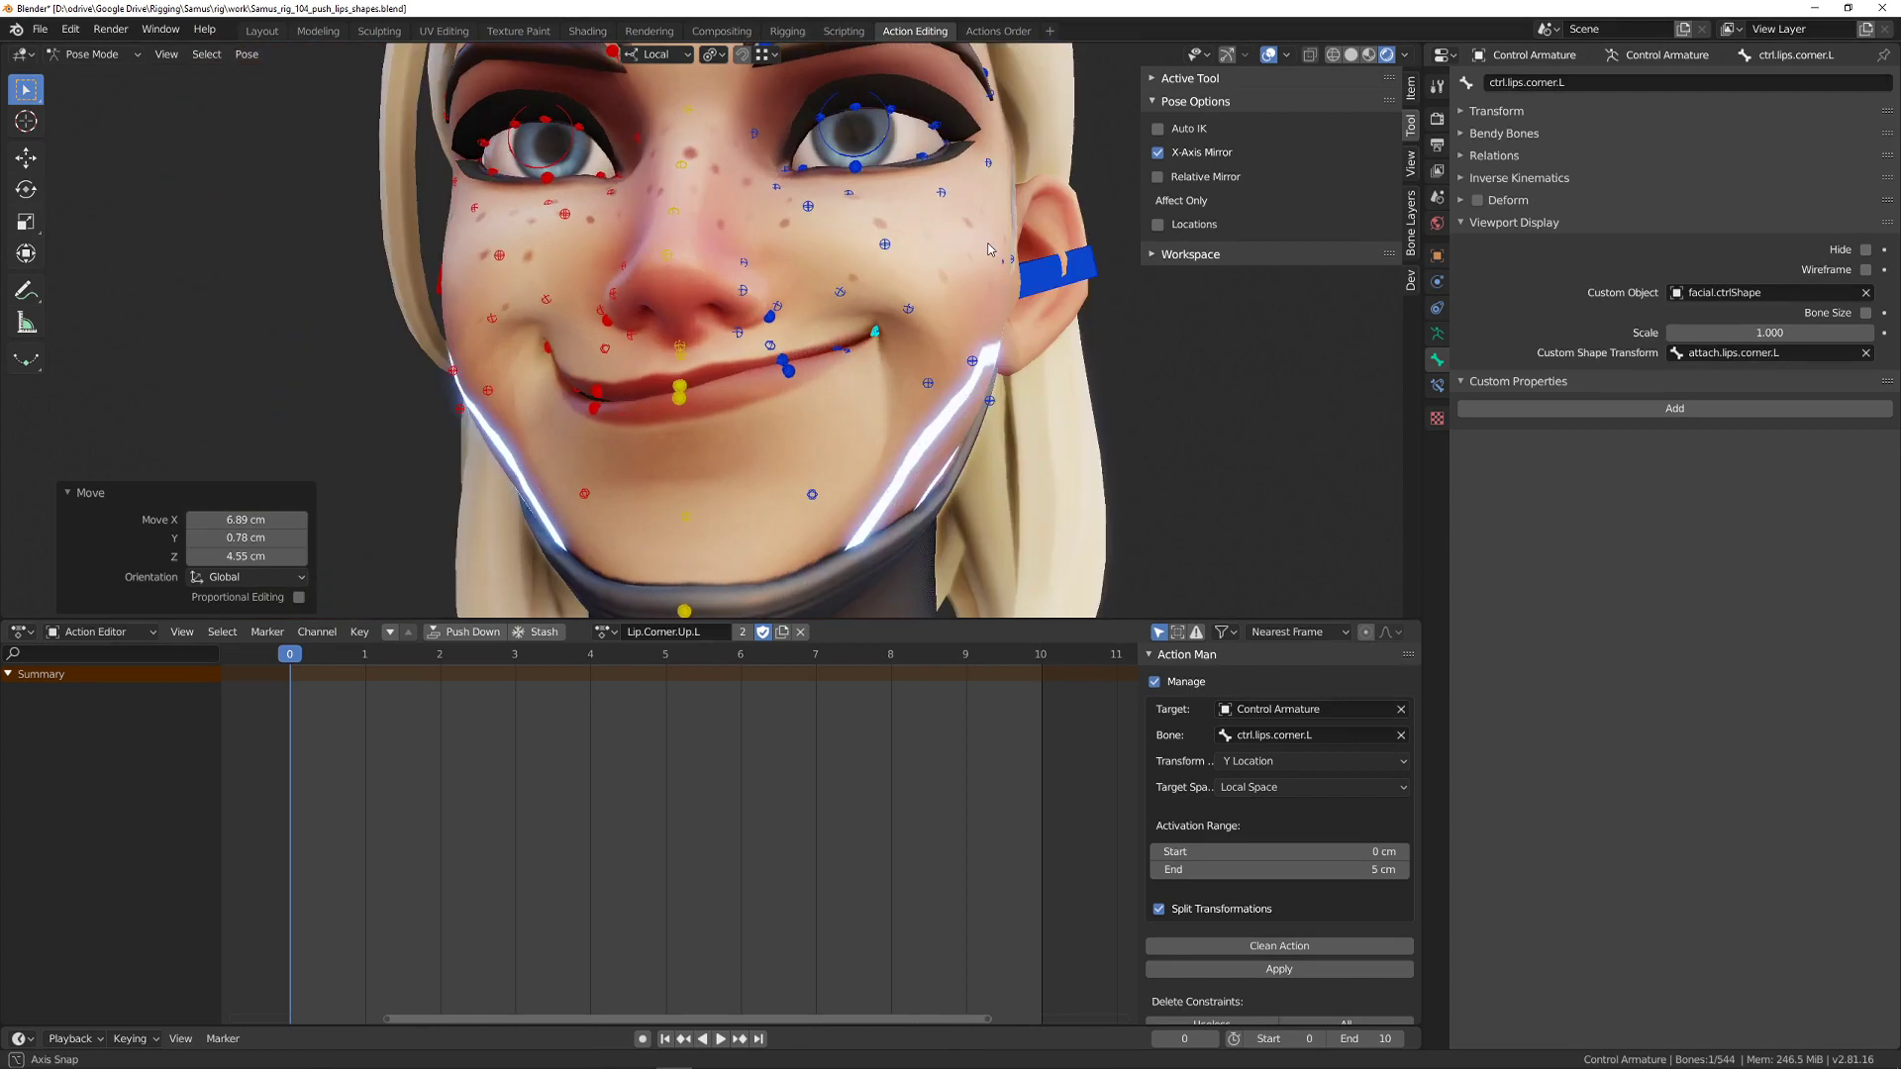
key(g)
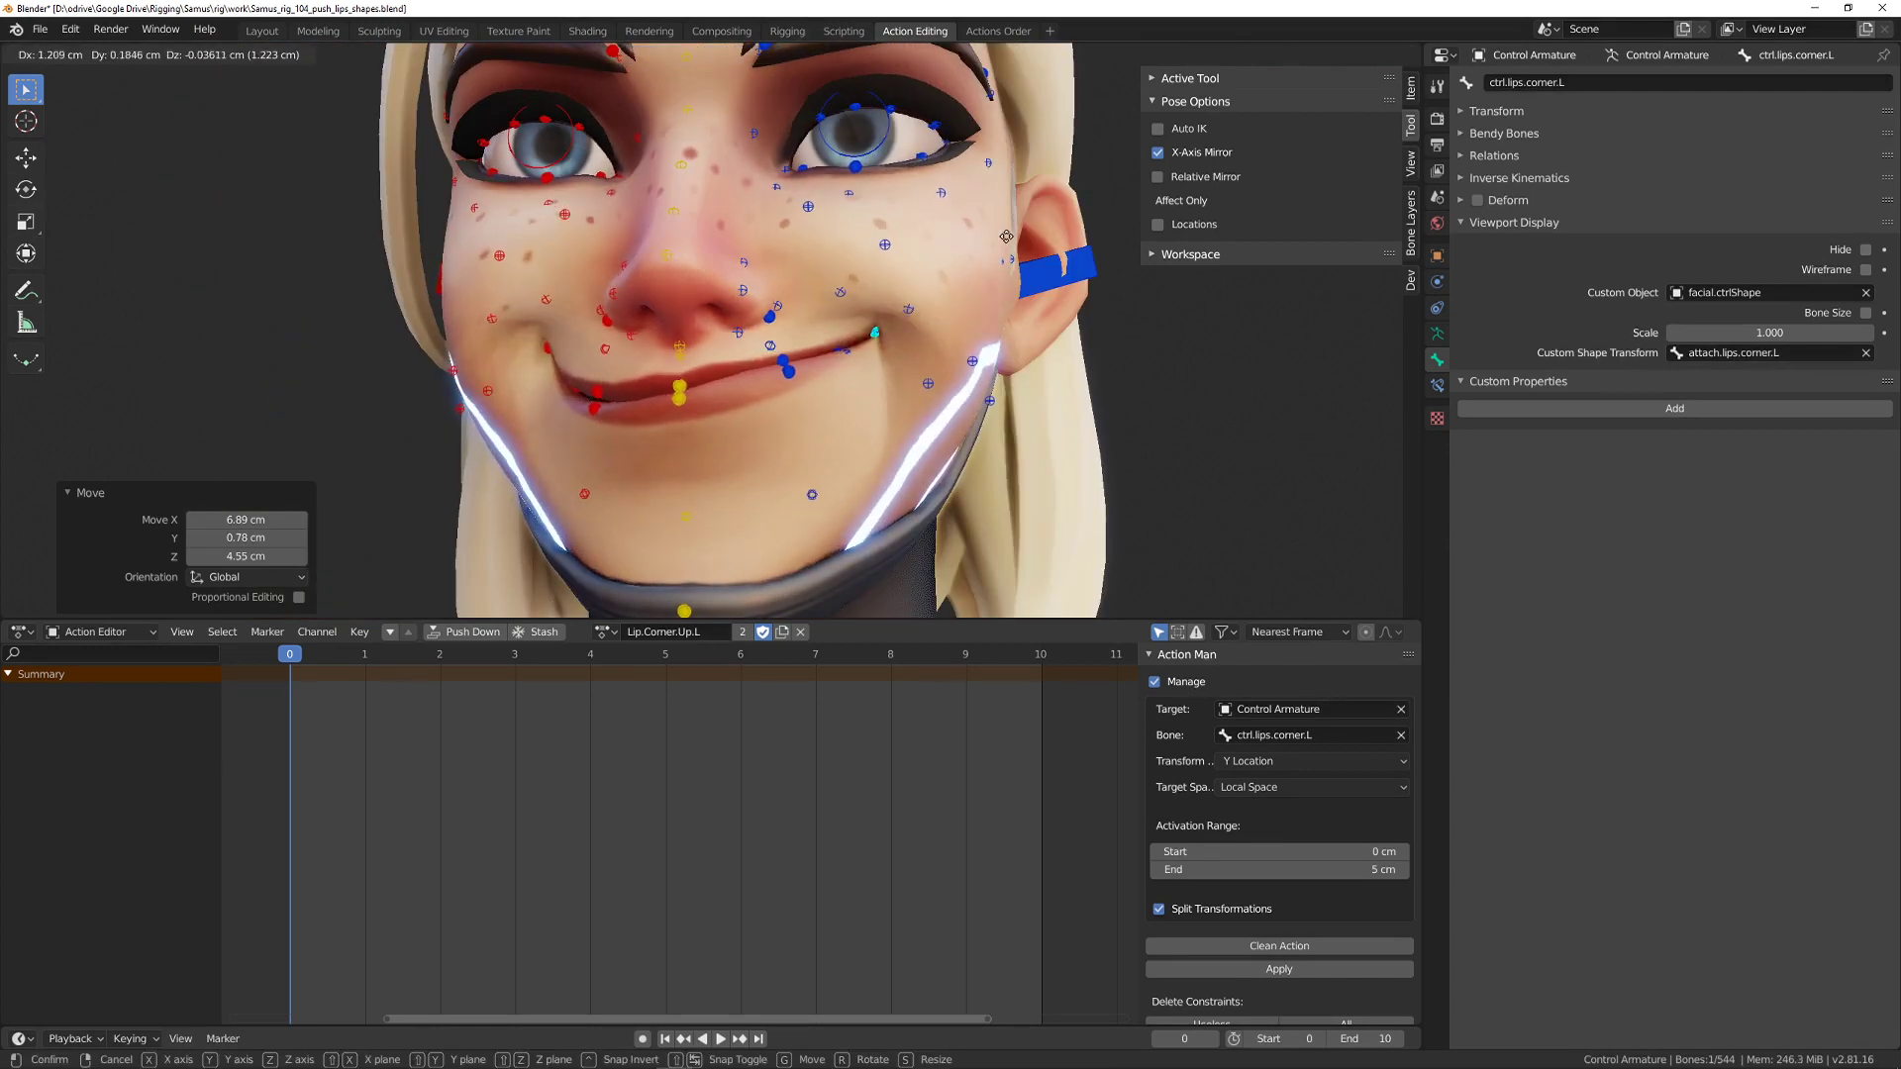
click(929, 238)
- Maximize the 3D viewport, try moving the mirrored lip corner about 5.7 cm outward along X, and clear its location
key(ctrl+space)
scroll(951, 396, down, 4)
middle_drag(990, 436, 1149, 470)
scroll(1069, 463, up, 2)
key(g)
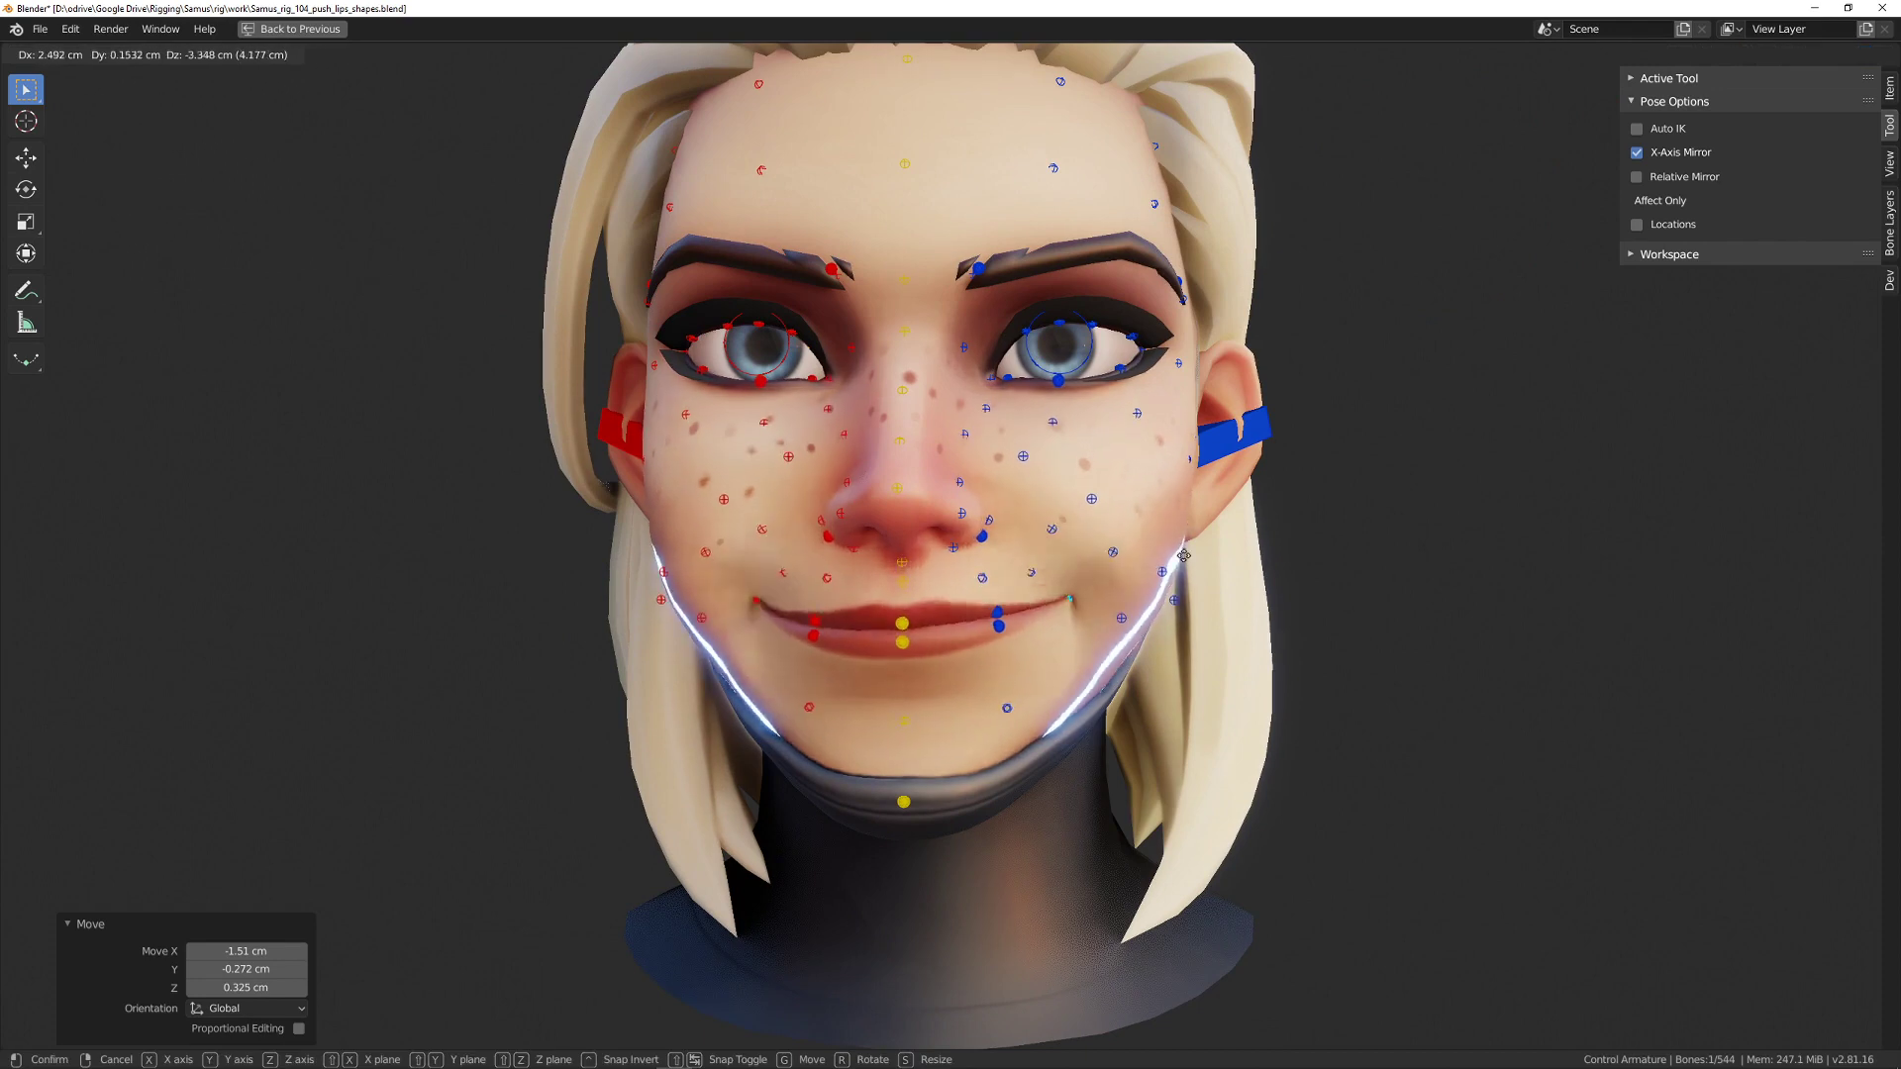
click(1216, 503)
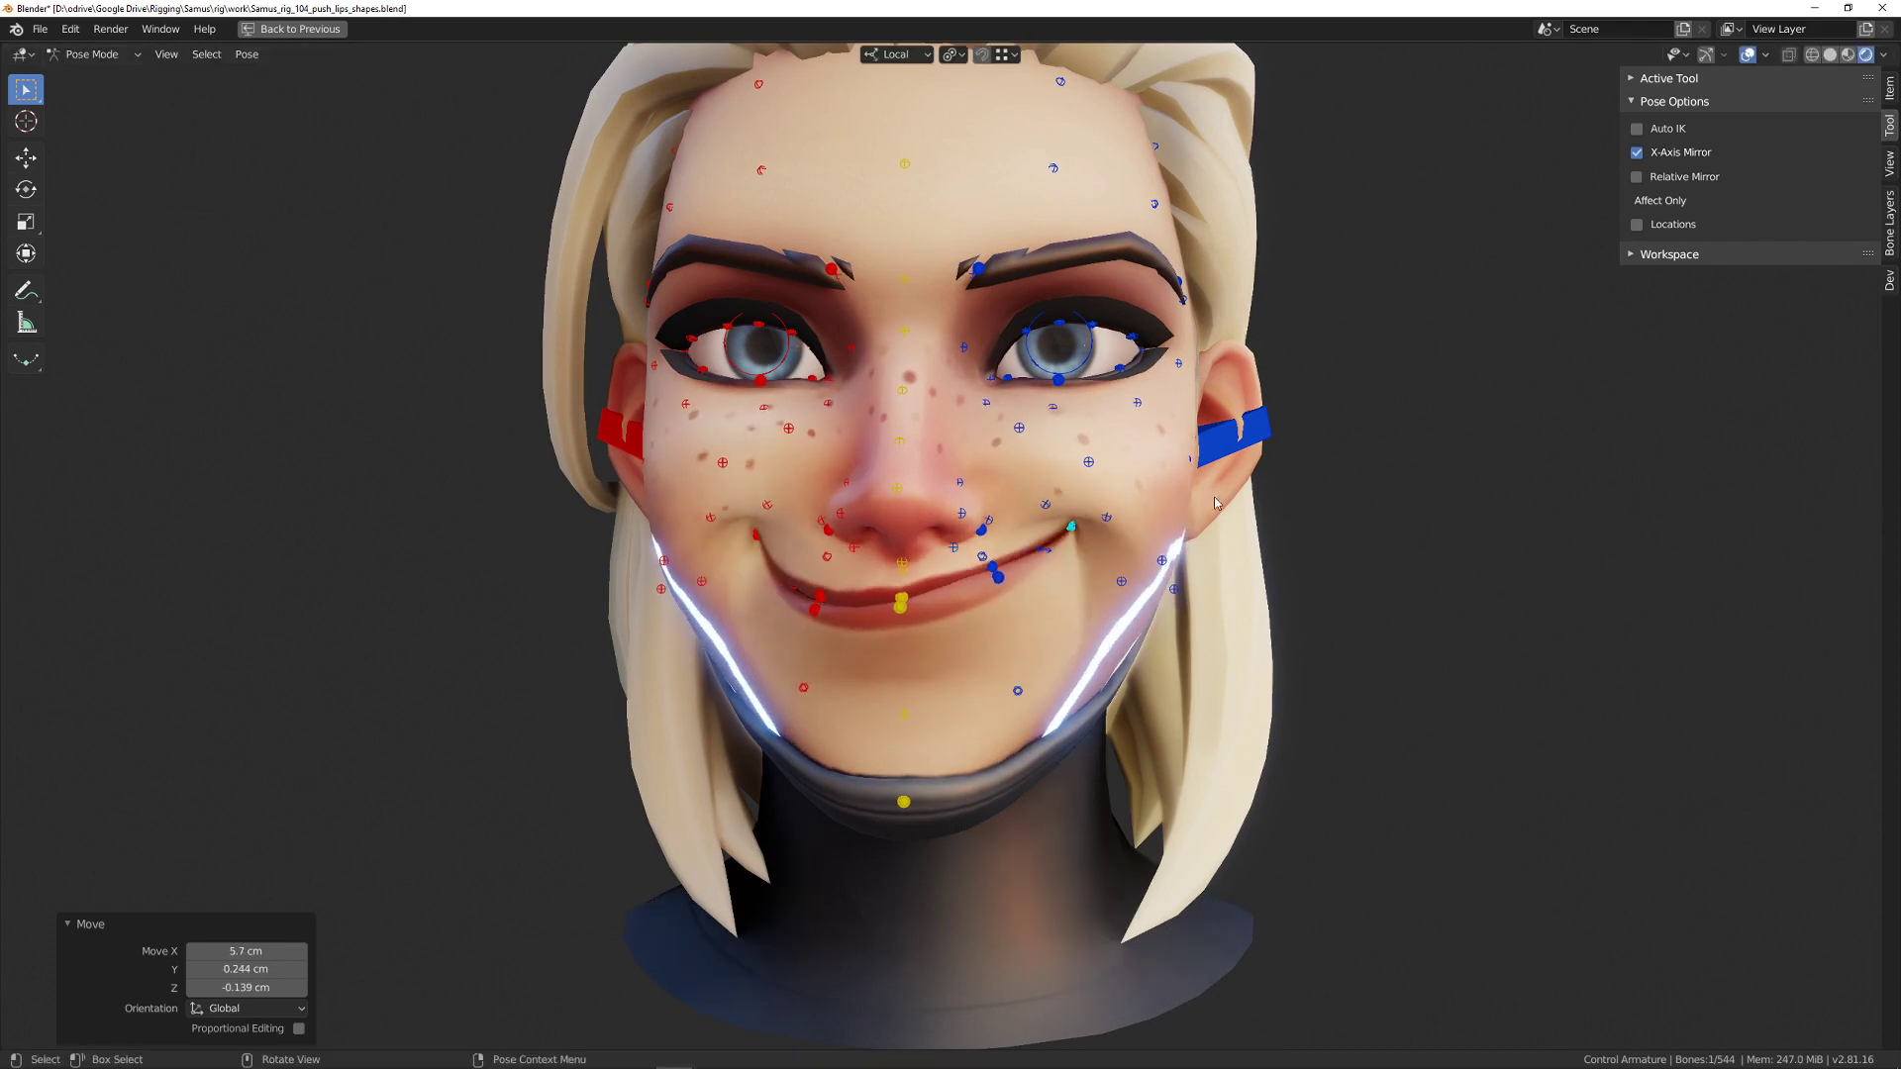
middle_drag(866, 645, 876, 492)
key(alt+g)
- Try moving ctrl.lips.corner.L about 6.81 cm along X and 5.02 cm along Z with mirroring, and clear its location
key(g)
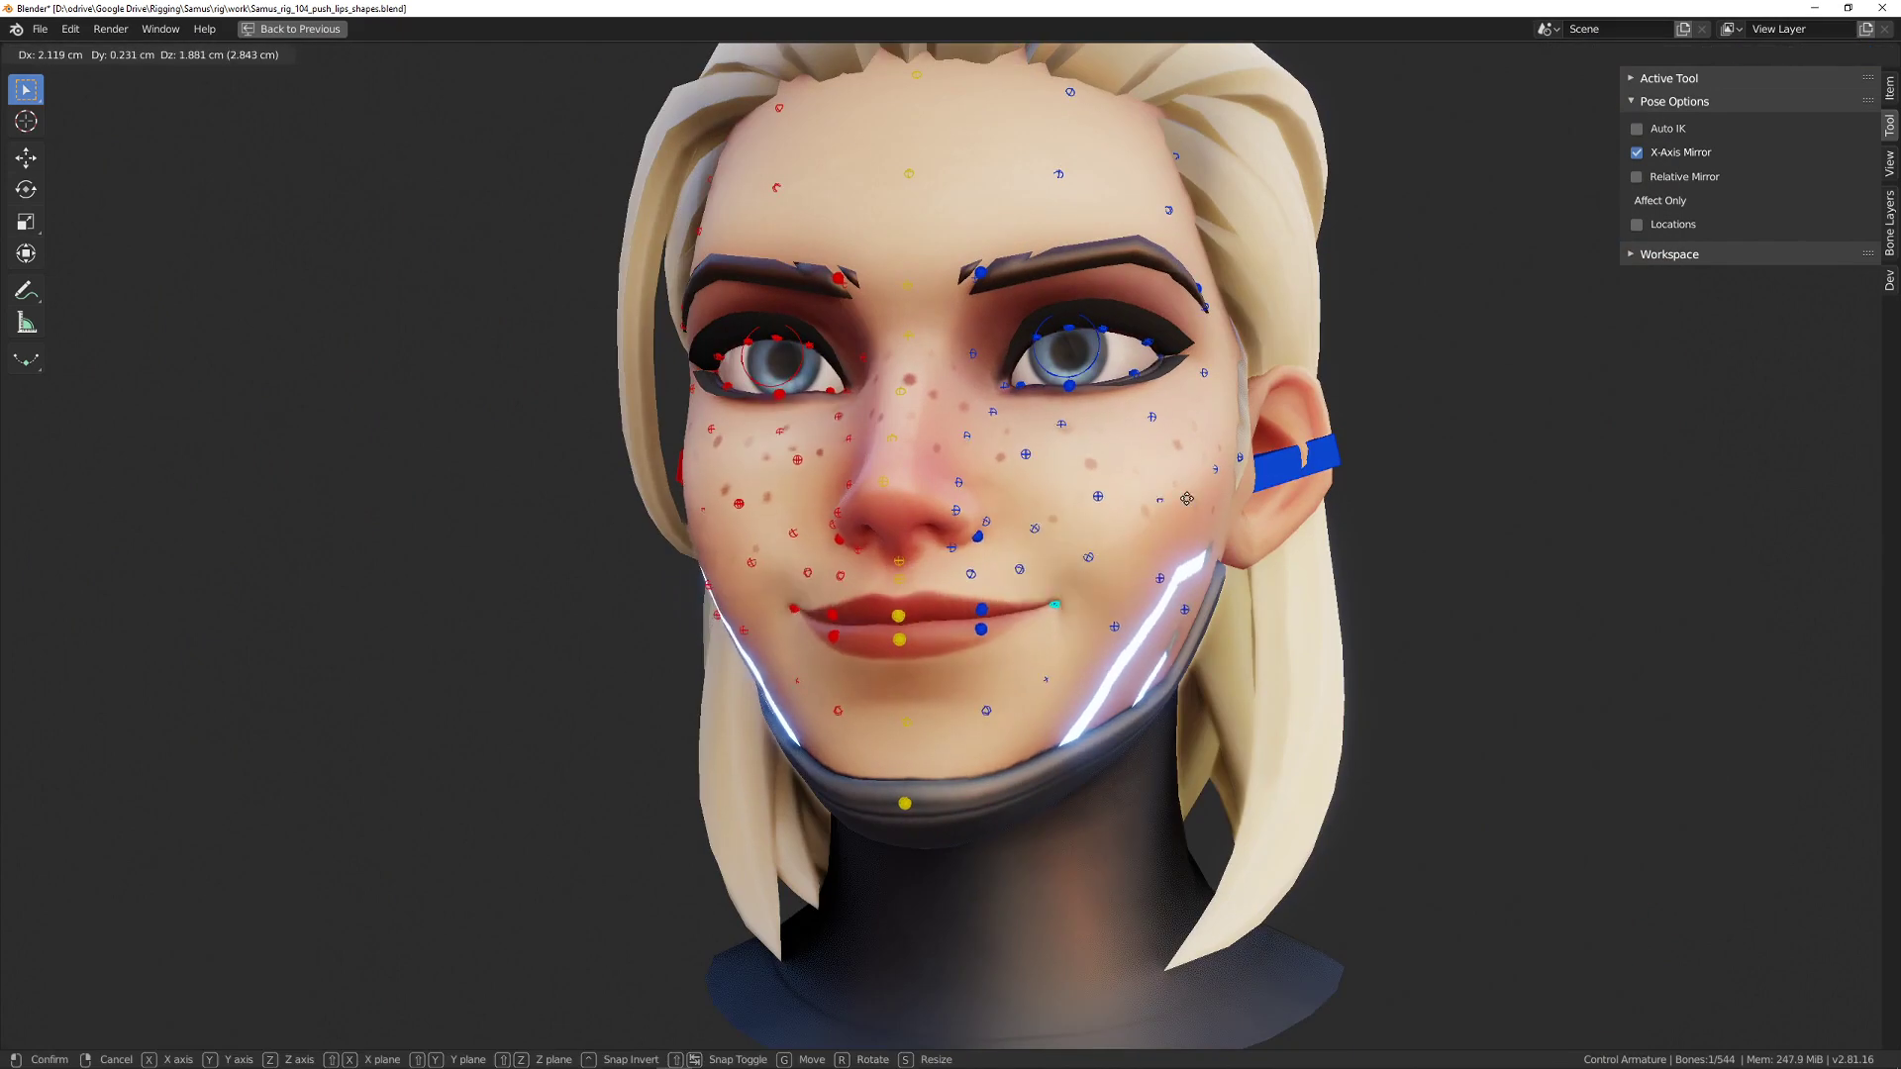
click(1093, 523)
middle_drag(1093, 523, 1143, 537)
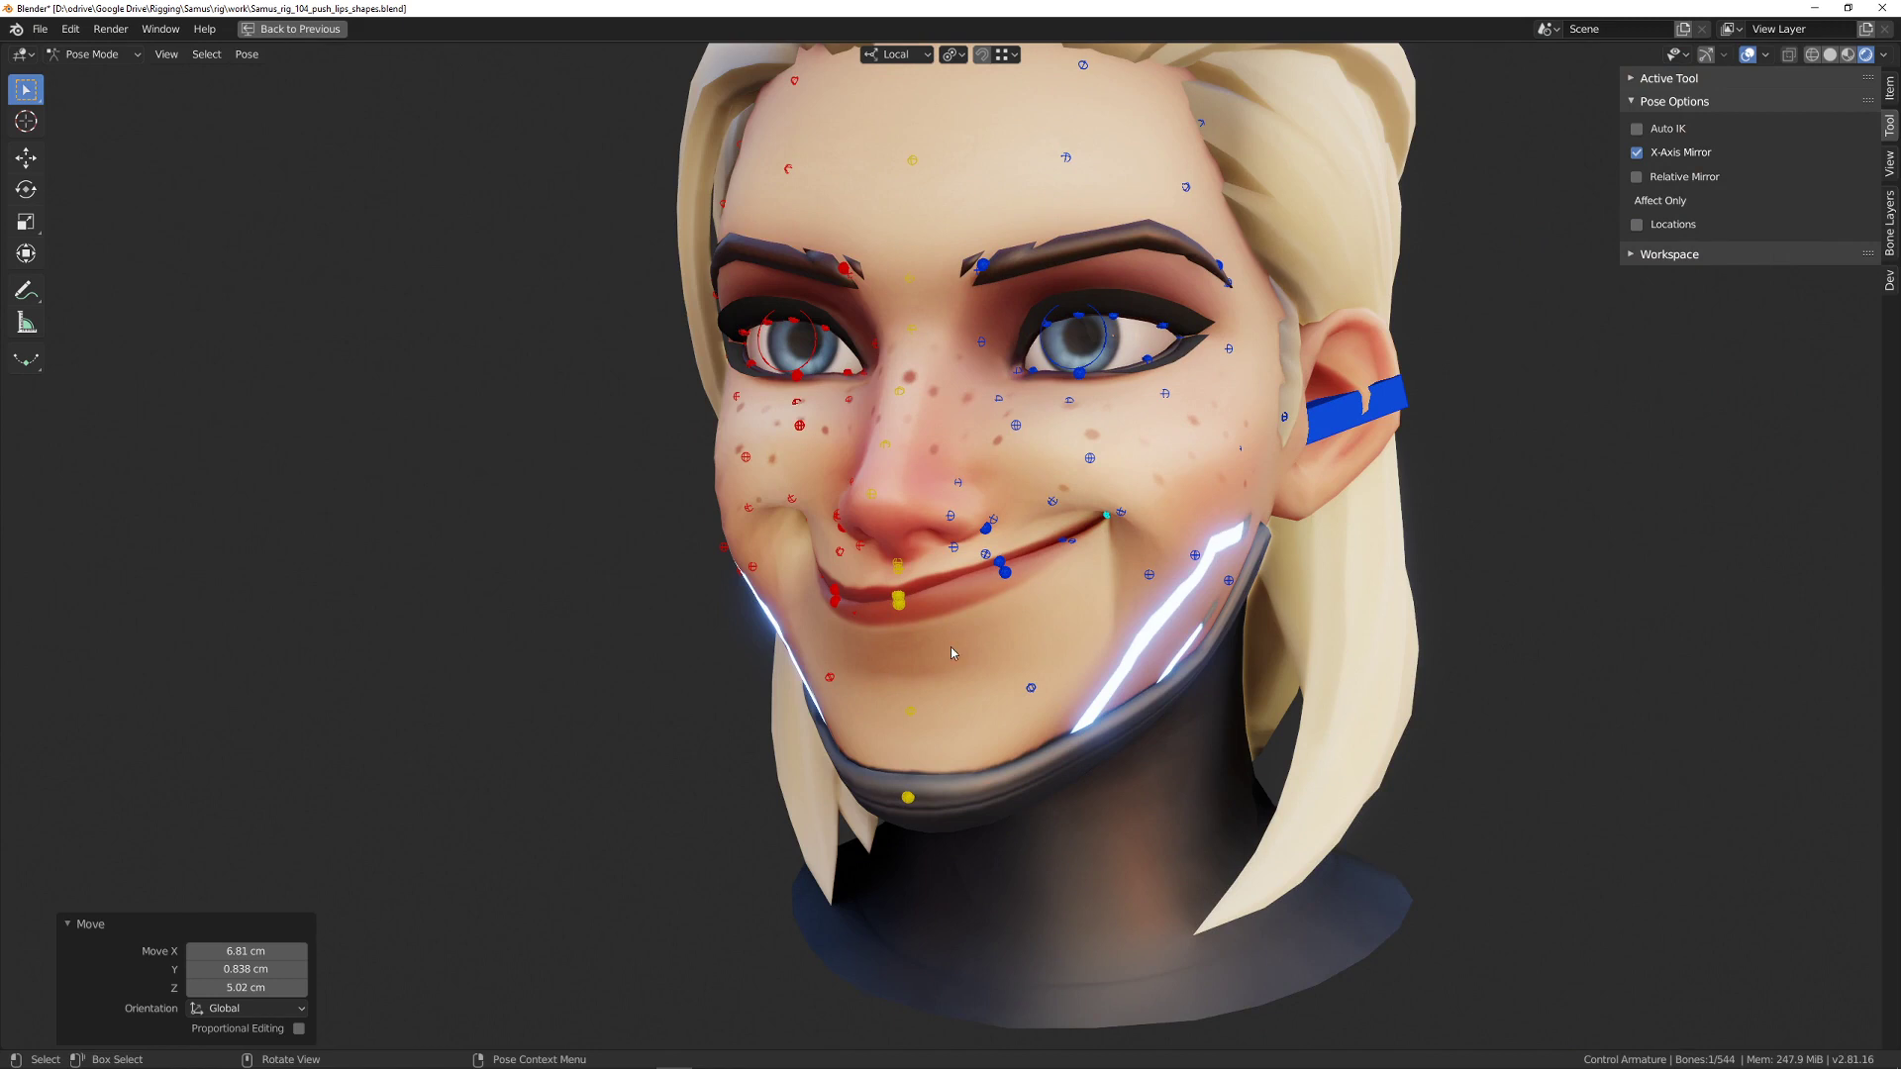
key(alt+g)
- Try a mirrored smile from the front by moving ctrl.lips.corner.L about 6.34 cm along X and 4.5 cm along Z, and clear its location
middle_drag(1099, 557, 1035, 547)
key(g)
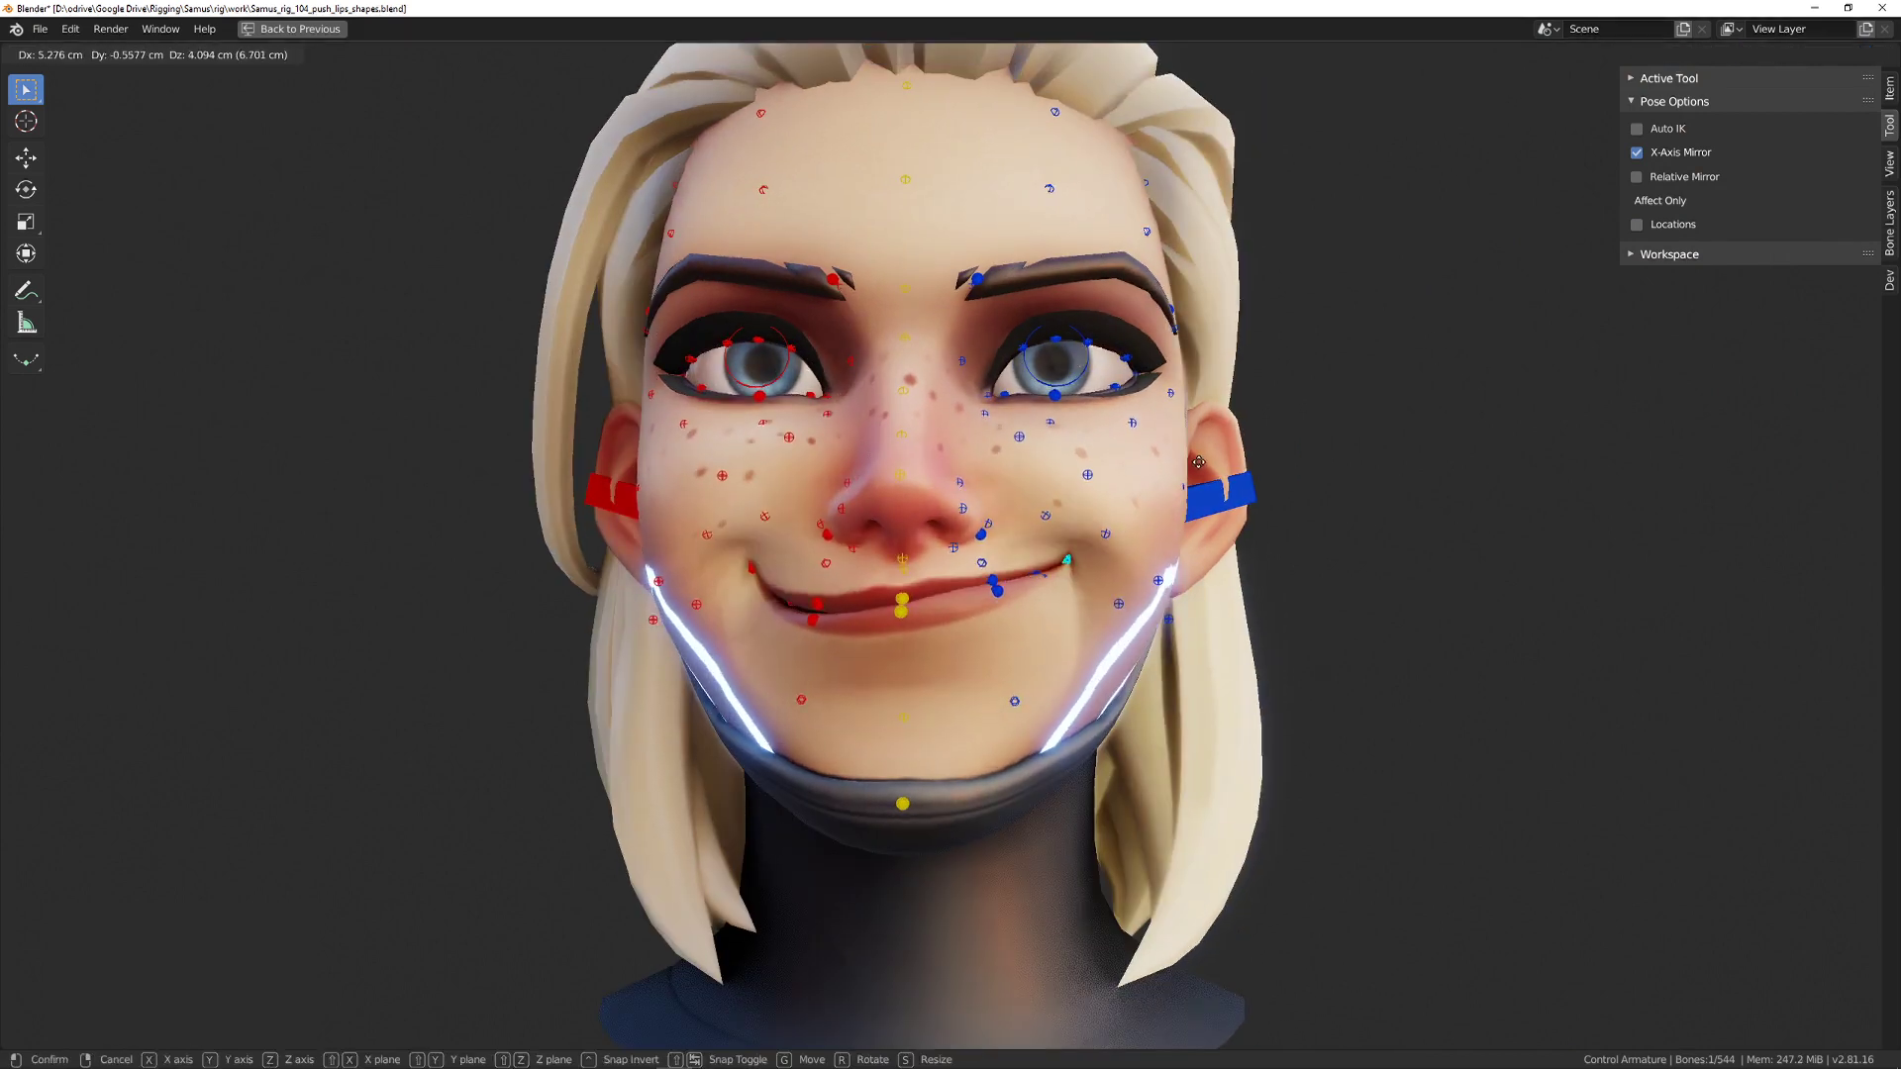
click(1199, 463)
middle_drag(1199, 462, 1049, 563)
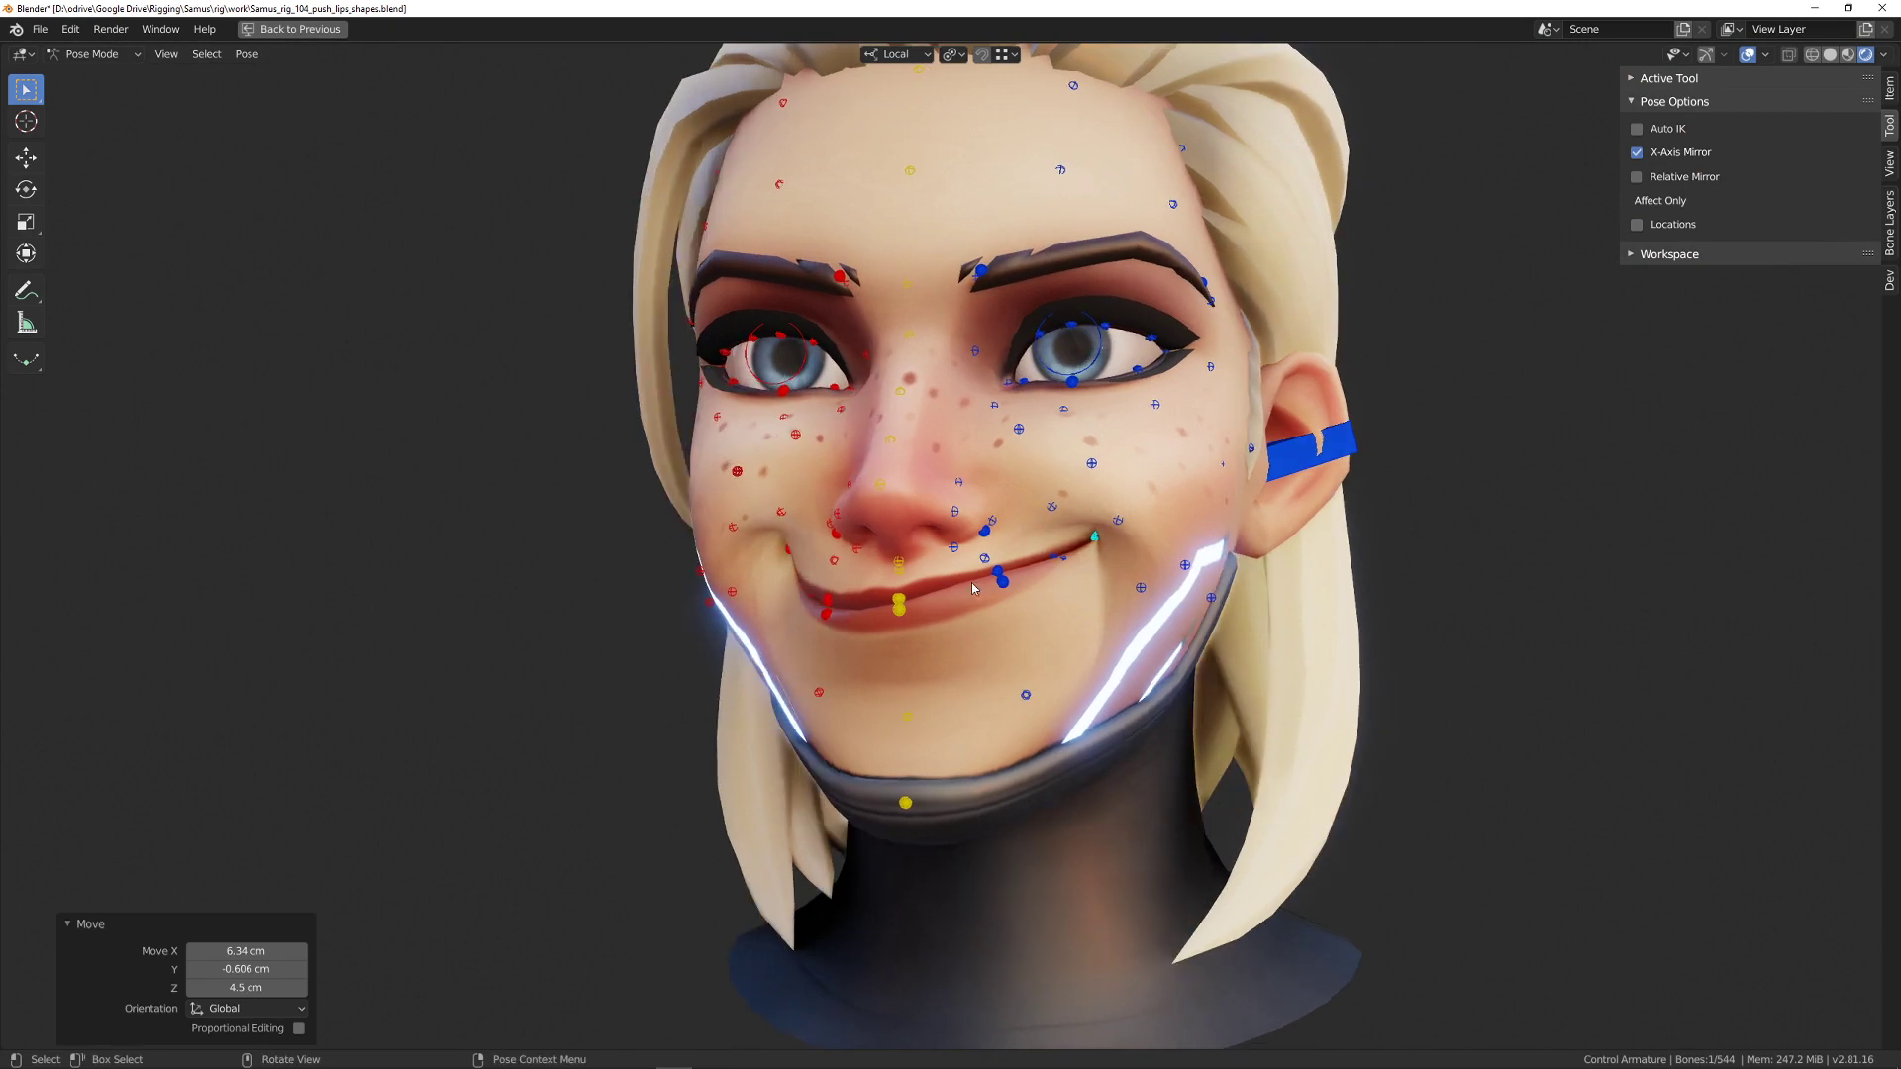
key(alt+g)
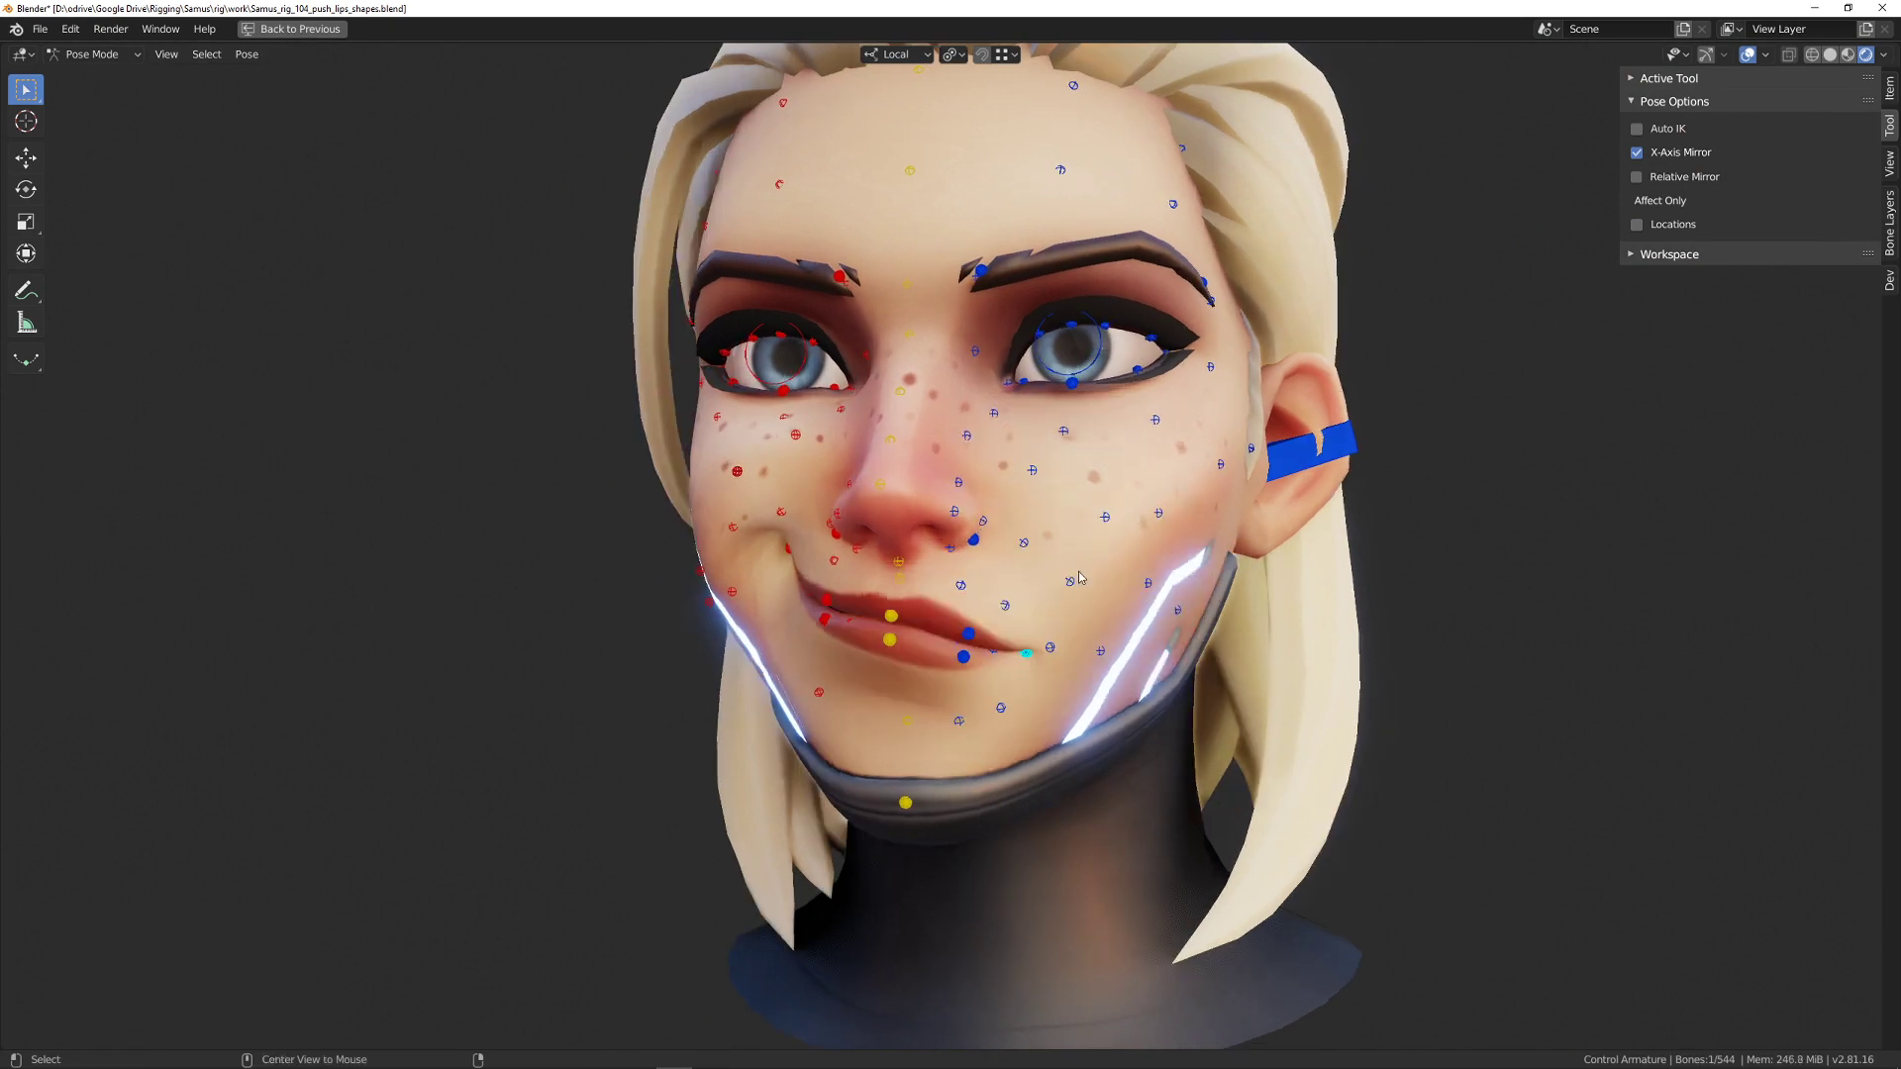
- Try raising the mirrored lip corners about 5.21 cm along Z, and pull them about 5.87 cm outward along X
key(g)
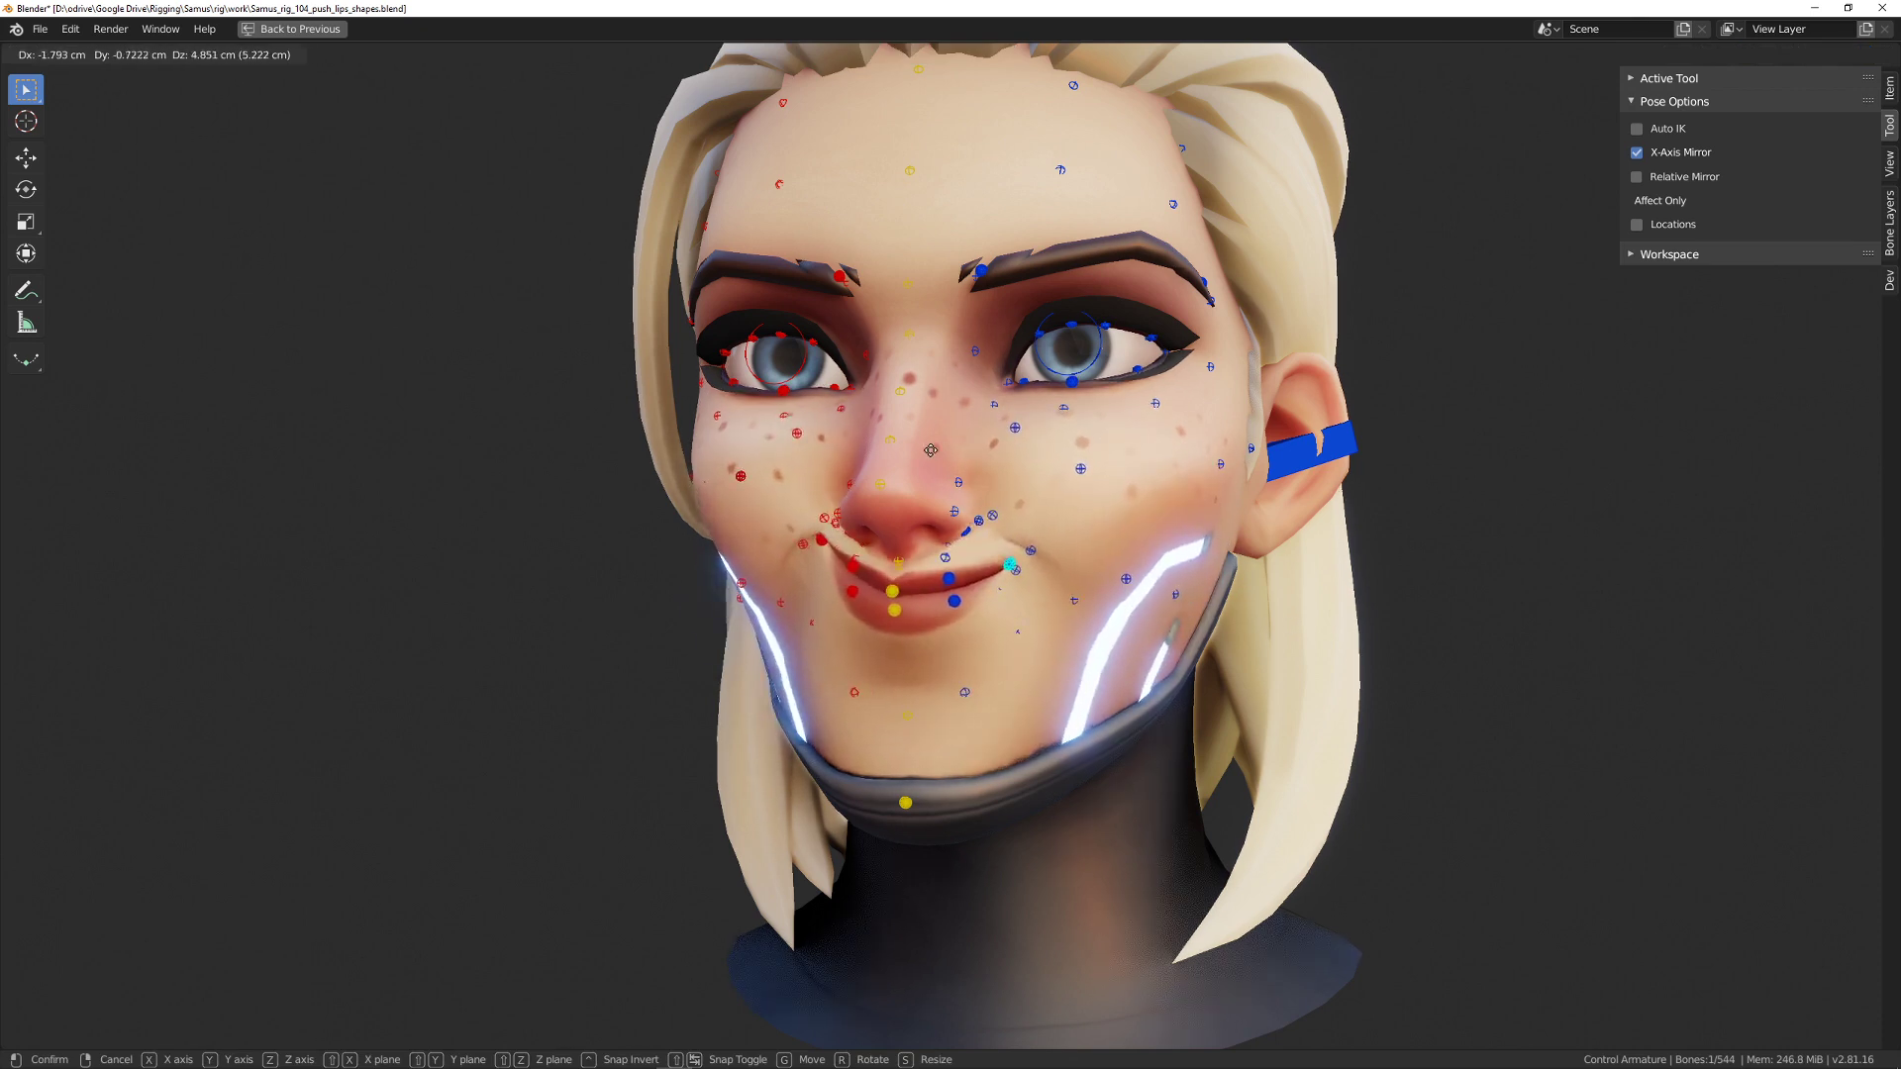
click(958, 579)
key(g)
key(z)
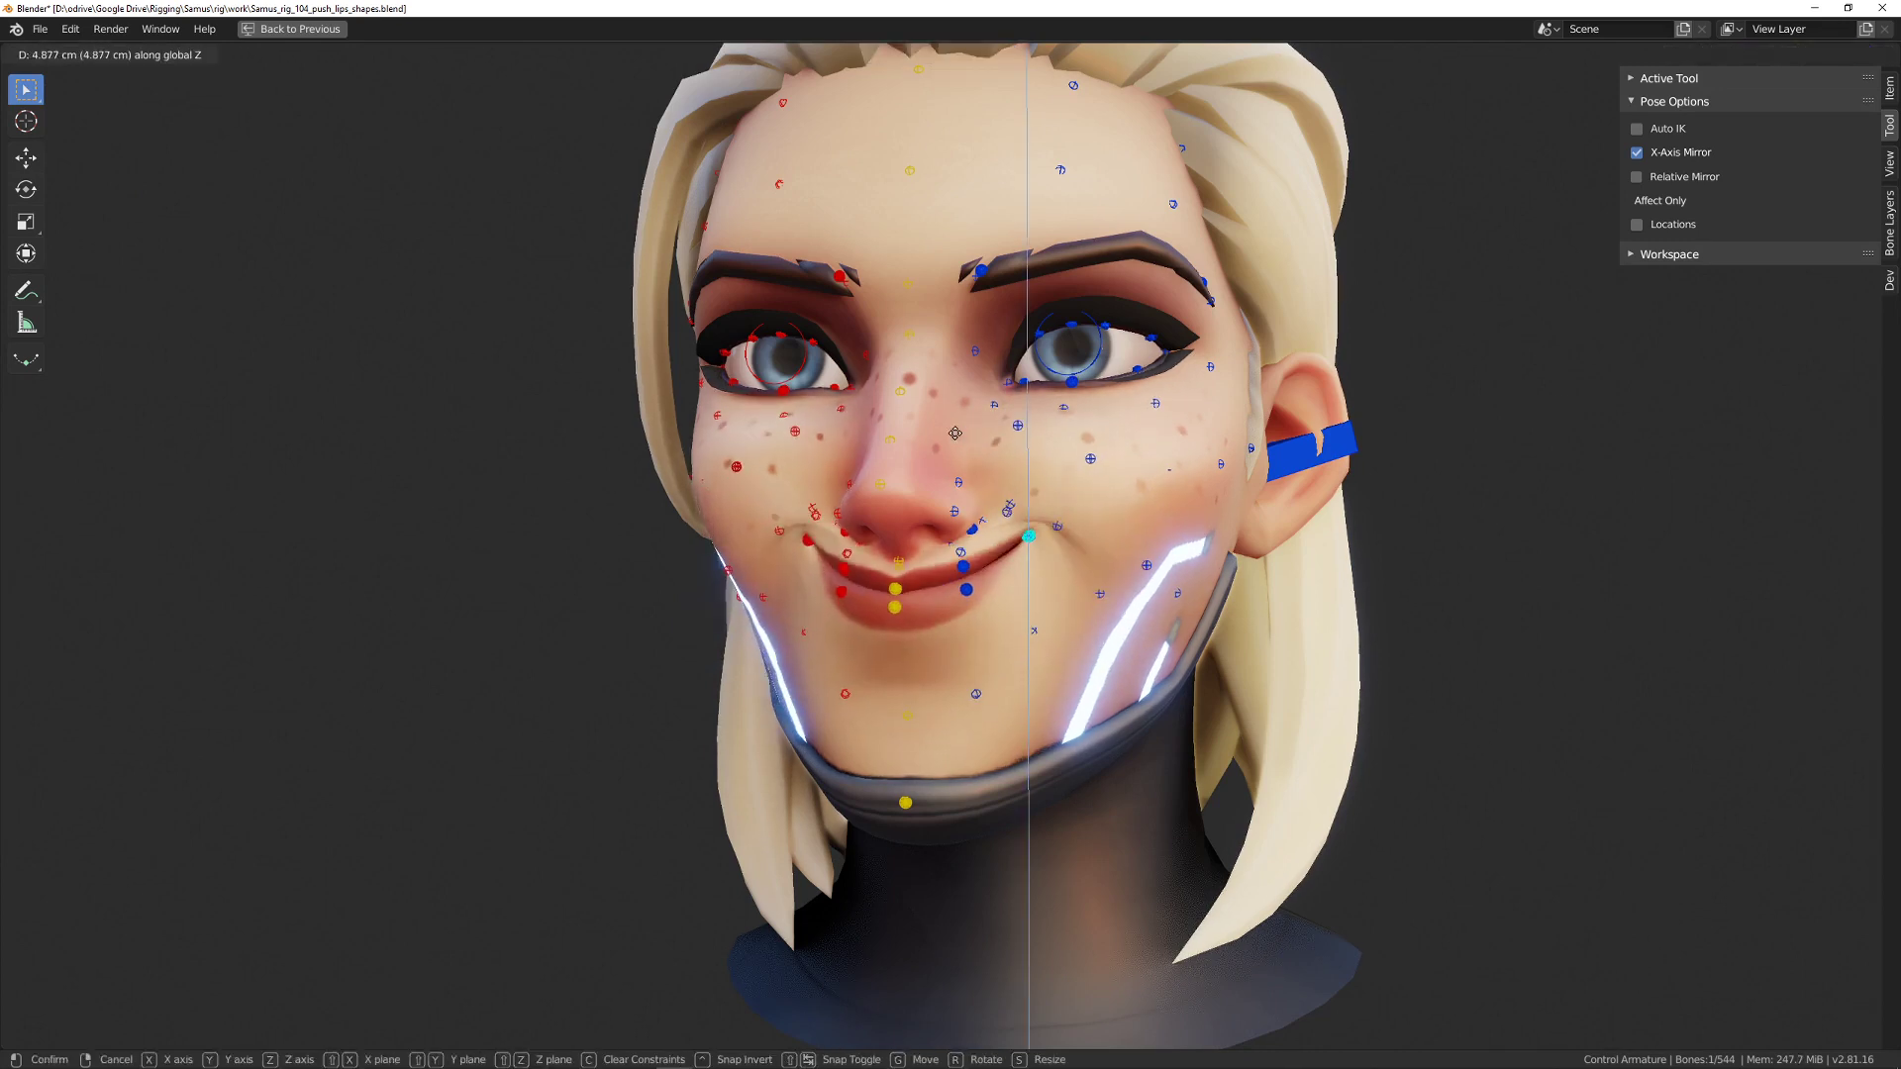
click(945, 509)
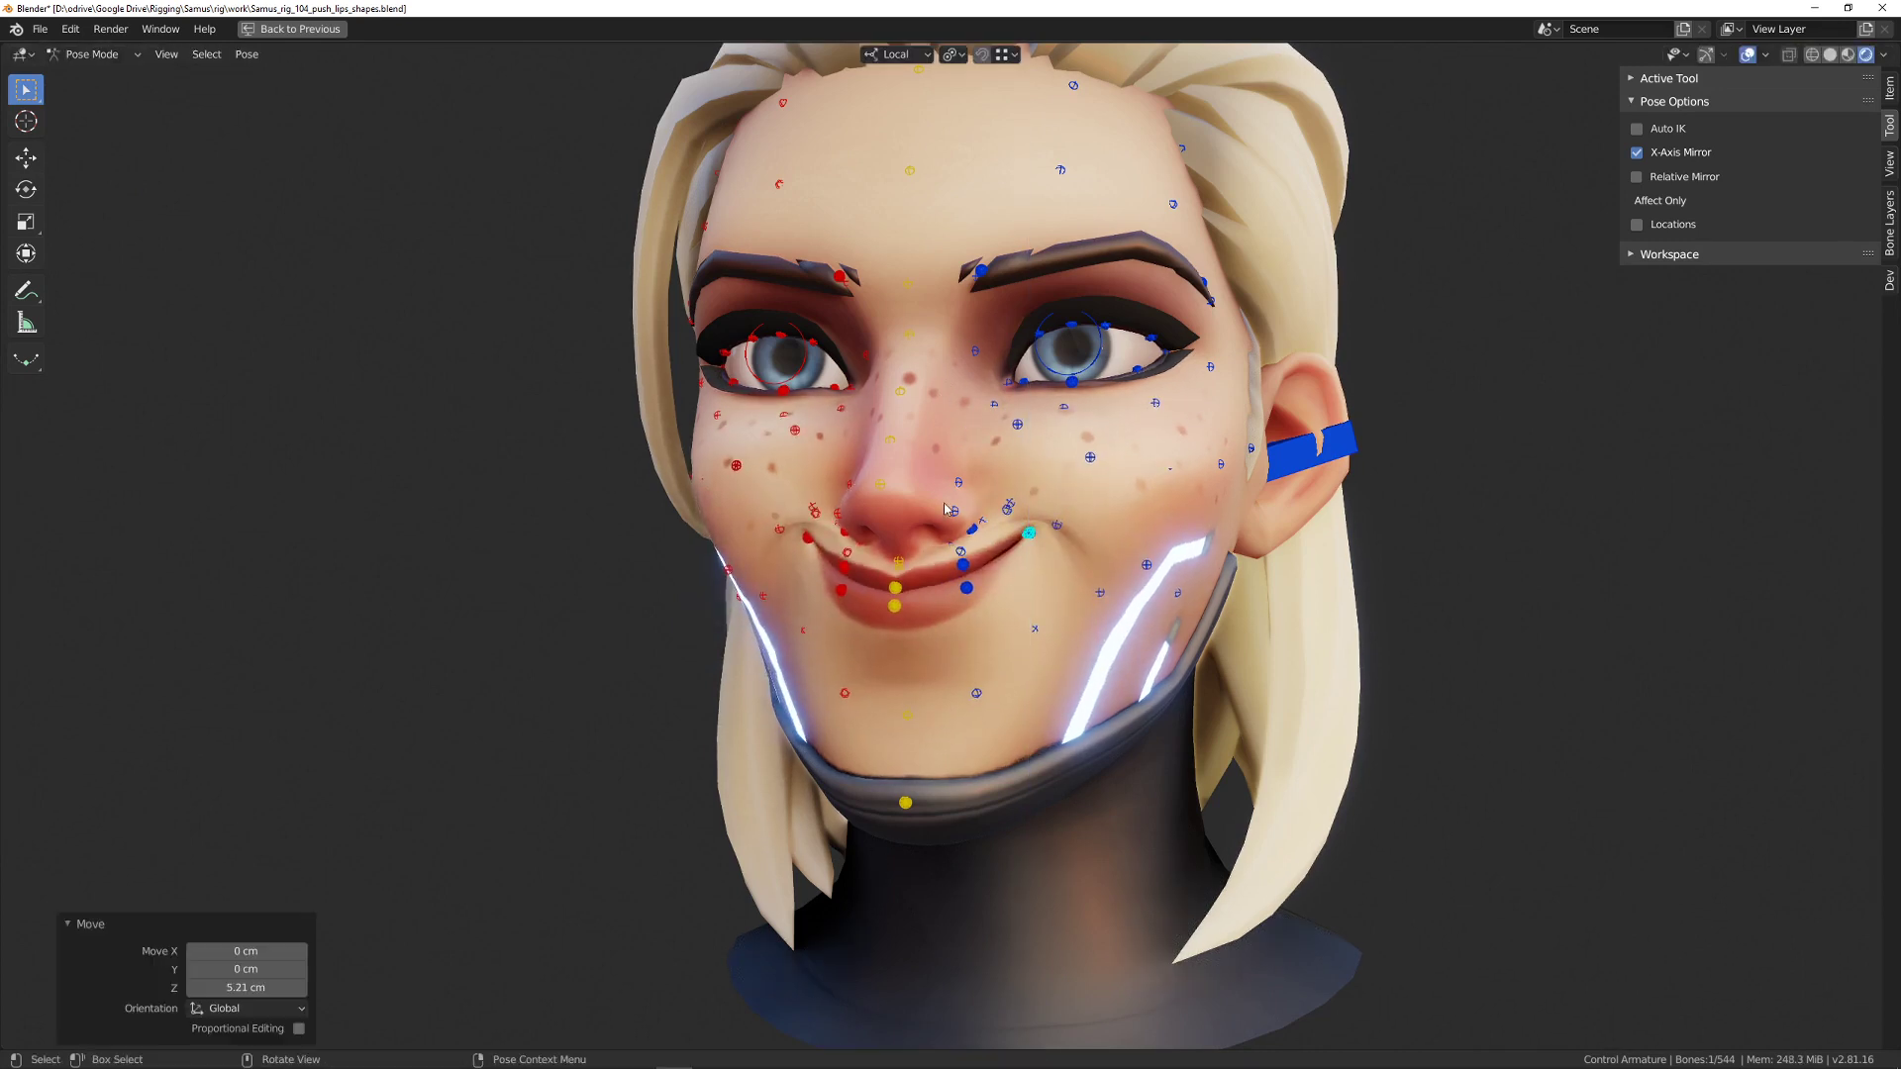
key(g)
click(1030, 572)
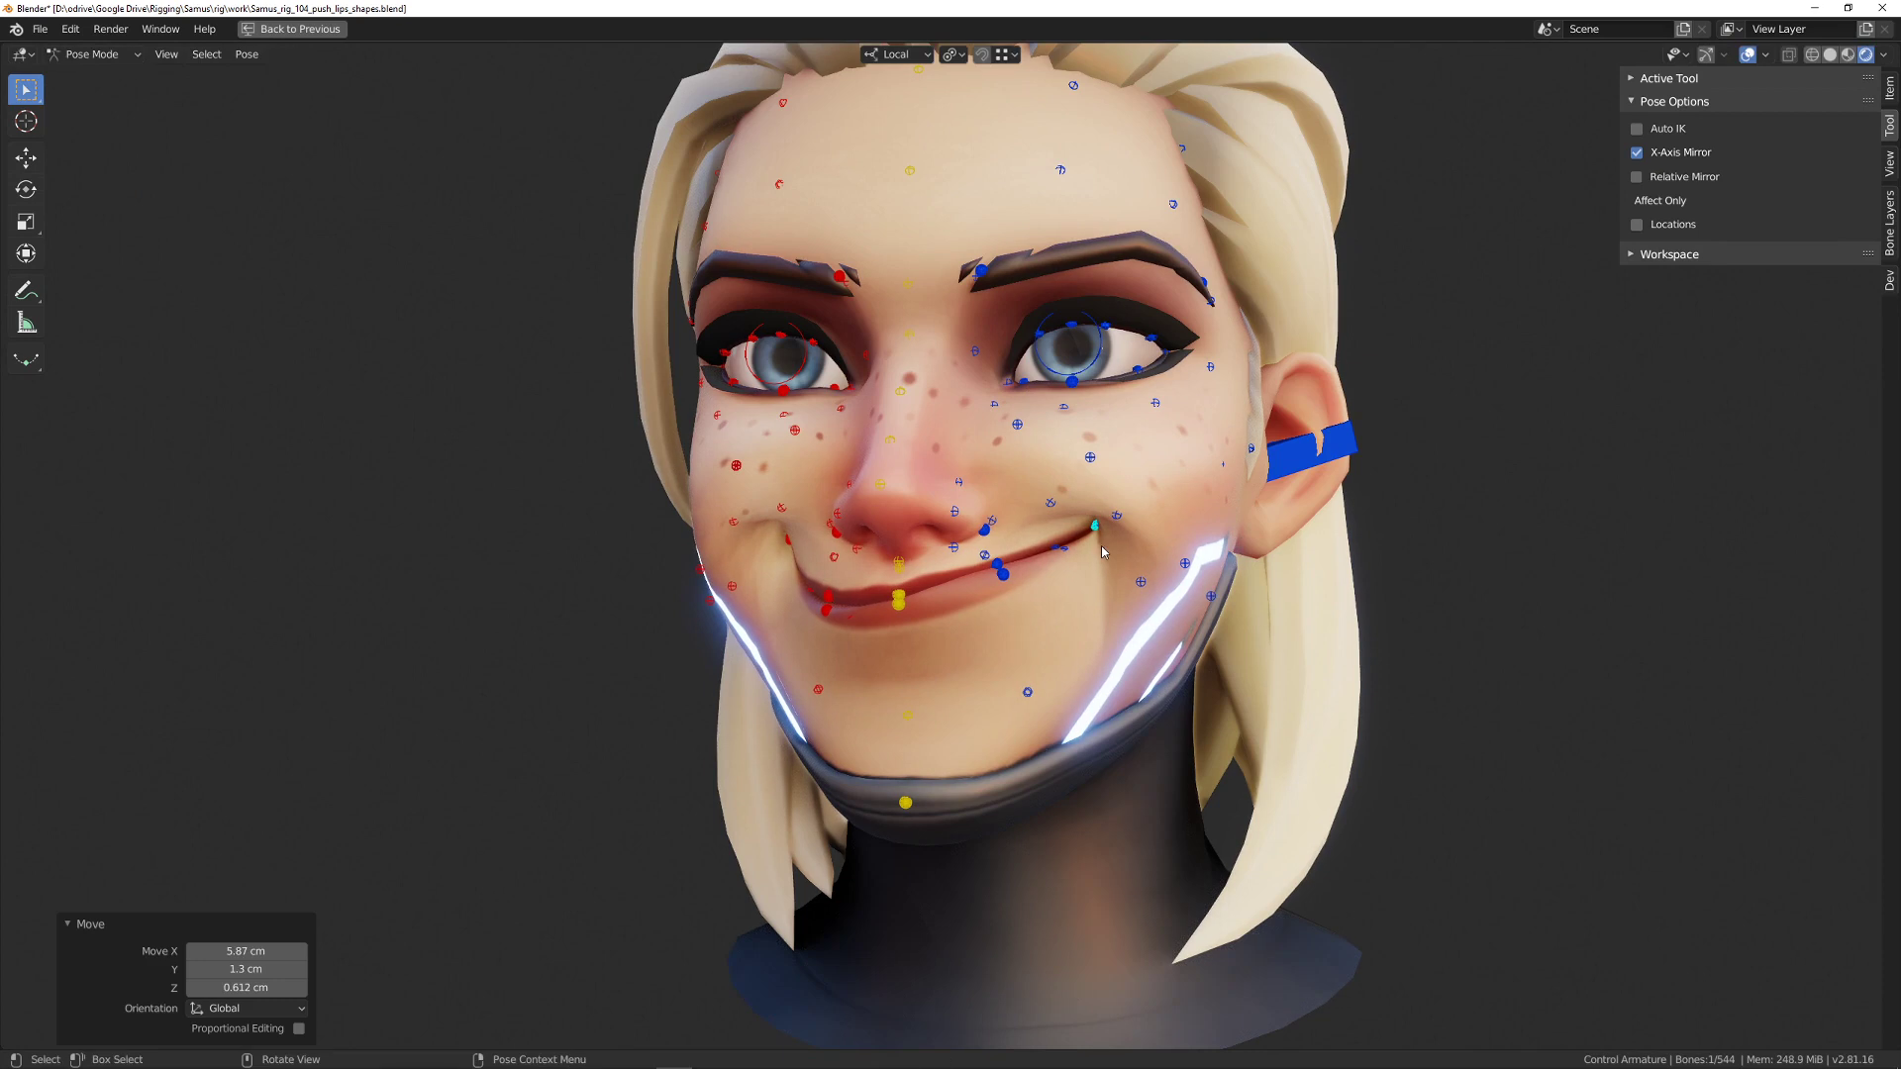
- Return both lip corner controls to their neutral positions and restore the multi-editor layout
key(alt+g)
key(g)
right_click(1020, 599)
key(ctrl+z)
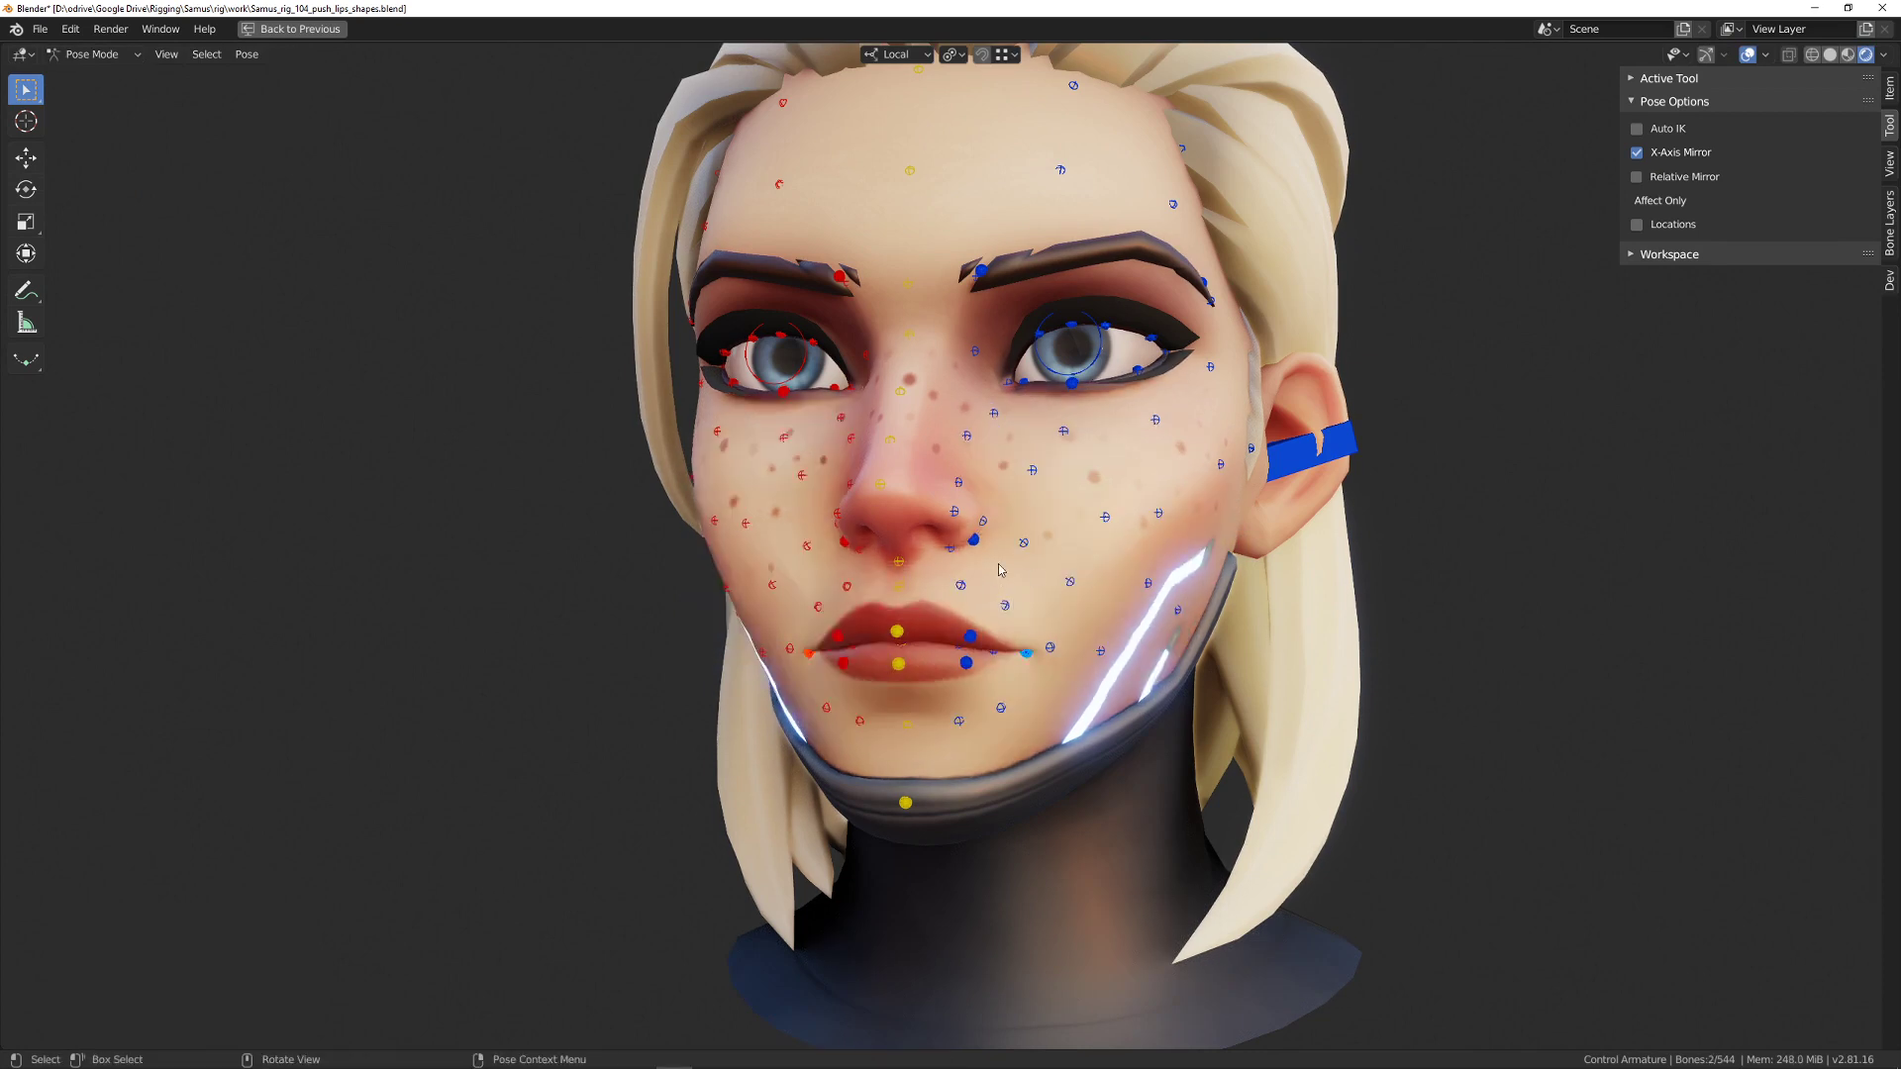
key(ctrl+space)
- Make Lip.Corner.Out.R the active action and apply its Action Man constraints with Split Transformations enabled
click(605, 635)
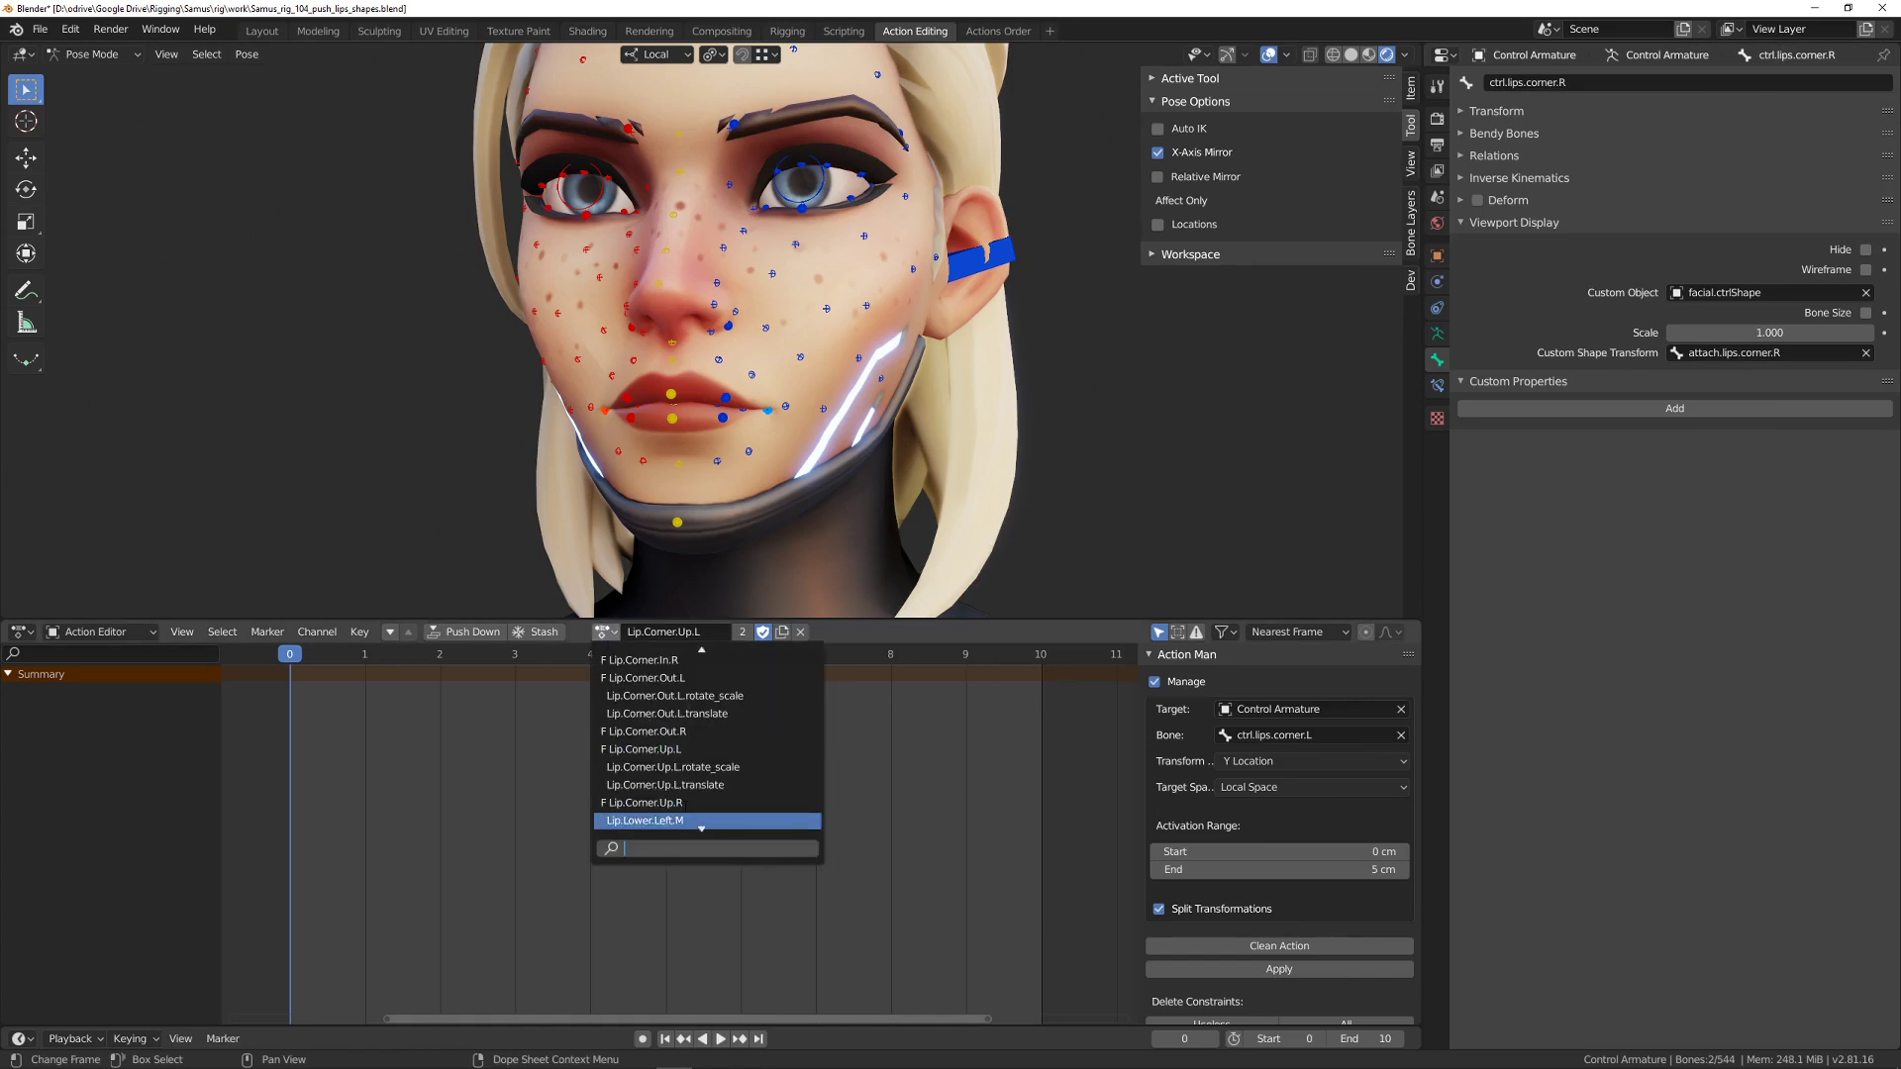
click(694, 733)
click(1297, 971)
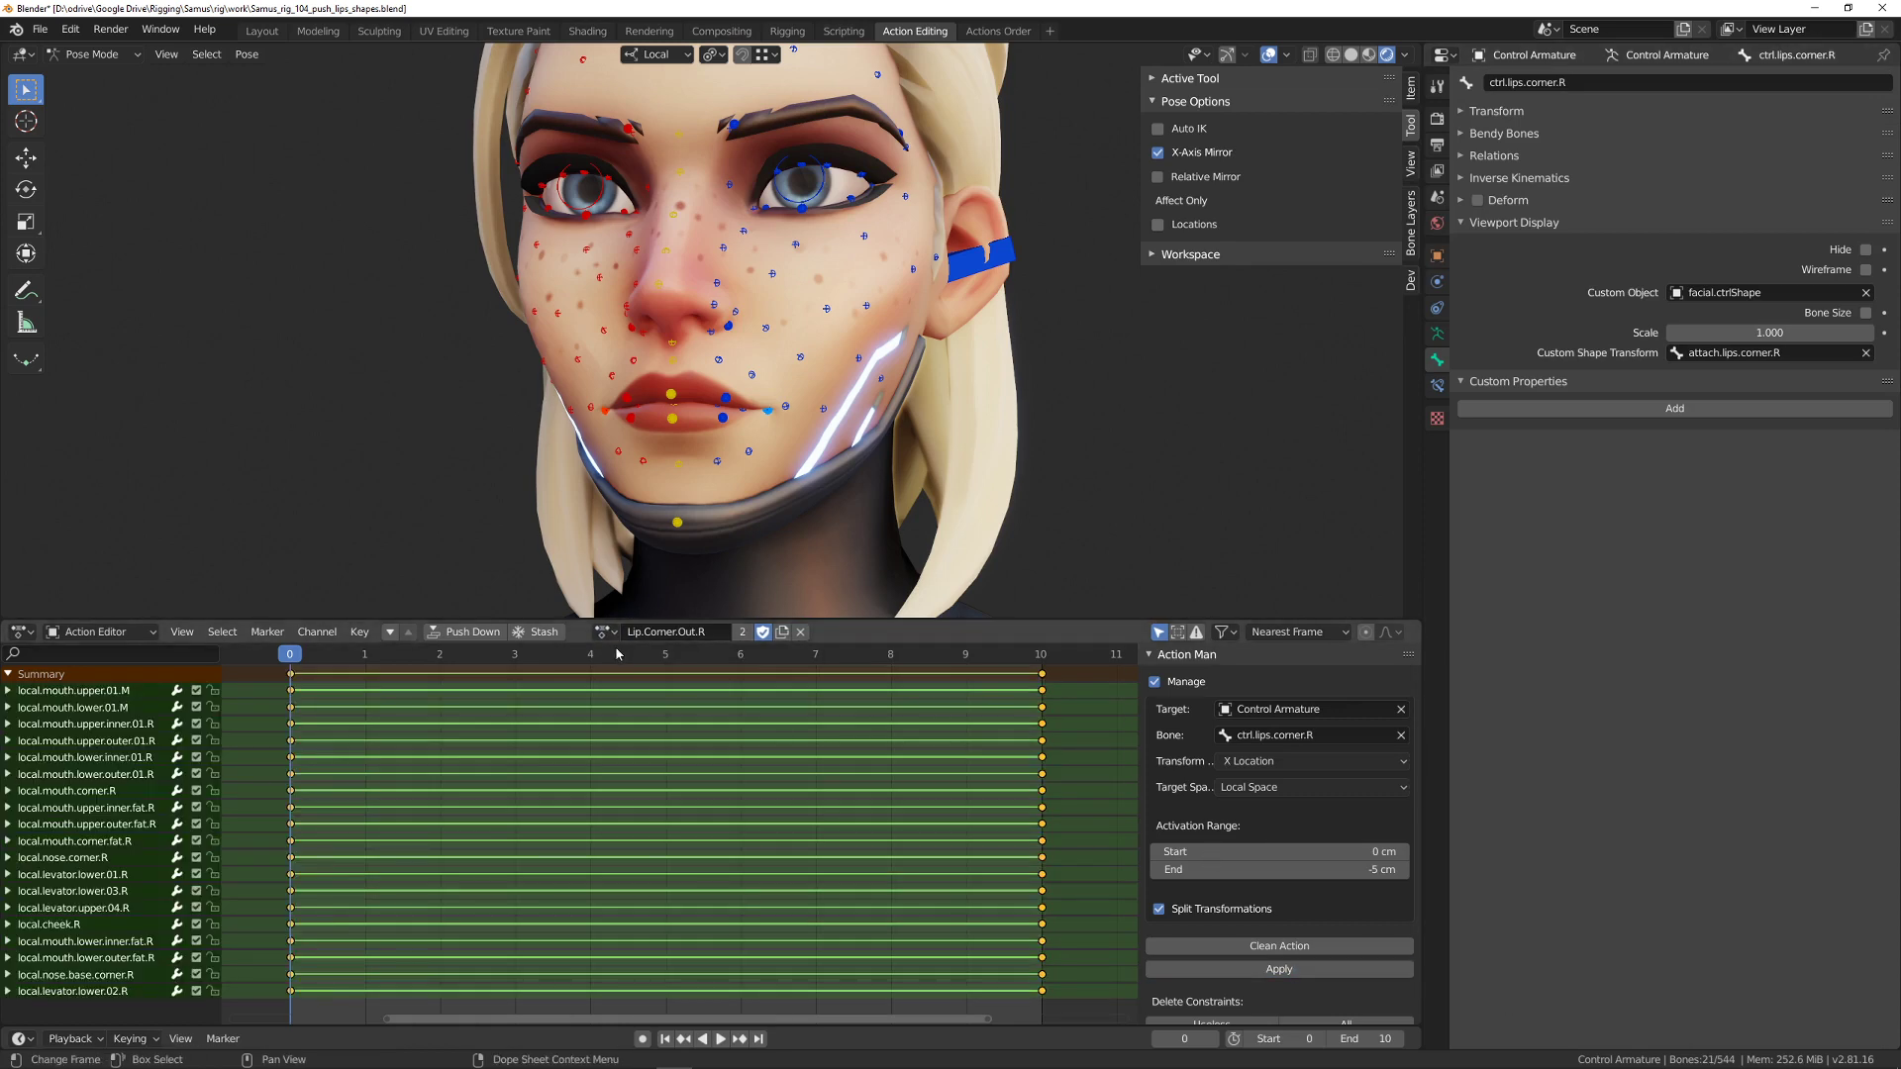
- Make Lip.Corner.Up.R the active action and apply its Action Man constraints with Split Transformations enabled
click(605, 632)
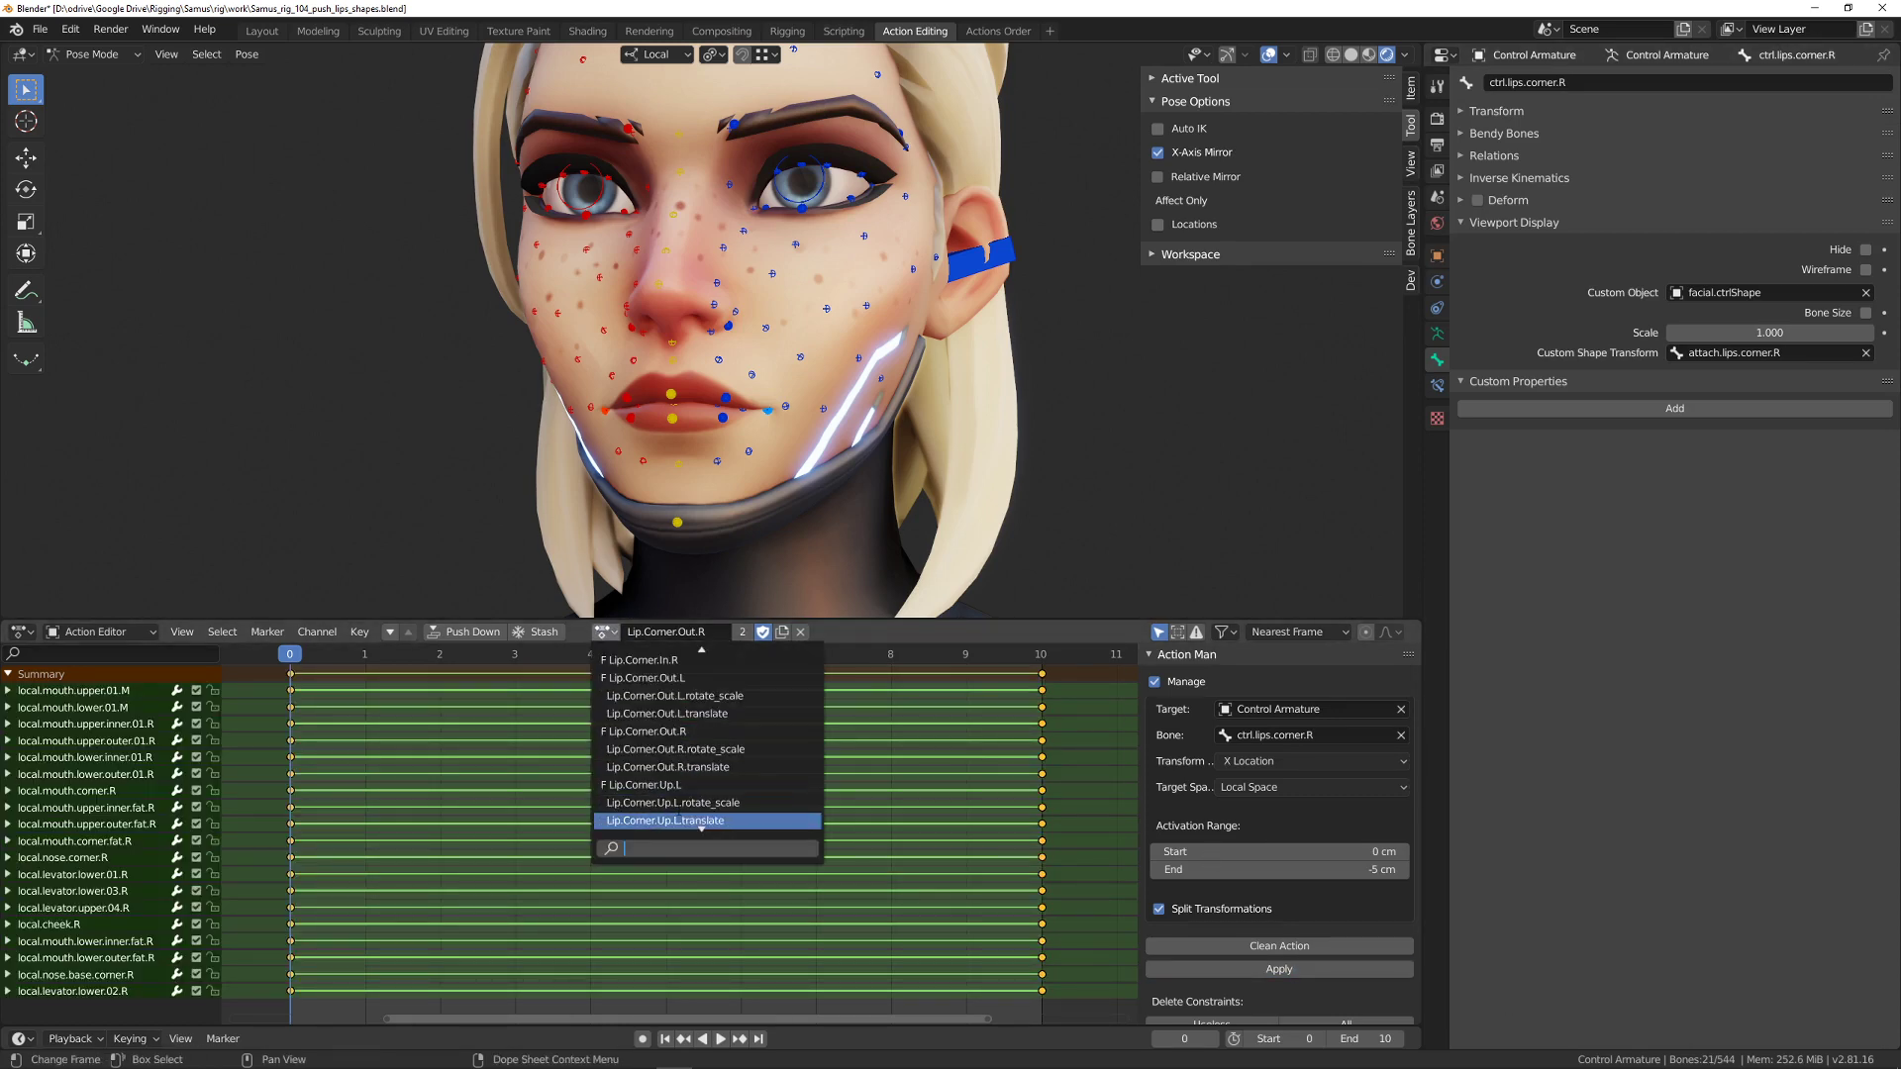
click(680, 821)
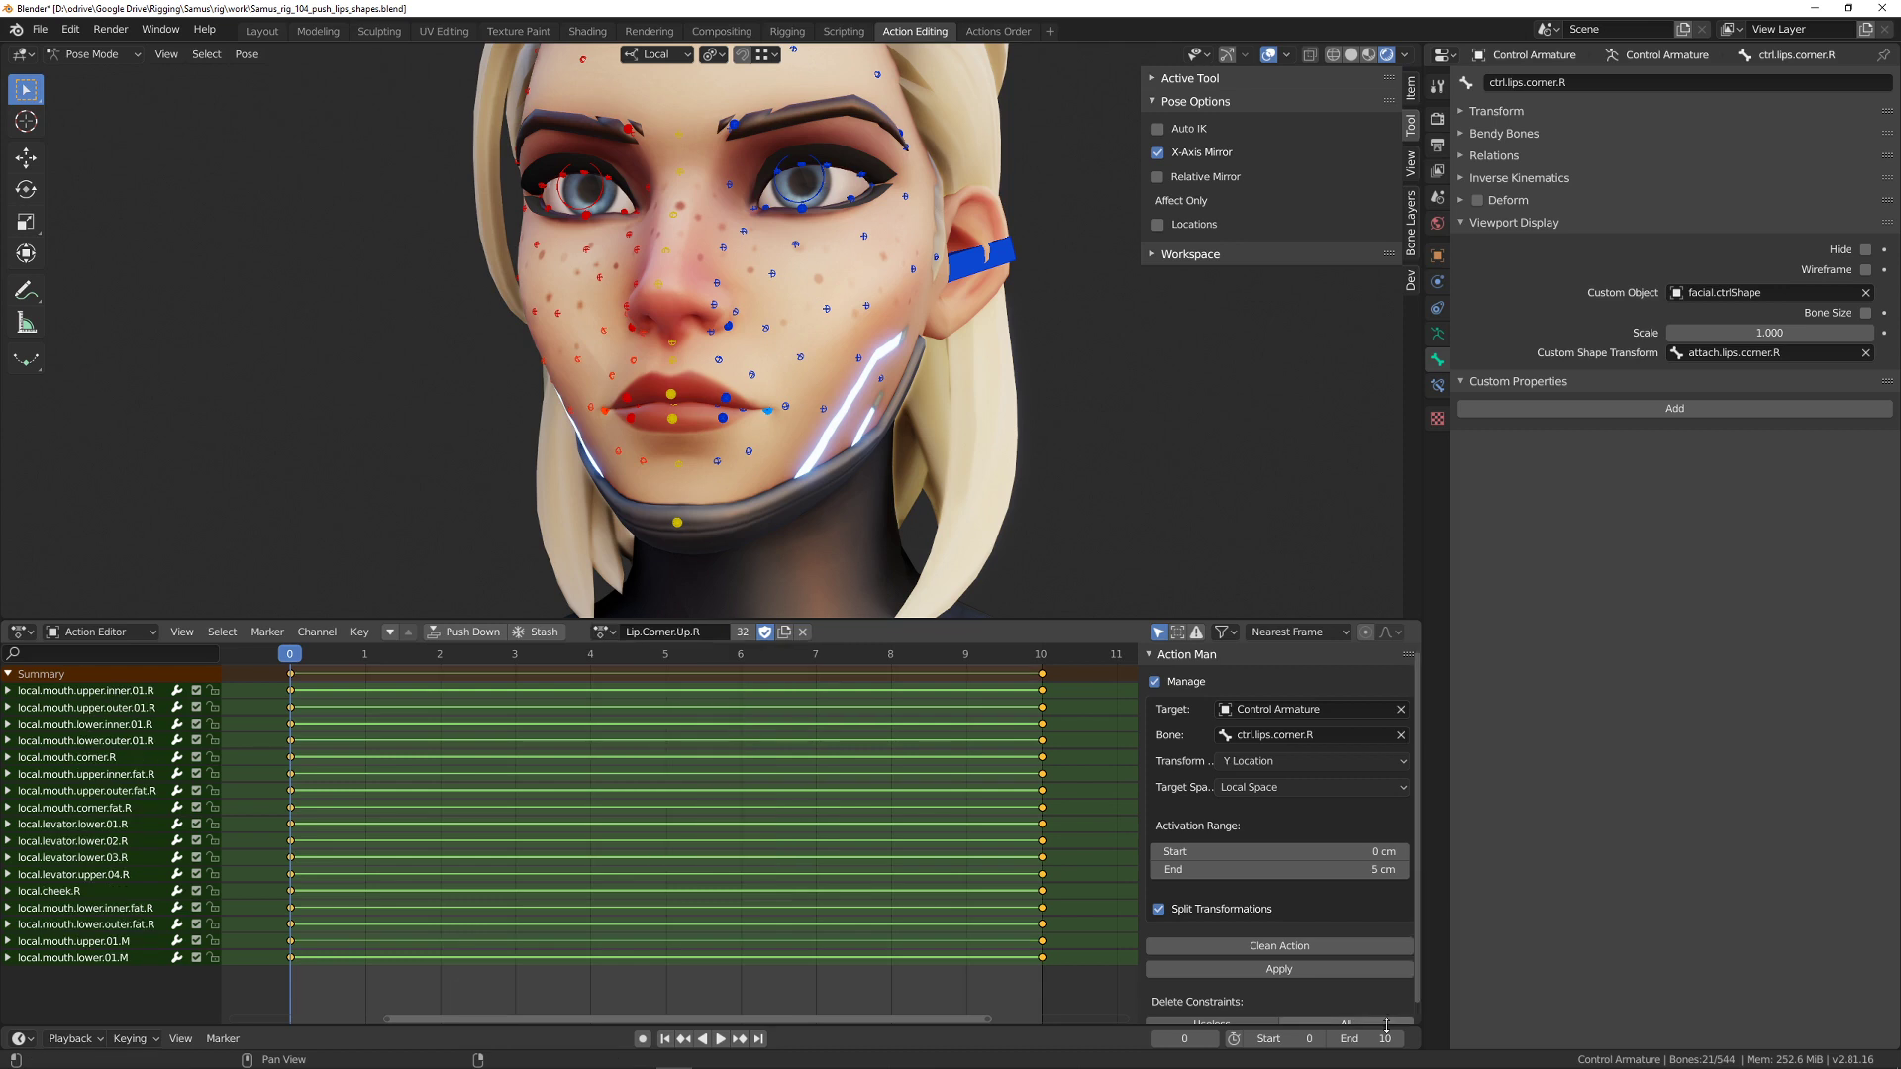
click(1328, 974)
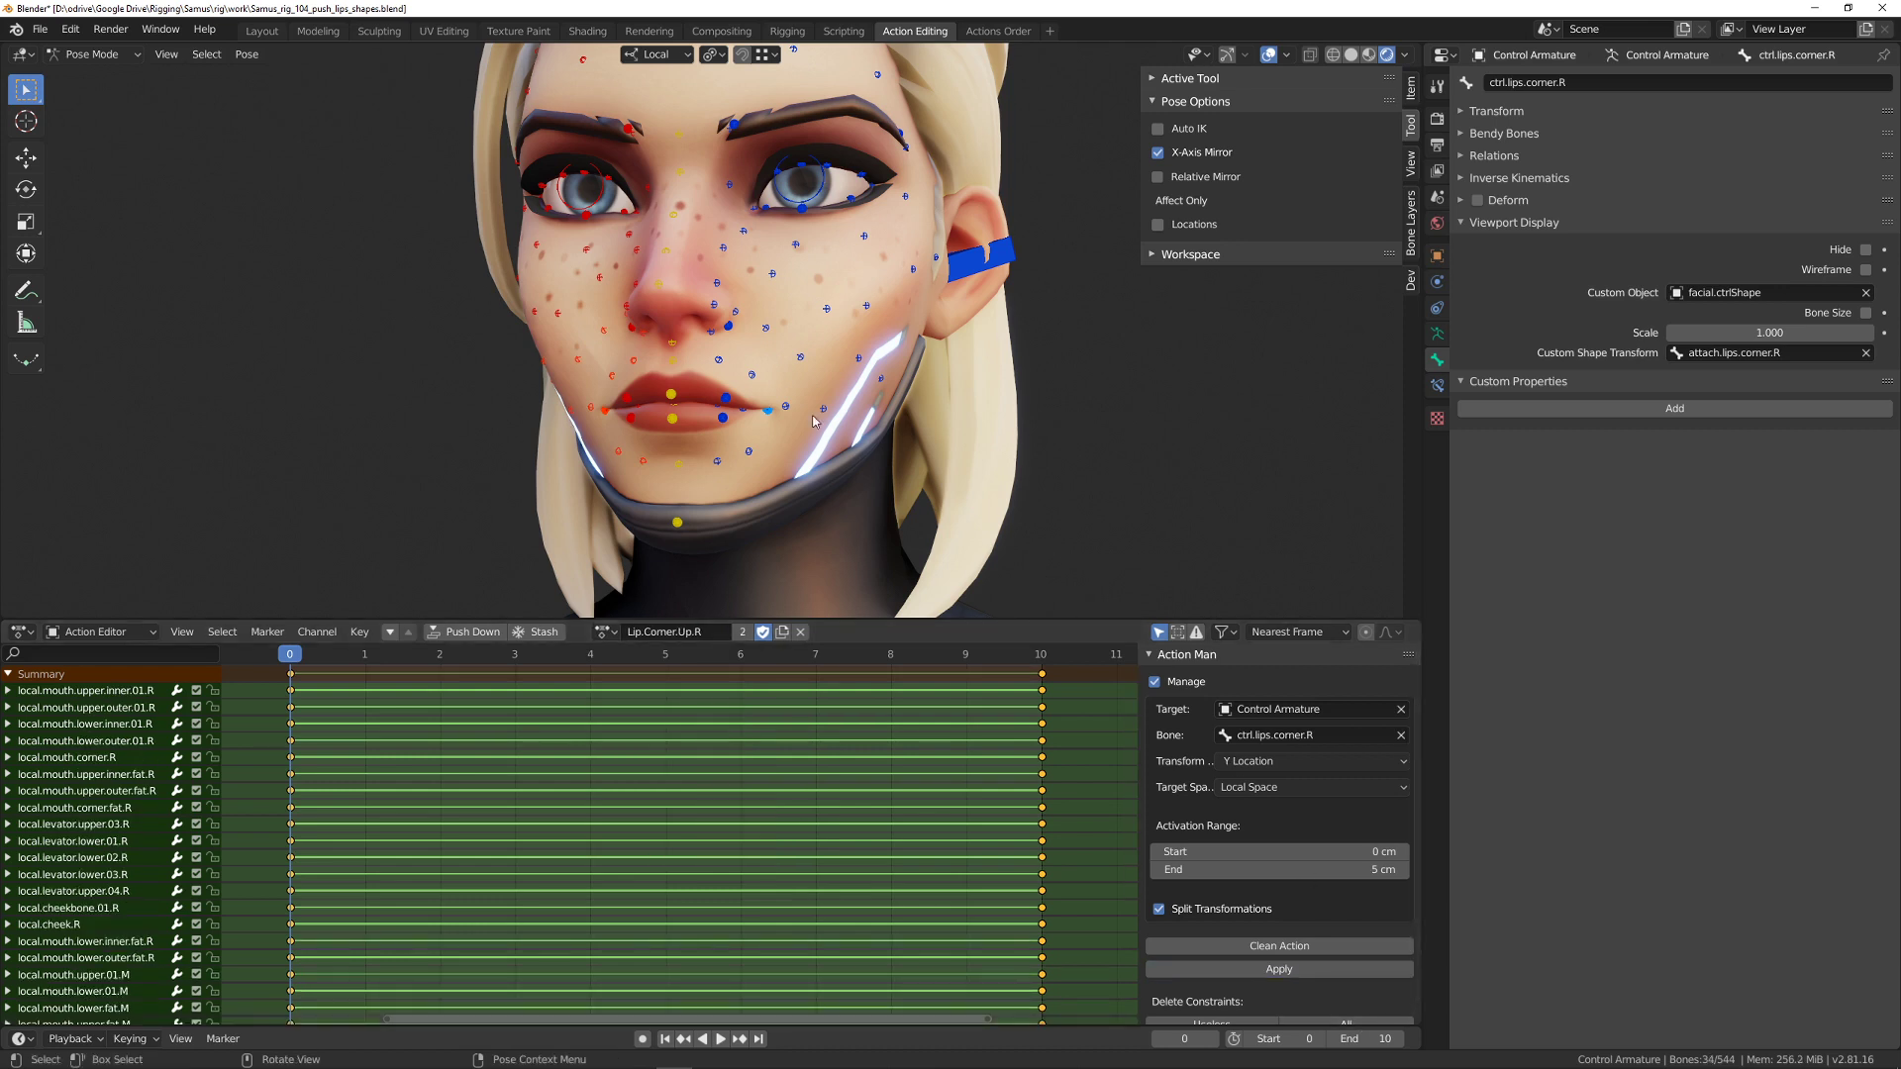
- Show the bone constraints of local.mouth.upper.outer.fat.L and collapse the Lip.Upper.Out.M and Lip.Upper.Up.L constraints
scroll(792, 412, up, 2)
click(770, 397)
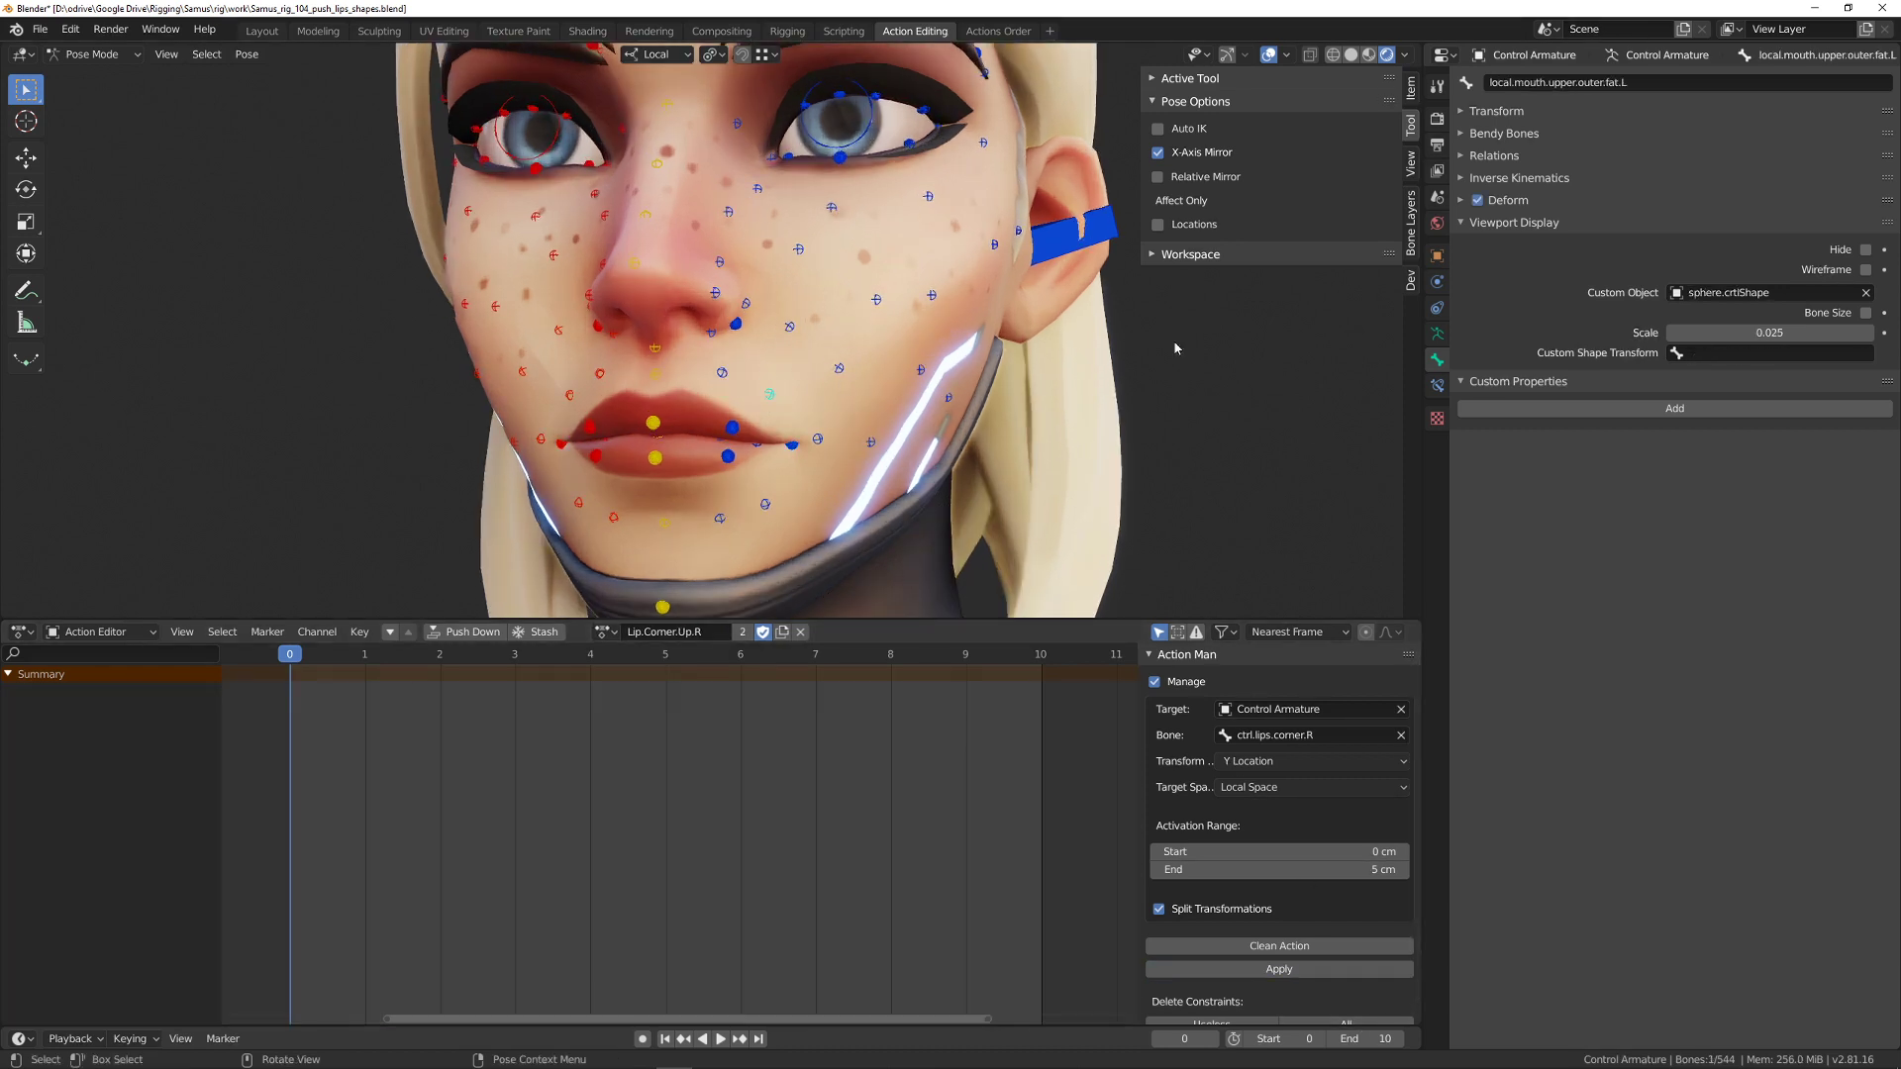
click(1436, 386)
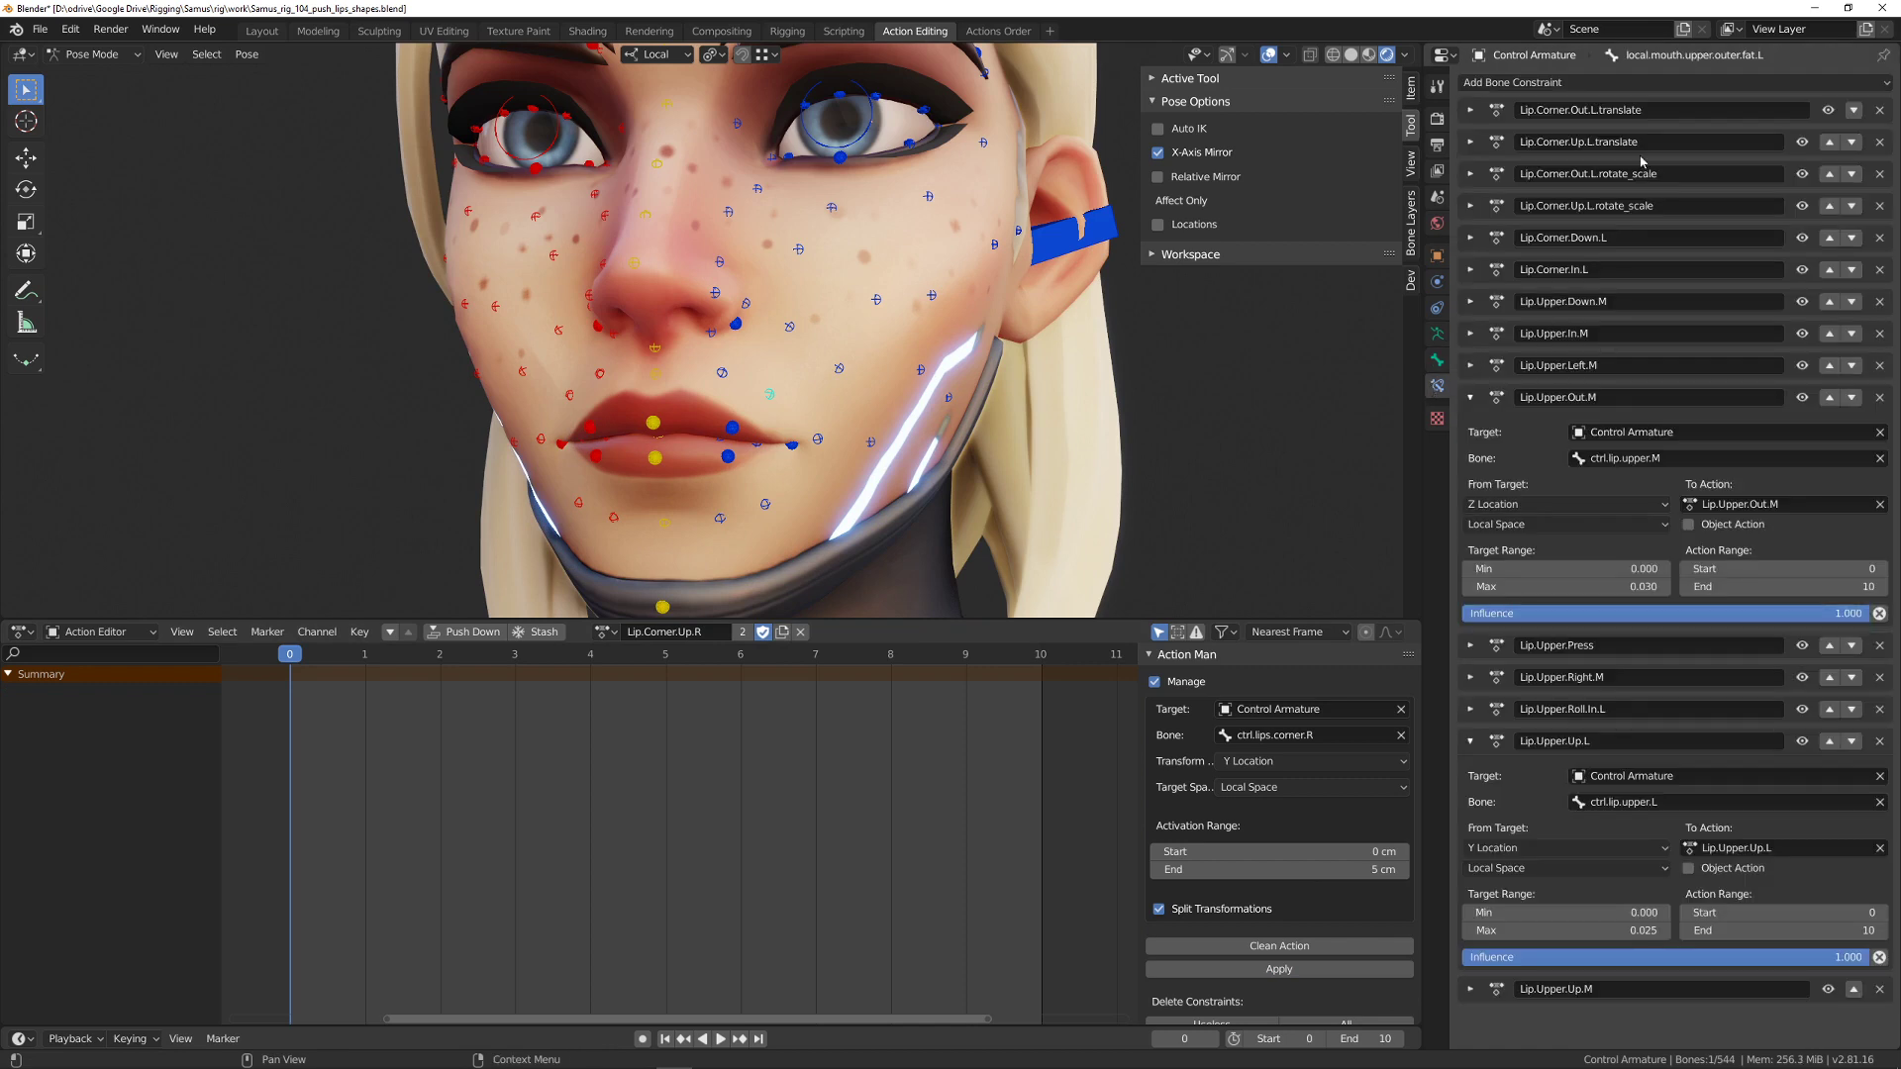
click(1470, 397)
click(1470, 524)
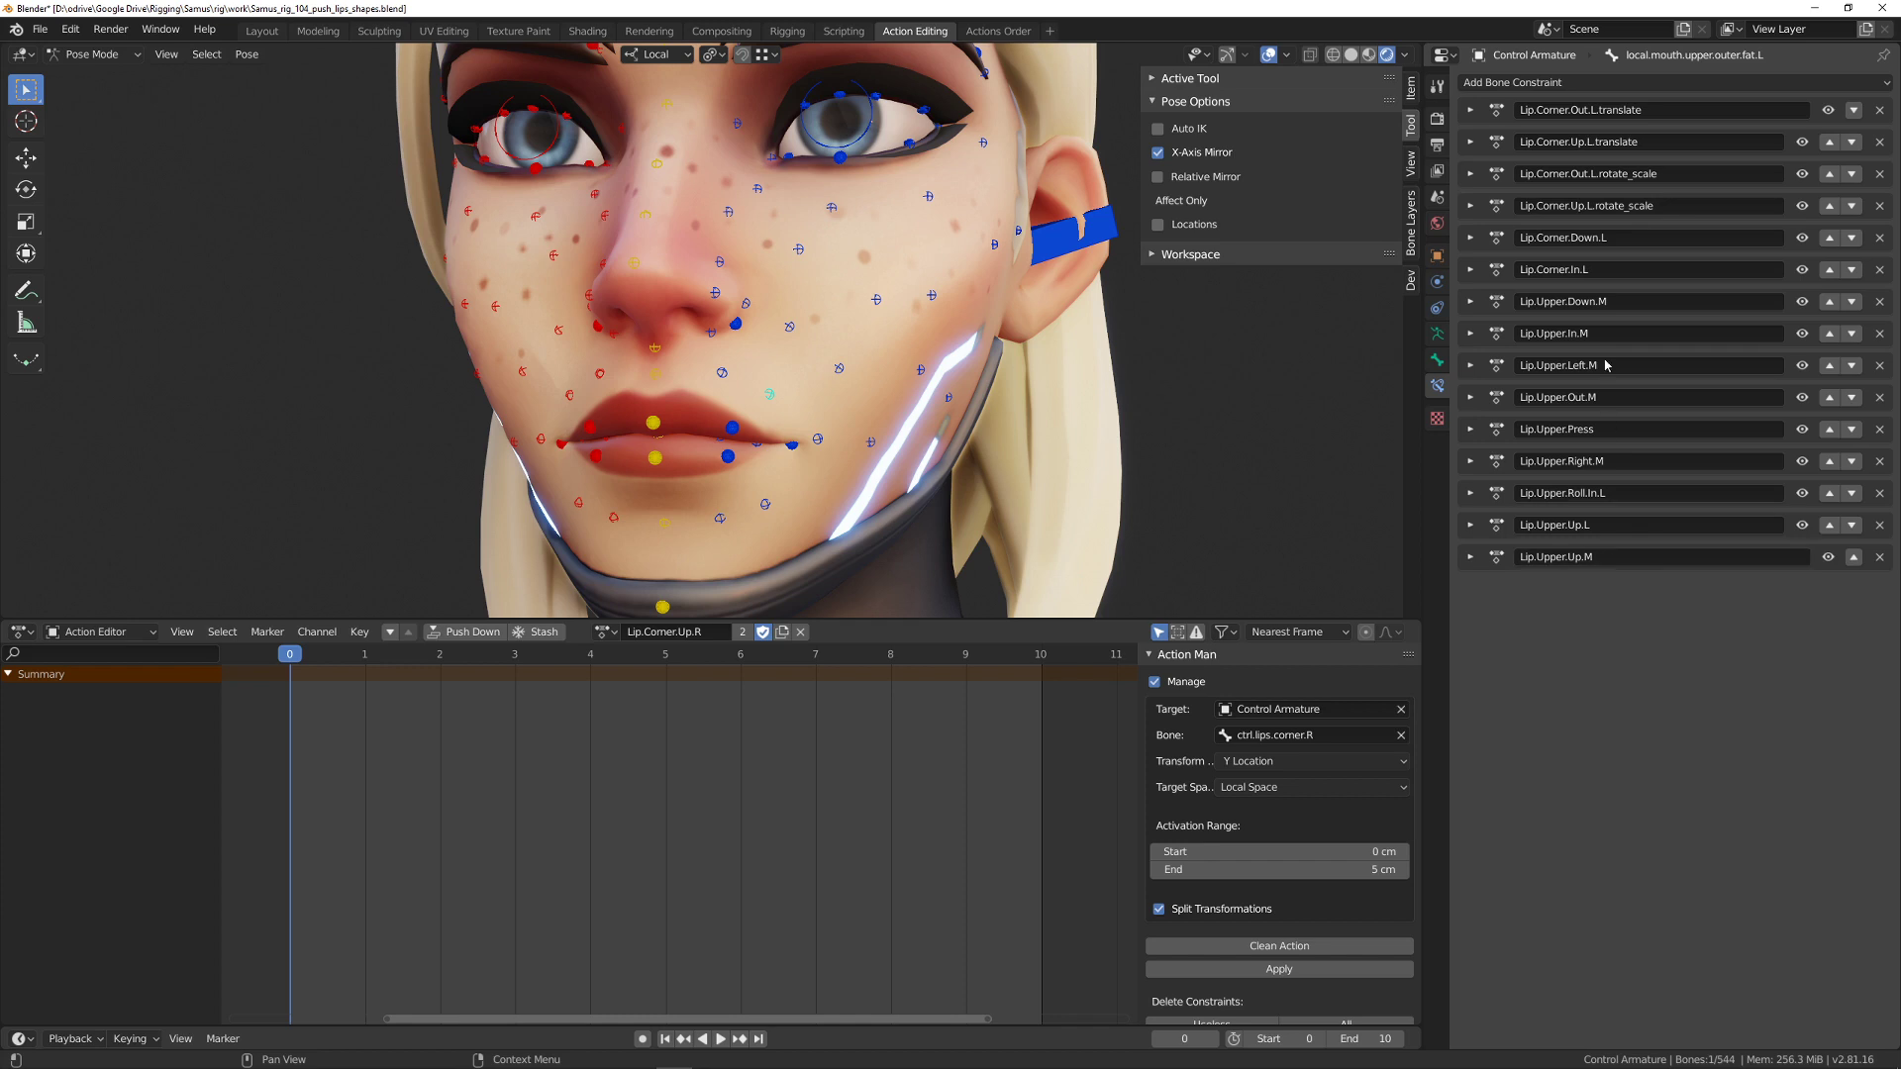
- Examine the stack order of the translate, rotate_scale and unsplit action constraints on local.mouth.upper.outer.fat.L
click(1678, 103)
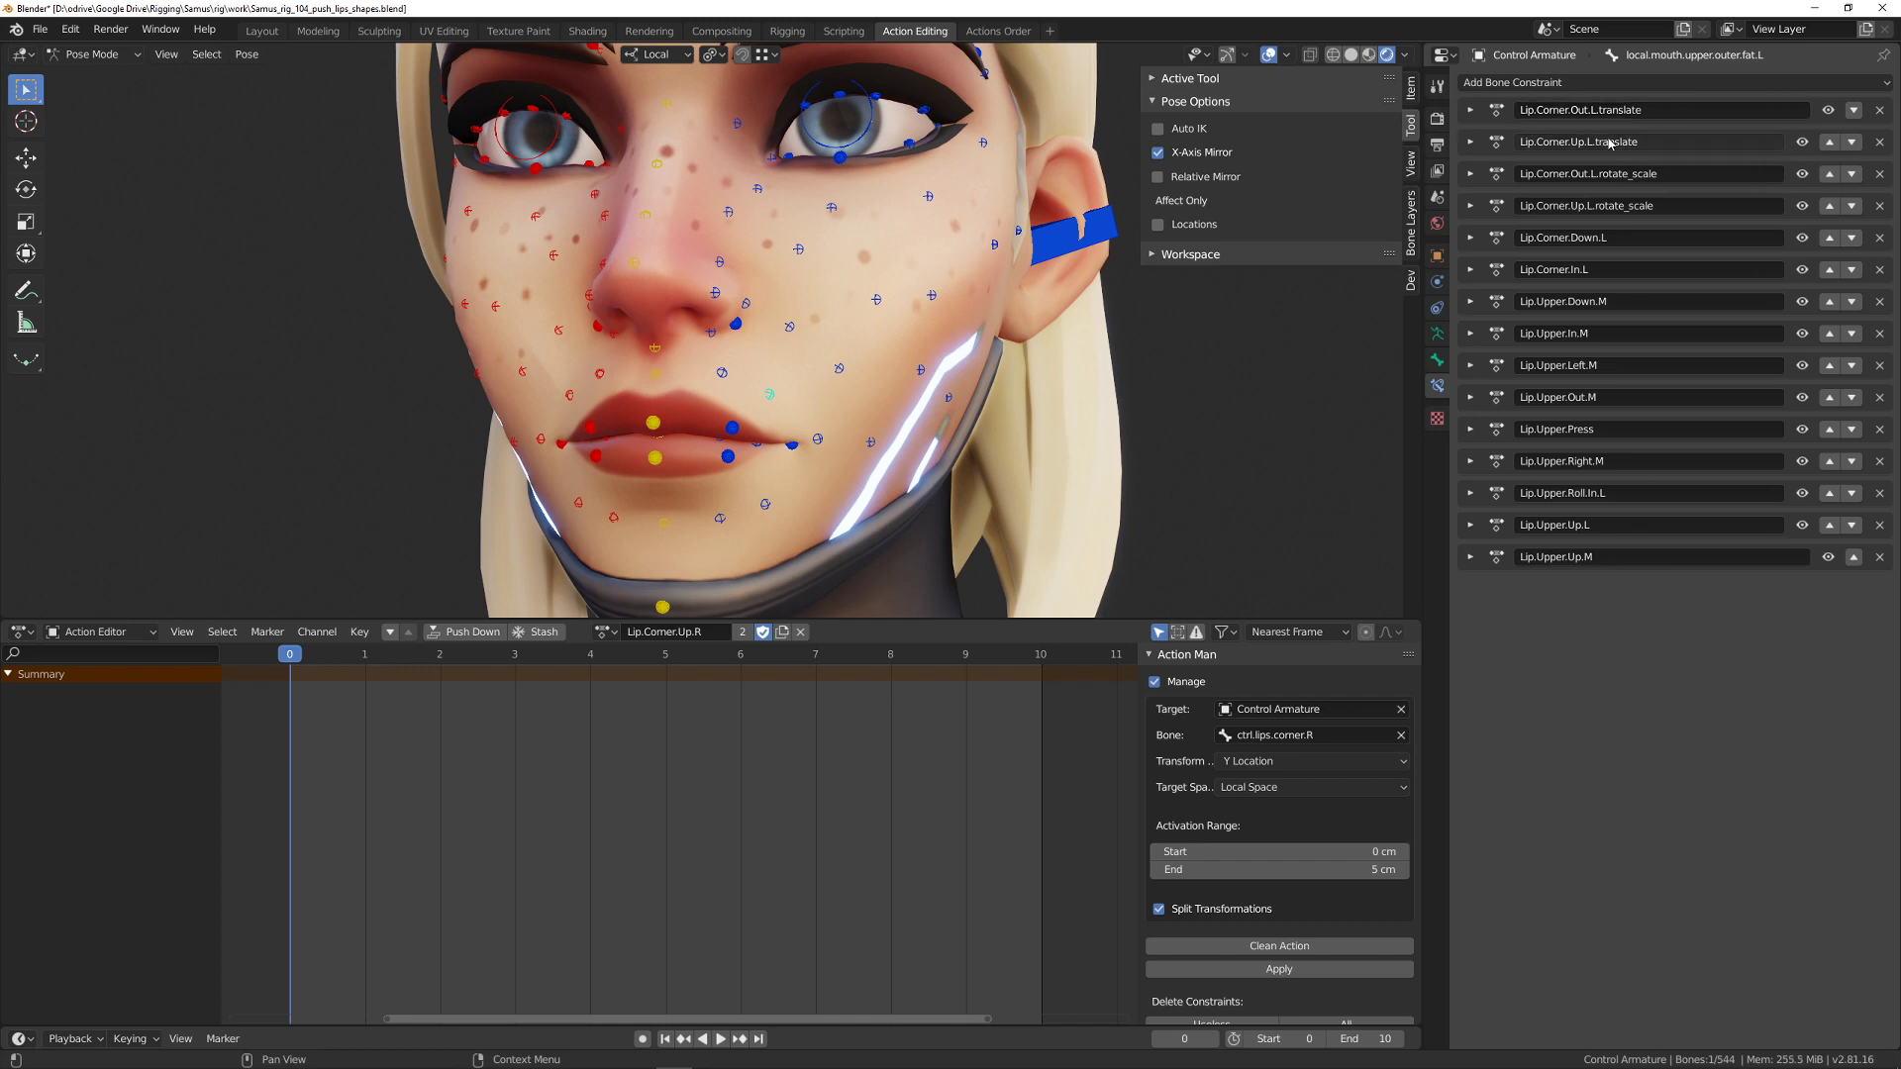
click(1472, 140)
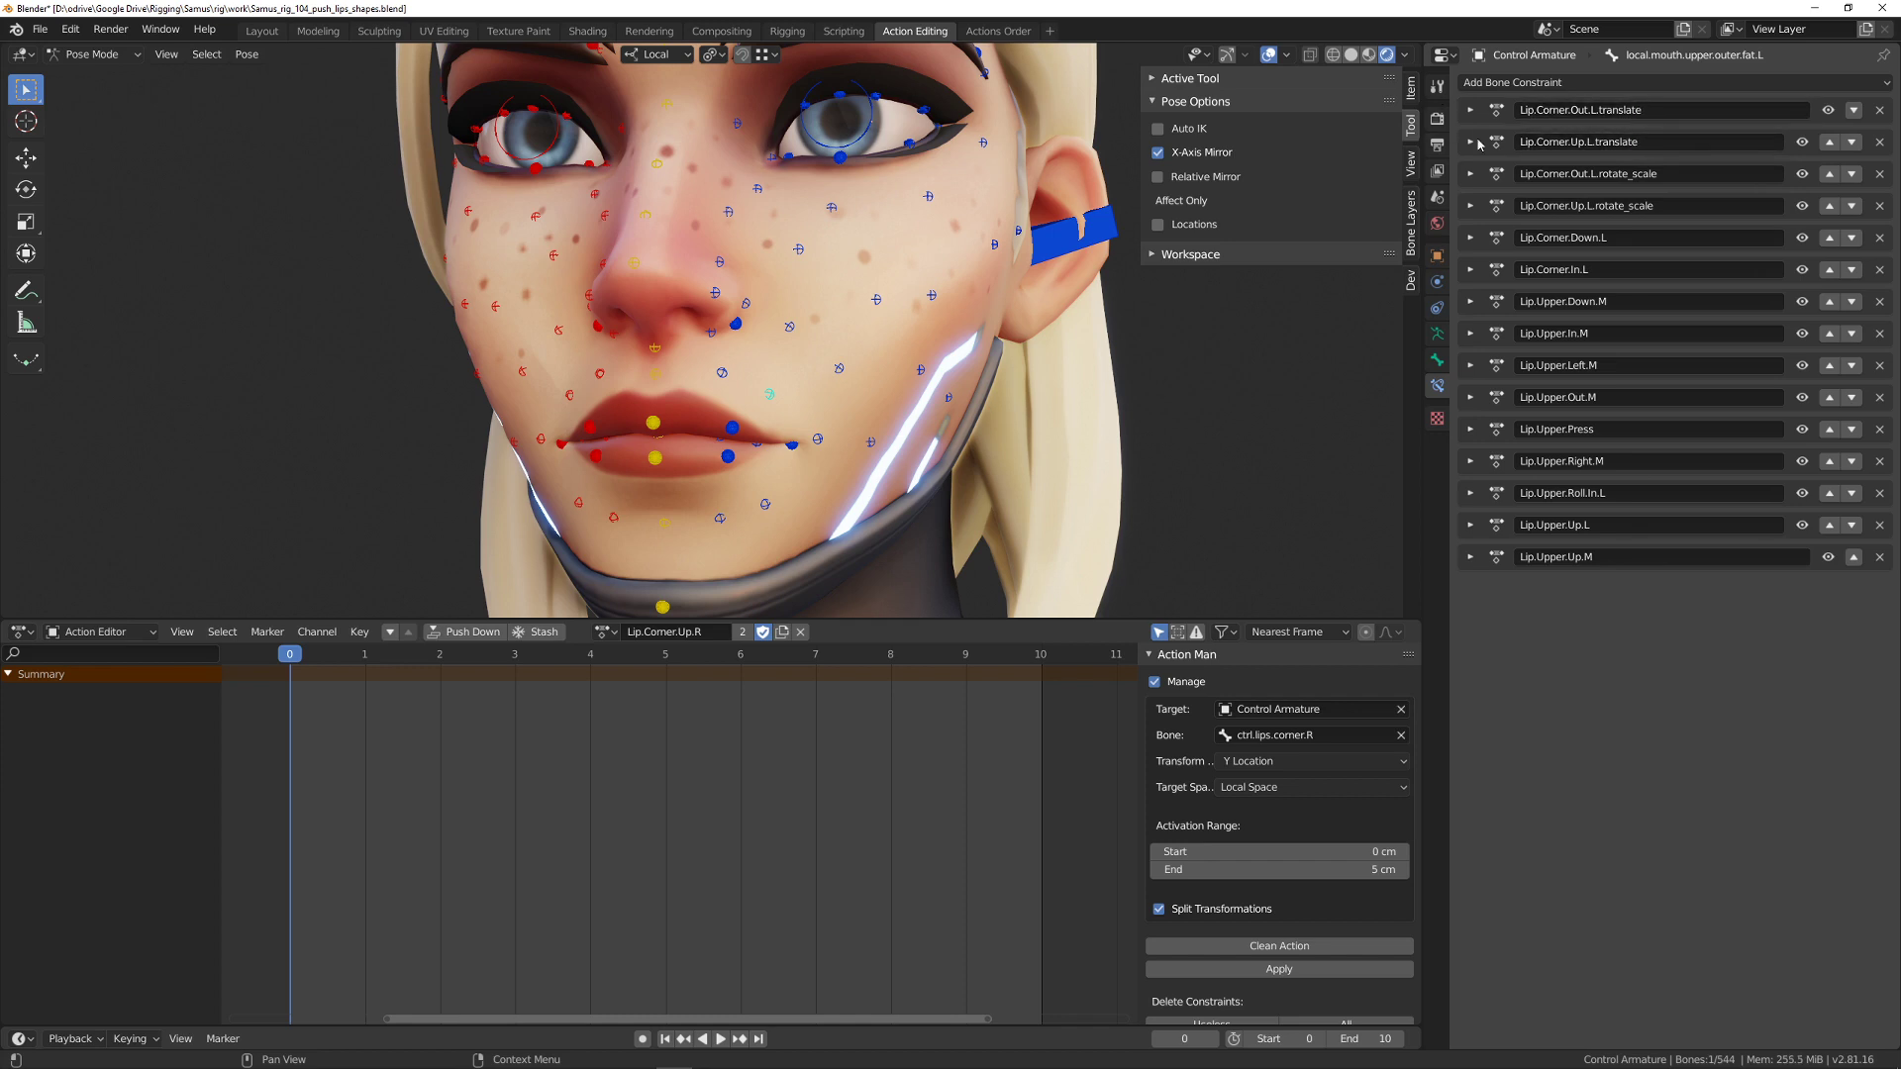
click(1676, 179)
key(Return)
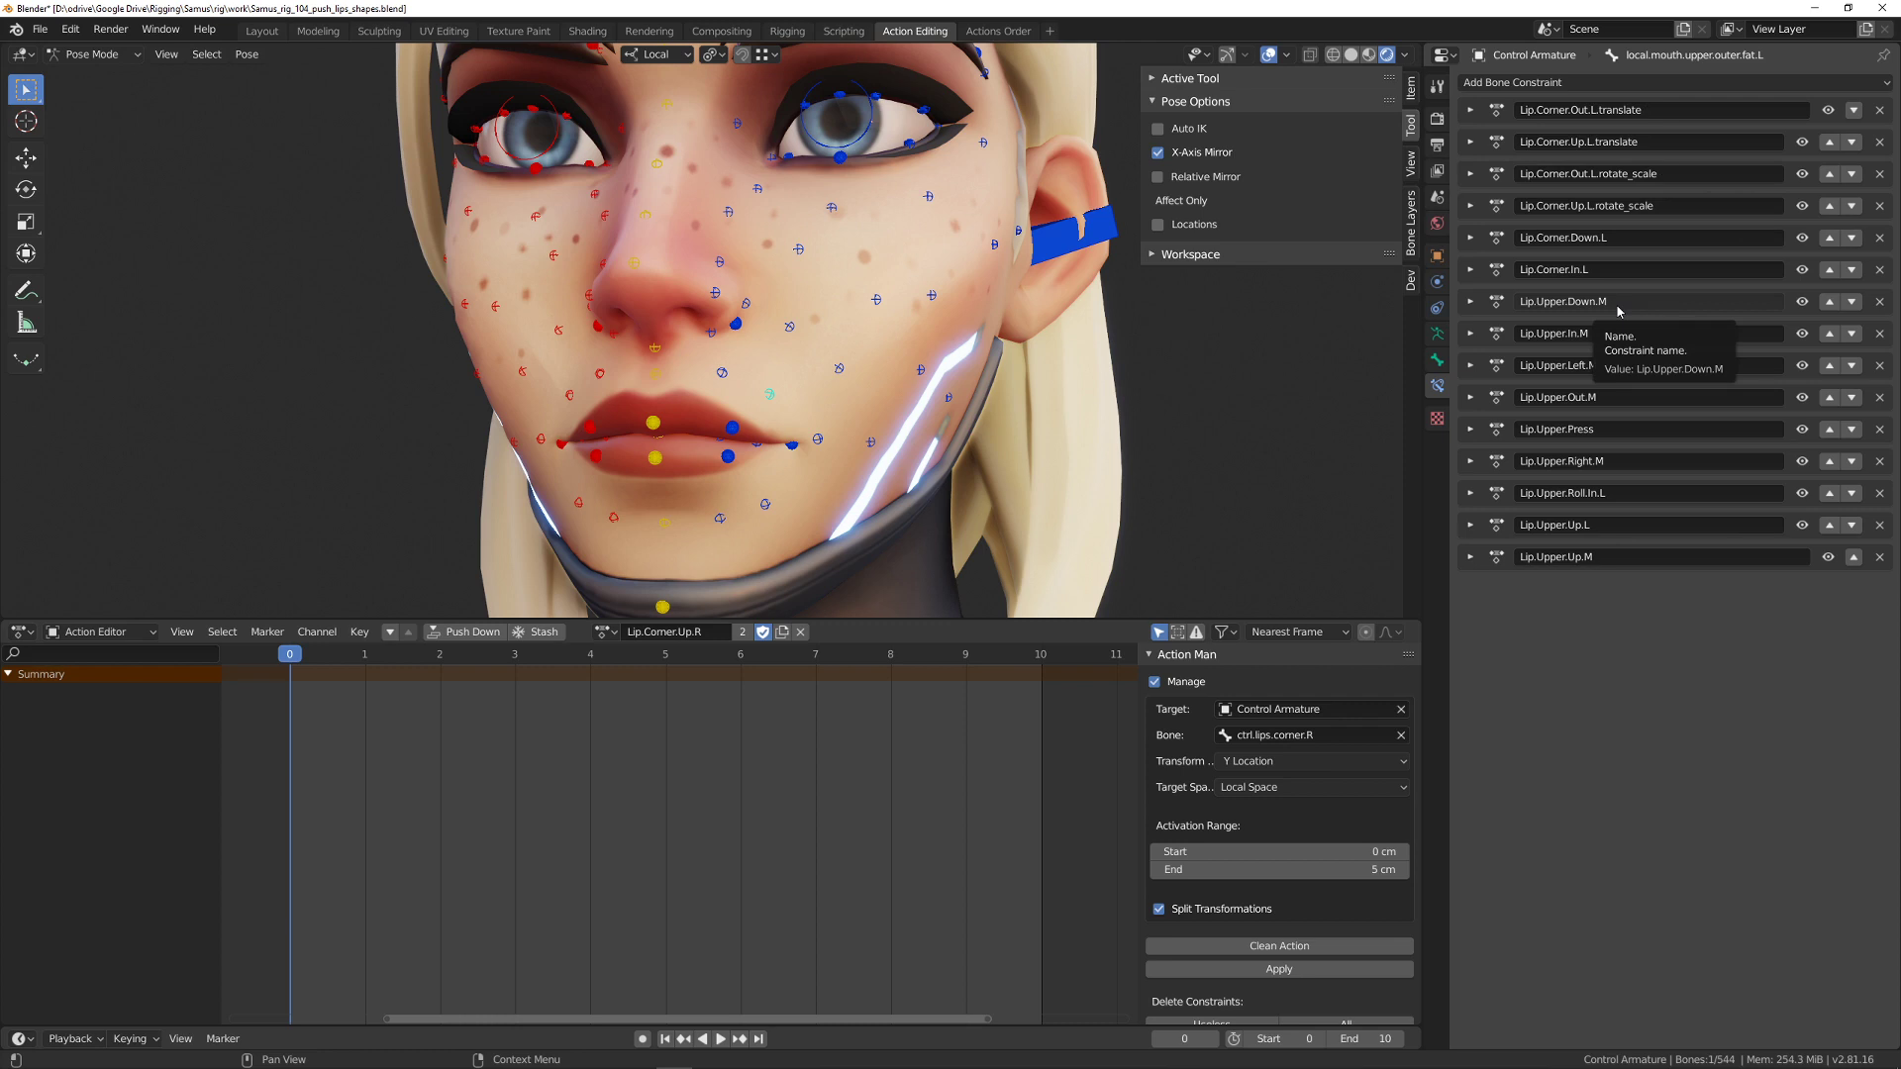
double_click(1631, 242)
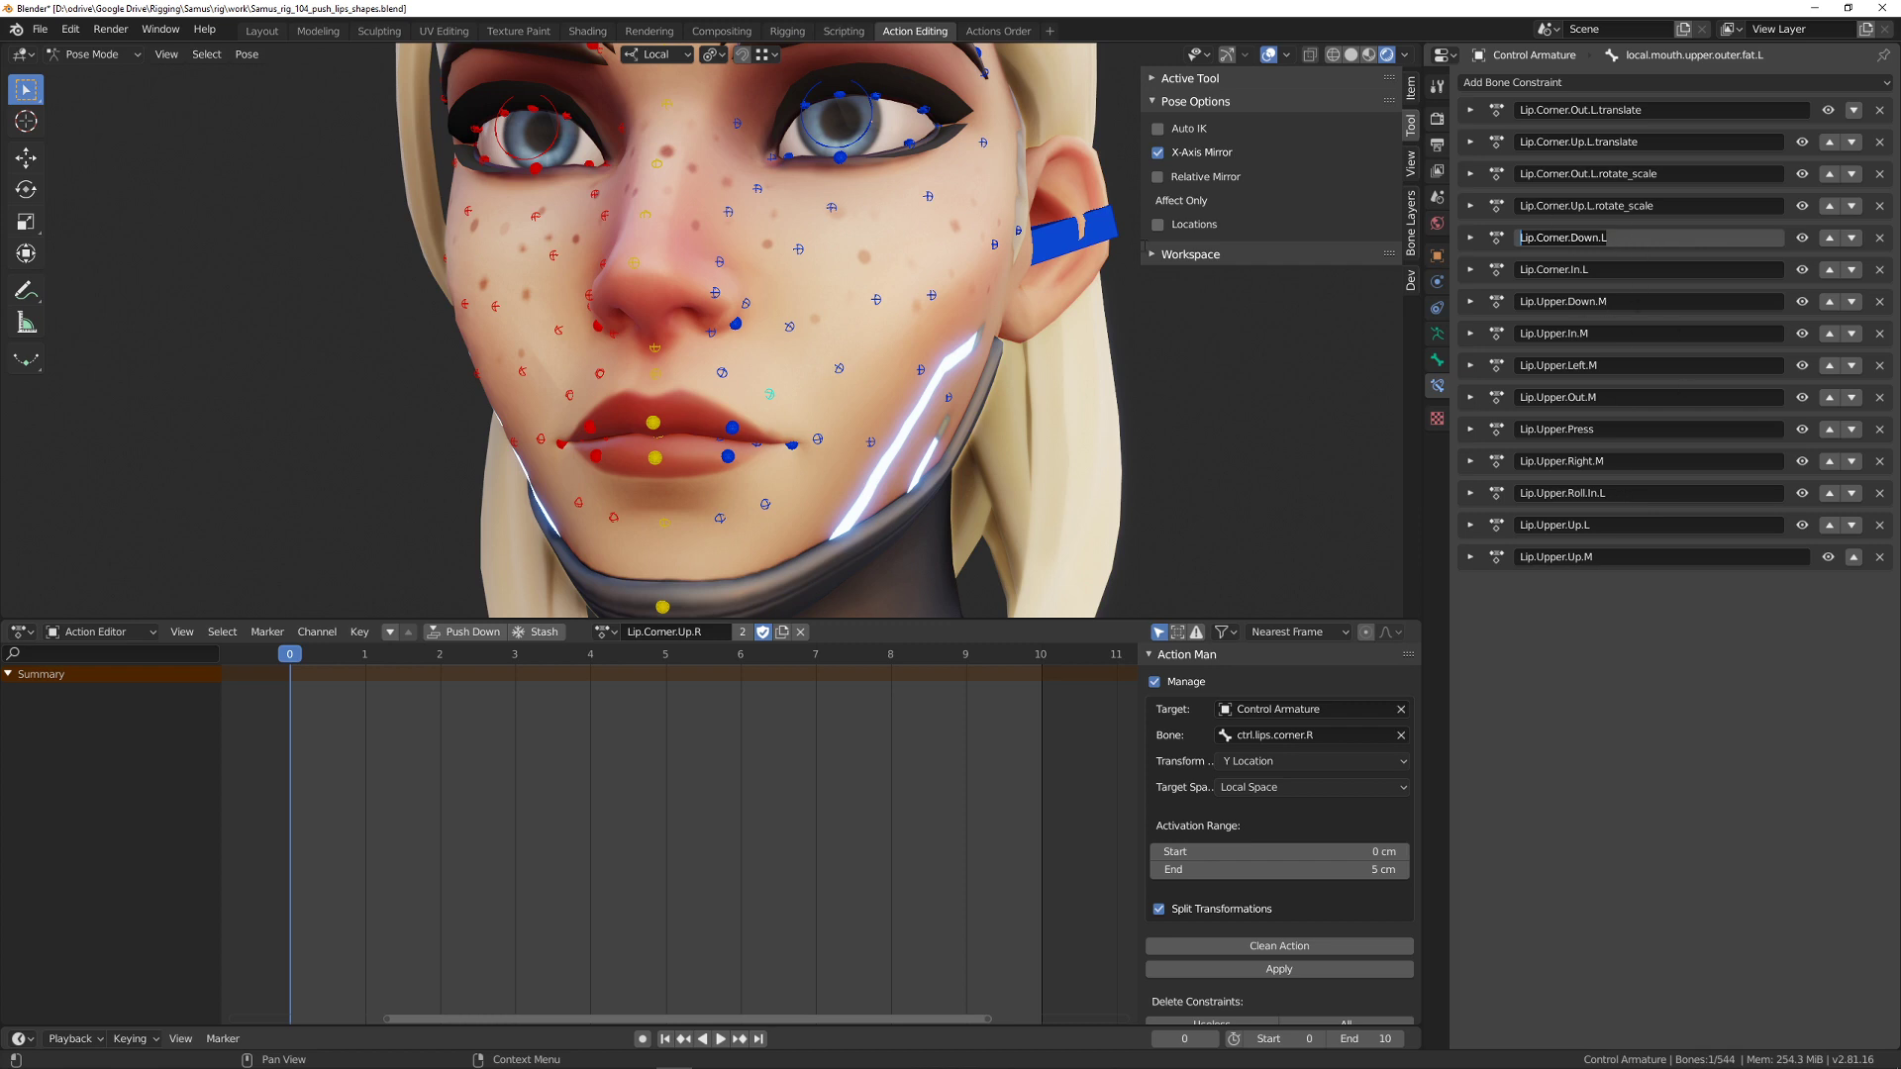
click(802, 450)
- Select both lip corner controls and hide the Face Local Bones layer
click(792, 444)
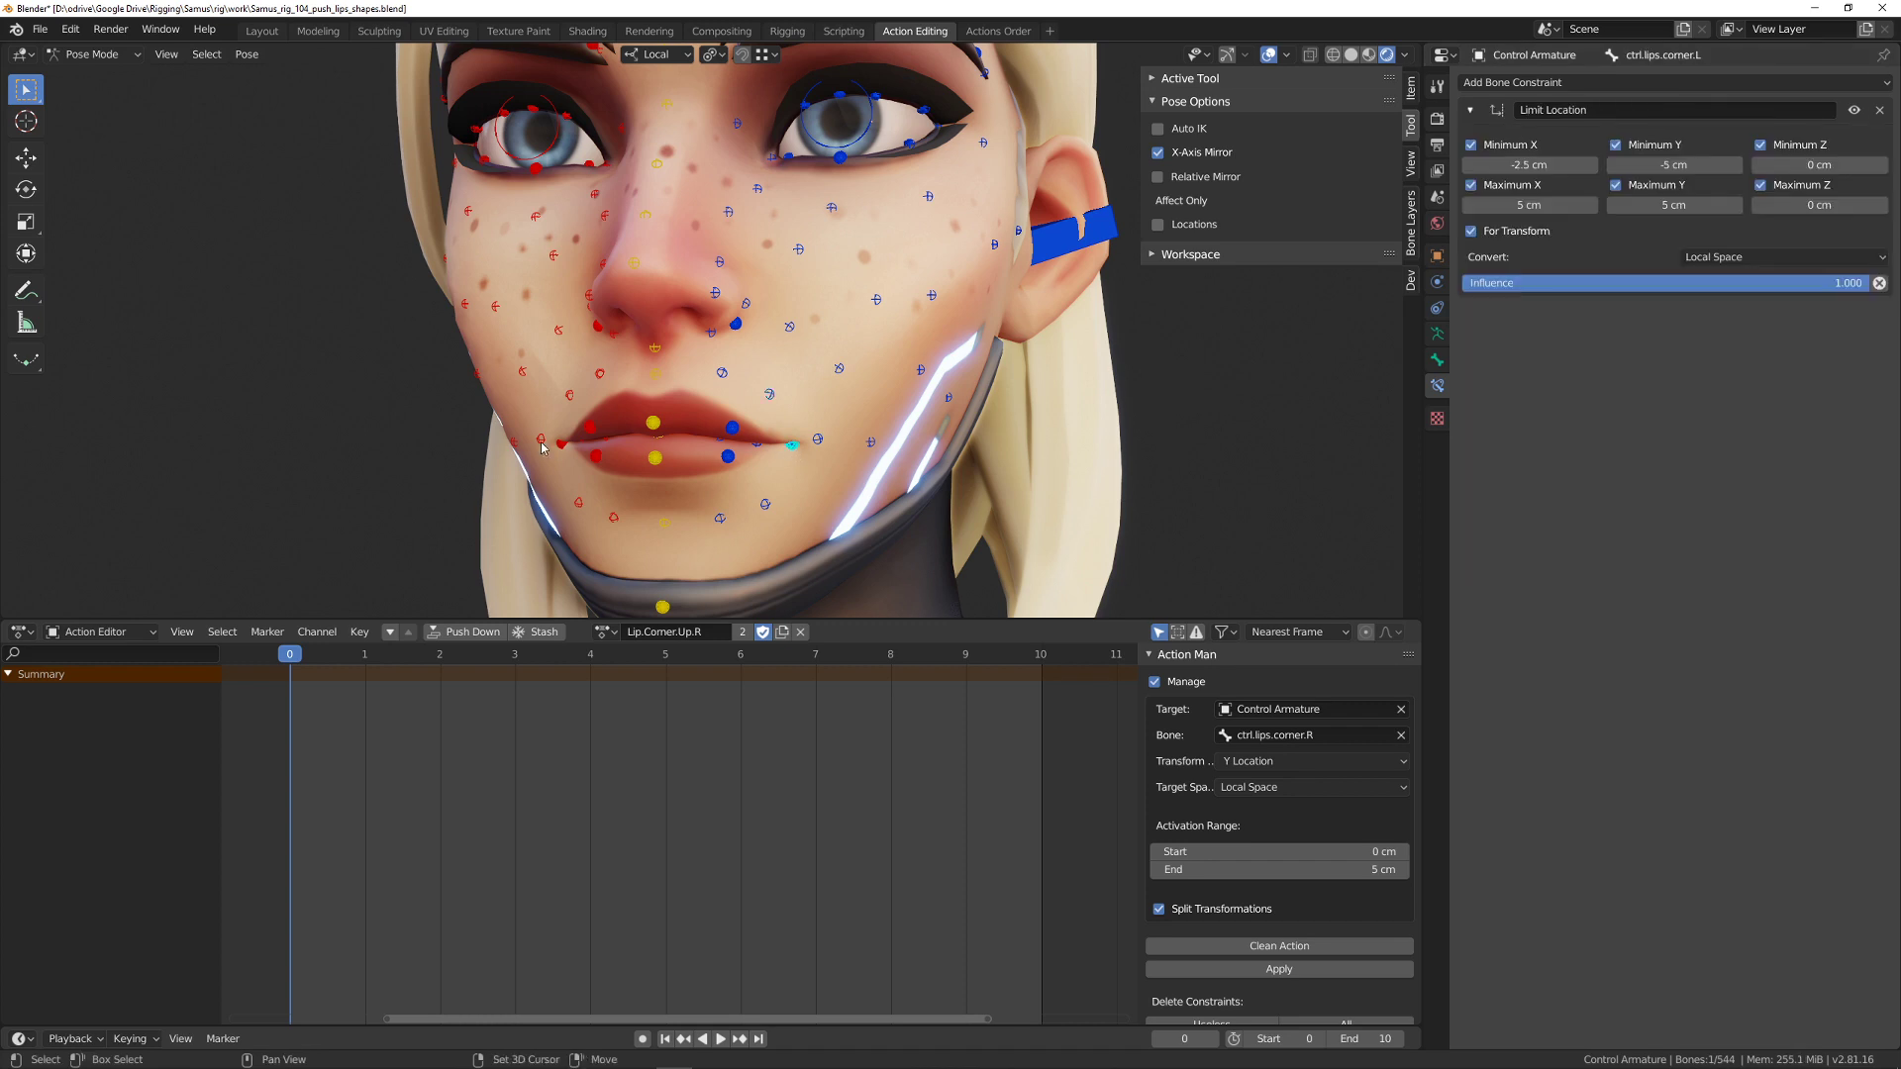
click(1411, 233)
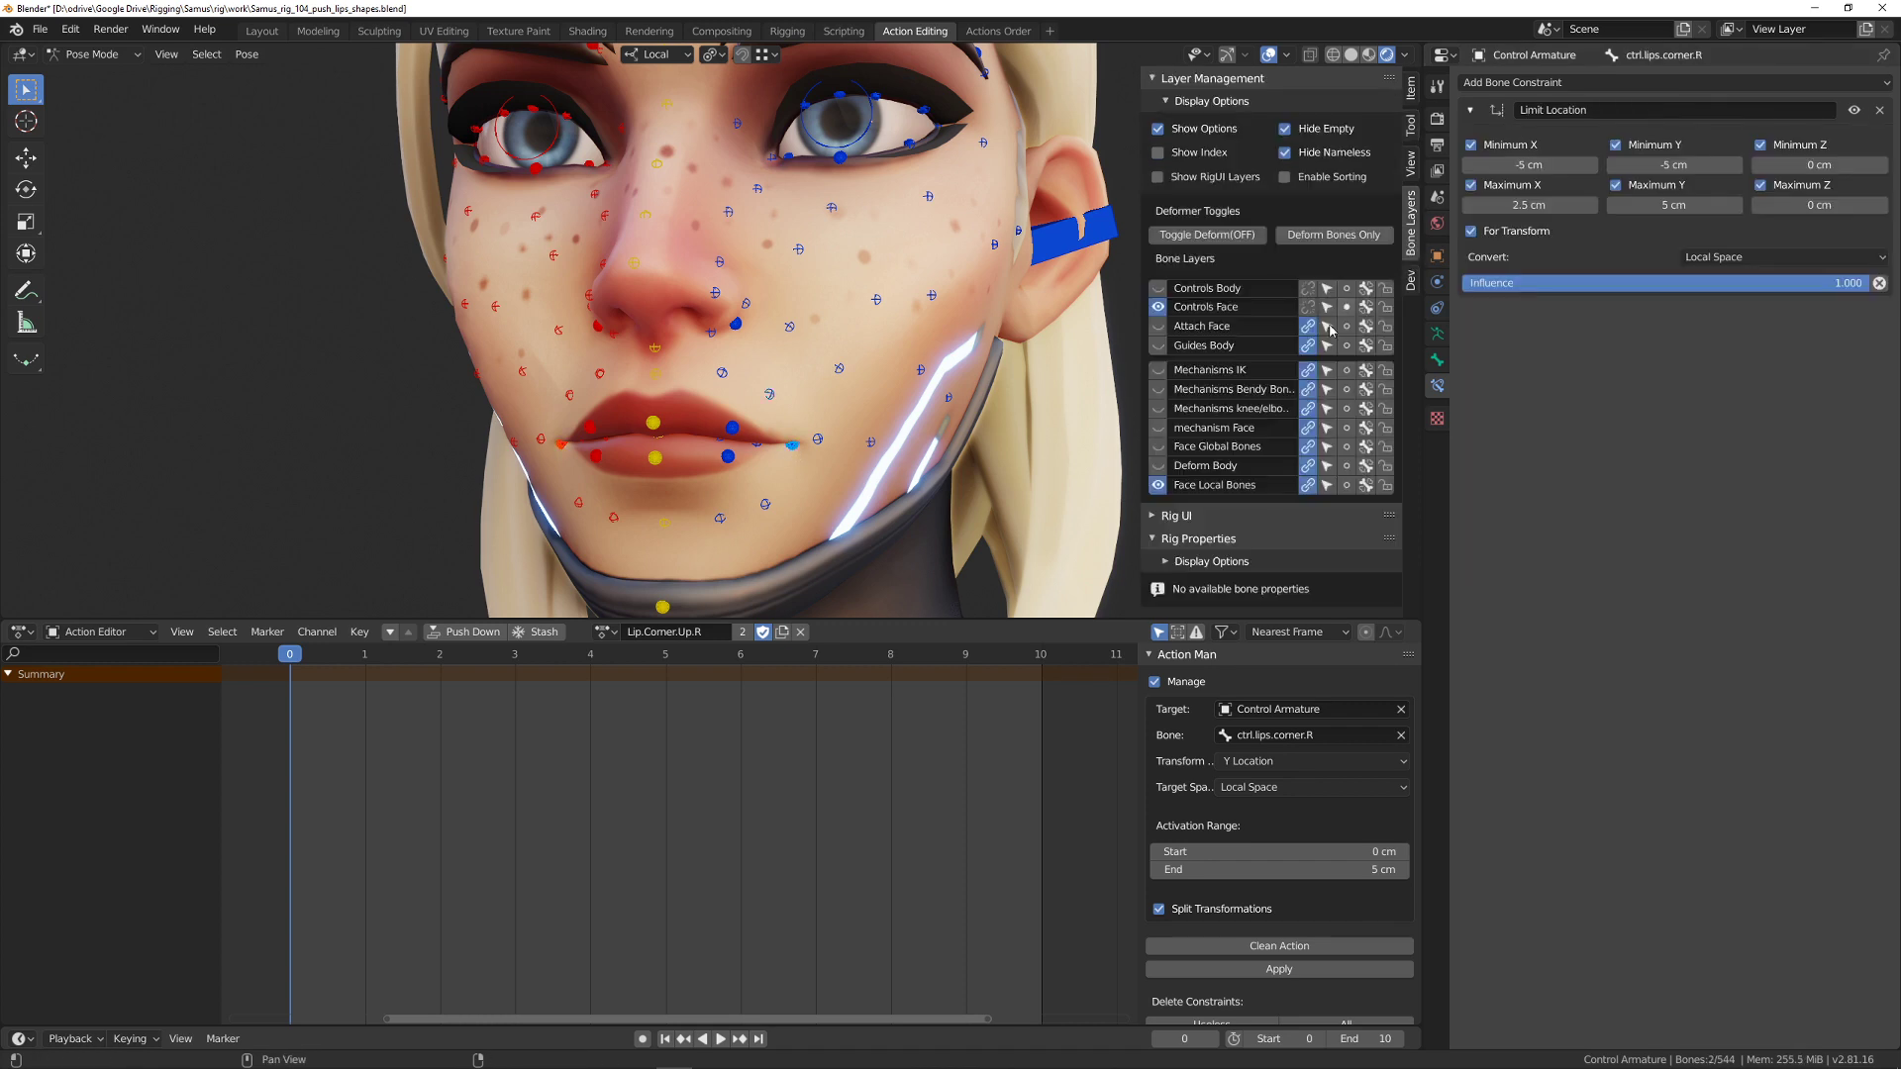
click(1157, 485)
- Maximize the 3D viewport and try moving both lip corner controls together, cancelling the move
scroll(834, 420, down, 4)
middle_drag(834, 420, 883, 444)
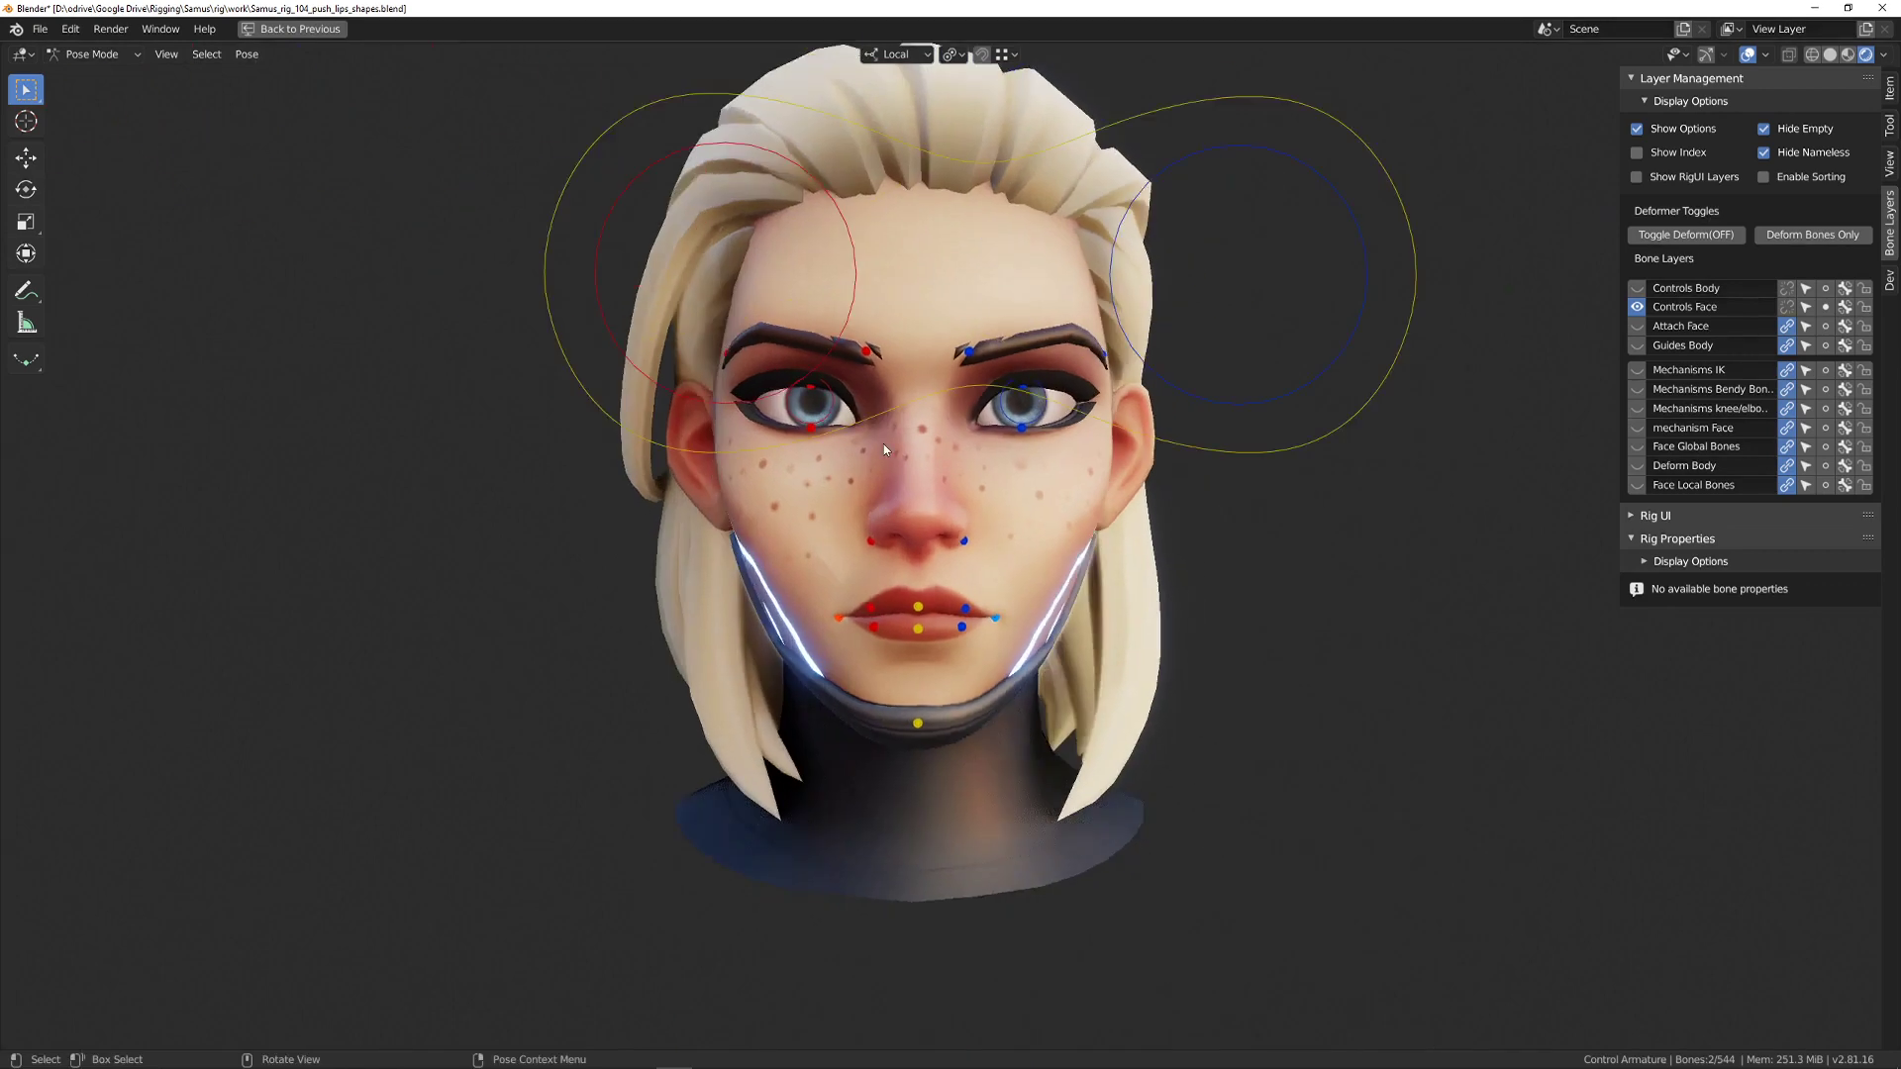
scroll(891, 452, up, 2)
key(g)
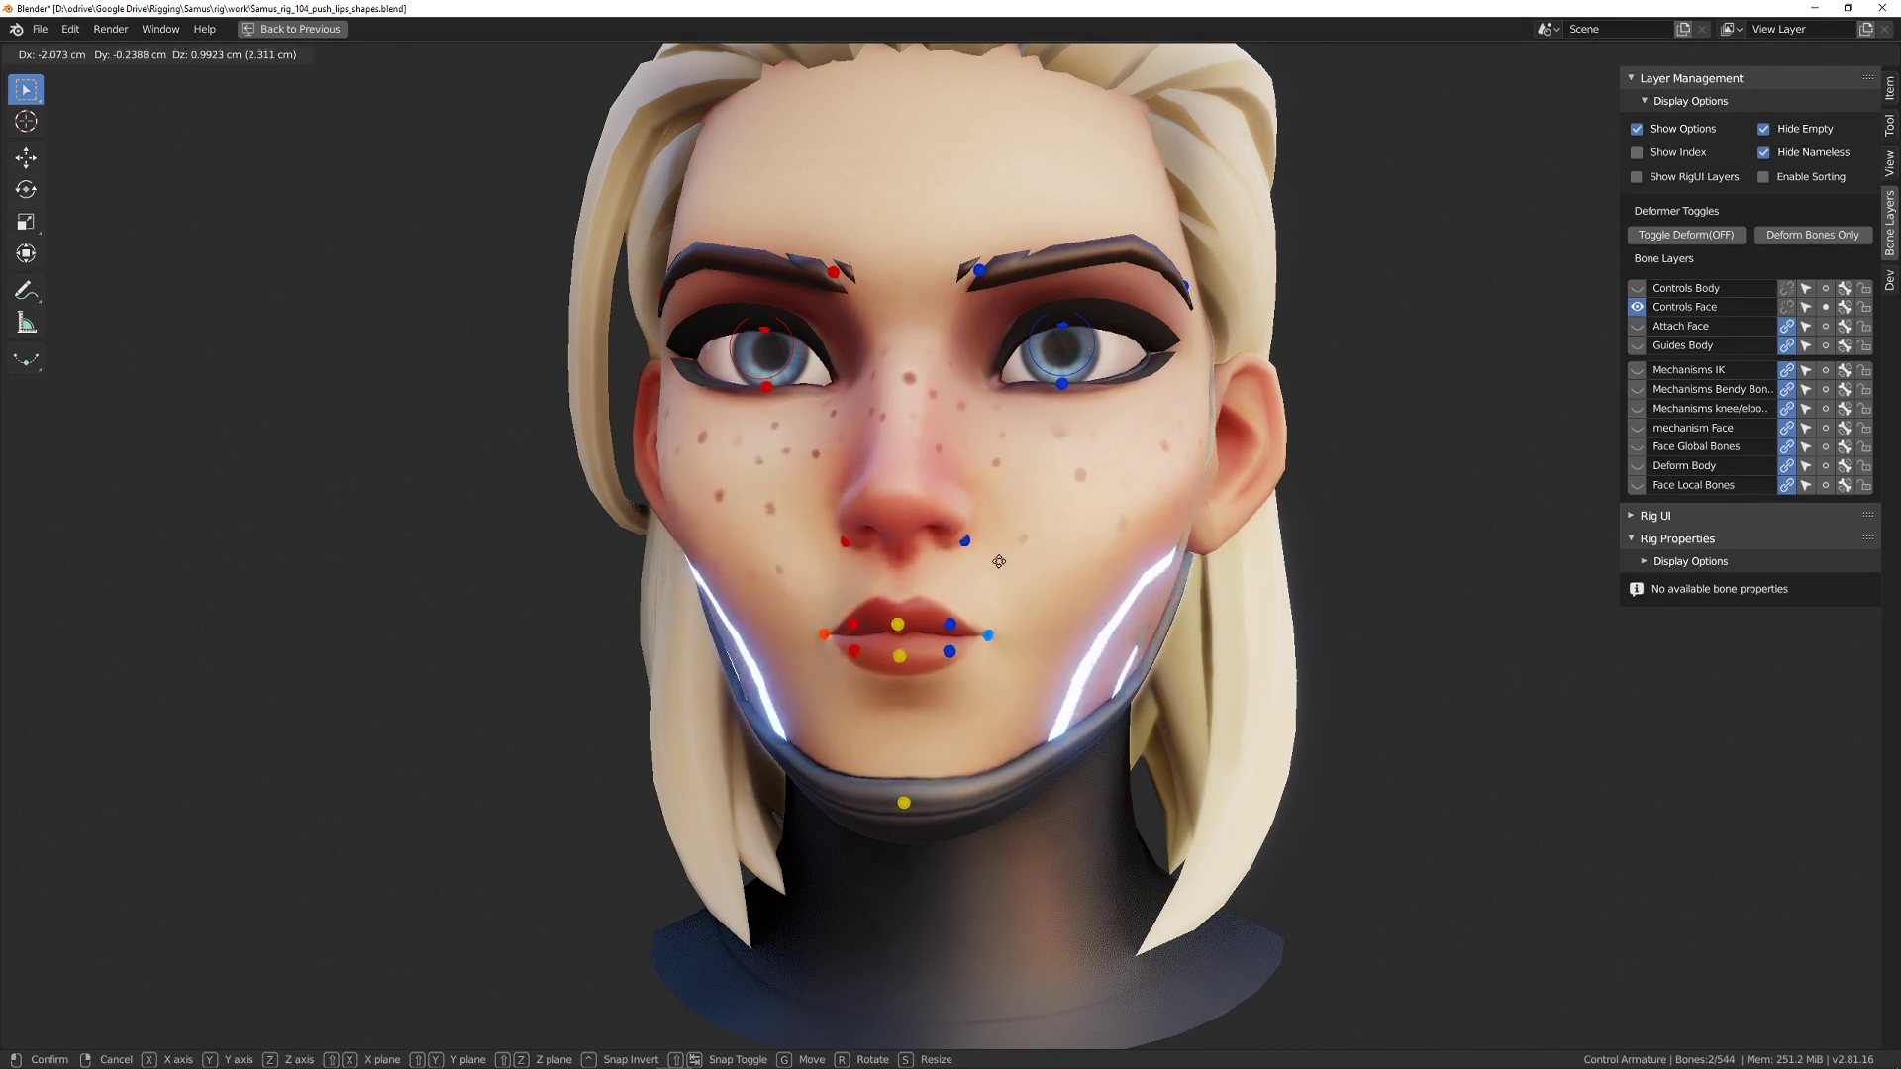
right_click(975, 487)
mouse_move(975, 487)
middle_down()
mouse_move(1014, 507)
mouse_move(958, 504)
middle_up()
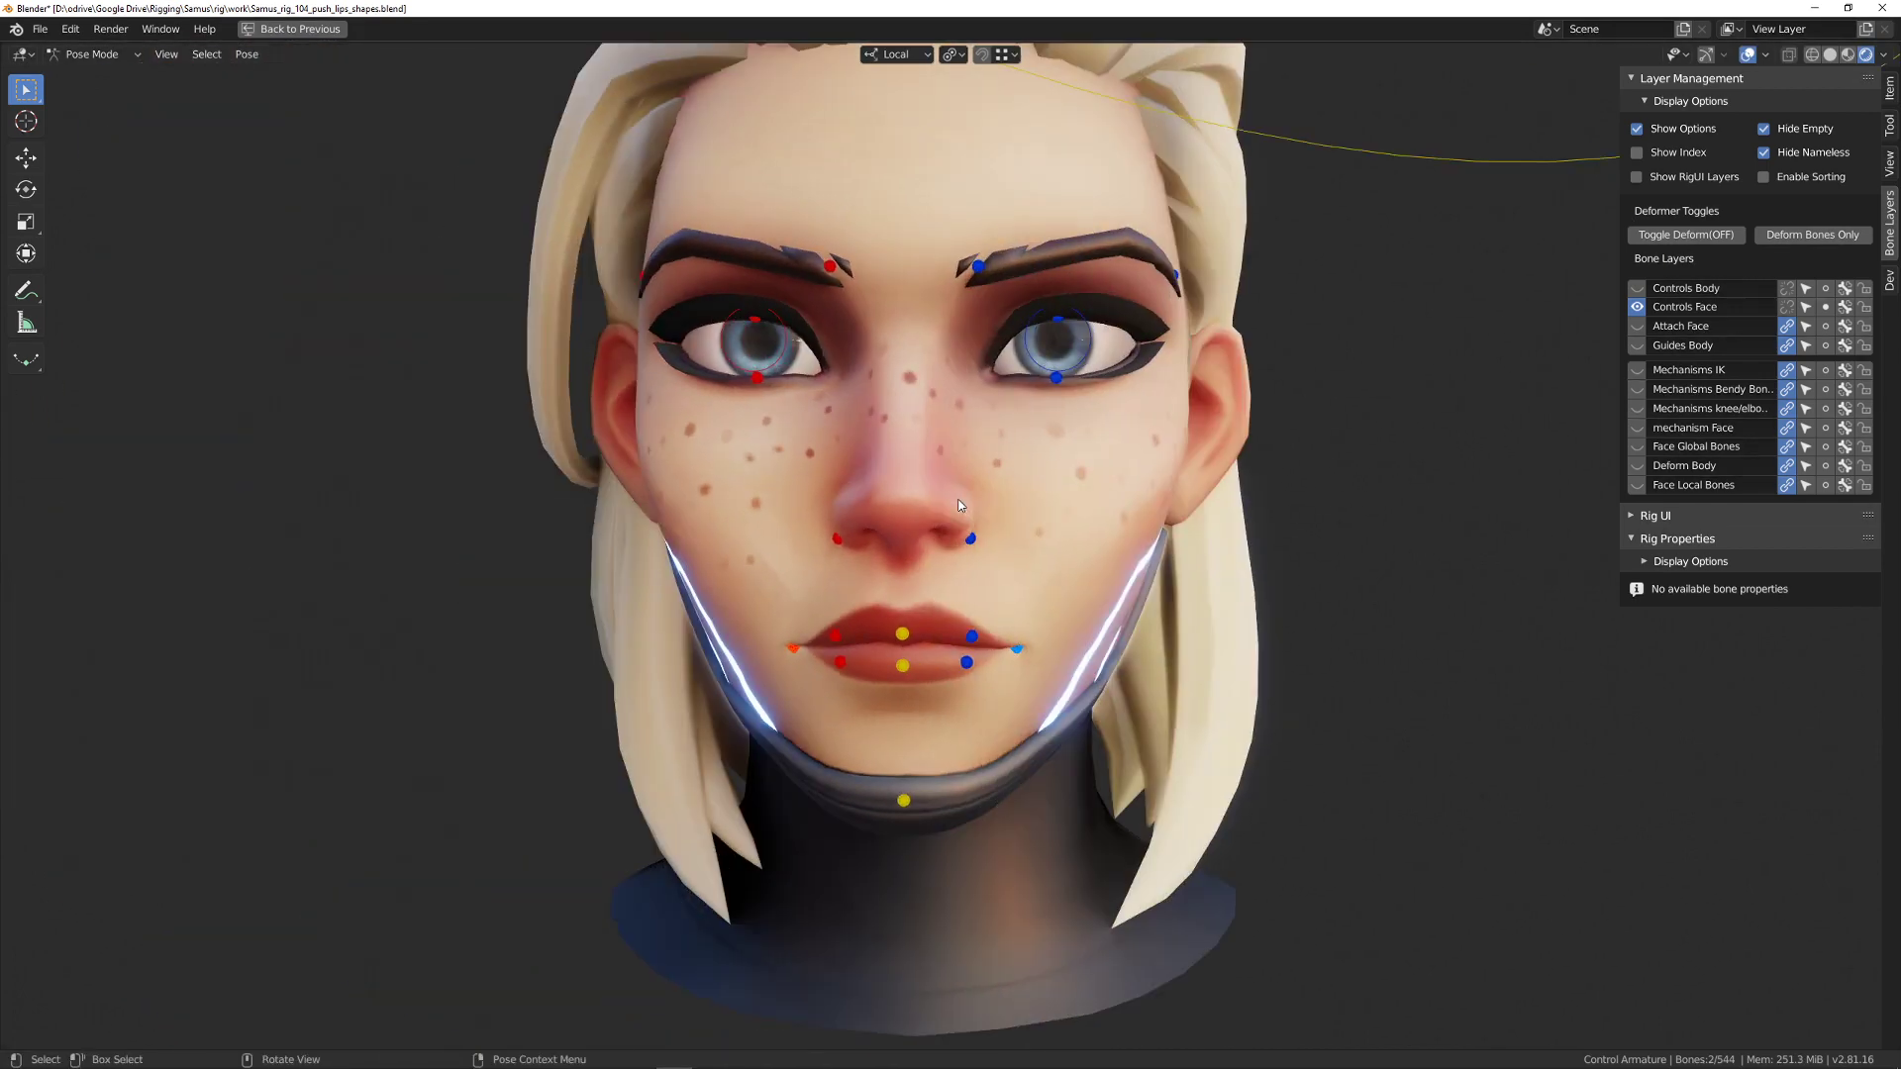
- Restore the Action Editing layout from the maximized viewport and try moving both lip corner controls in a three-quarter view, cancelling the move
key(ctrl+space)
drag(1143, 681, 1100, 681)
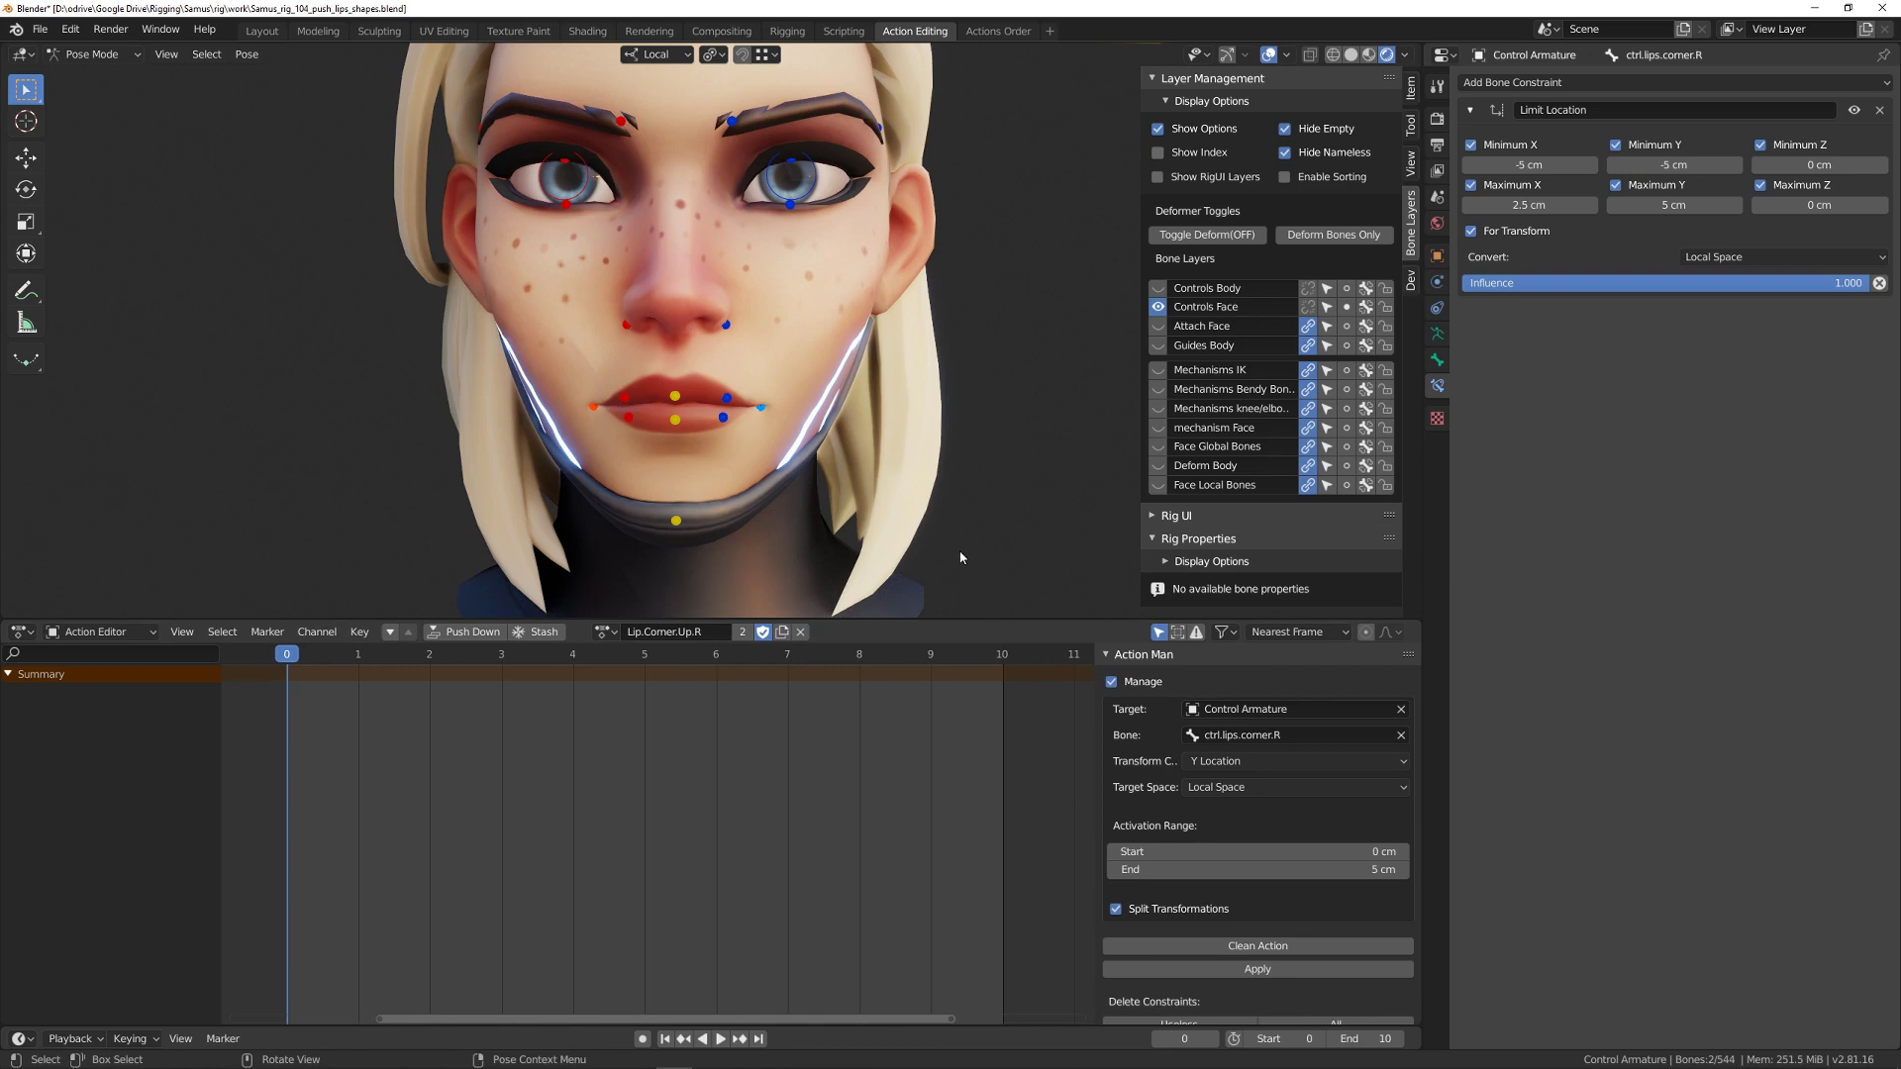
middle_drag(949, 385, 884, 402)
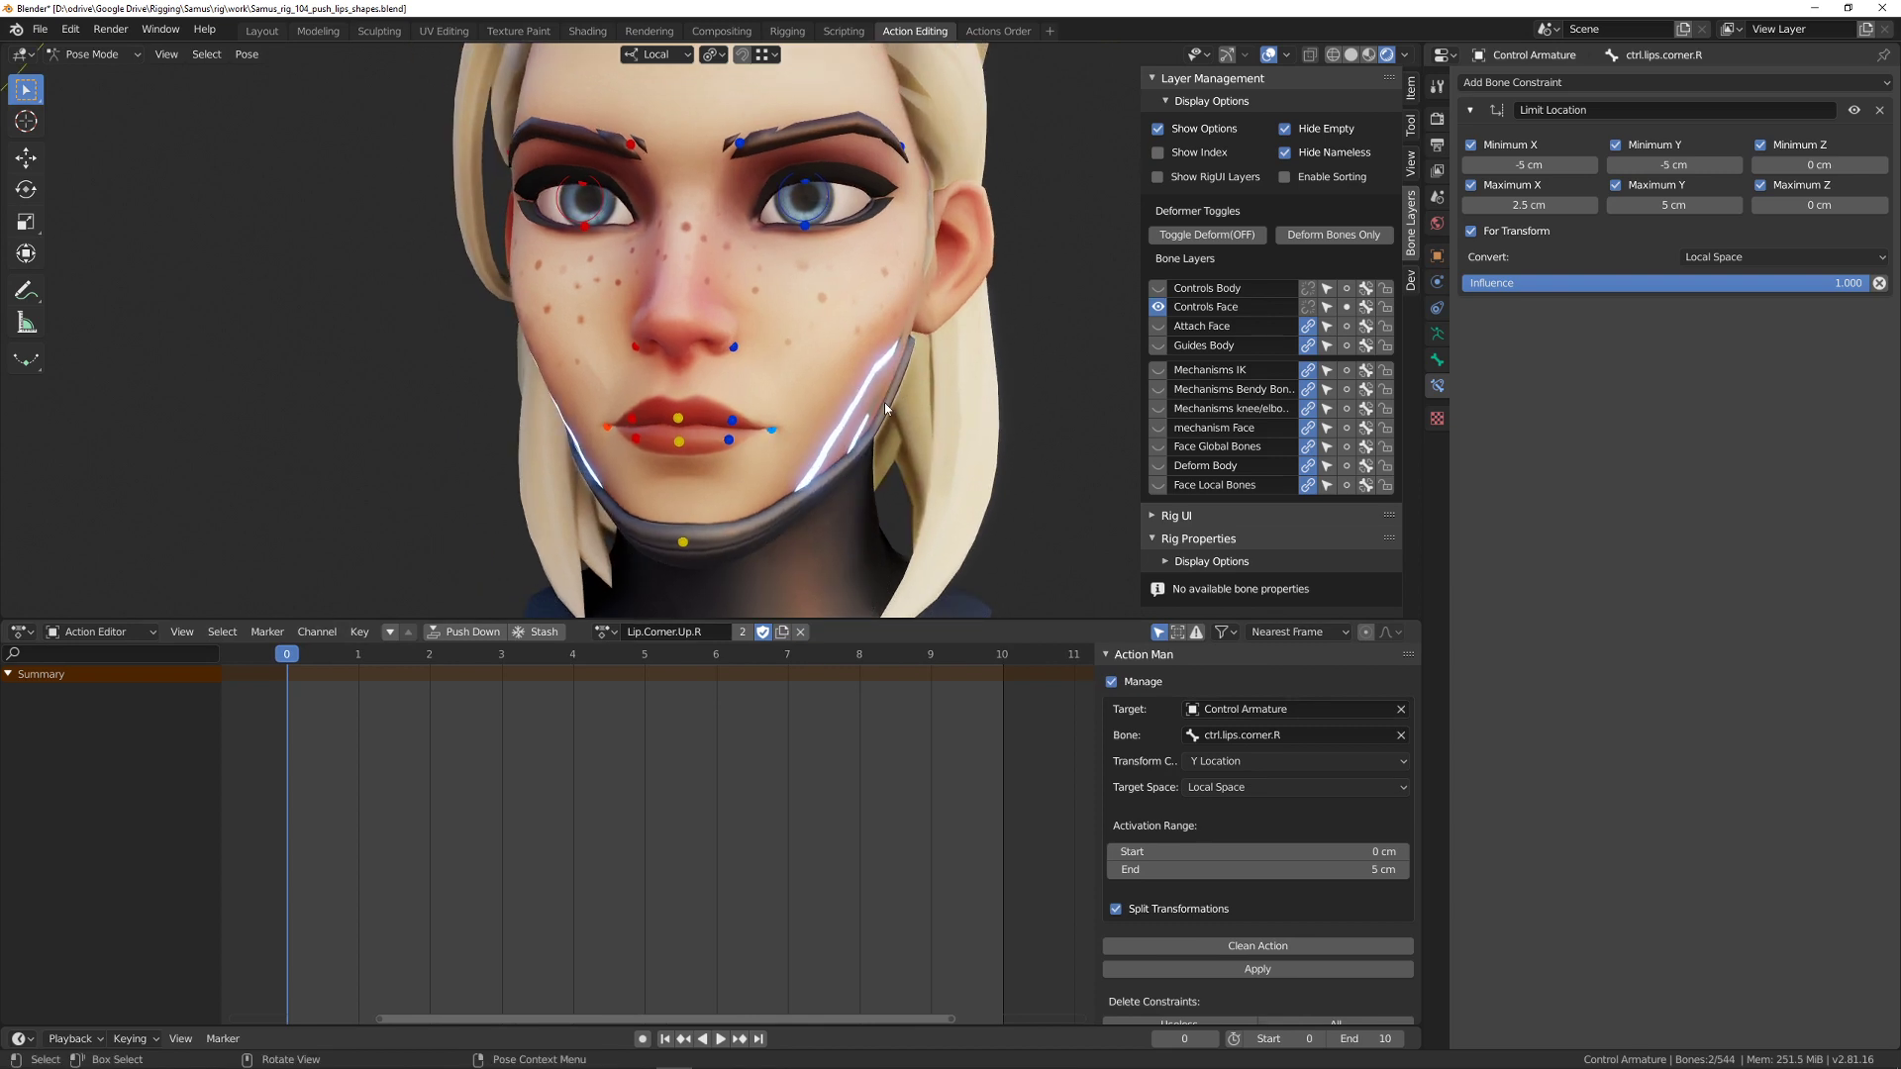
middle_drag(883, 393, 888, 387)
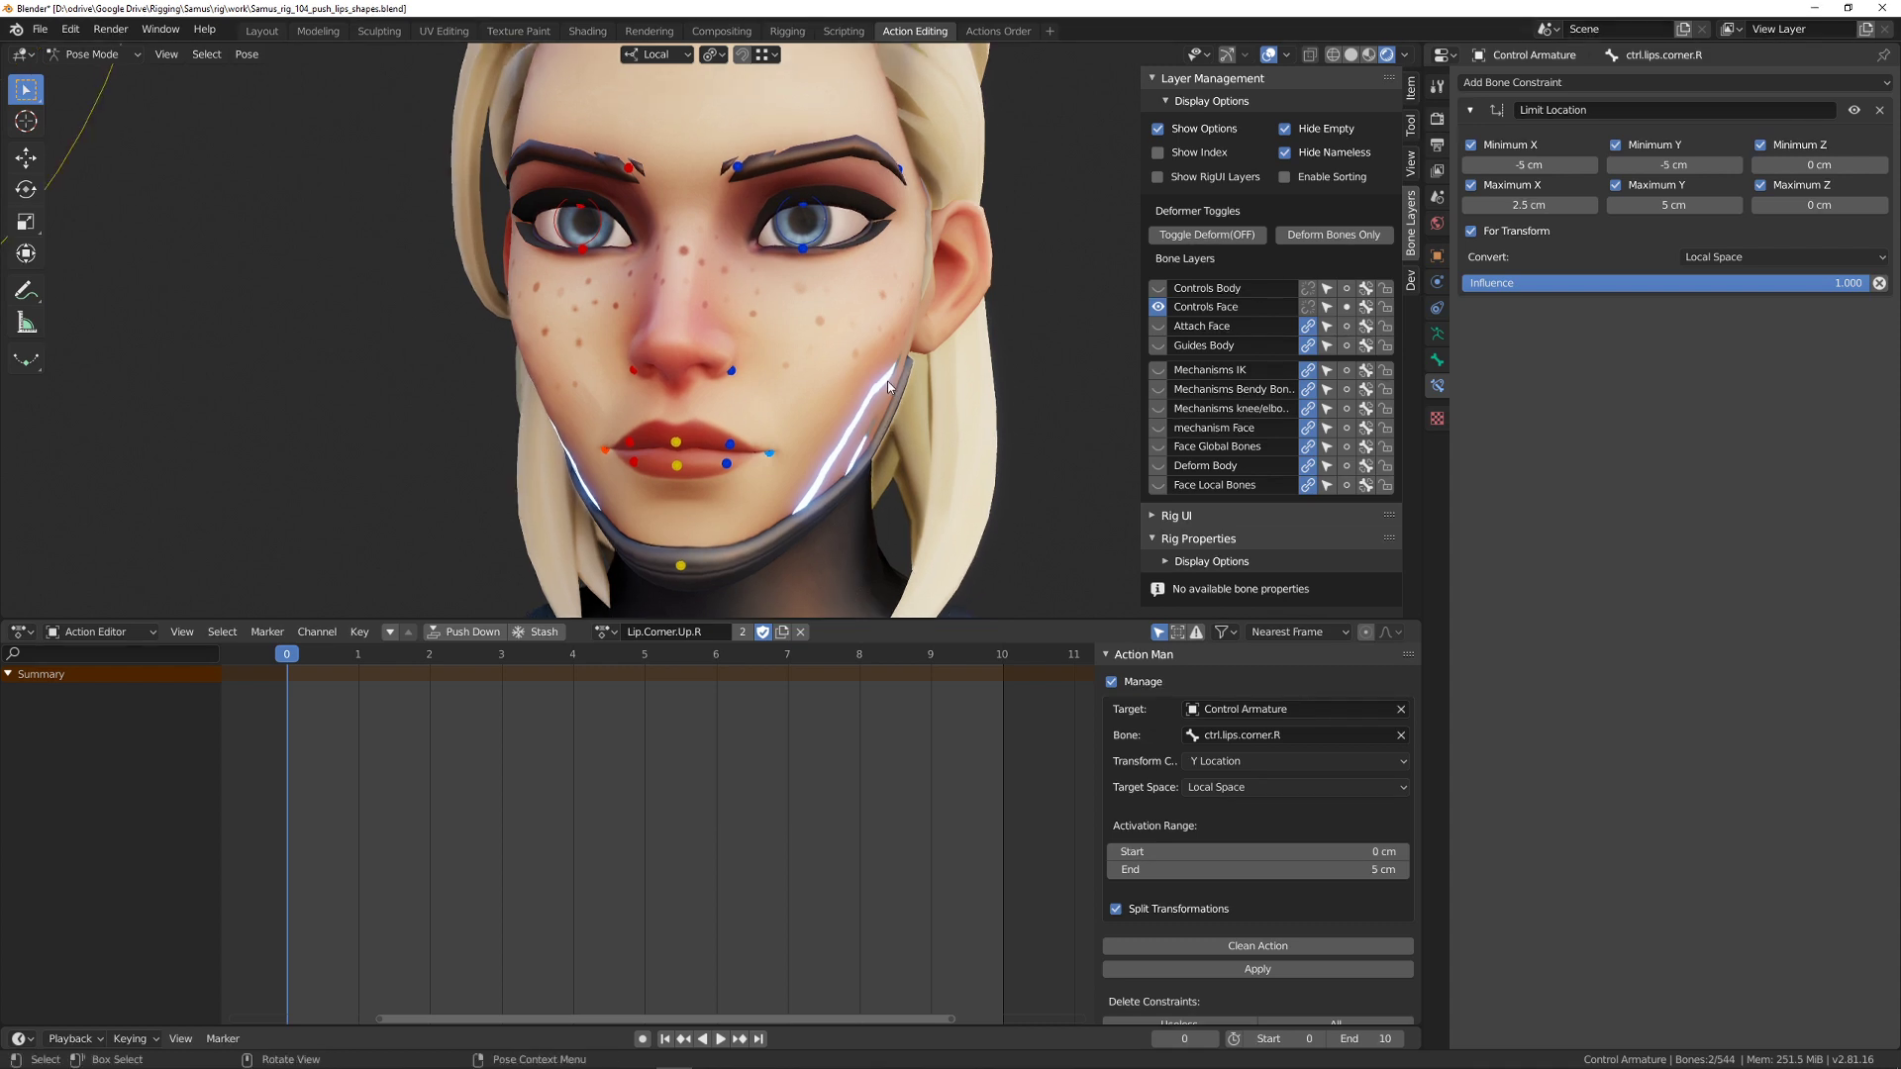
middle_drag(883, 364, 903, 422)
key(g)
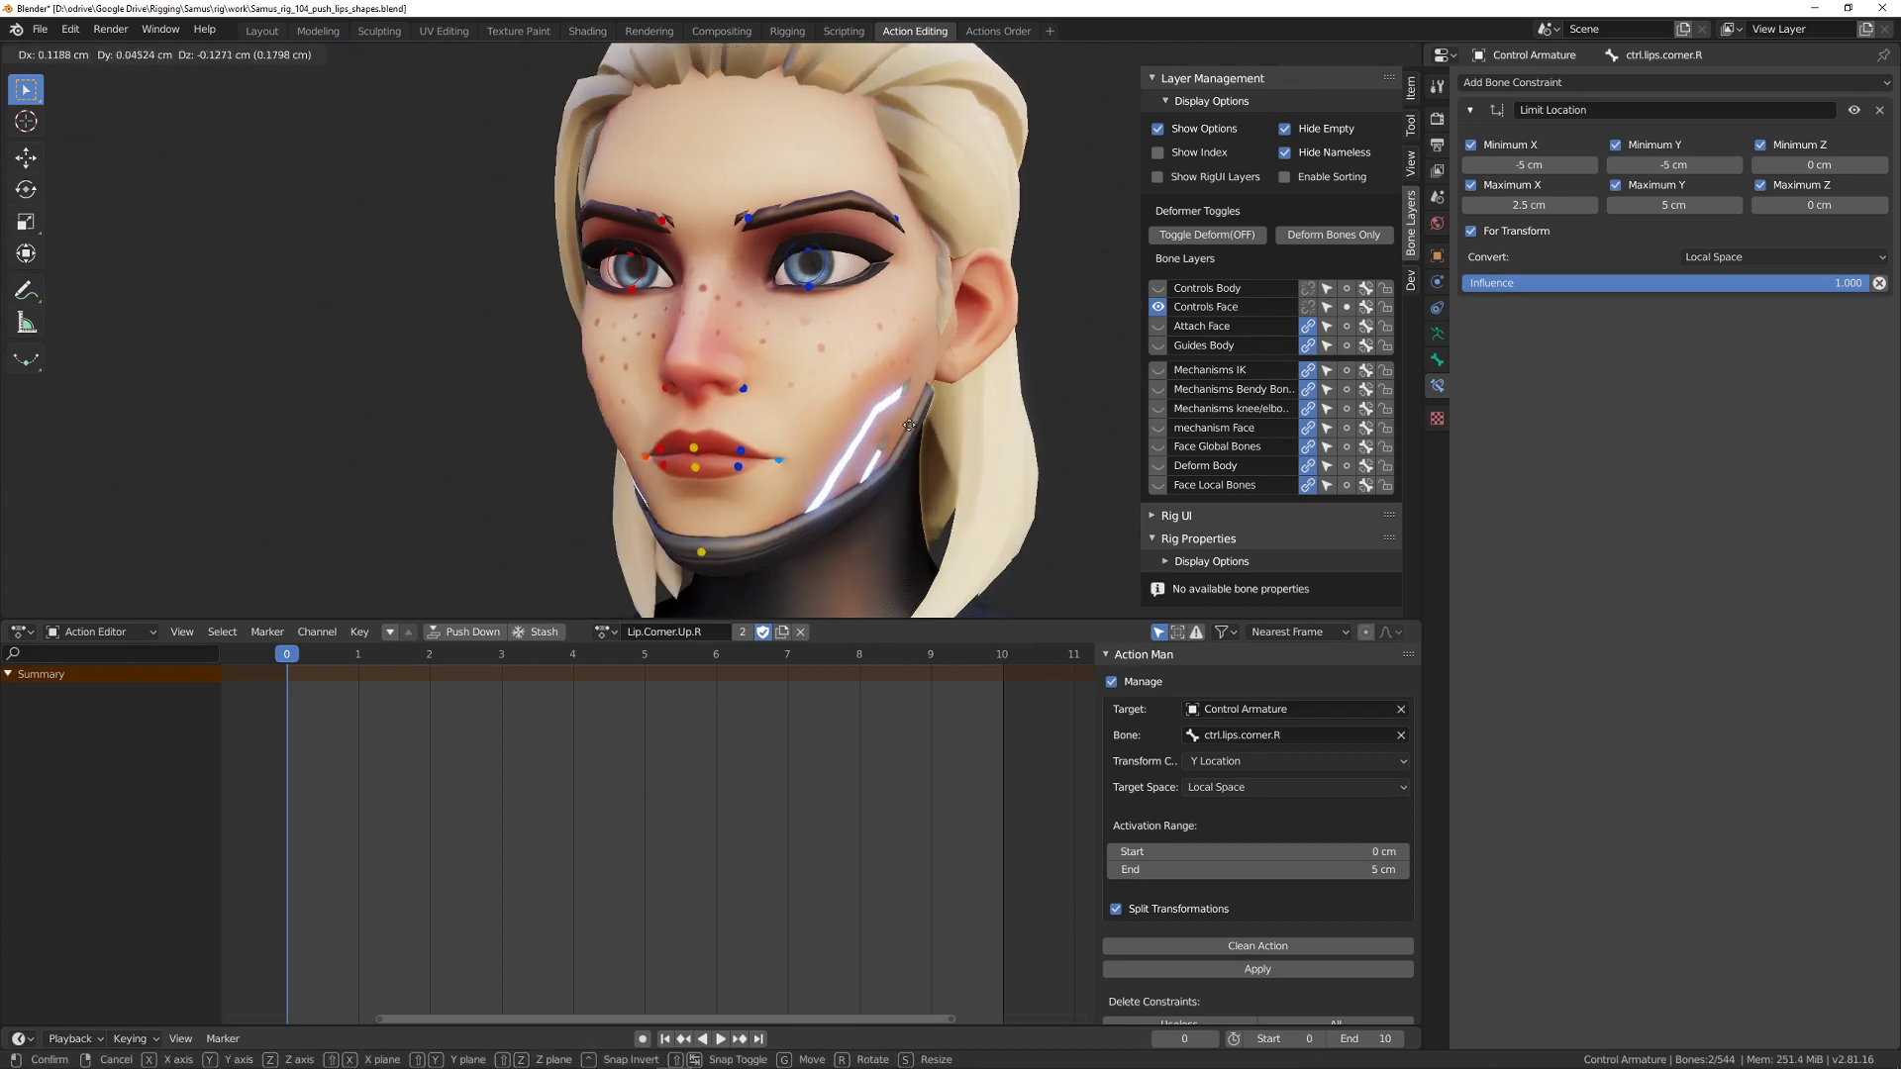
key(Escape)
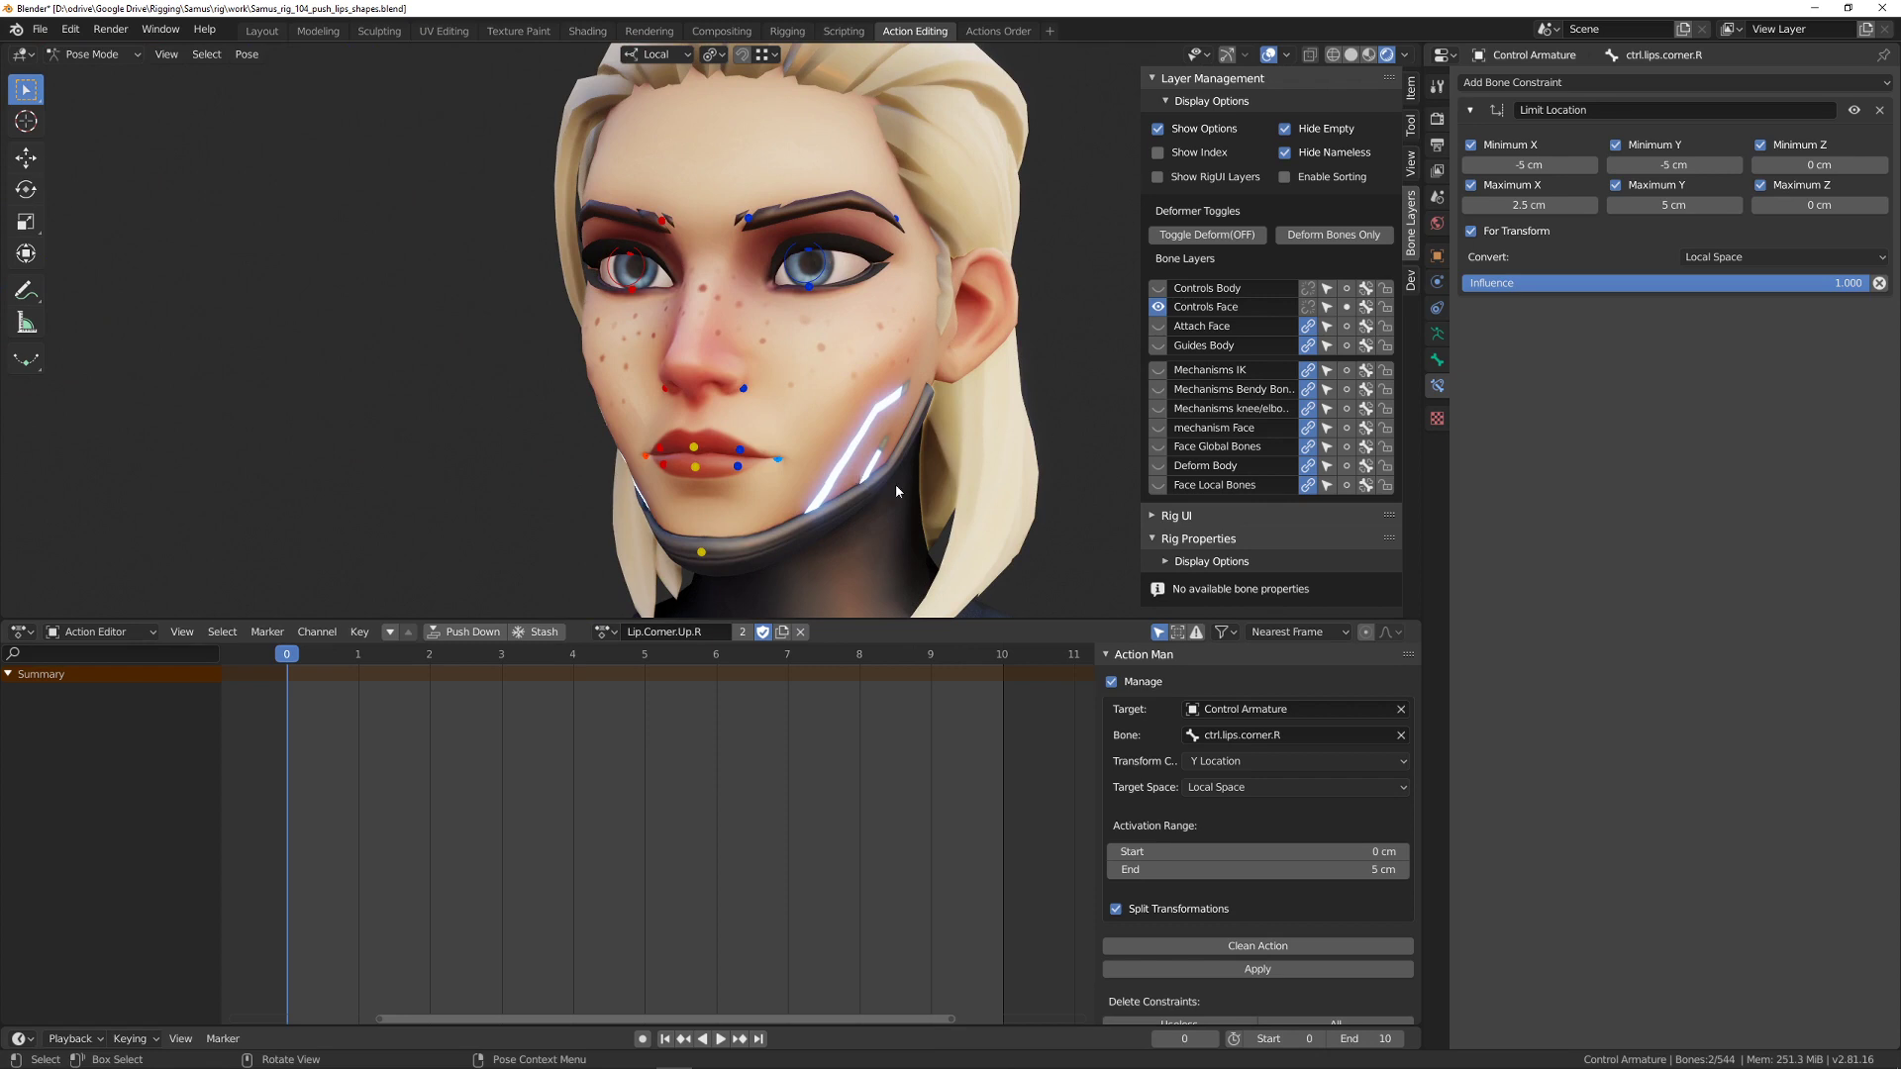
mouse_move(670, 1062)
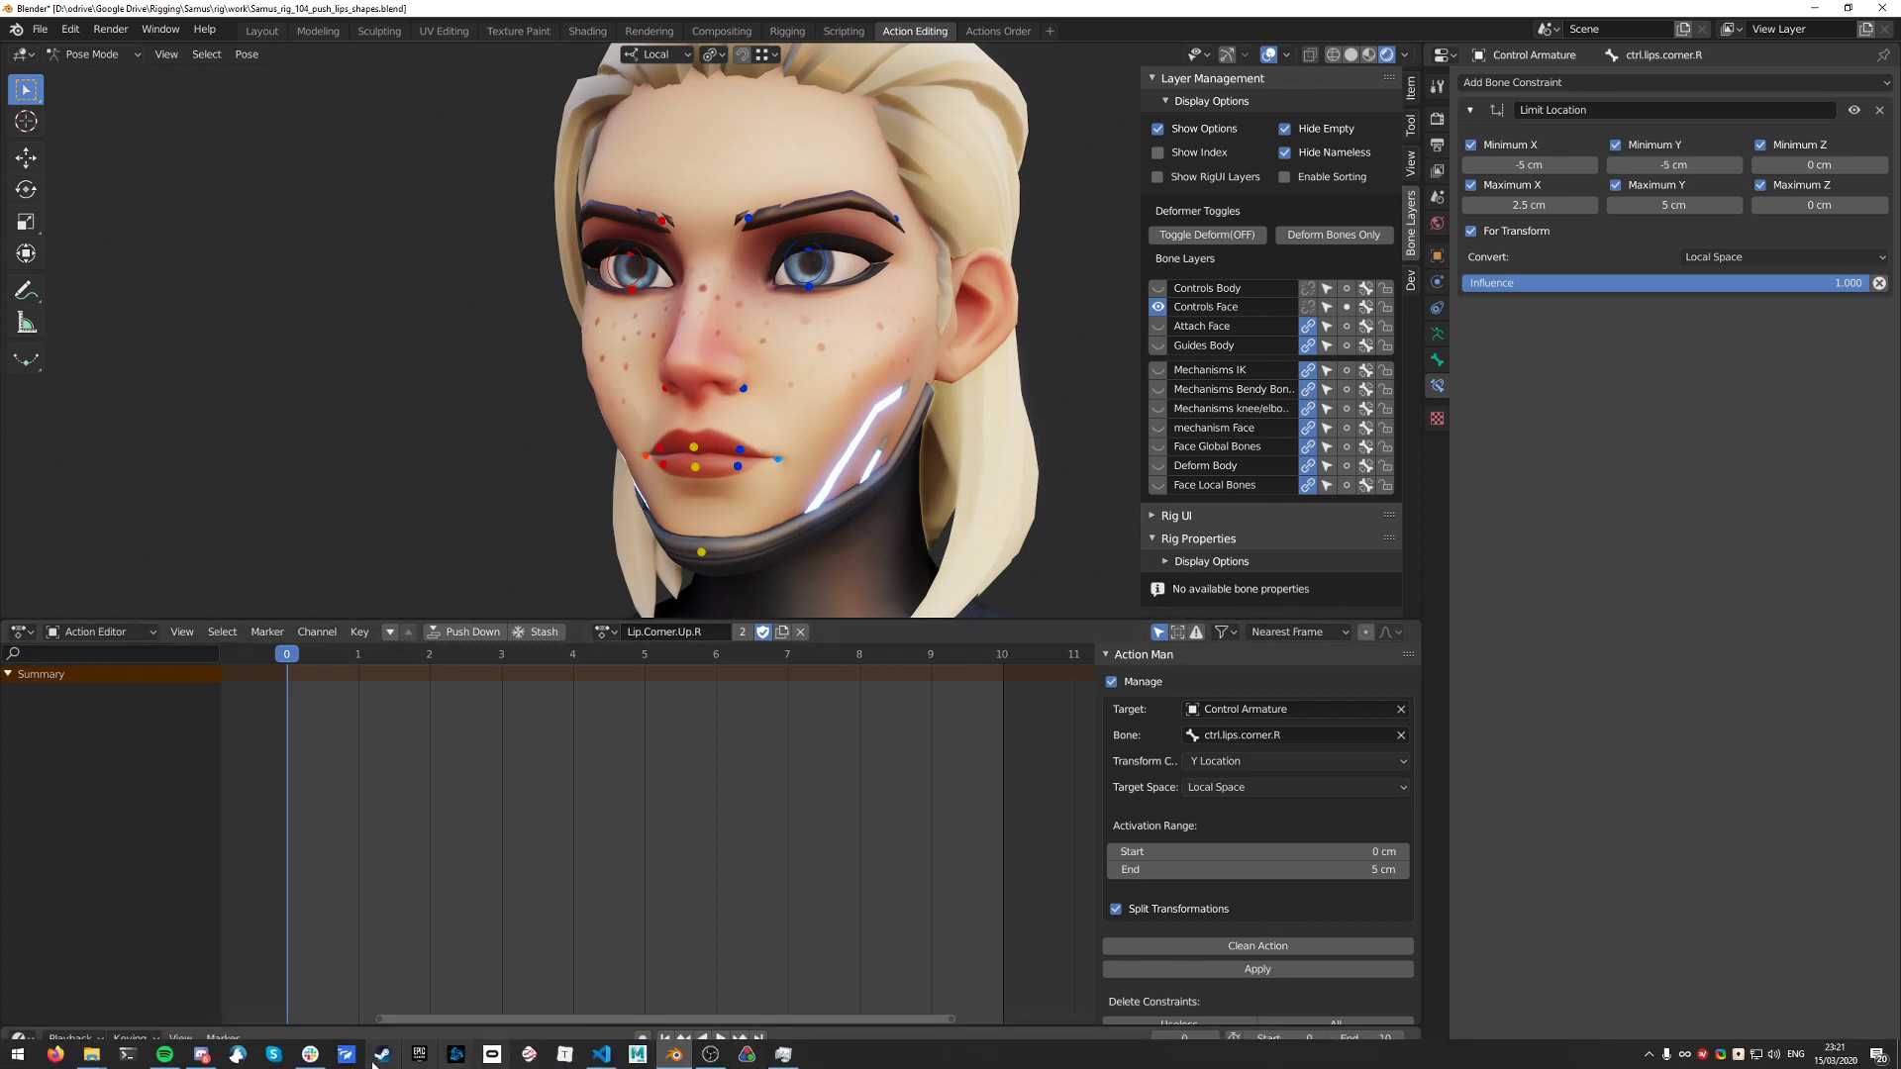